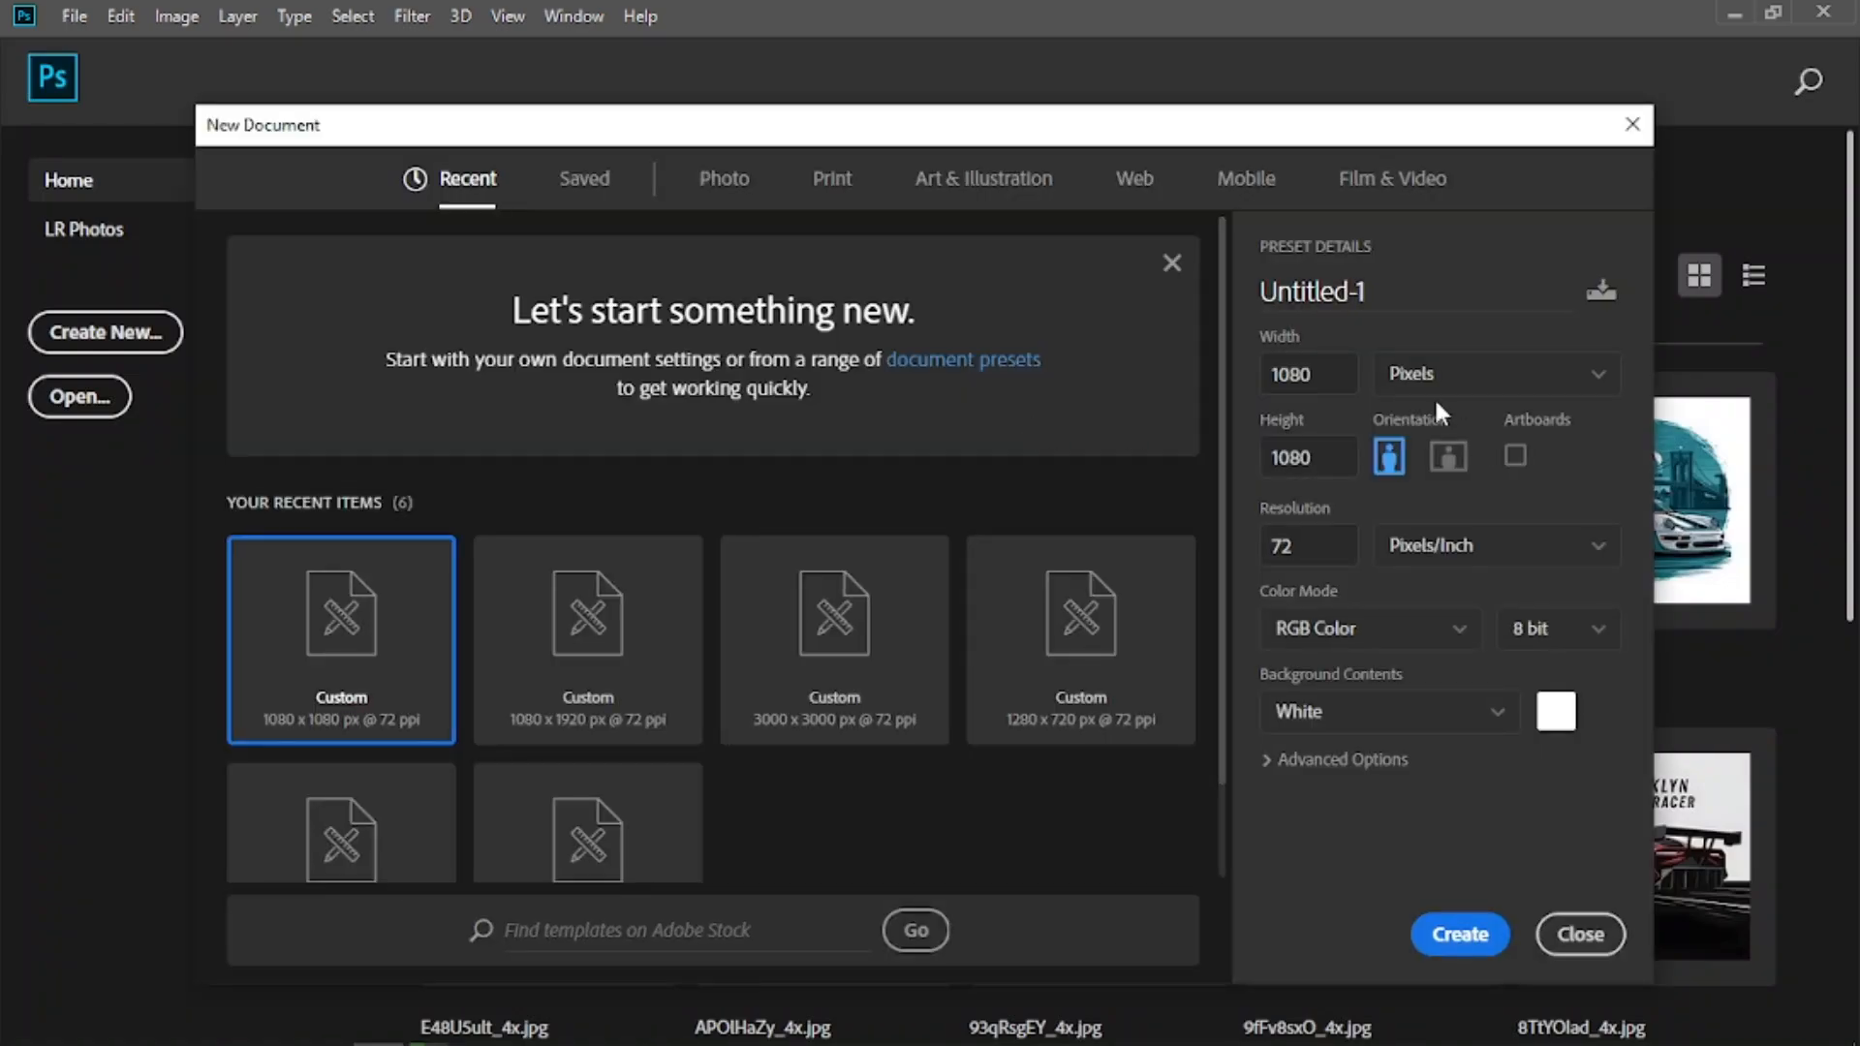
# Create a new 1080 × 1080 px document at 72 pixels/inch in RGB Color with a white background
pyautogui.click(1342, 376)
pyautogui.click(1298, 448)
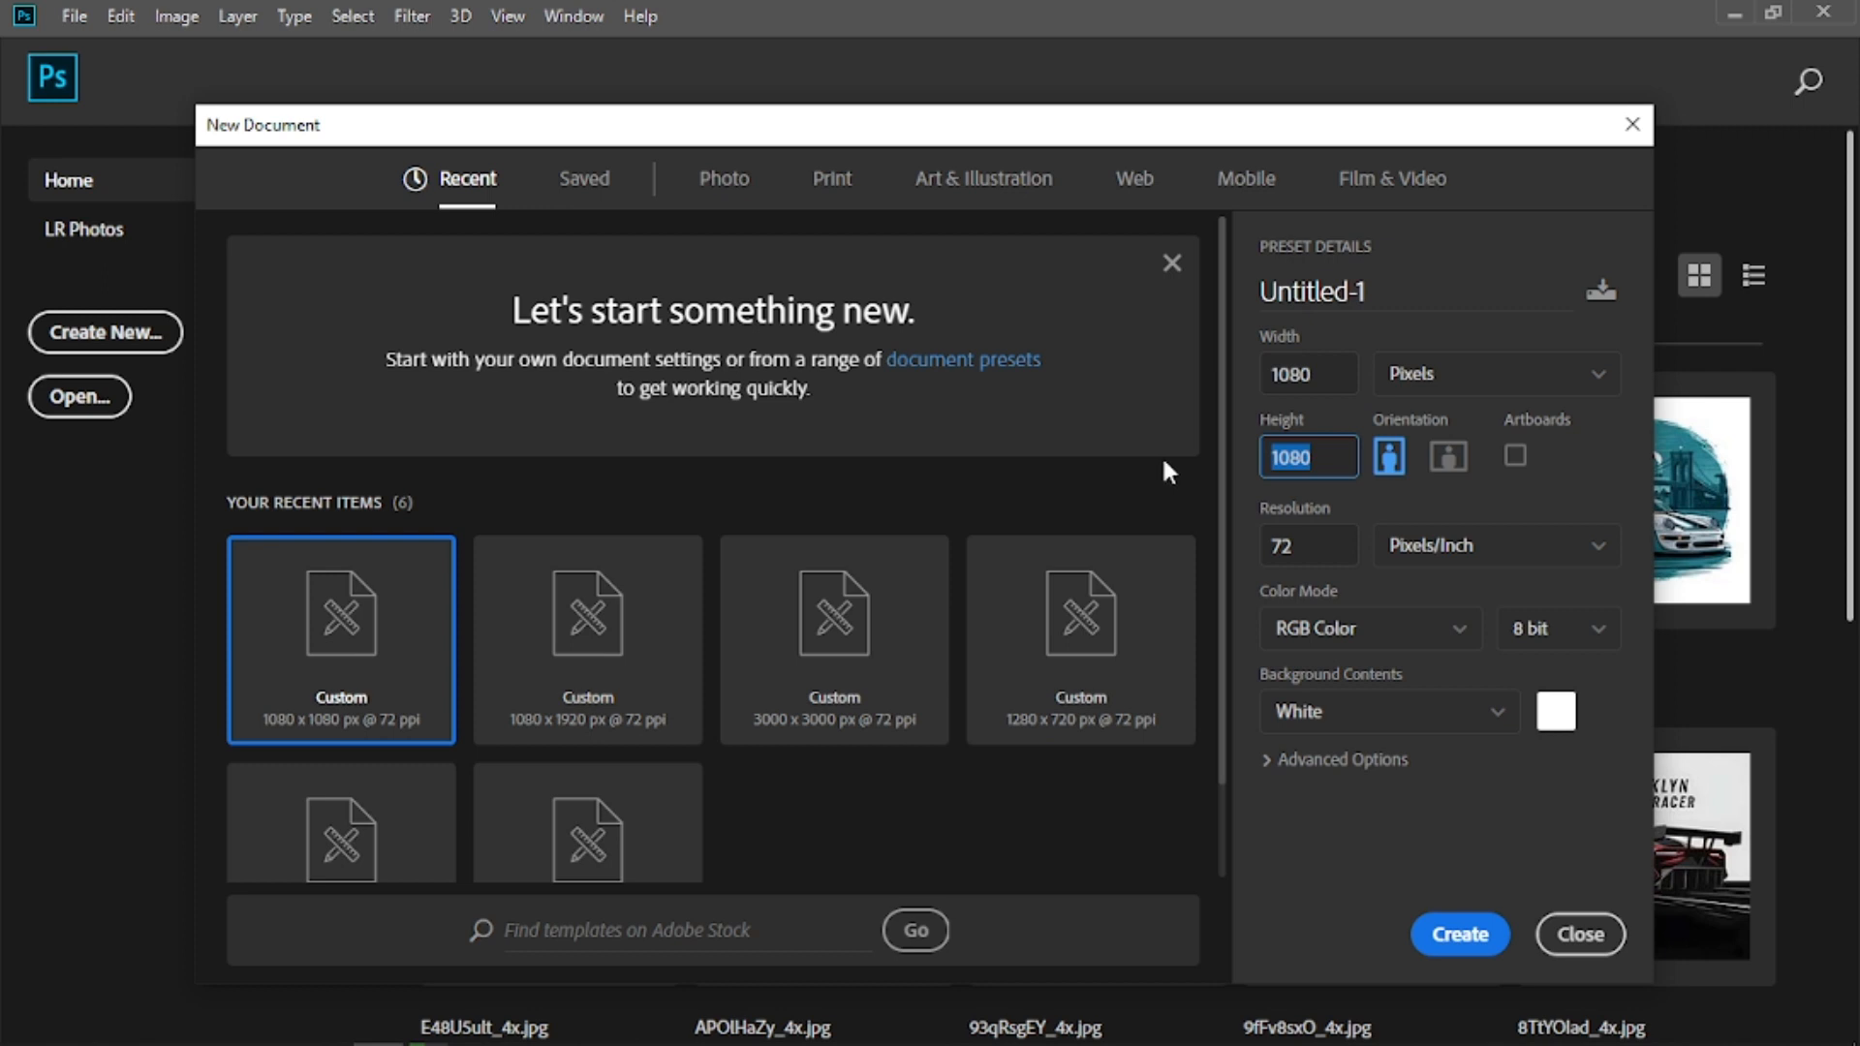
pyautogui.click(1340, 544)
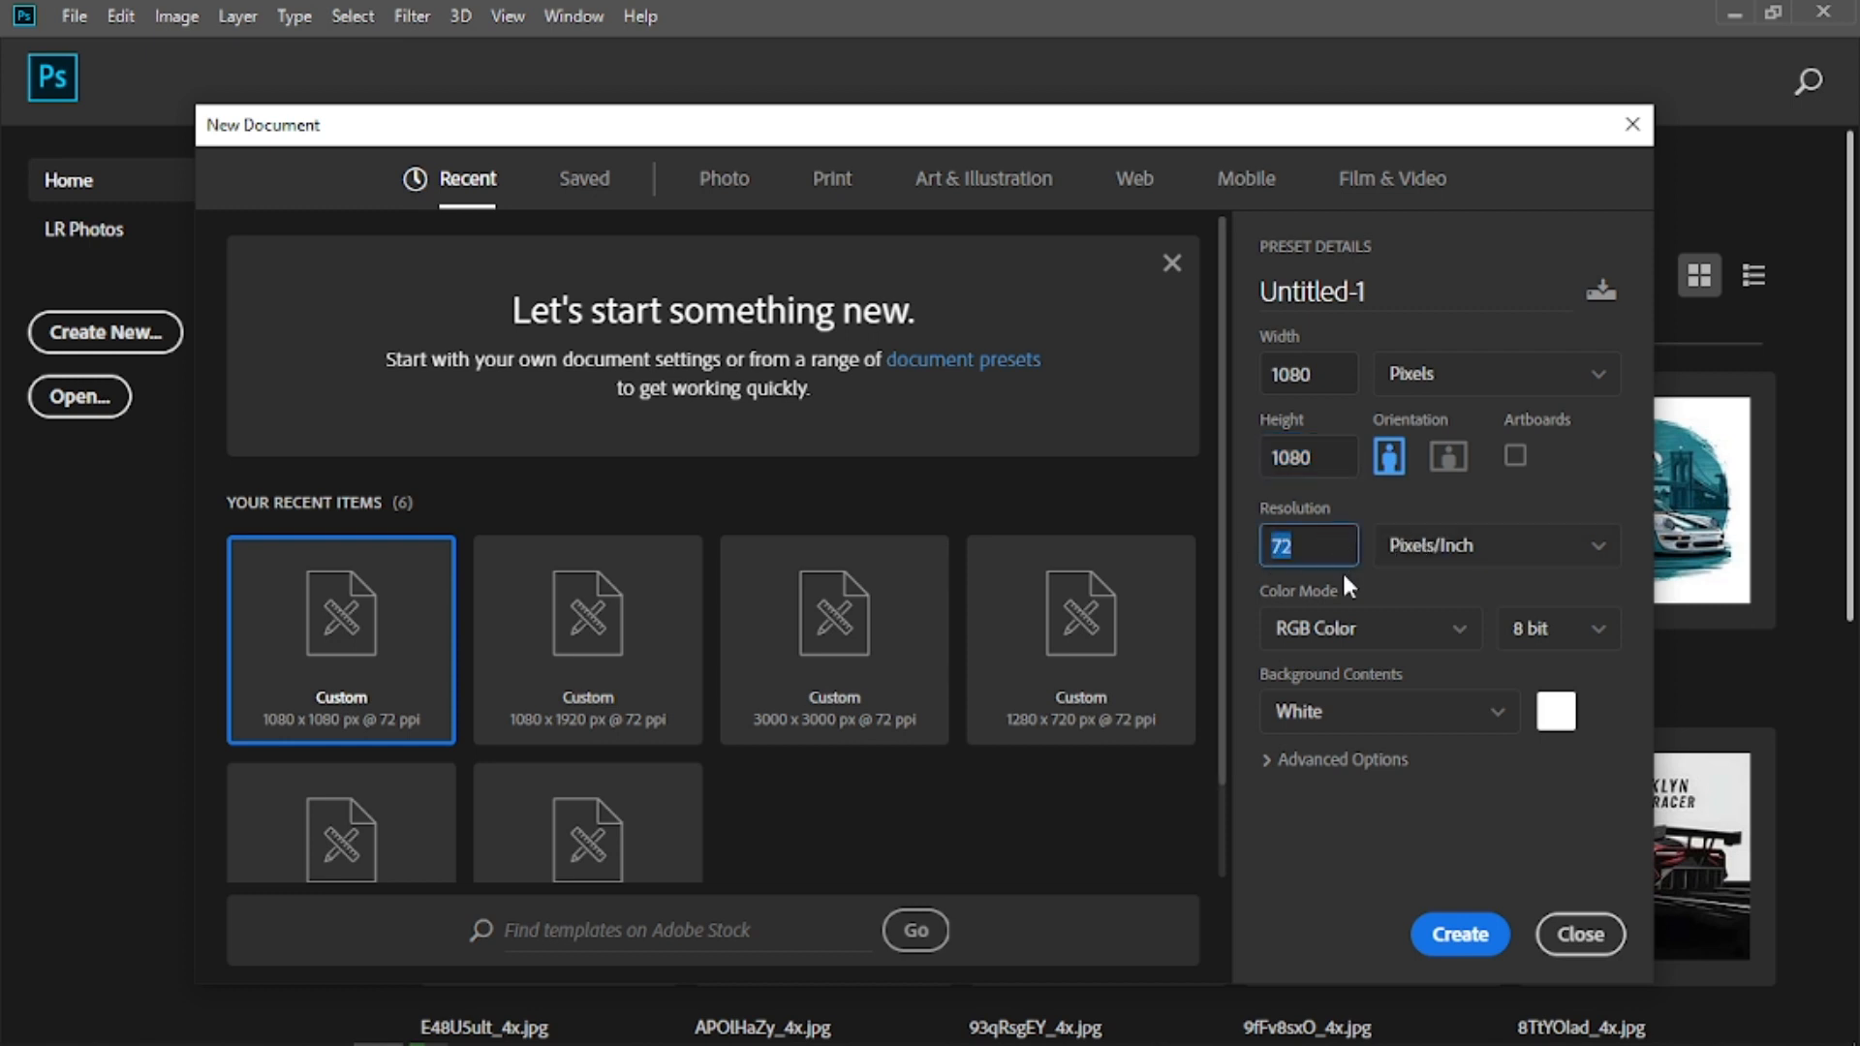
pyautogui.click(1383, 632)
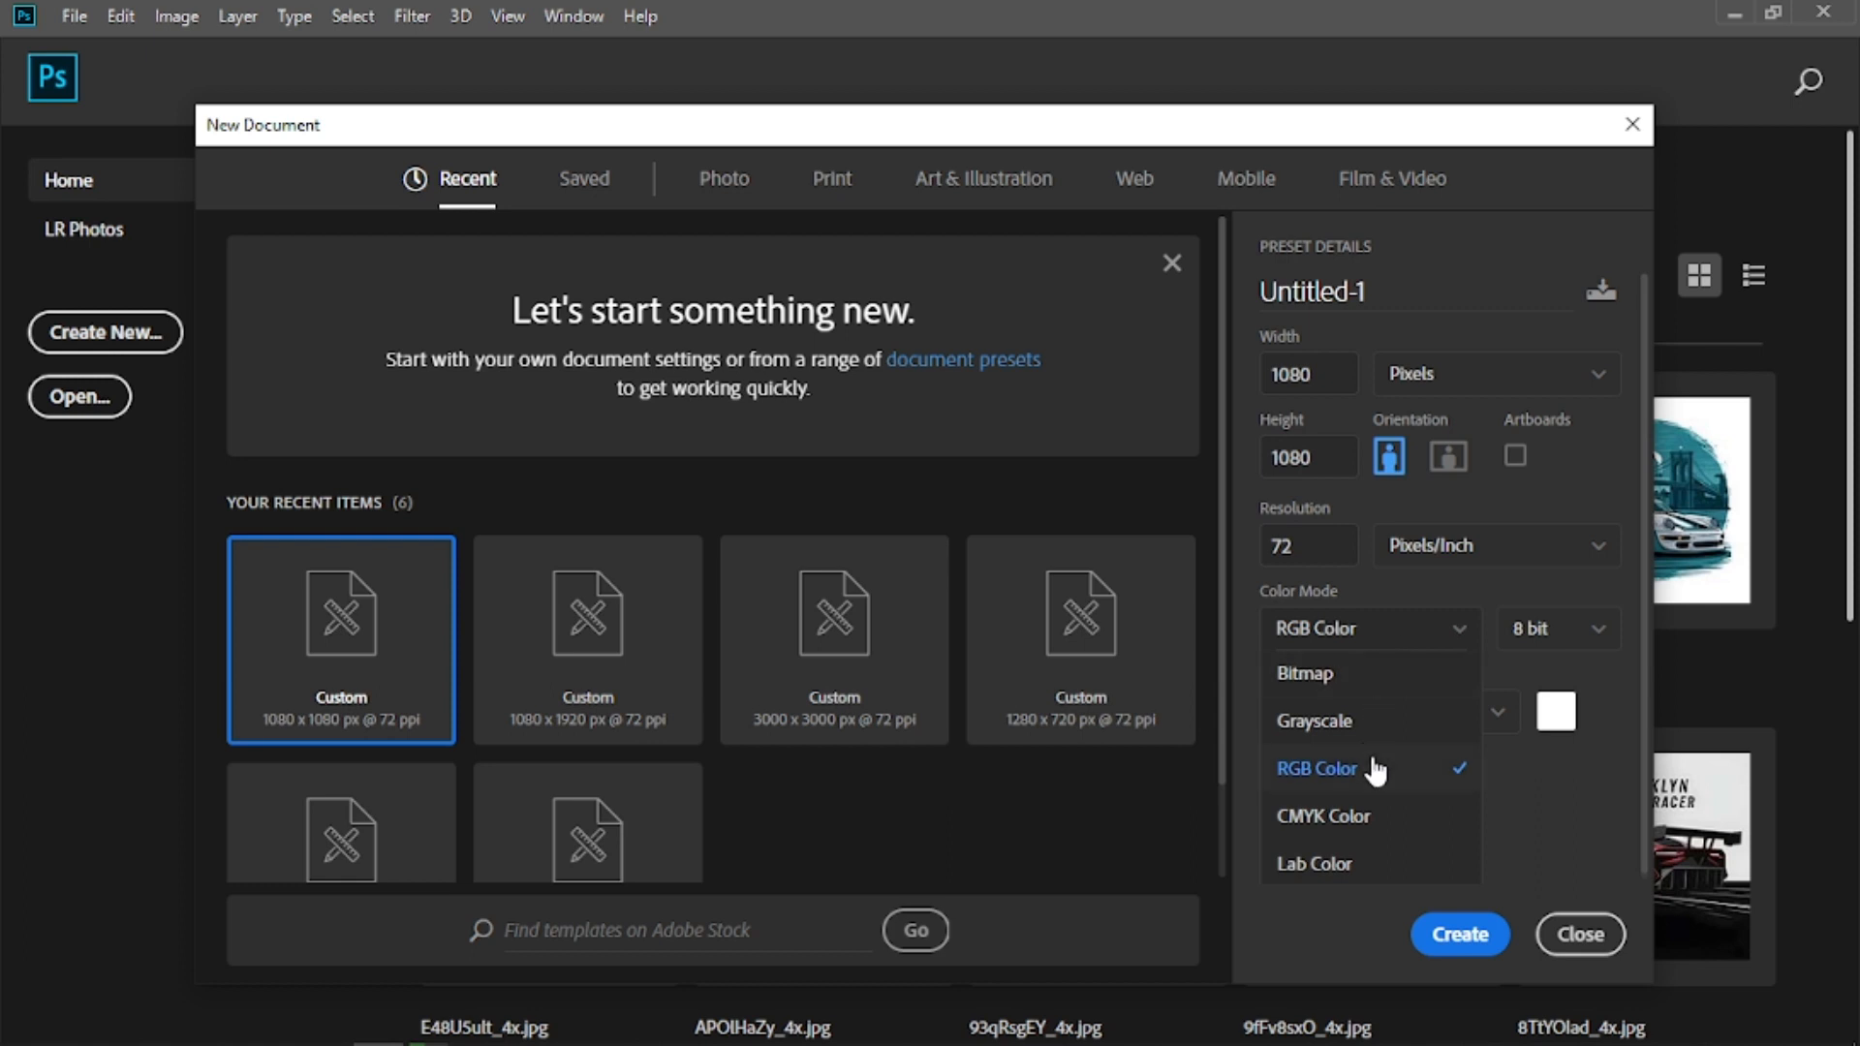
pyautogui.click(1381, 775)
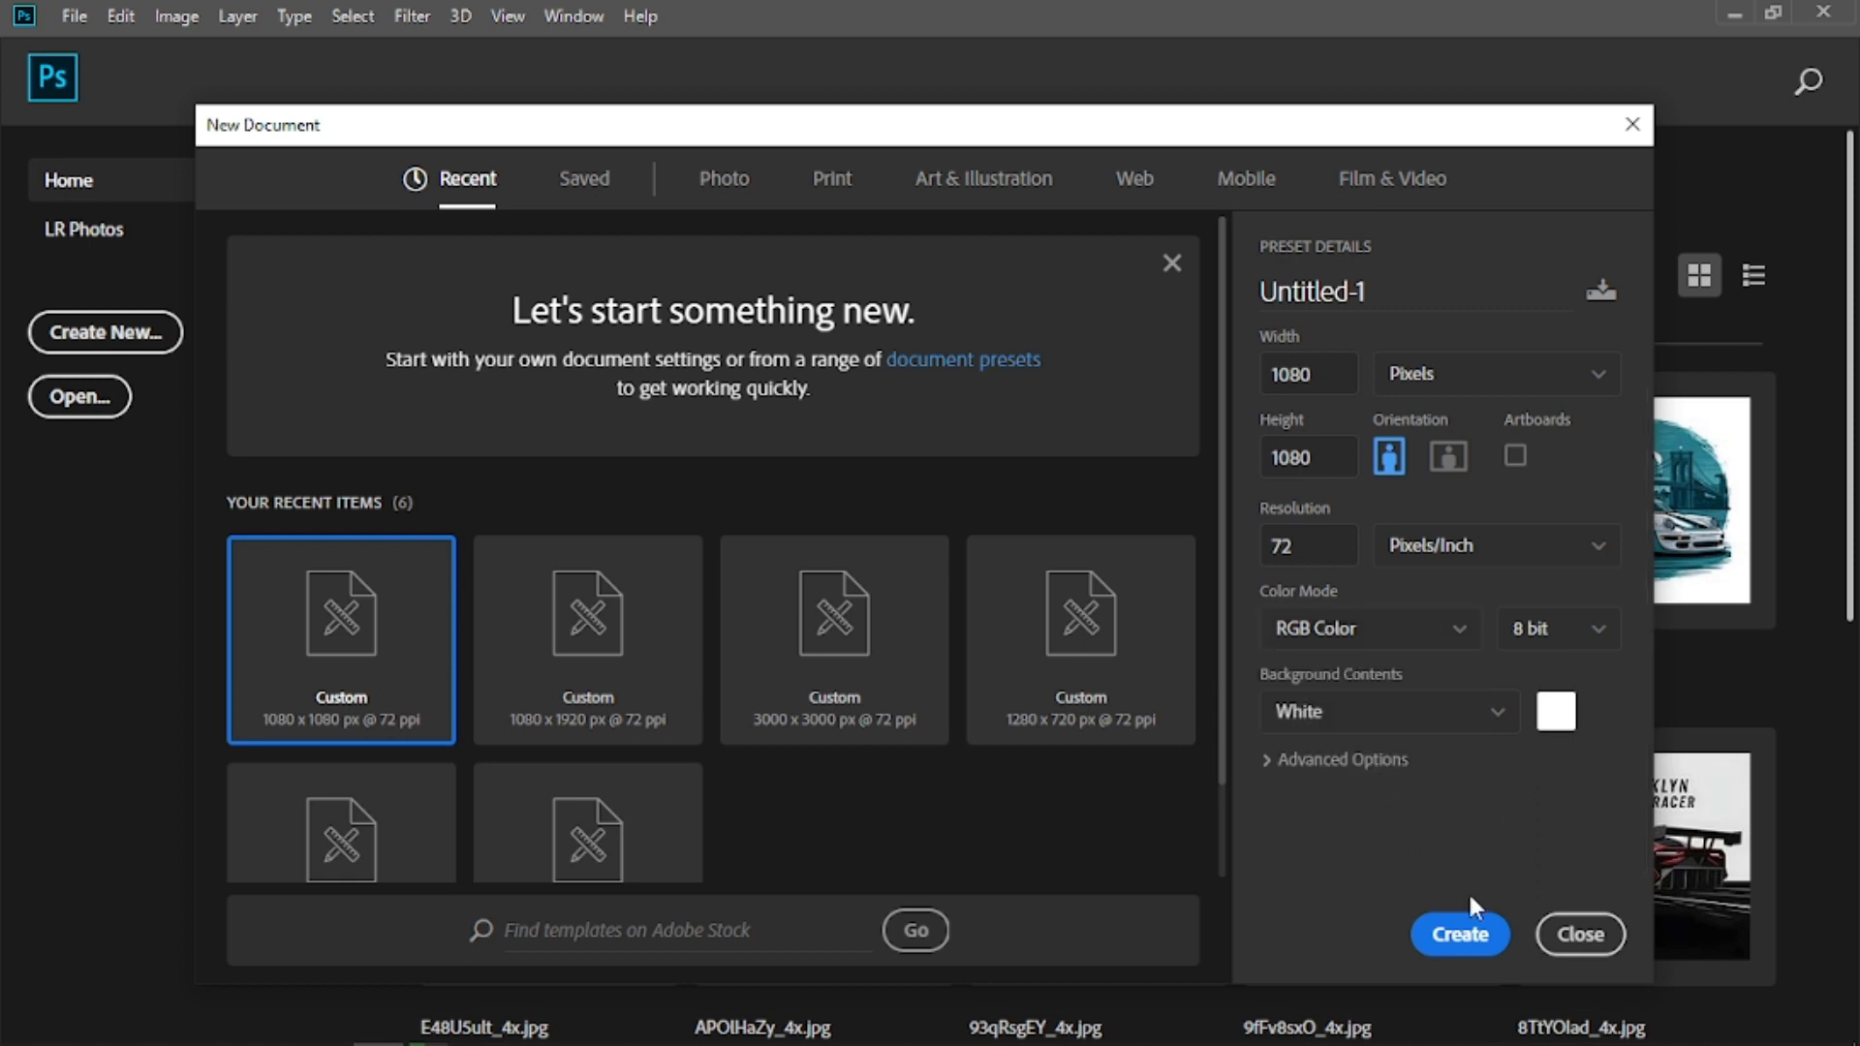
pyautogui.click(1459, 934)
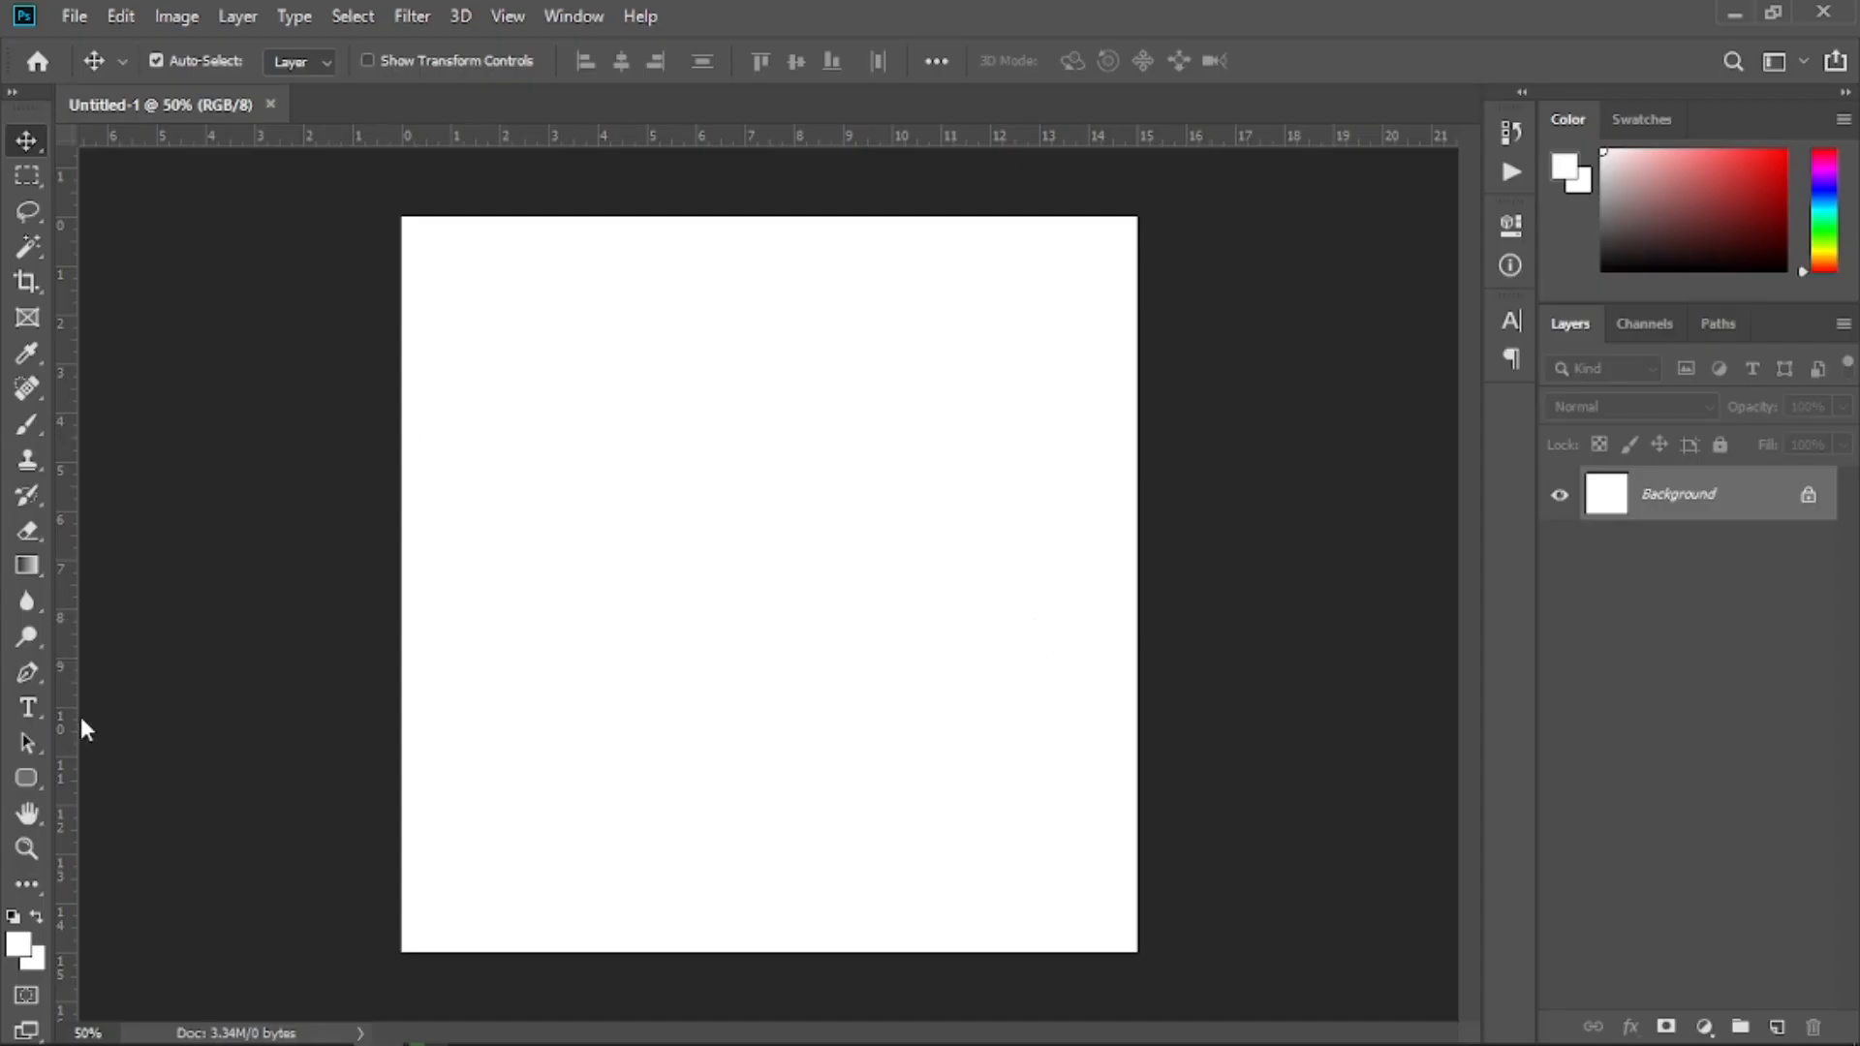
# Create a 50 × 50 px square with the Rectangle tool and delete the white background layer
pyautogui.rightClick(26, 778)
pyautogui.click(107, 776)
pyautogui.click(608, 545)
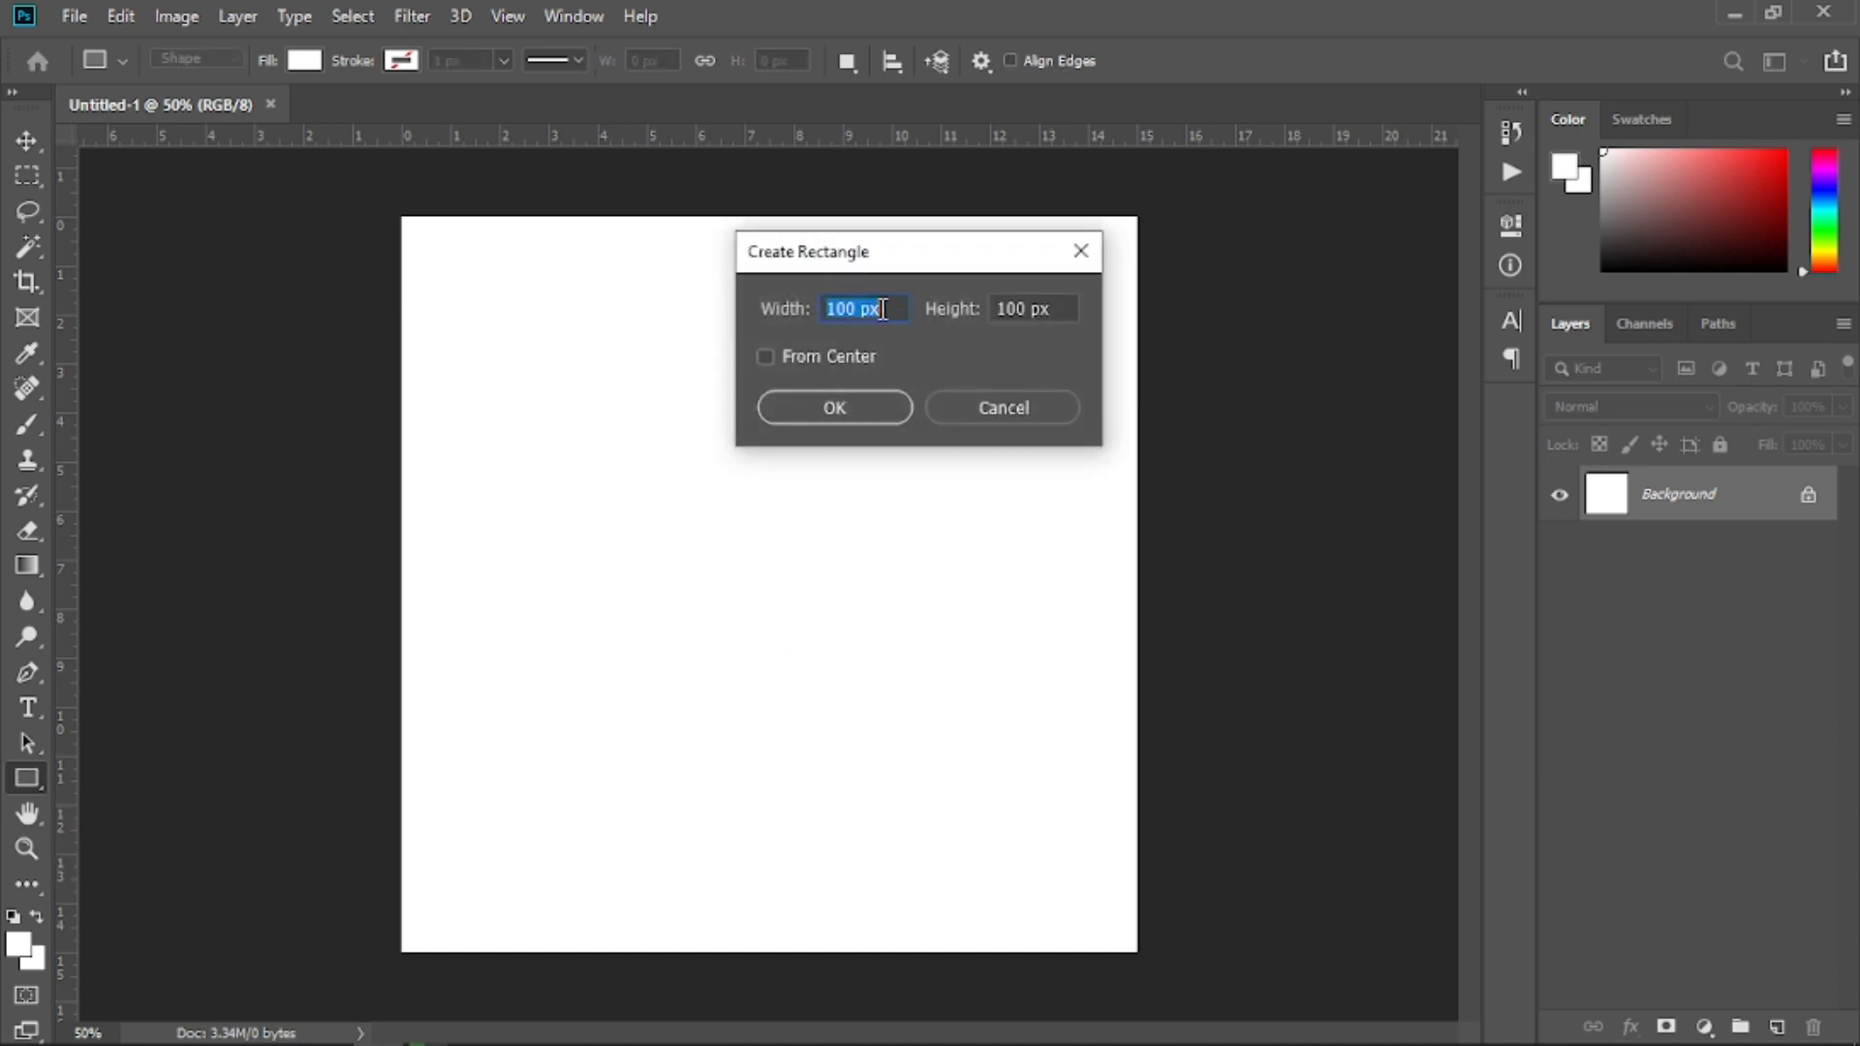
pyautogui.write('50')
pyautogui.press('Tab')
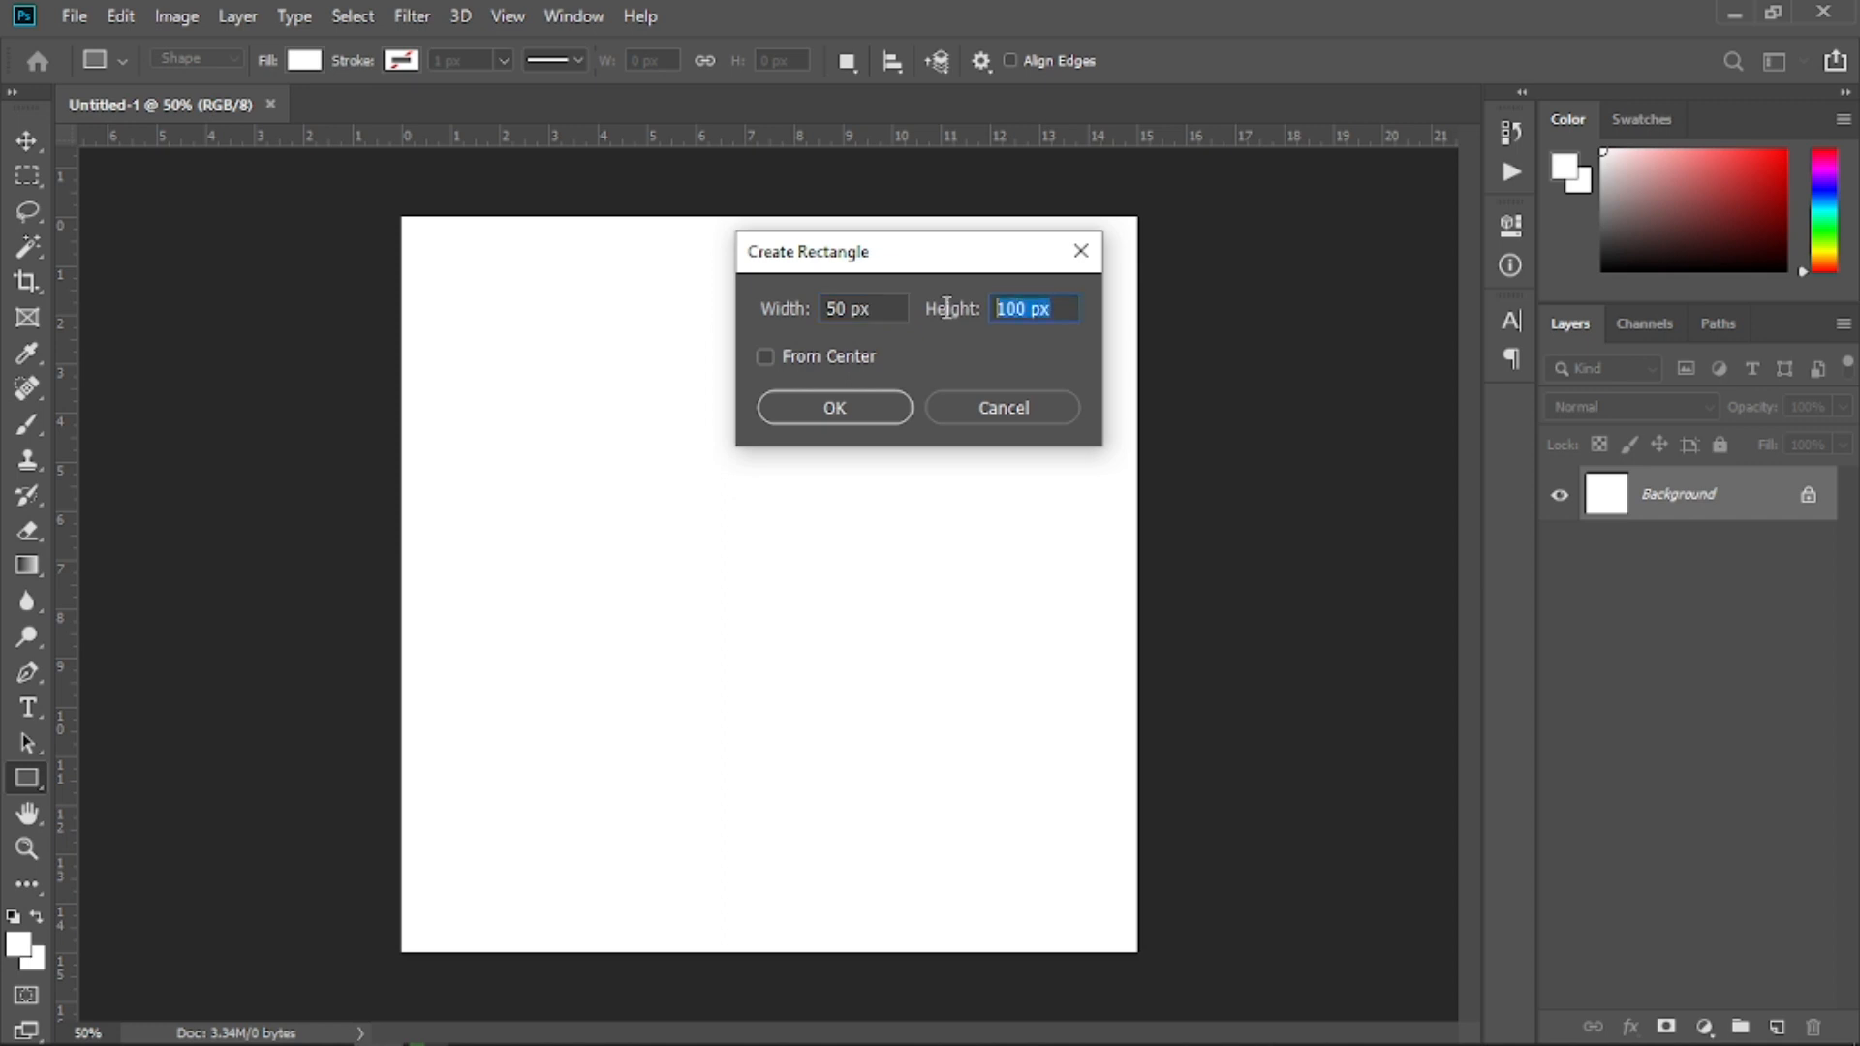
pyautogui.write('0')
pyautogui.click(843, 409)
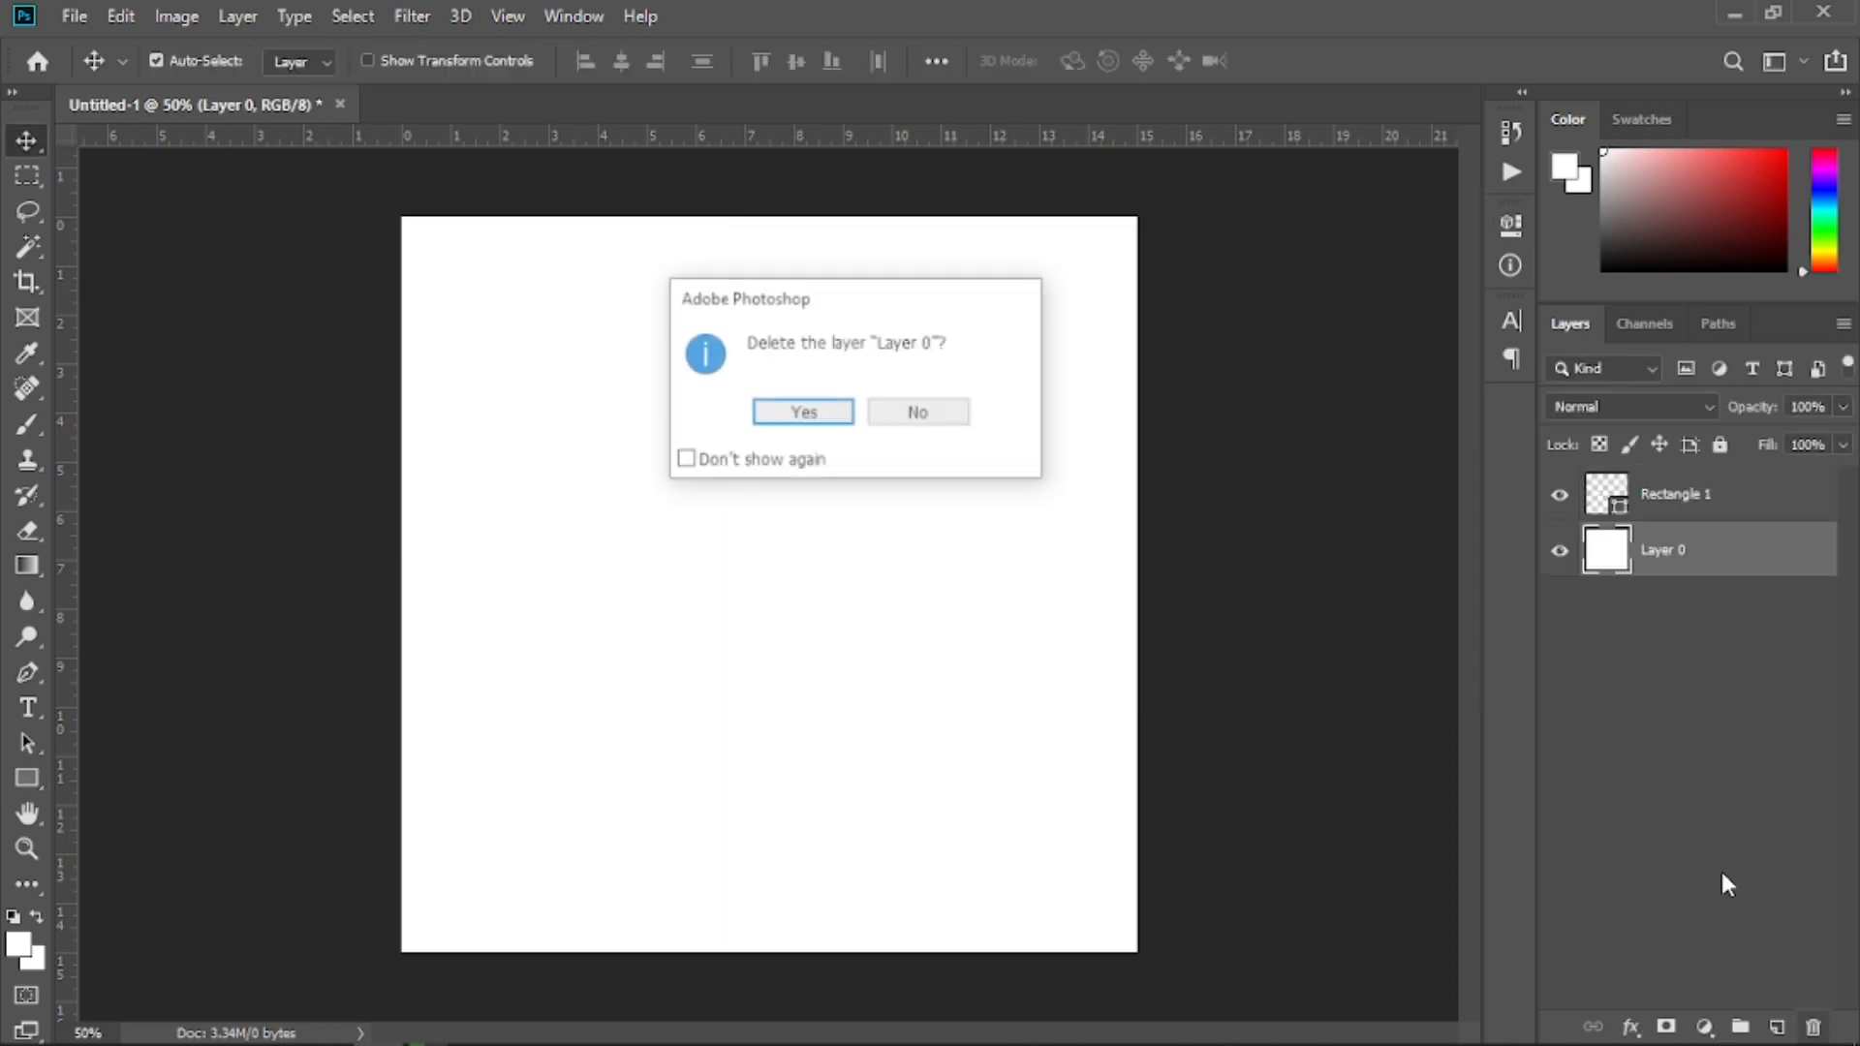
pyautogui.click(810, 414)
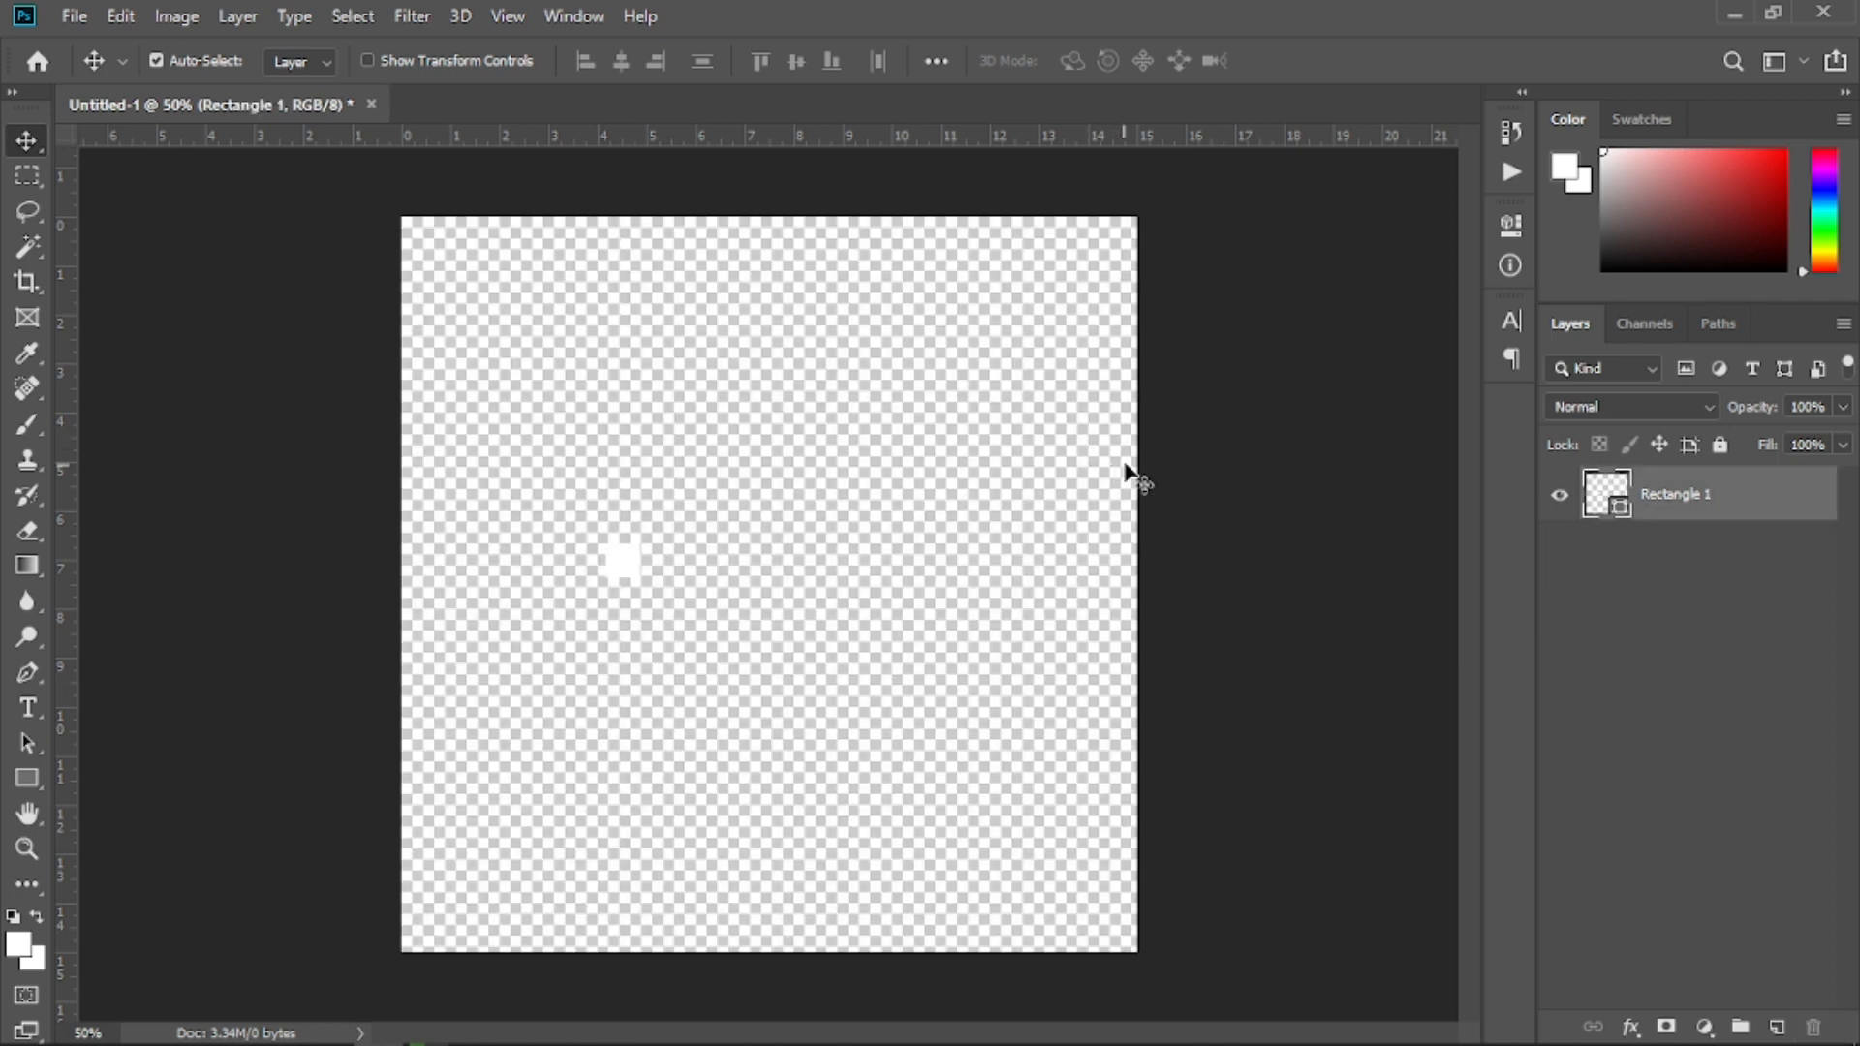
# Align the square to the canvas's left and top edges so it sits in the upper-left corner
pyautogui.moveTo(620, 574); pyautogui.dragTo(586, 488)
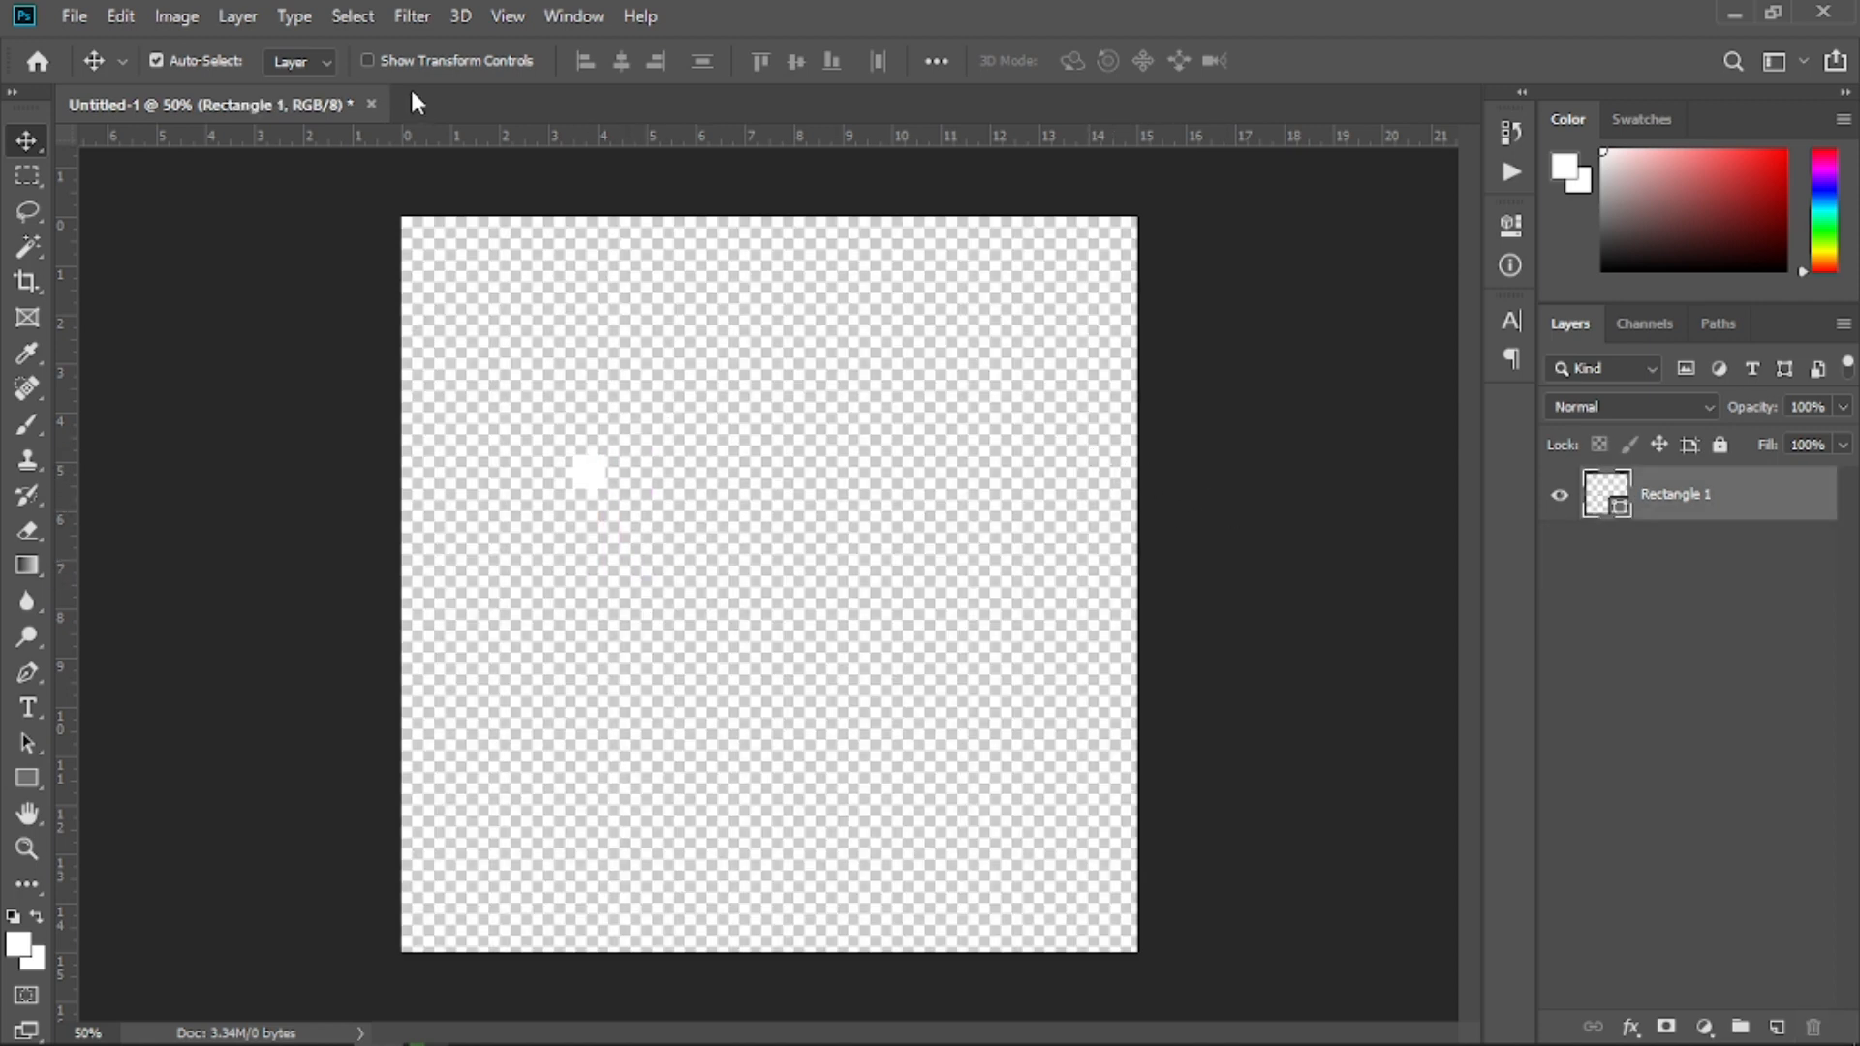
pyautogui.click(945, 61)
pyautogui.click(1008, 308)
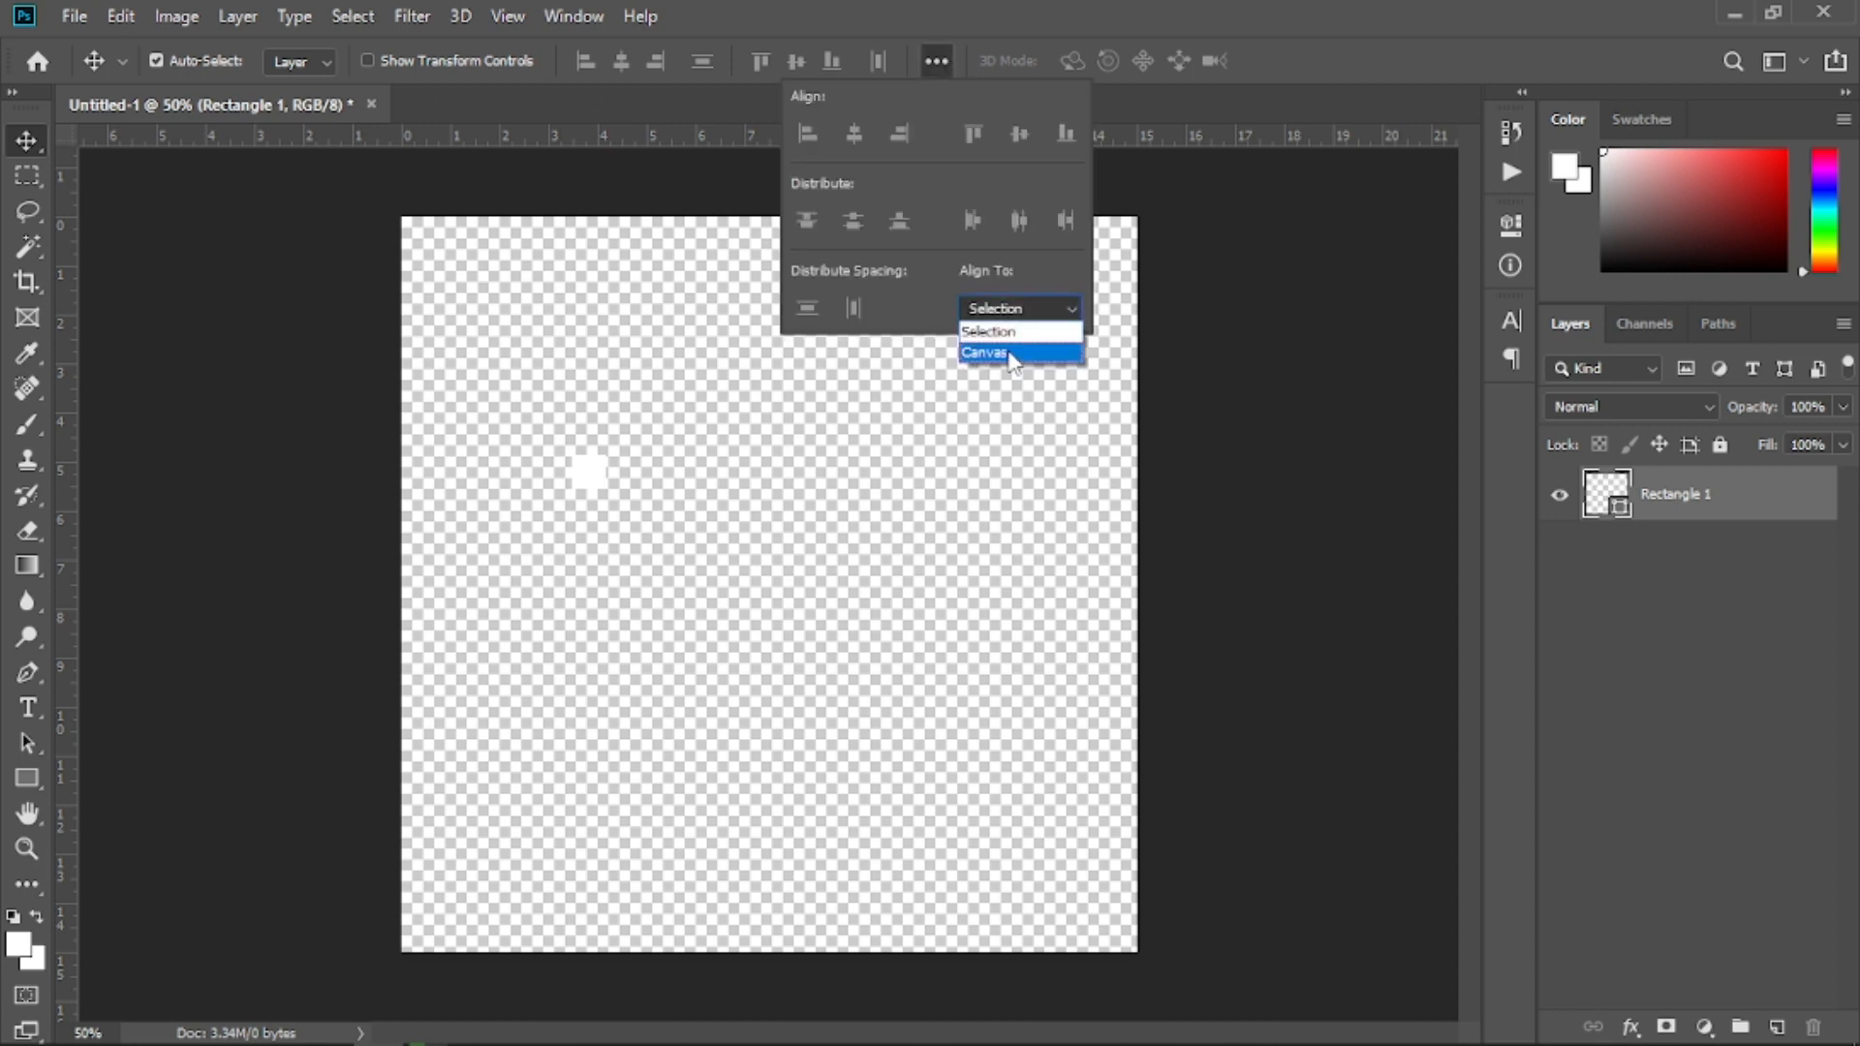
pyautogui.click(998, 352)
pyautogui.click(810, 136)
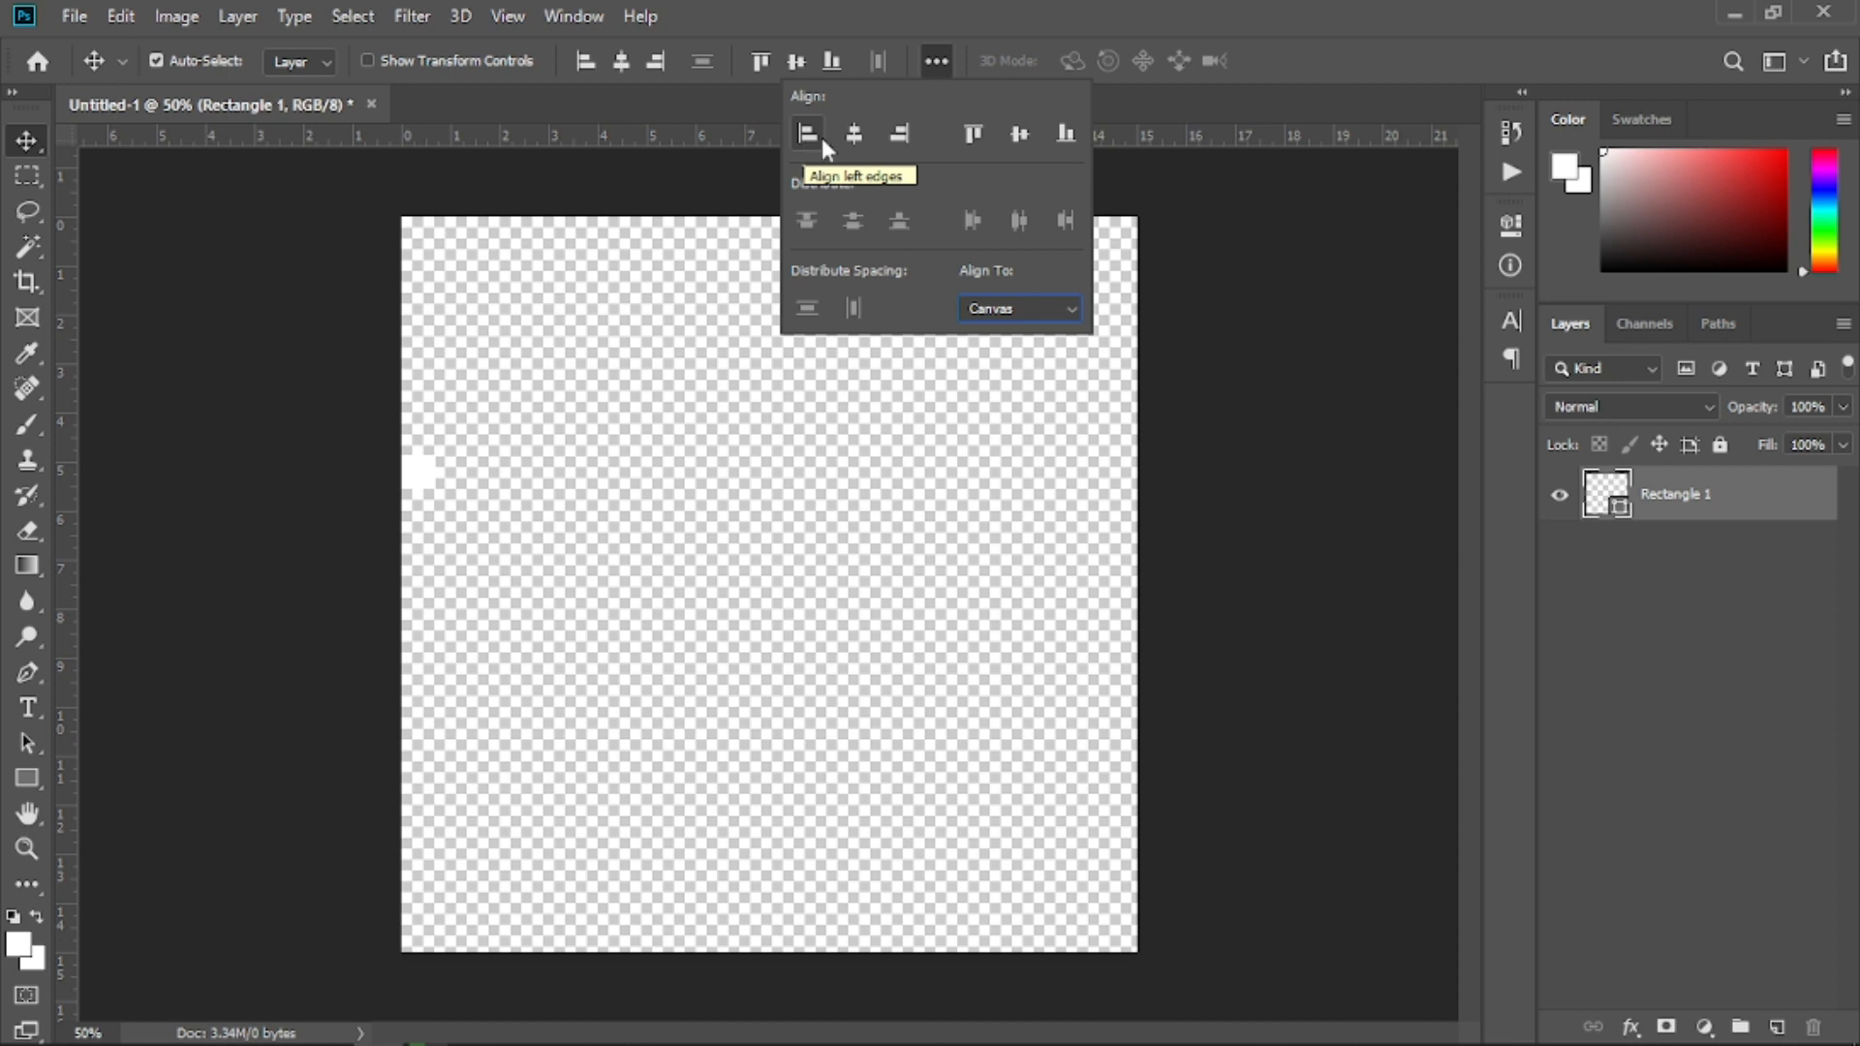
pyautogui.click(985, 132)
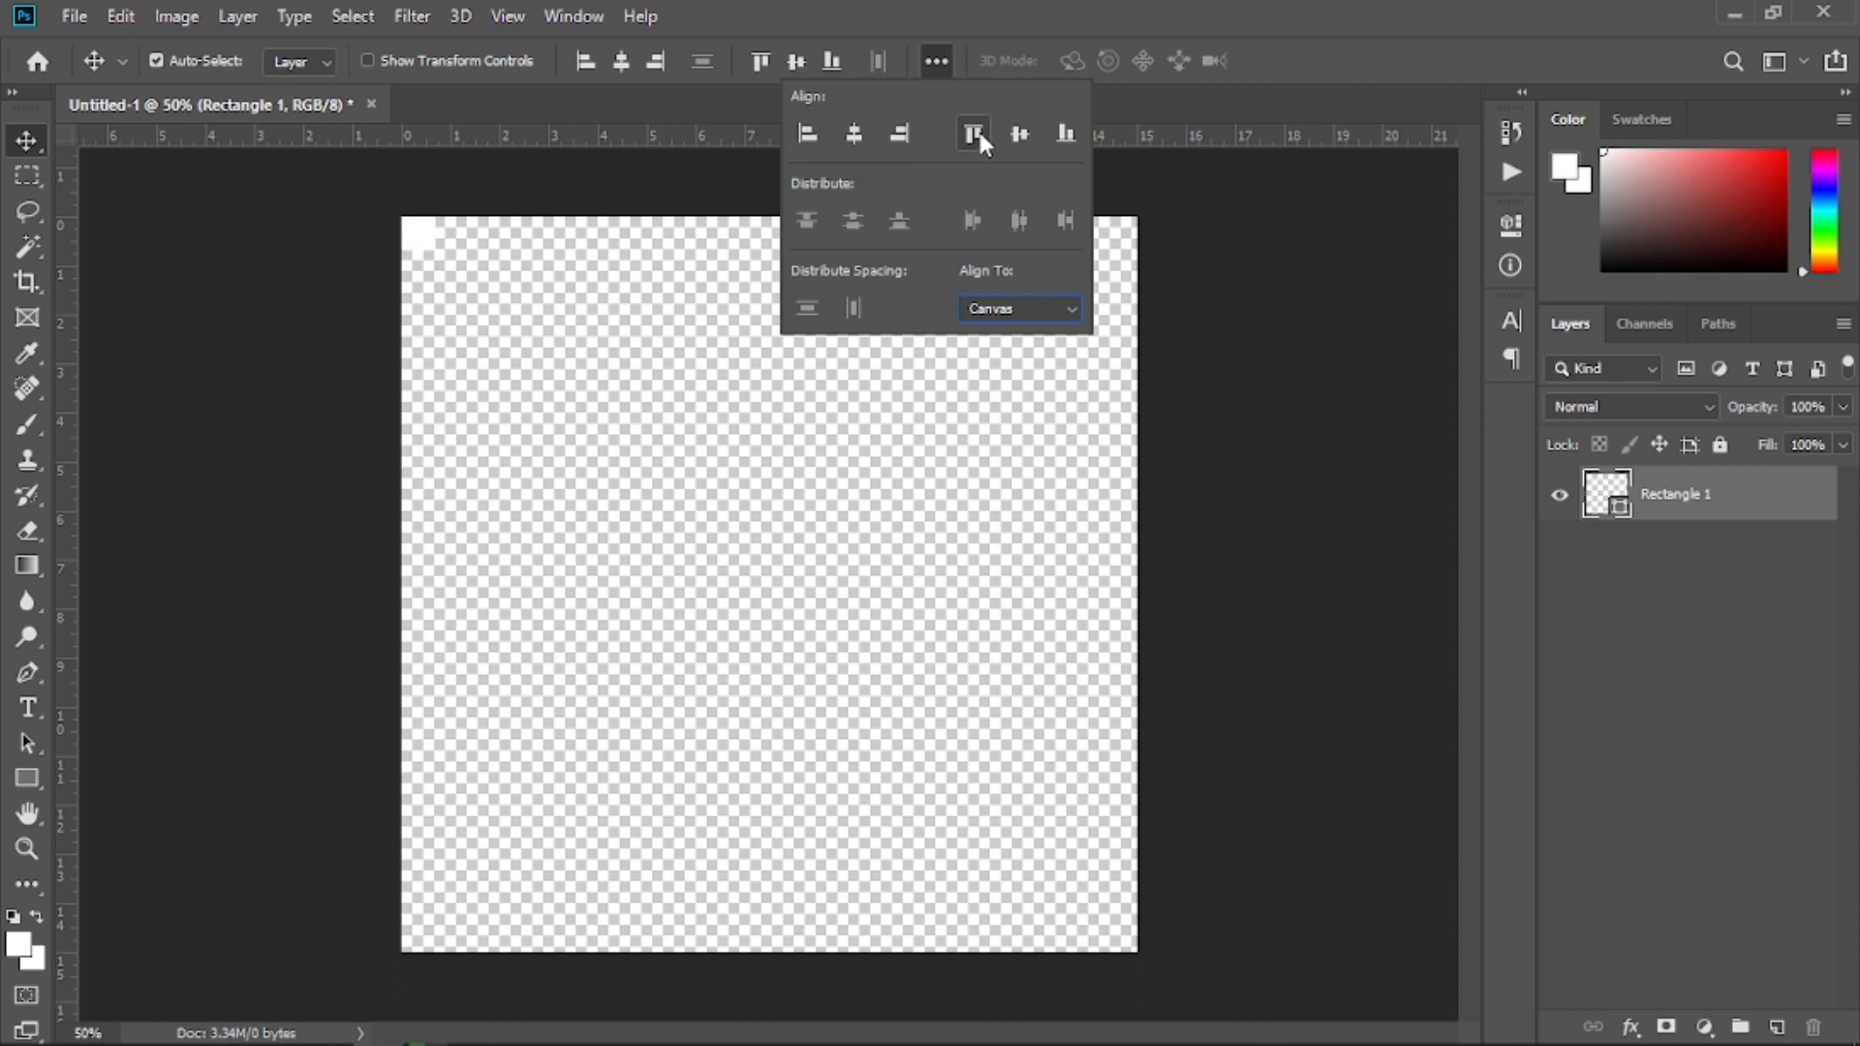
pyautogui.click(424, 250)
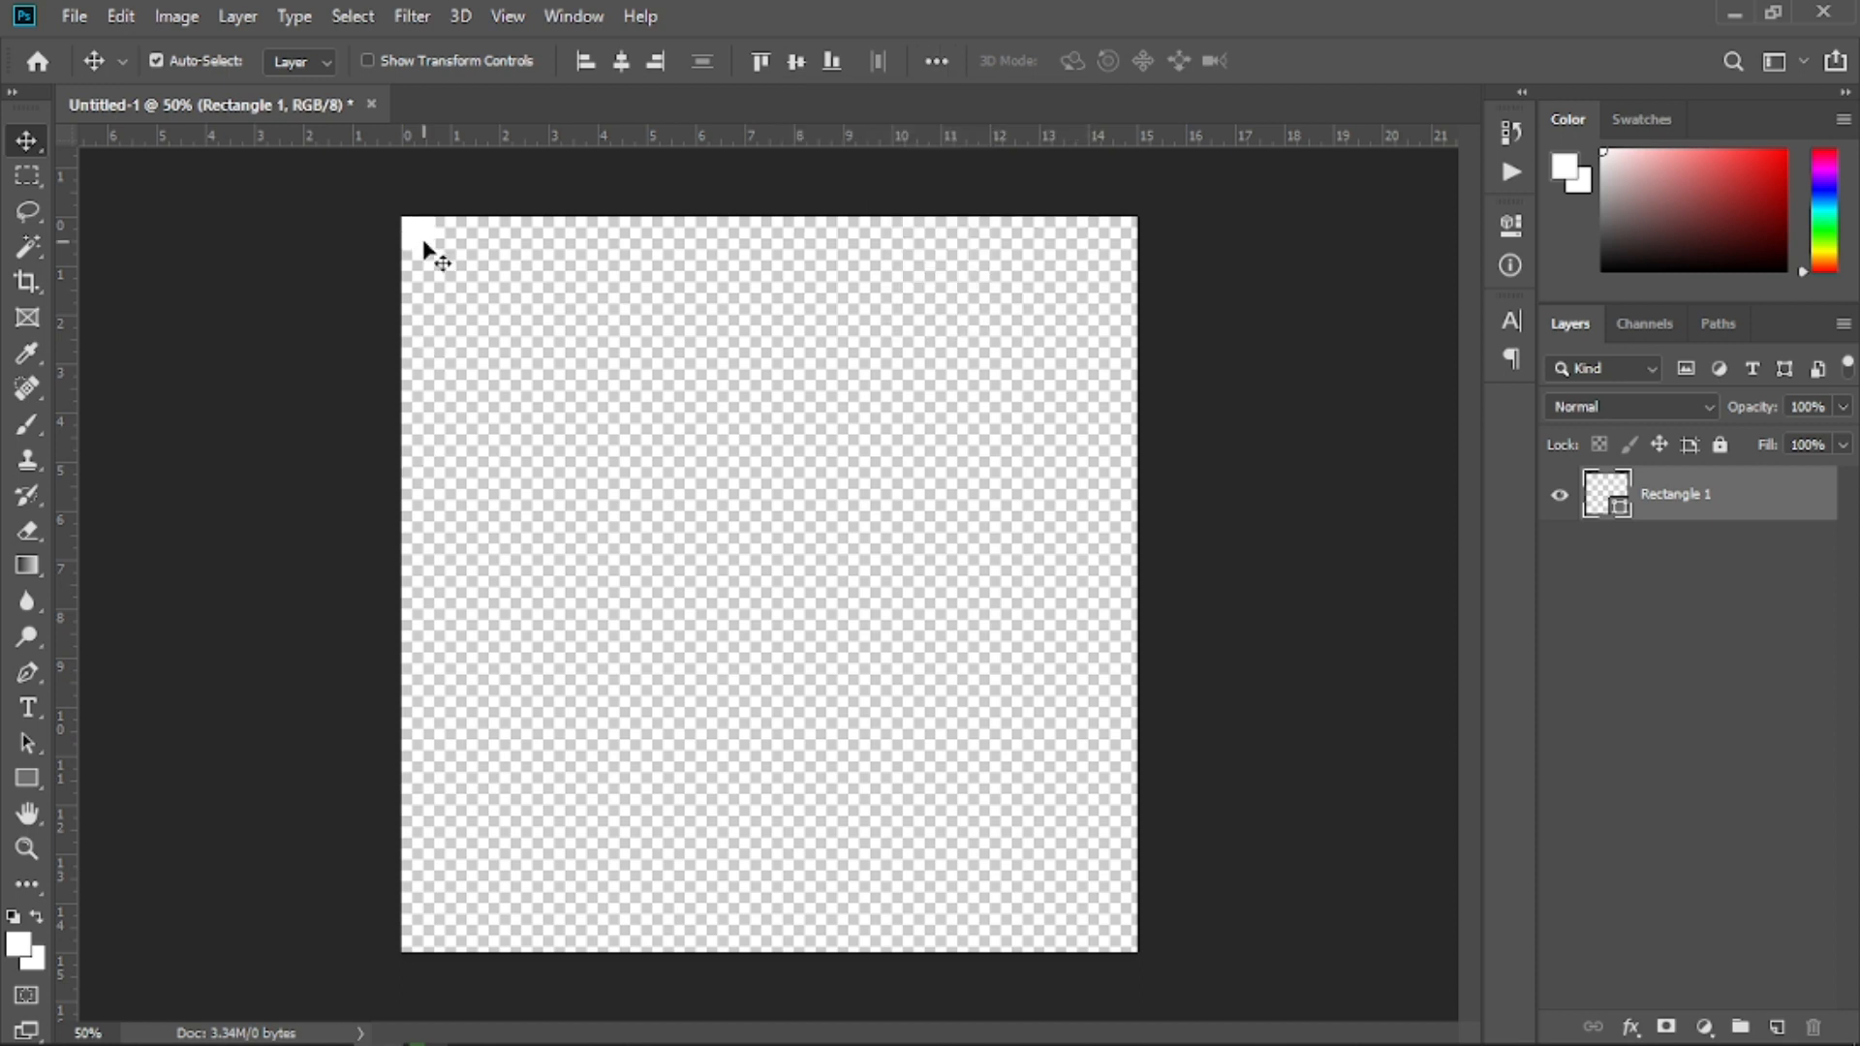
# Duplicate the square and align the copy to the canvas's right and bottom edges
pyautogui.press('alt')
pyautogui.press('alt')
pyautogui.moveTo(423, 238); pyautogui.dragTo(584, 364)
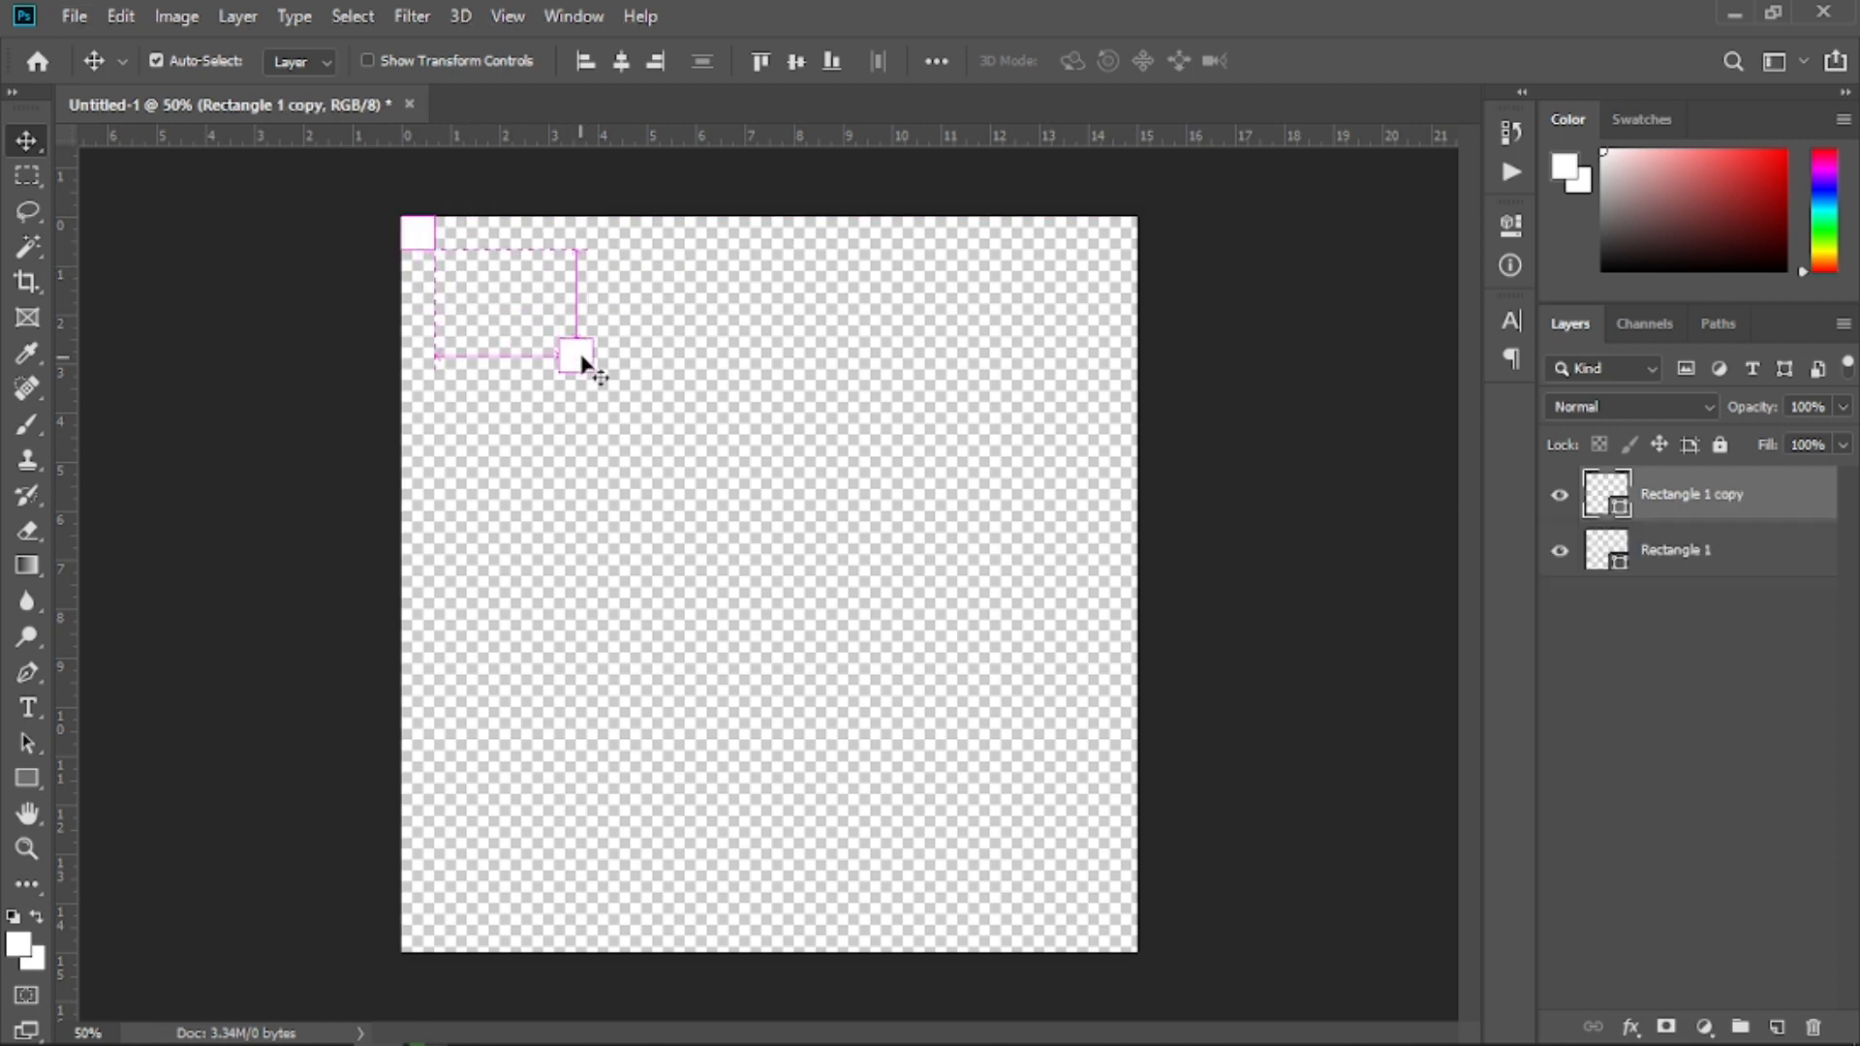
pyautogui.click(654, 63)
pyautogui.click(829, 68)
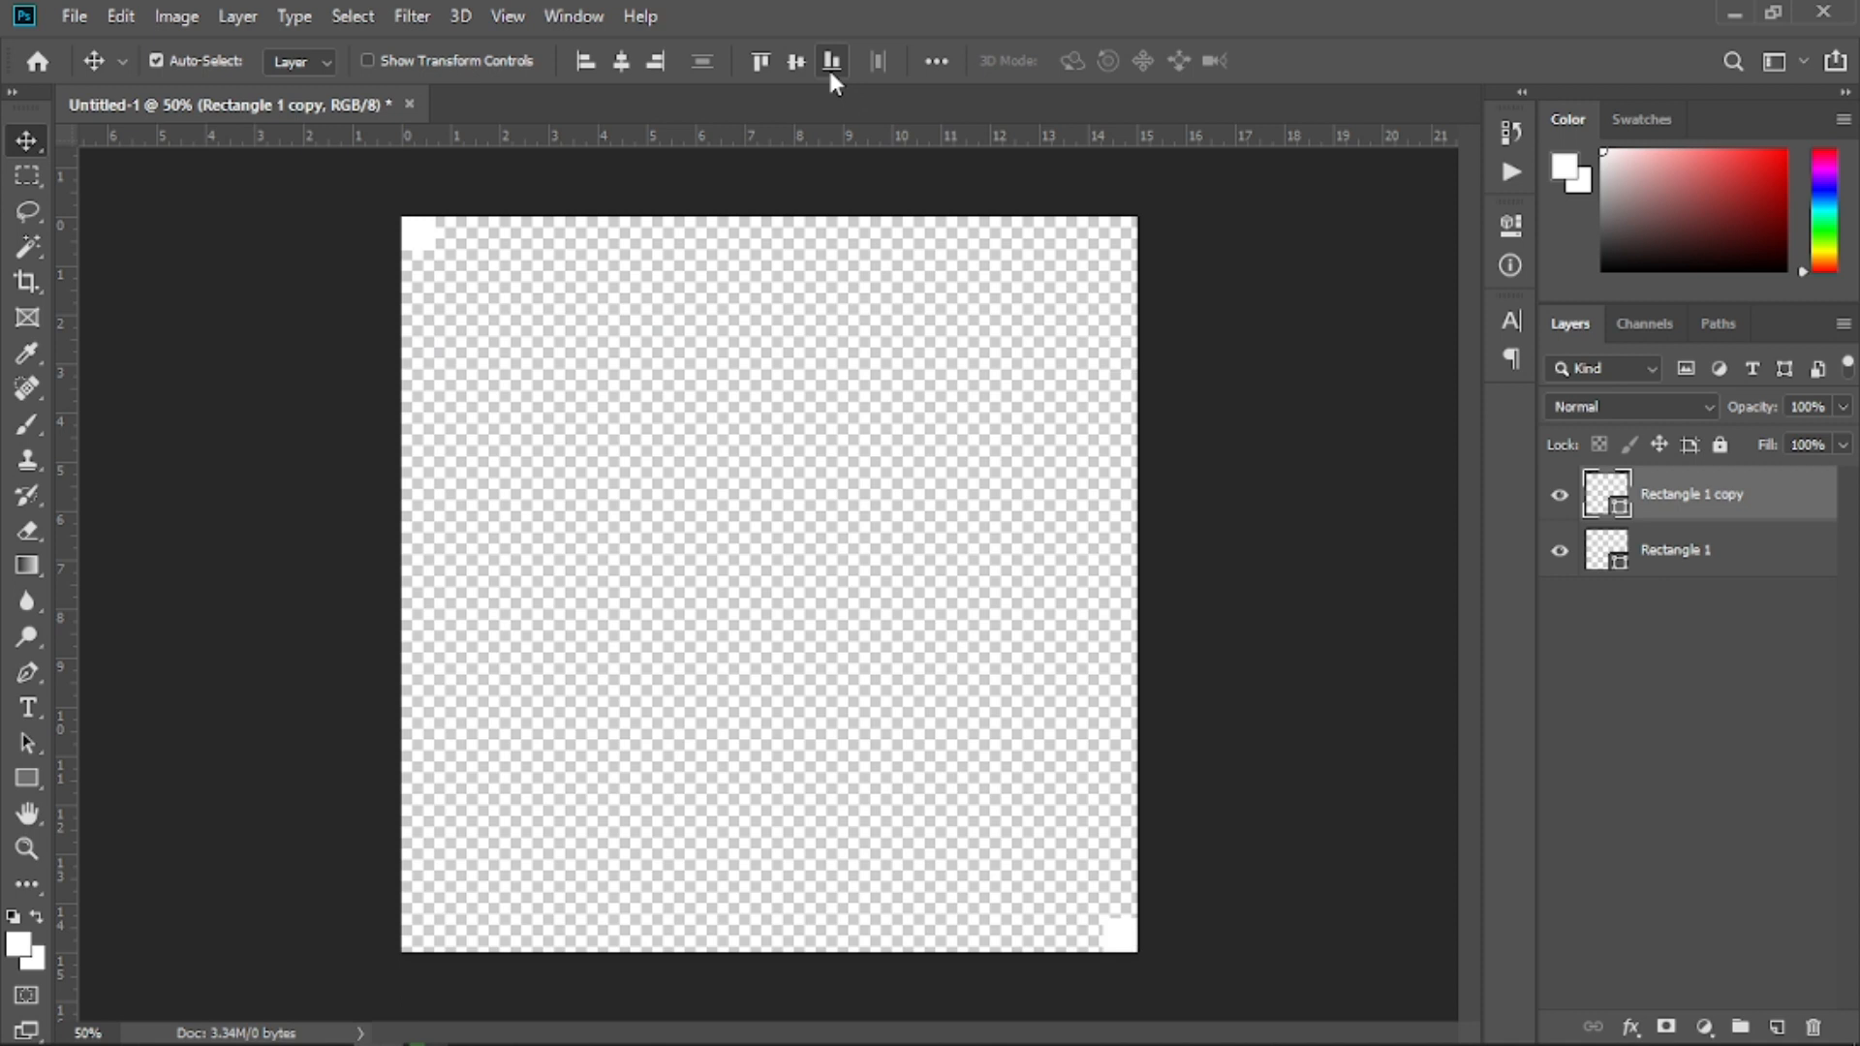
# Place vertical and horizontal guides along the inner edges of both corner squares to mark the canvas margins
pyautogui.click(425, 254)
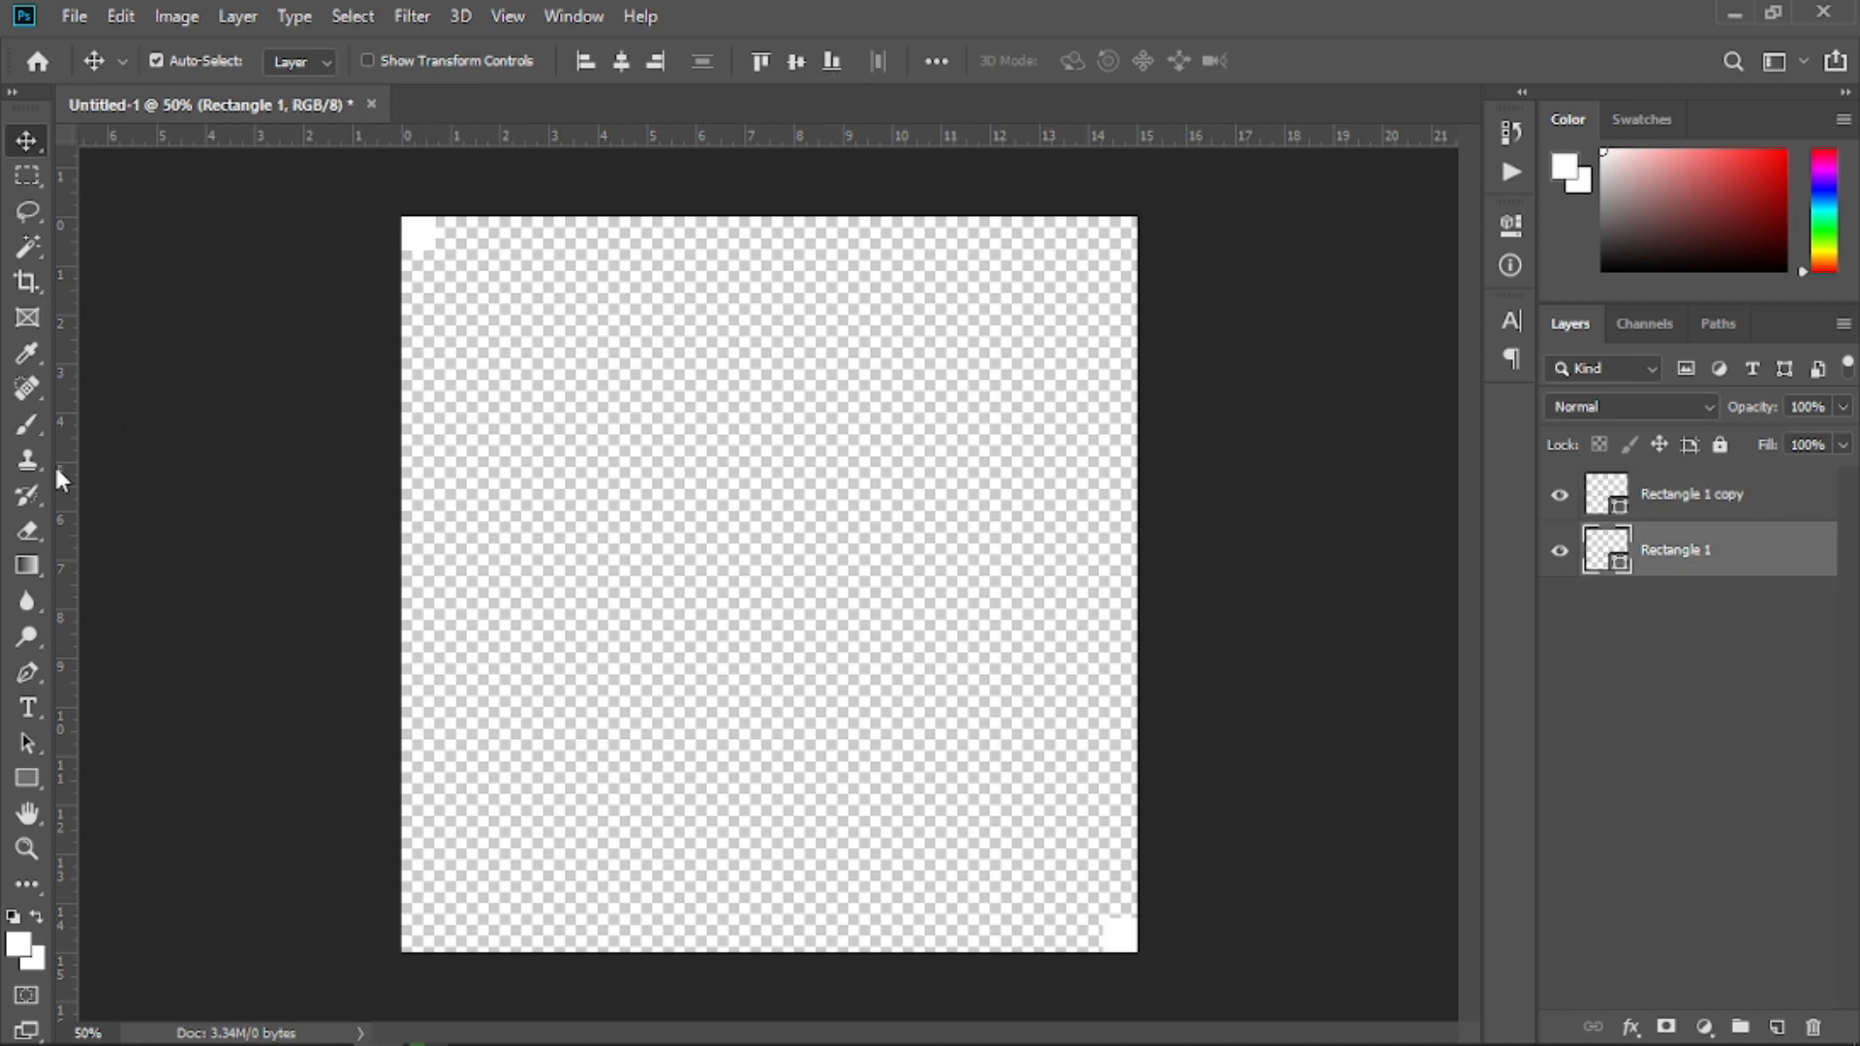
pyautogui.hotkey('ctrl', 'r')
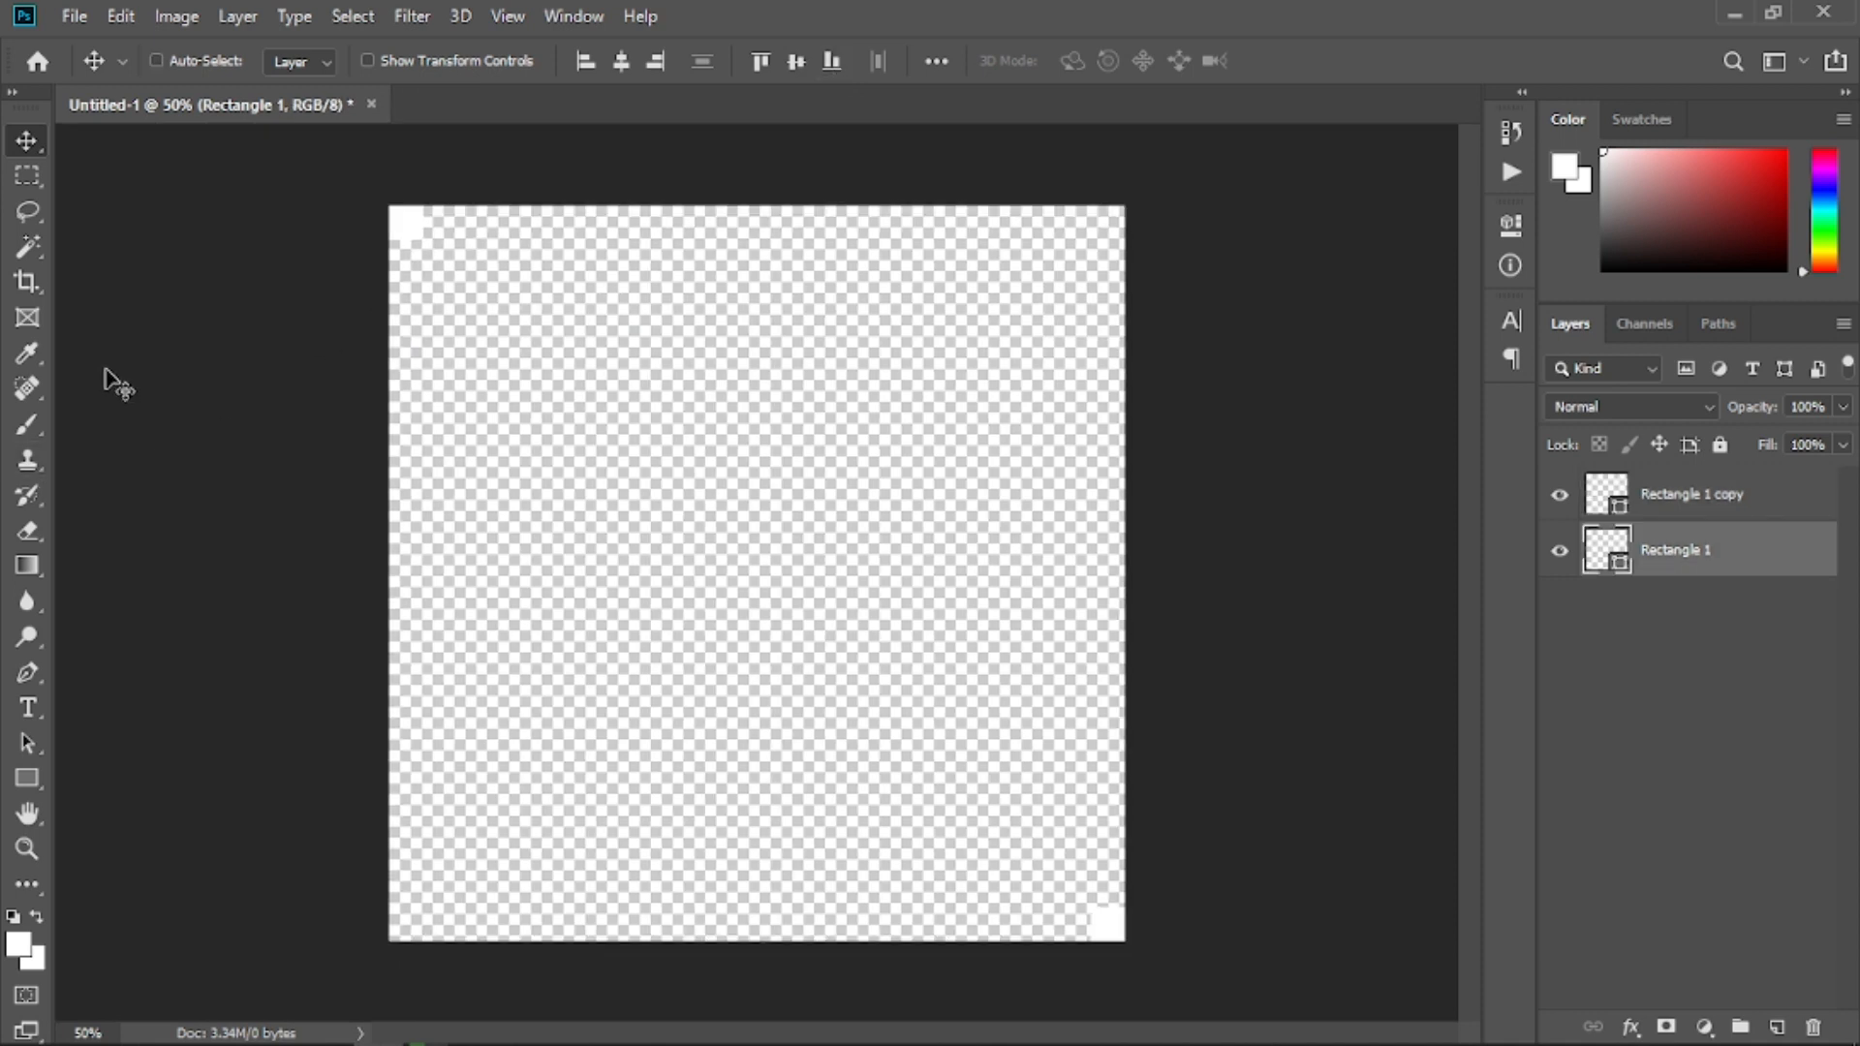
pyautogui.hotkey('ctrl', 'r')
pyautogui.moveTo(64, 432); pyautogui.dragTo(435, 530)
pyautogui.moveTo(496, 141); pyautogui.dragTo(478, 249)
pyautogui.click(1116, 946)
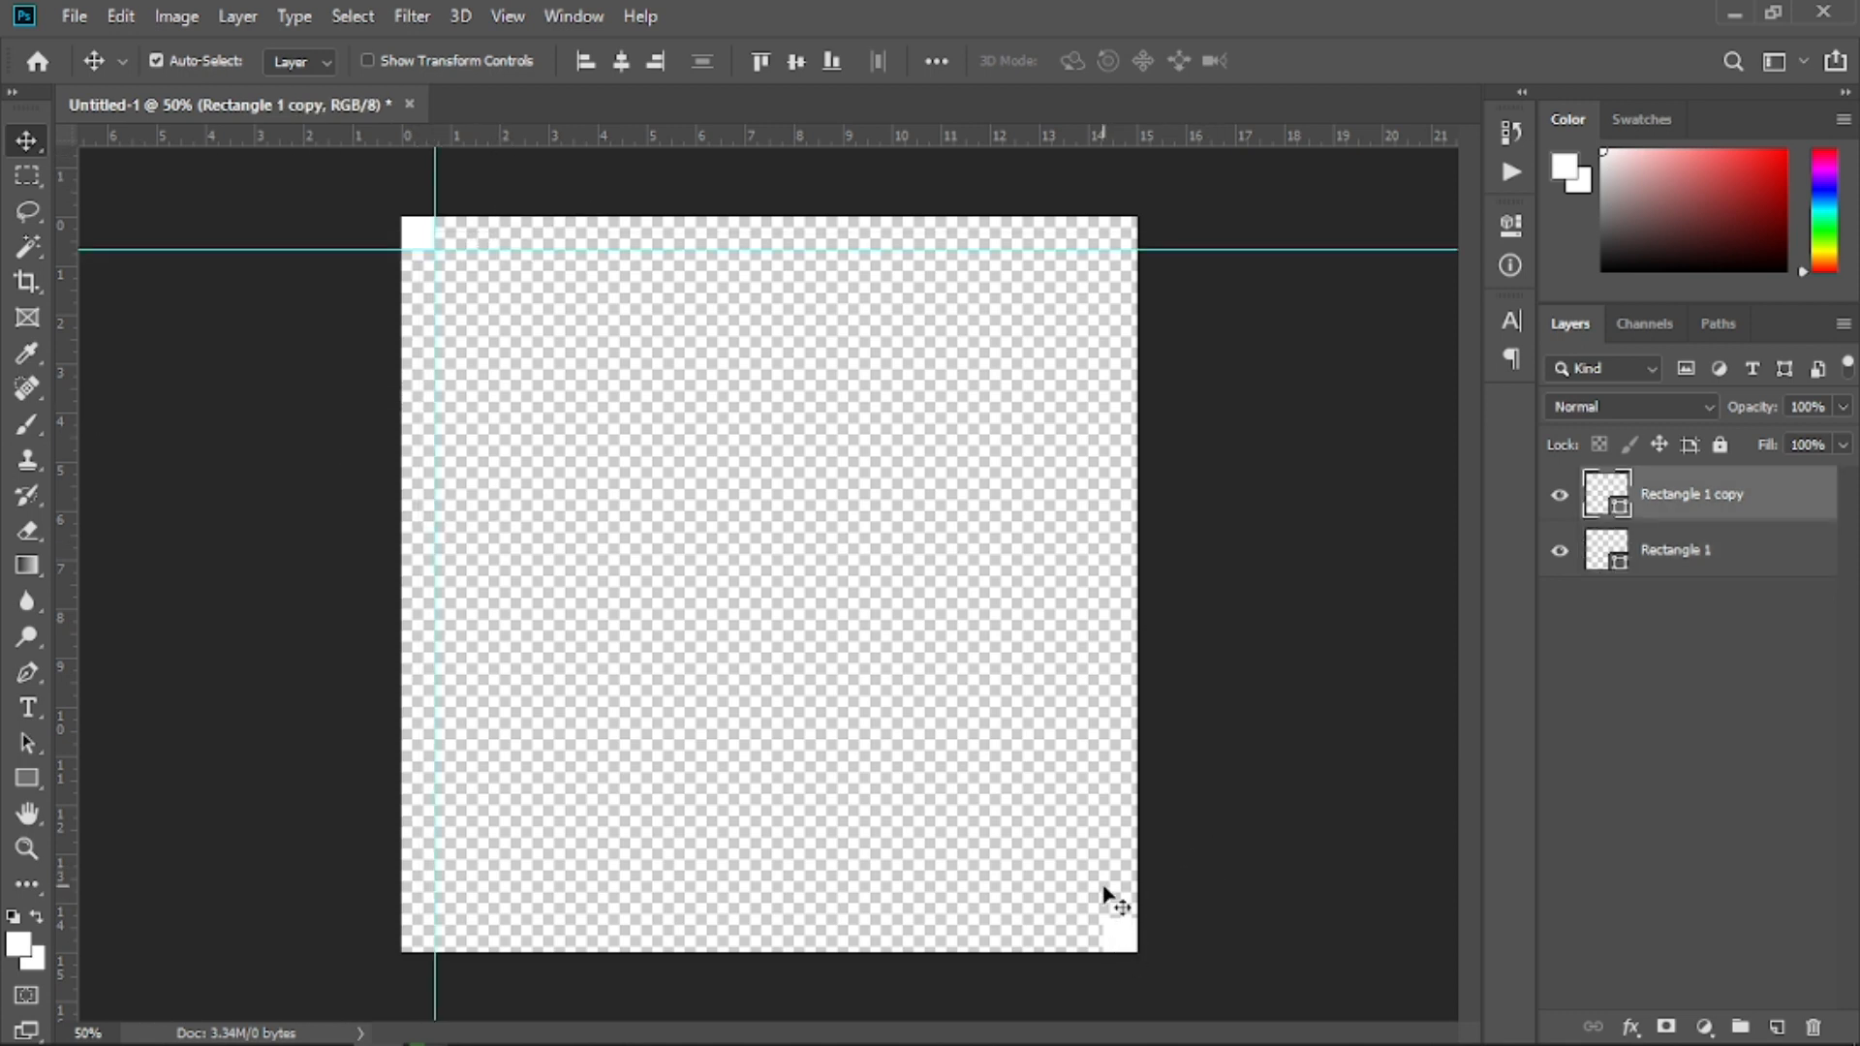
pyautogui.moveTo(60, 741); pyautogui.dragTo(1102, 940)
pyautogui.moveTo(1087, 134); pyautogui.dragTo(1192, 918)
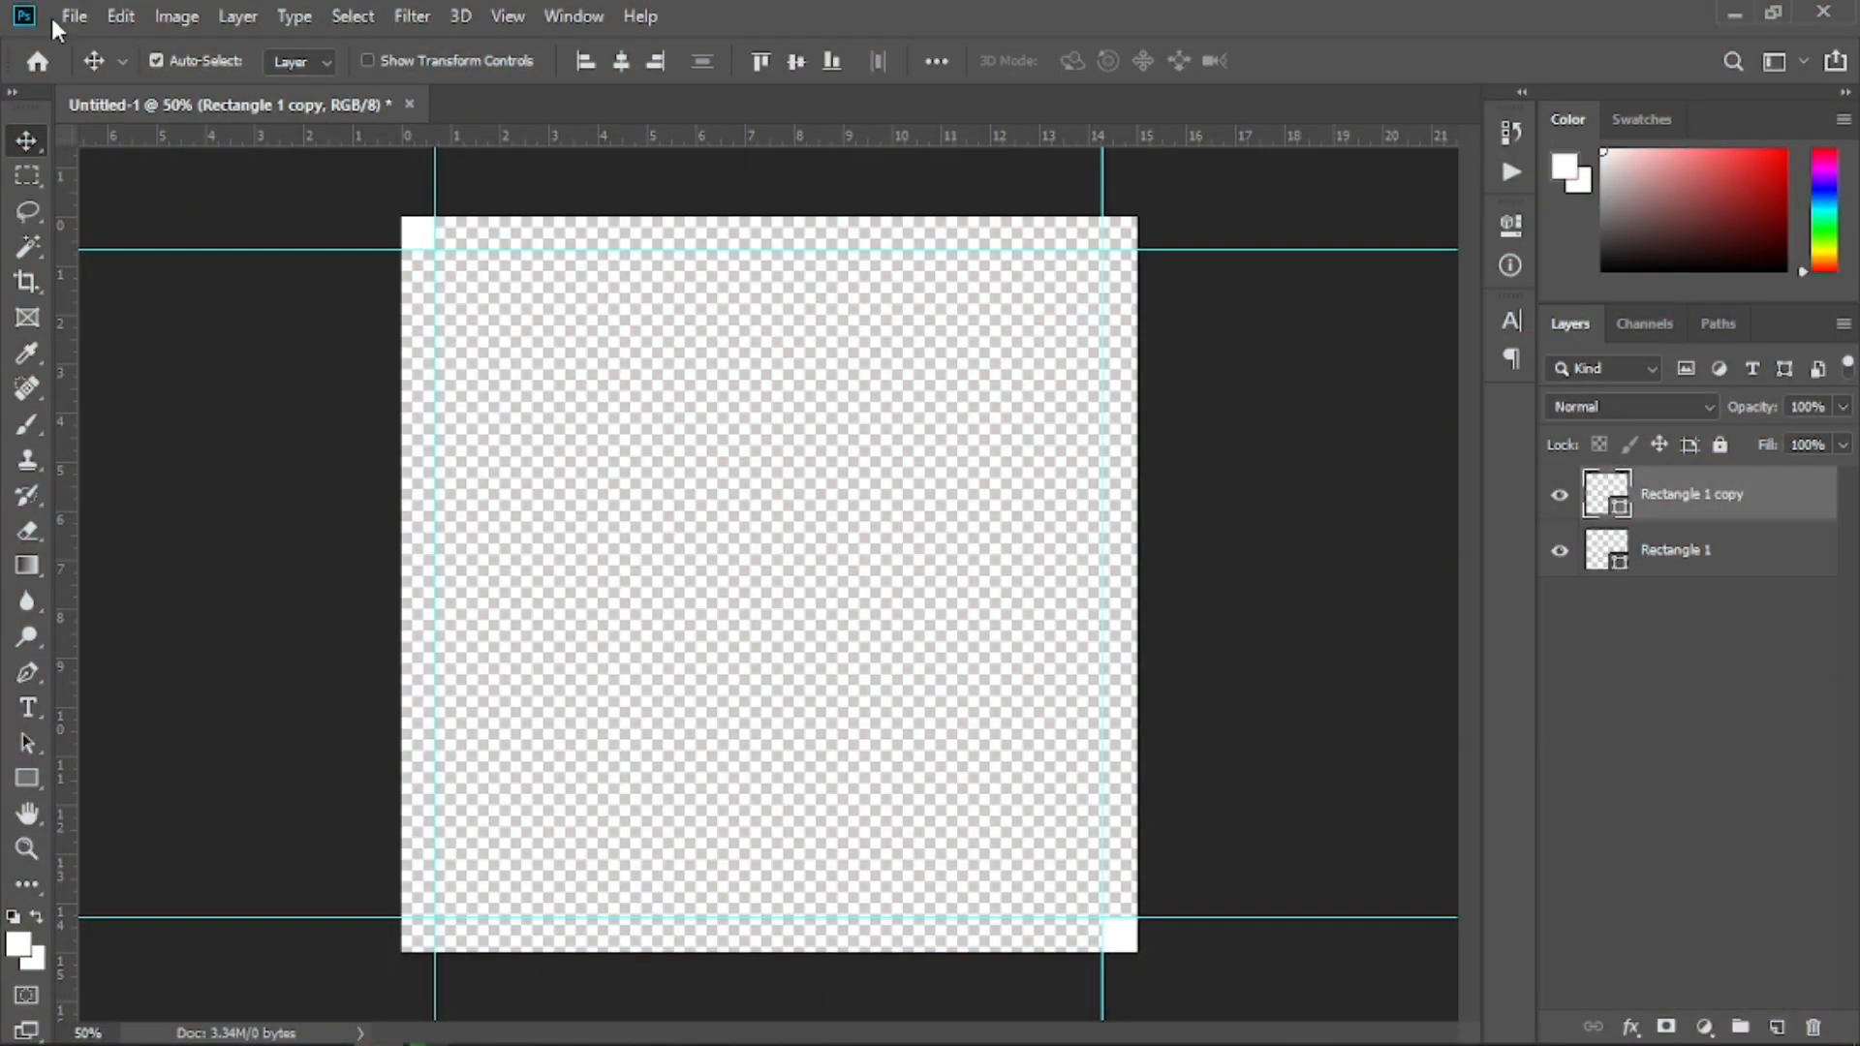
# Place the cloudy blue sky image from Downloads as an embedded object and shift it up to the canvas's top edge
pyautogui.click(68, 15)
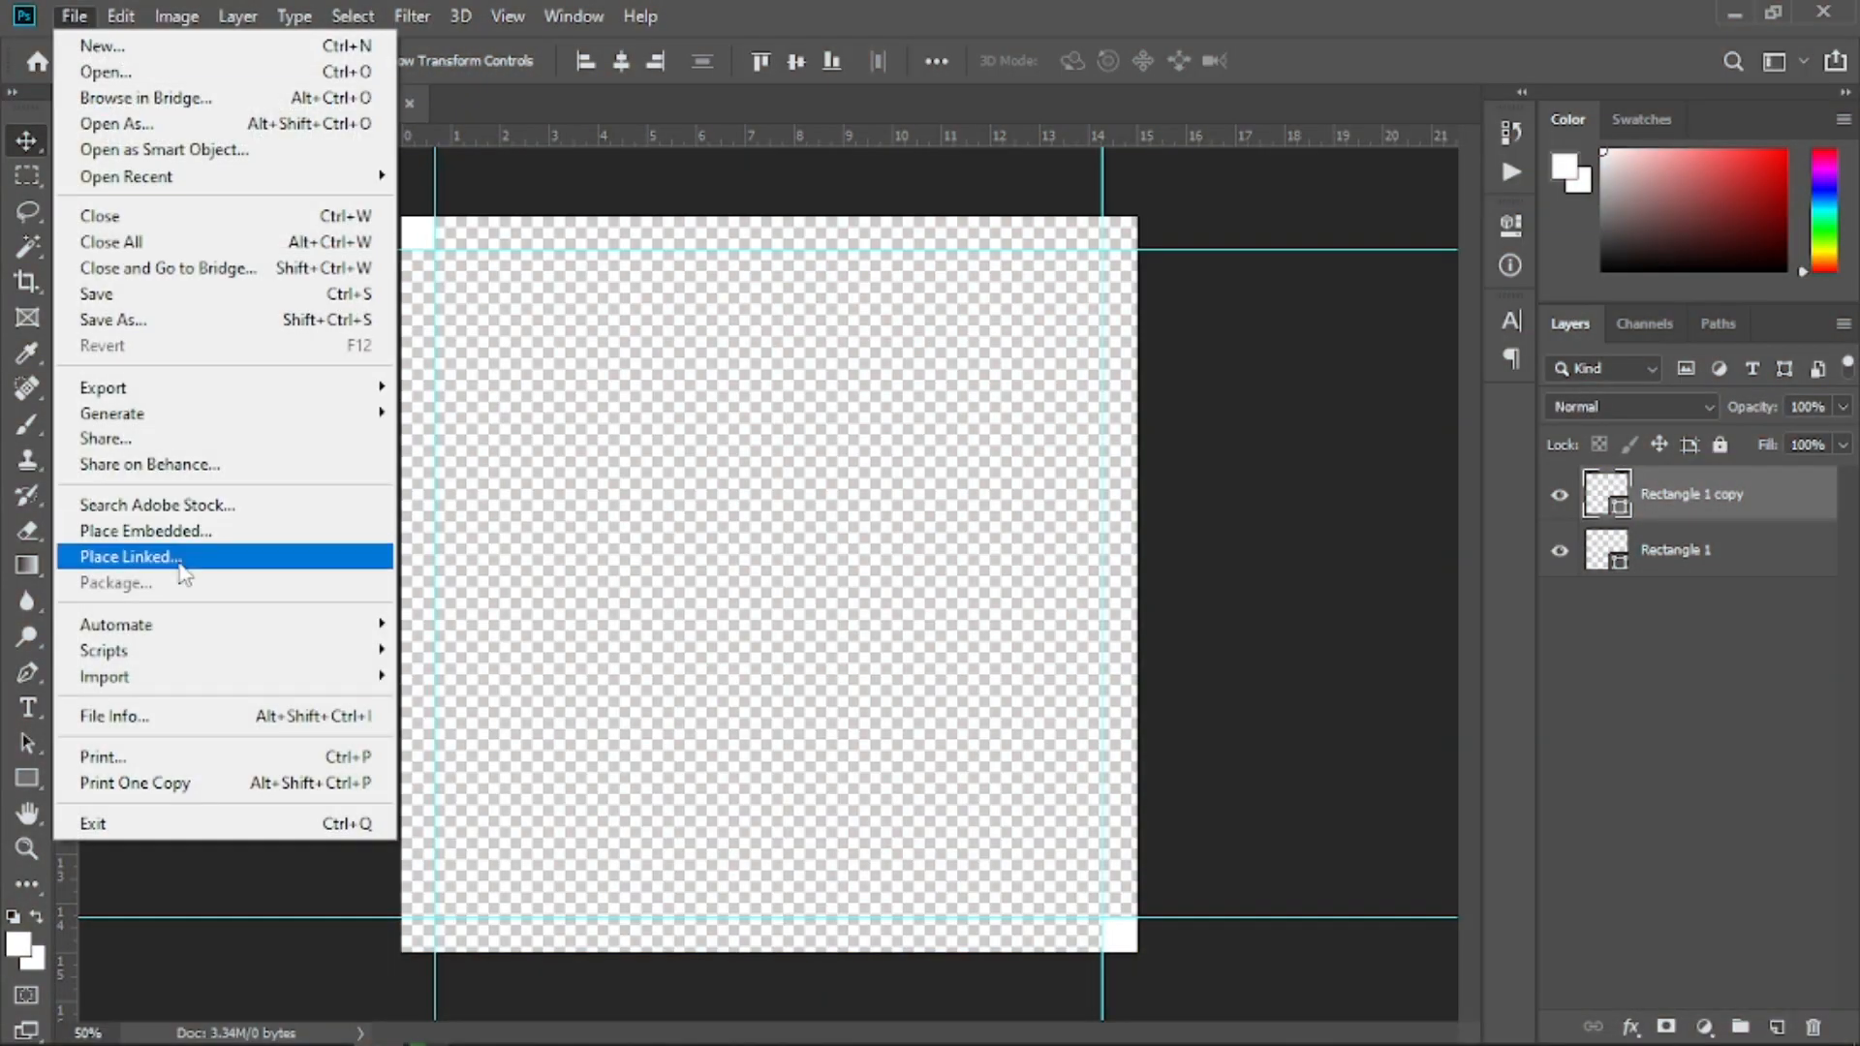
pyautogui.click(184, 531)
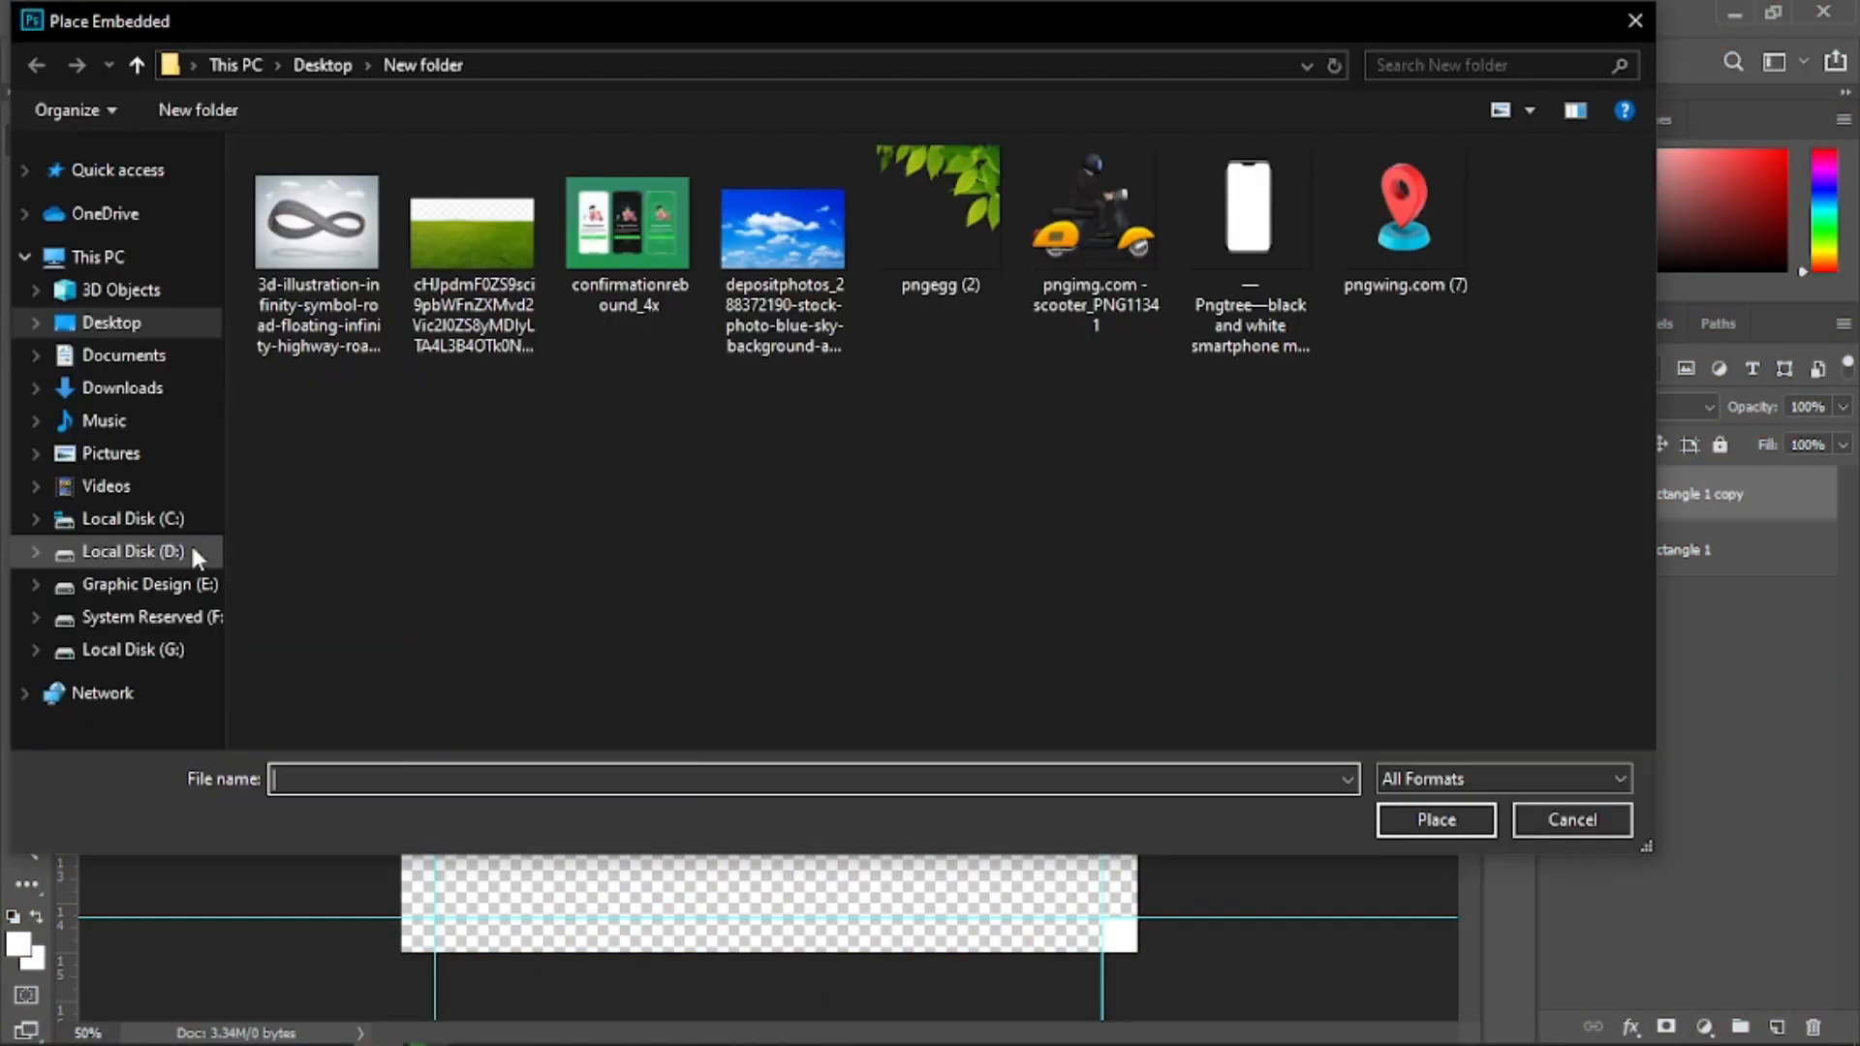
pyautogui.click(123, 649)
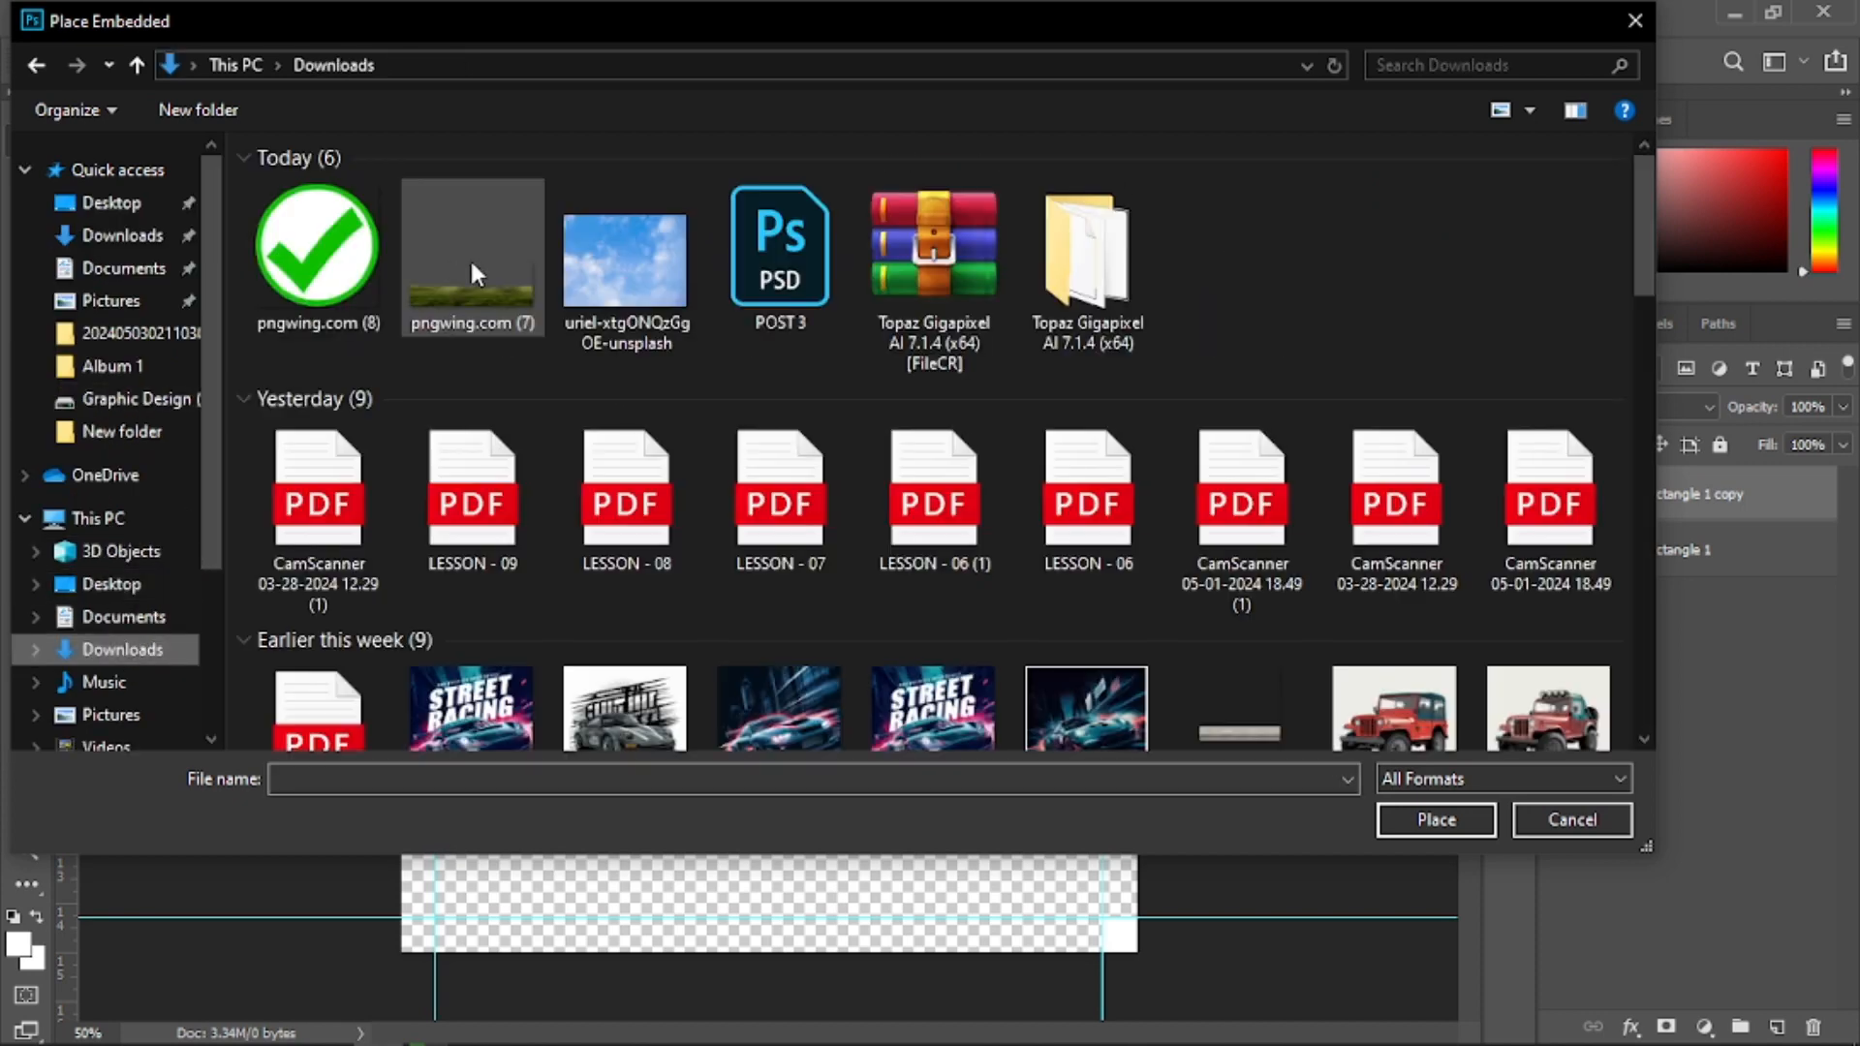
pyautogui.doubleClick(569, 257)
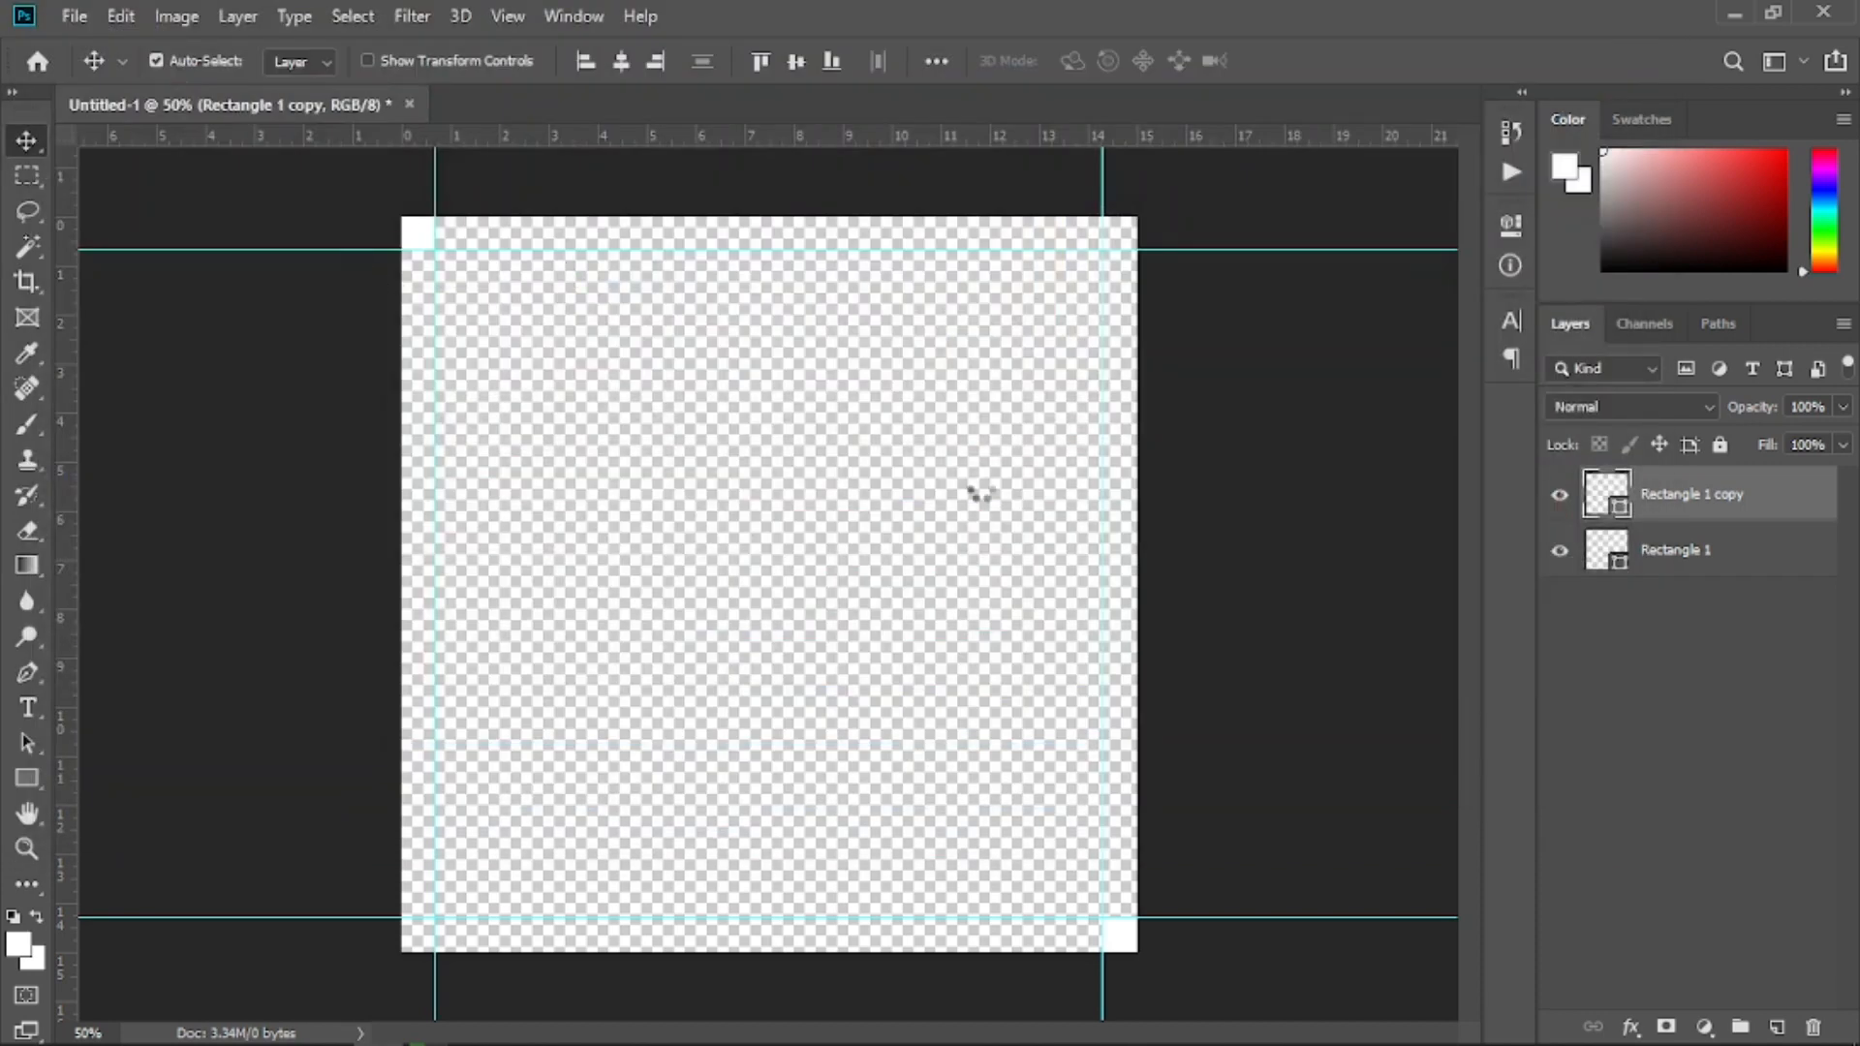
pyautogui.moveTo(818, 608); pyautogui.dragTo(821, 486)
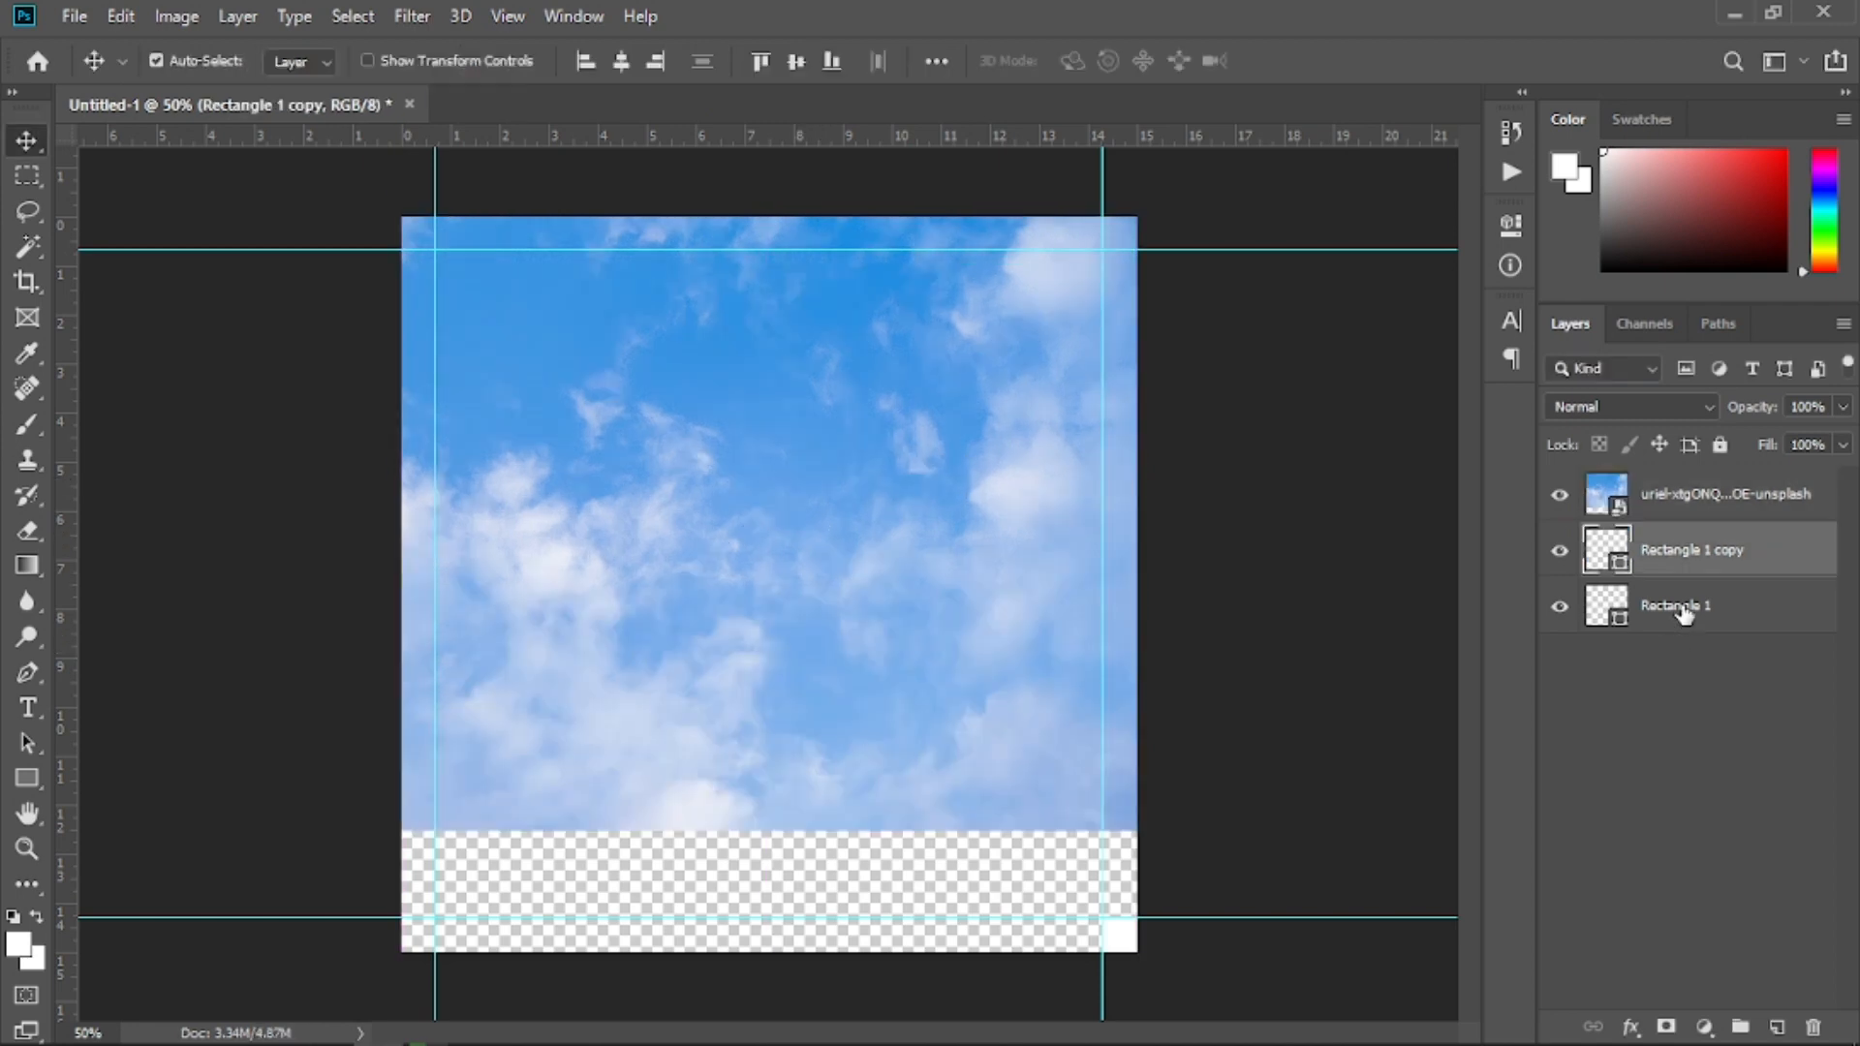
# Delete both corner square layers, keeping only the sky image
pyautogui.press('Delete')
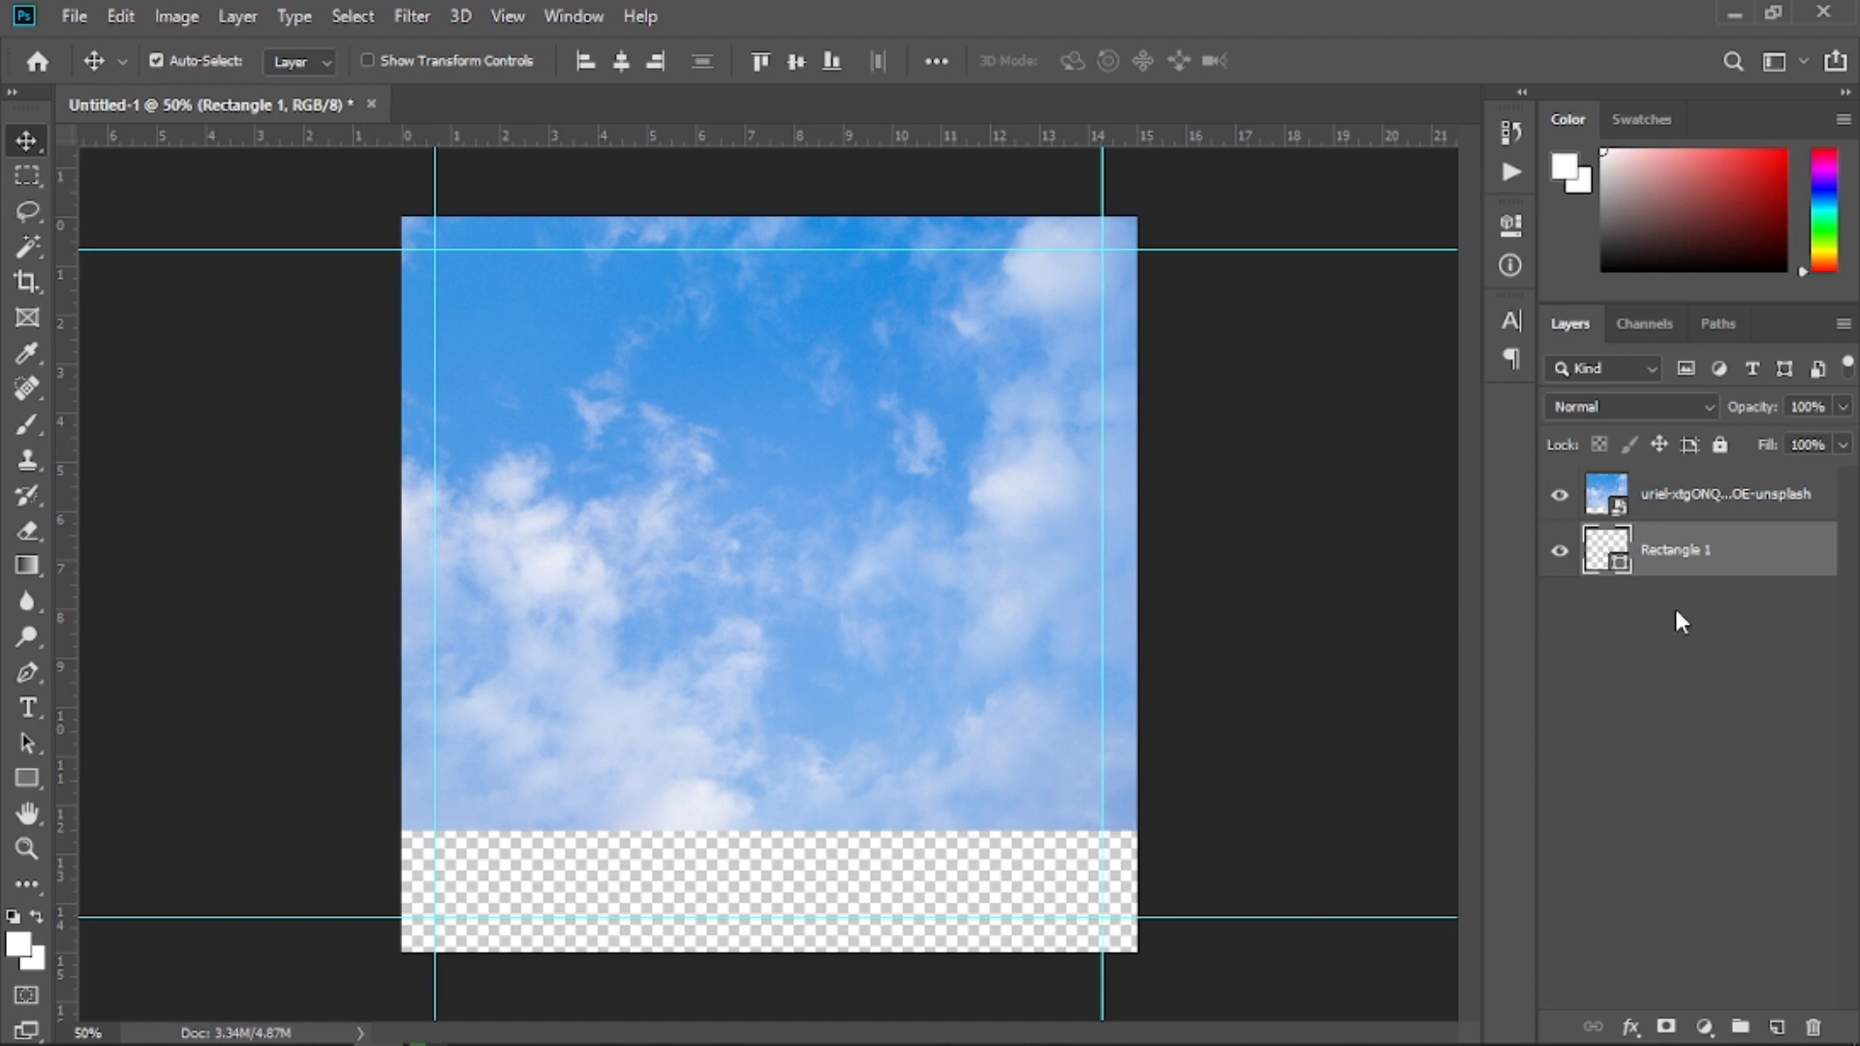
pyautogui.press('Delete')
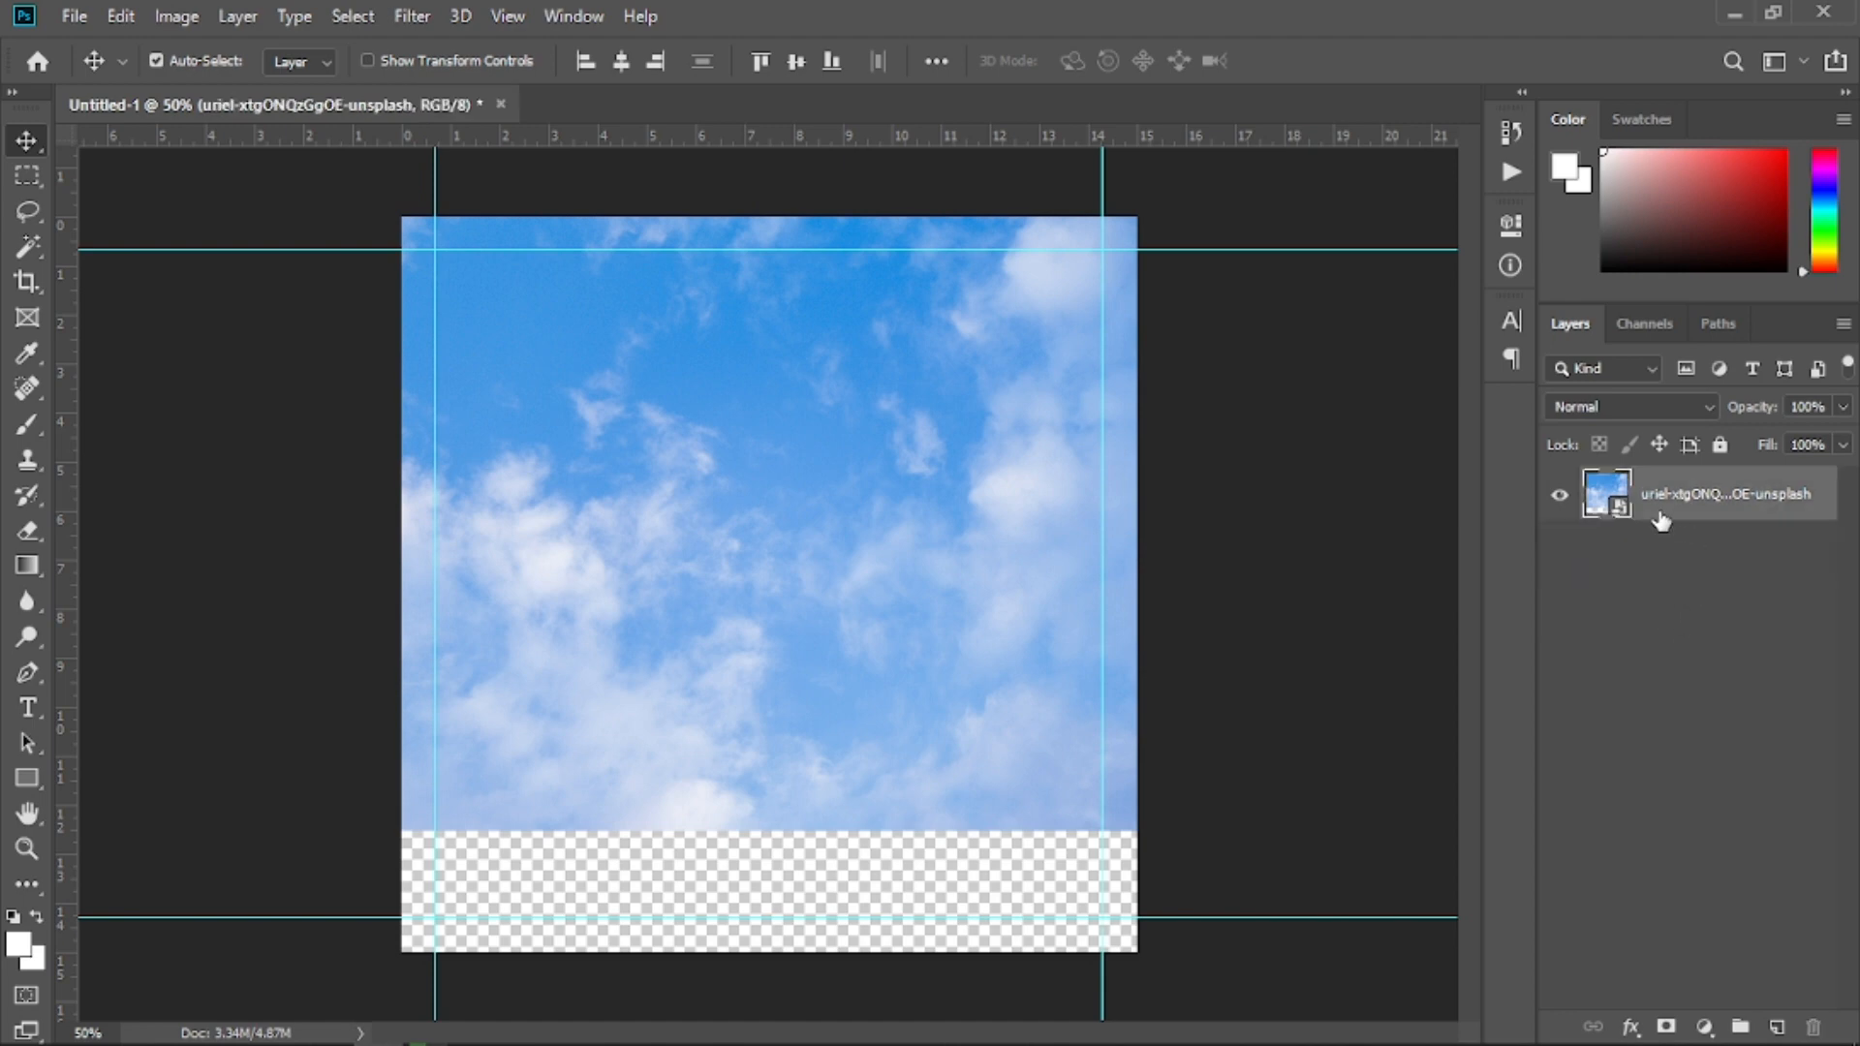
# Place the embedded grass image pngwing.com (7), scale it to about 118%, and position it across the canvas's lower part at Y 711 px
pyautogui.click(83, 4)
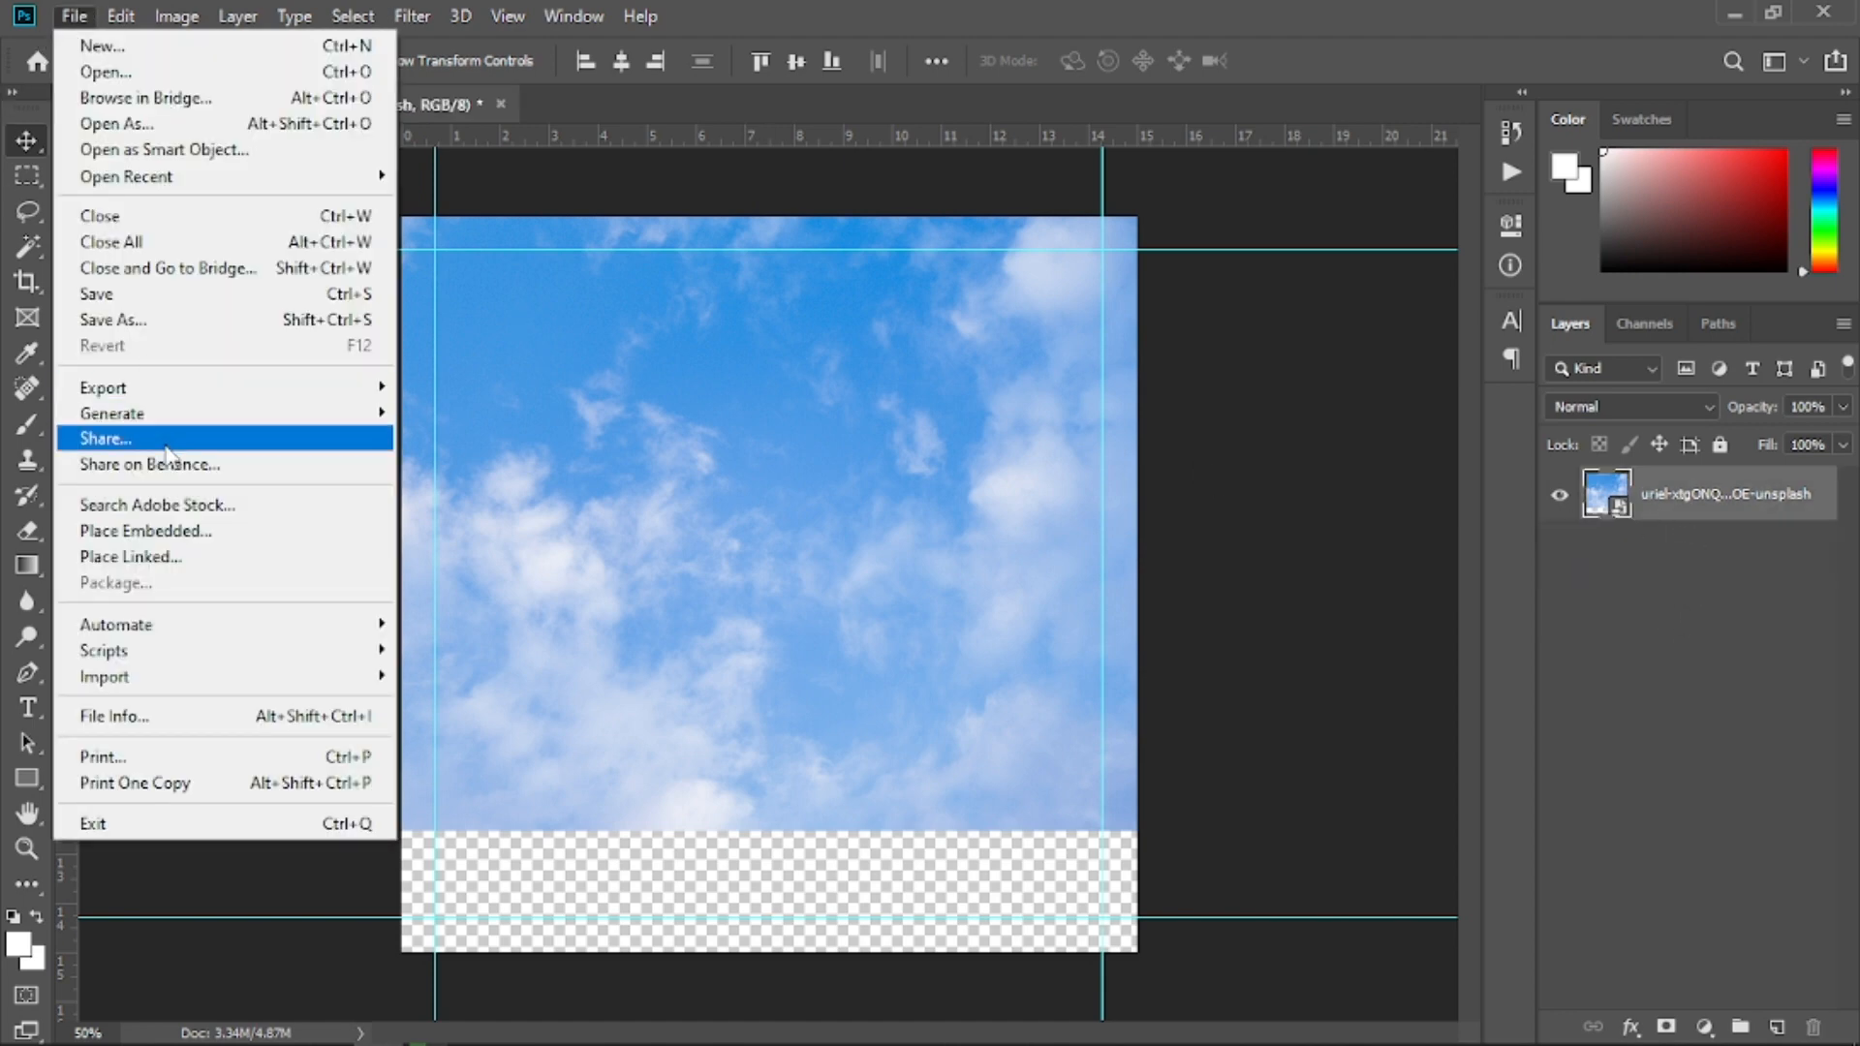
pyautogui.click(183, 535)
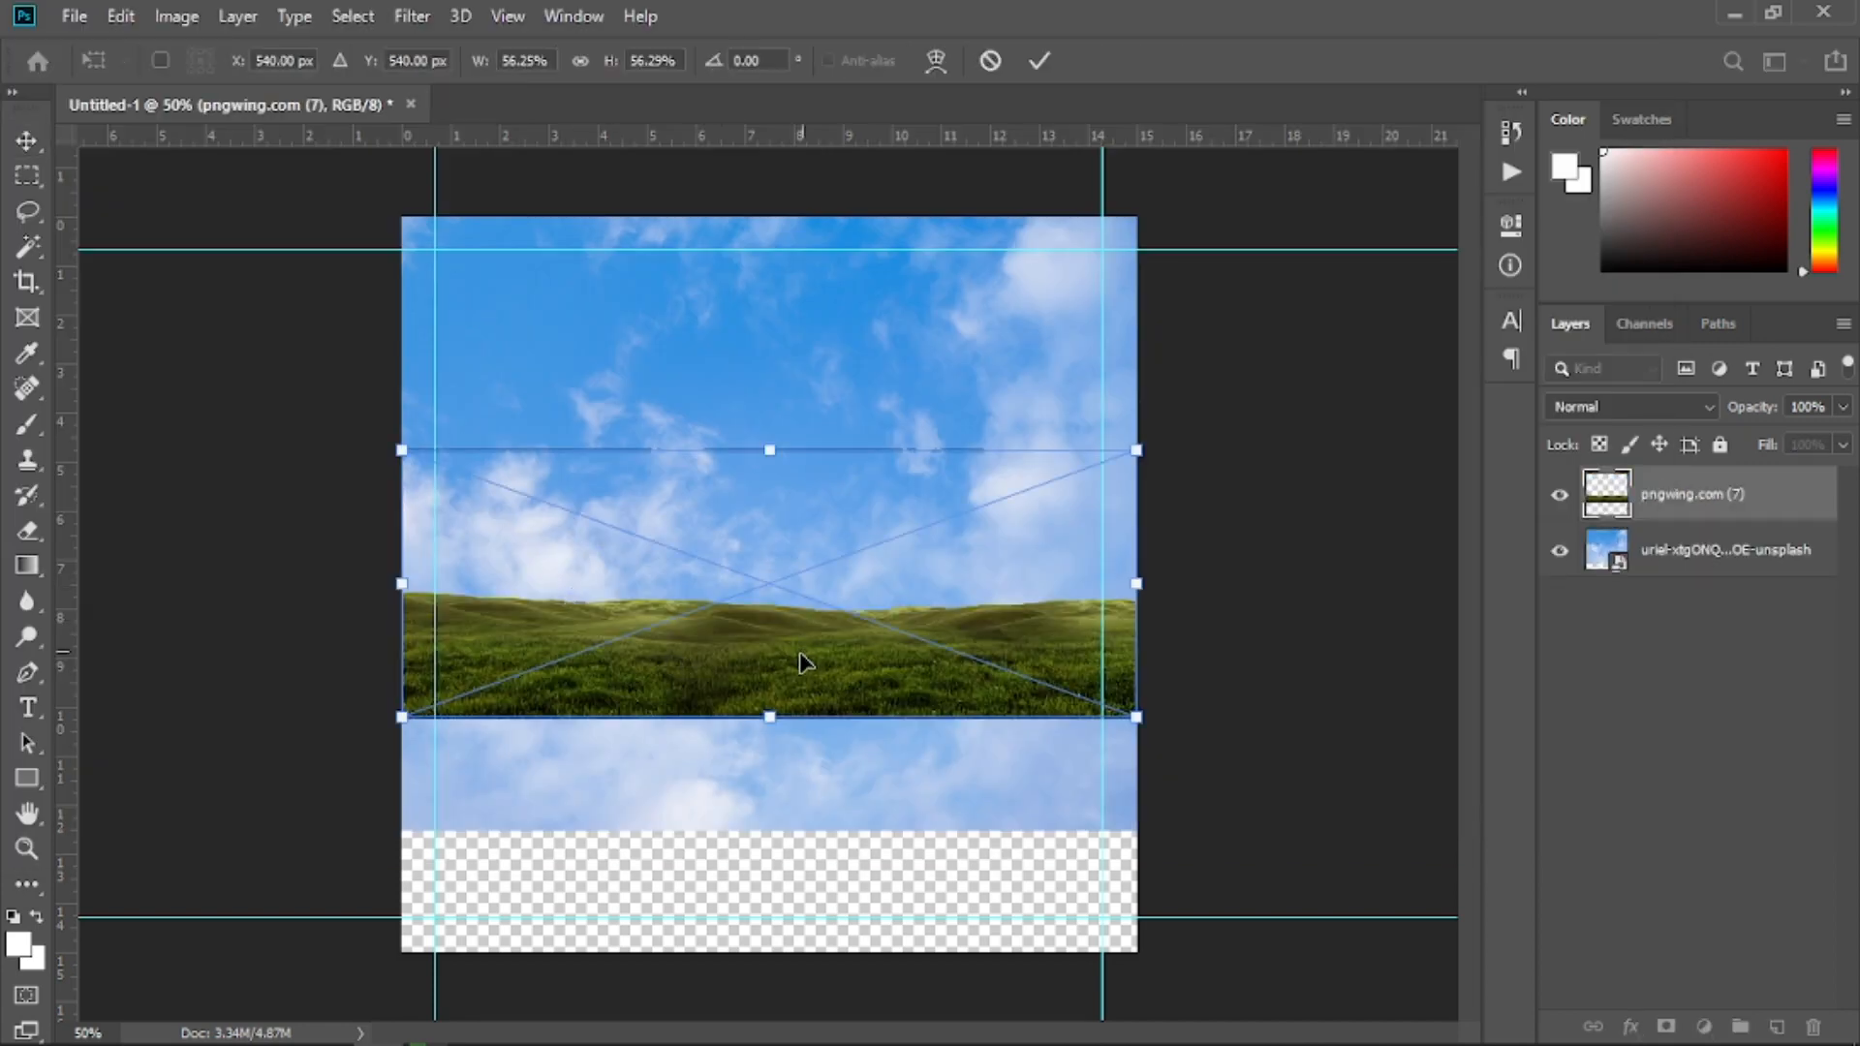
pyautogui.moveTo(801, 655); pyautogui.dragTo(803, 900)
pyautogui.moveTo(769, 684); pyautogui.dragTo(769, 389)
pyautogui.moveTo(818, 796); pyautogui.dragTo(819, 826)
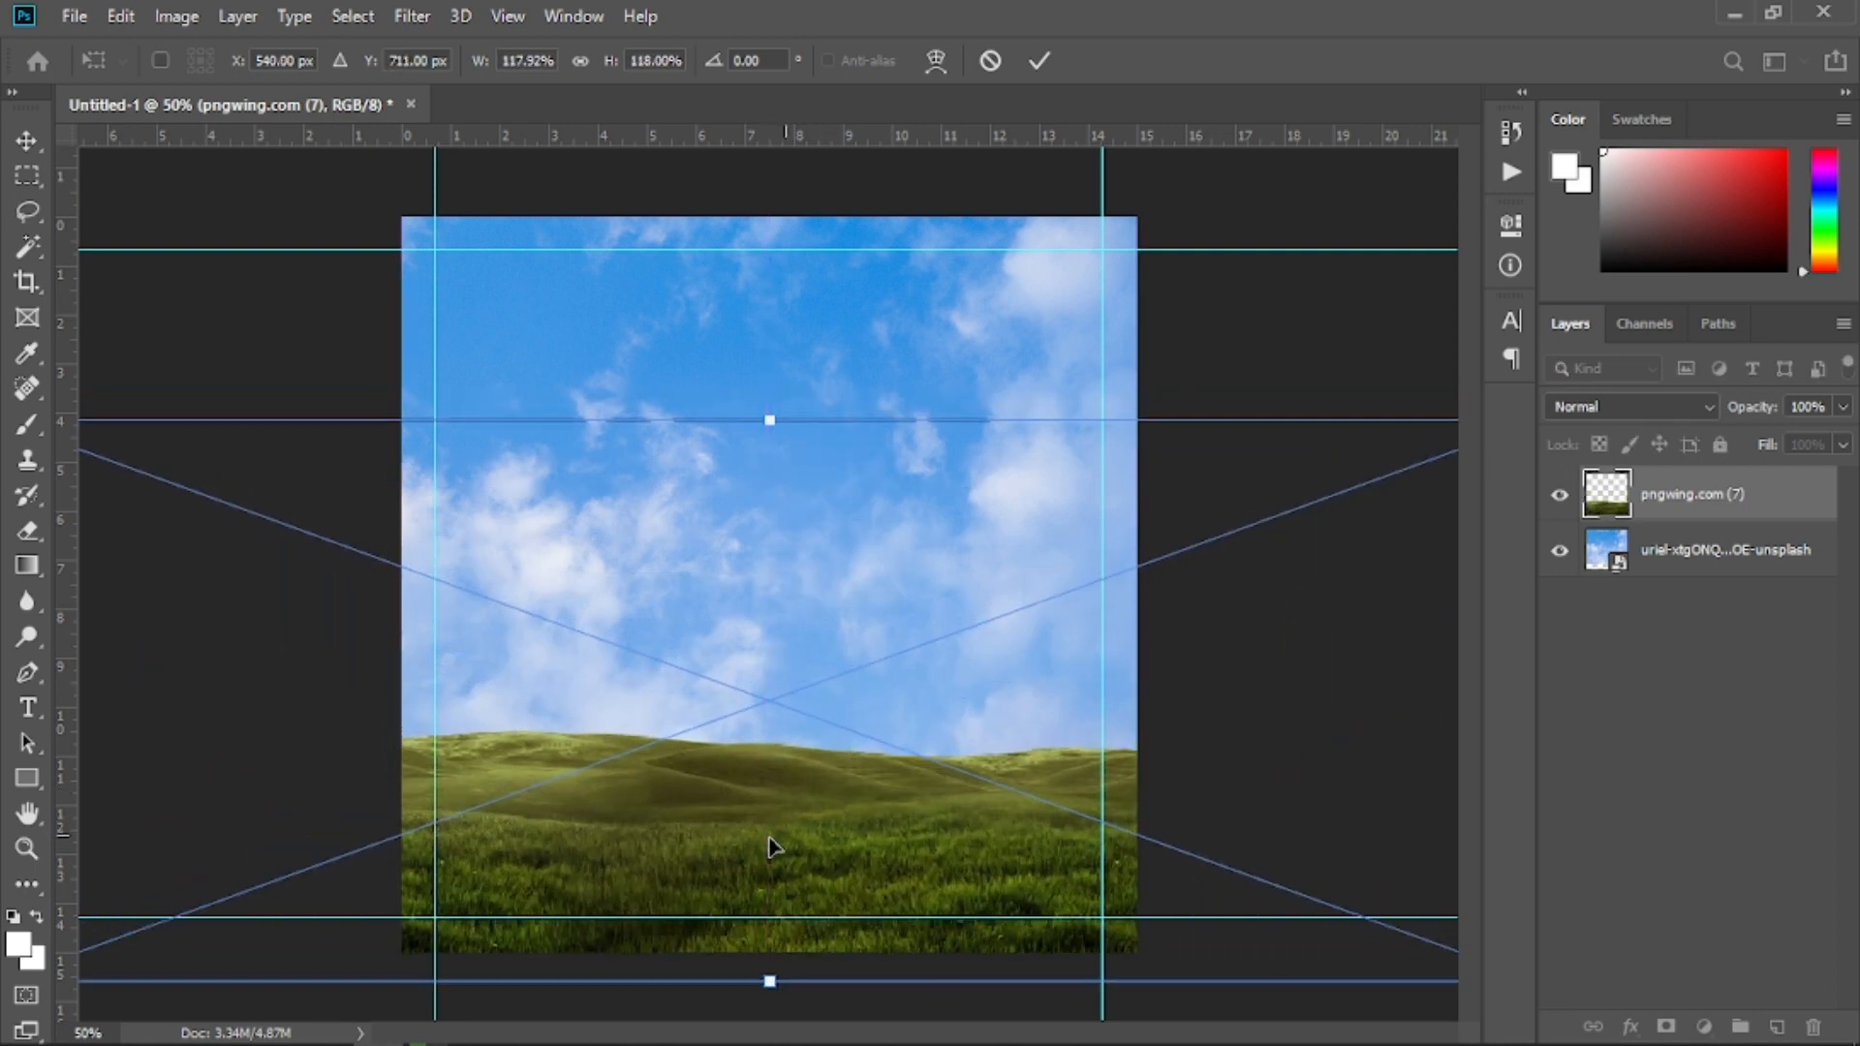
pyautogui.click(1050, 64)
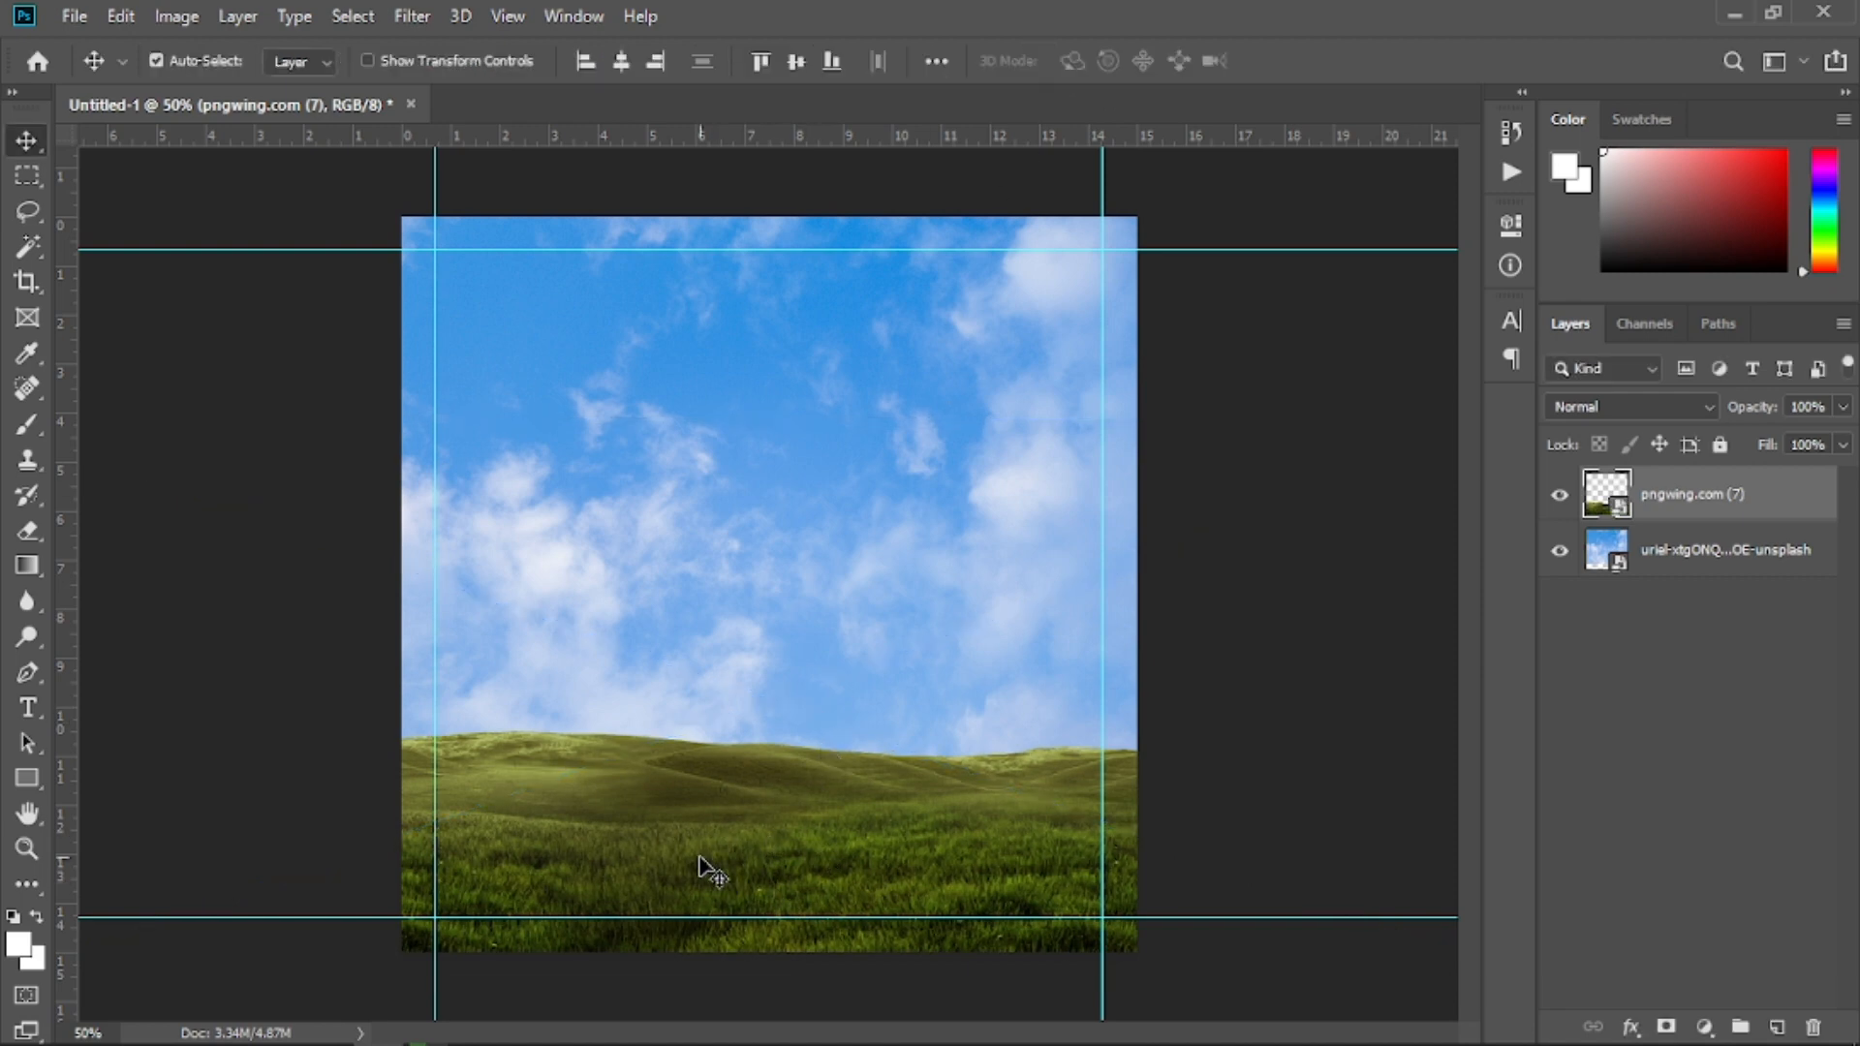
# Add a Brightness/Contrast adjustment layer above the grass layer
pyautogui.press('z')
pyautogui.moveTo(727, 853); pyautogui.dragTo(711, 921)
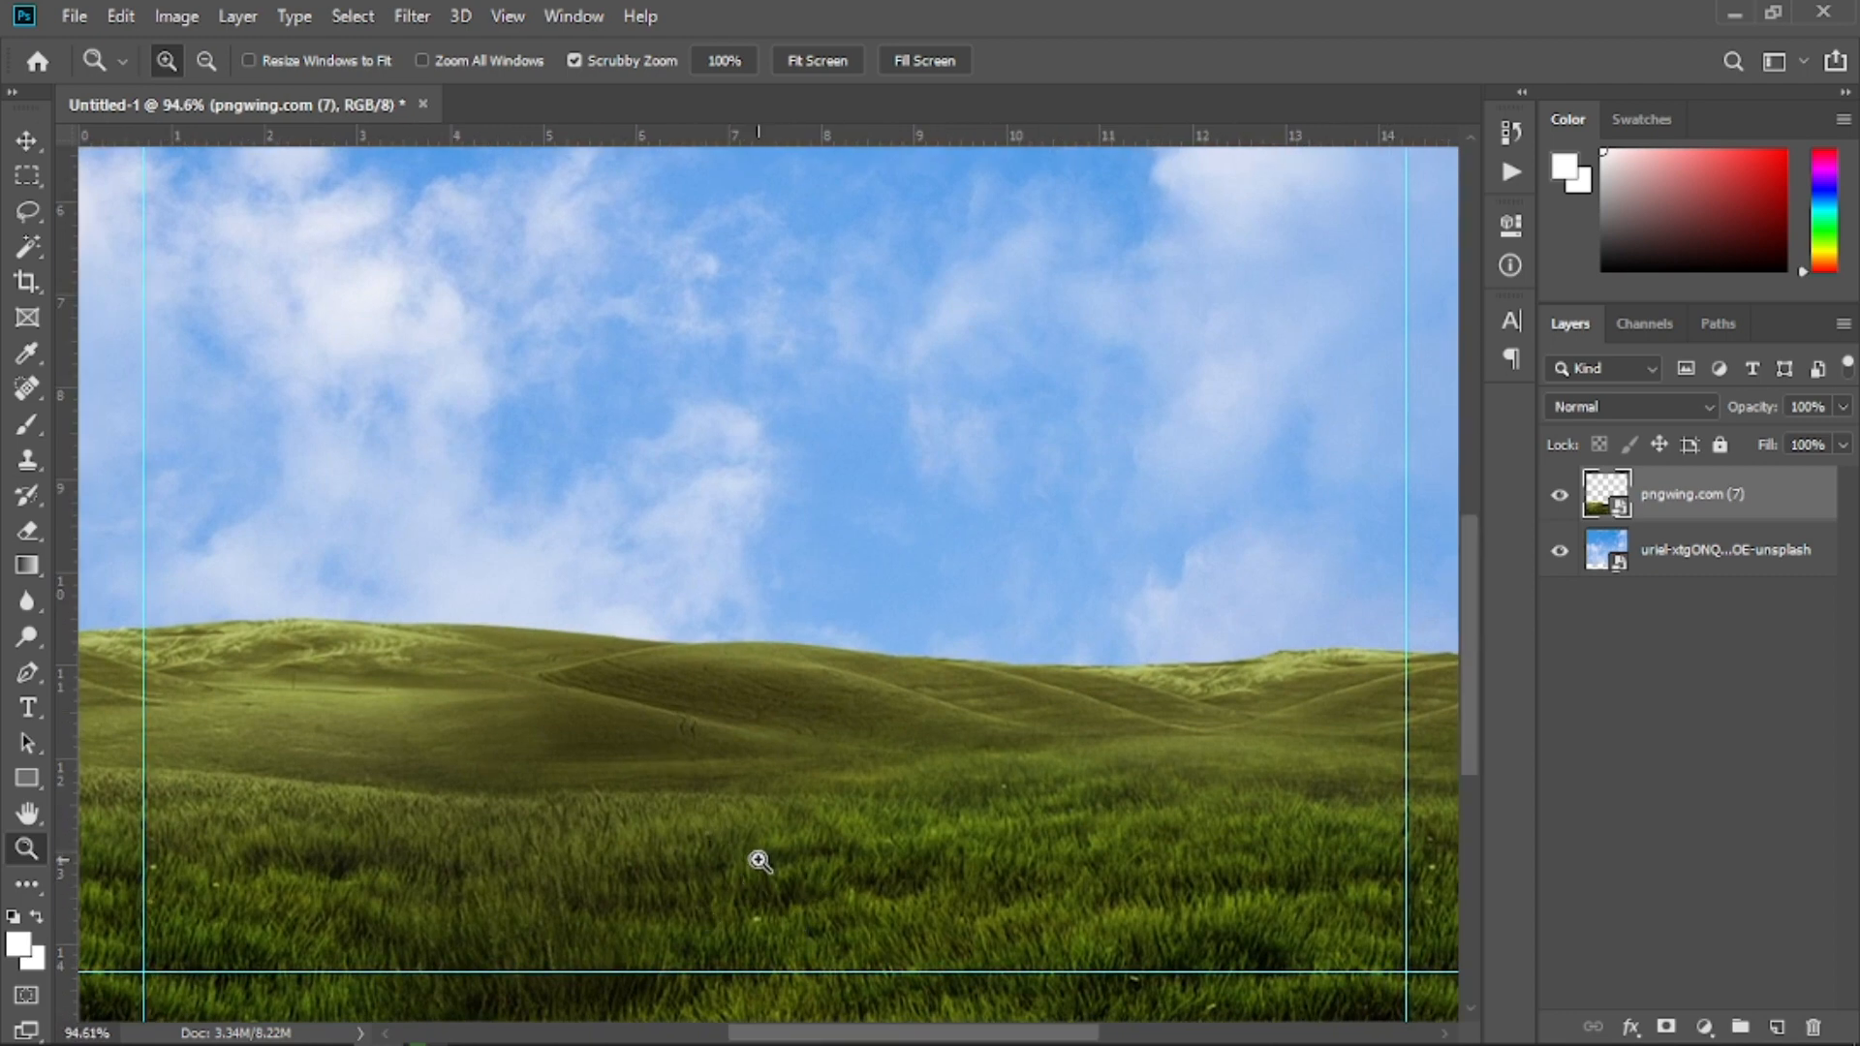
pyautogui.click(26, 141)
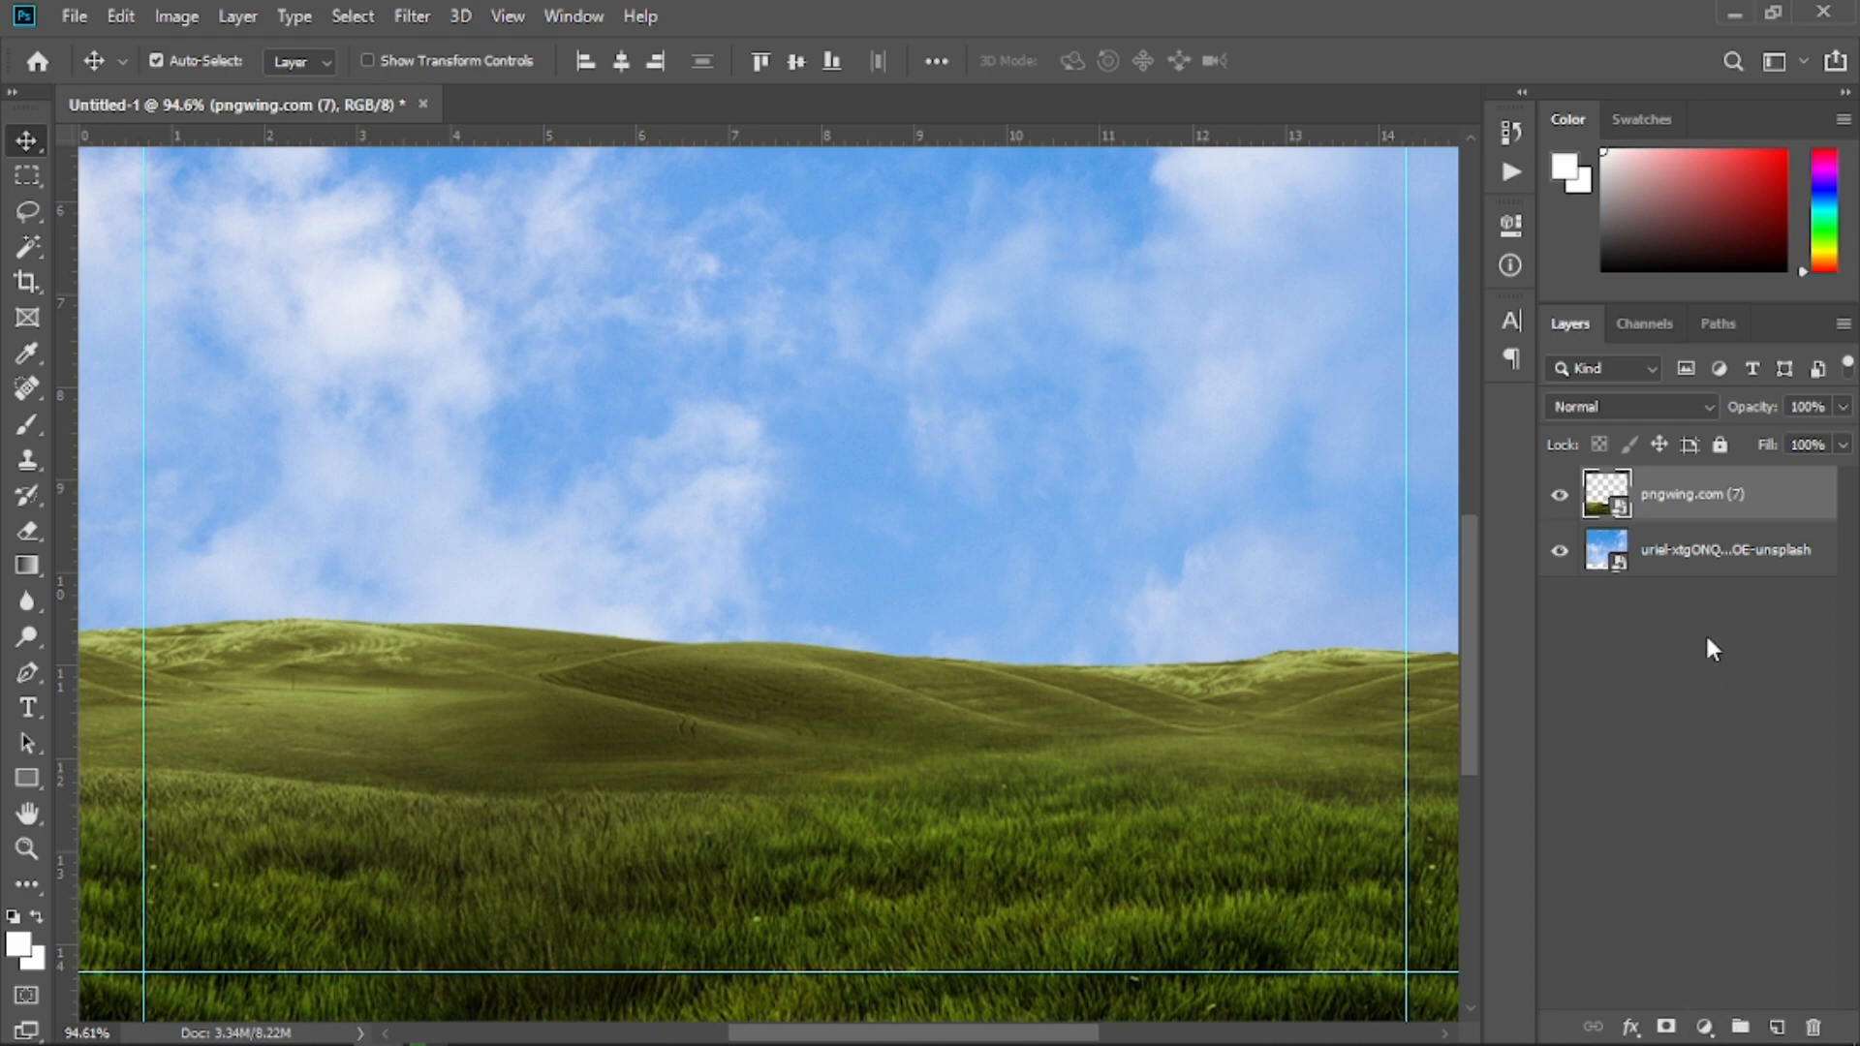
pyautogui.click(1703, 1026)
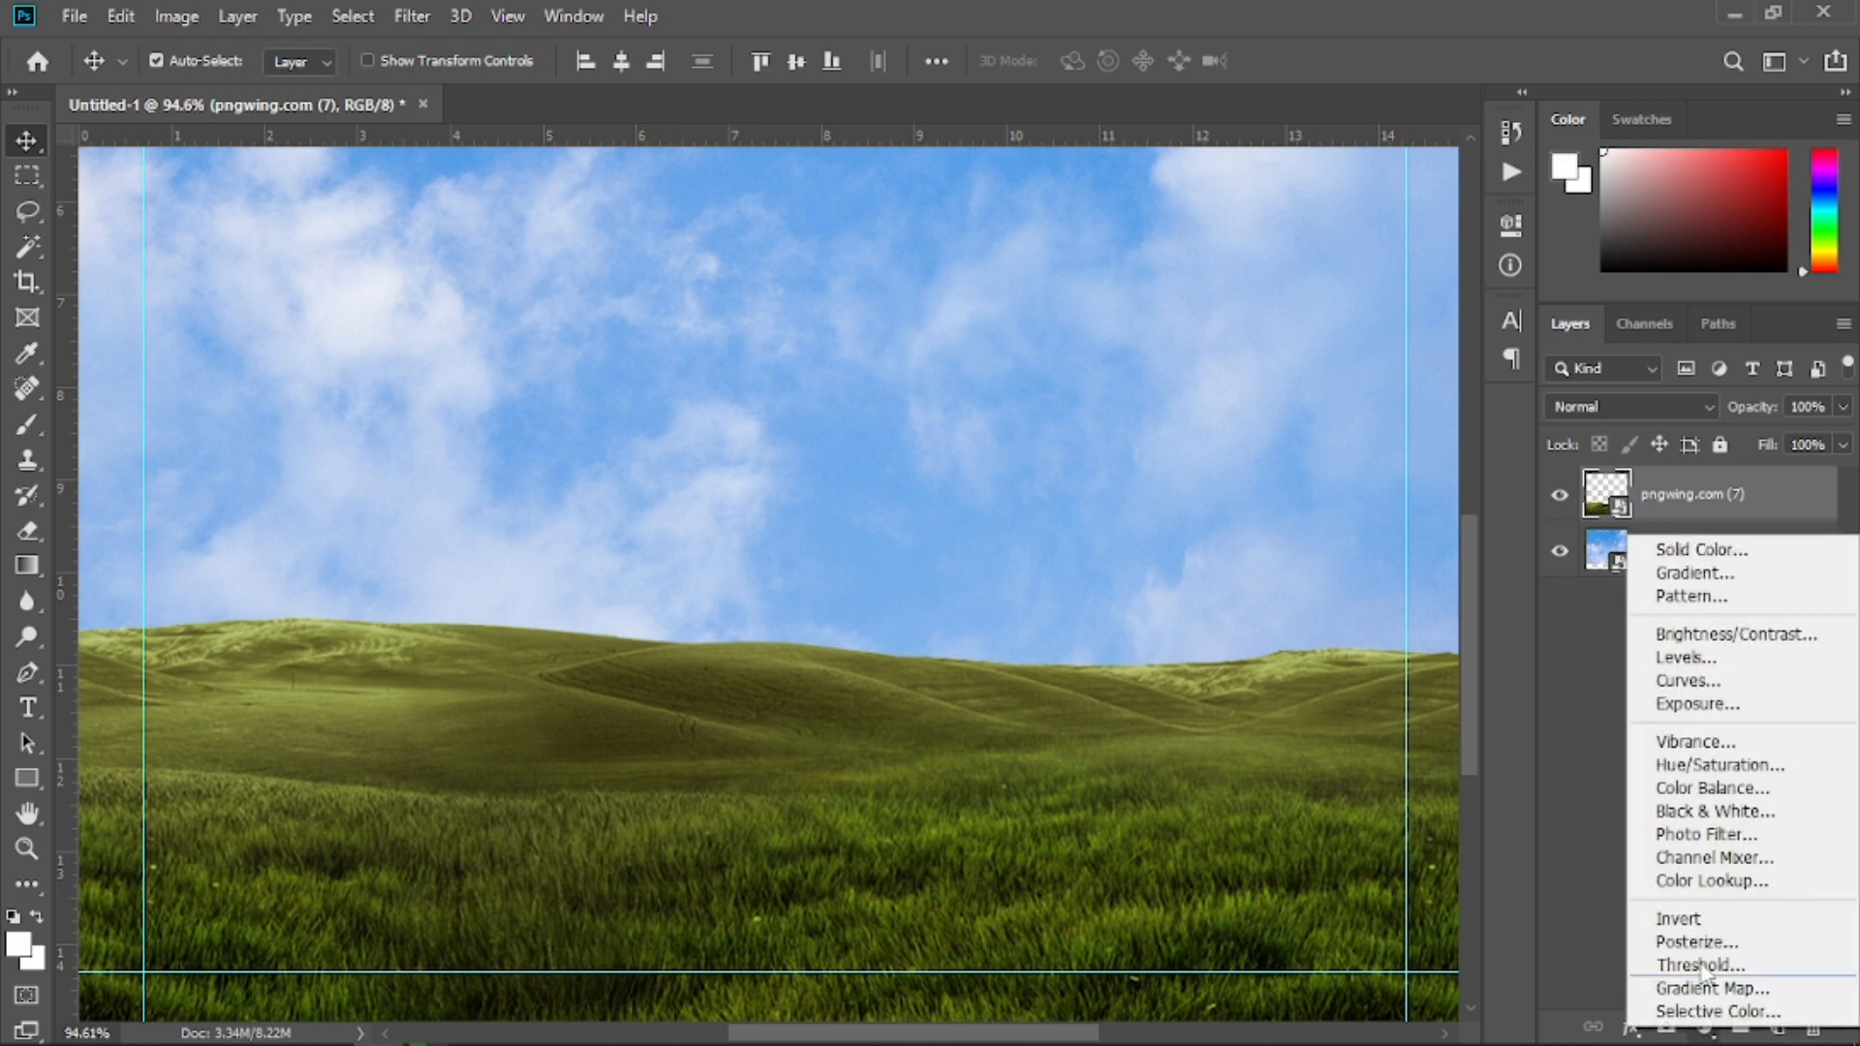
pyautogui.click(1732, 635)
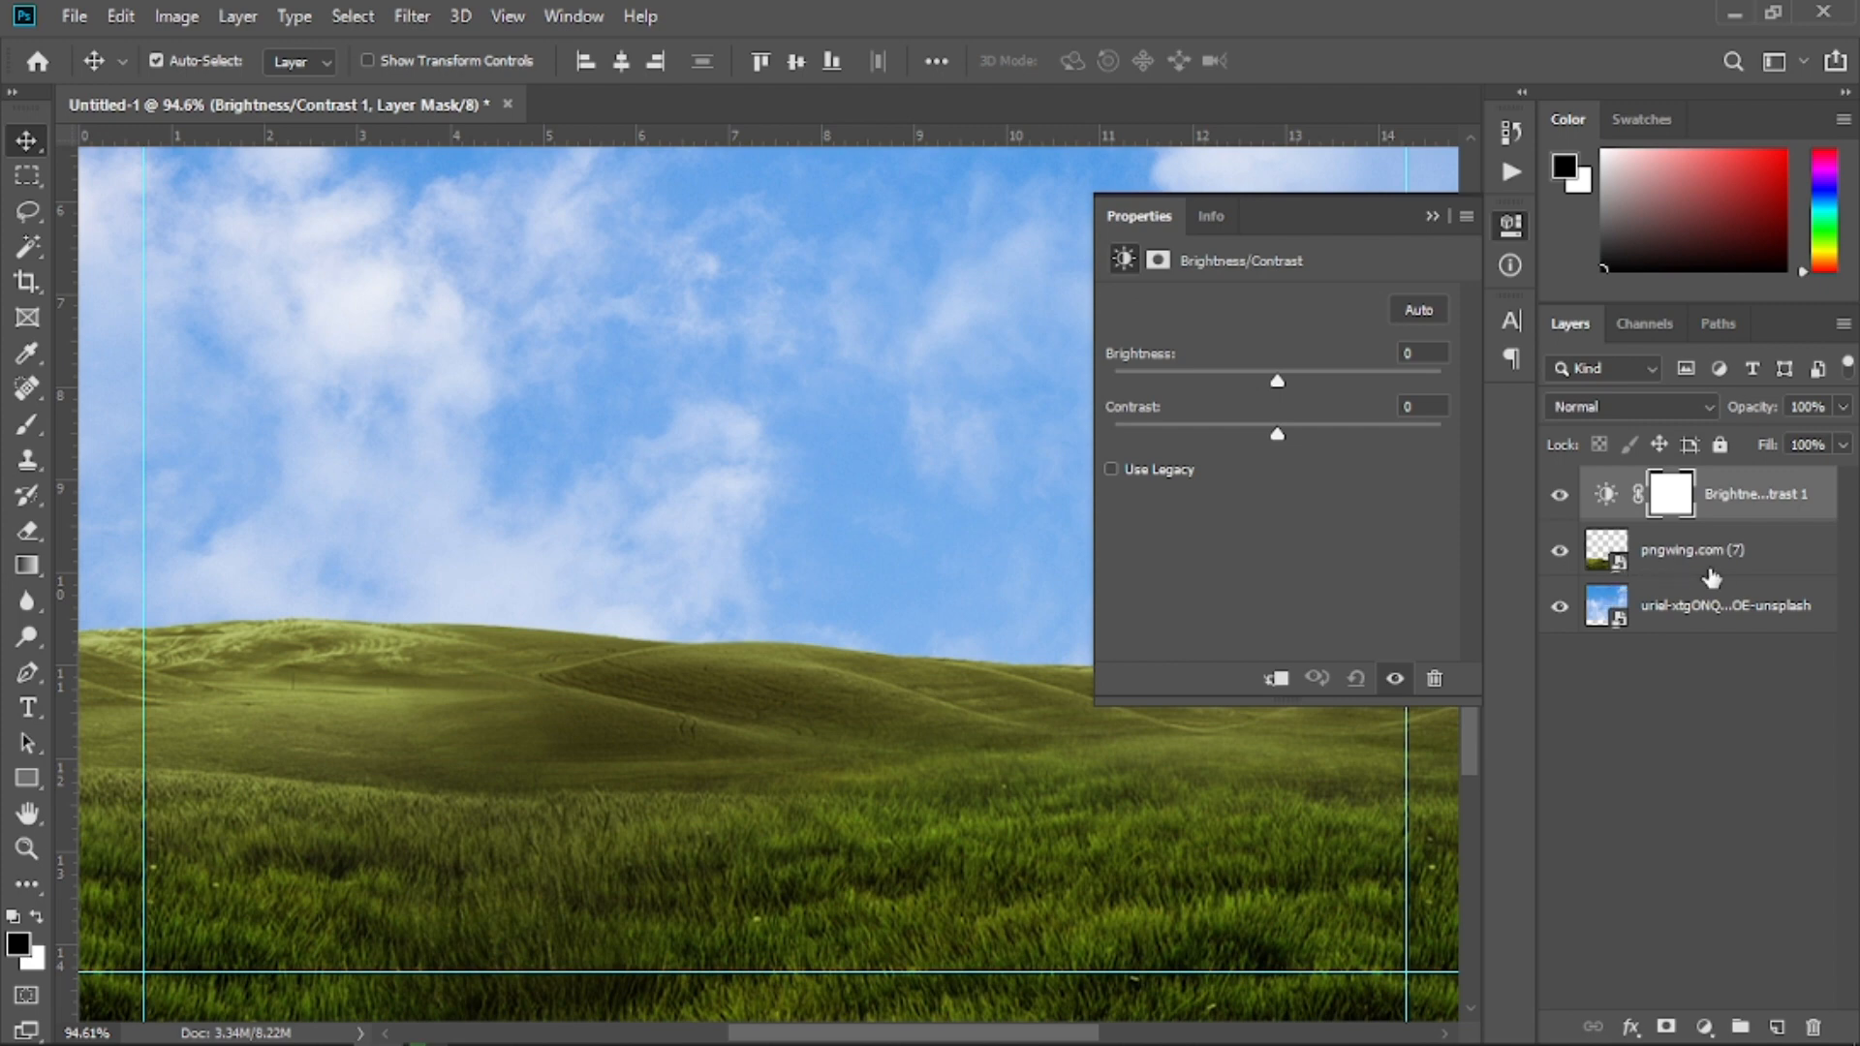
# Clip the Brightness/Contrast adjustment to the grass layer and raise its brightness so only the grass is lightened
pyautogui.click(1277, 678)
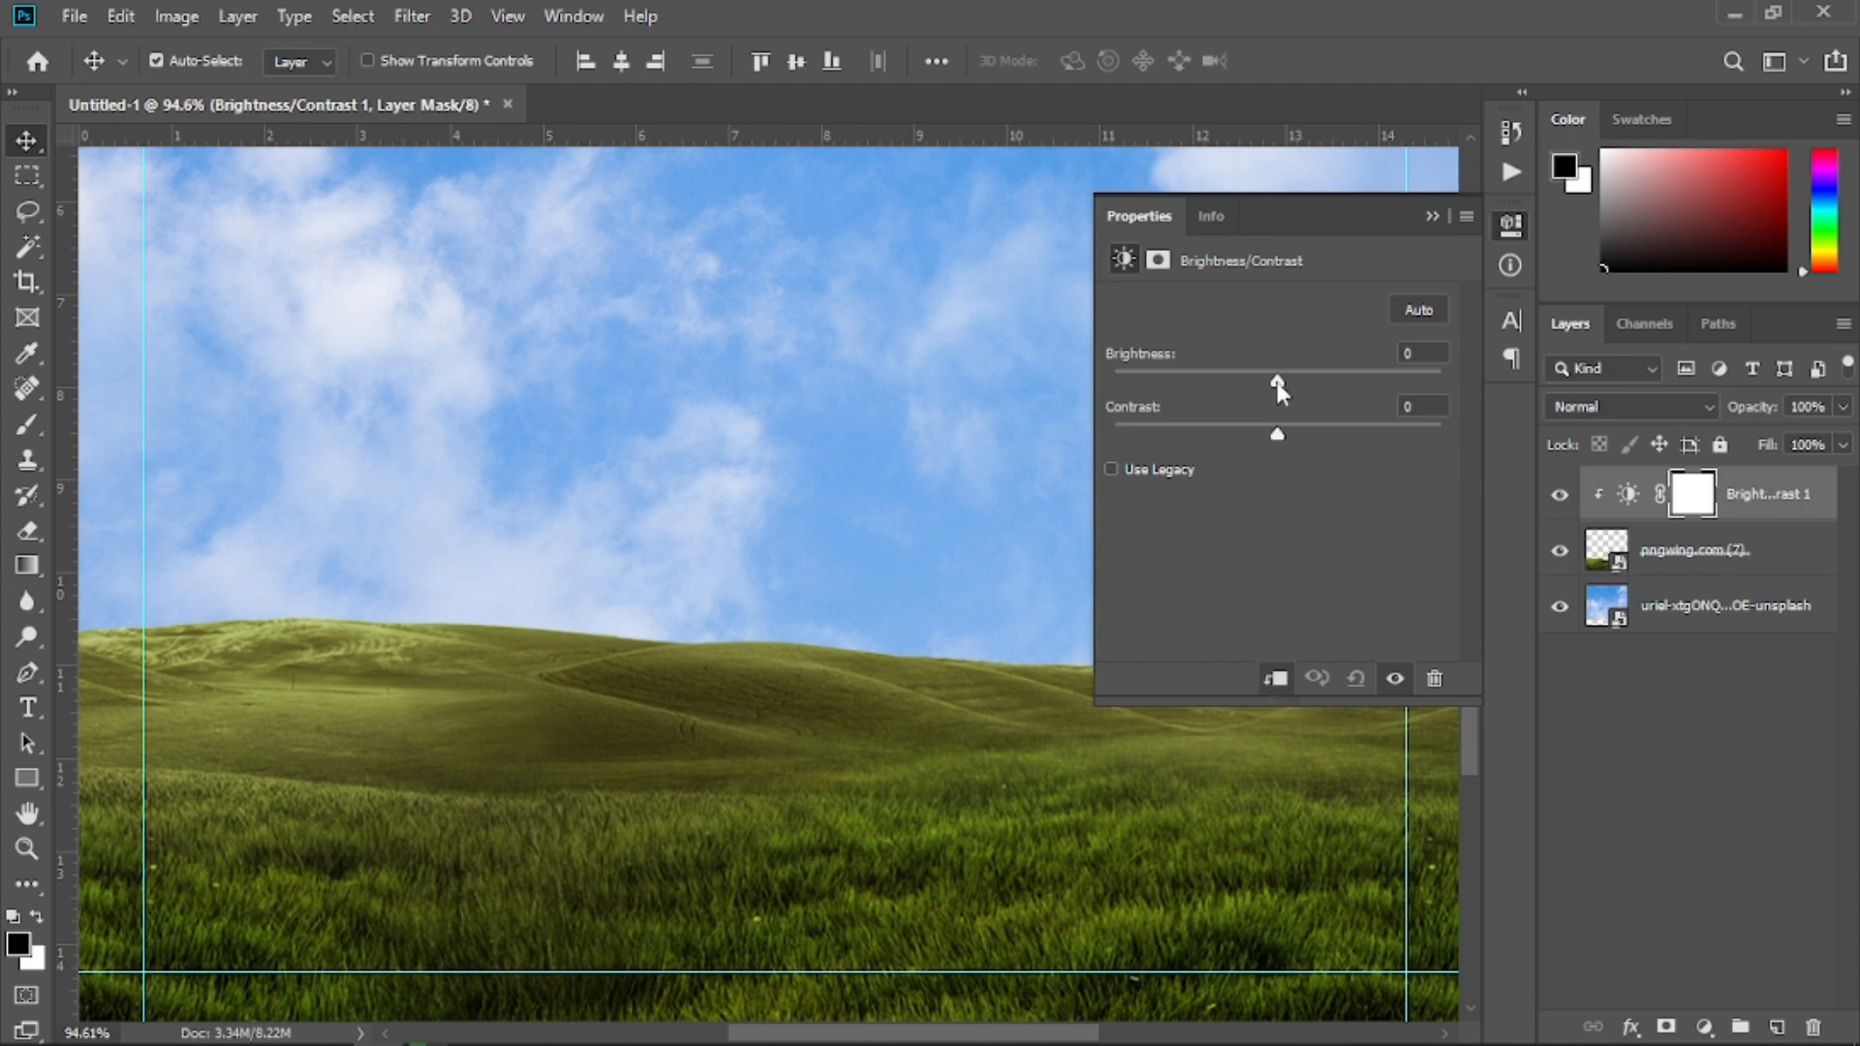
pyautogui.moveTo(1277, 381); pyautogui.dragTo(1338, 382)
pyautogui.click(1432, 215)
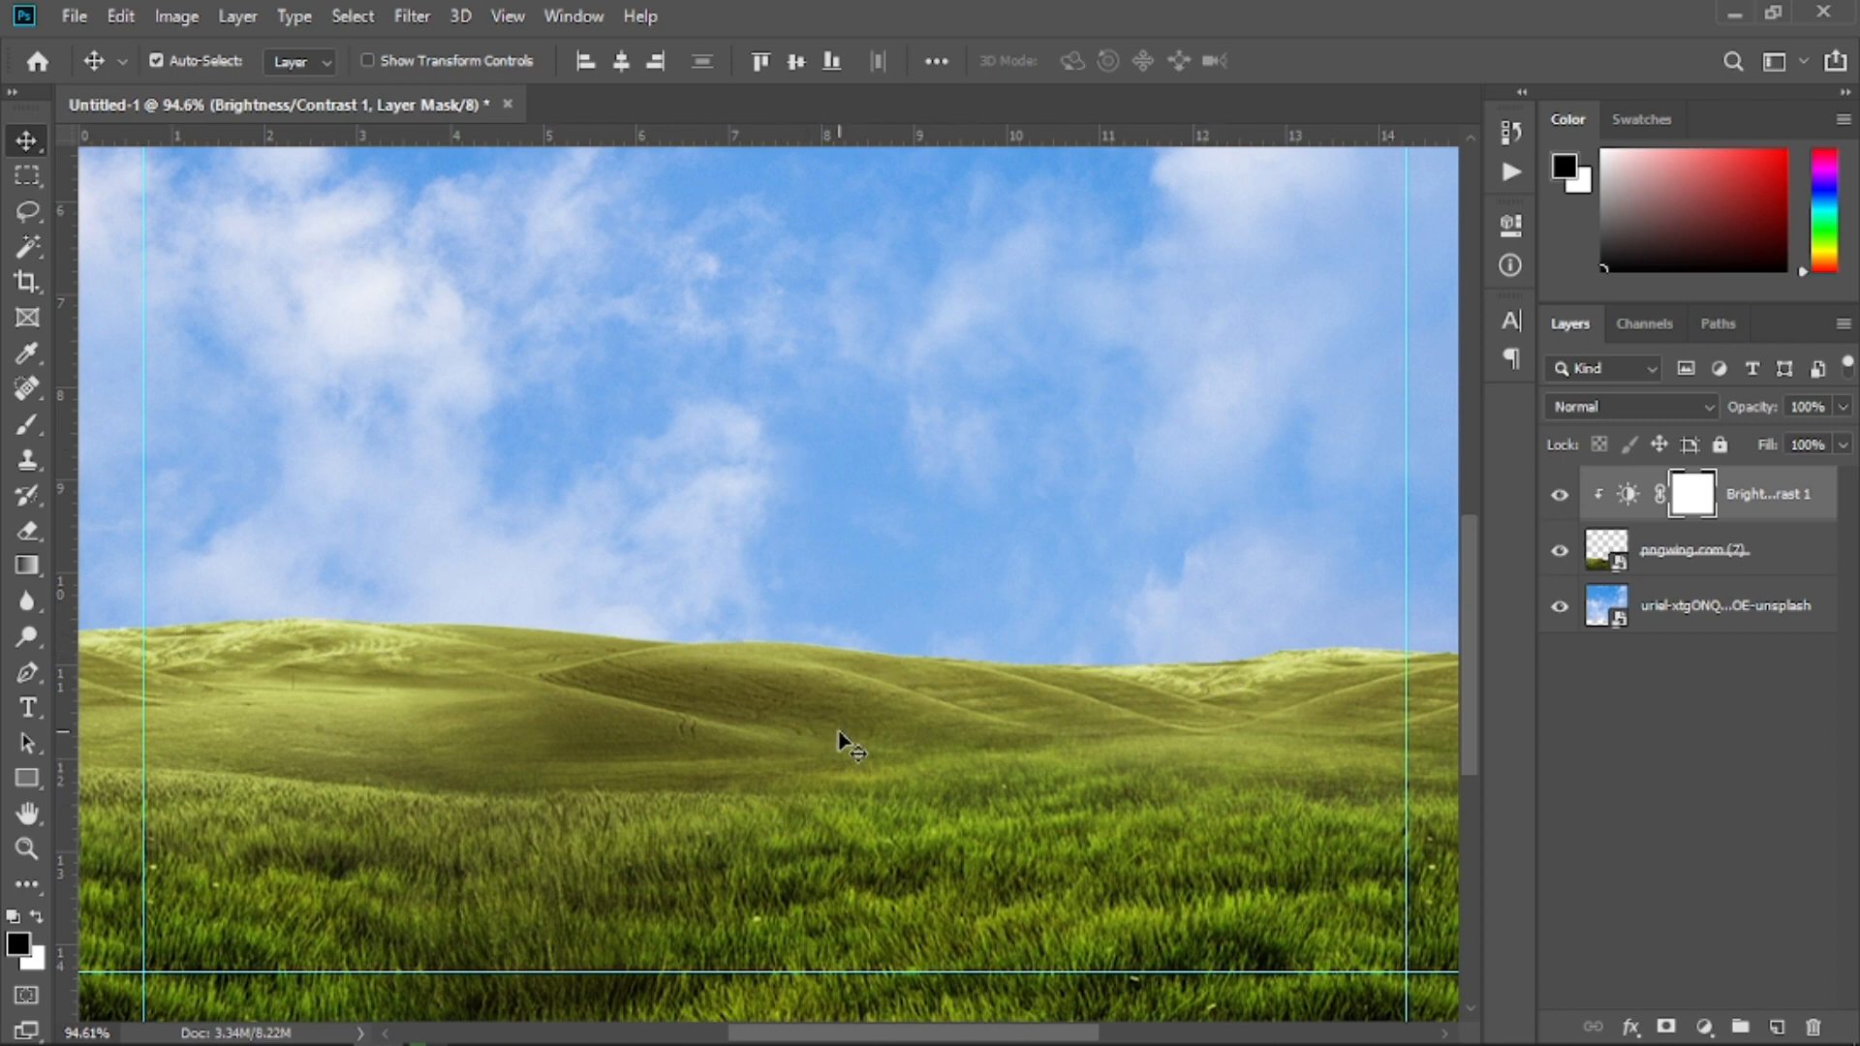
# Add a new empty layer between the sky image and the grass layer and make it active
pyautogui.click(1717, 625)
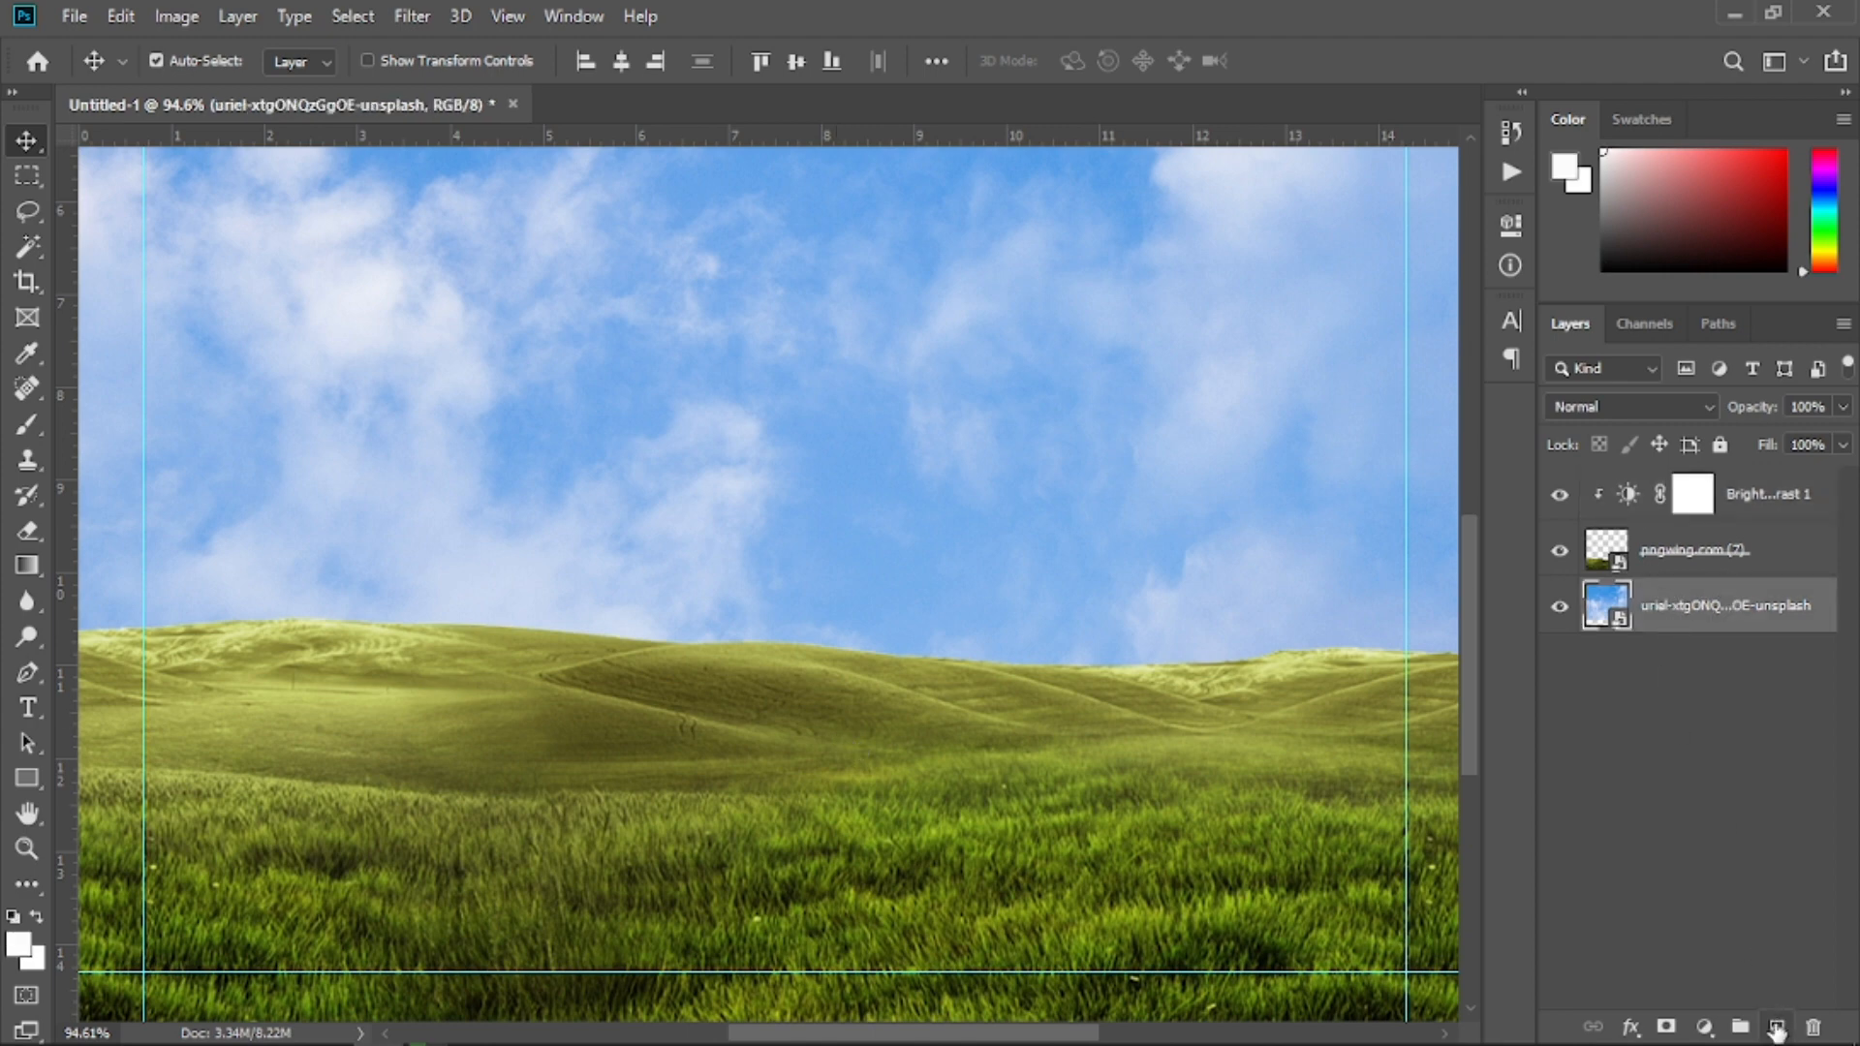
pyautogui.click(1776, 1026)
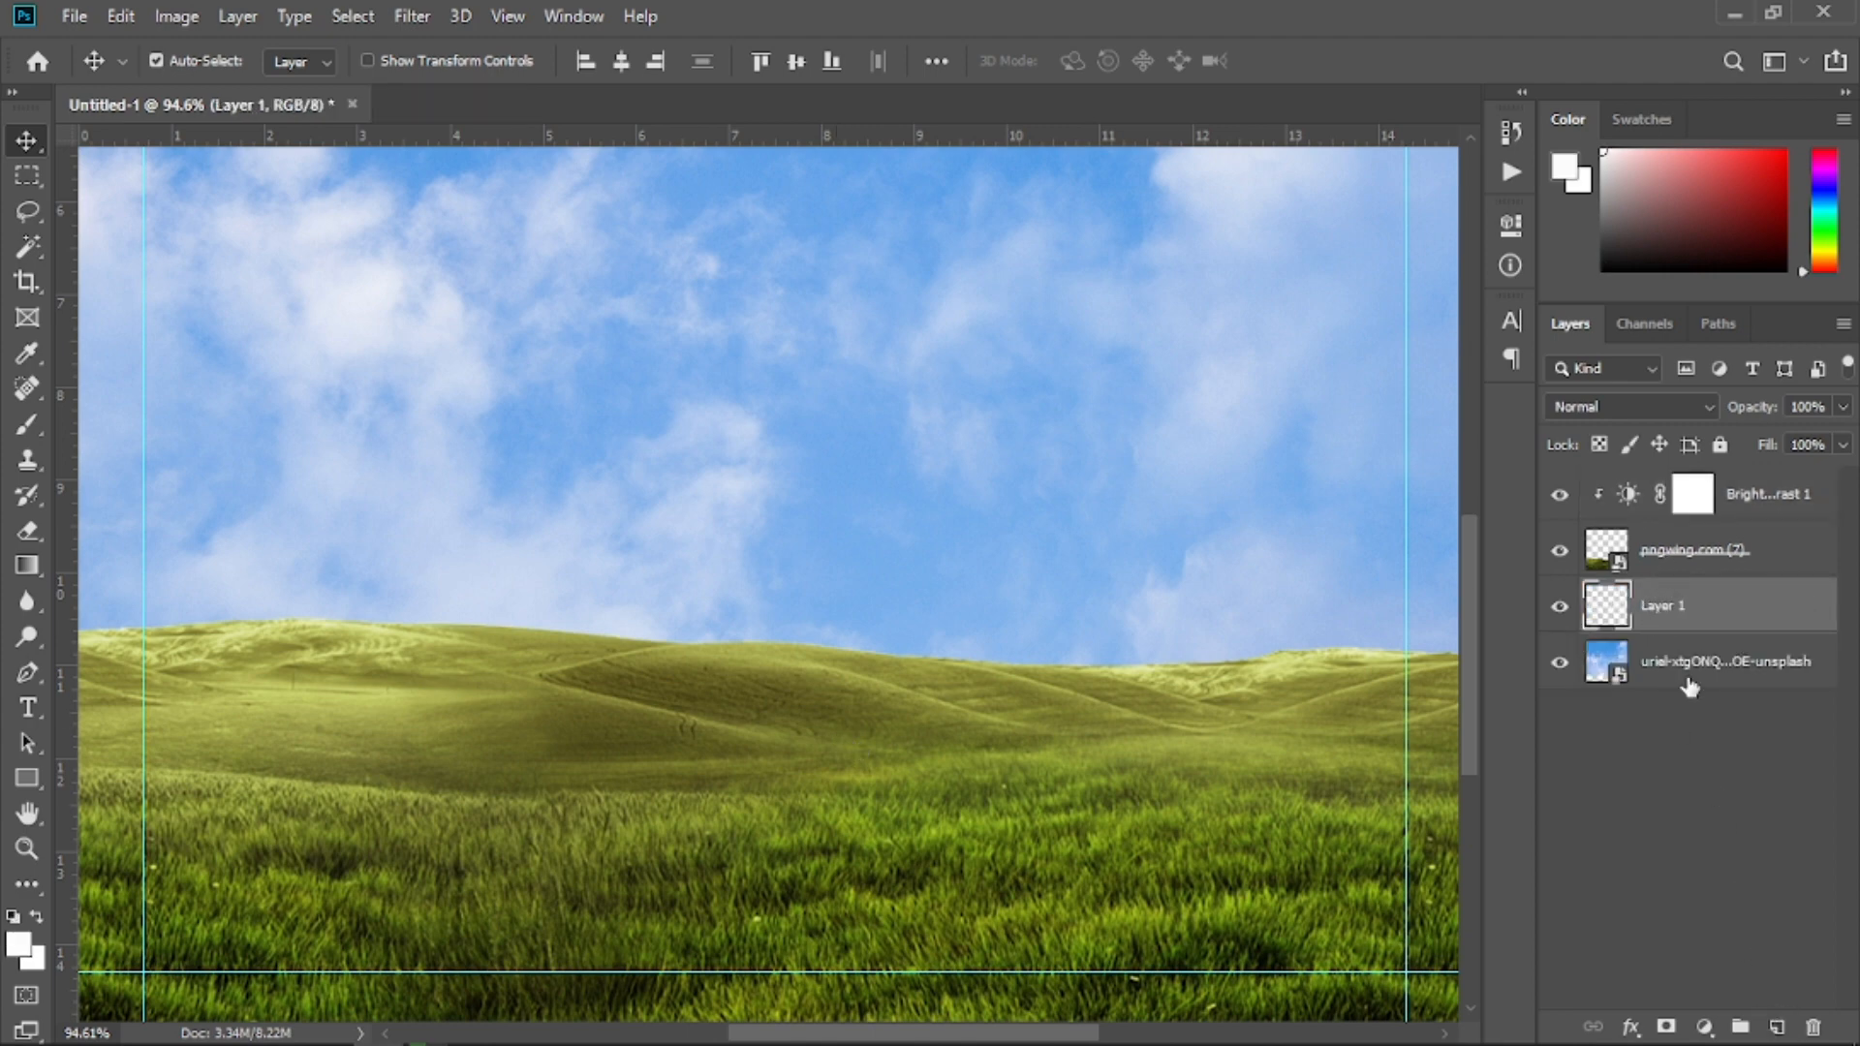
pyautogui.click(1680, 676)
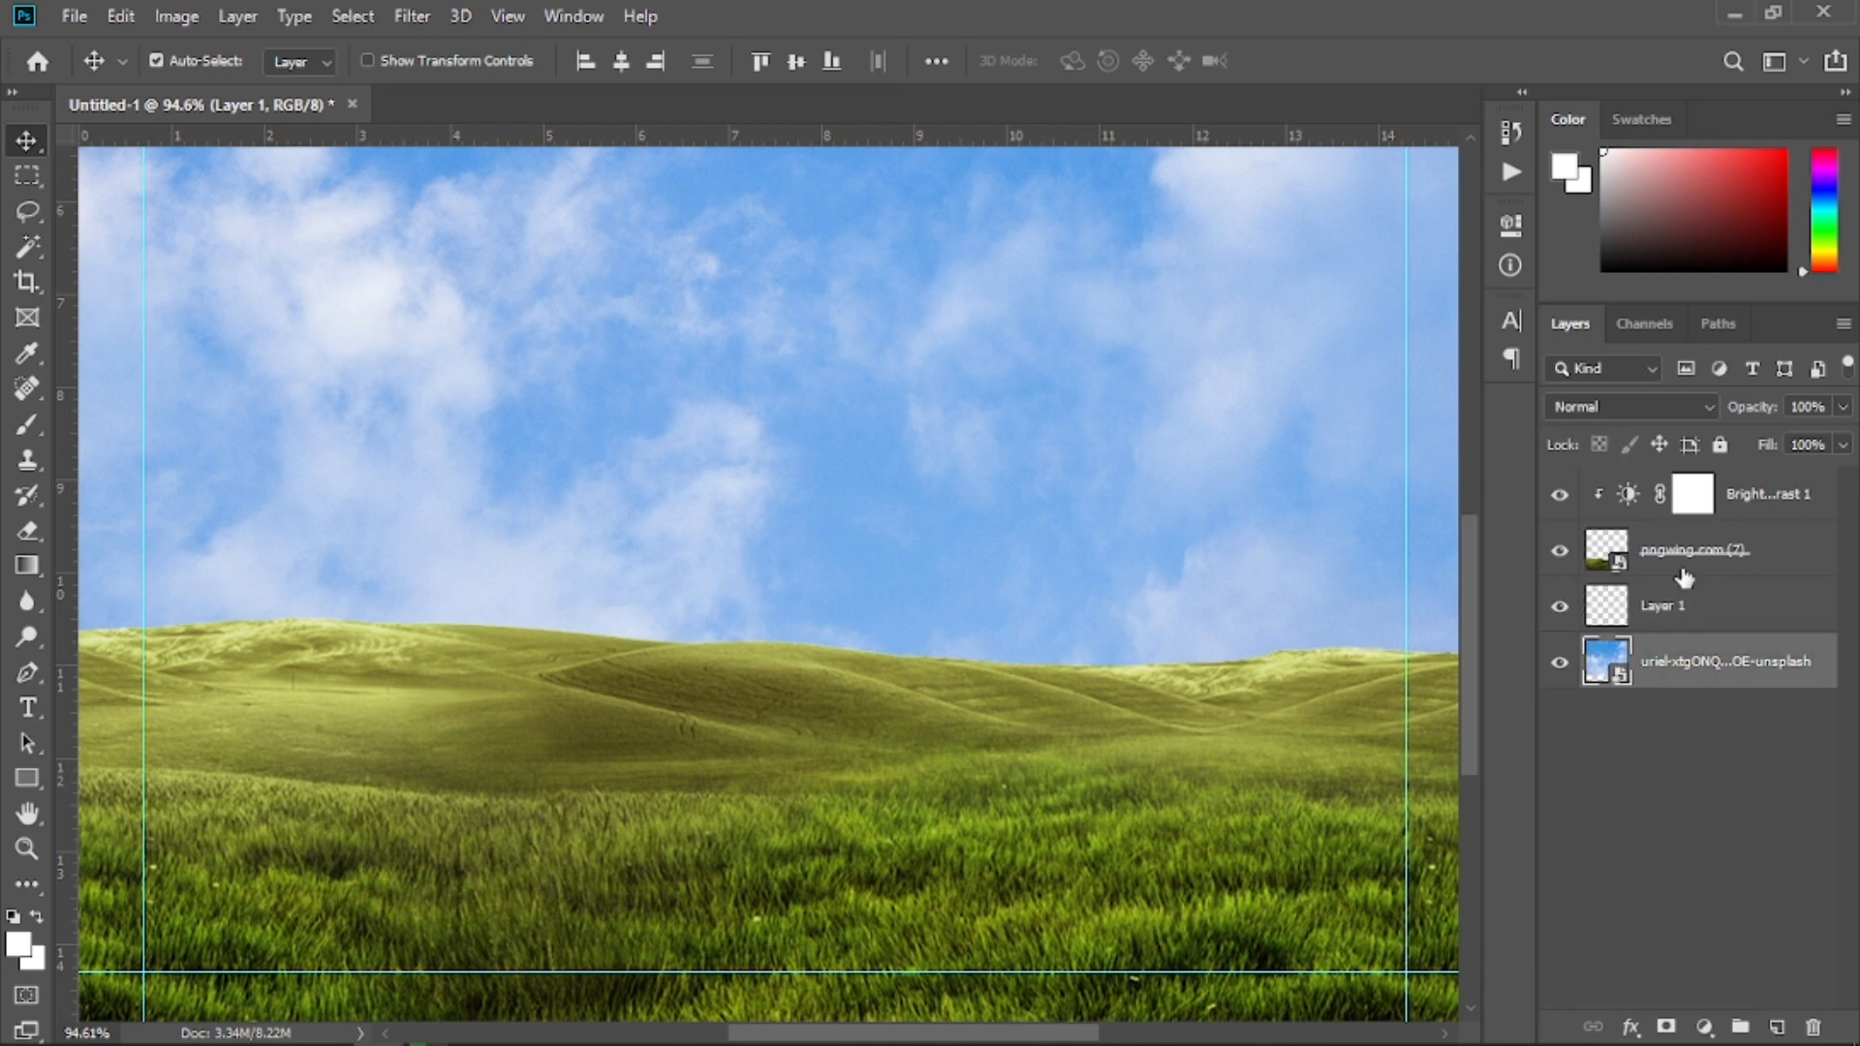
pyautogui.click(1687, 567)
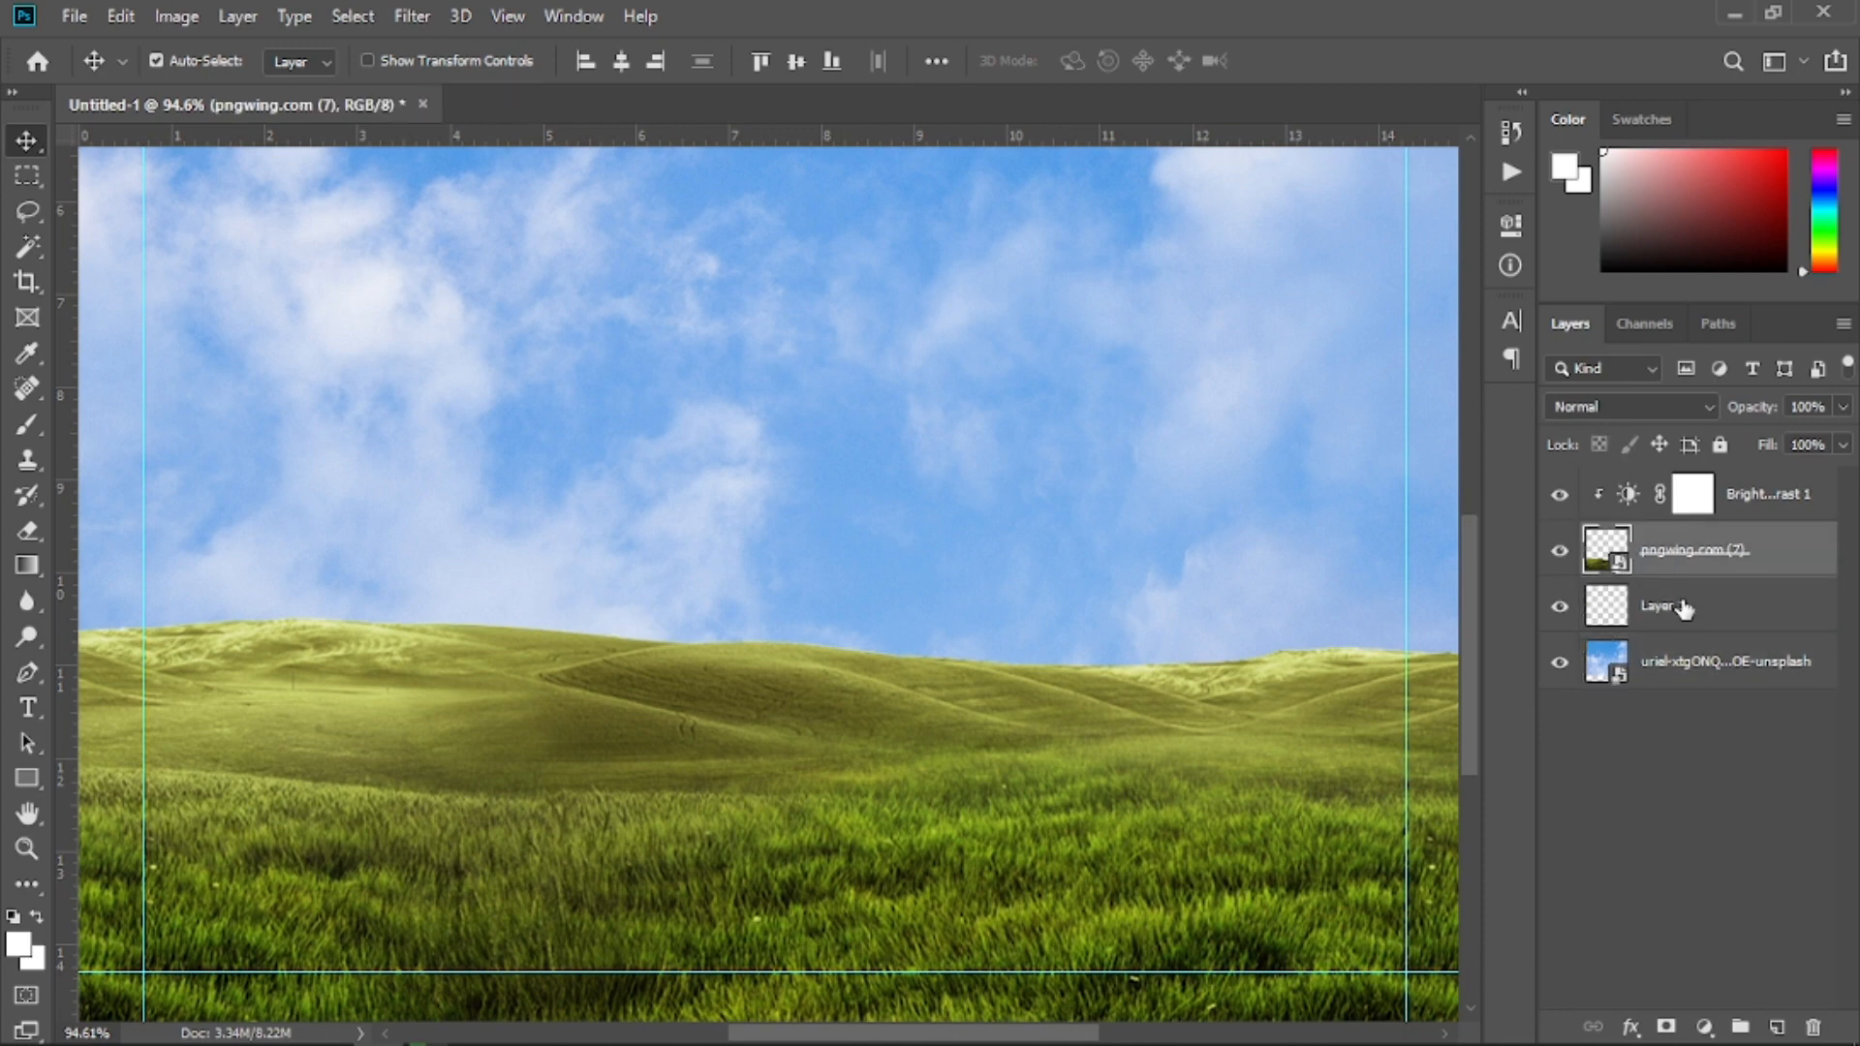
pyautogui.click(1684, 607)
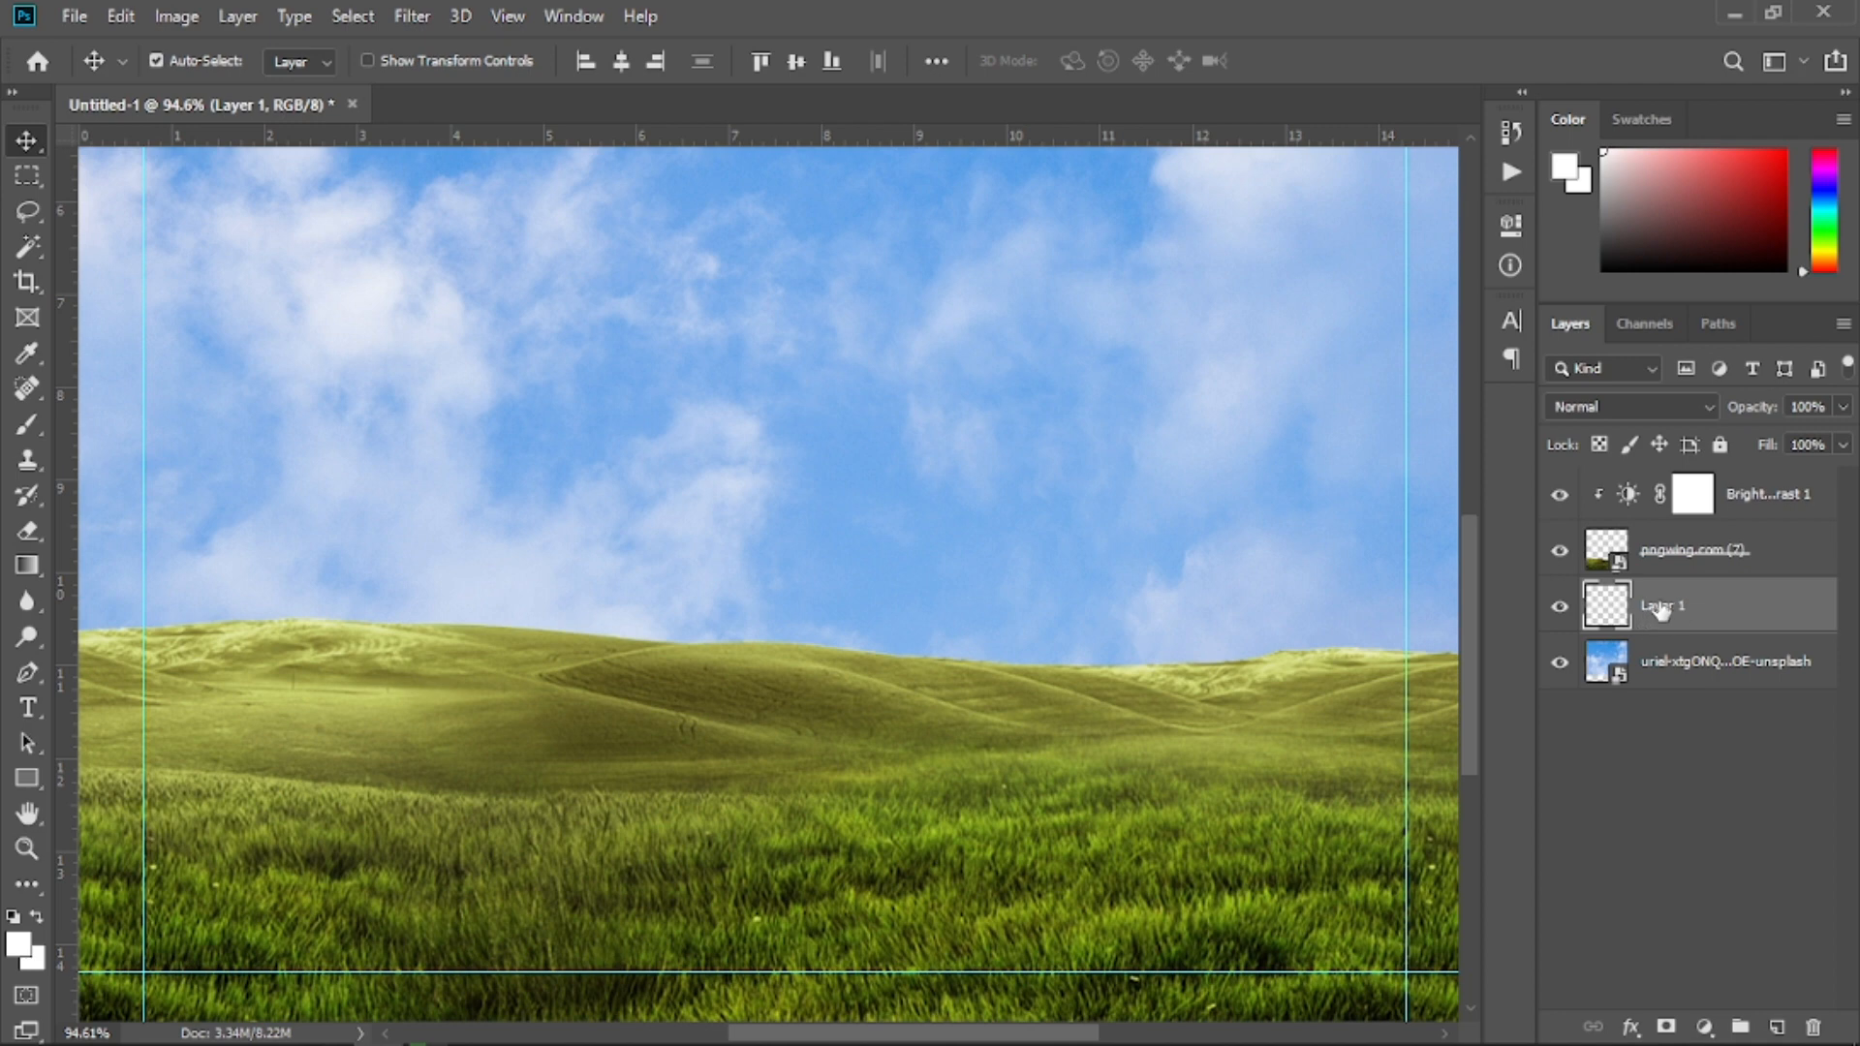
# Choose the Fog 3 brush from the Free Fog Photoshop Brushes 1 set for the Brush tool
pyautogui.click(27, 423)
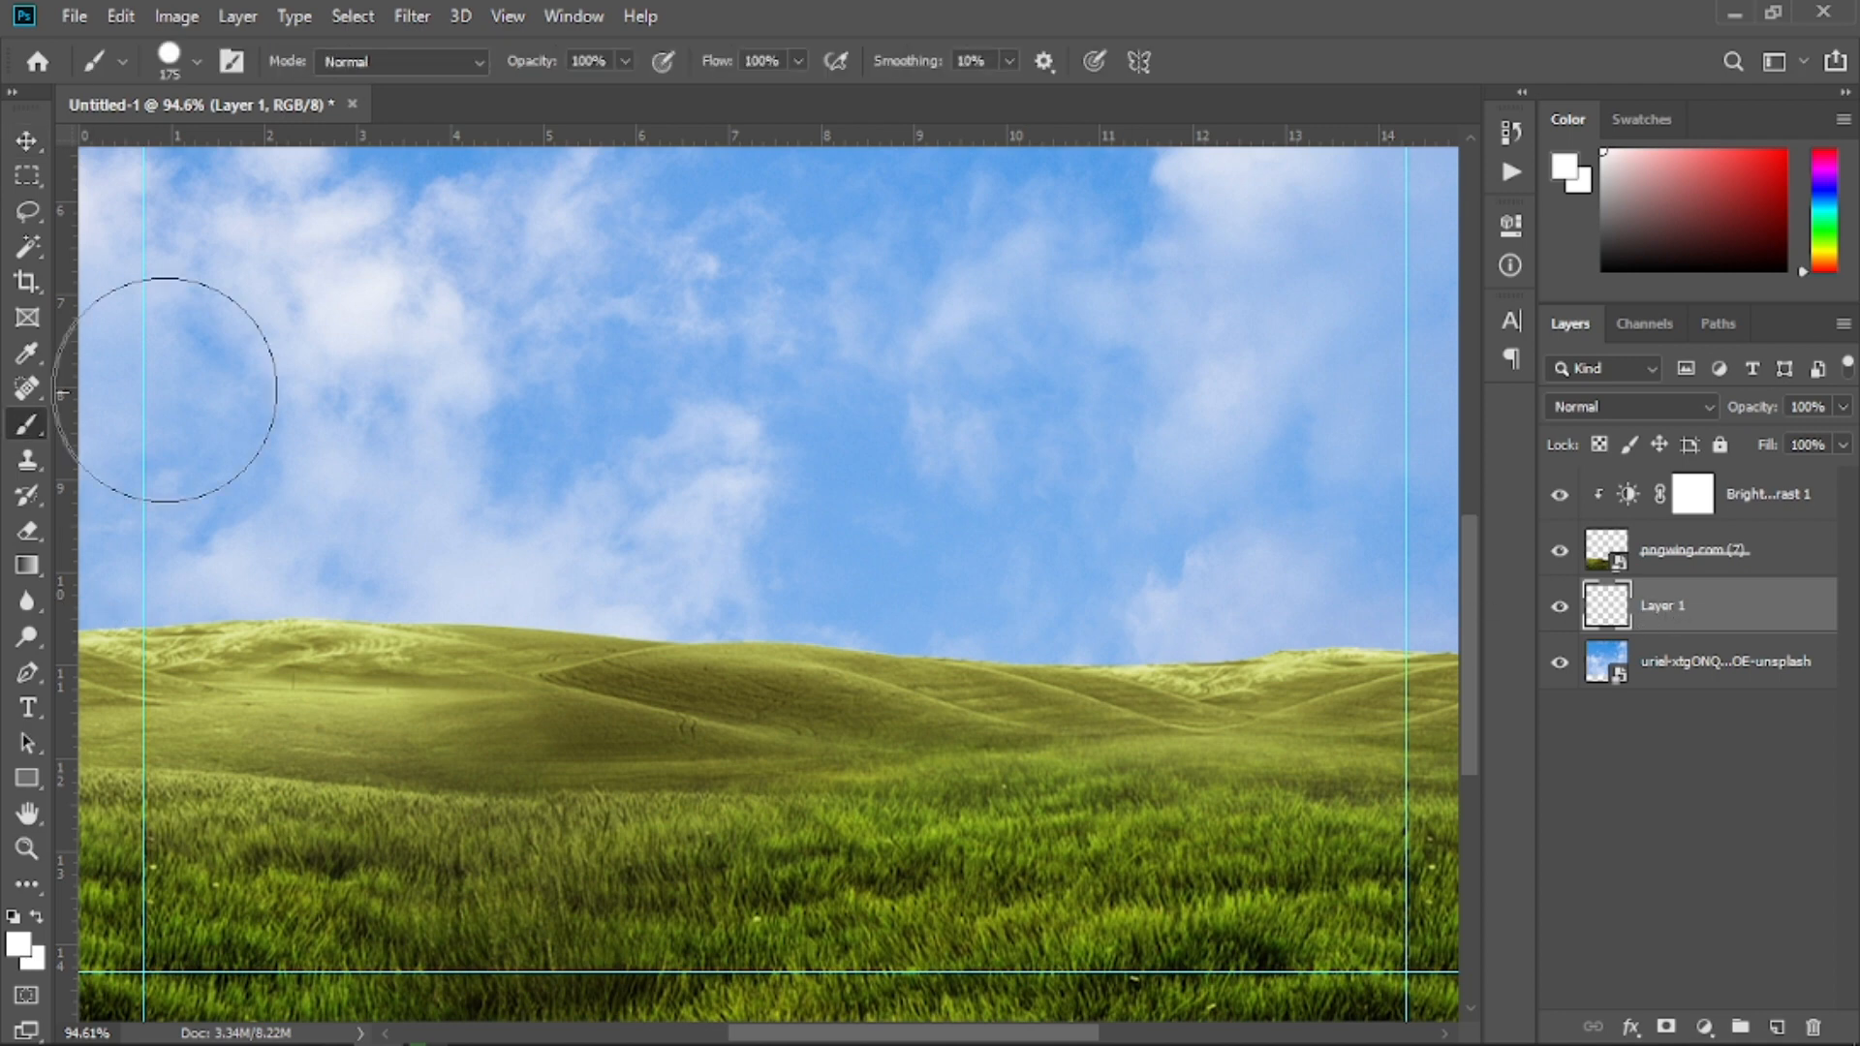
pyautogui.rightClick(279, 367)
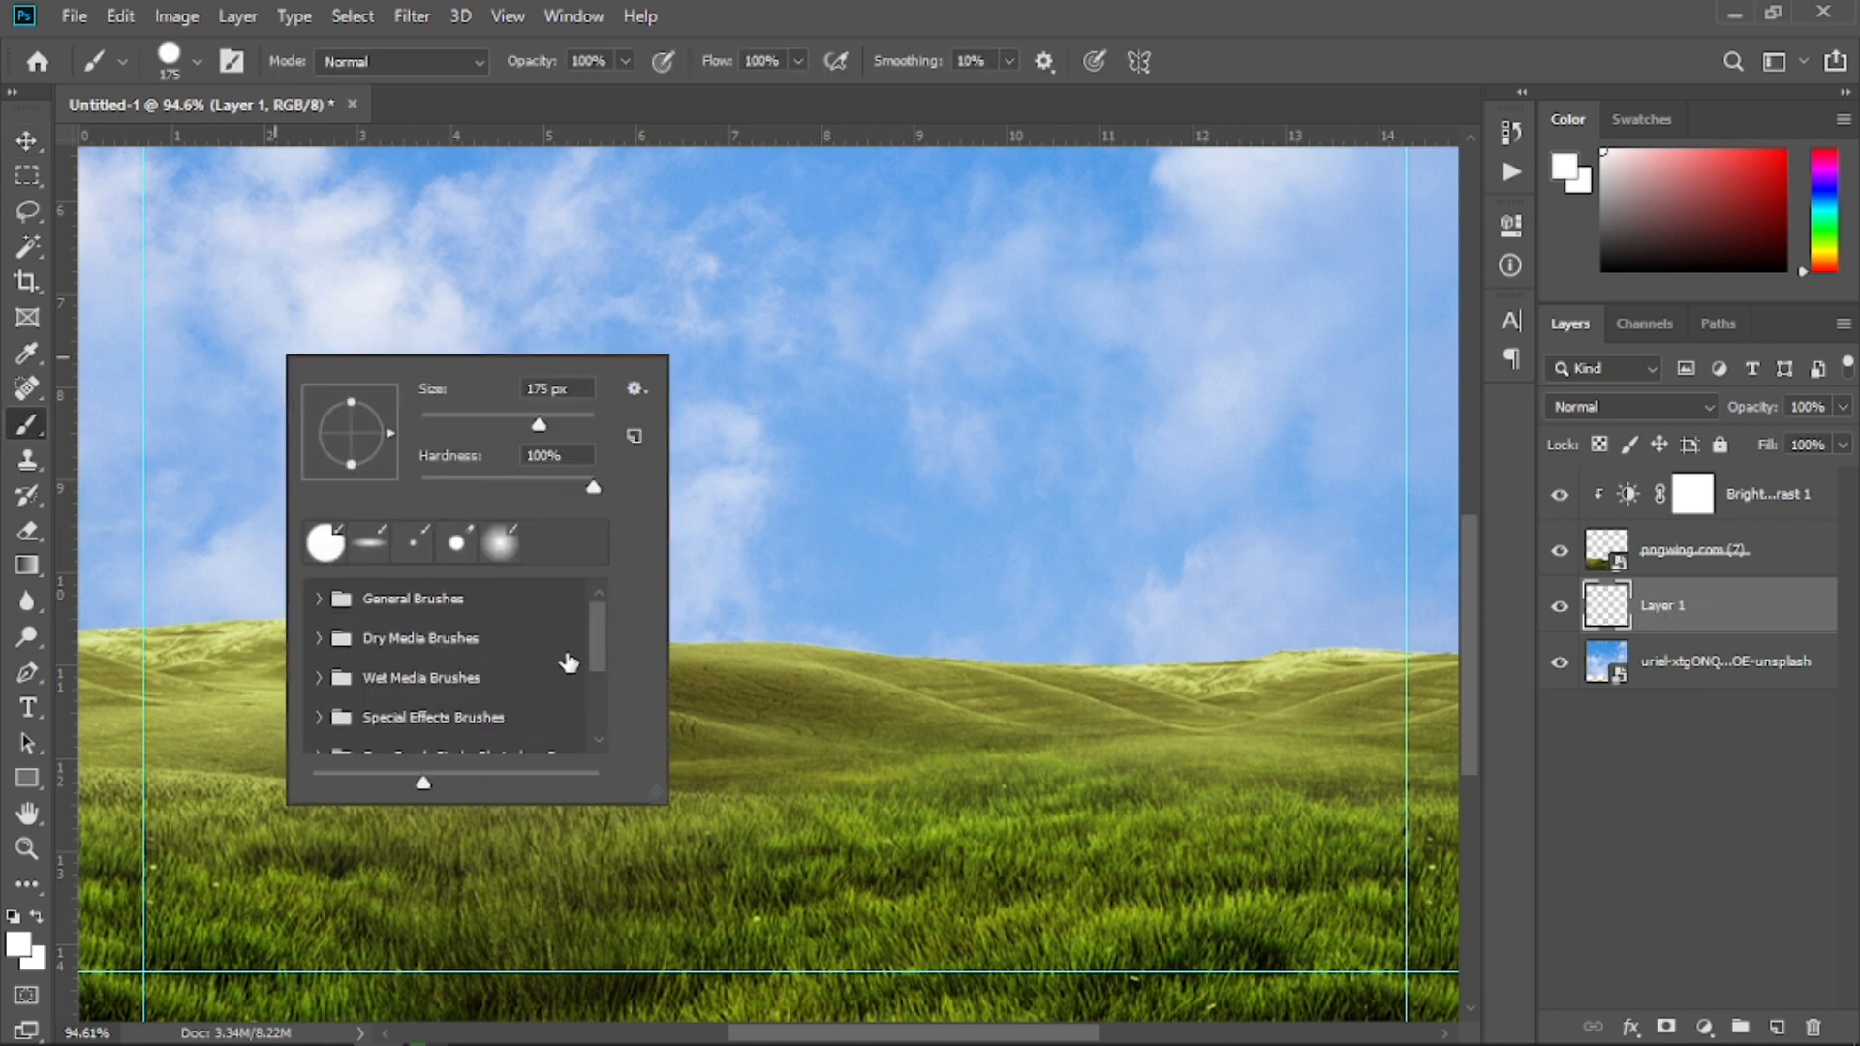
pyautogui.moveTo(602, 648); pyautogui.dragTo(600, 722)
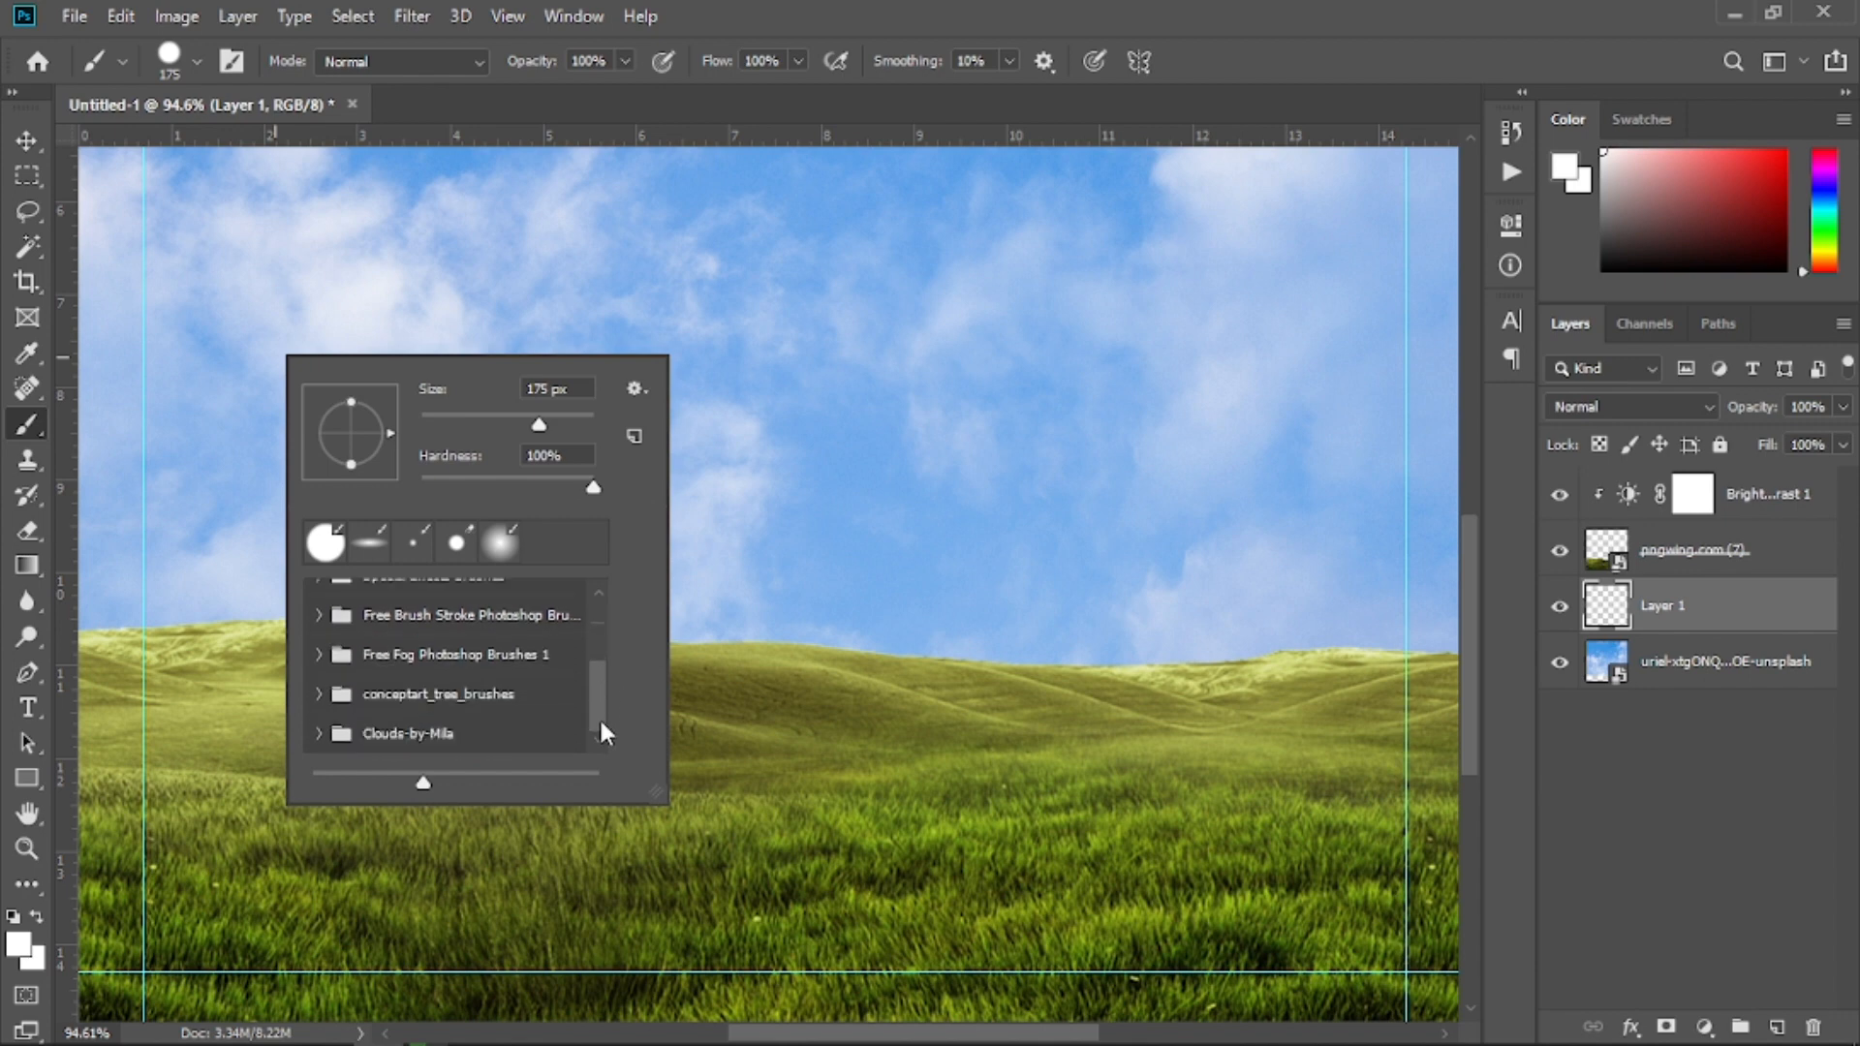
pyautogui.click(320, 655)
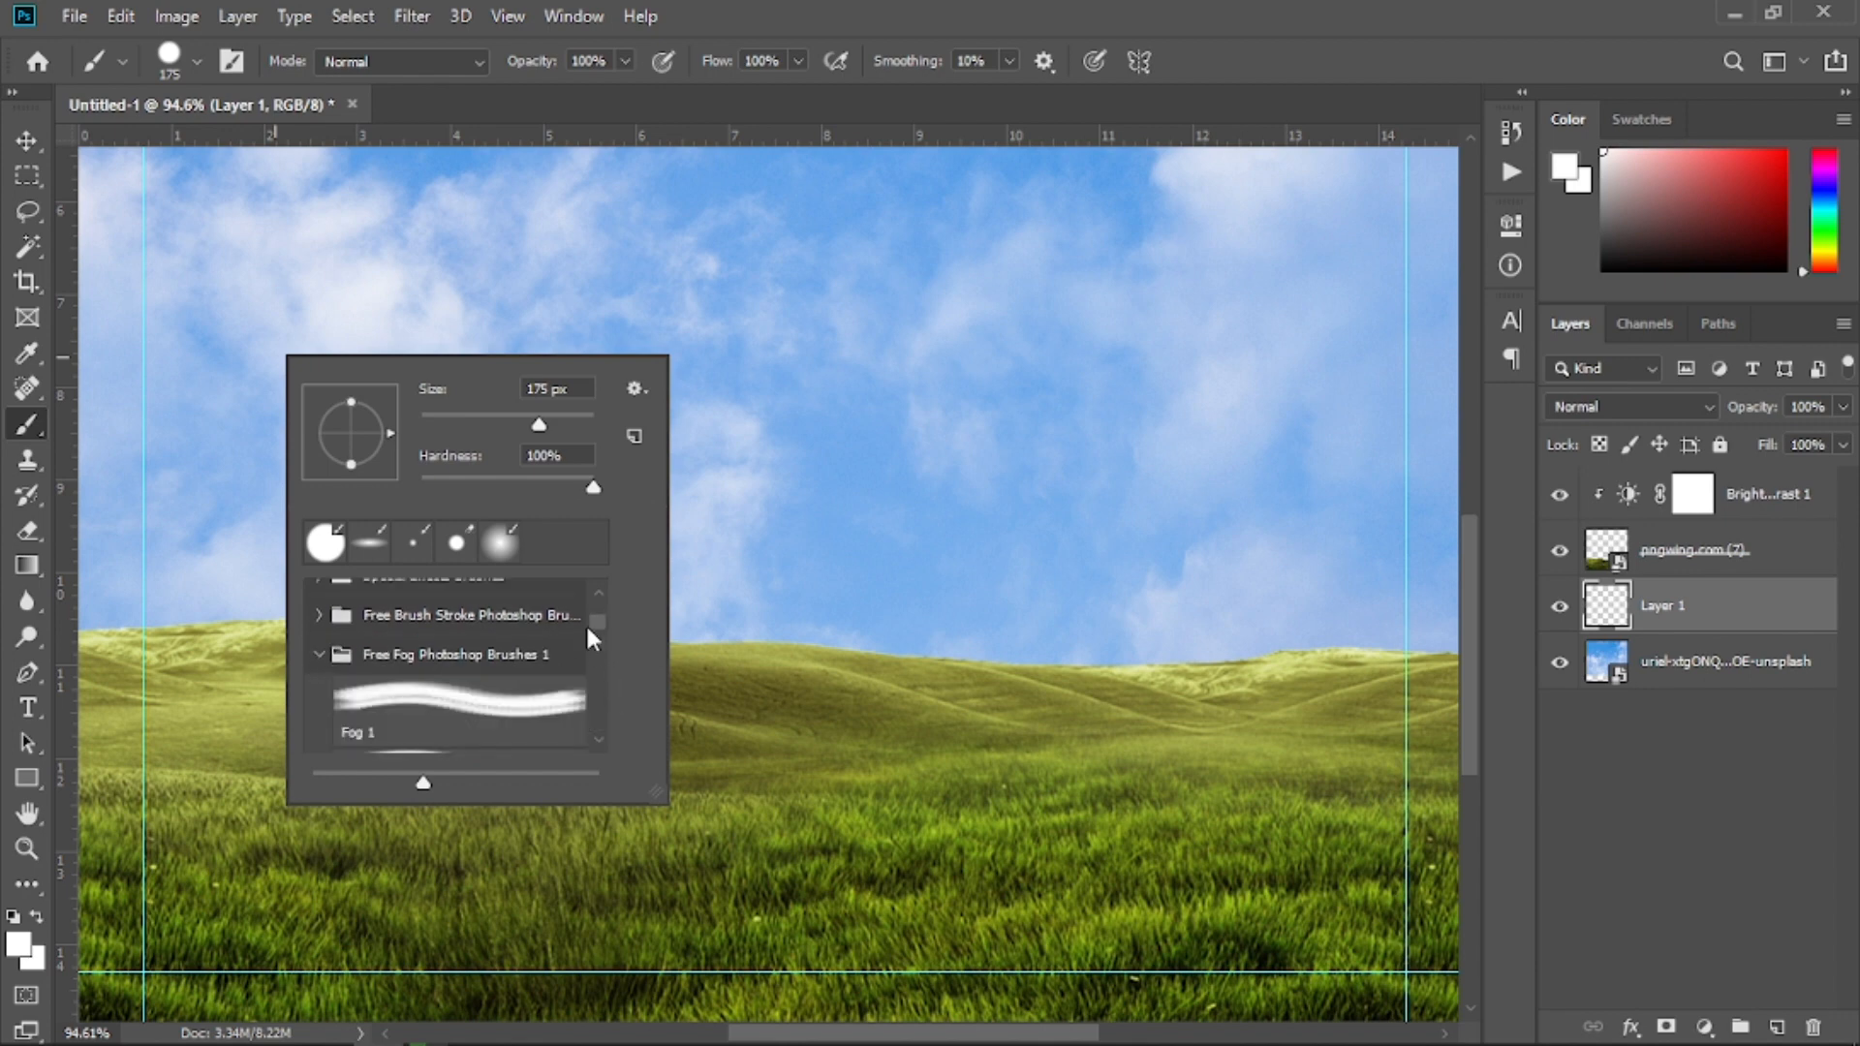
pyautogui.scroll(-3, 528, 668)
pyautogui.click(523, 678)
pyautogui.scroll(-1, 509, 645)
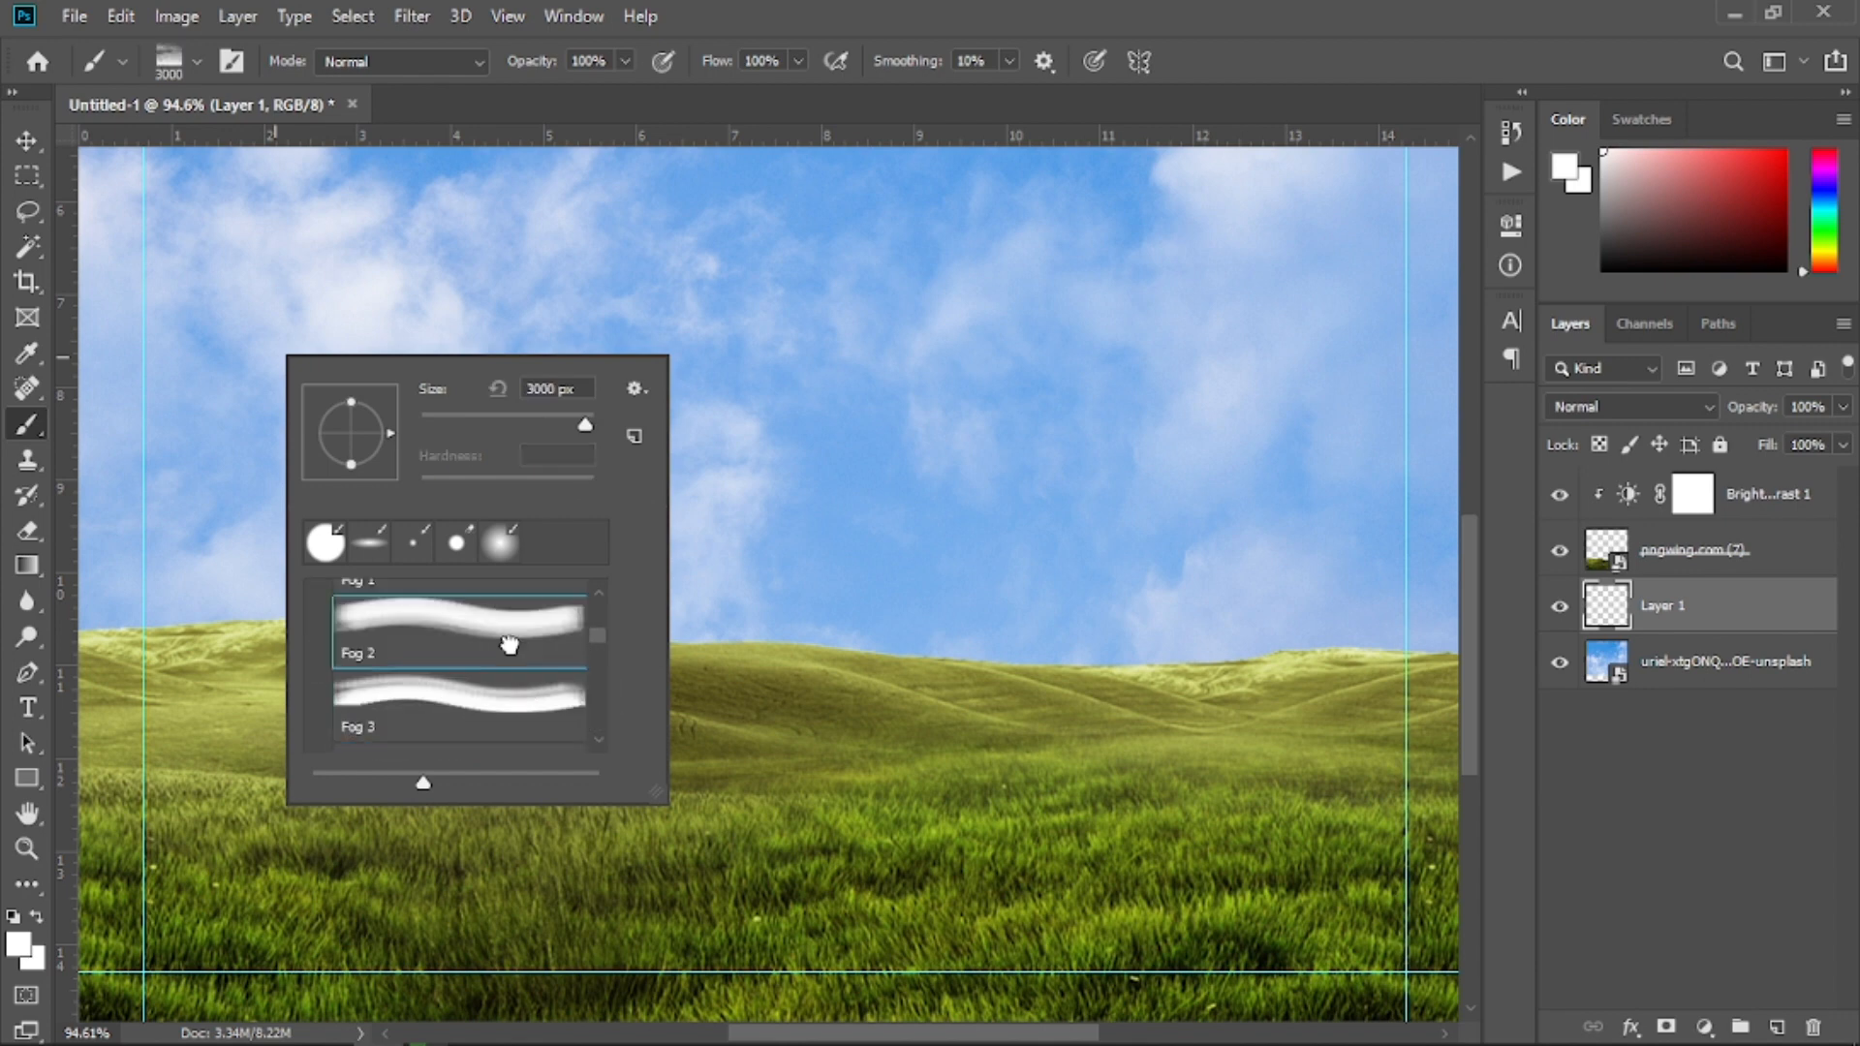
pyautogui.click(510, 698)
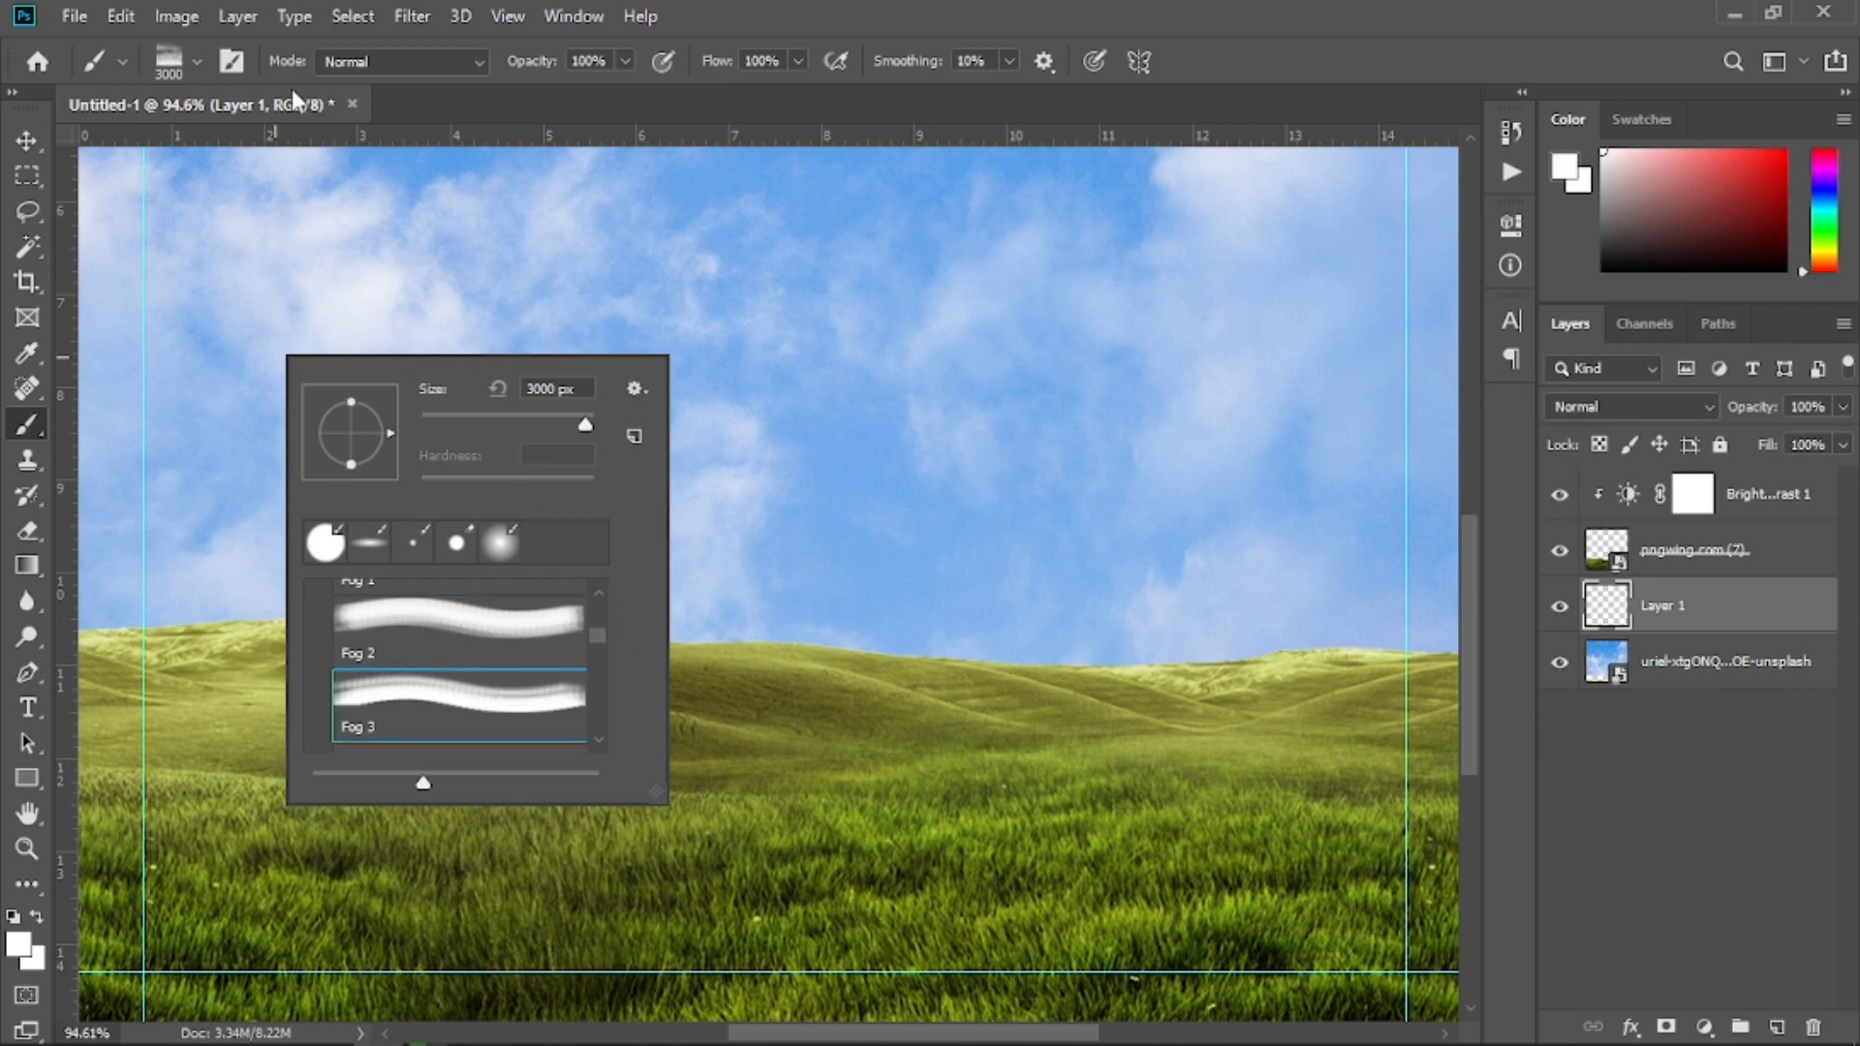
# Paint white fog over the sky on Layer 1 with the brush at 2165 px, and compare it with the layer hidden
pyautogui.click(461, 419)
pyautogui.hotkey('ctrl', '-')
pyautogui.hotkey('ctrl', '-')
pyautogui.hotkey('ctrl', '-')
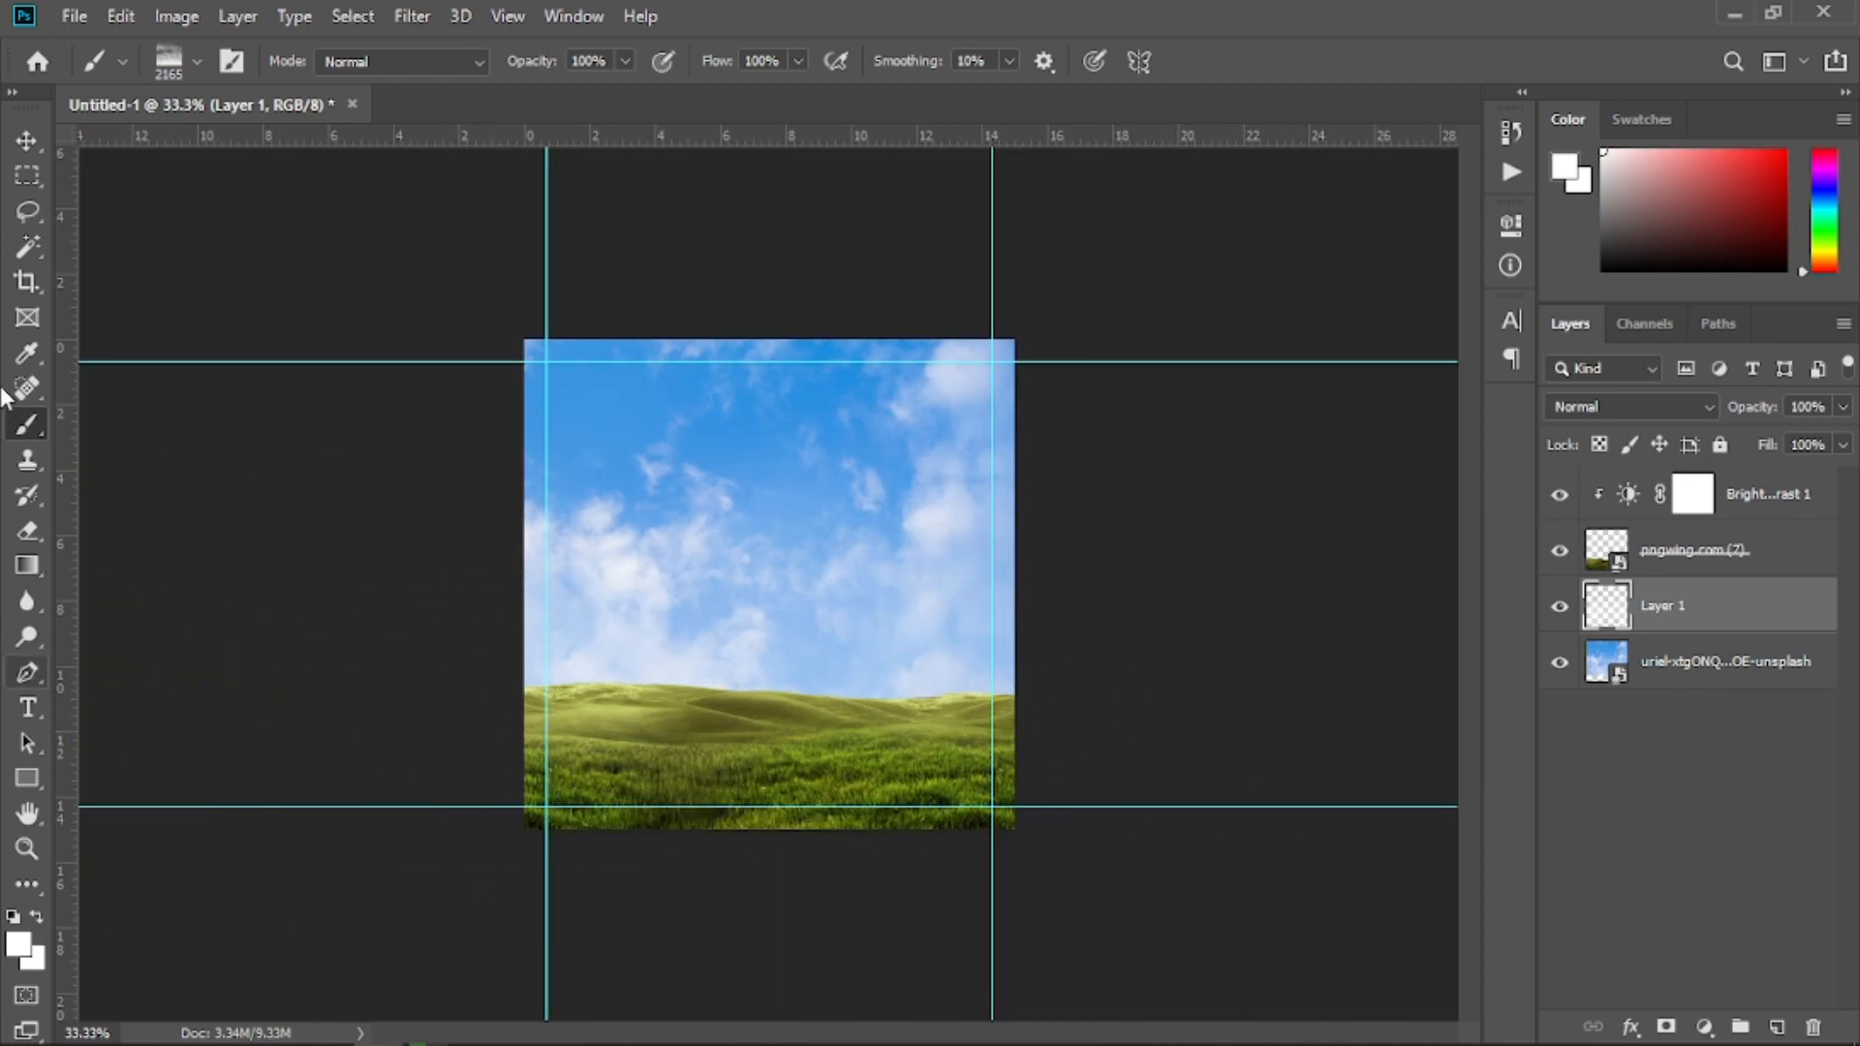
pyautogui.click(27, 140)
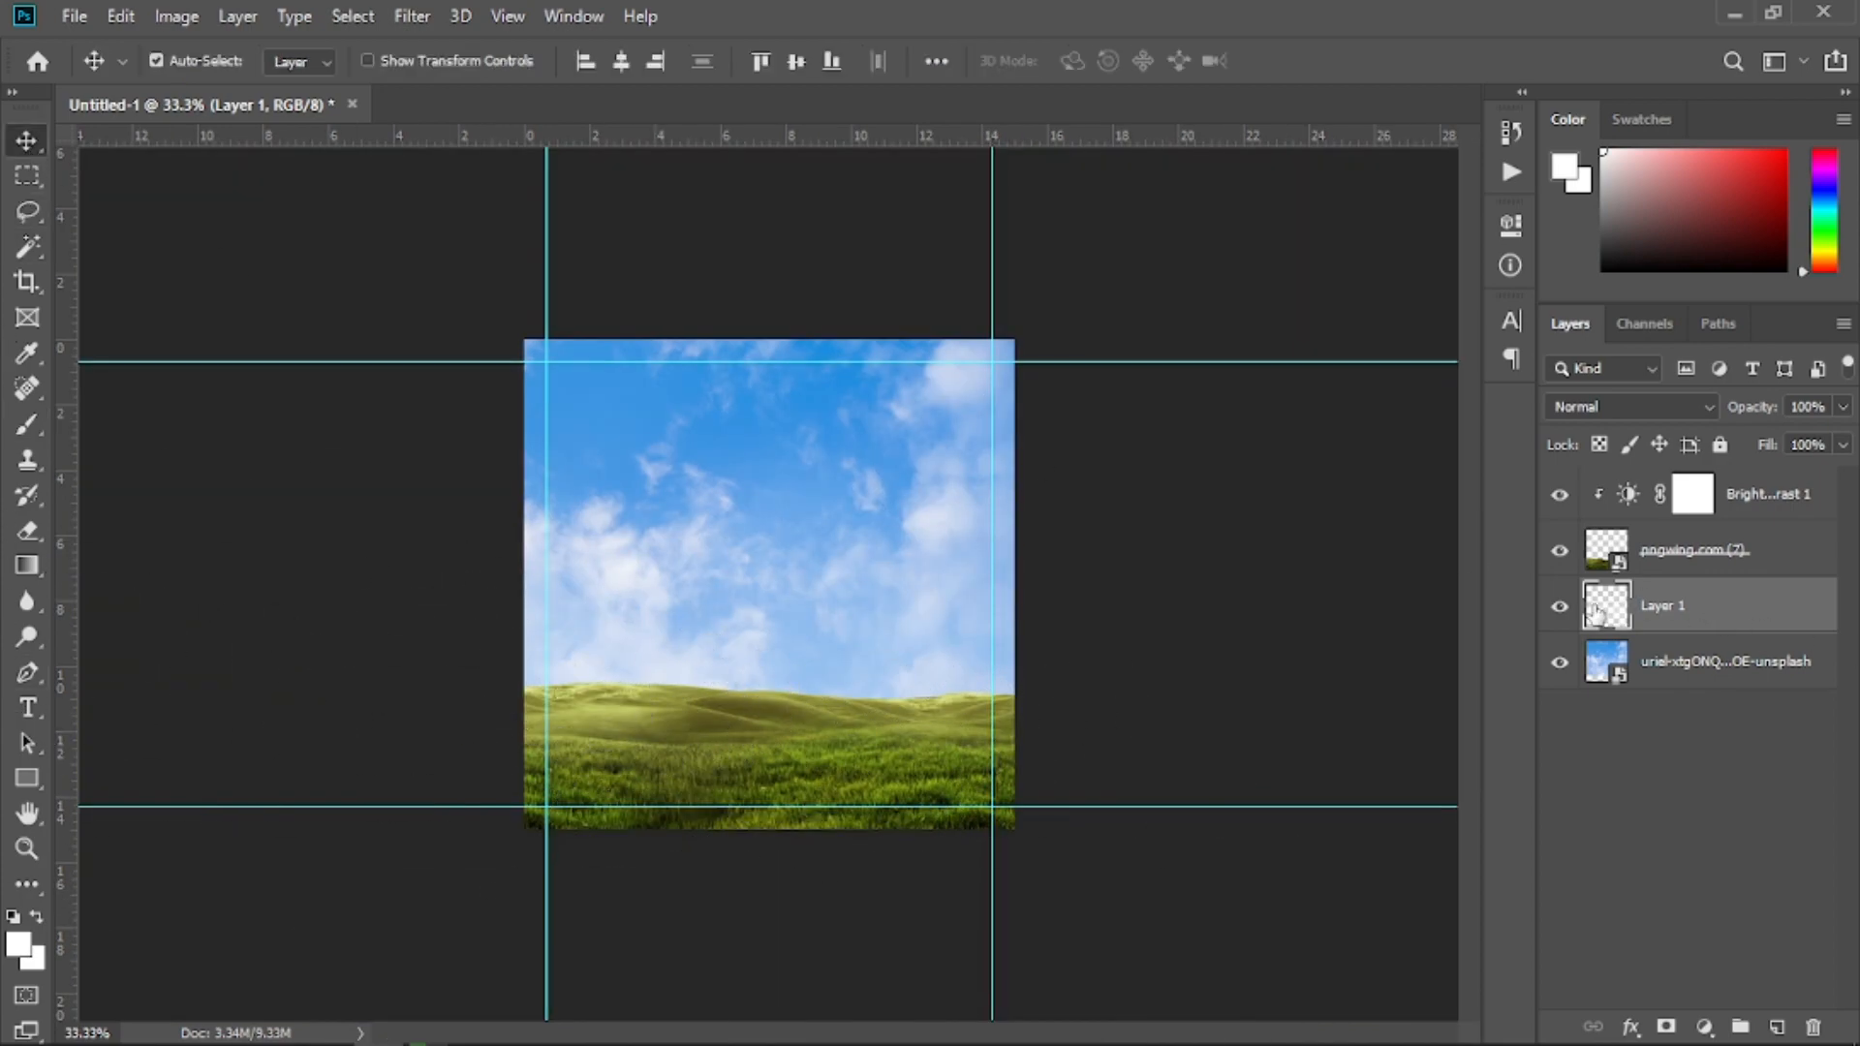
pyautogui.click(1560, 607)
pyautogui.click(1559, 607)
# Place the black and white smartphone mockup from the Desktop's New folder as an embedded object above the Brightness/Contrast layer, keeping it at 54%
pyautogui.click(1692, 494)
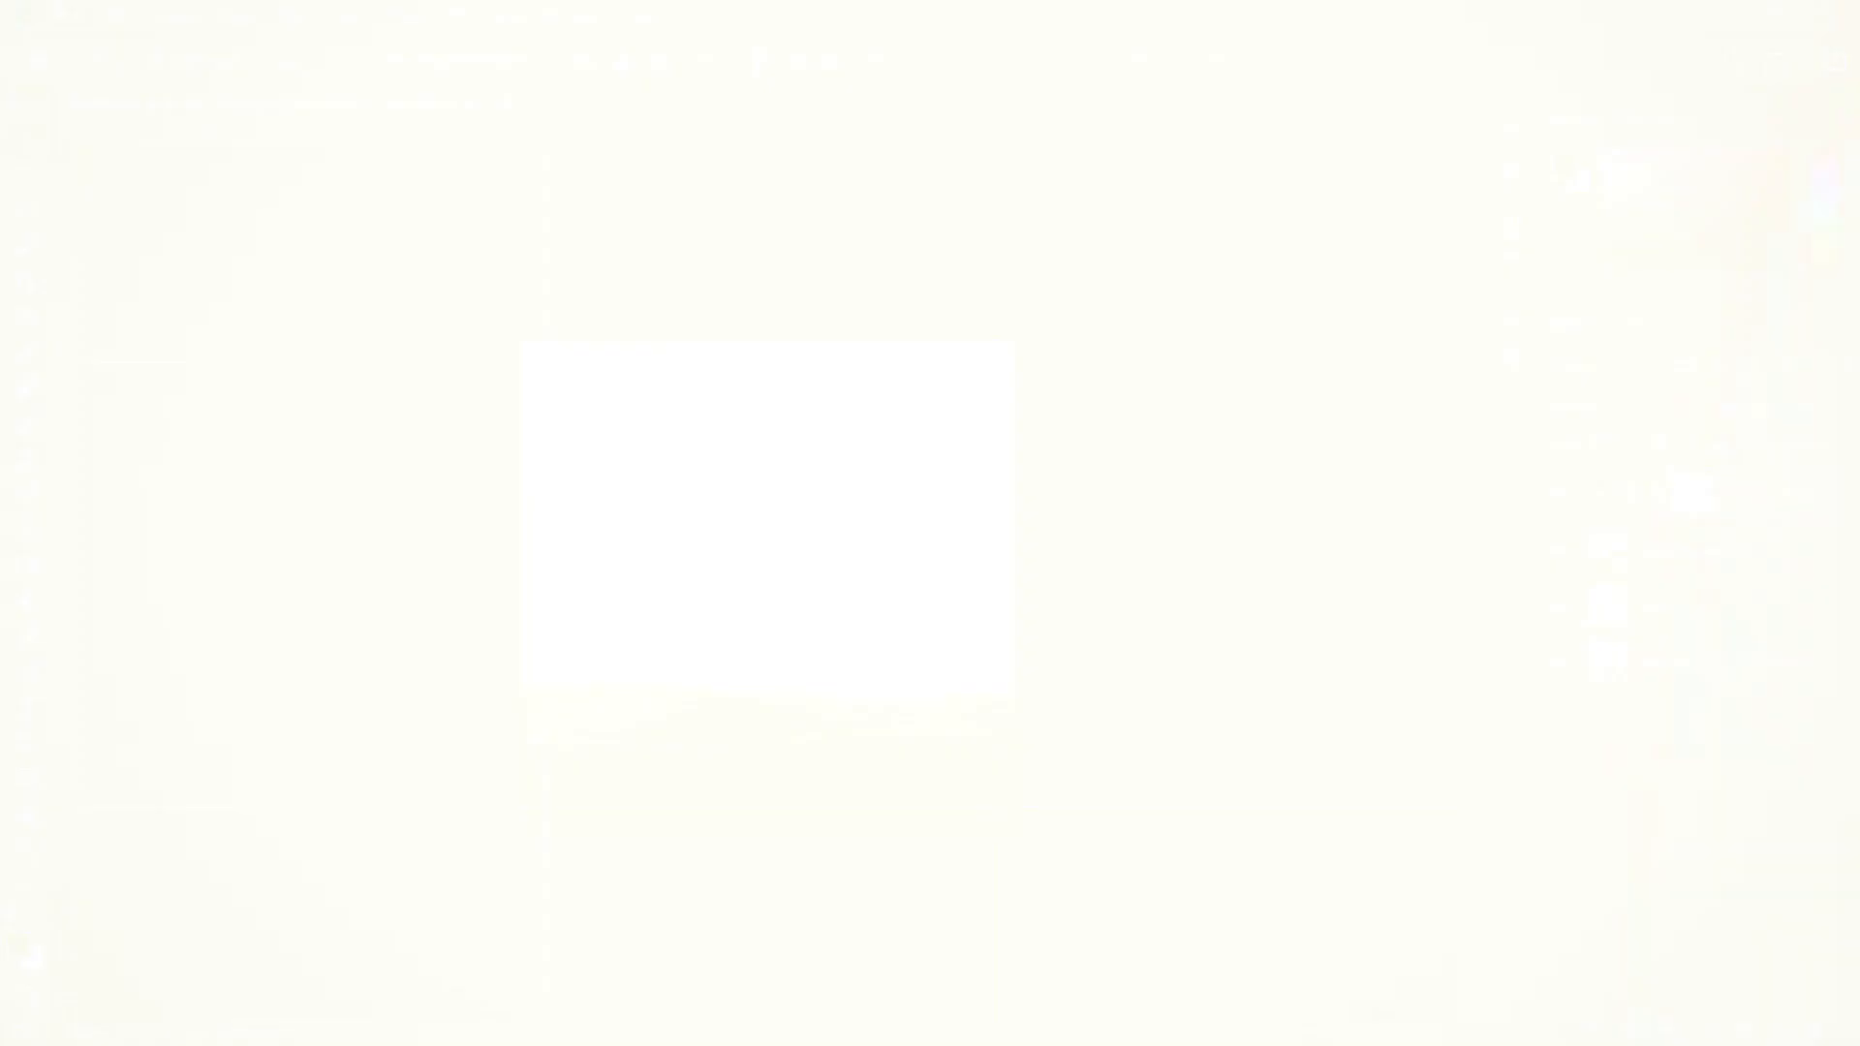
pyautogui.click(74, 15)
pyautogui.click(248, 531)
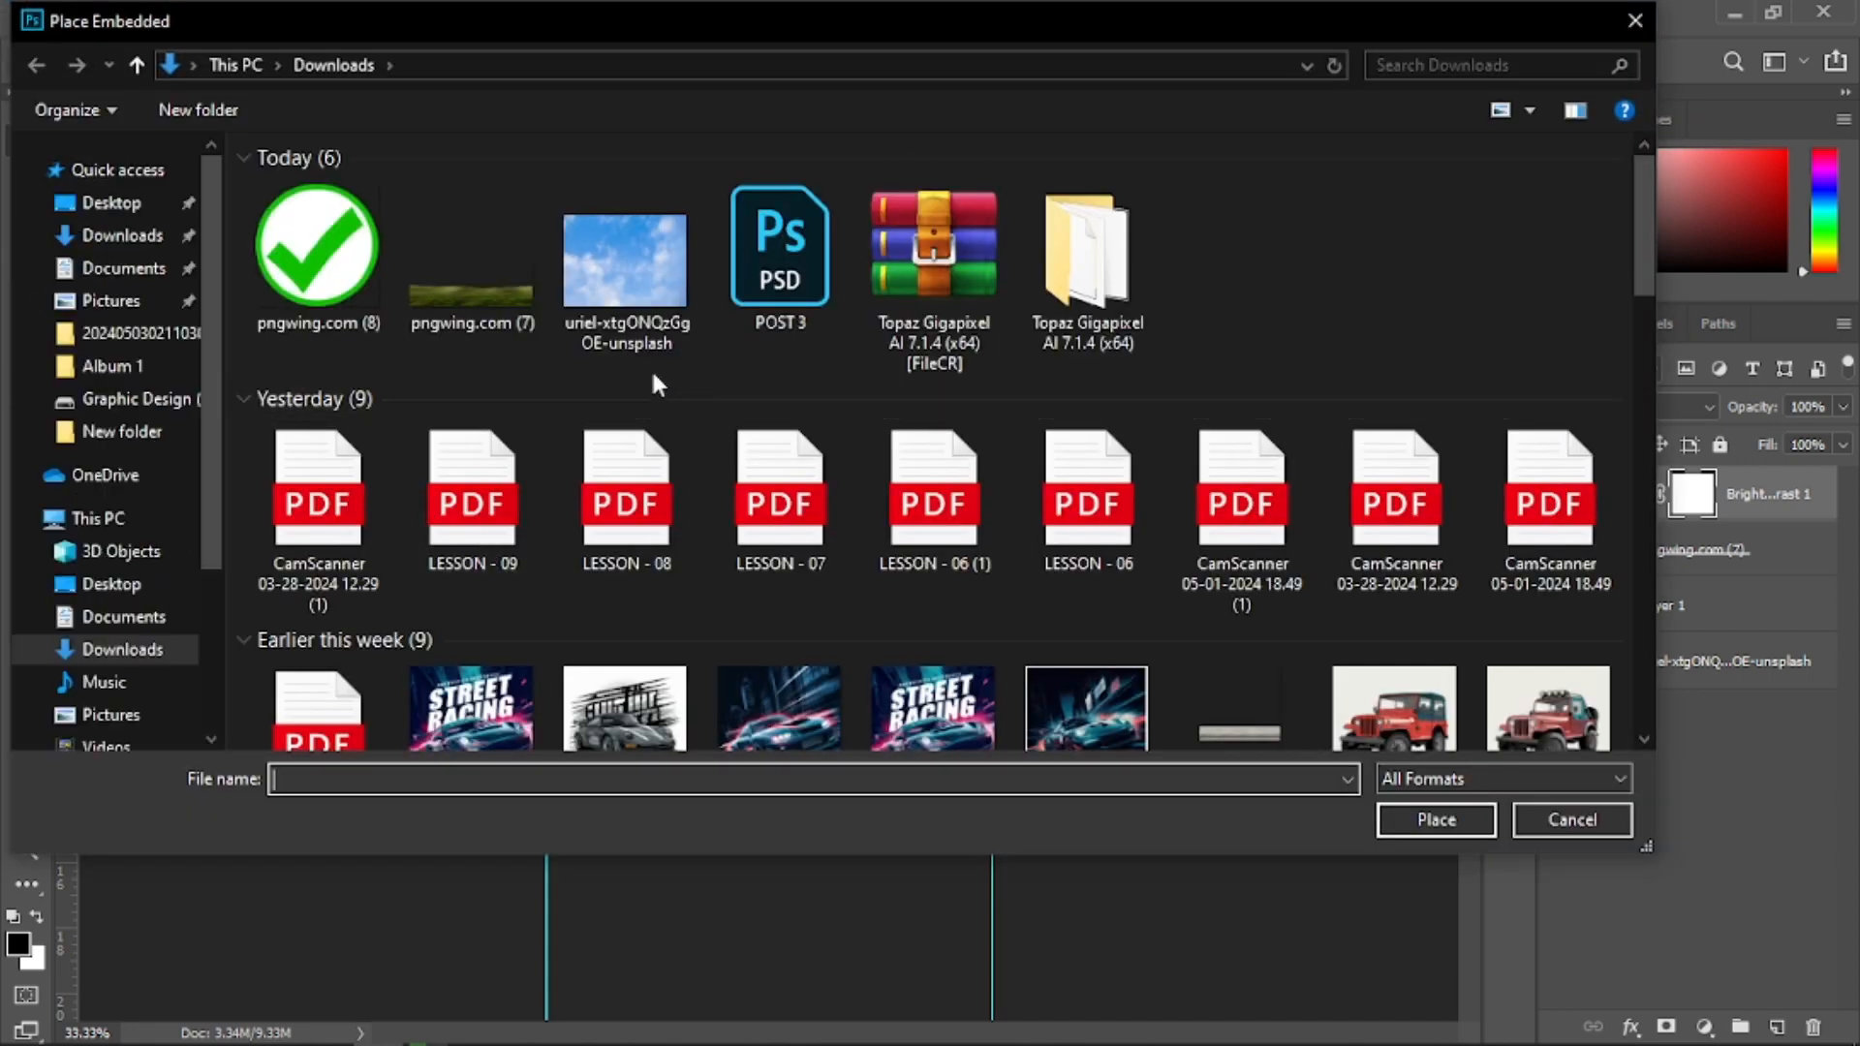
pyautogui.click(115, 587)
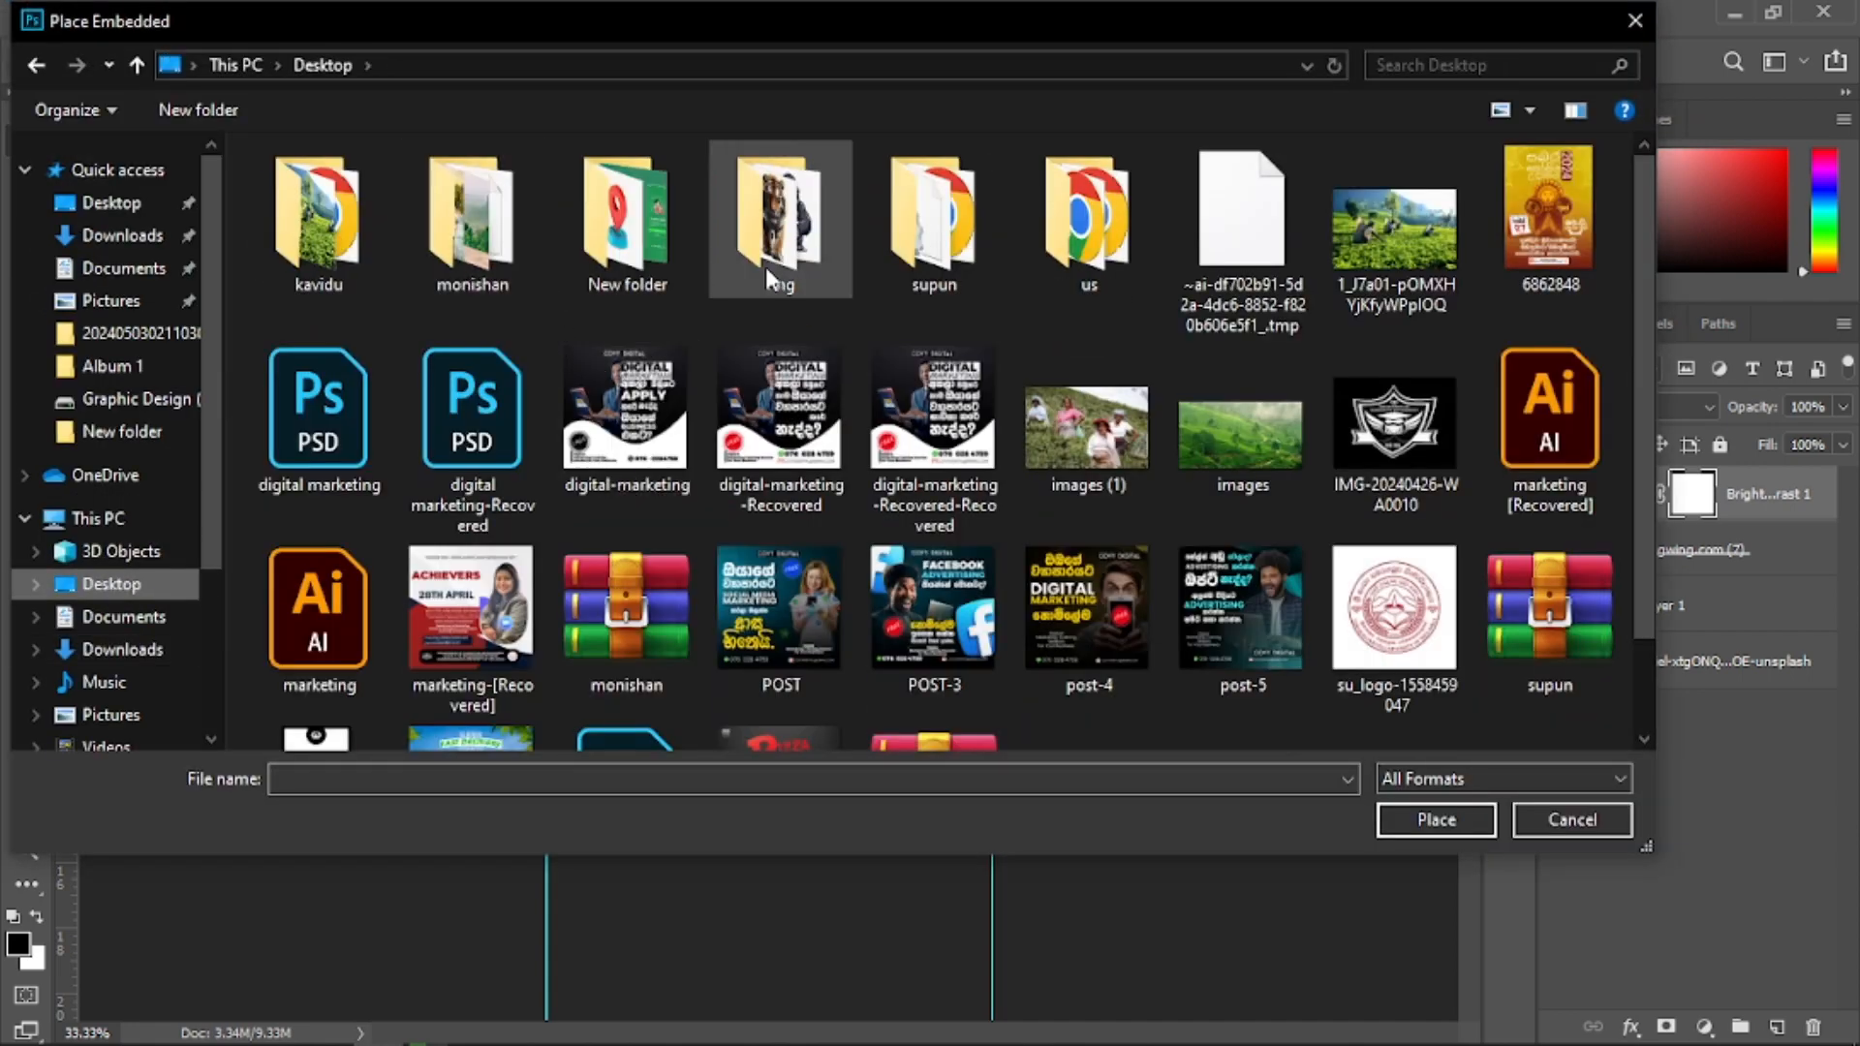
pyautogui.doubleClick(622, 259)
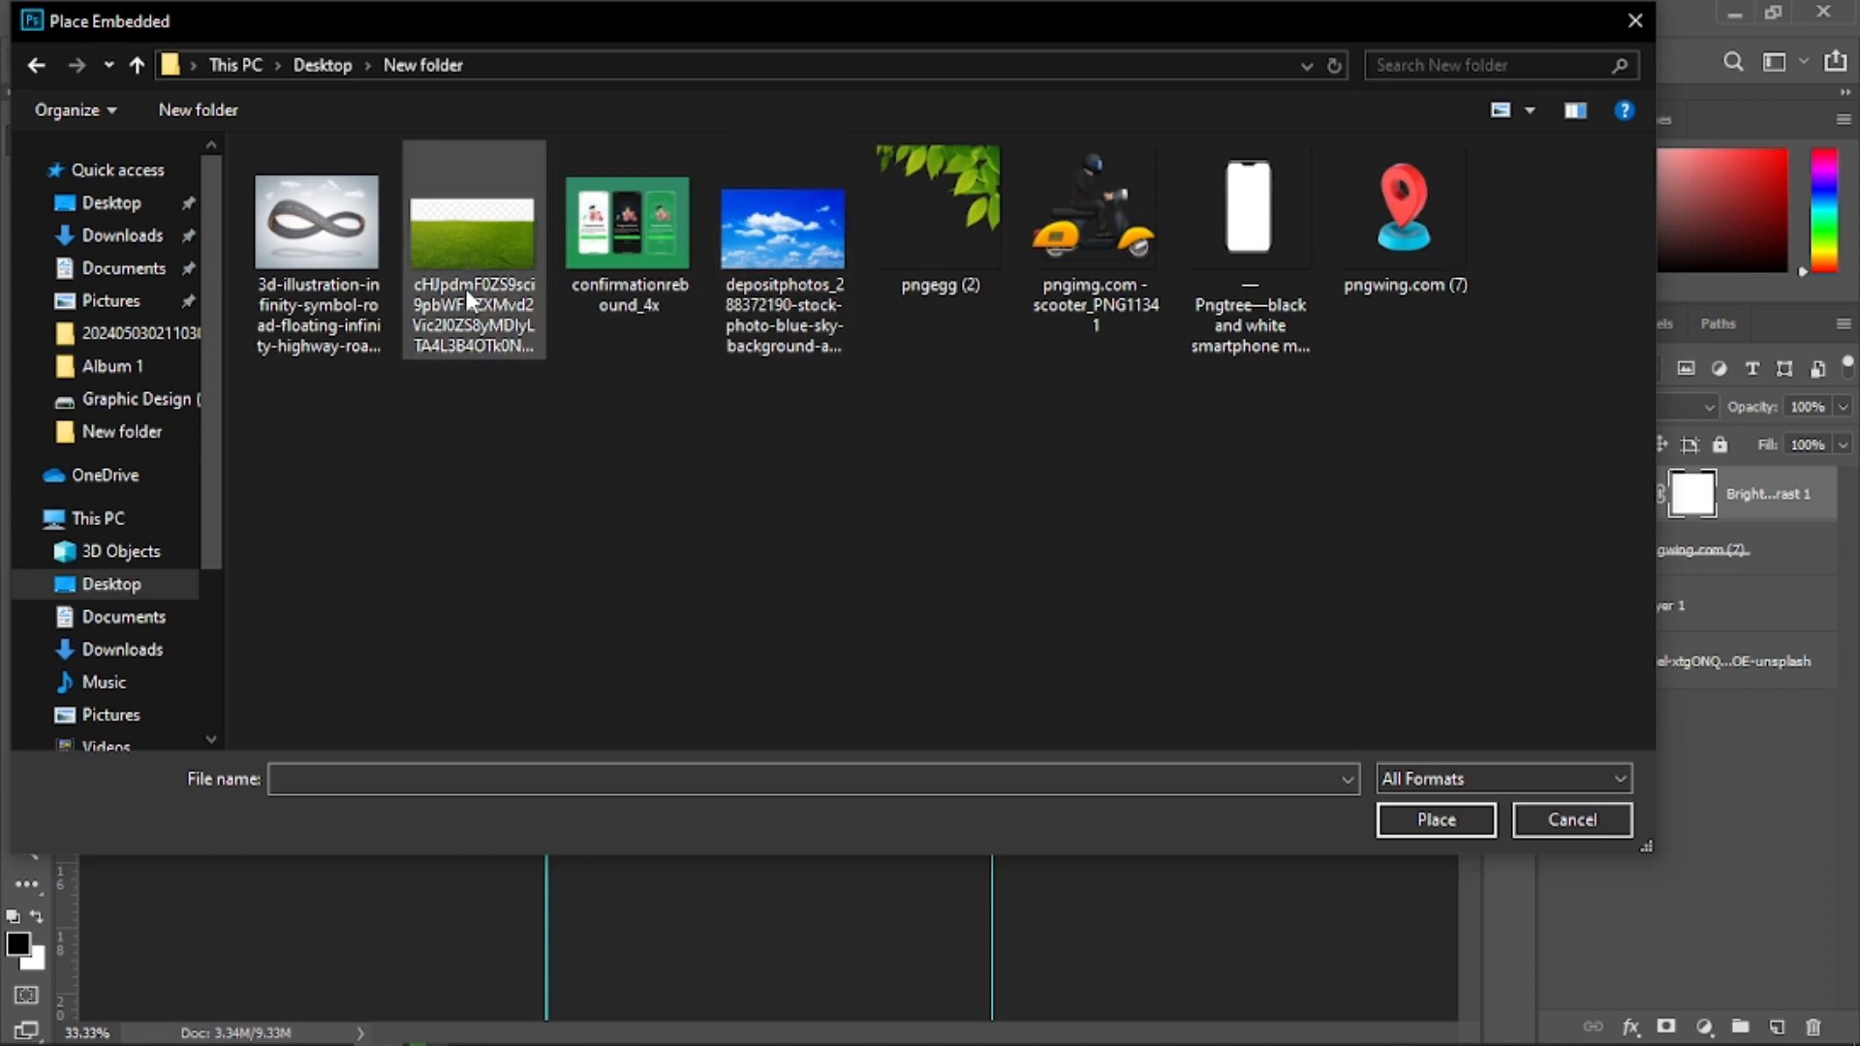
pyautogui.doubleClick(1245, 271)
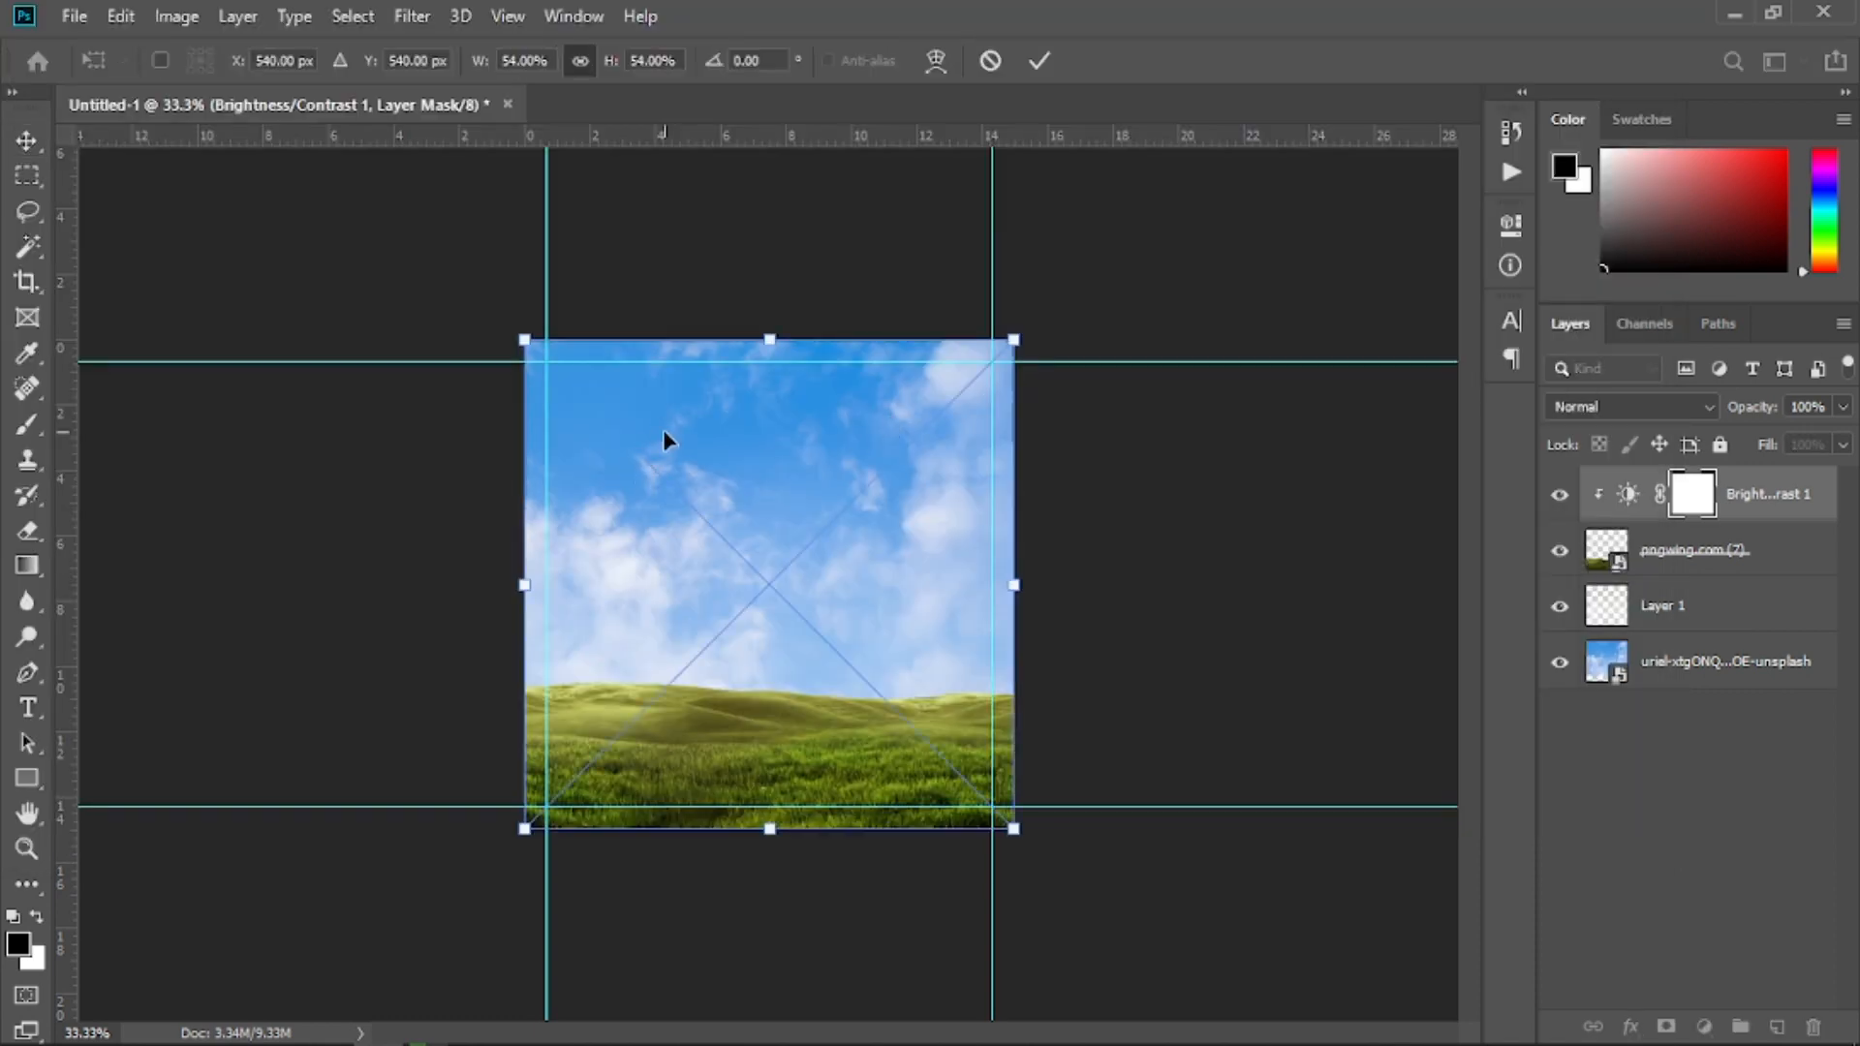
pyautogui.press('Return')
# Select the smartphone mockup's white screen area with the Magic Wand, keeping the sample size at Point Sample
pyautogui.press('z')
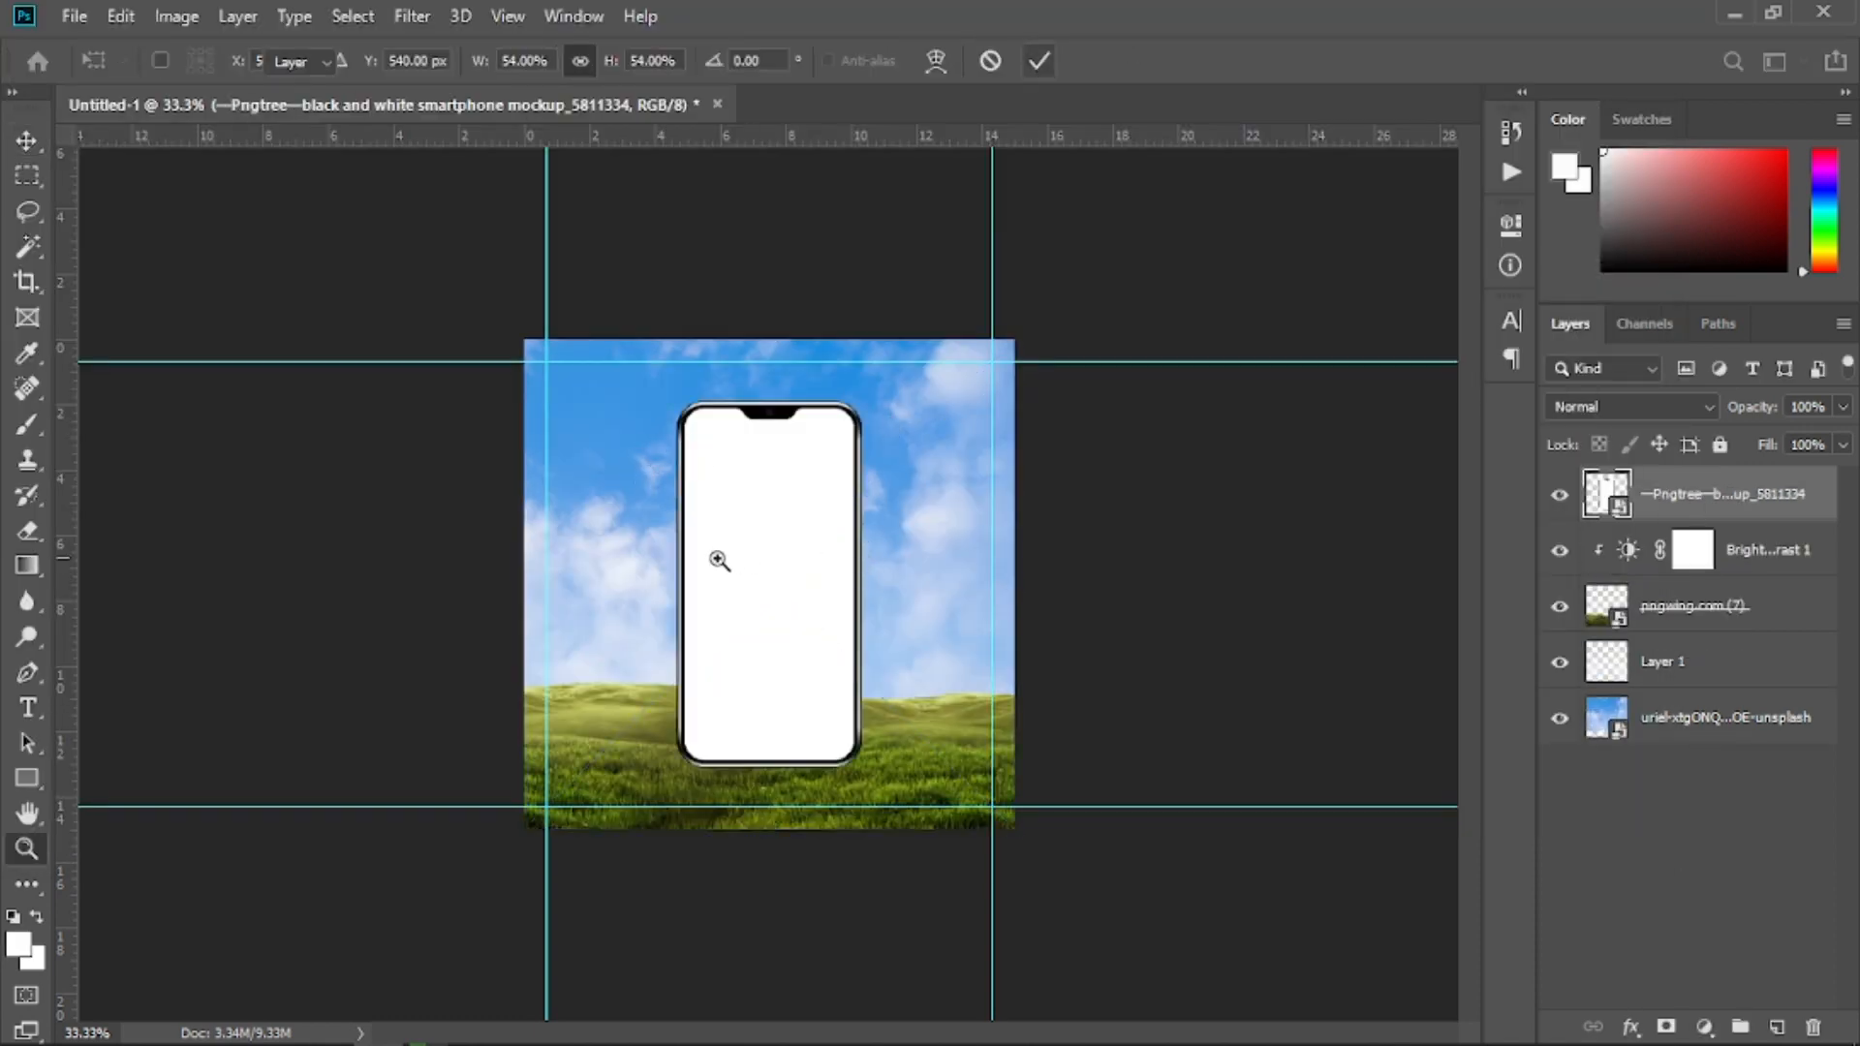
pyautogui.moveTo(771, 562); pyautogui.dragTo(743, 591)
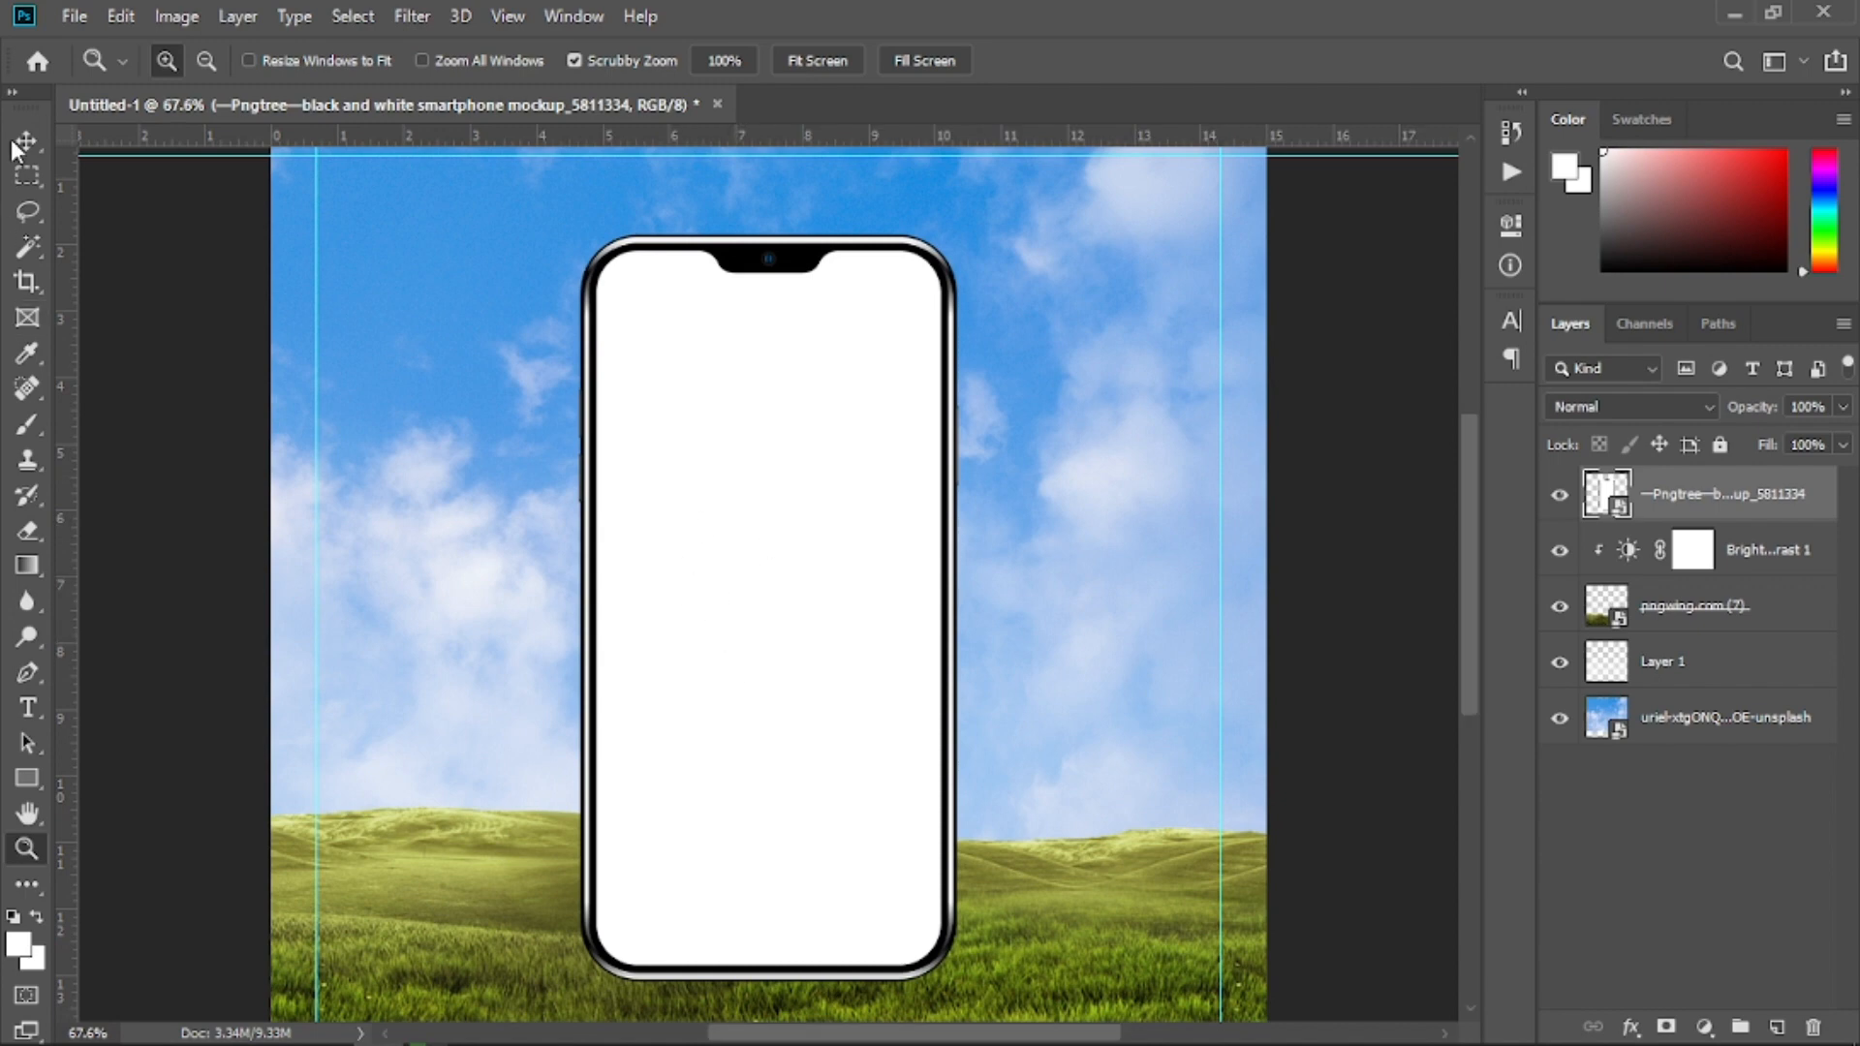
pyautogui.press('v')
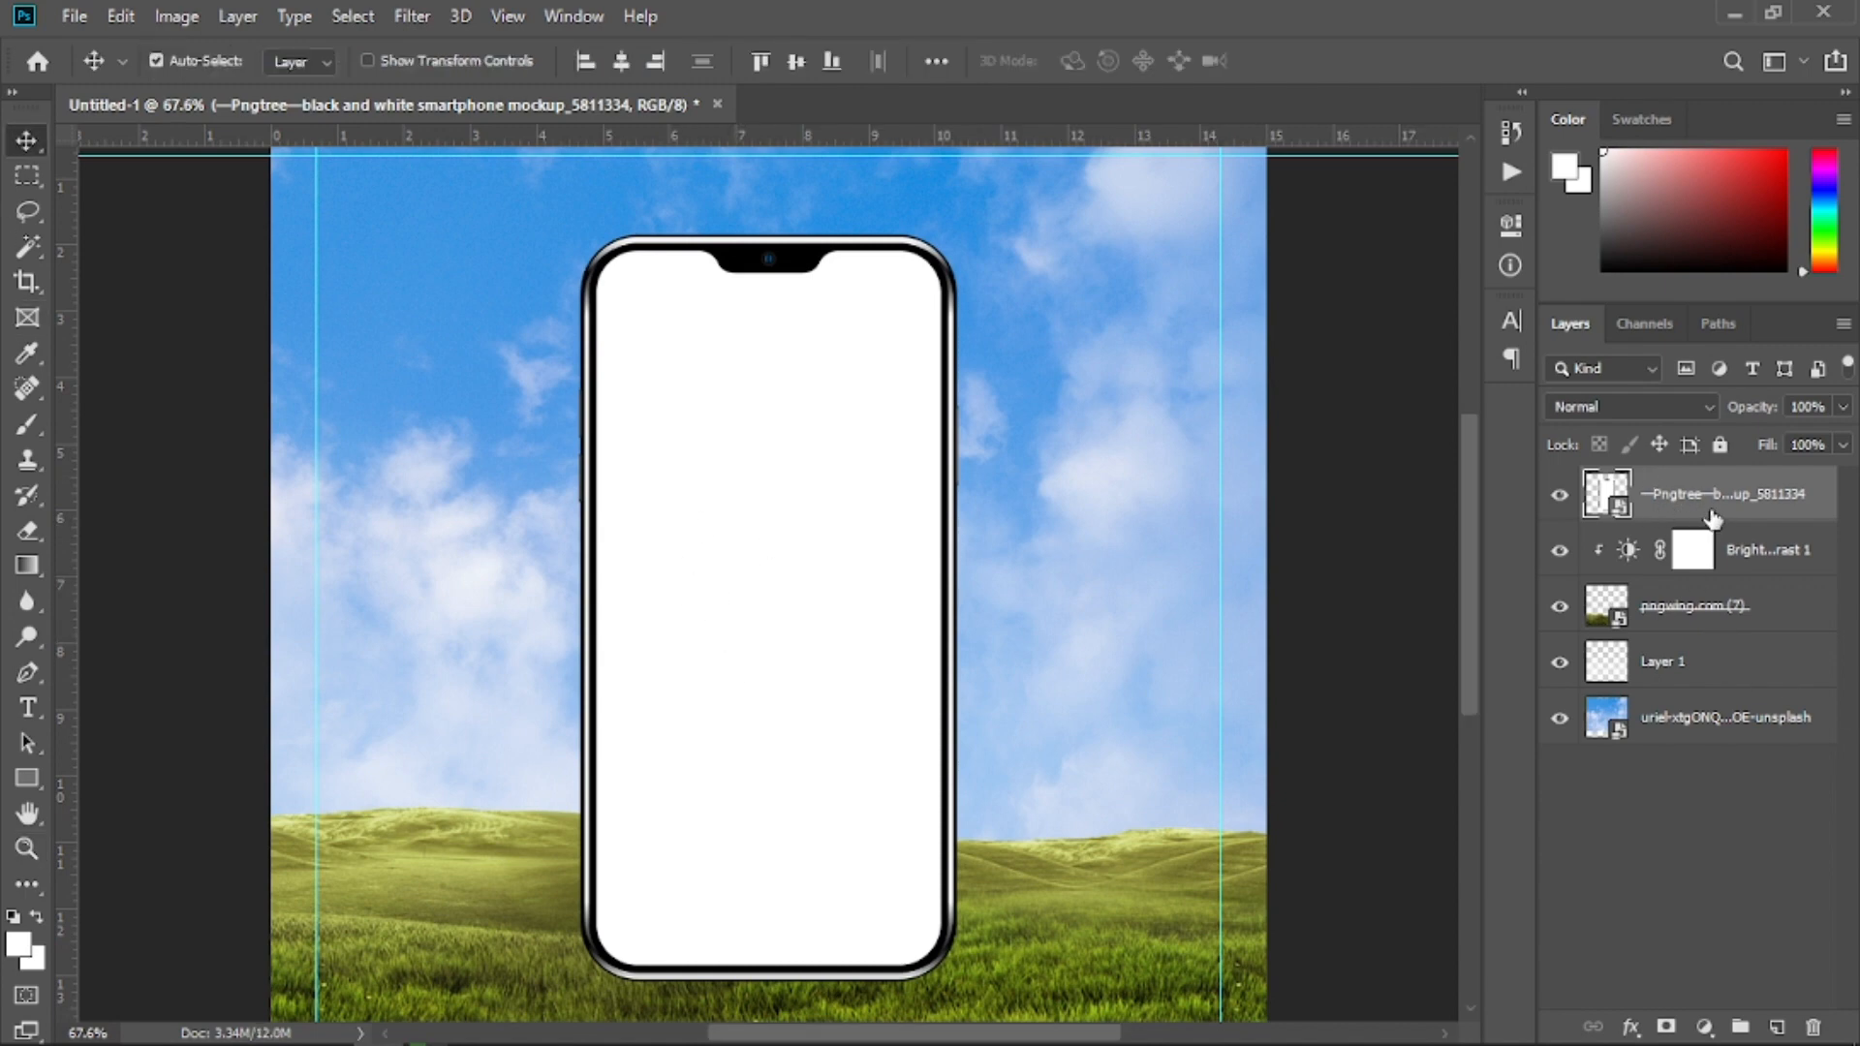
pyautogui.click(19, 248)
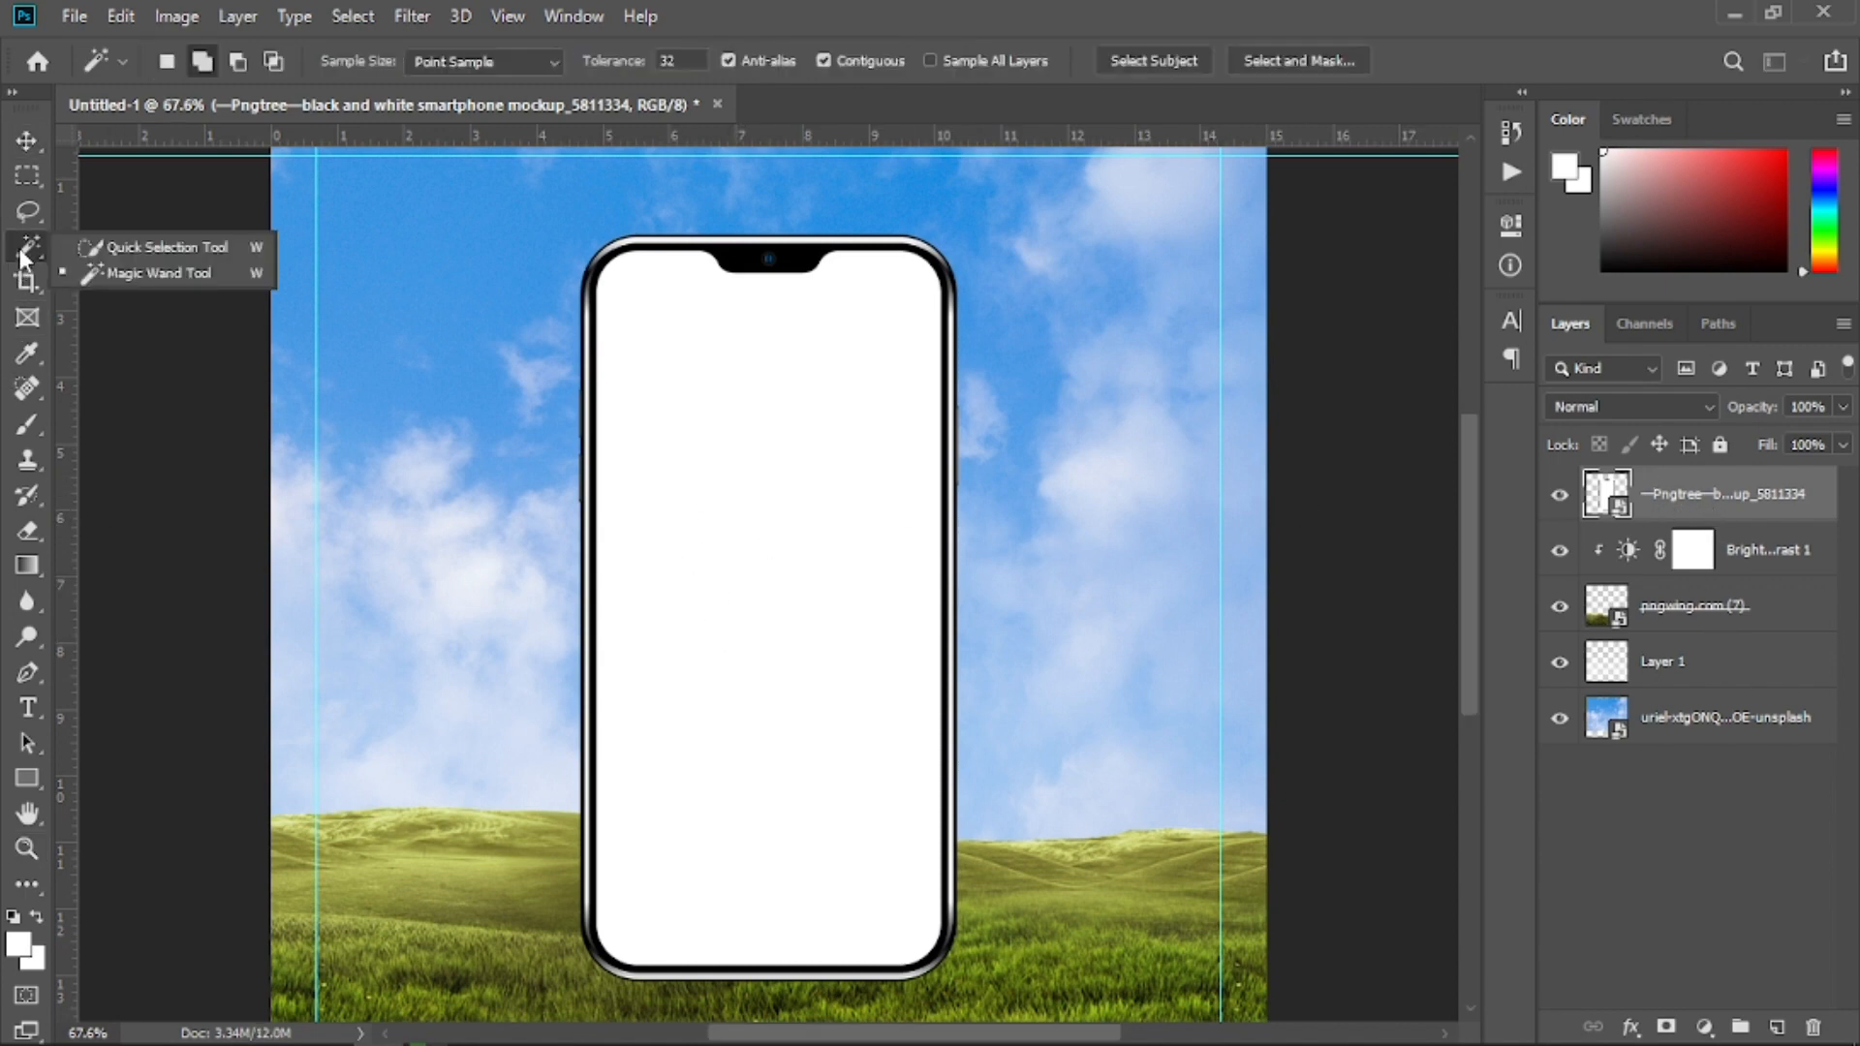
pyautogui.click(160, 272)
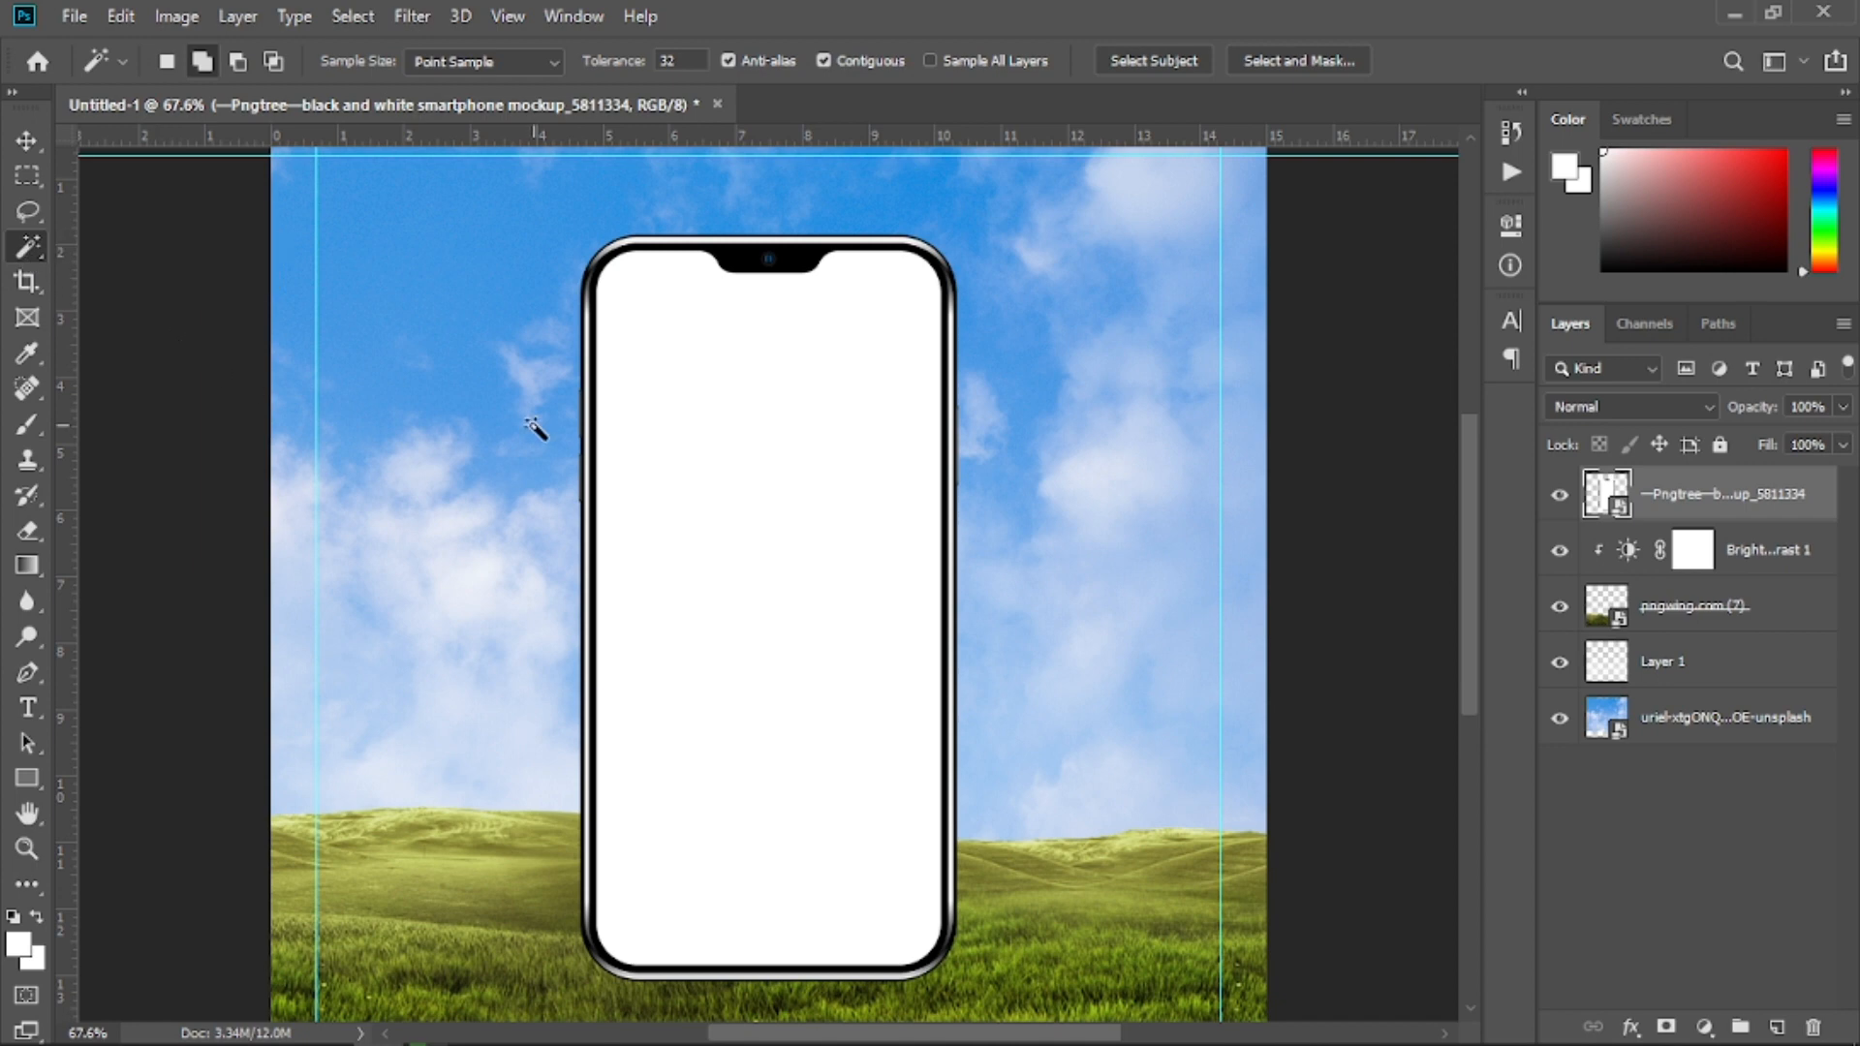
pyautogui.click(455, 61)
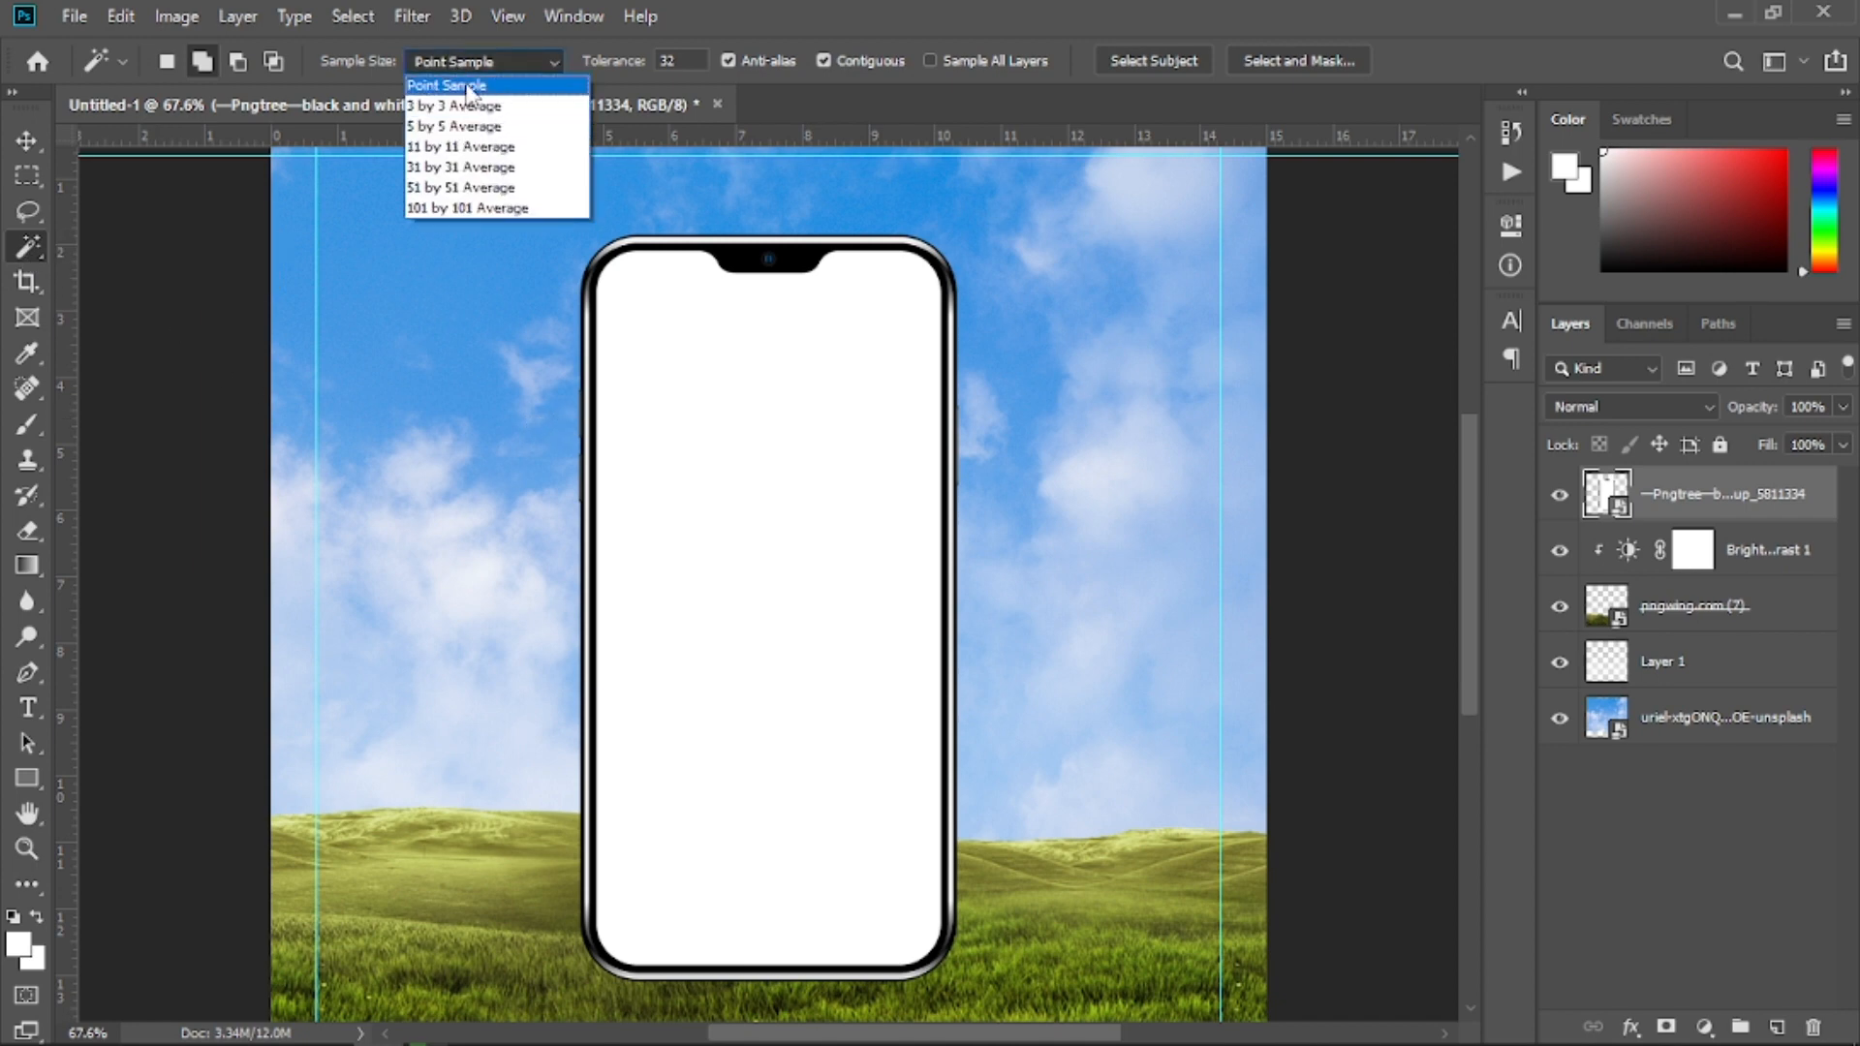
pyautogui.click(455, 64)
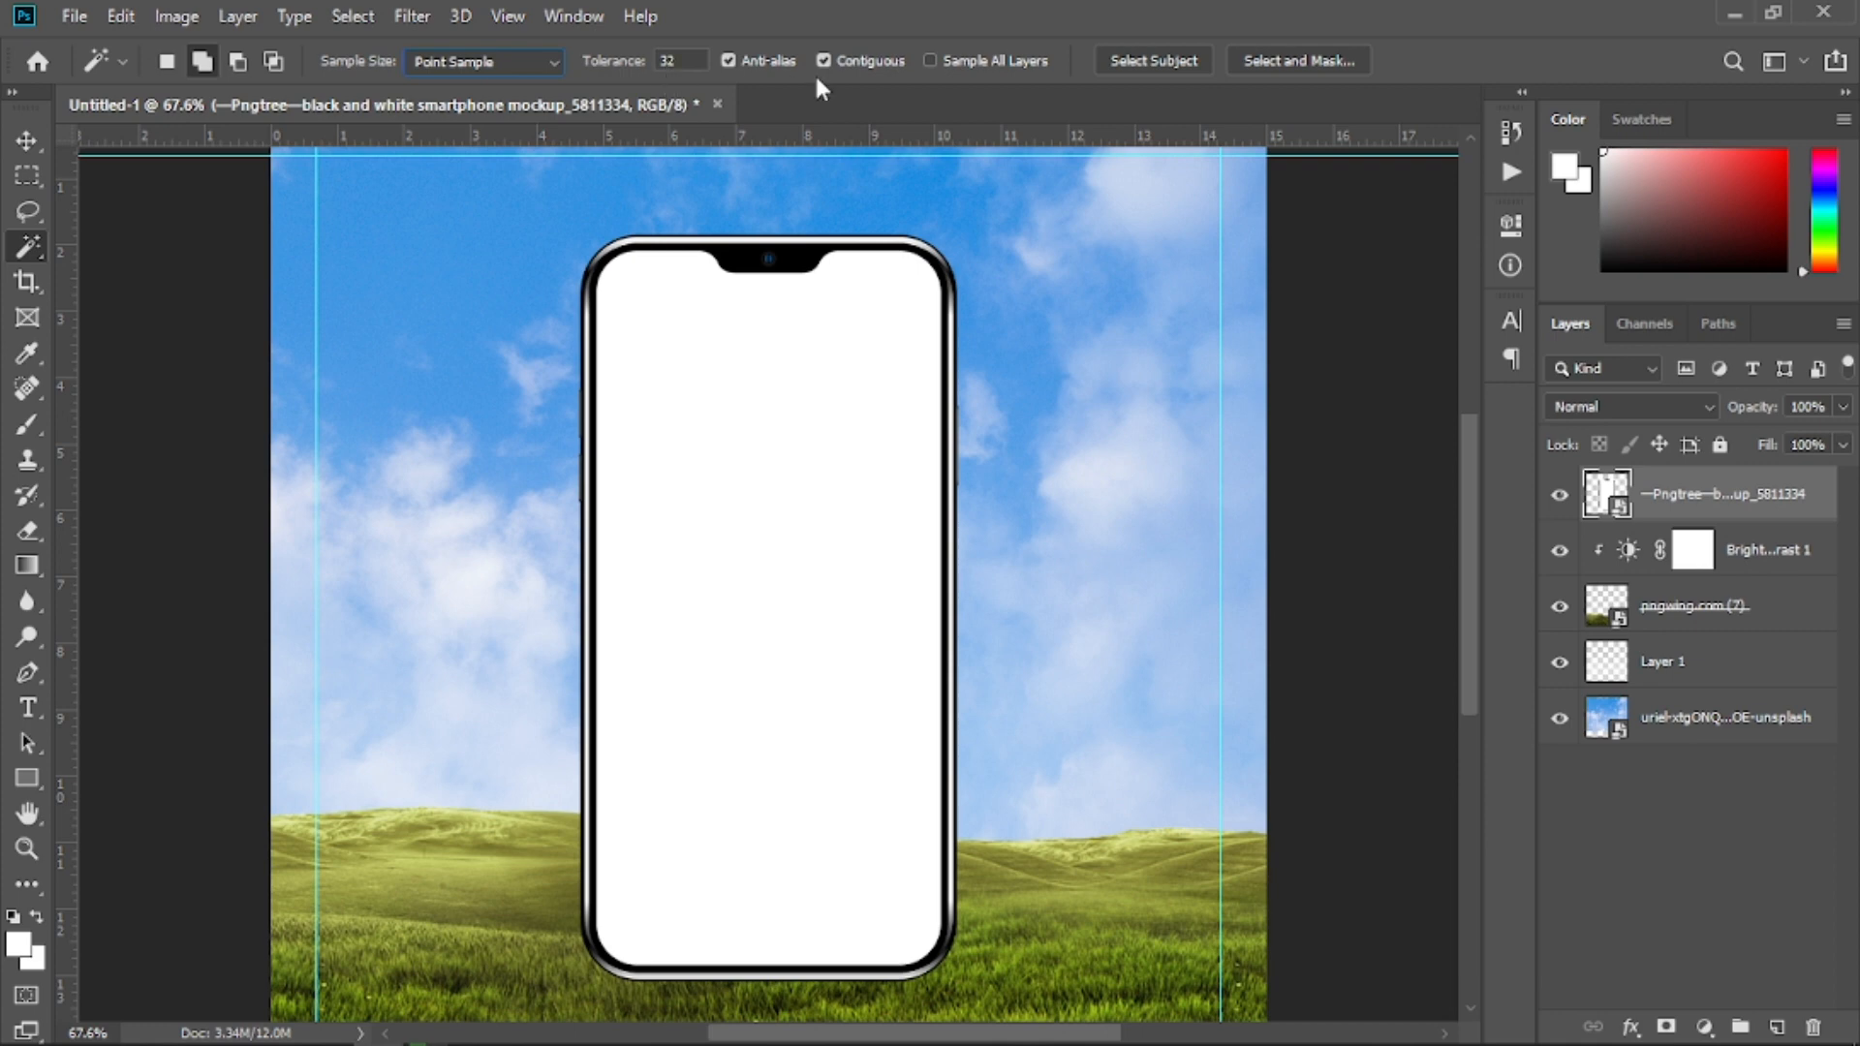
pyautogui.click(755, 603)
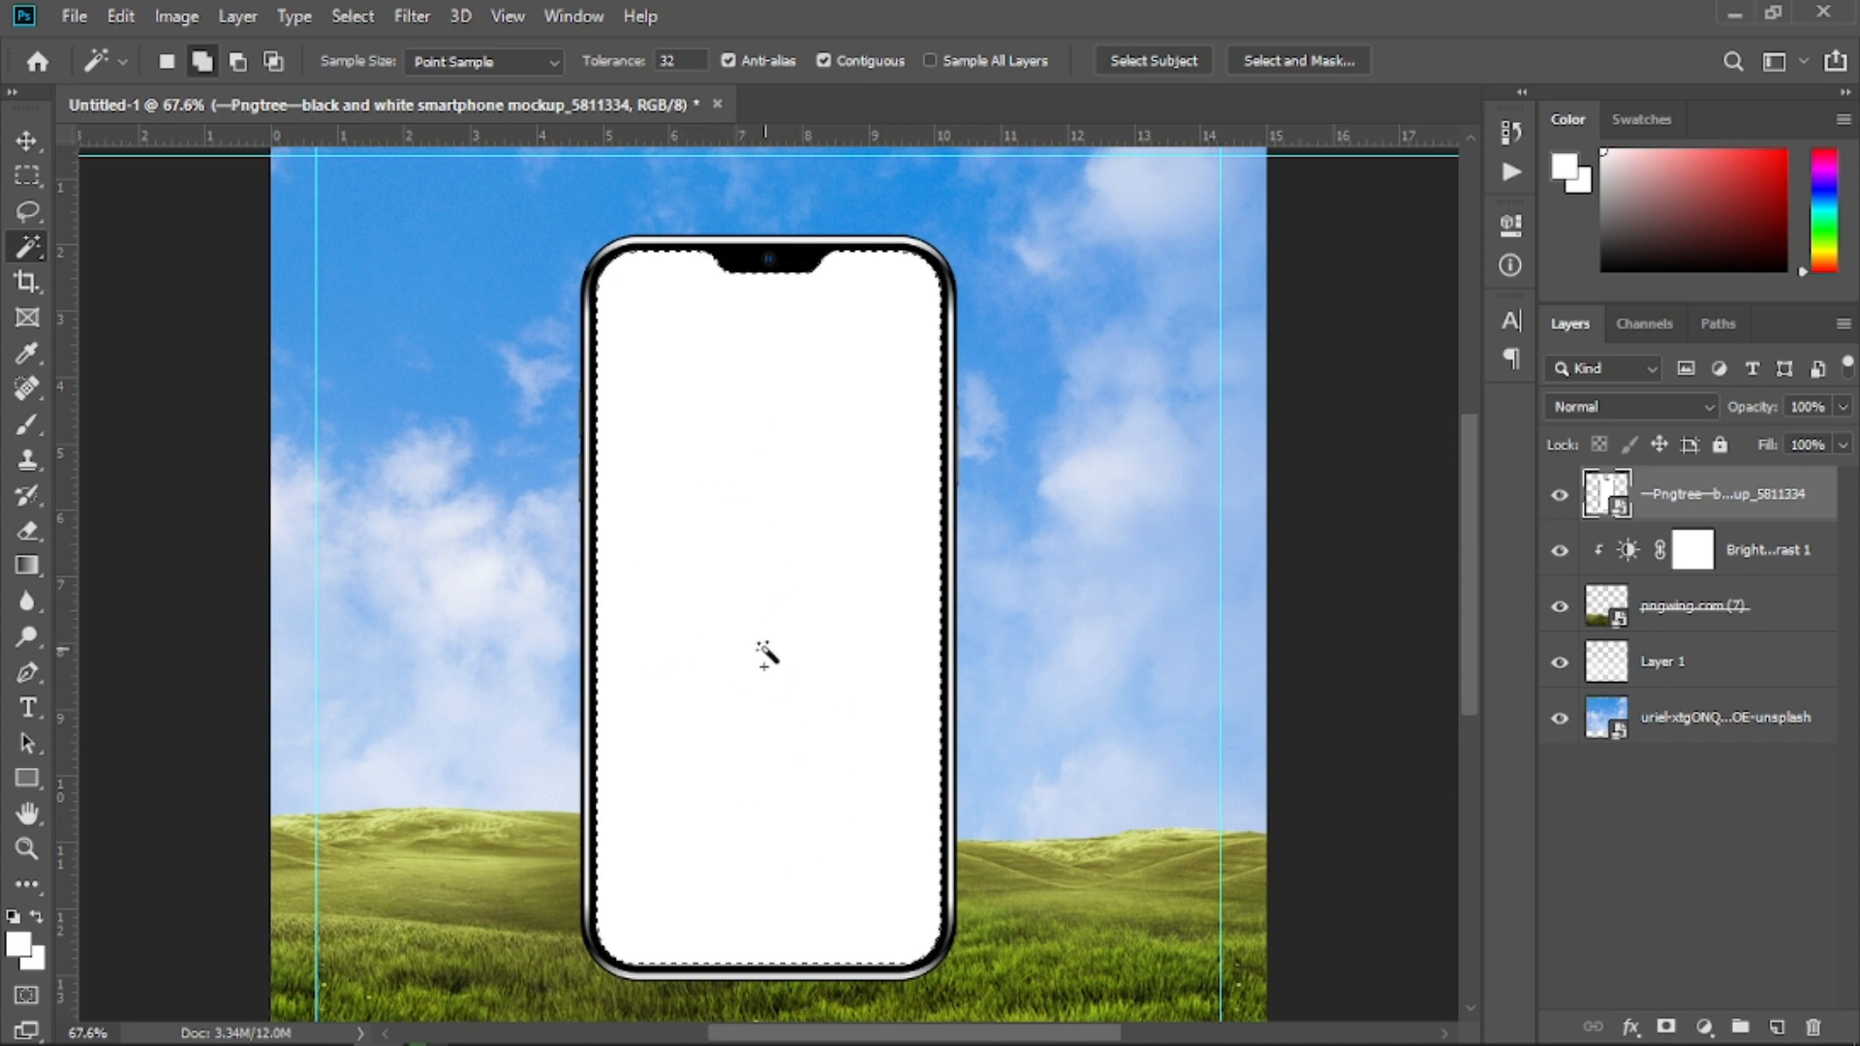
# Add a layer mask to the smartphone layer from the selection and invert it to cut out the white screen
pyautogui.click(1666, 1027)
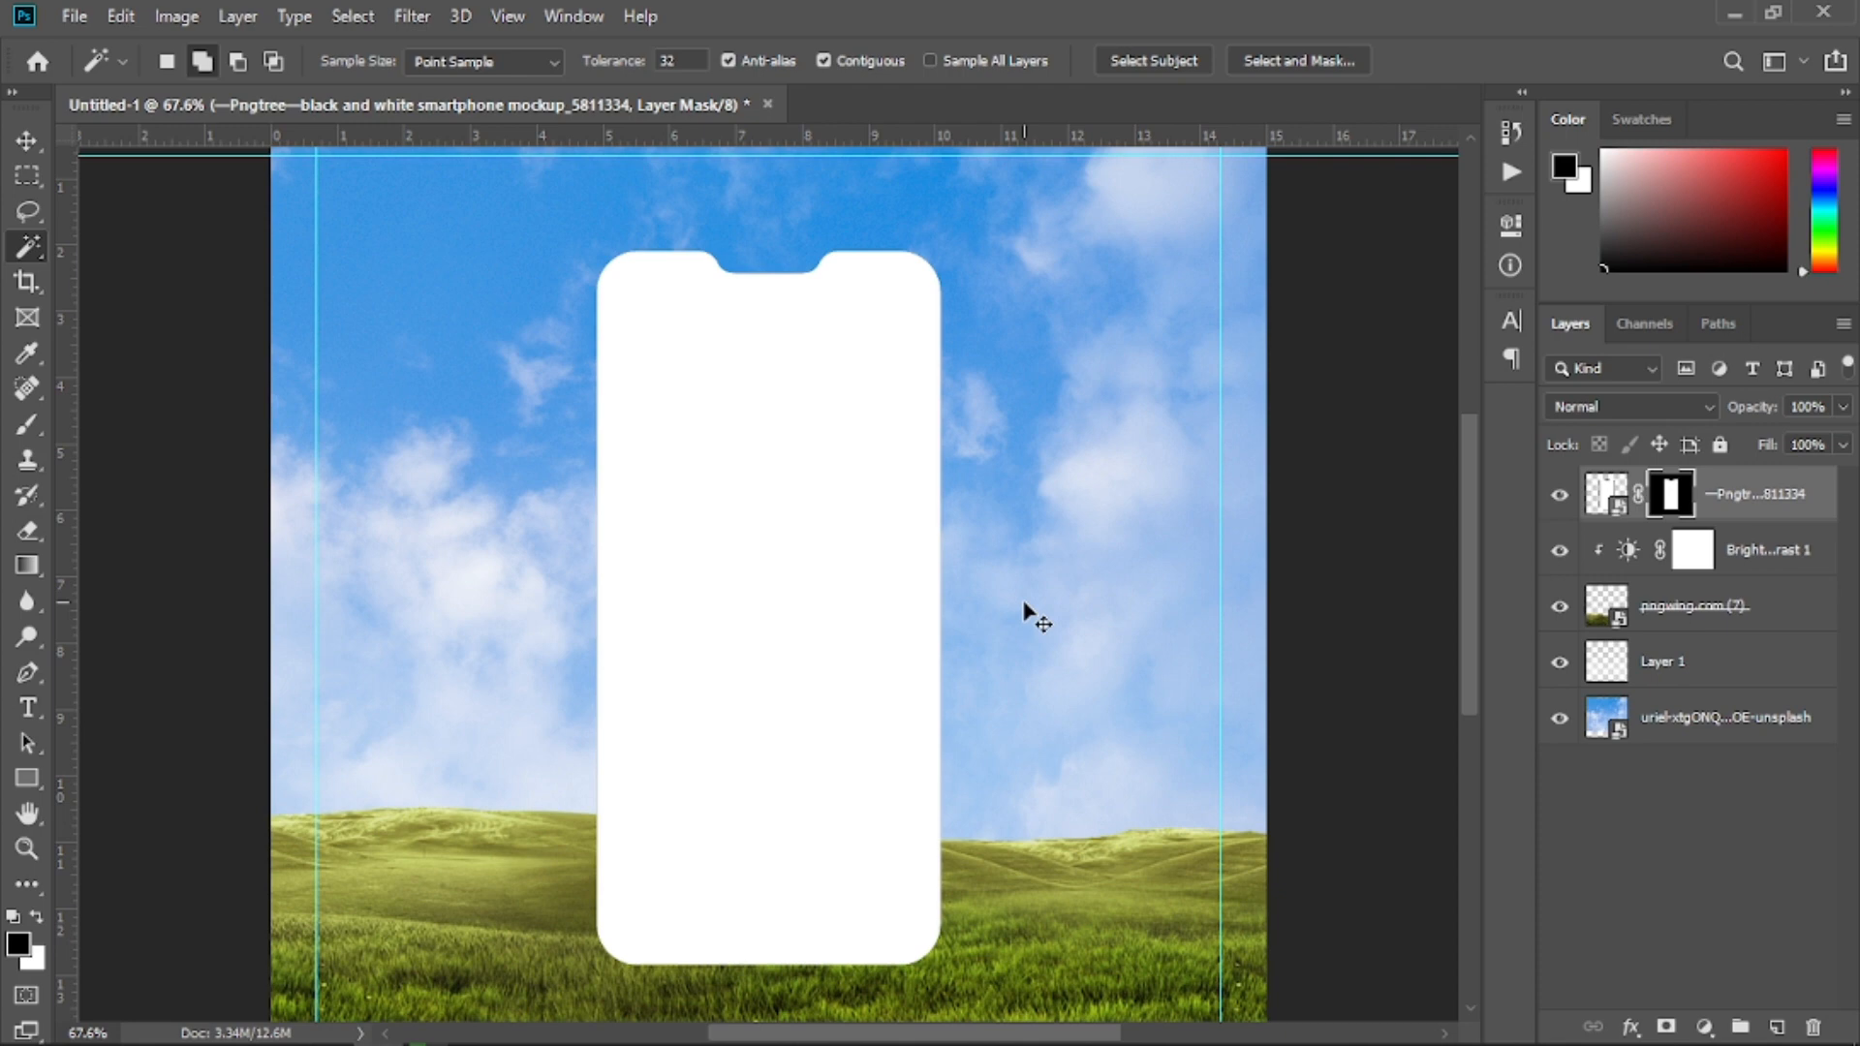
pyautogui.hotkey('ctrl', 'i')
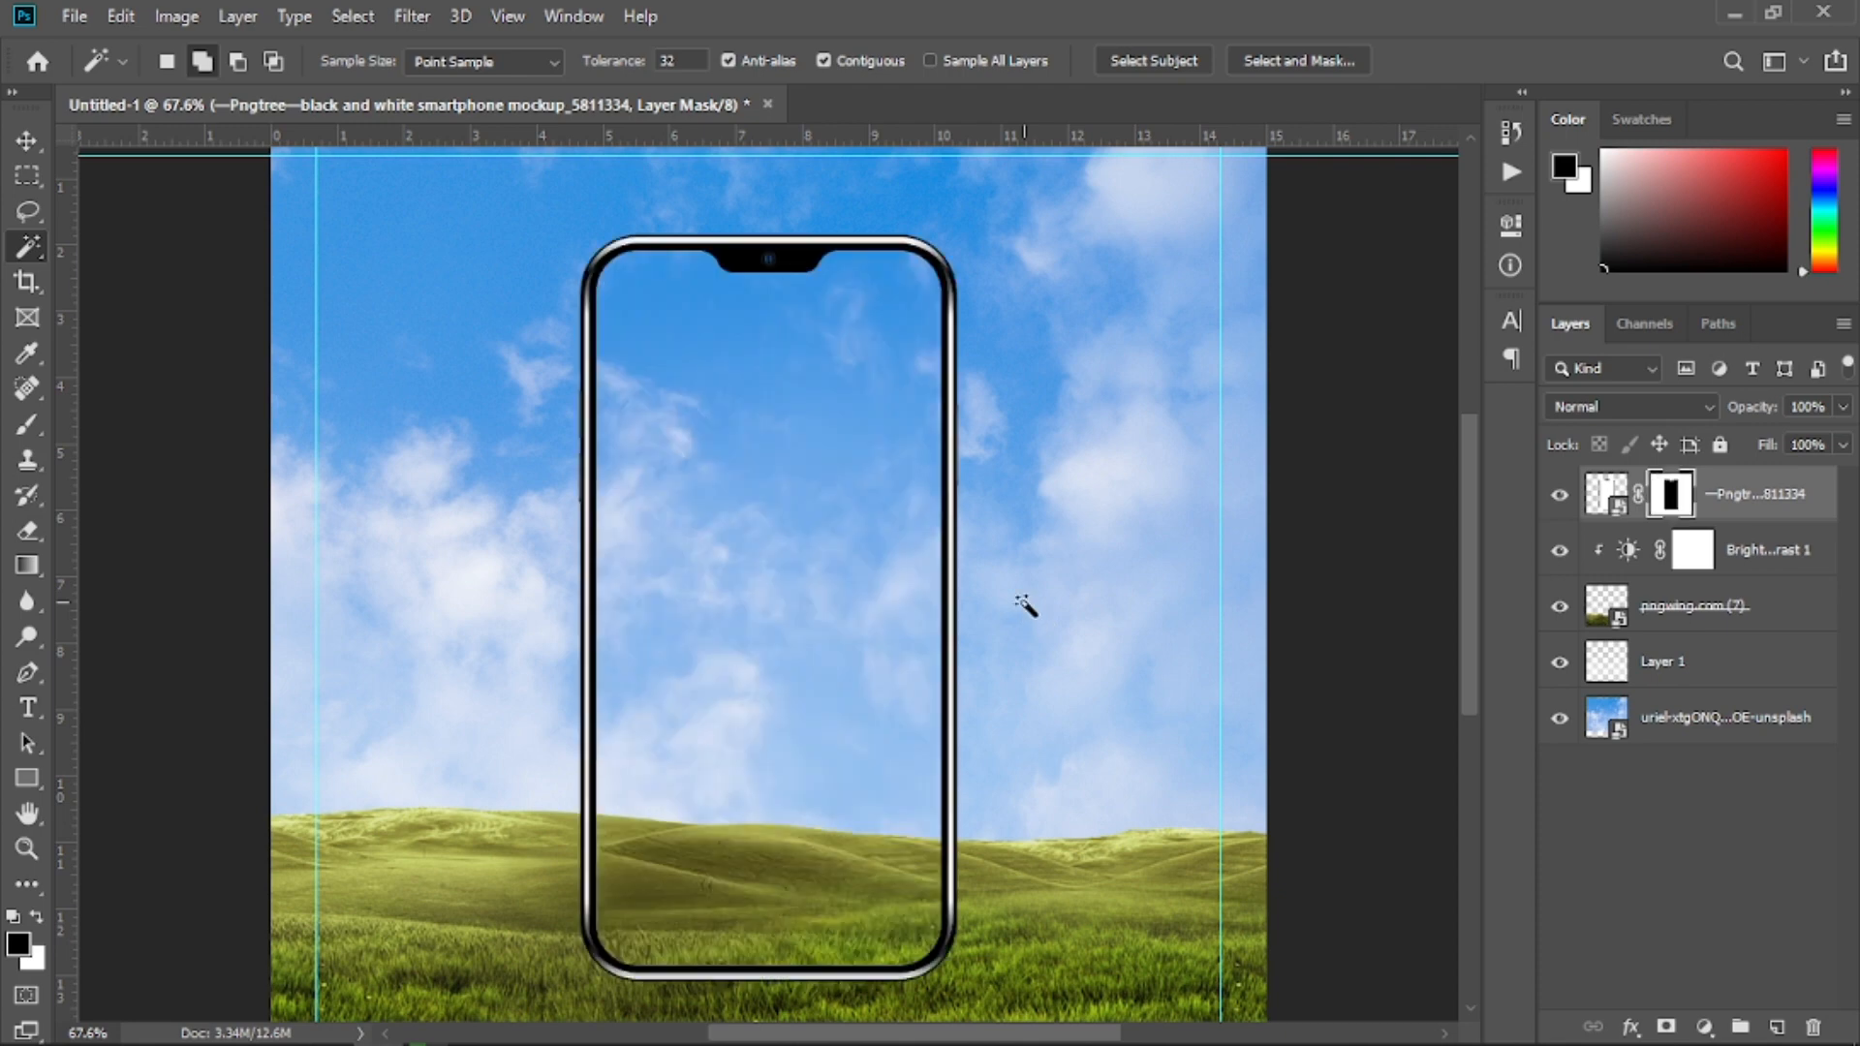
pyautogui.click(21, 145)
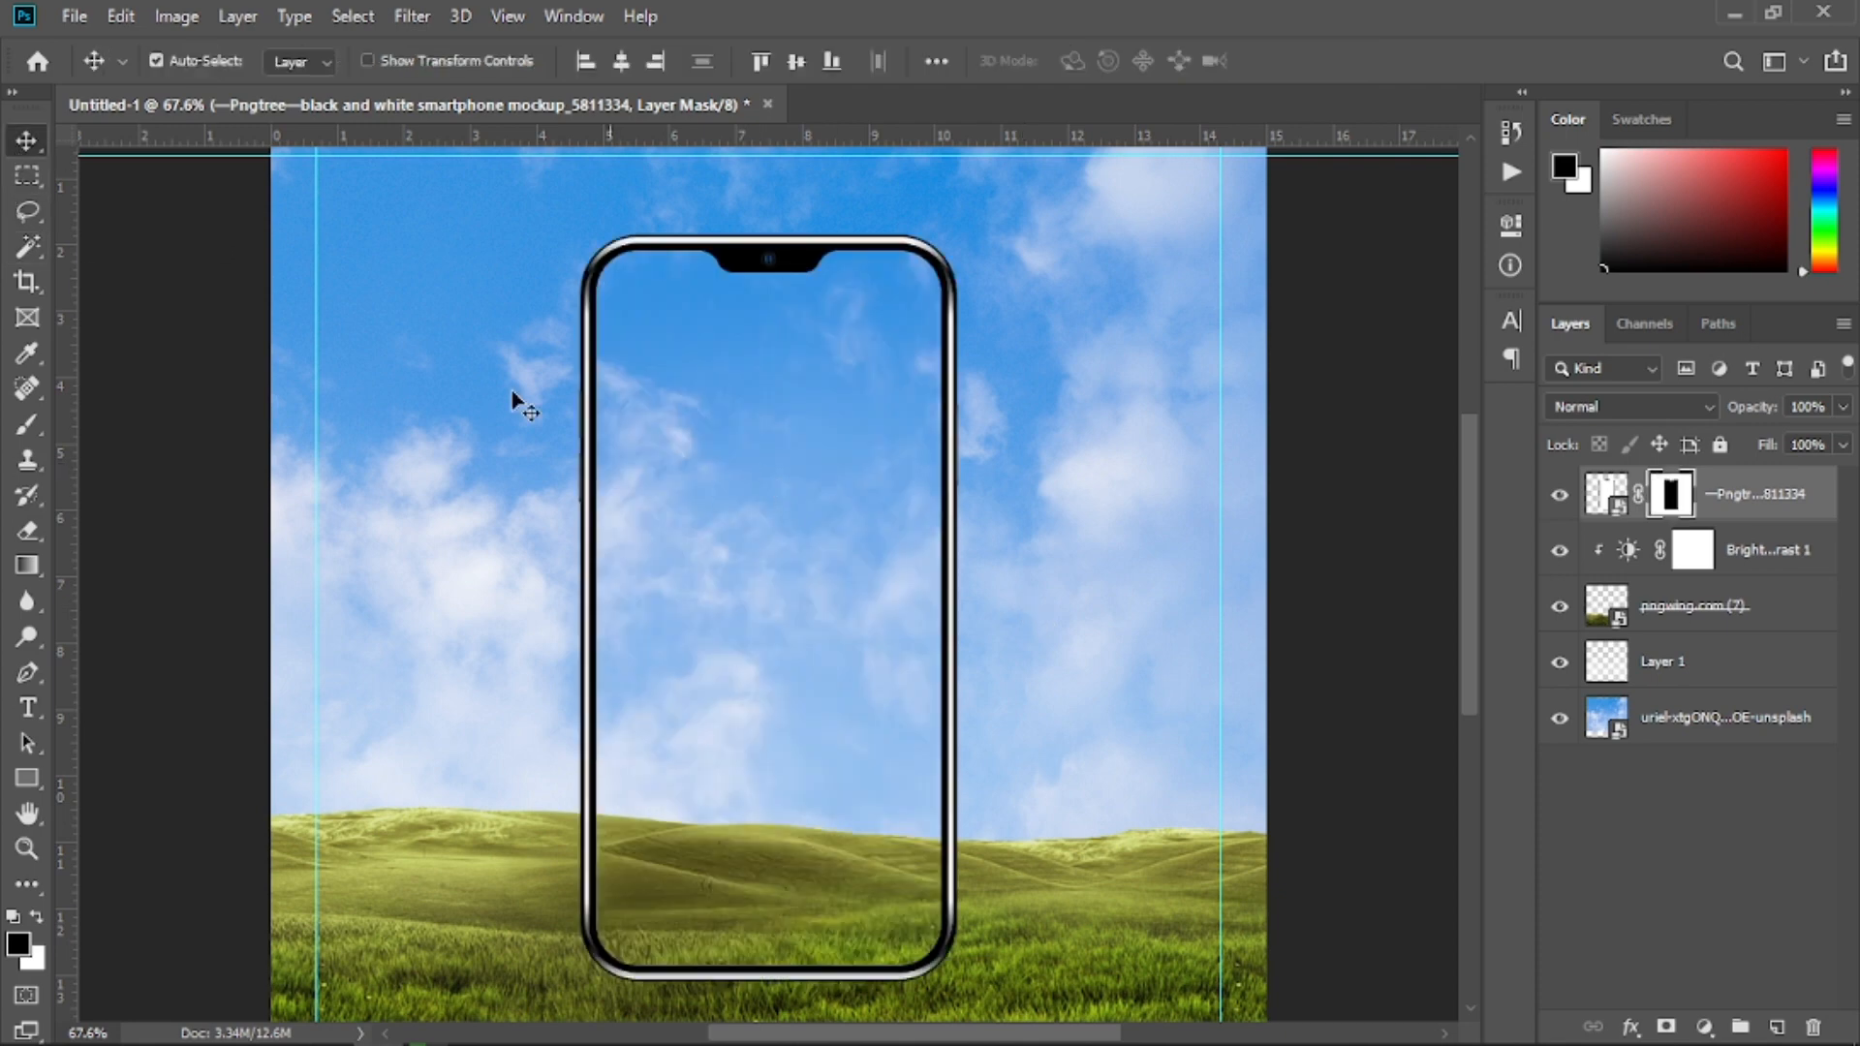
# Place the embedded image confirmationrebound_4x above the smartphone, scale it down slightly, and shift it a little to the left
pyautogui.click(70, 13)
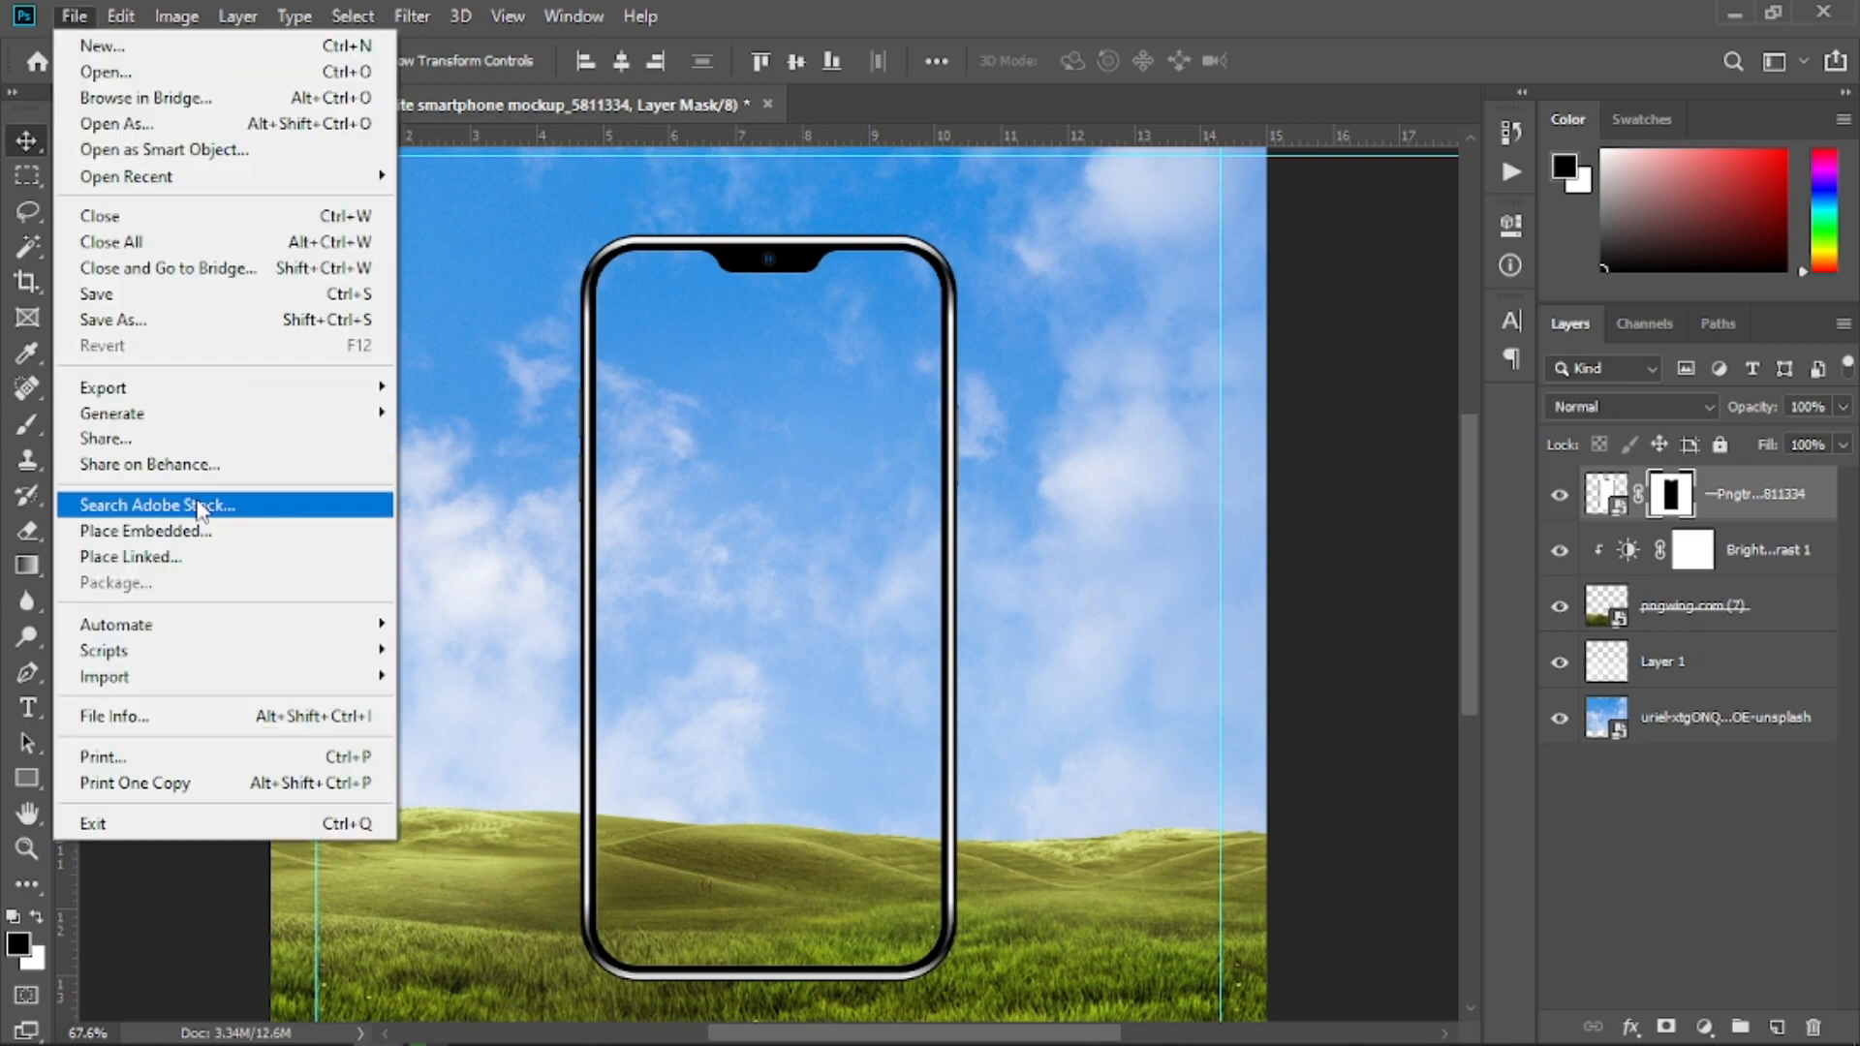
pyautogui.click(199, 532)
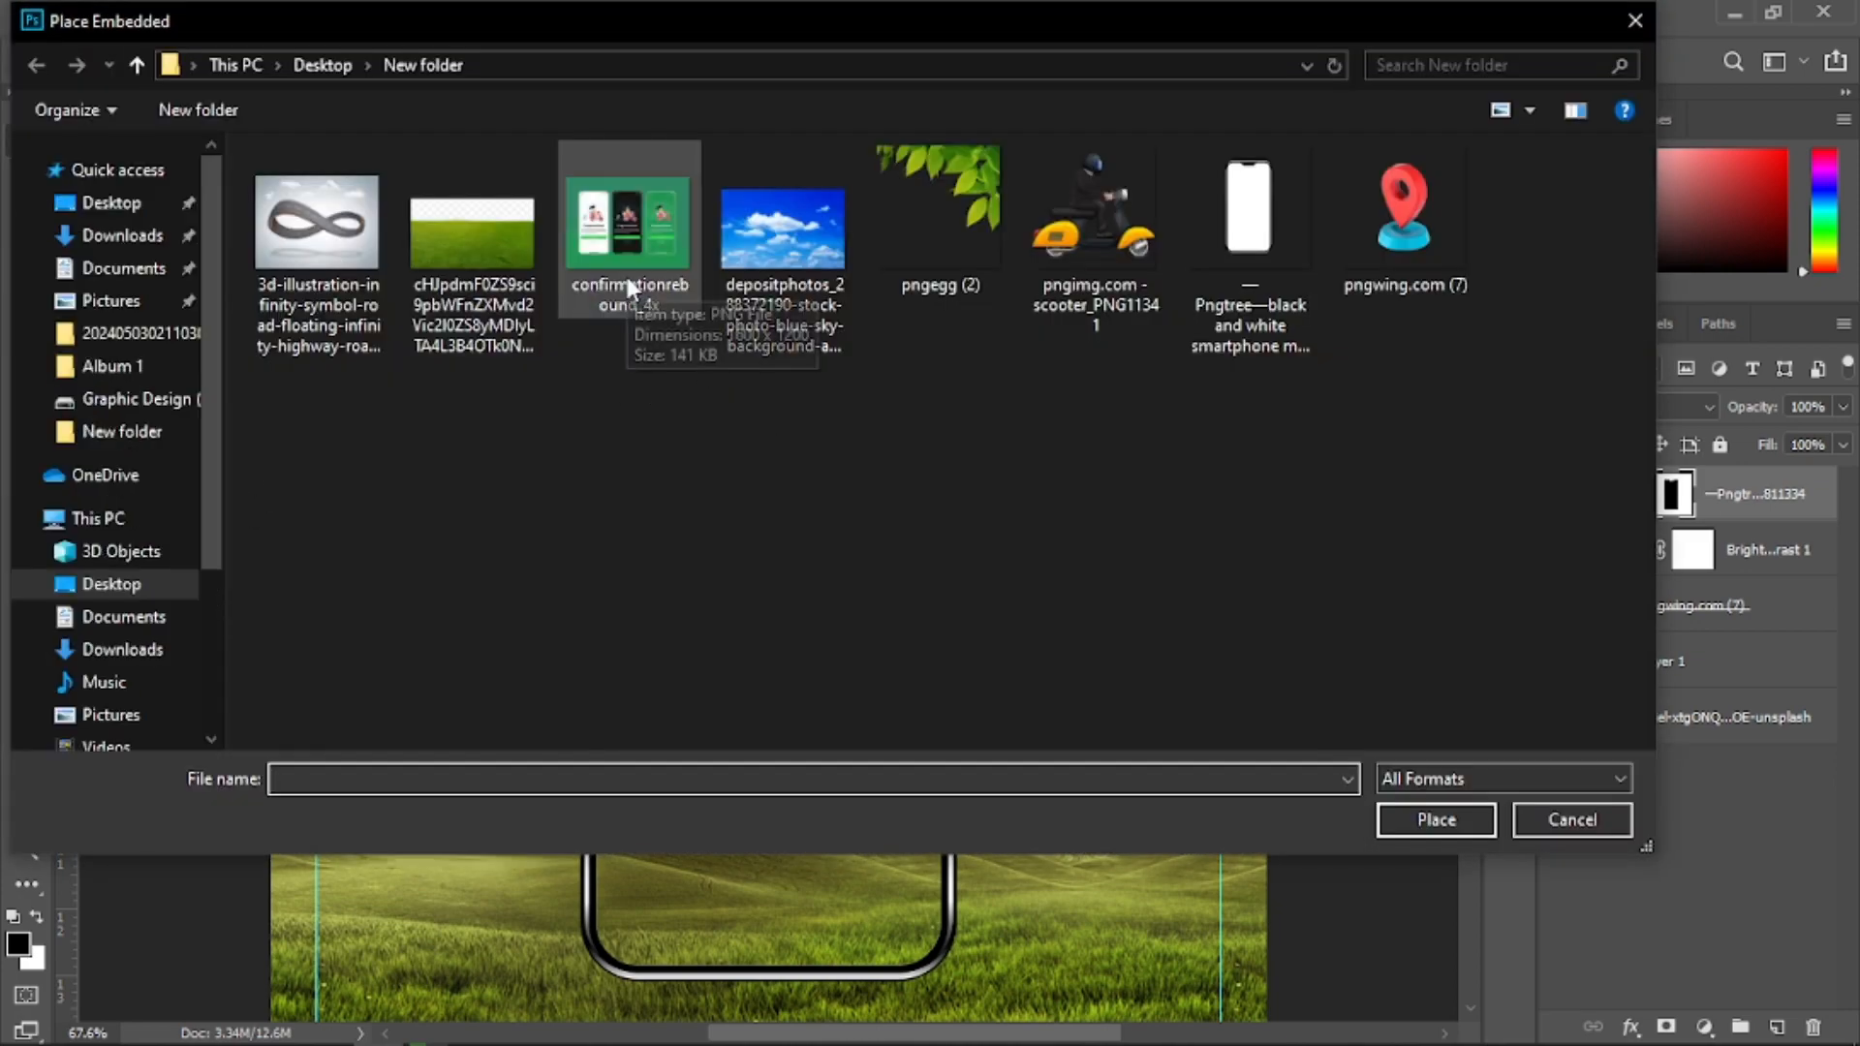
pyautogui.doubleClick(628, 284)
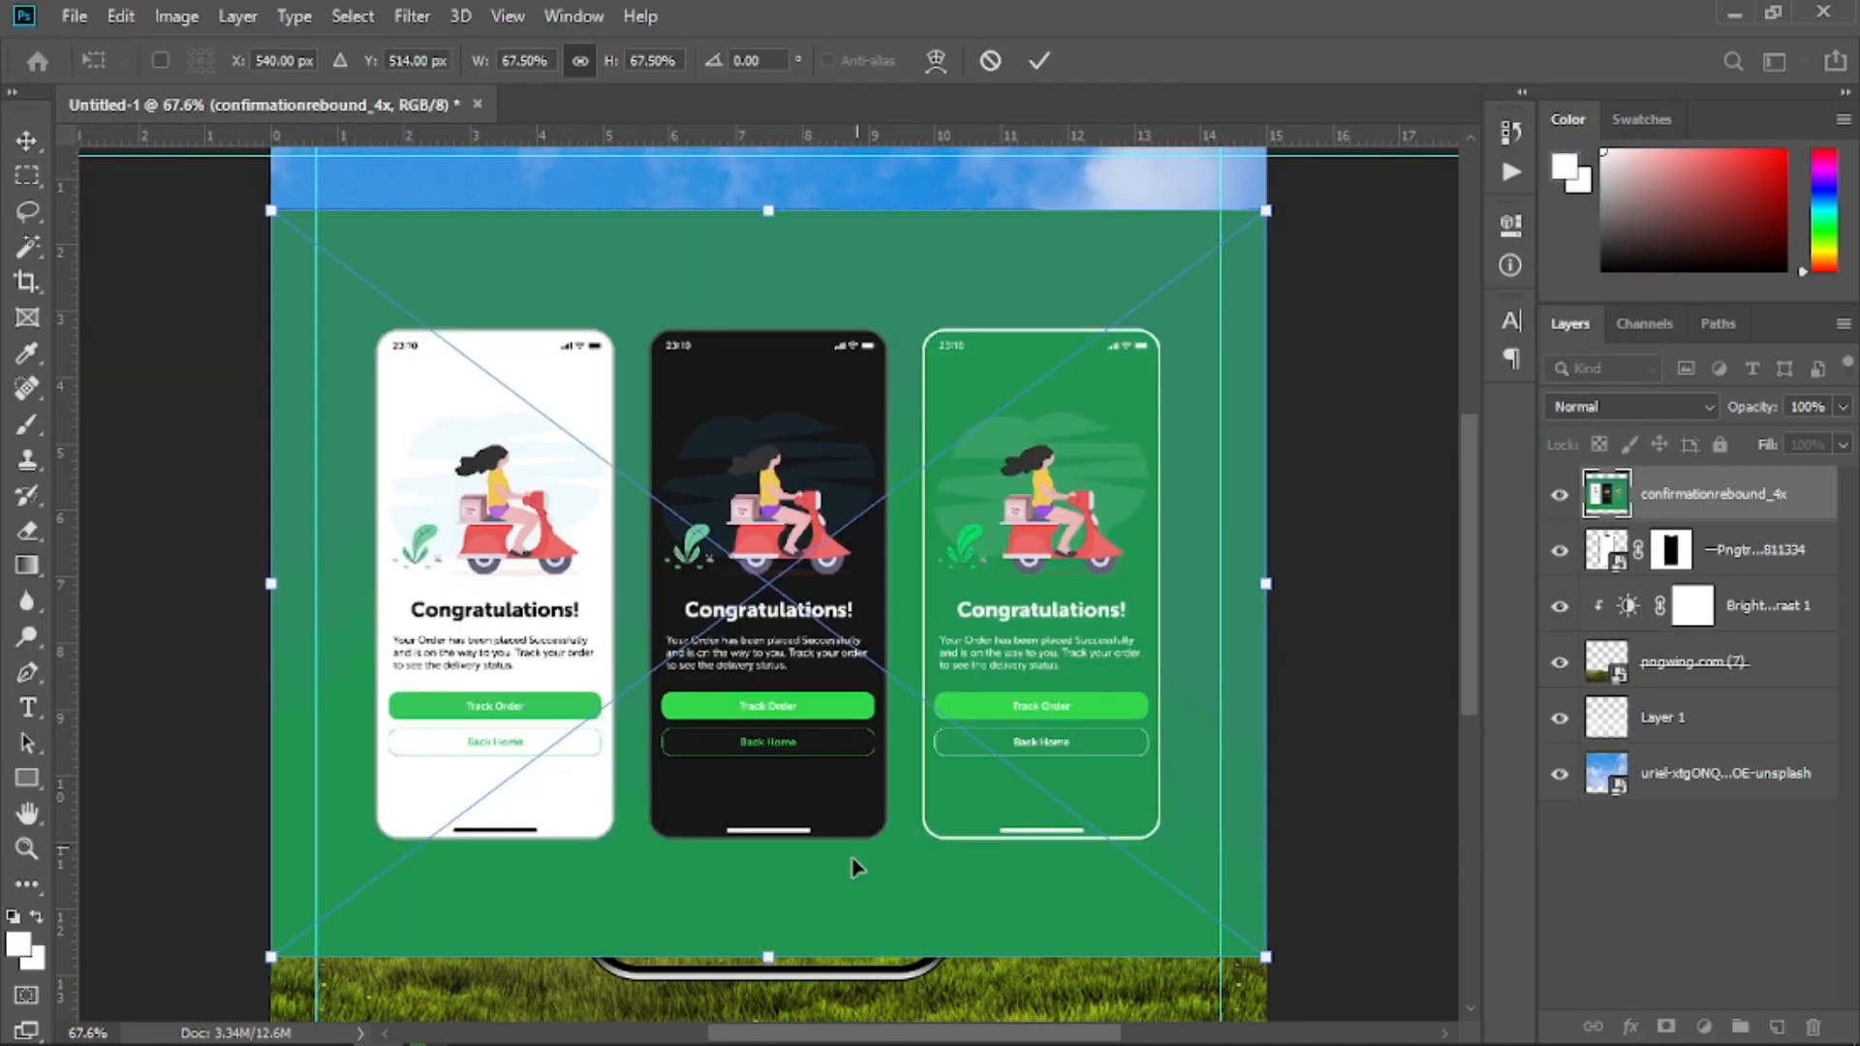
pyautogui.moveTo(783, 966); pyautogui.dragTo(780, 883)
pyautogui.click(26, 145)
pyautogui.moveTo(529, 605); pyautogui.dragTo(506, 605)
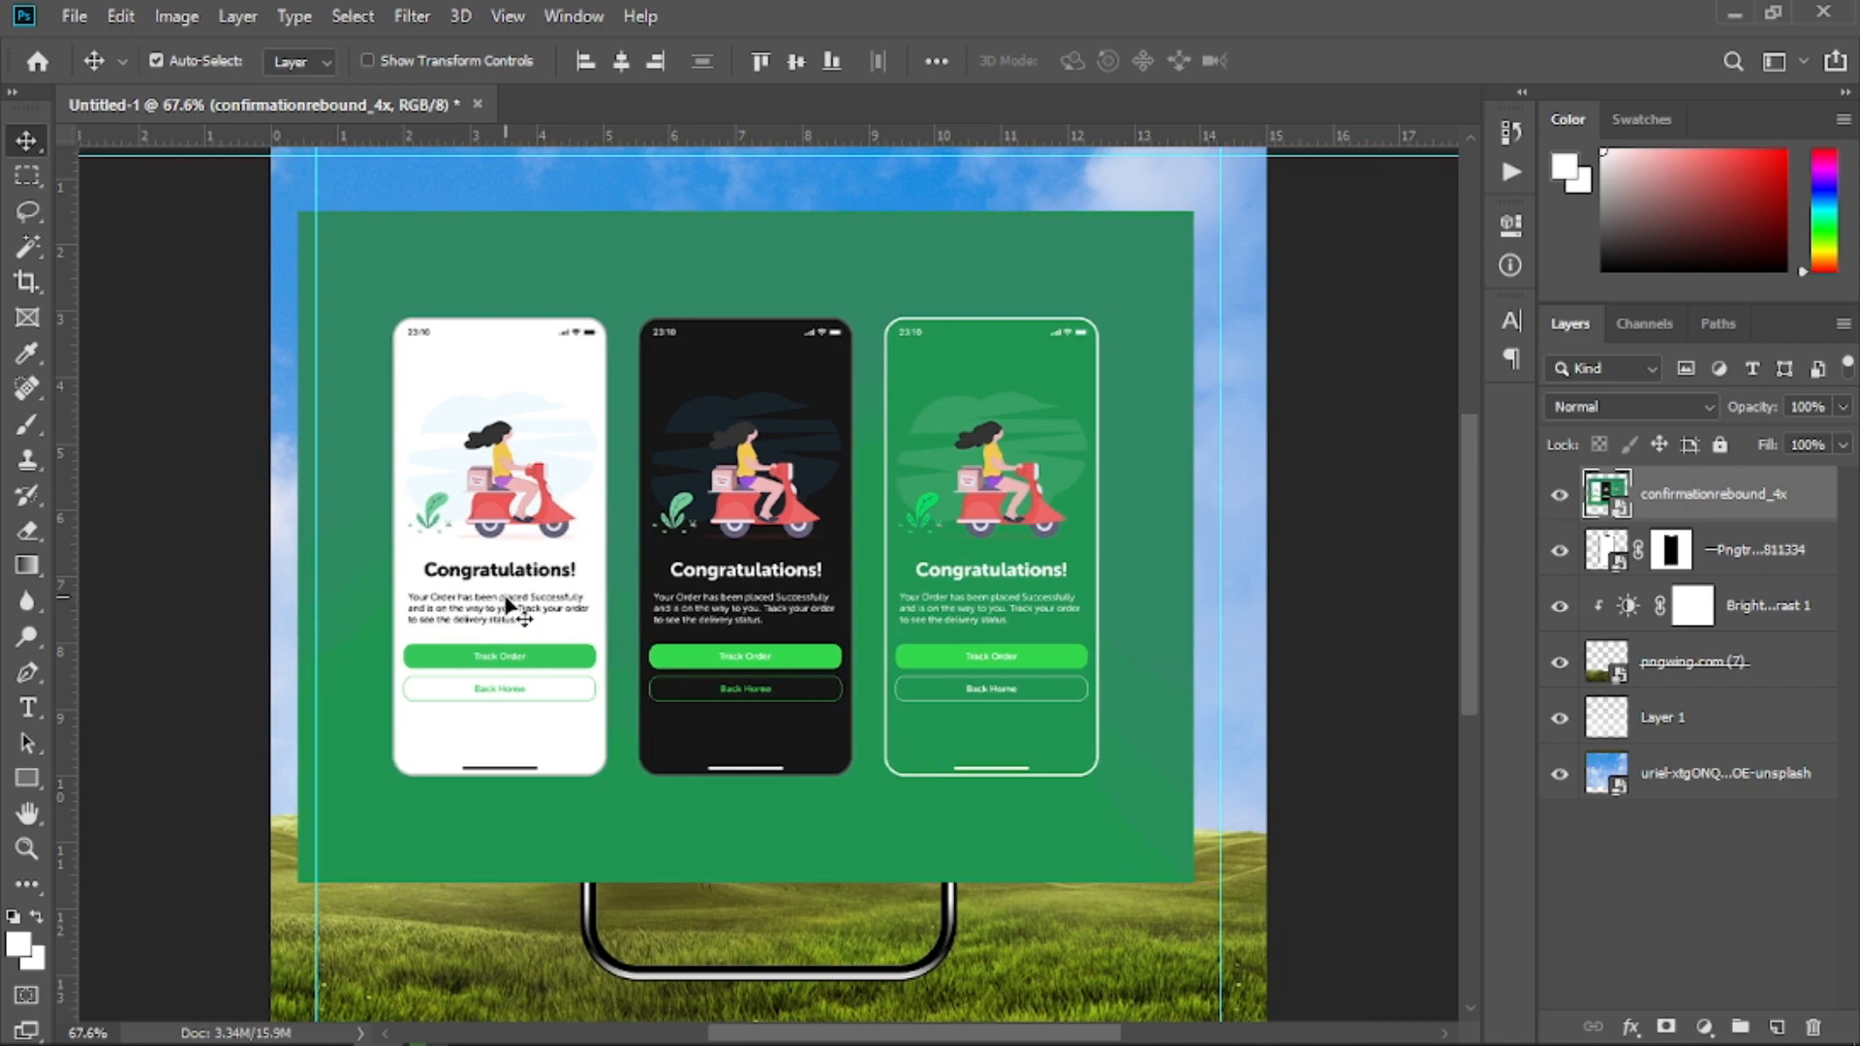
# Select the green background around the three app screens on the confirmationrebound_4x layer with the Magic Wand
pyautogui.click(26, 246)
pyautogui.click(126, 275)
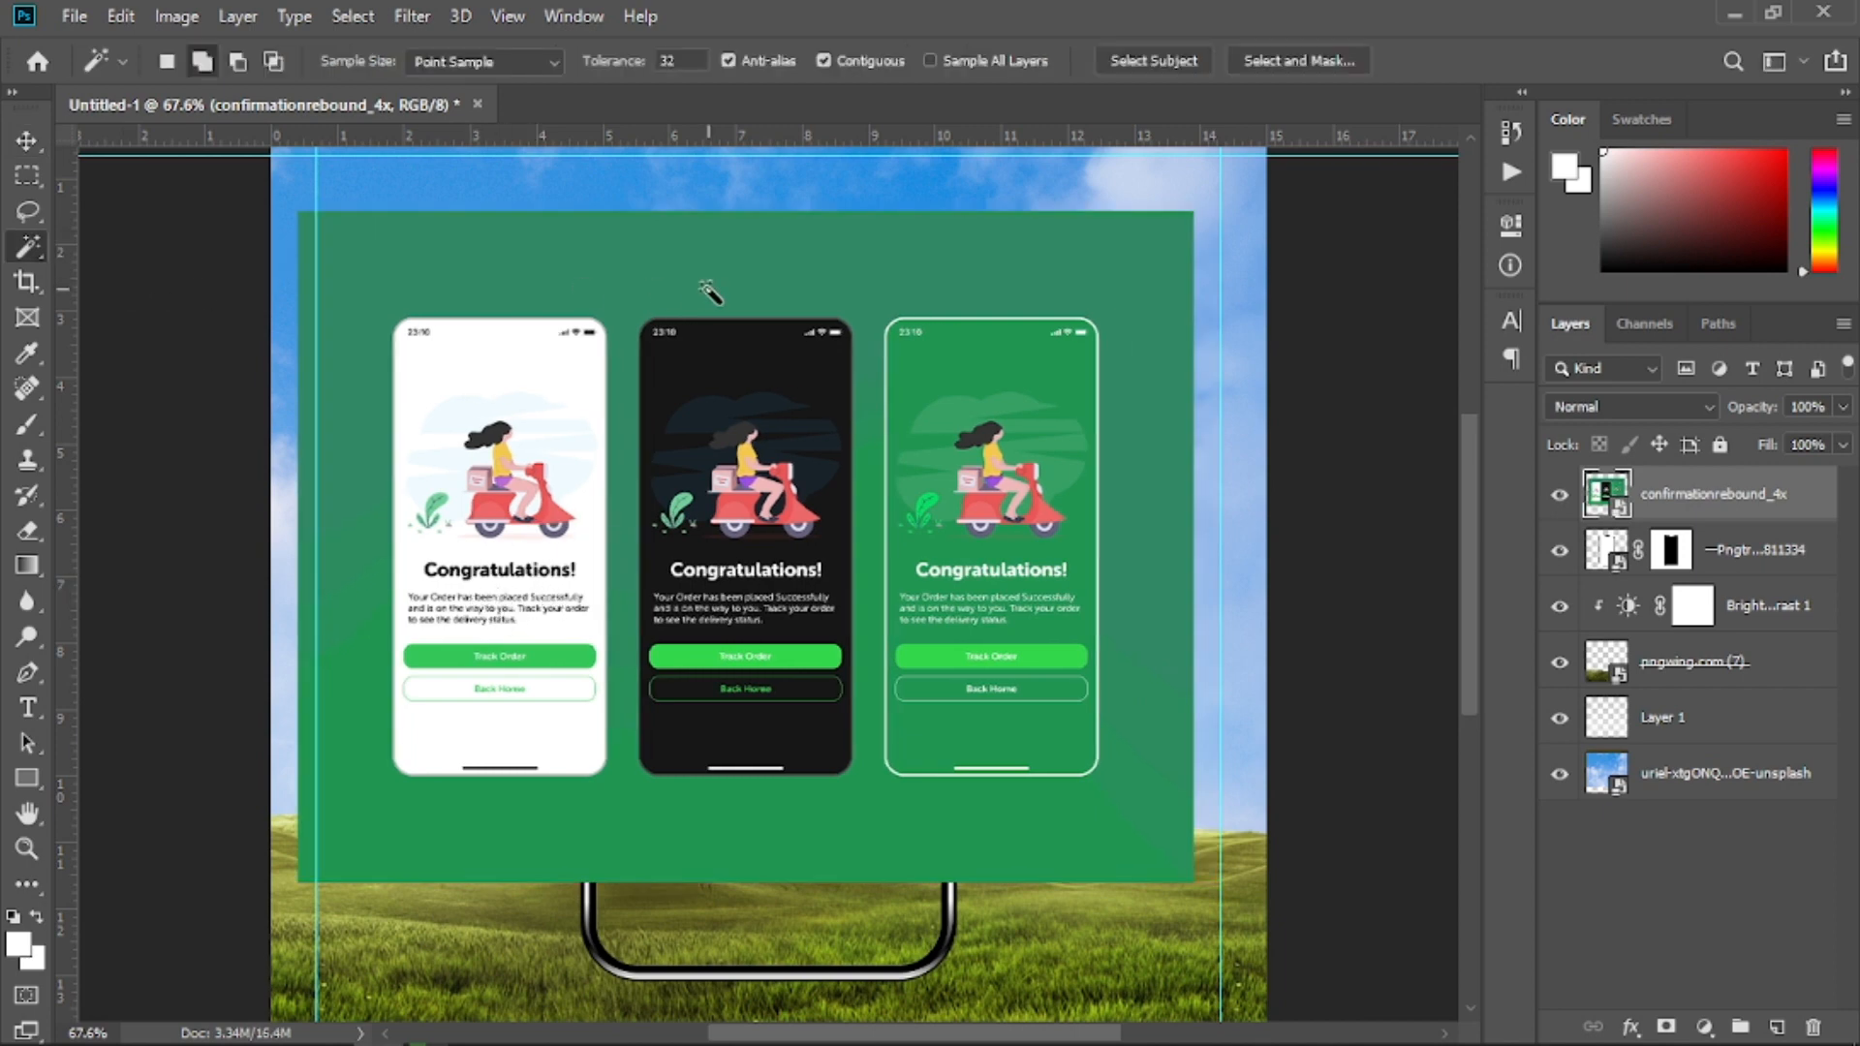
pyautogui.click(707, 289)
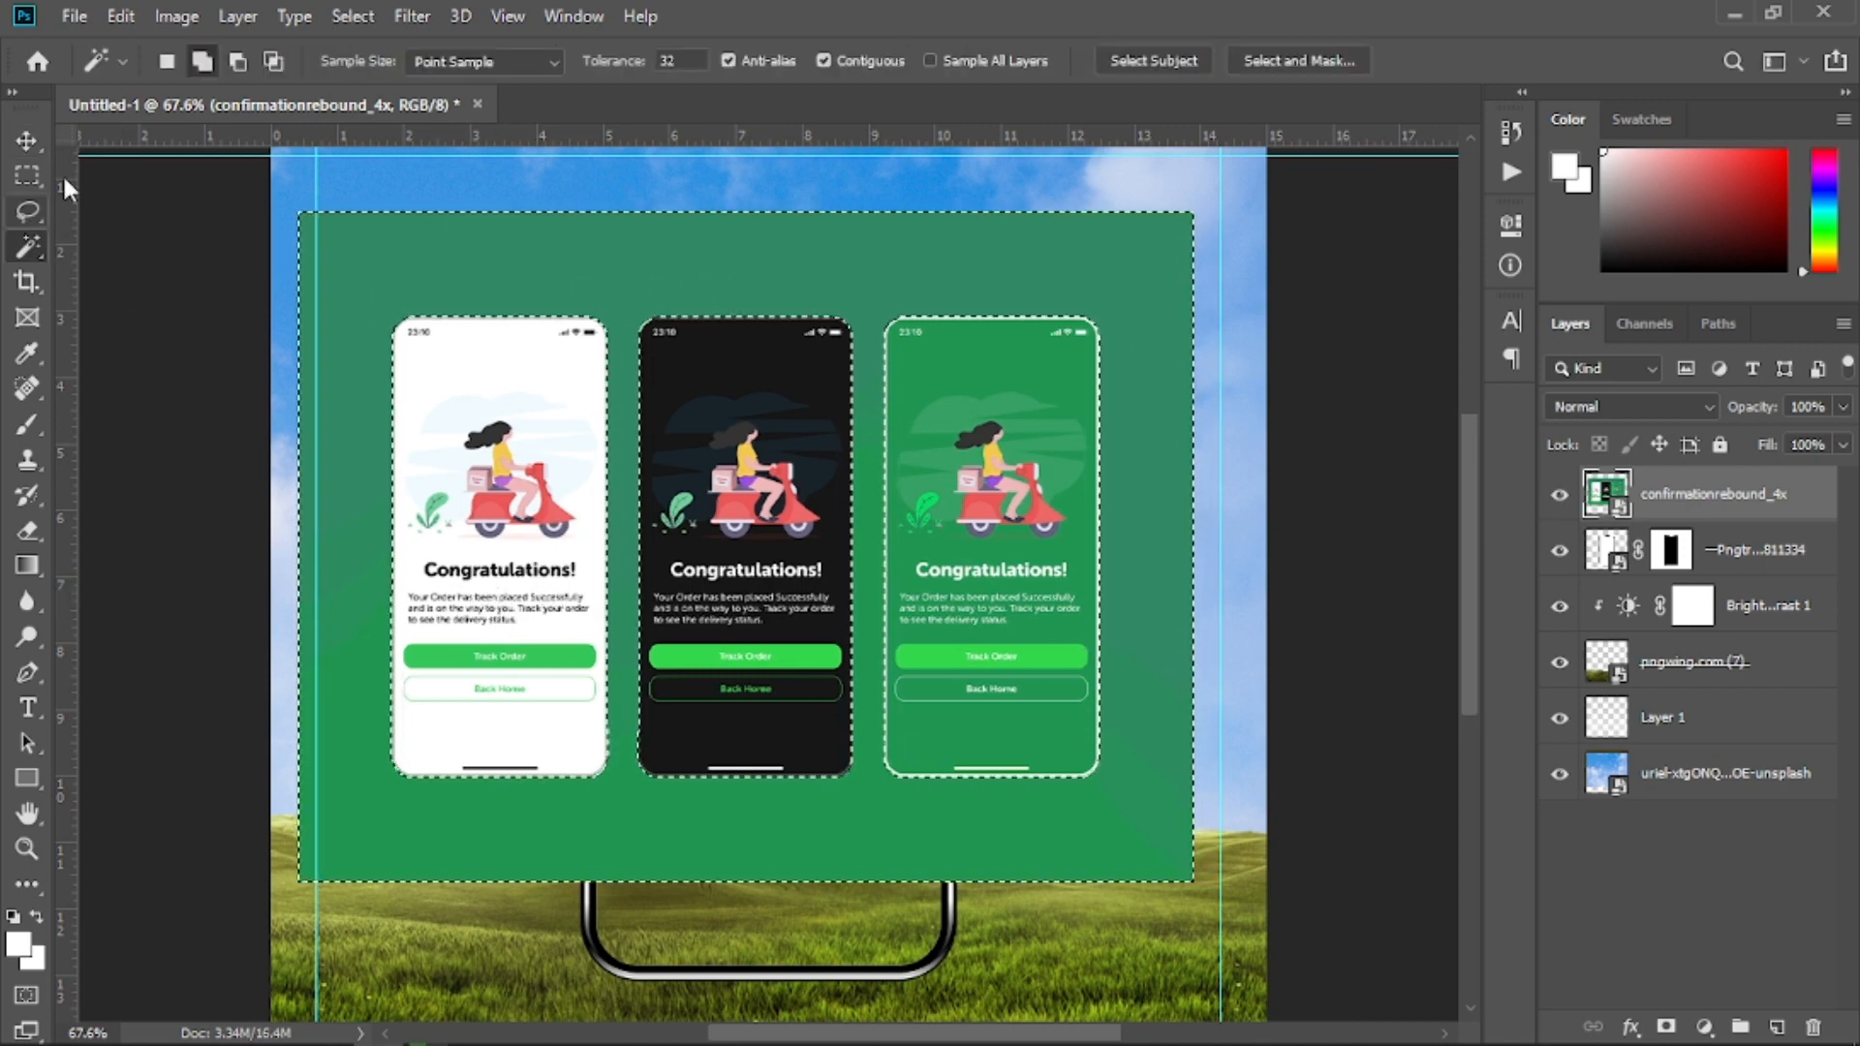
# Add the black and green app screens to the selection with the Rectangular Marquee, and apply it as an inverted layer mask isolating the white screen
pyautogui.click(38, 178)
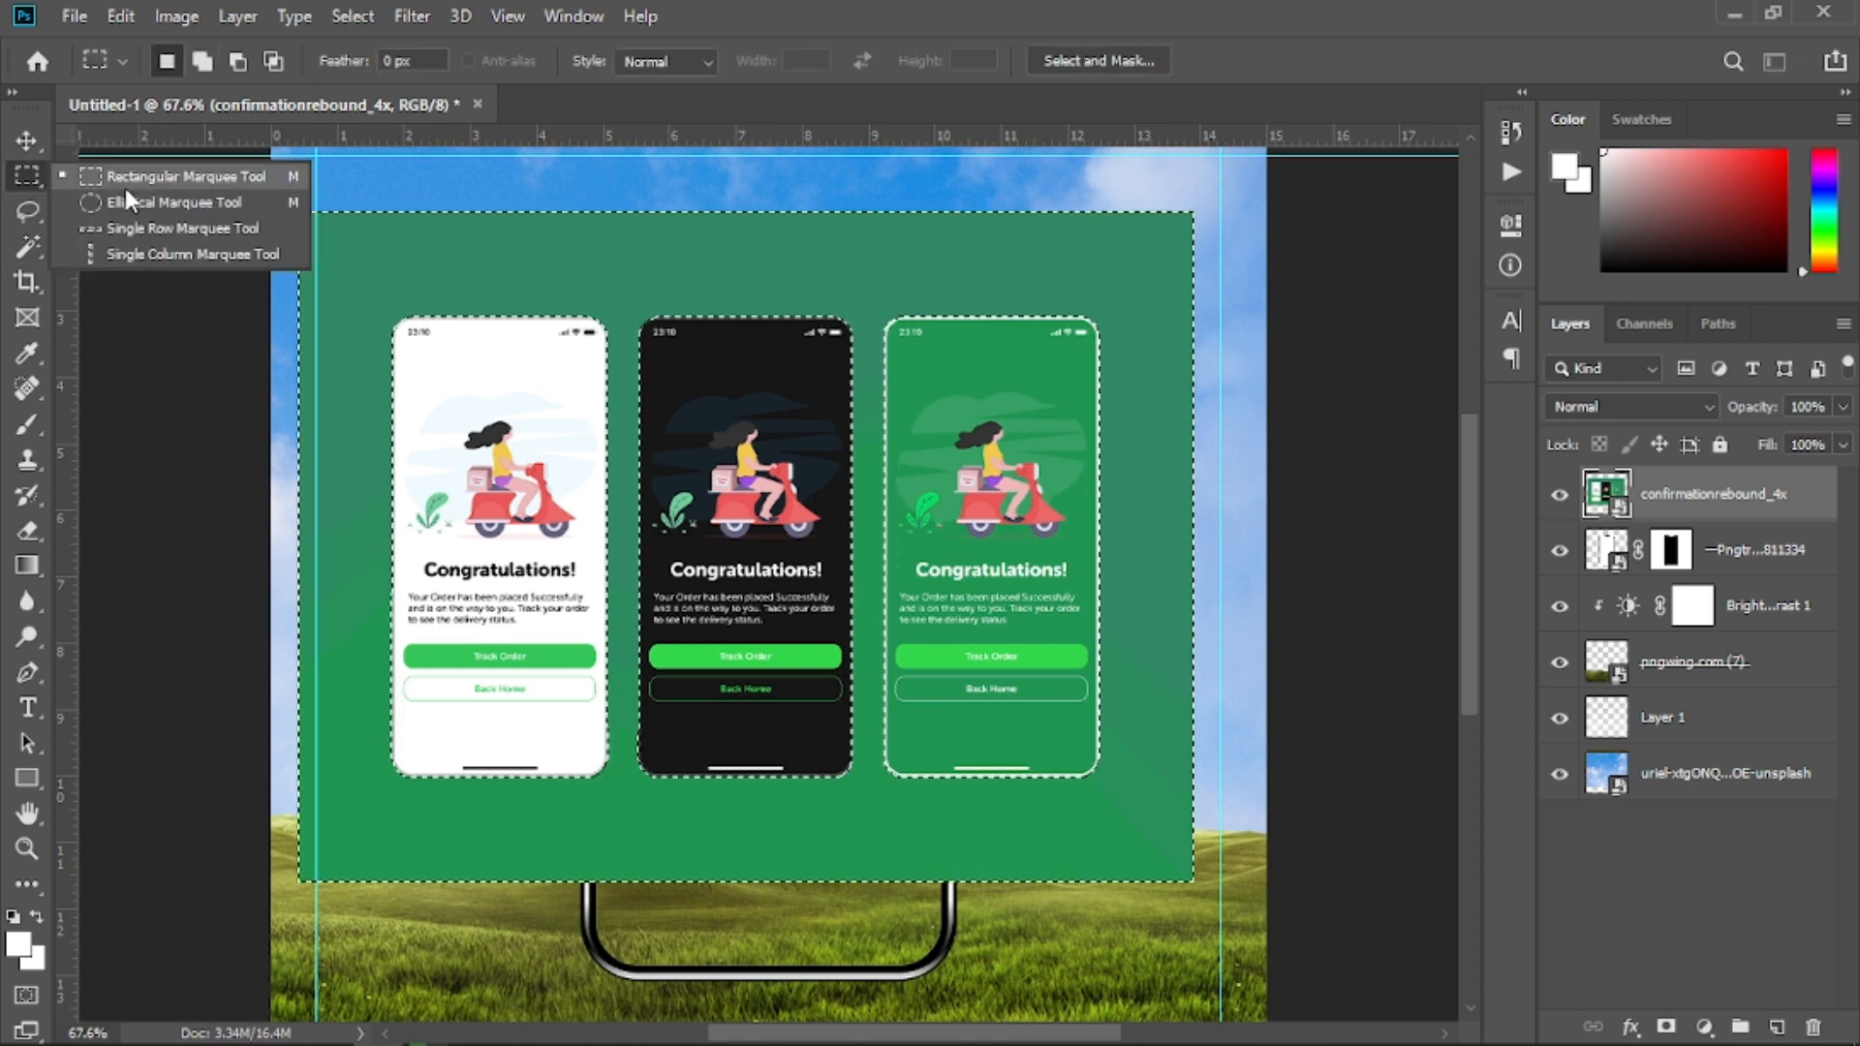
pyautogui.click(125, 188)
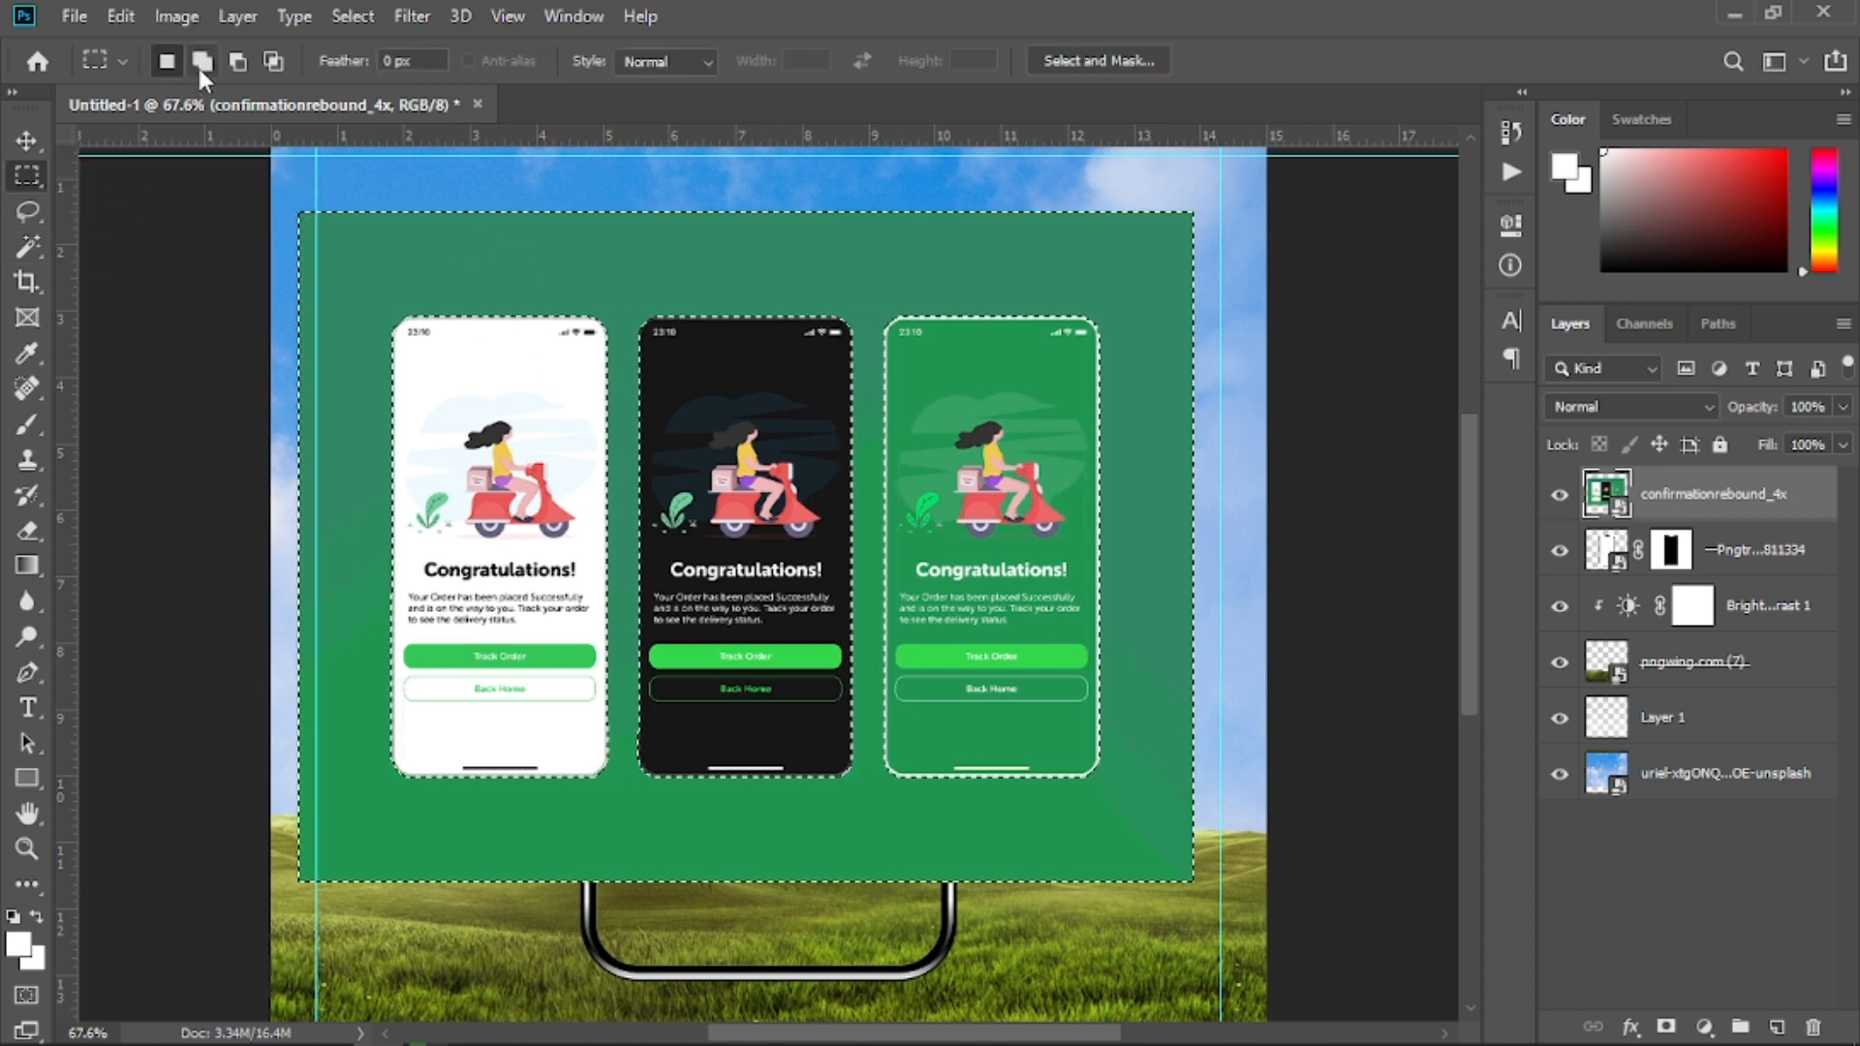
pyautogui.click(200, 66)
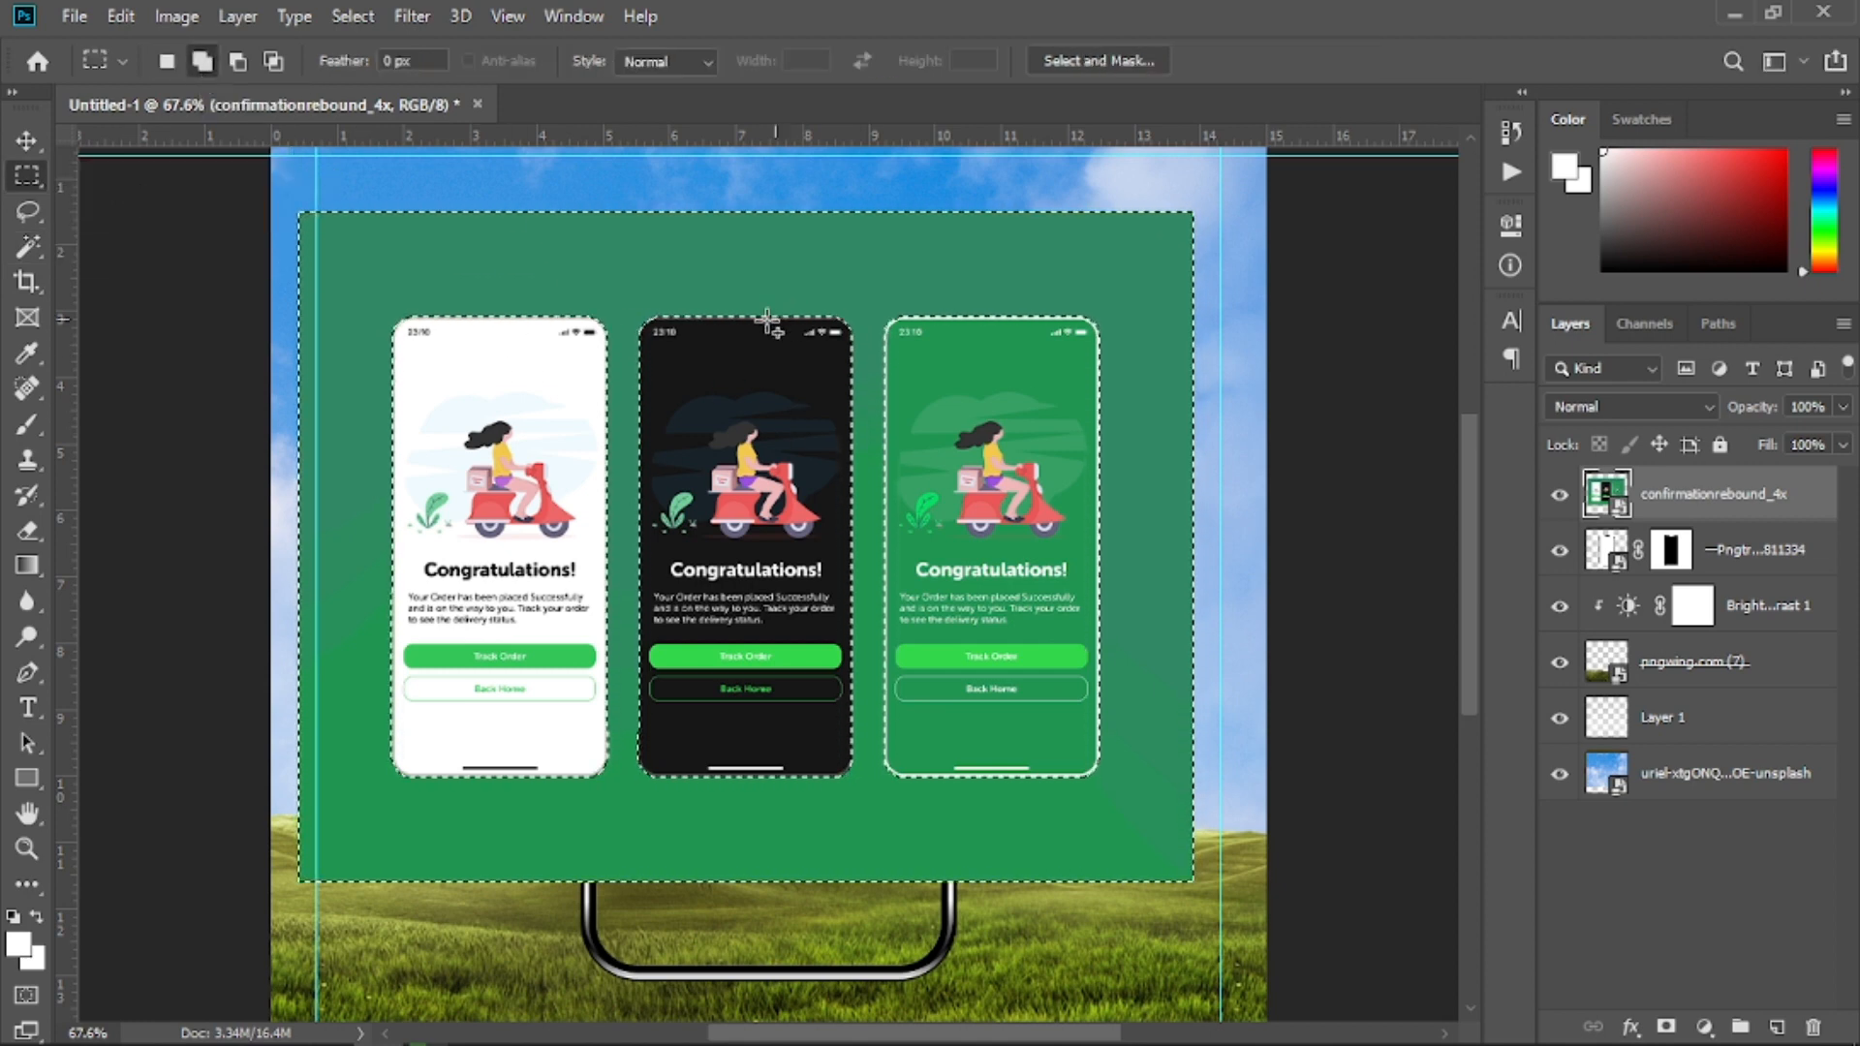
pyautogui.moveTo(632, 287); pyautogui.dragTo(1139, 841)
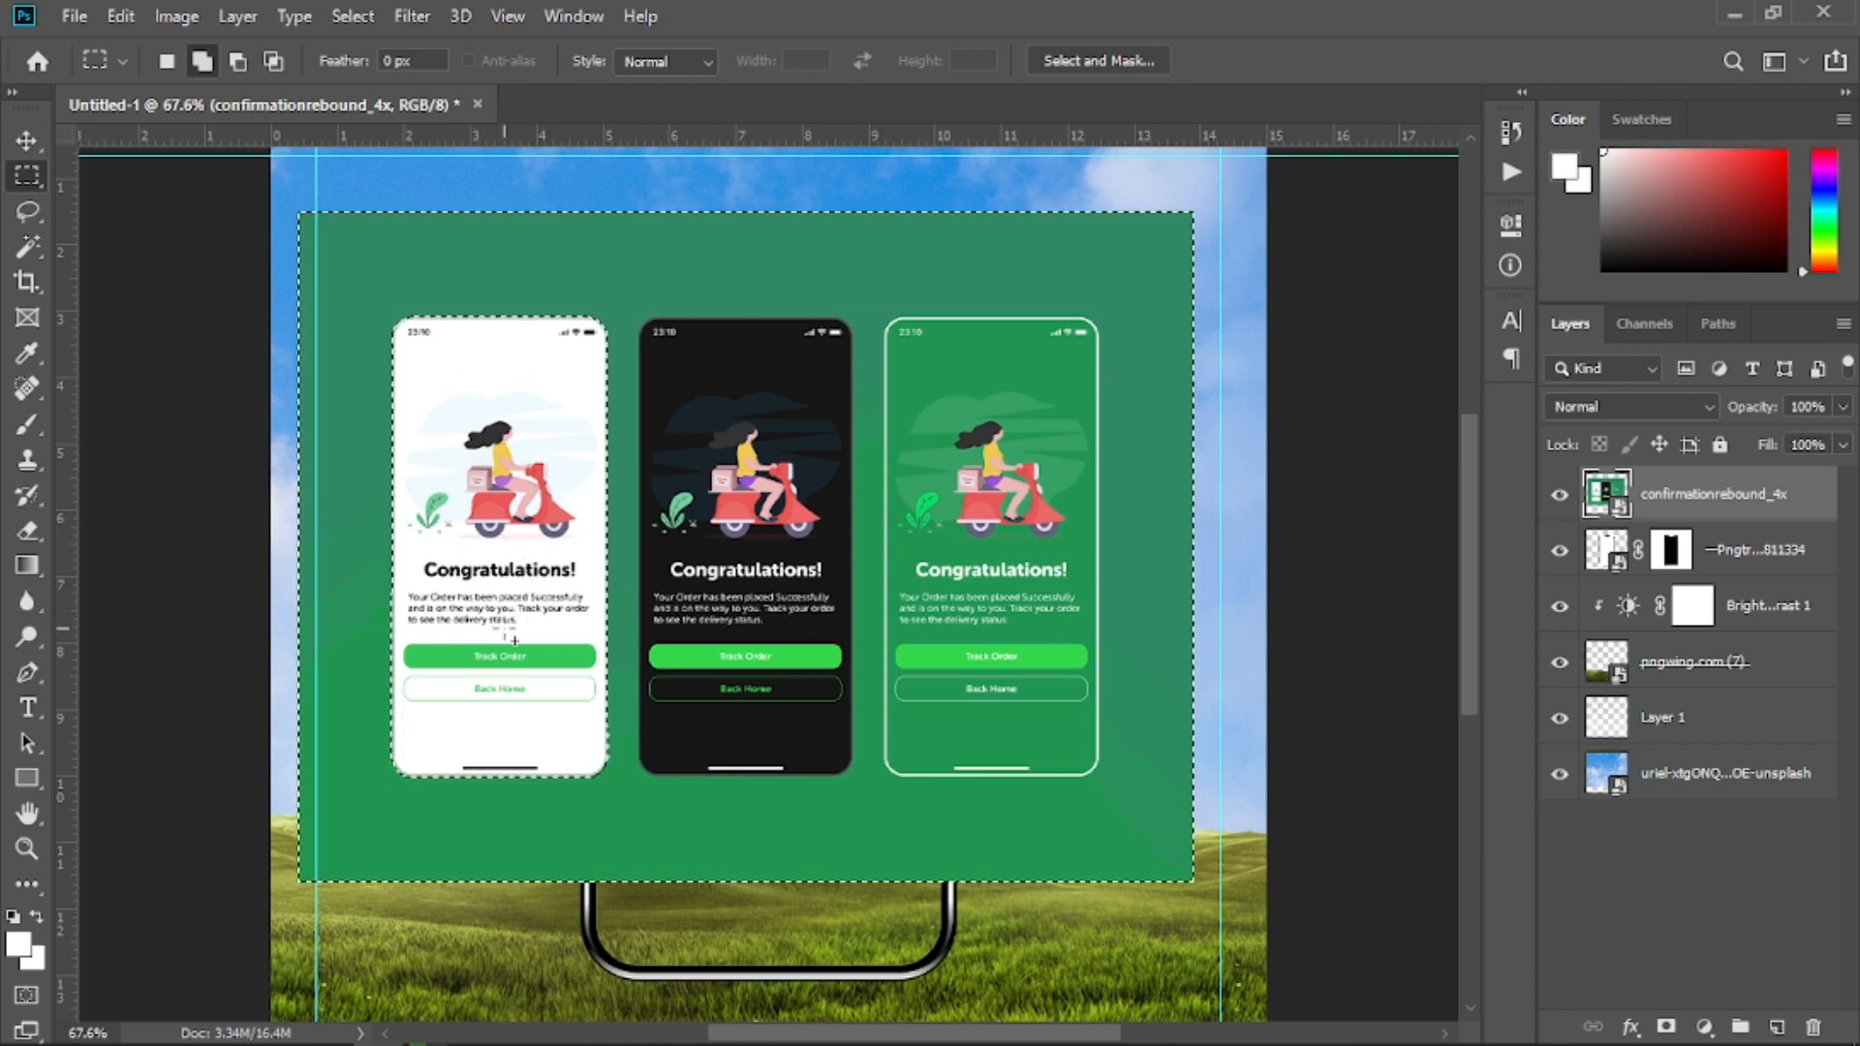
pyautogui.click(1666, 1026)
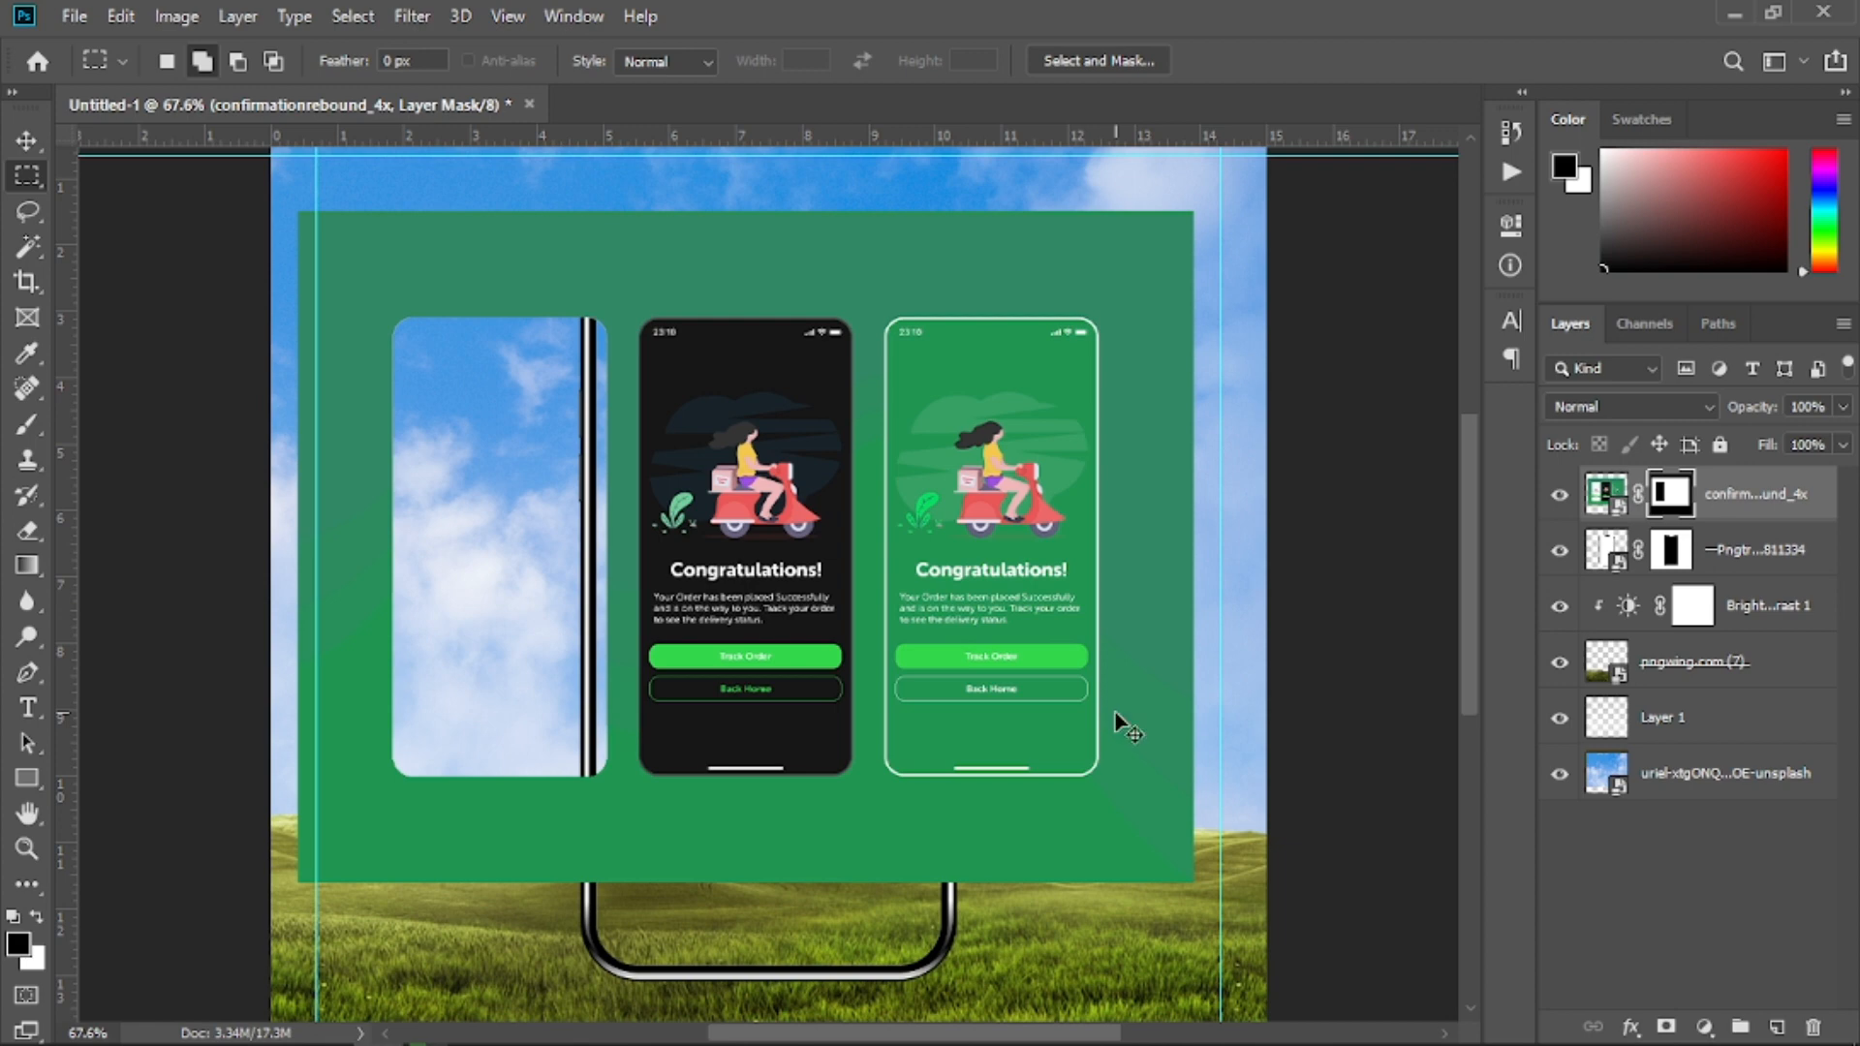
pyautogui.hotkey('ctrl', 'i')
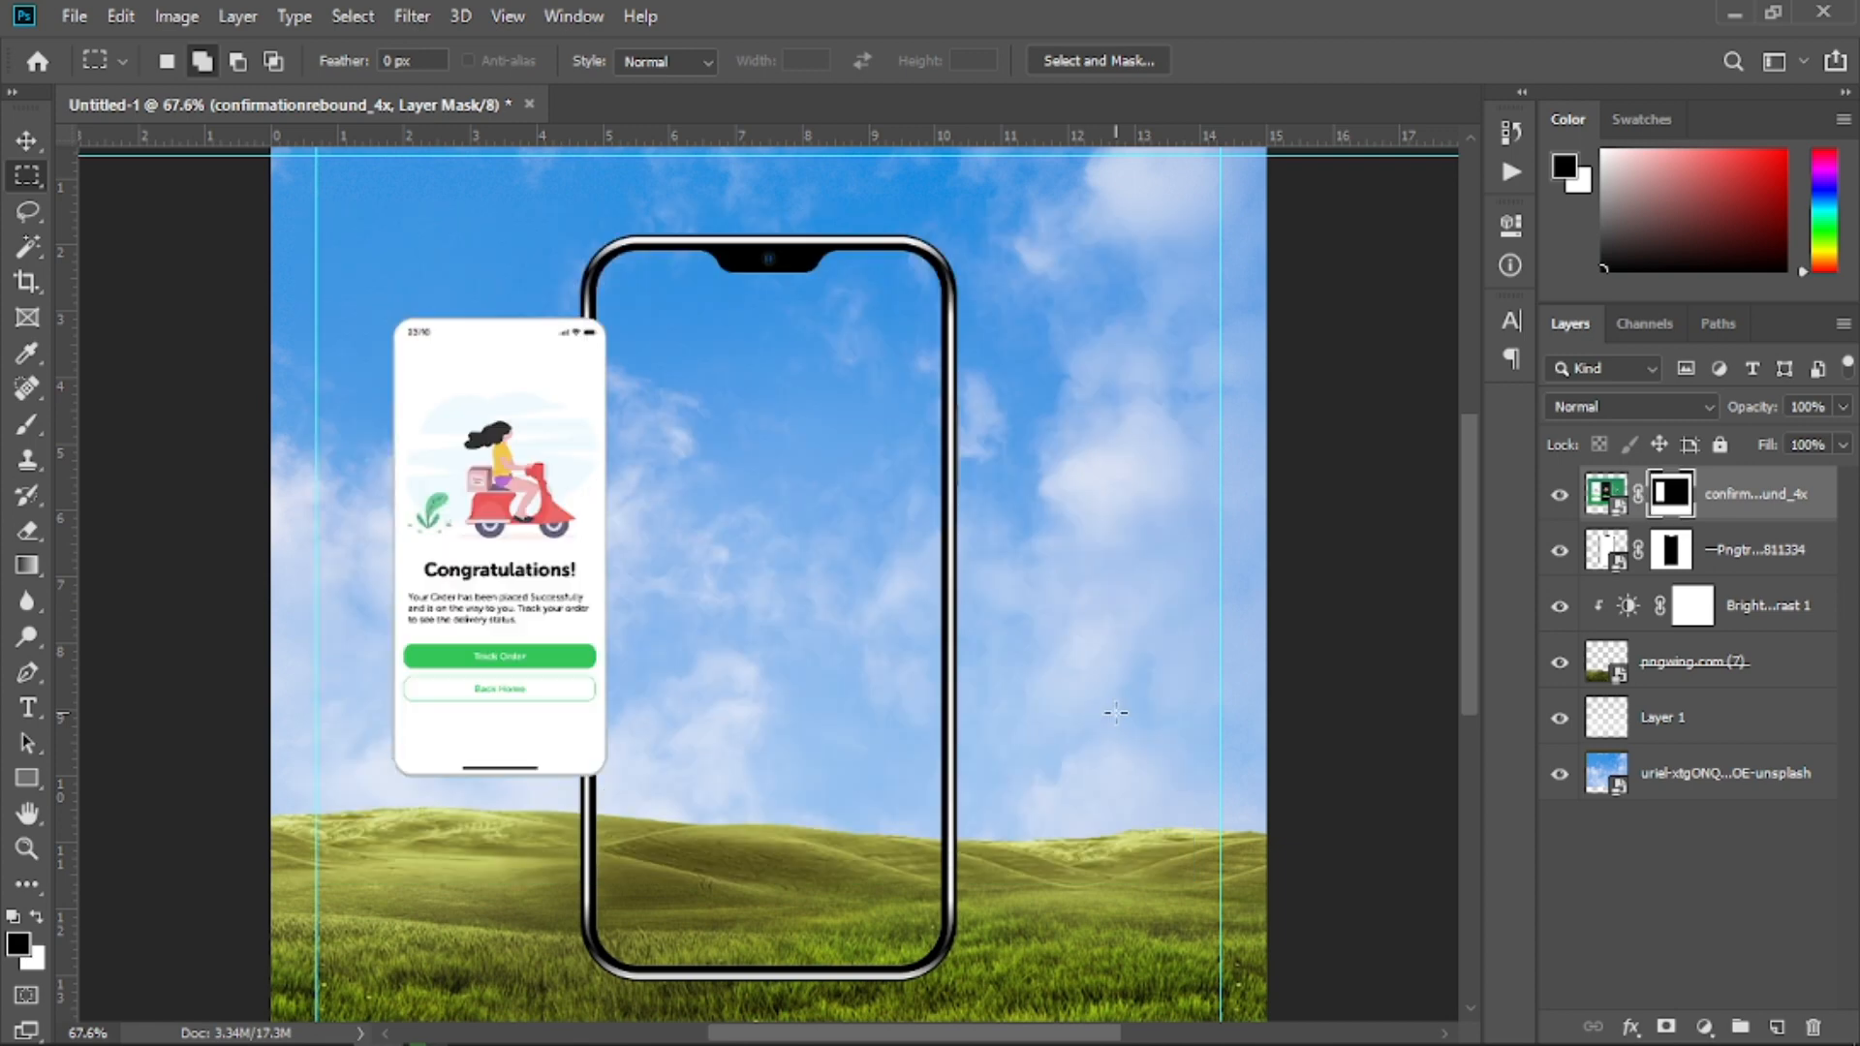
# Enlarge the masked white app screen proportionally and position it inside the smartphone frame
pyautogui.click(26, 141)
pyautogui.hotkey('ctrl', 't')
pyautogui.moveTo(1194, 547); pyautogui.dragTo(1696, 594)
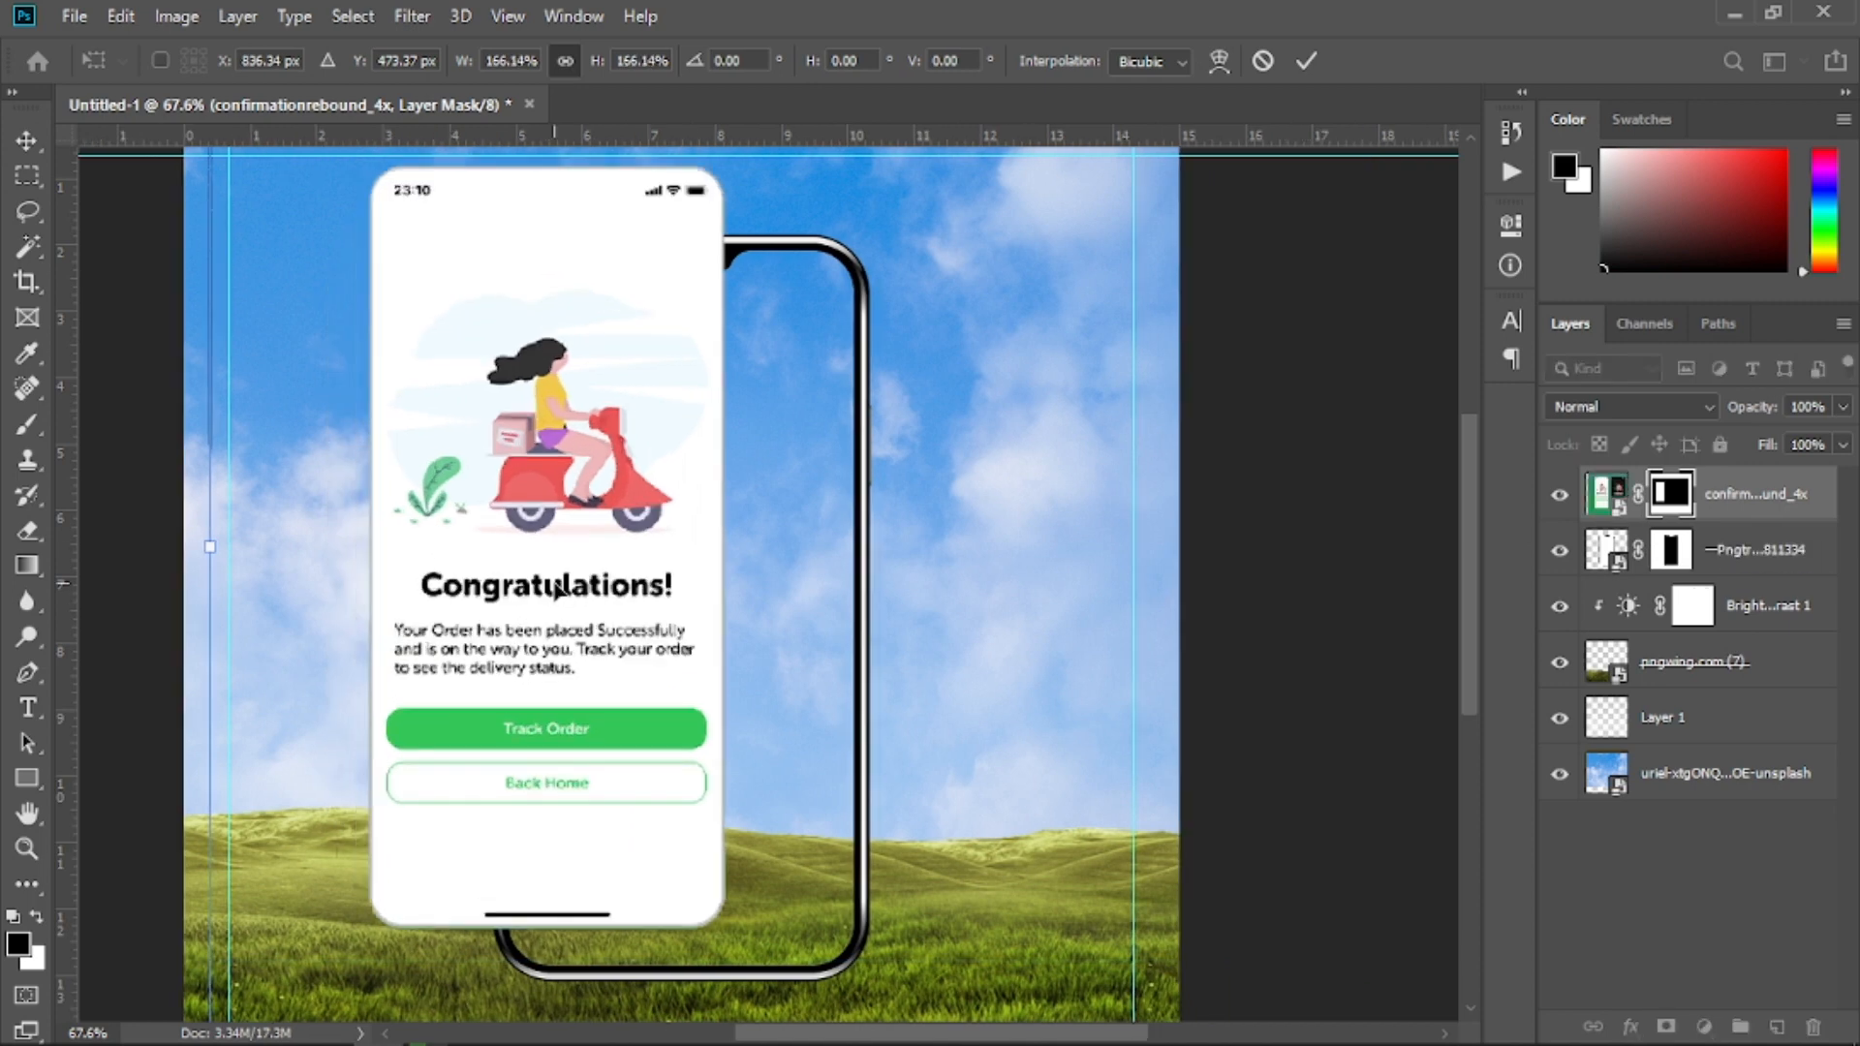
pyautogui.moveTo(556, 585); pyautogui.dragTo(692, 671)
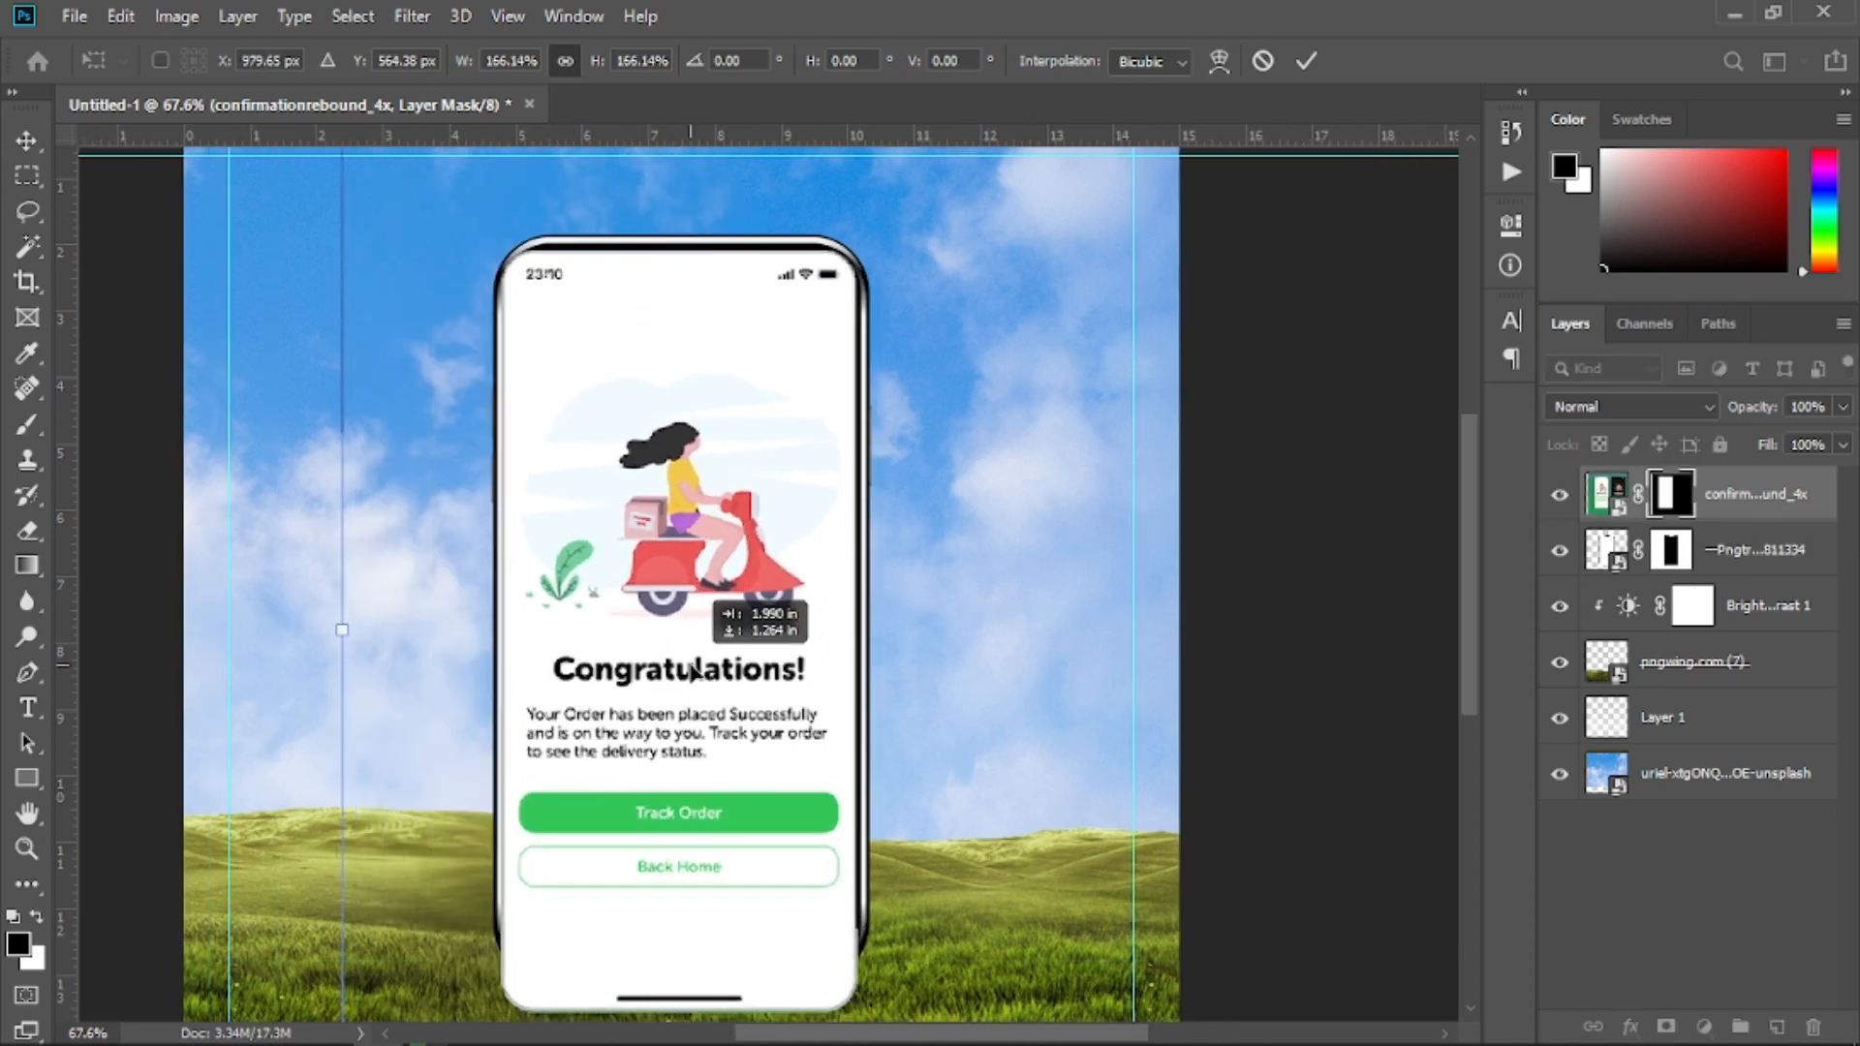
pyautogui.moveTo(345, 630); pyautogui.dragTo(476, 629)
pyautogui.moveTo(761, 692); pyautogui.dragTo(677, 686)
pyautogui.press('Return')
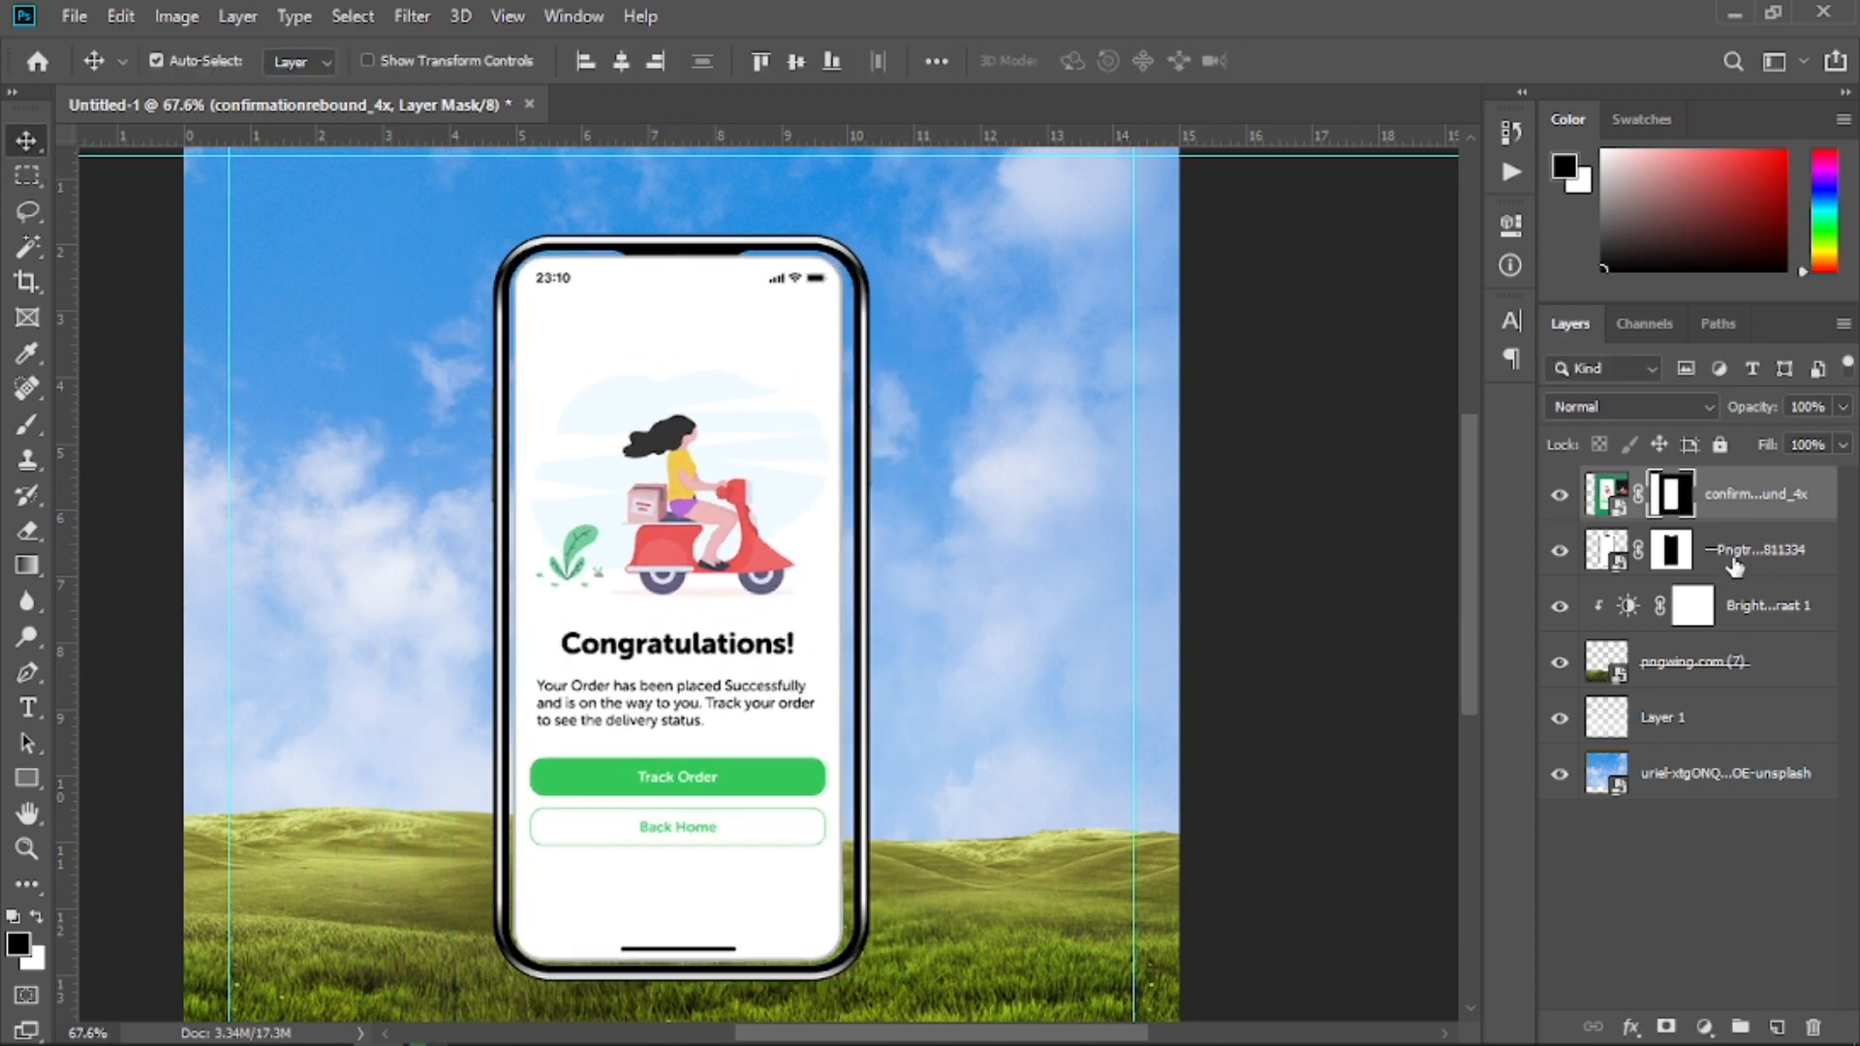
# Convert the masked smartphone mockup layer to a smart object
pyautogui.click(1734, 554)
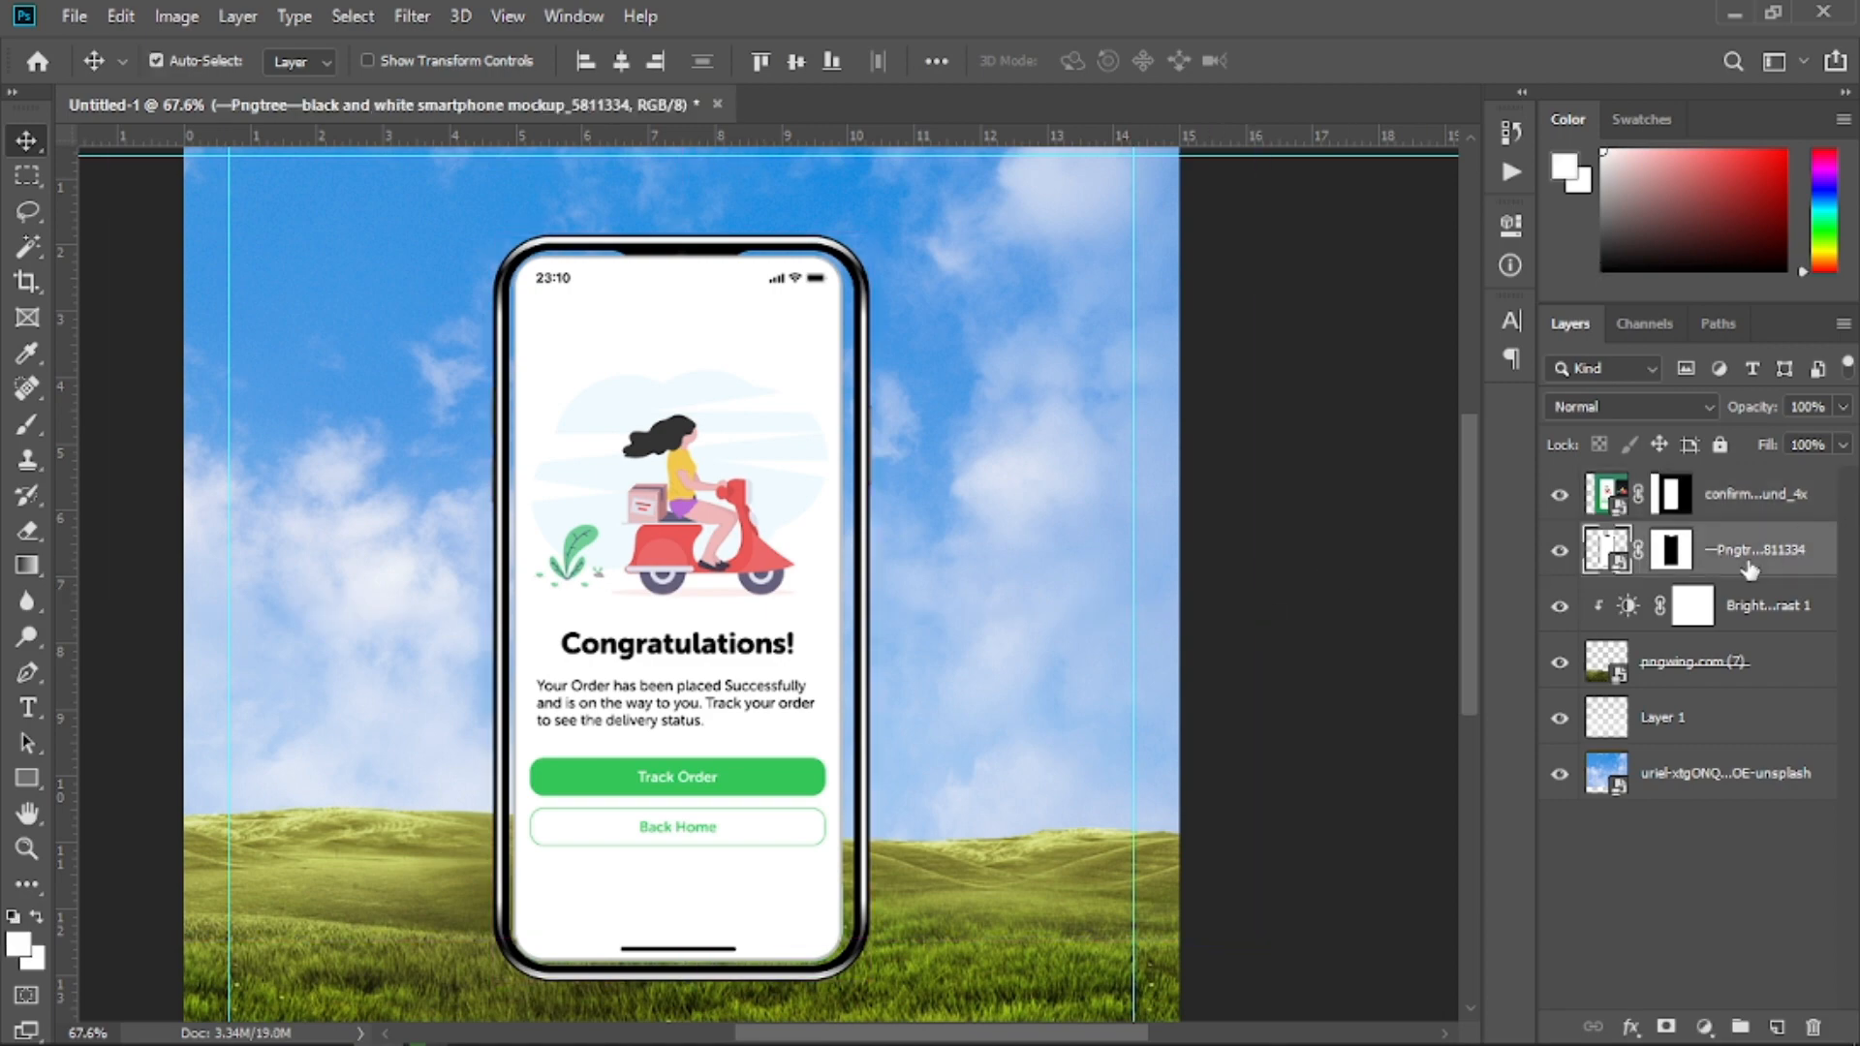
pyautogui.rightClick(1742, 558)
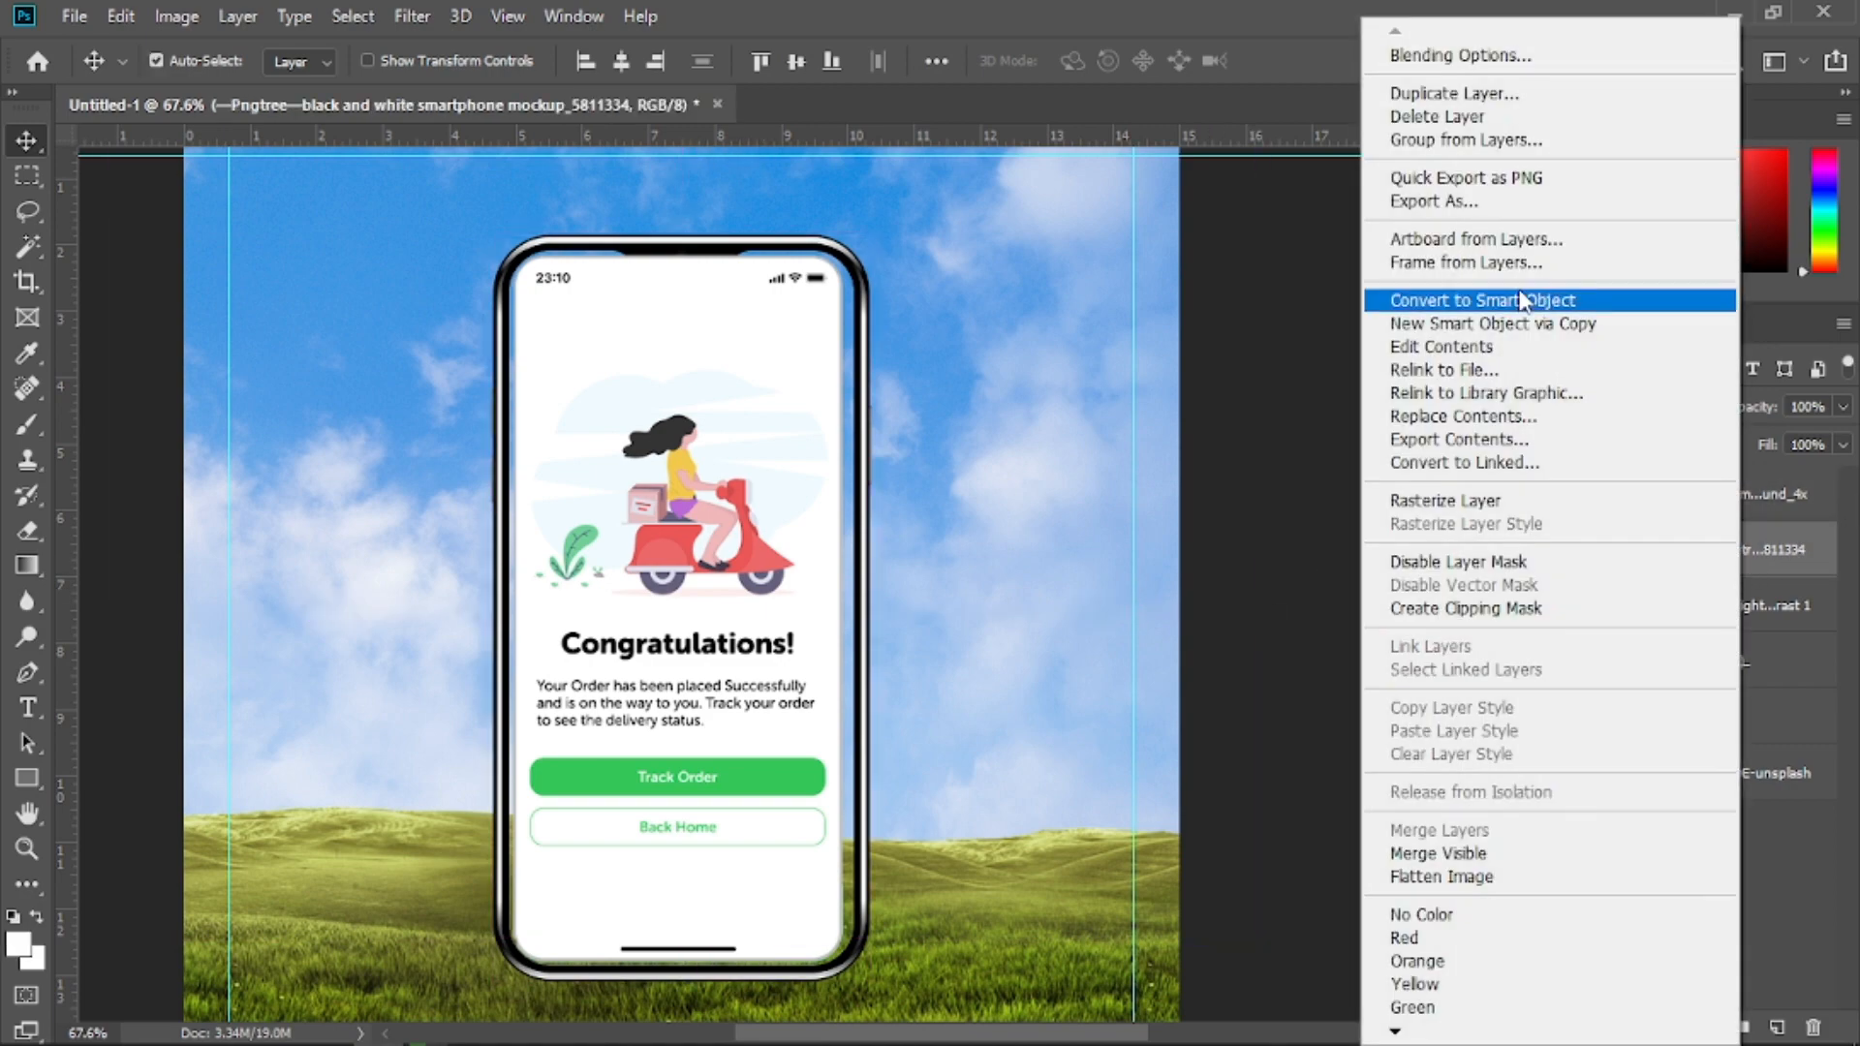
pyautogui.click(1522, 299)
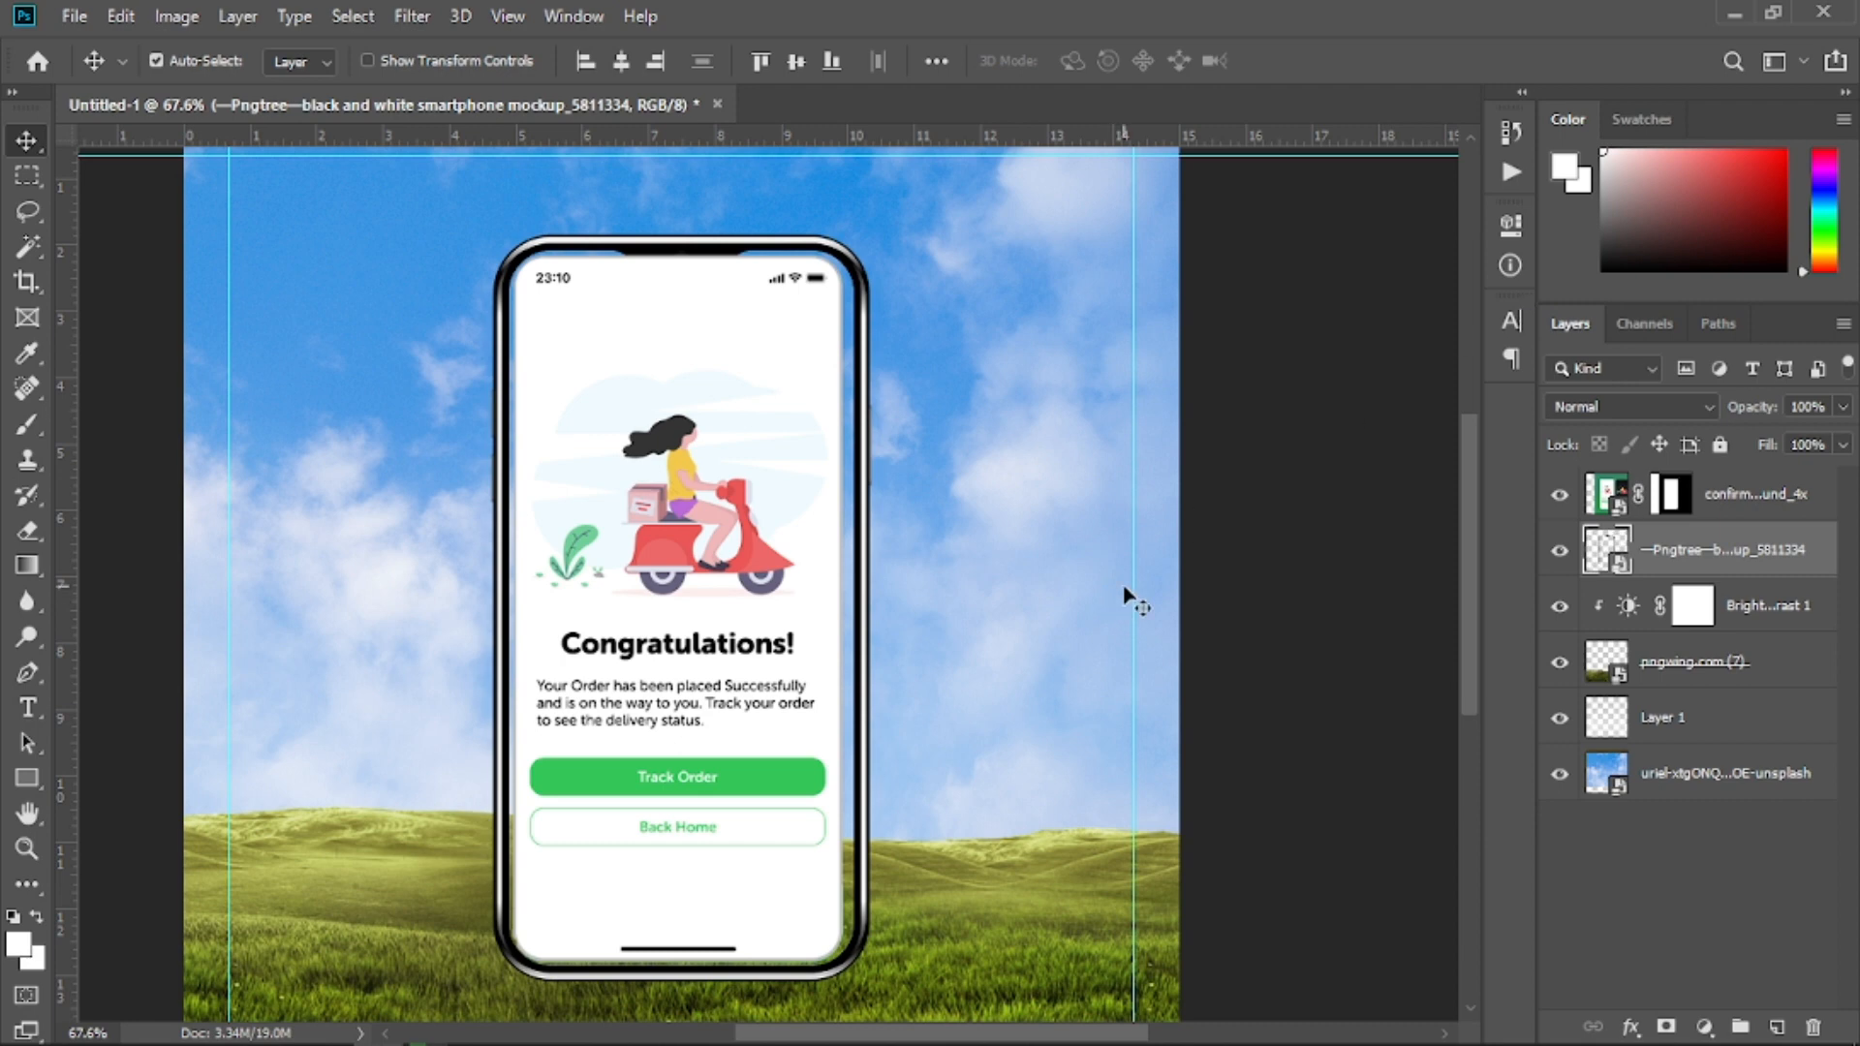
# Narrow the smartphone frame to 93.20% width to fit the app screen, and move its layer above confirmationrebound_4x
pyautogui.hotkey('ctrl', 't')
pyautogui.rightClick(803, 547)
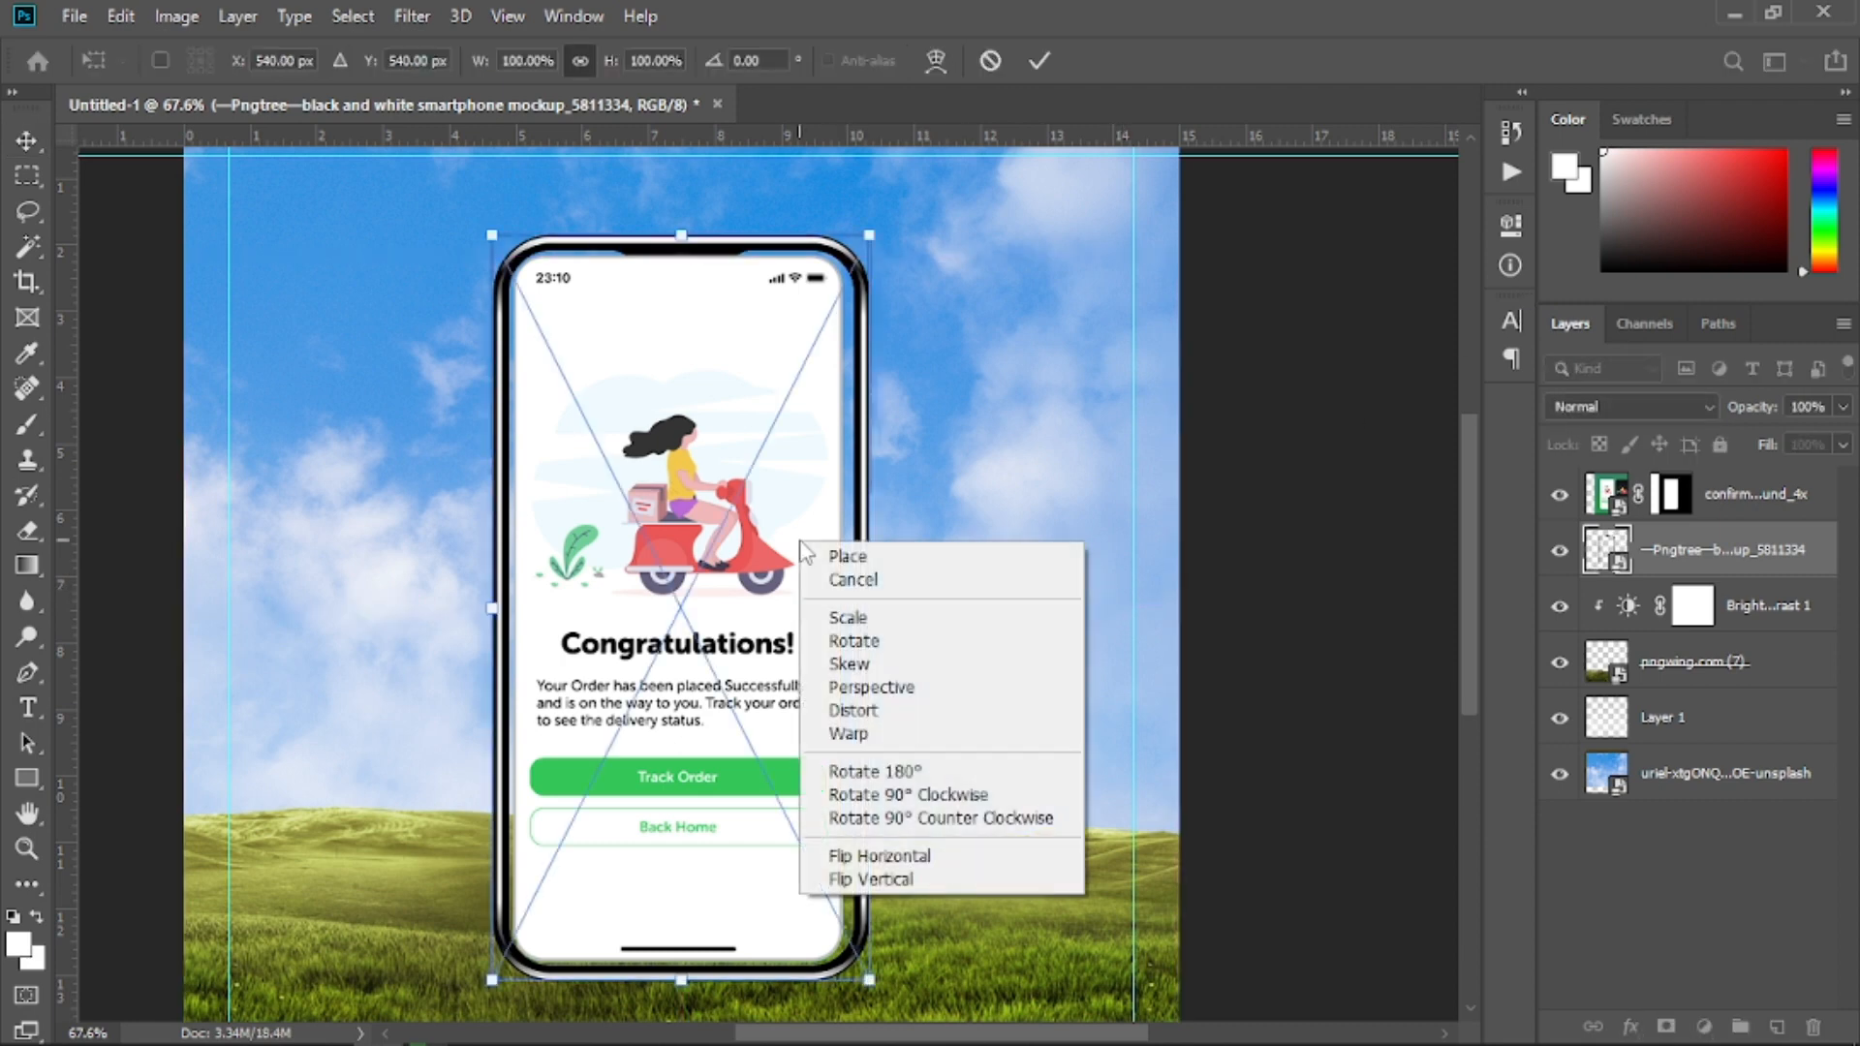
pyautogui.click(787, 511)
pyautogui.moveTo(870, 609); pyautogui.dragTo(857, 610)
pyautogui.moveTo(490, 609); pyautogui.dragTo(495, 609)
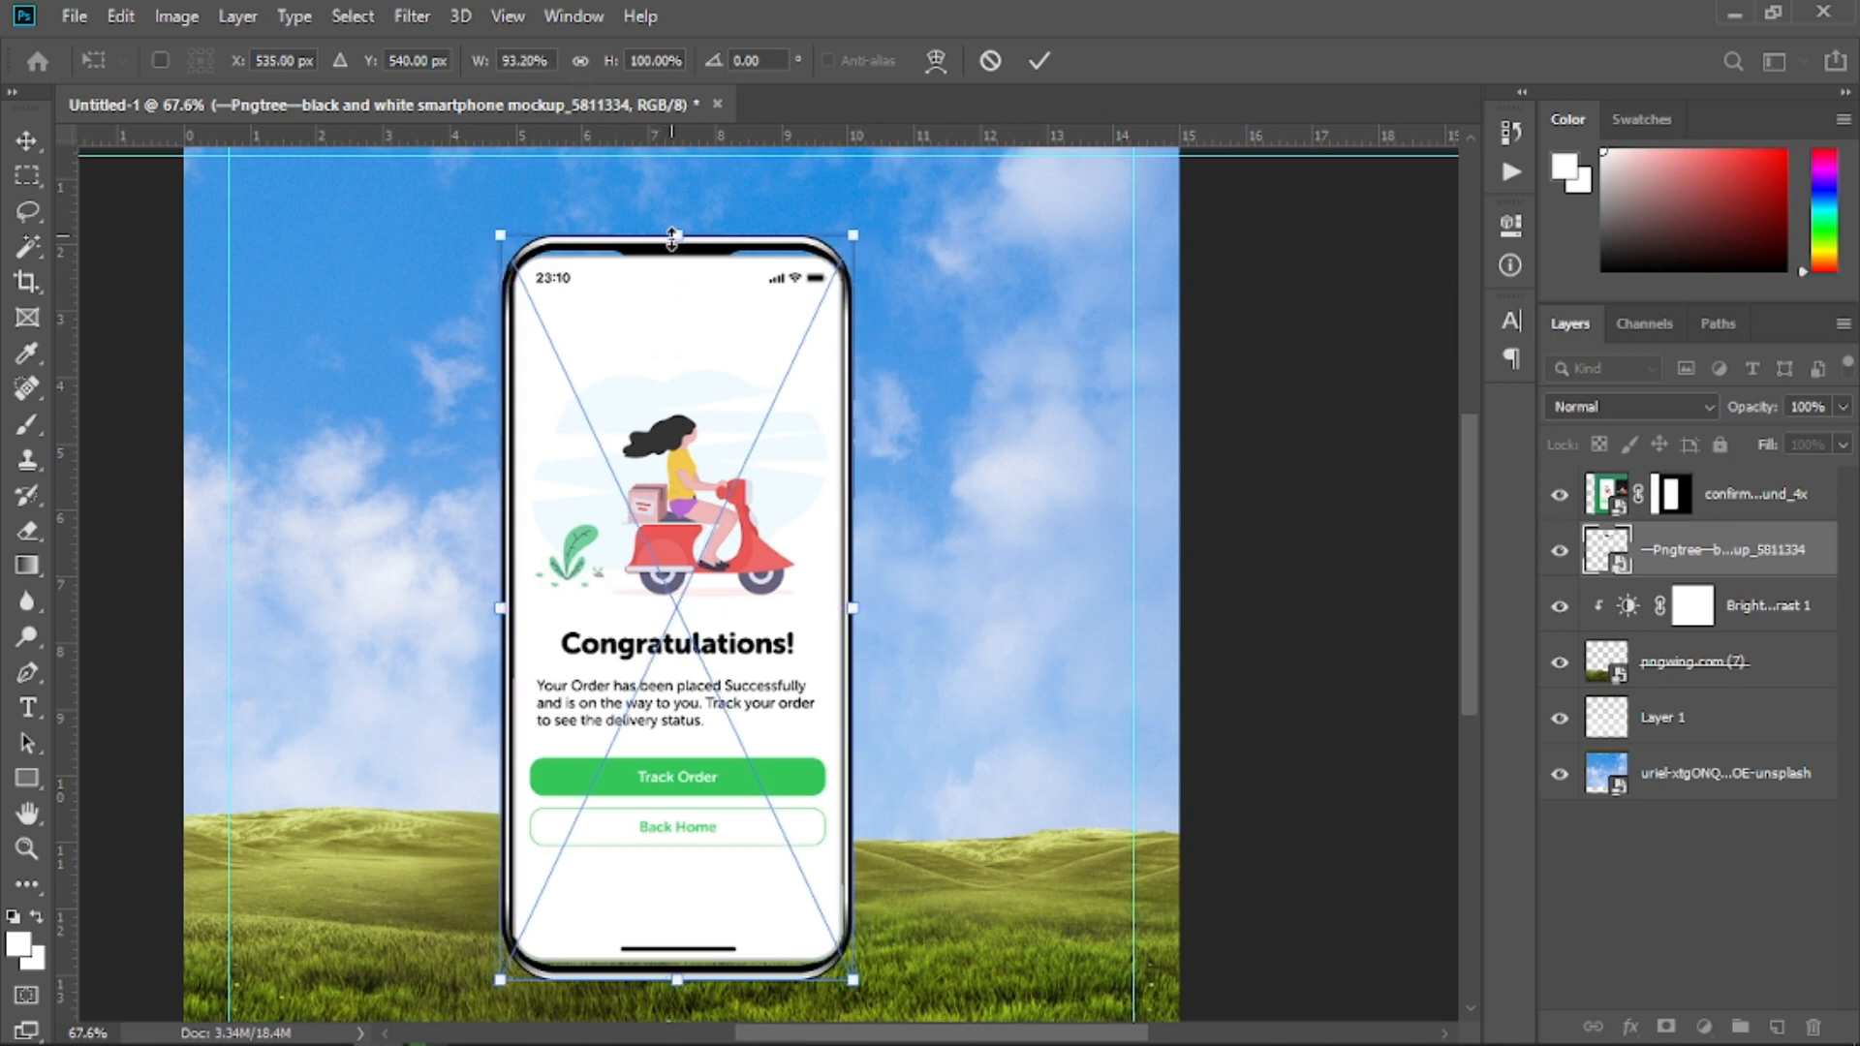
pyautogui.moveTo(1714, 549); pyautogui.dragTo(1722, 497)
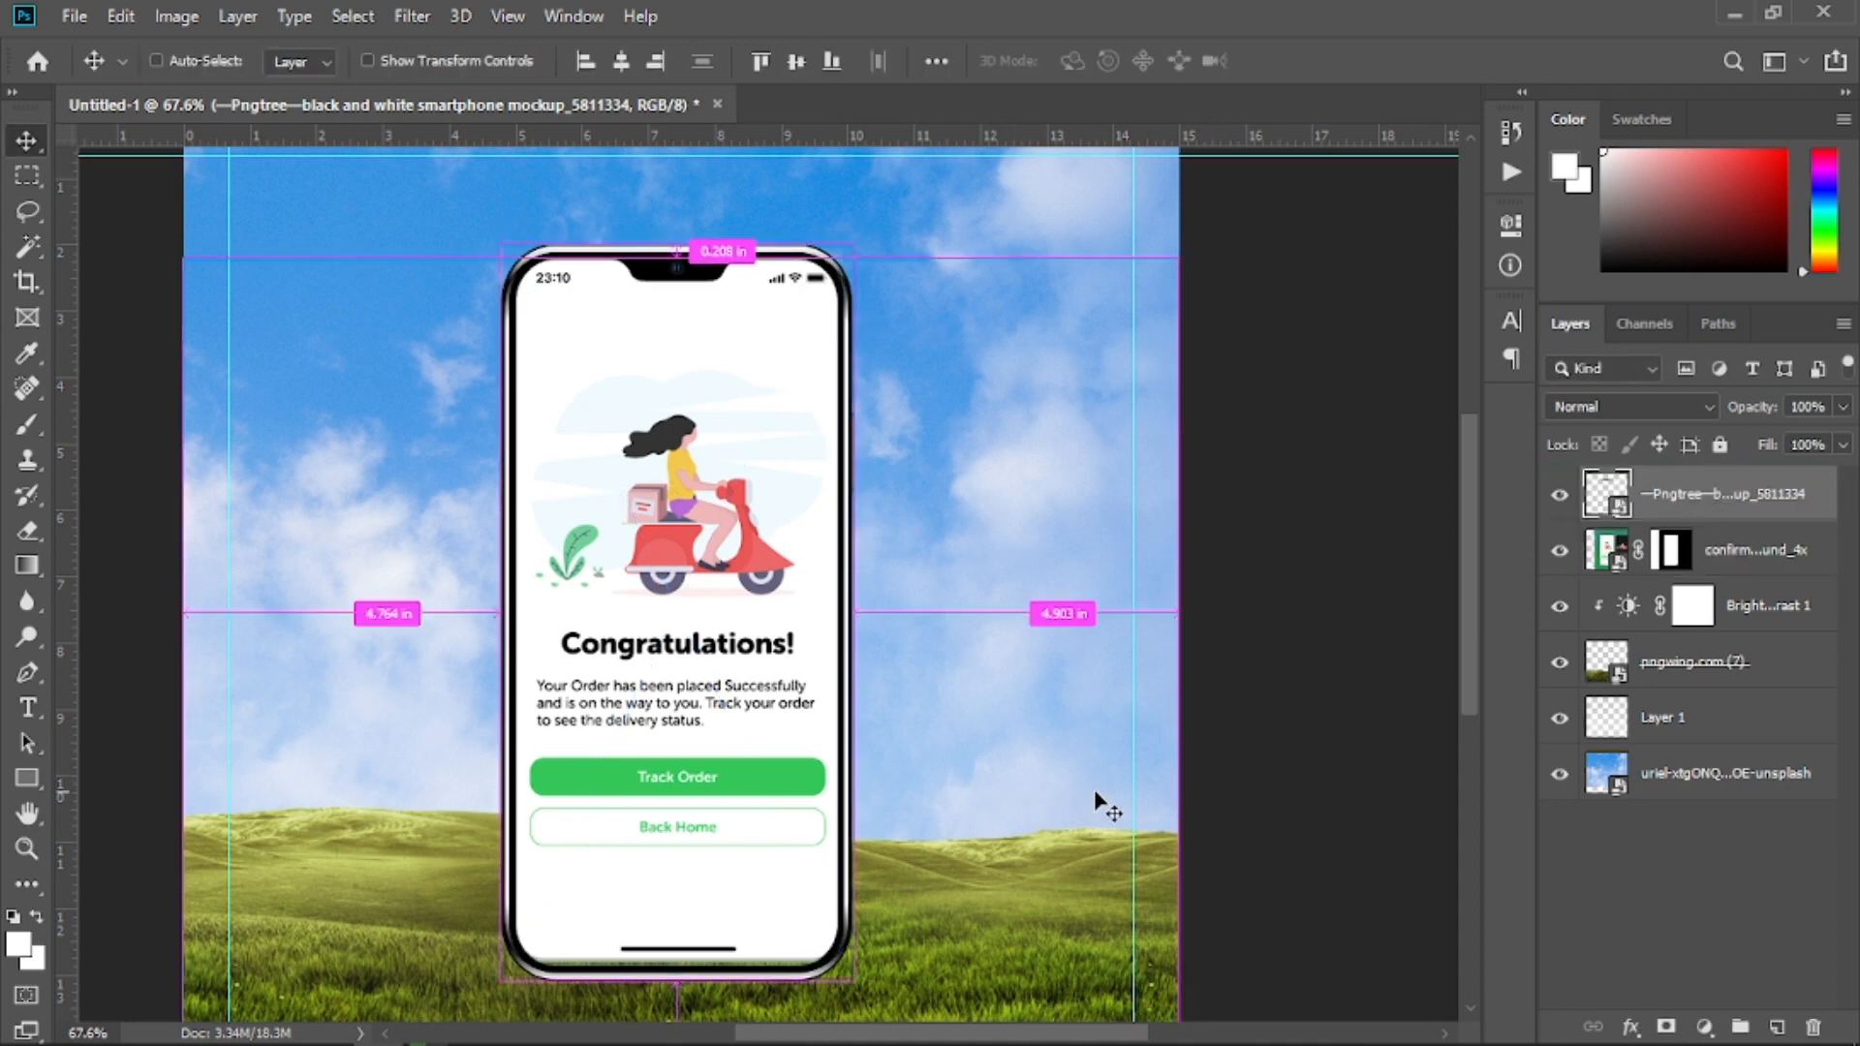
# Scale the confirmationrebound_4x layer up to 100.79% so the app screen fills the bottom of the phone frame
pyautogui.click(1776, 567)
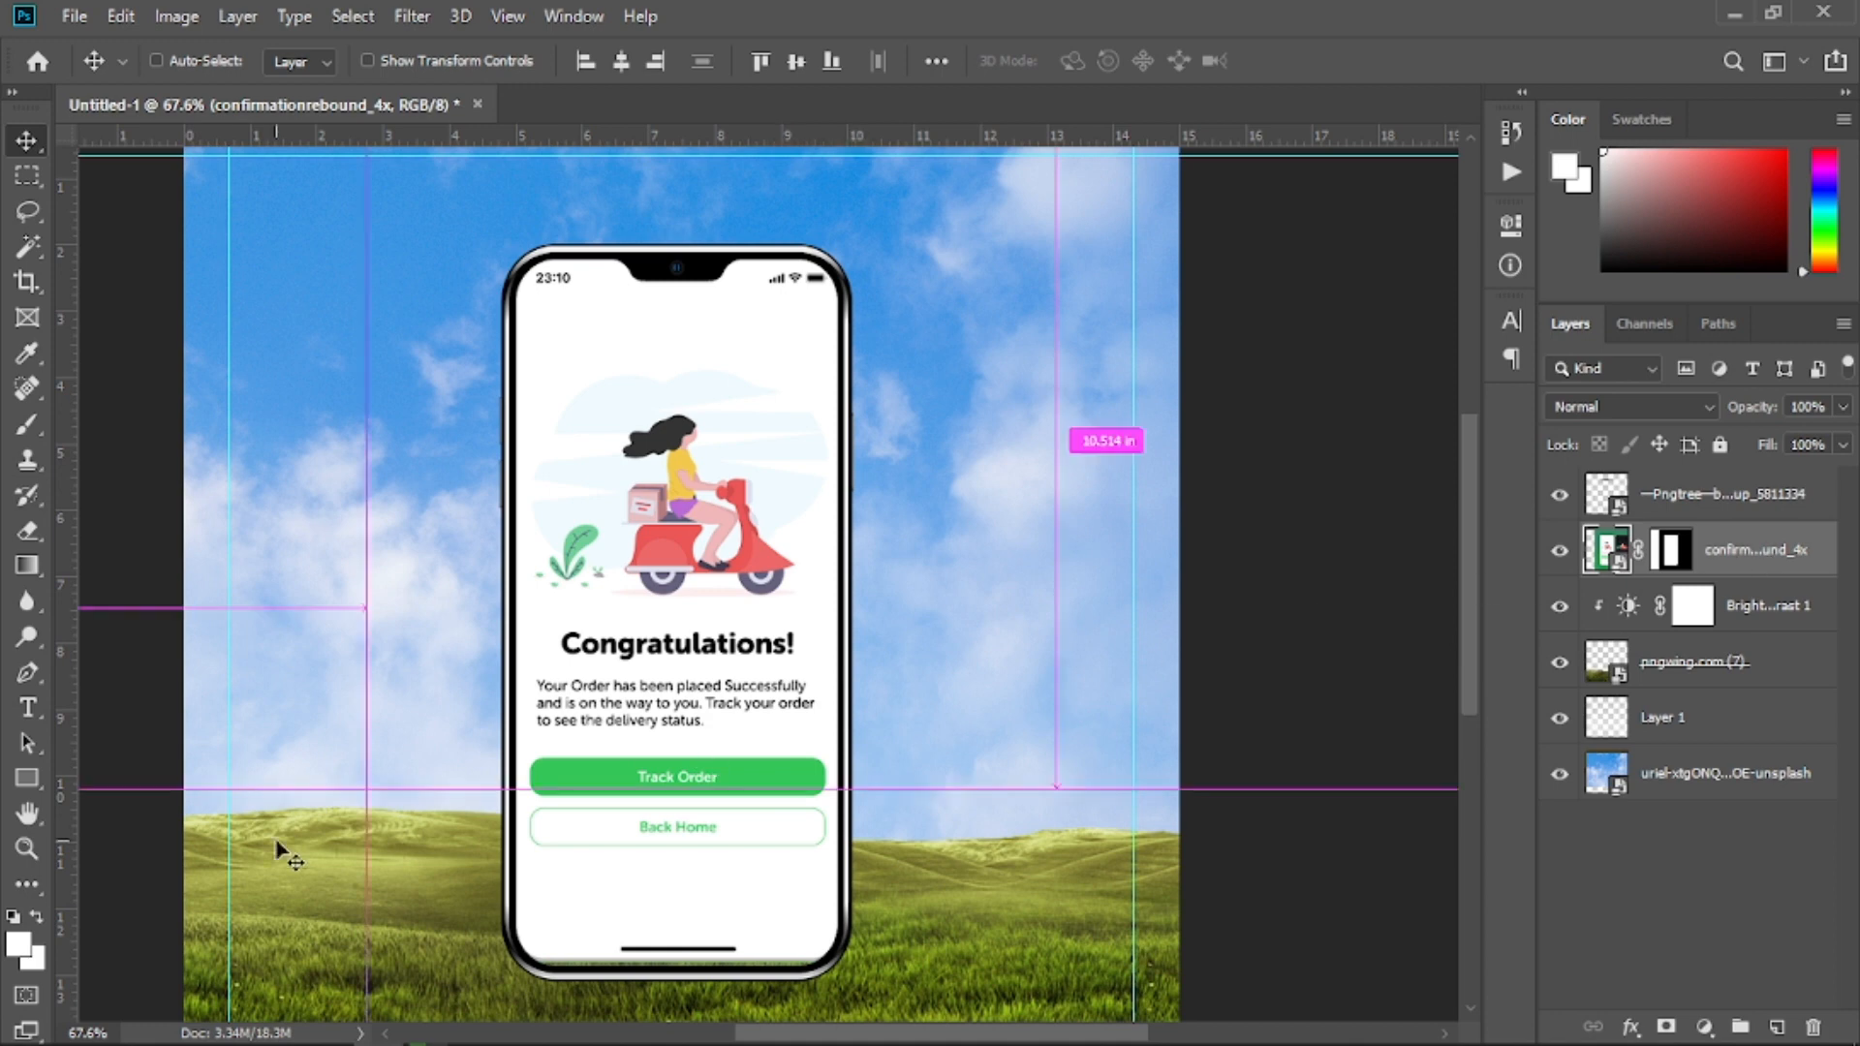
pyautogui.hotkey('ctrl', 't')
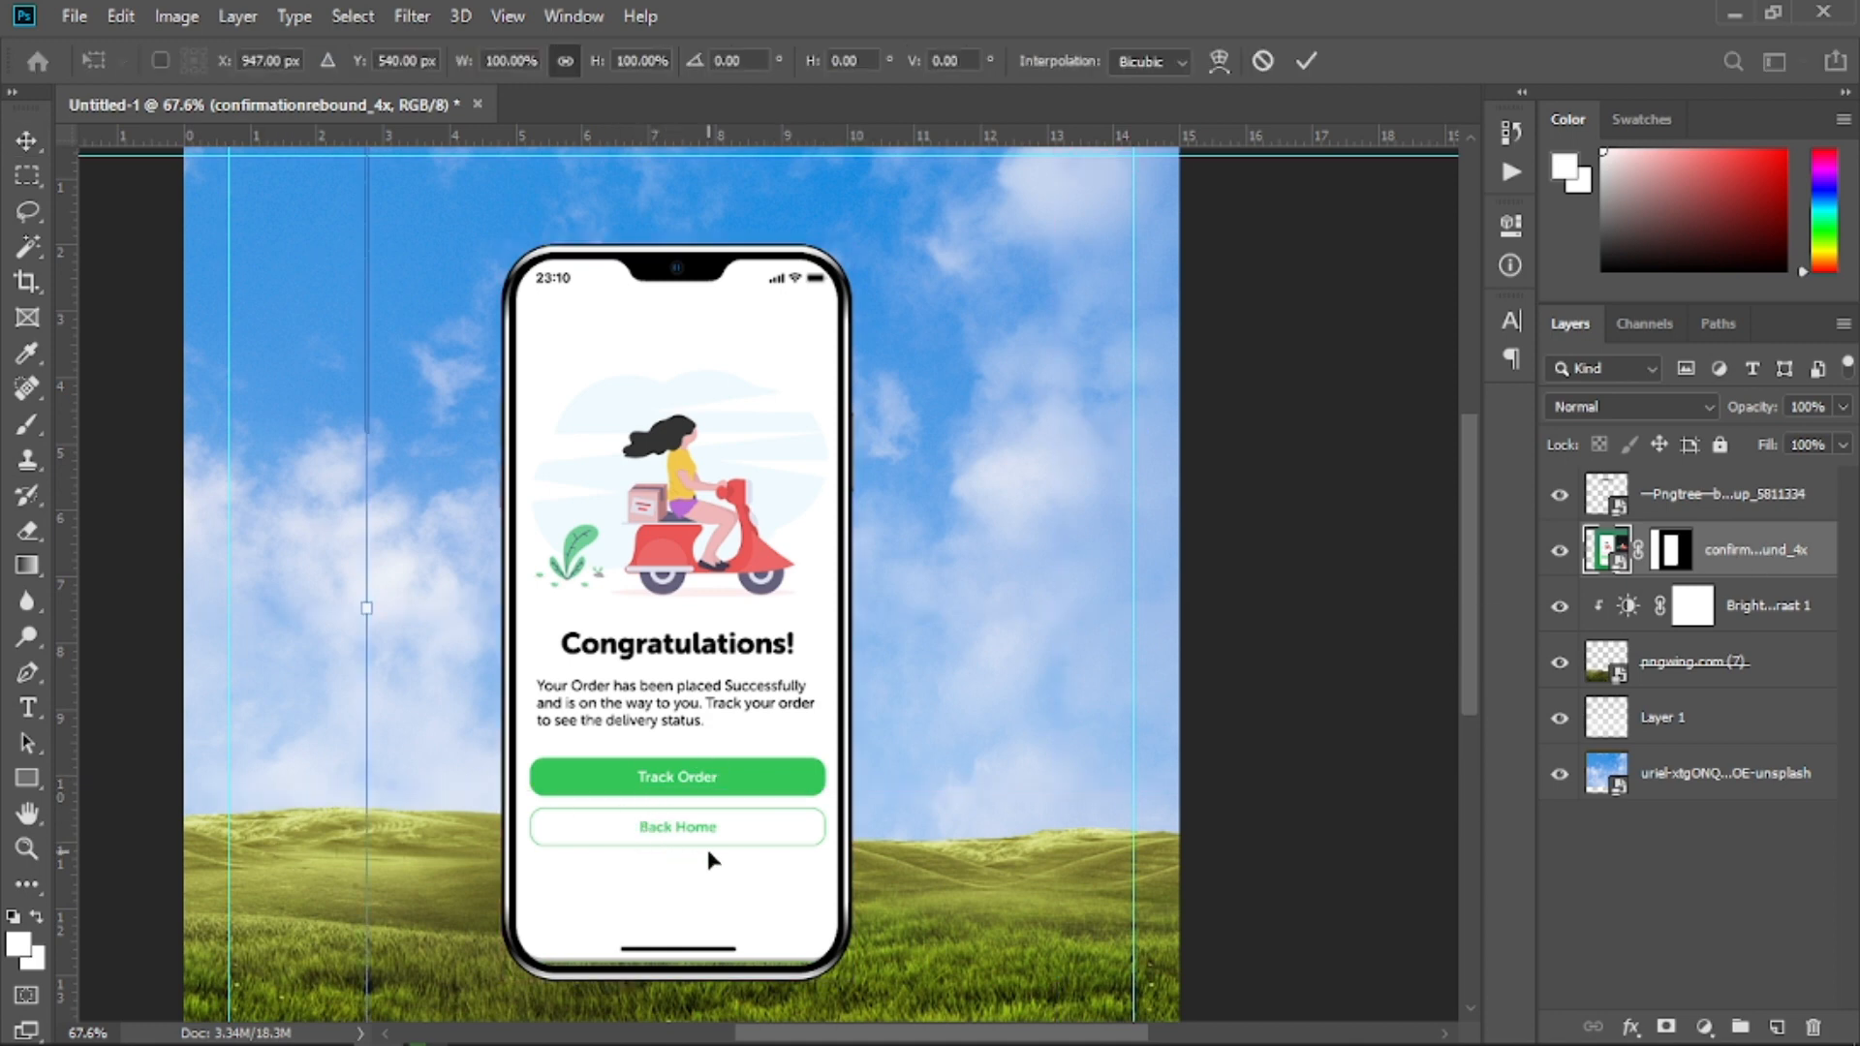
pyautogui.moveTo(710, 859); pyautogui.dragTo(739, 680)
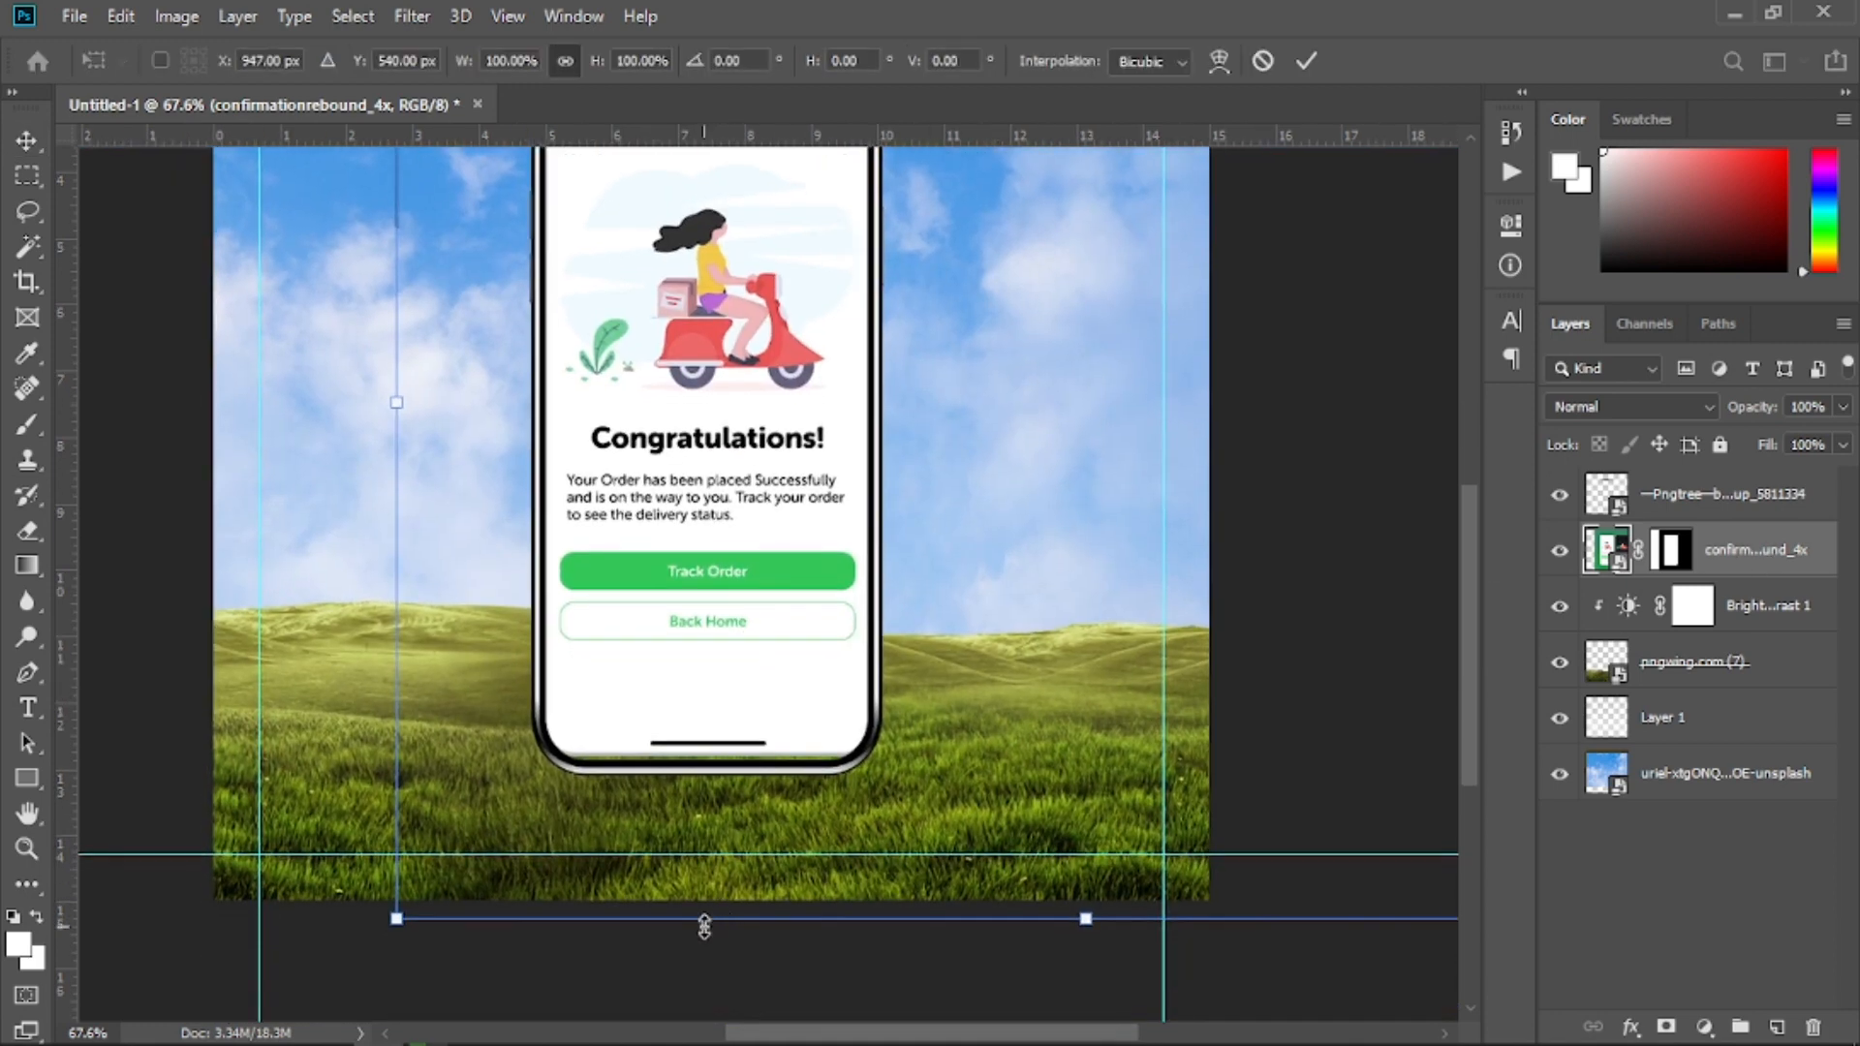
pyautogui.moveTo(705, 927); pyautogui.dragTo(704, 934)
pyautogui.scroll(3, 846, 323)
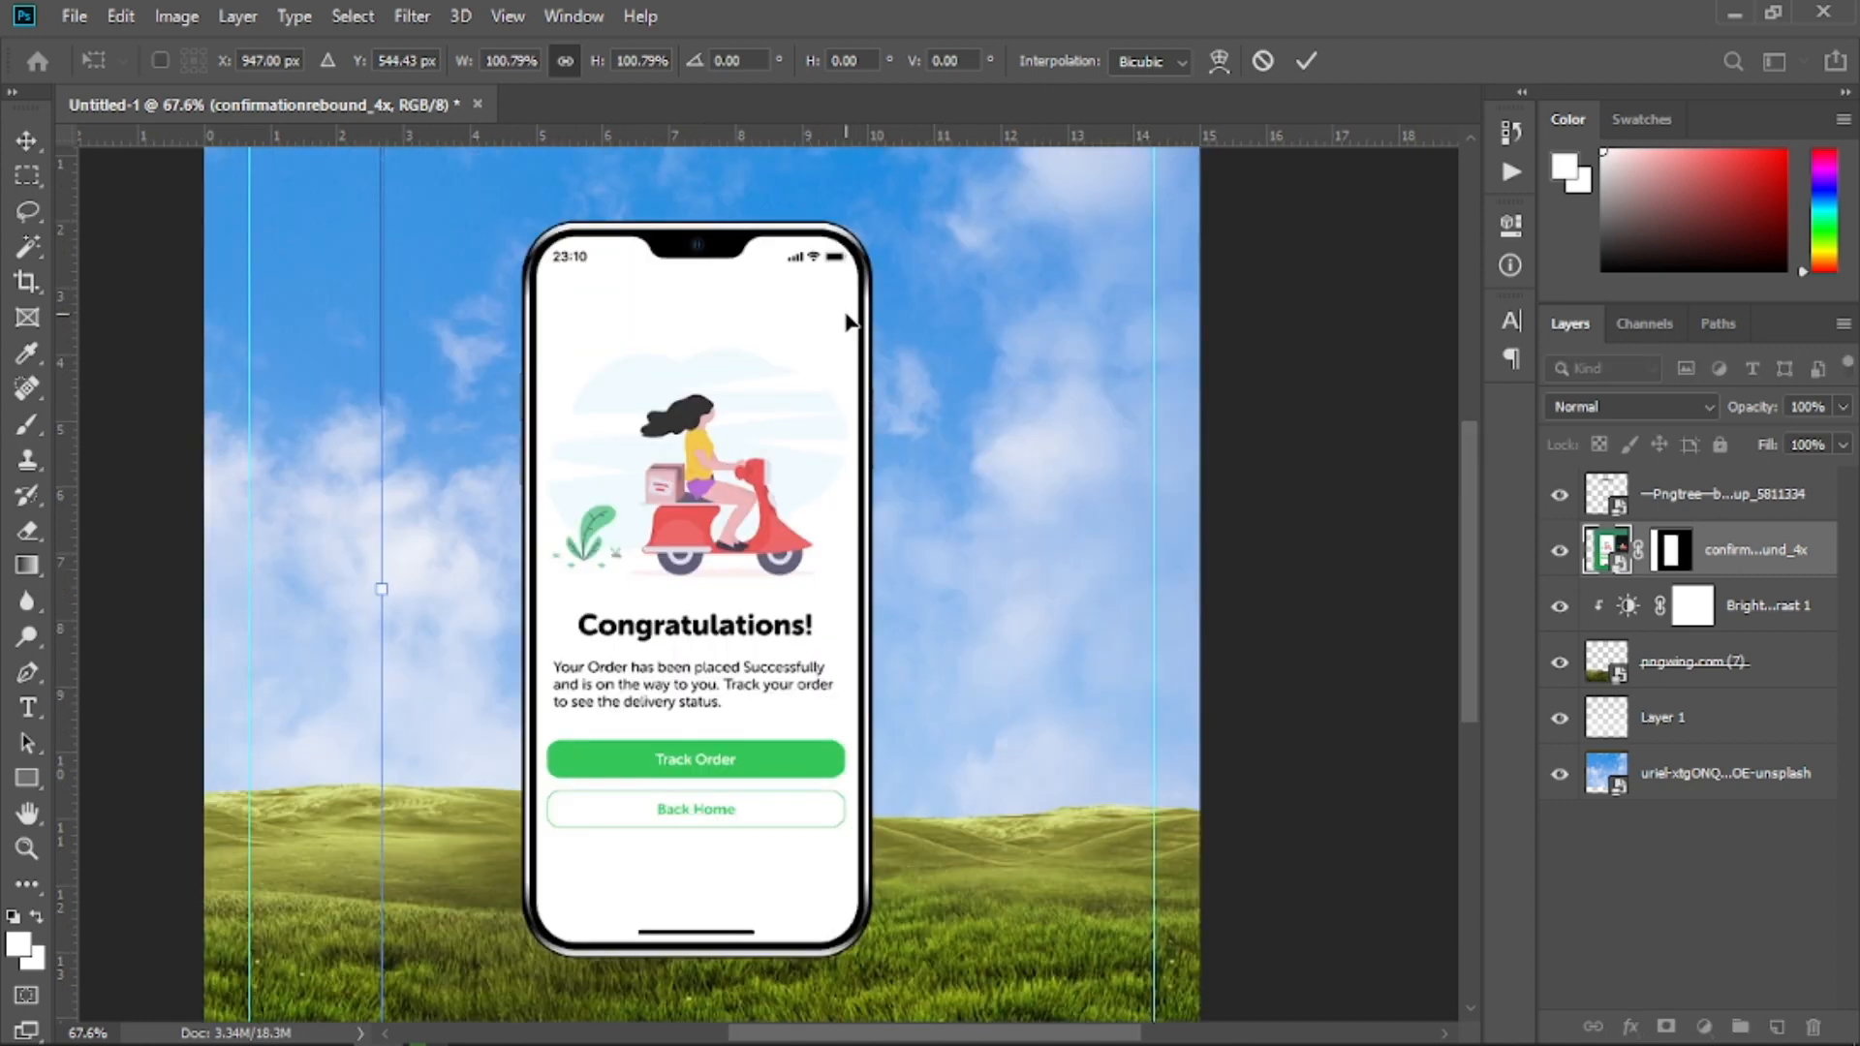
pyautogui.click(1299, 62)
pyautogui.scroll(-2, 791, 536)
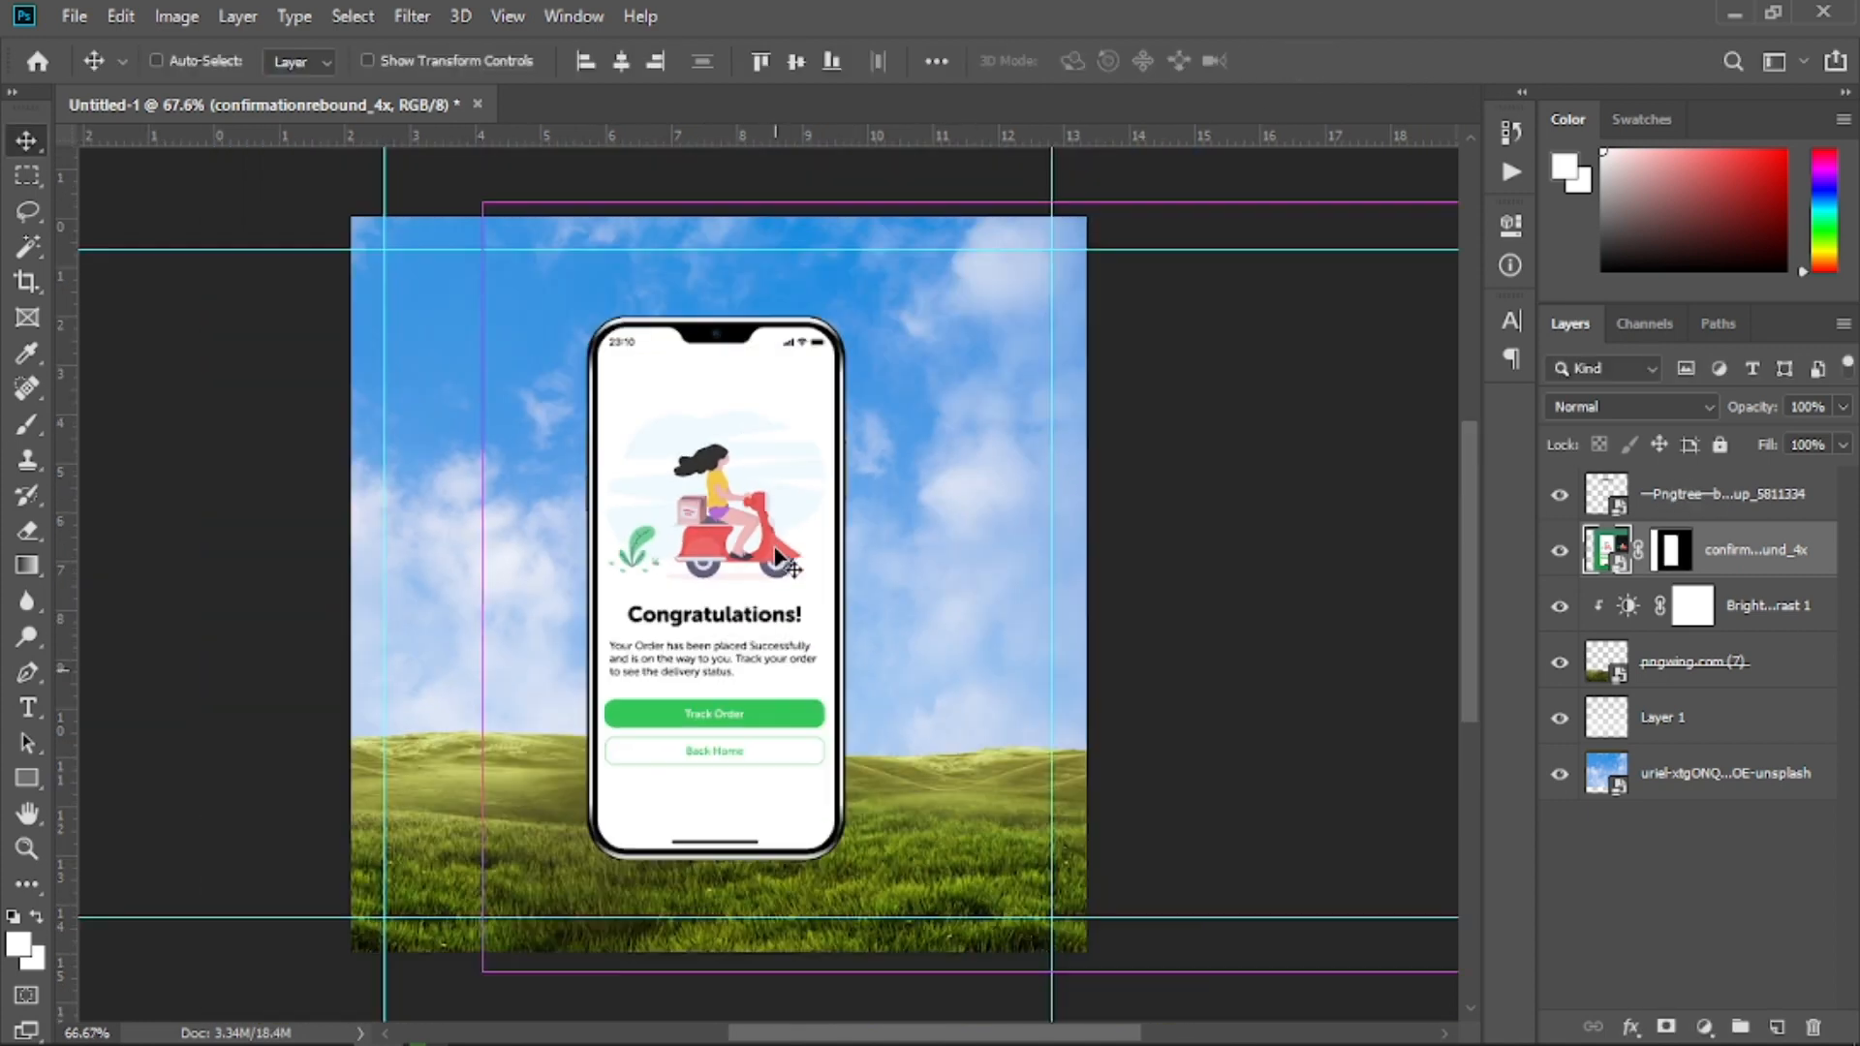
# Group the smartphone and app screen layers, scale the group to 81.52% and move it to X 857 px, Y 569 px
pyautogui.keyDown('shift'); pyautogui.click(1724, 504); pyautogui.keyUp('shift')
pyautogui.hotkey('ctrl', 'g')
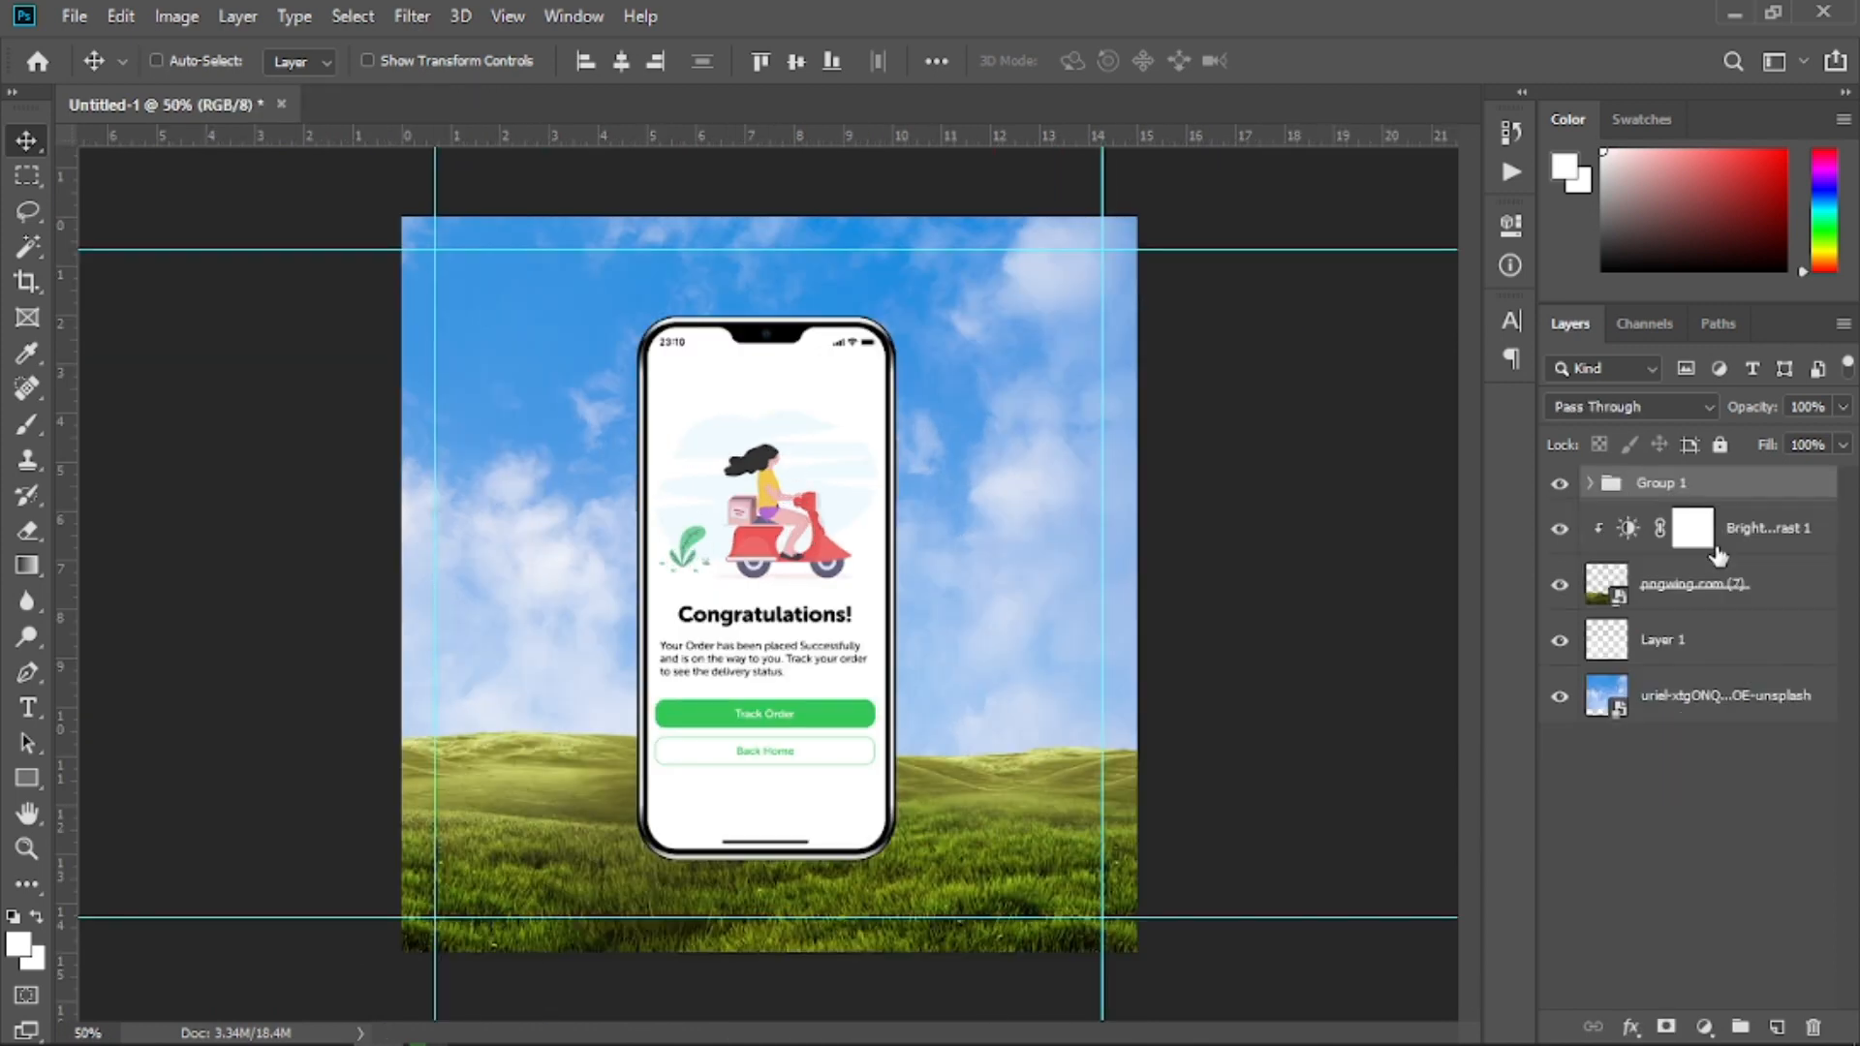
pyautogui.hotkey('ctrl', 't')
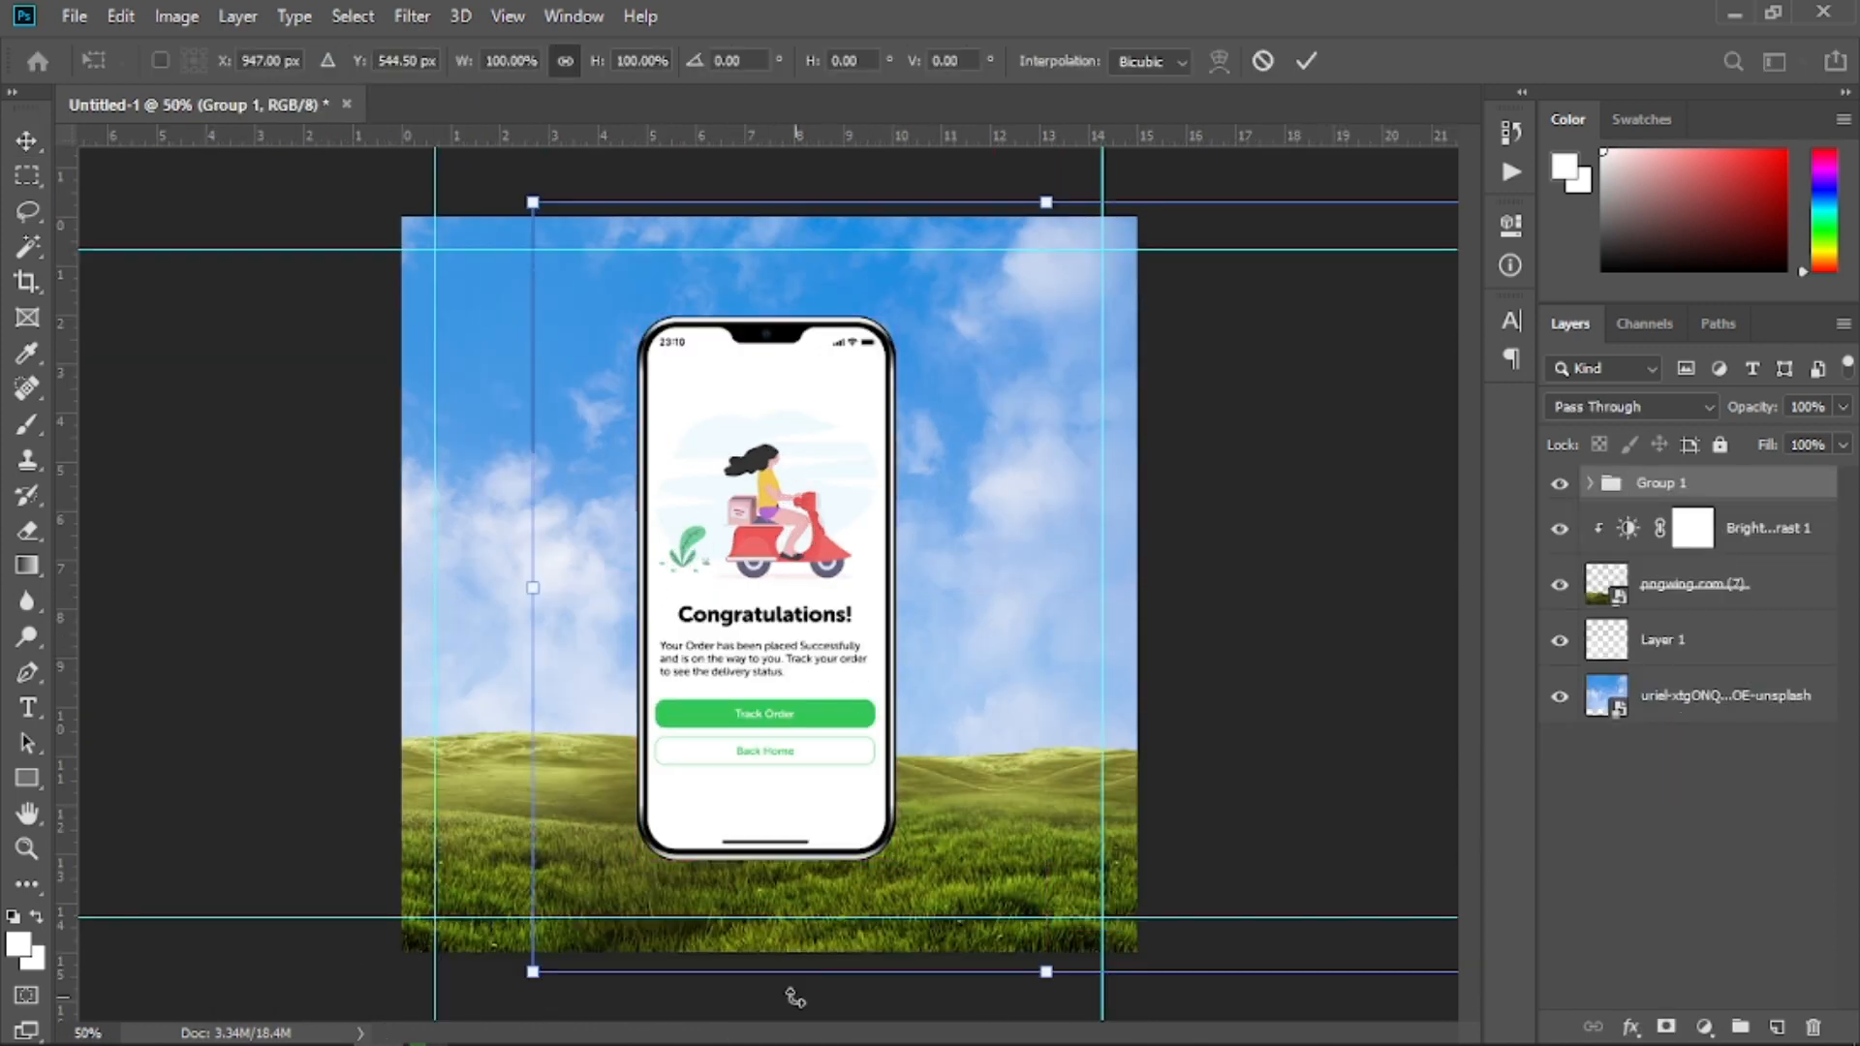
pyautogui.moveTo(801, 981); pyautogui.dragTo(821, 829)
pyautogui.moveTo(859, 620); pyautogui.dragTo(794, 702)
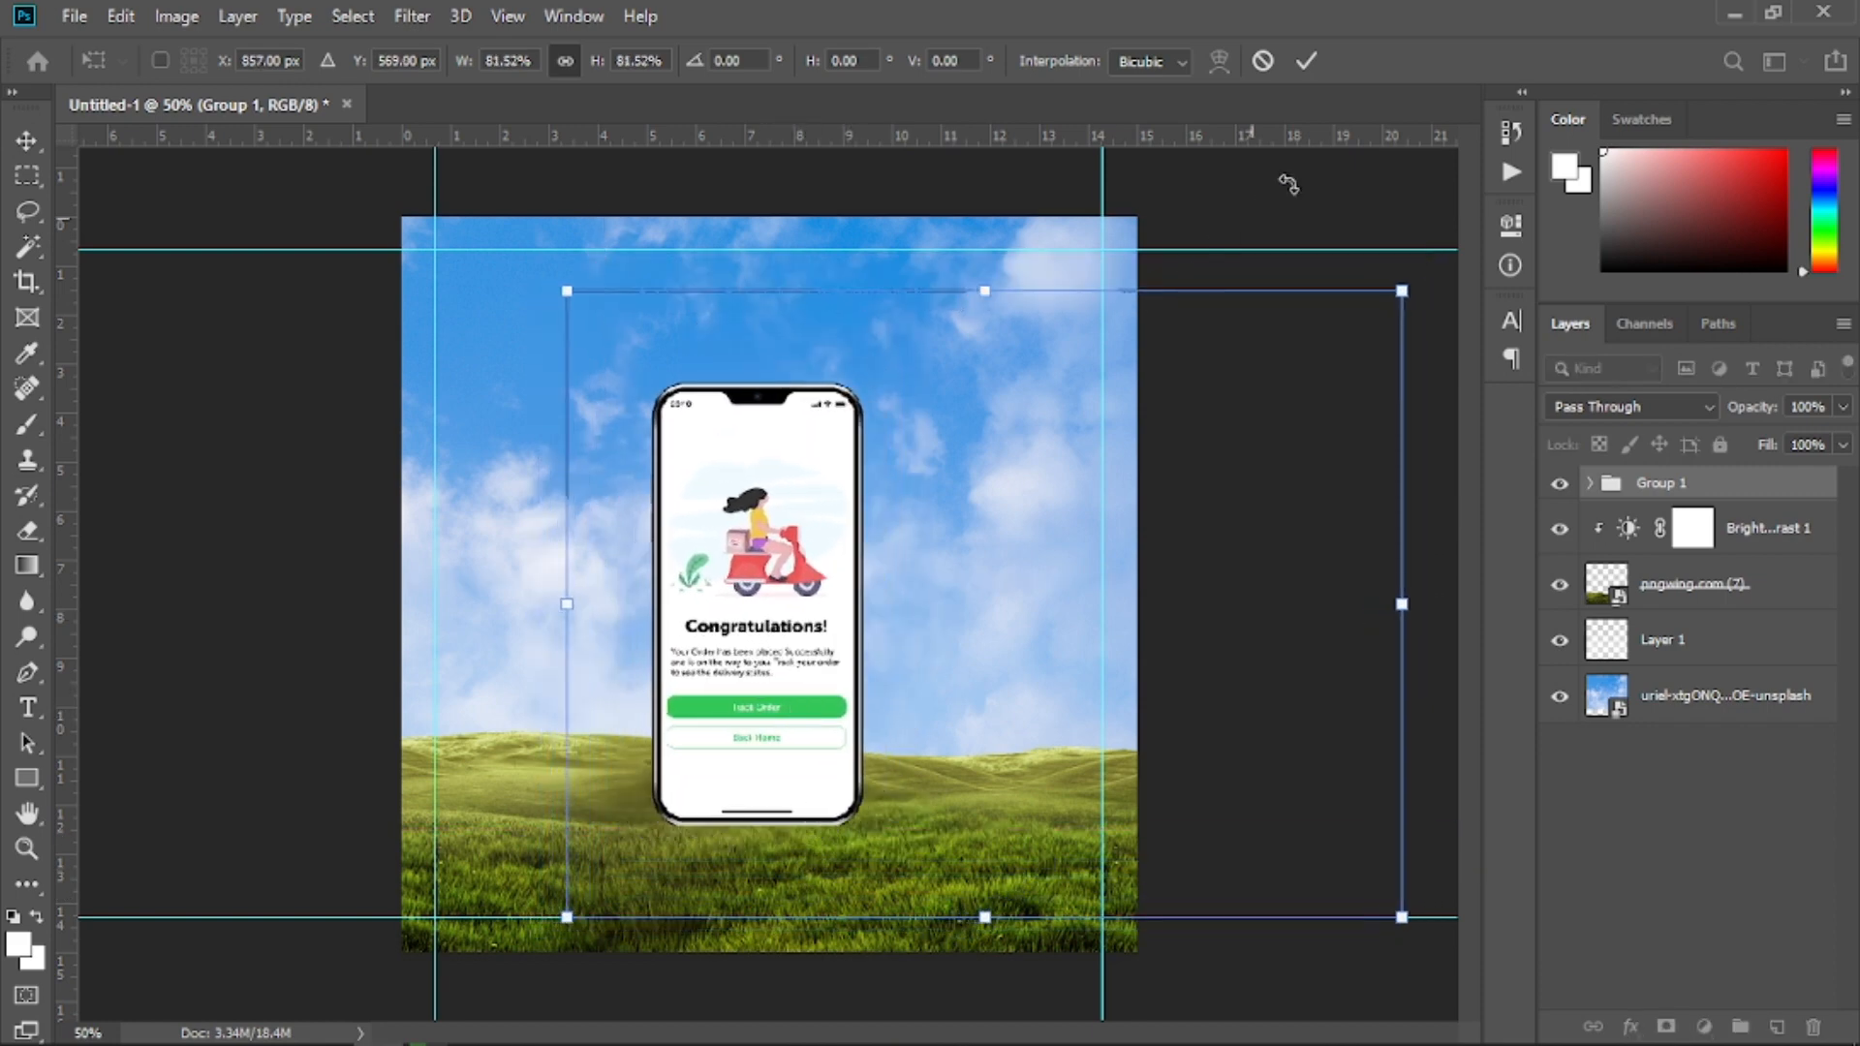
pyautogui.click(1308, 64)
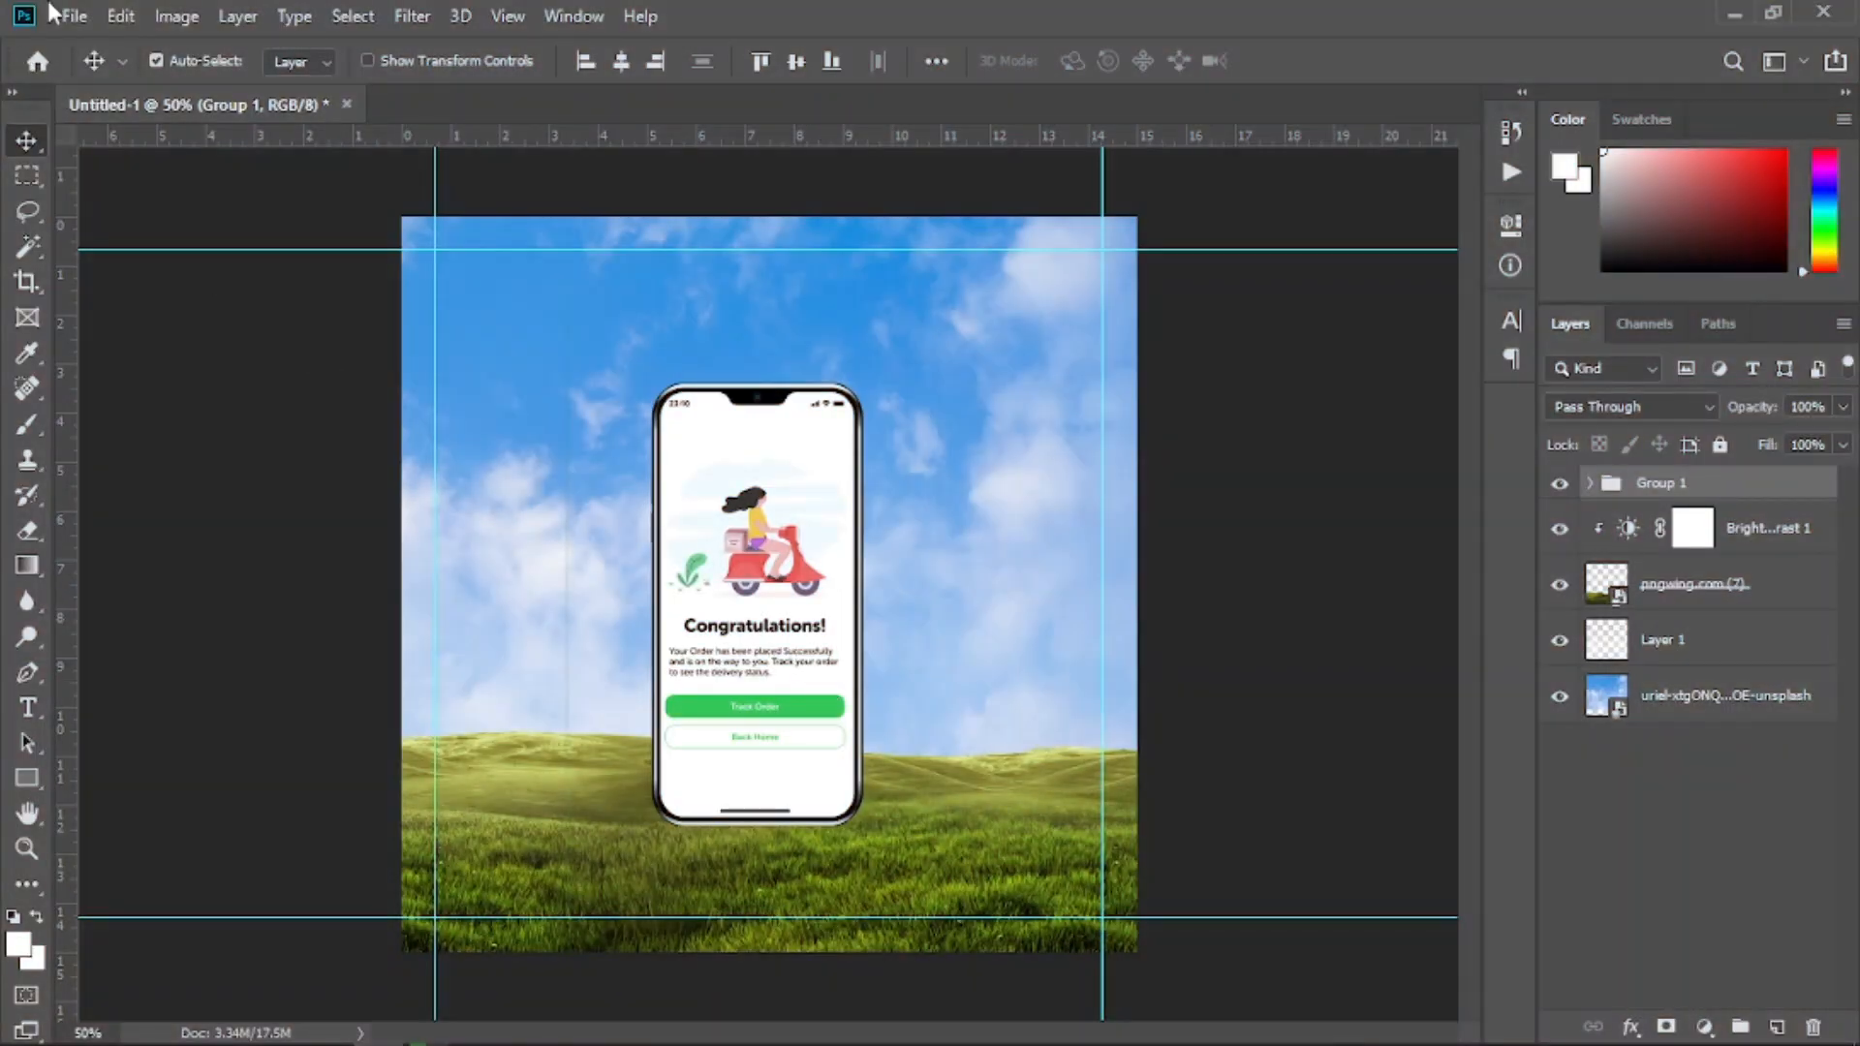
# Place the 3d-illustration infinity road image from the New folder as an embedded object above the phone group, at 100%
pyautogui.click(81, 12)
pyautogui.click(170, 533)
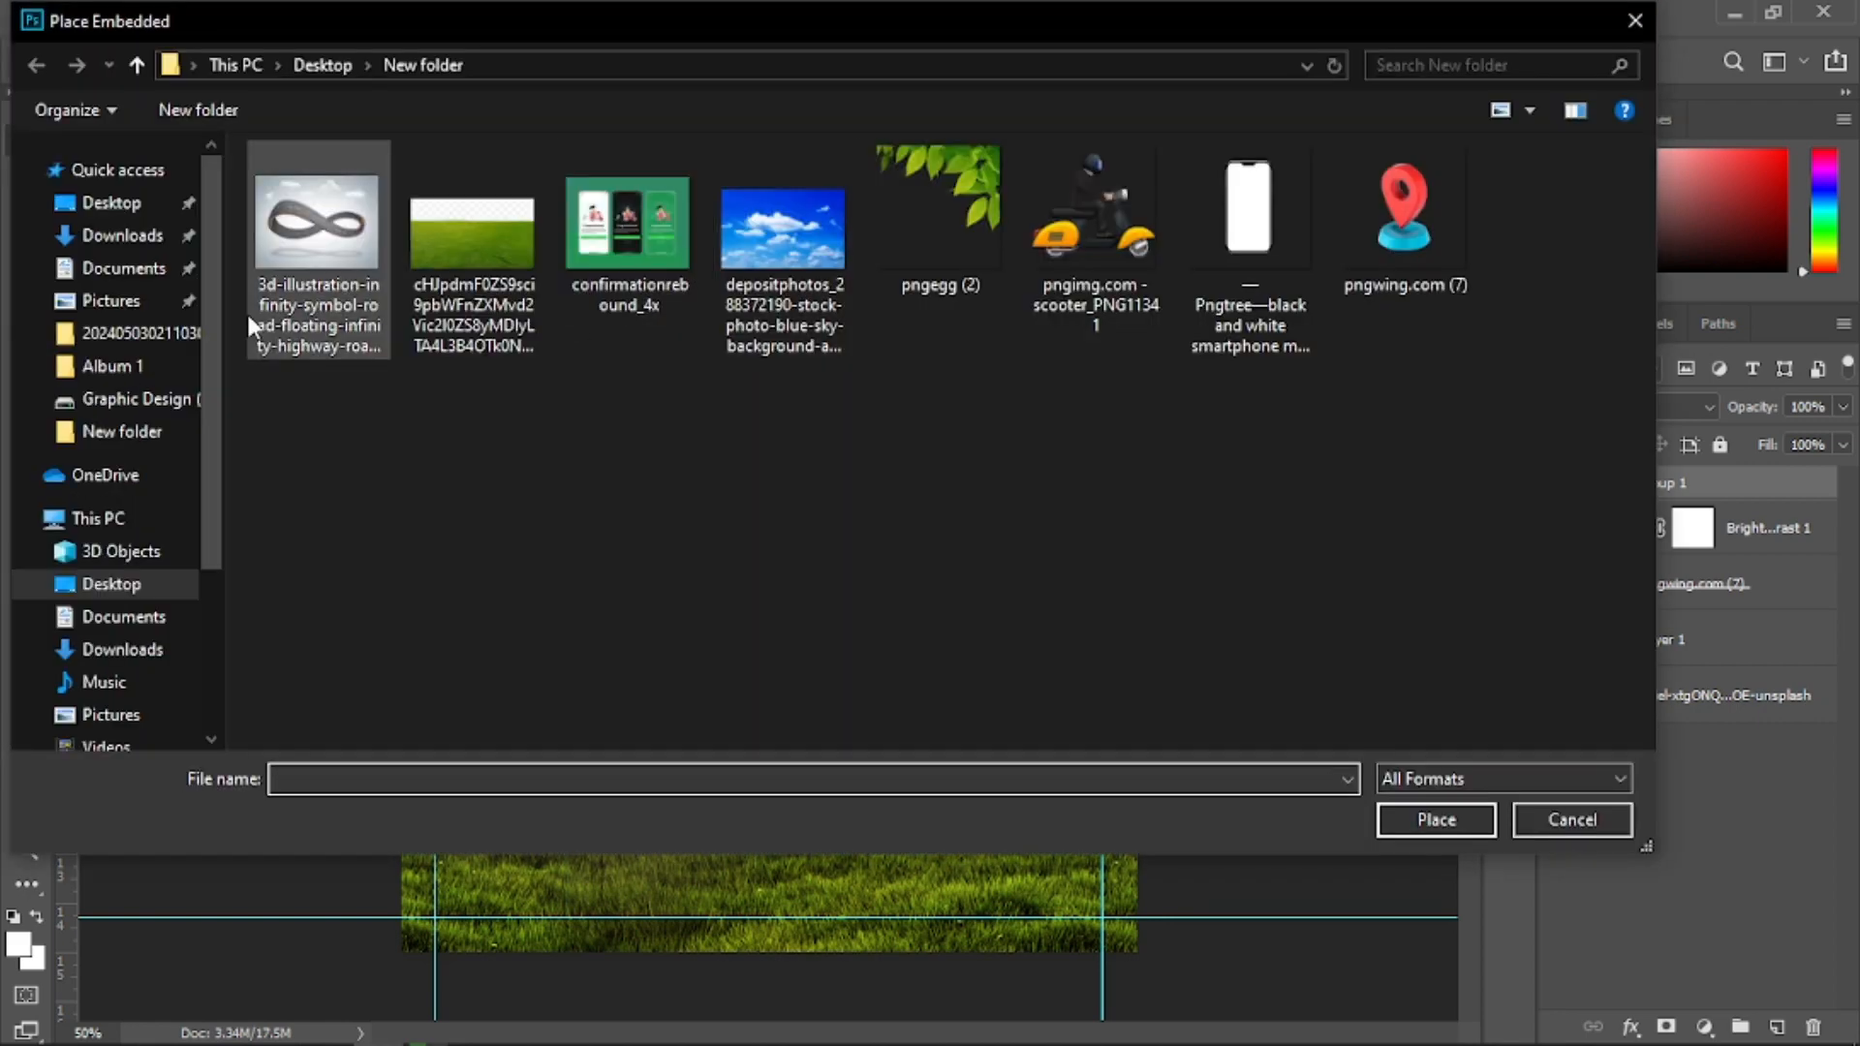
pyautogui.click(329, 295)
pyautogui.doubleClick(329, 295)
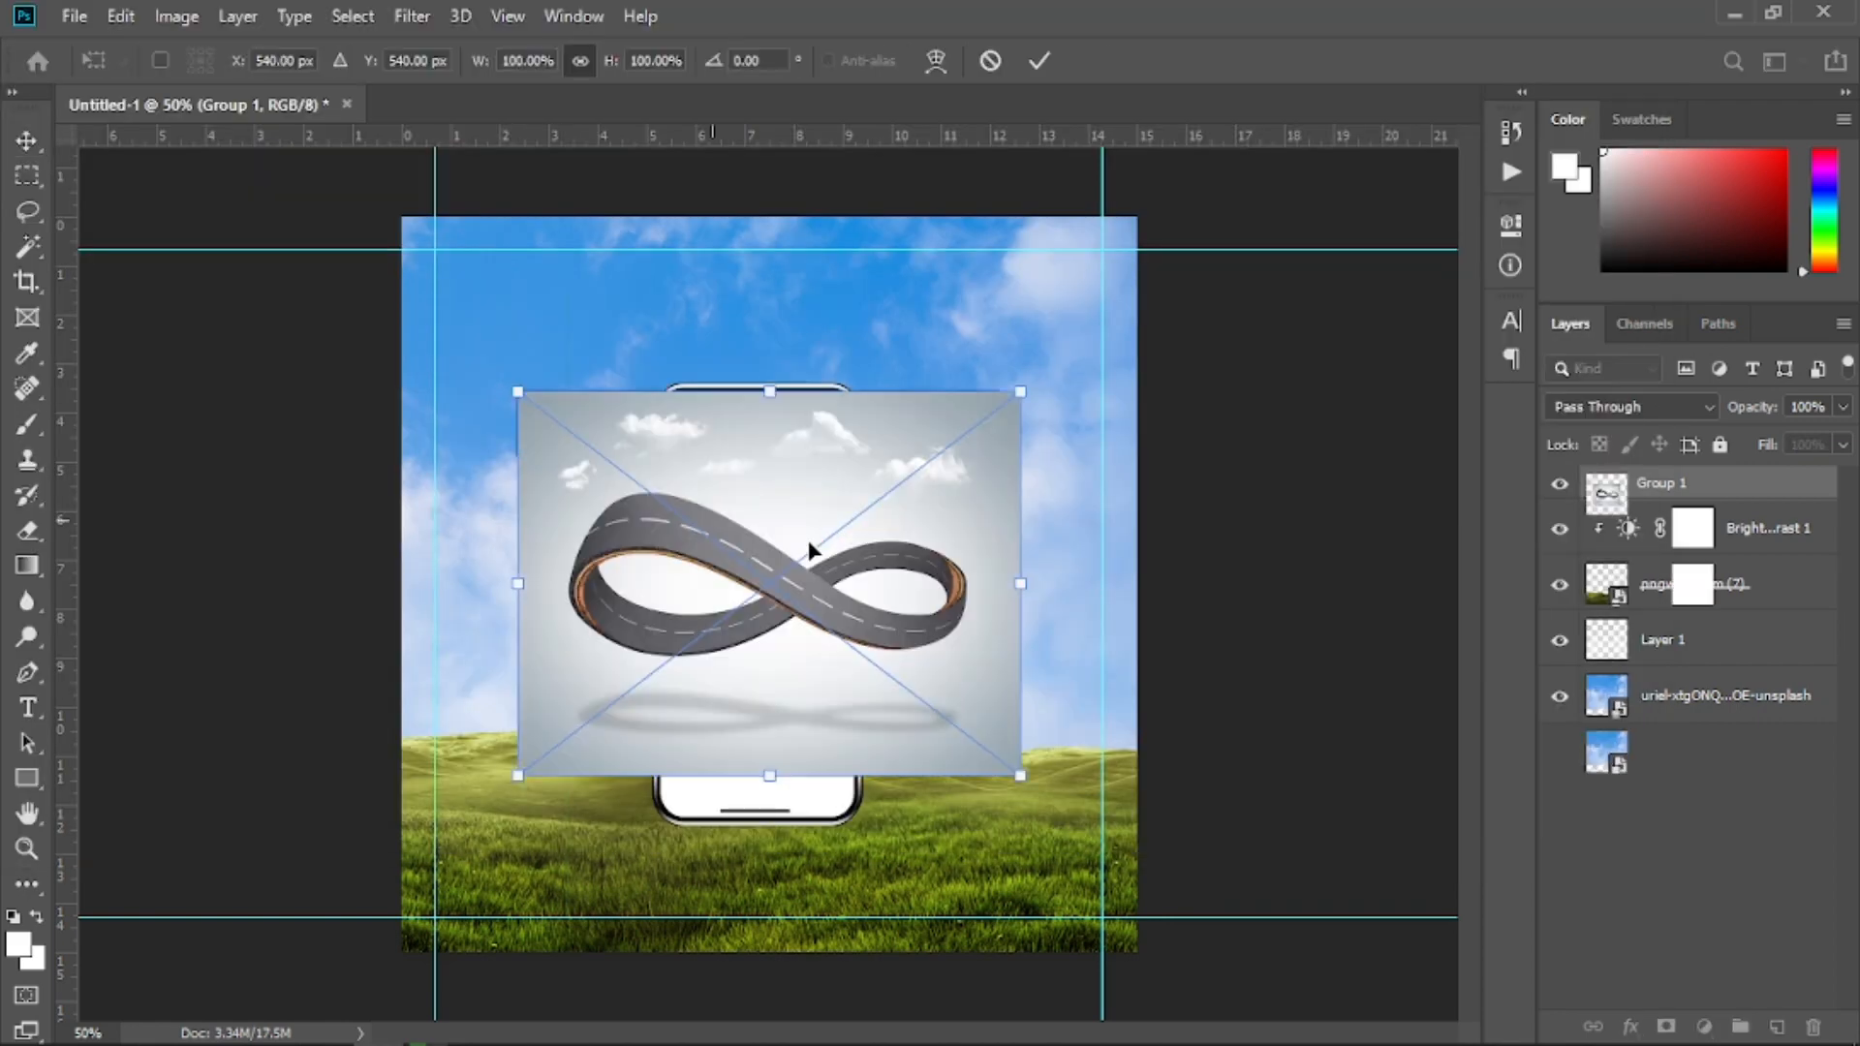
pyautogui.click(29, 141)
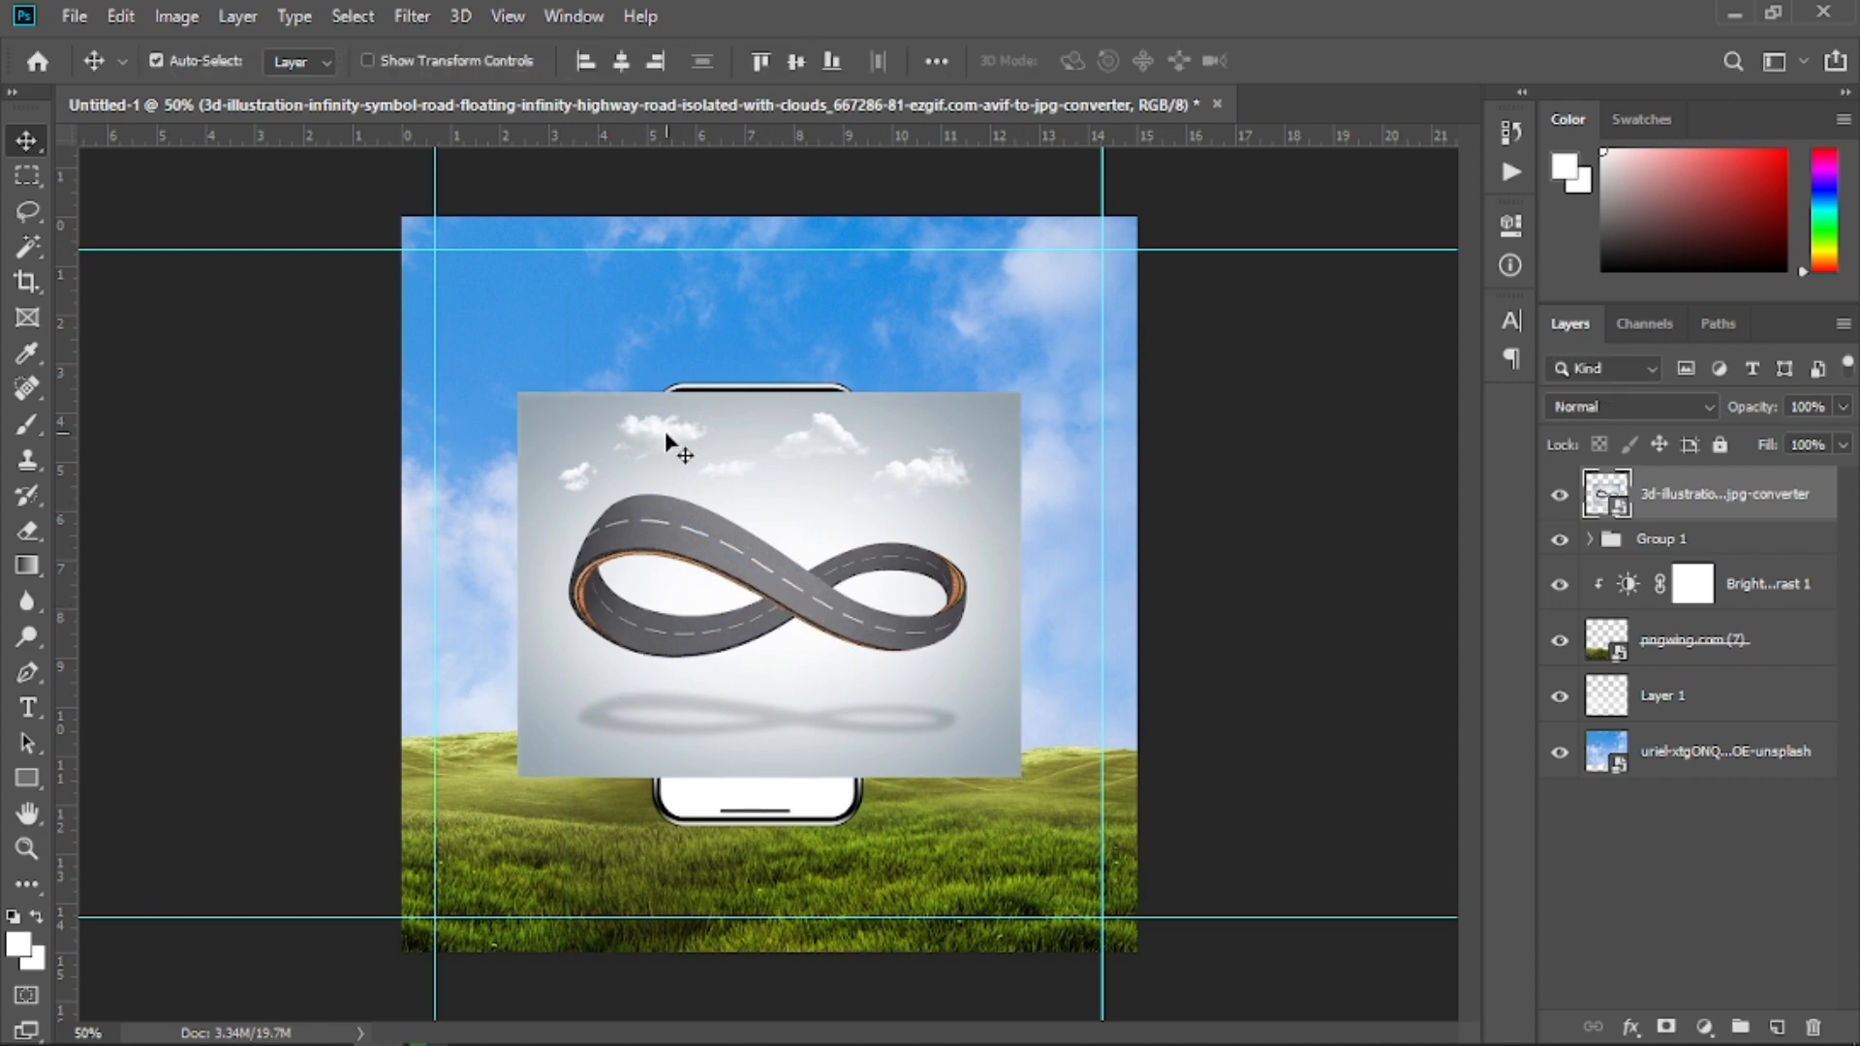
# Select the infinity road with Select Subject and add a layer mask from the selection to cut out its grey background
pyautogui.click(372, 20)
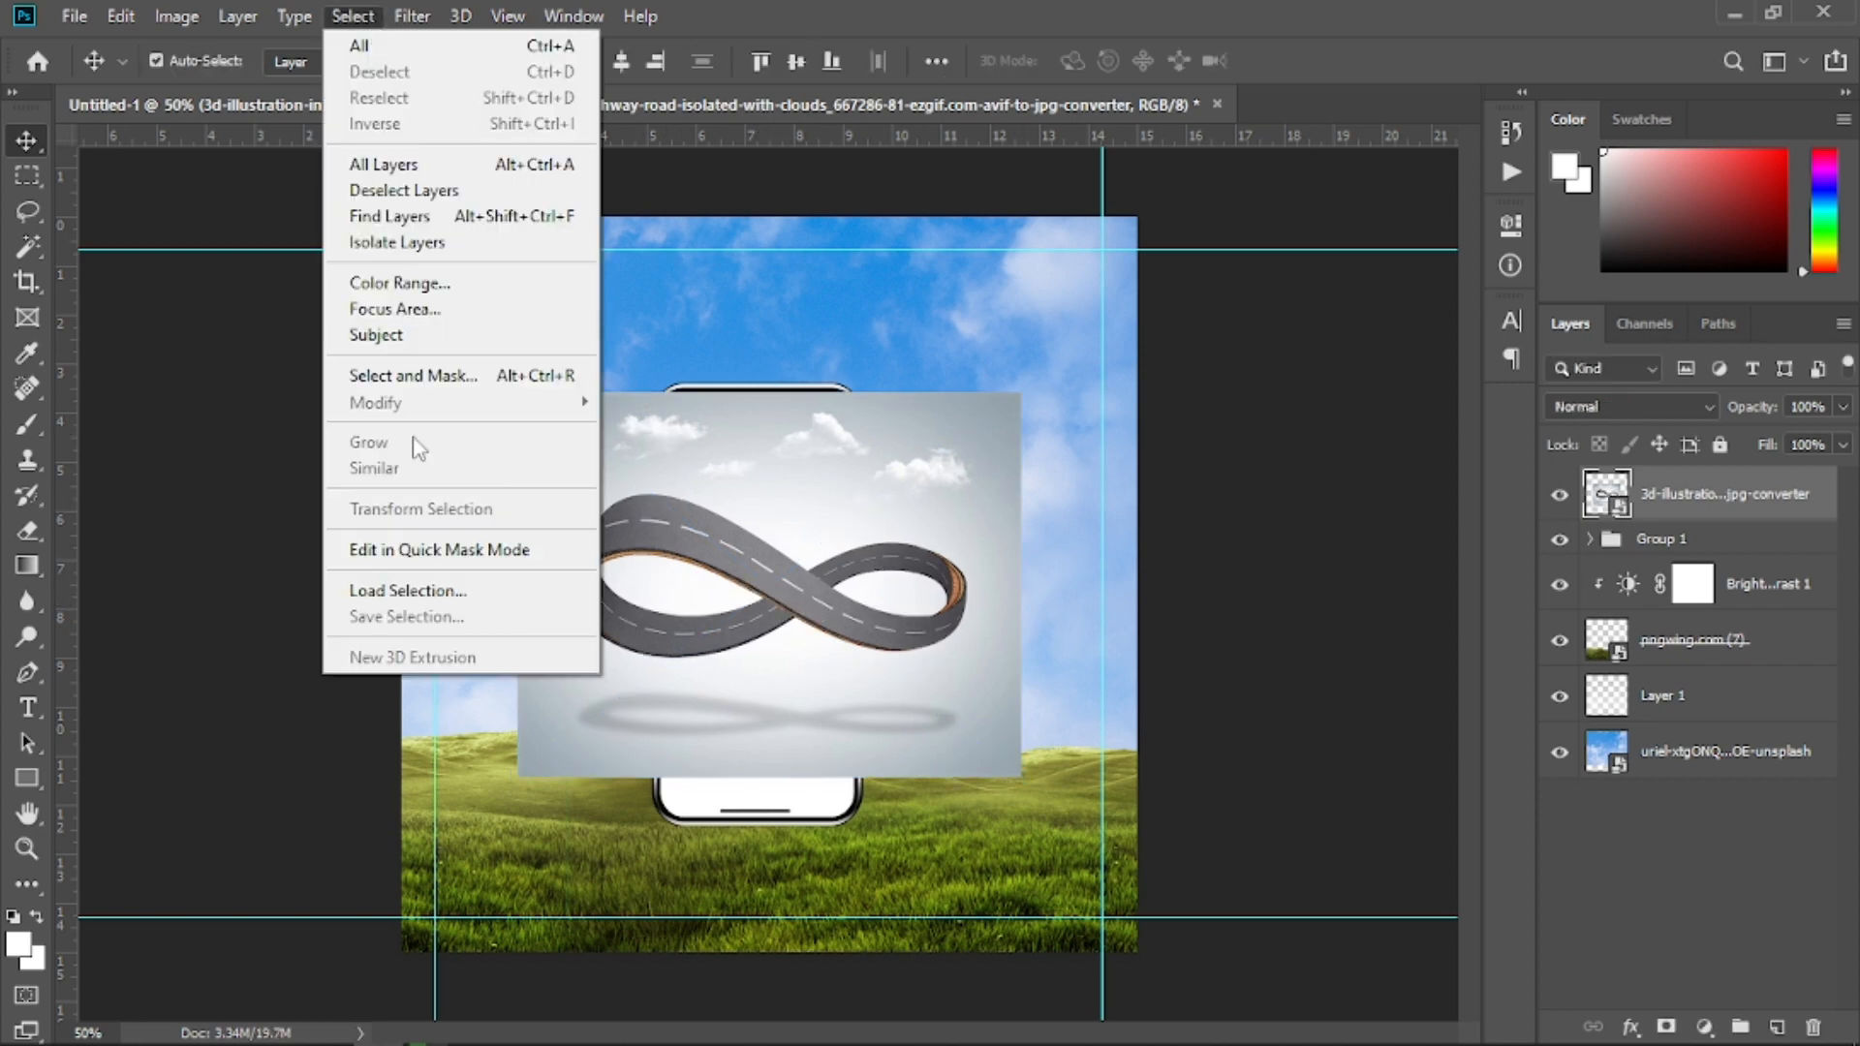
pyautogui.click(414, 337)
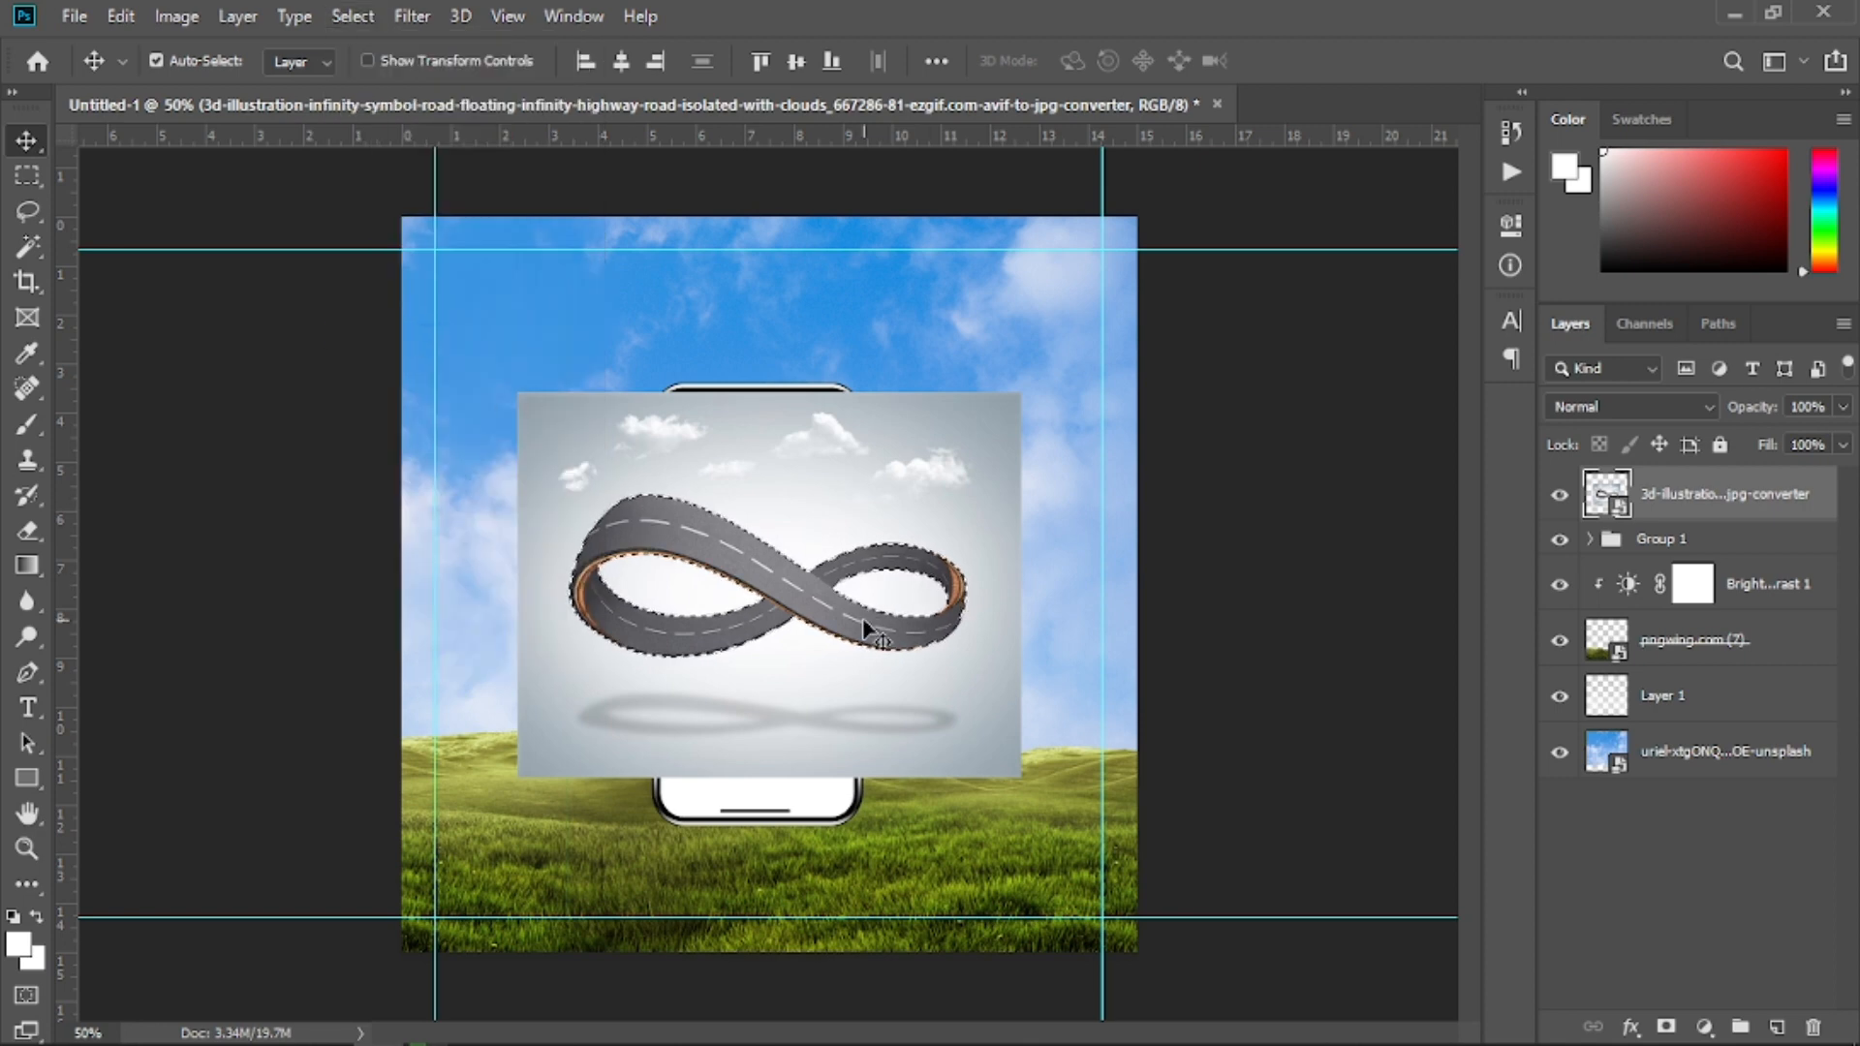
pyautogui.press('z')
pyautogui.moveTo(640, 644); pyautogui.dragTo(798, 609)
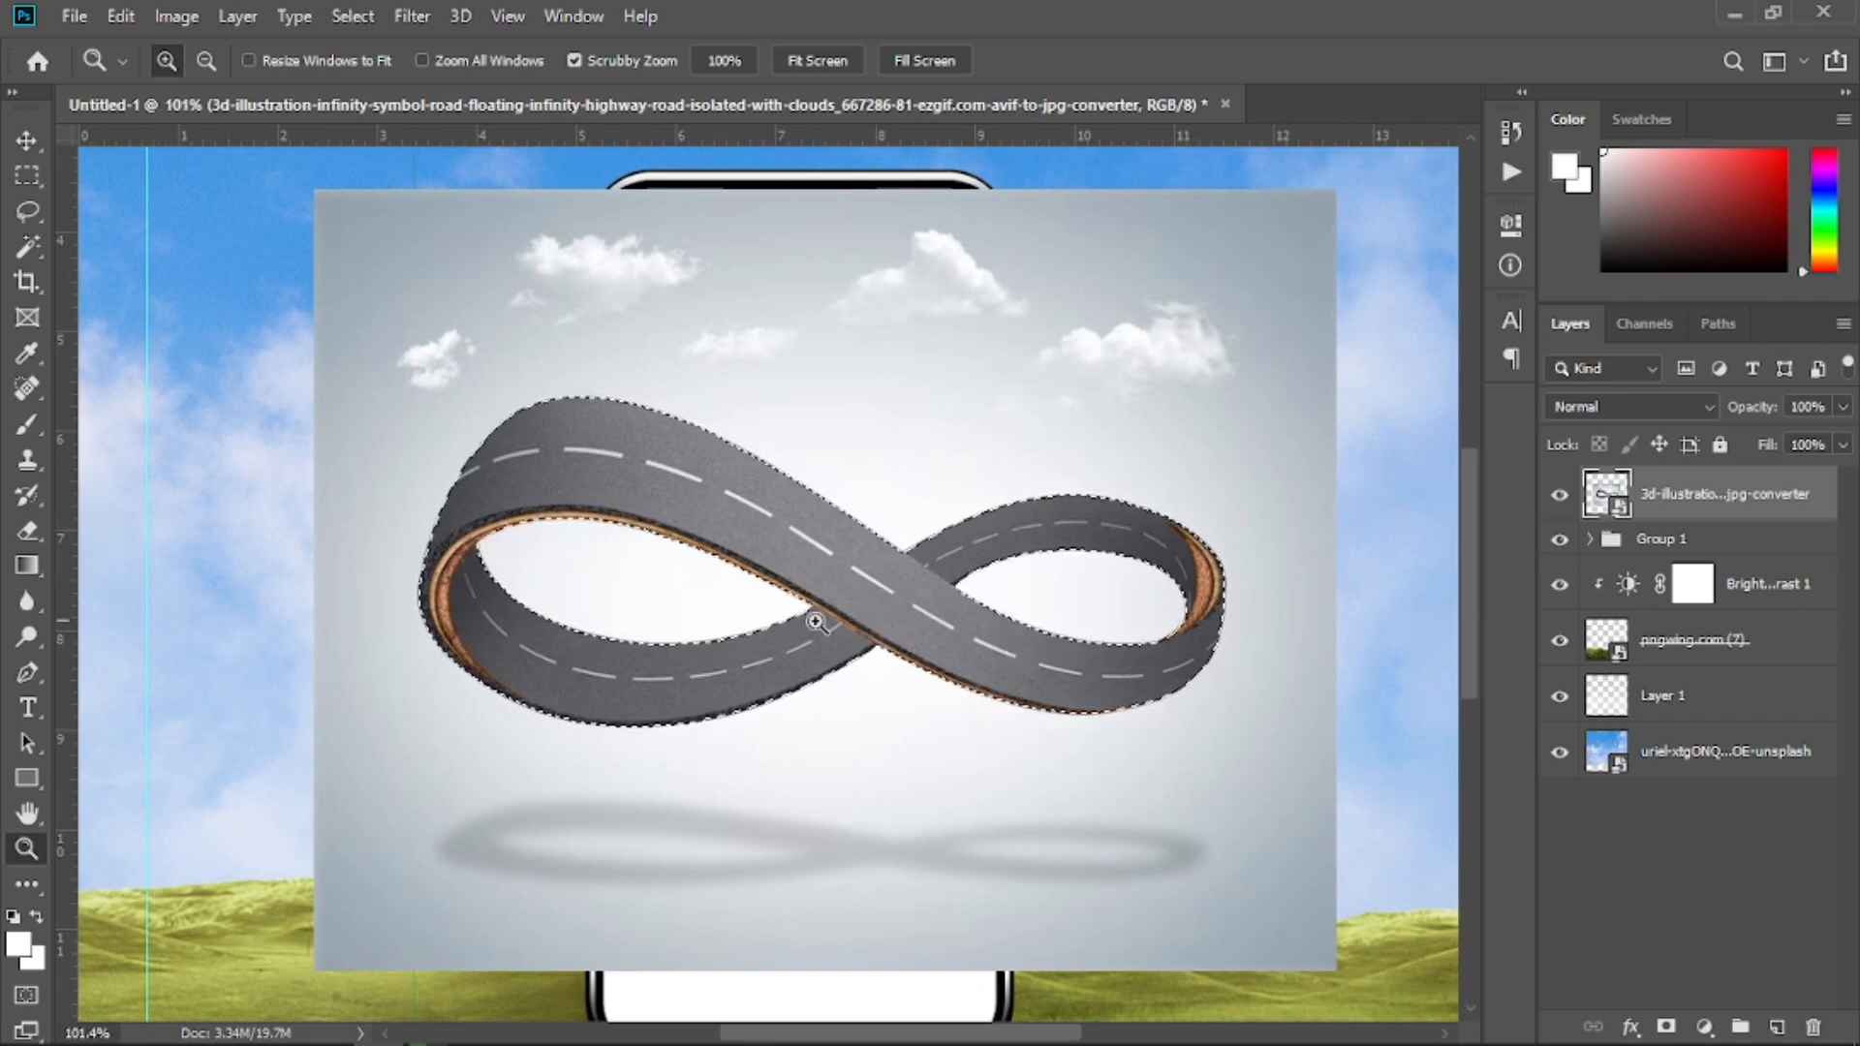
pyautogui.click(1666, 1027)
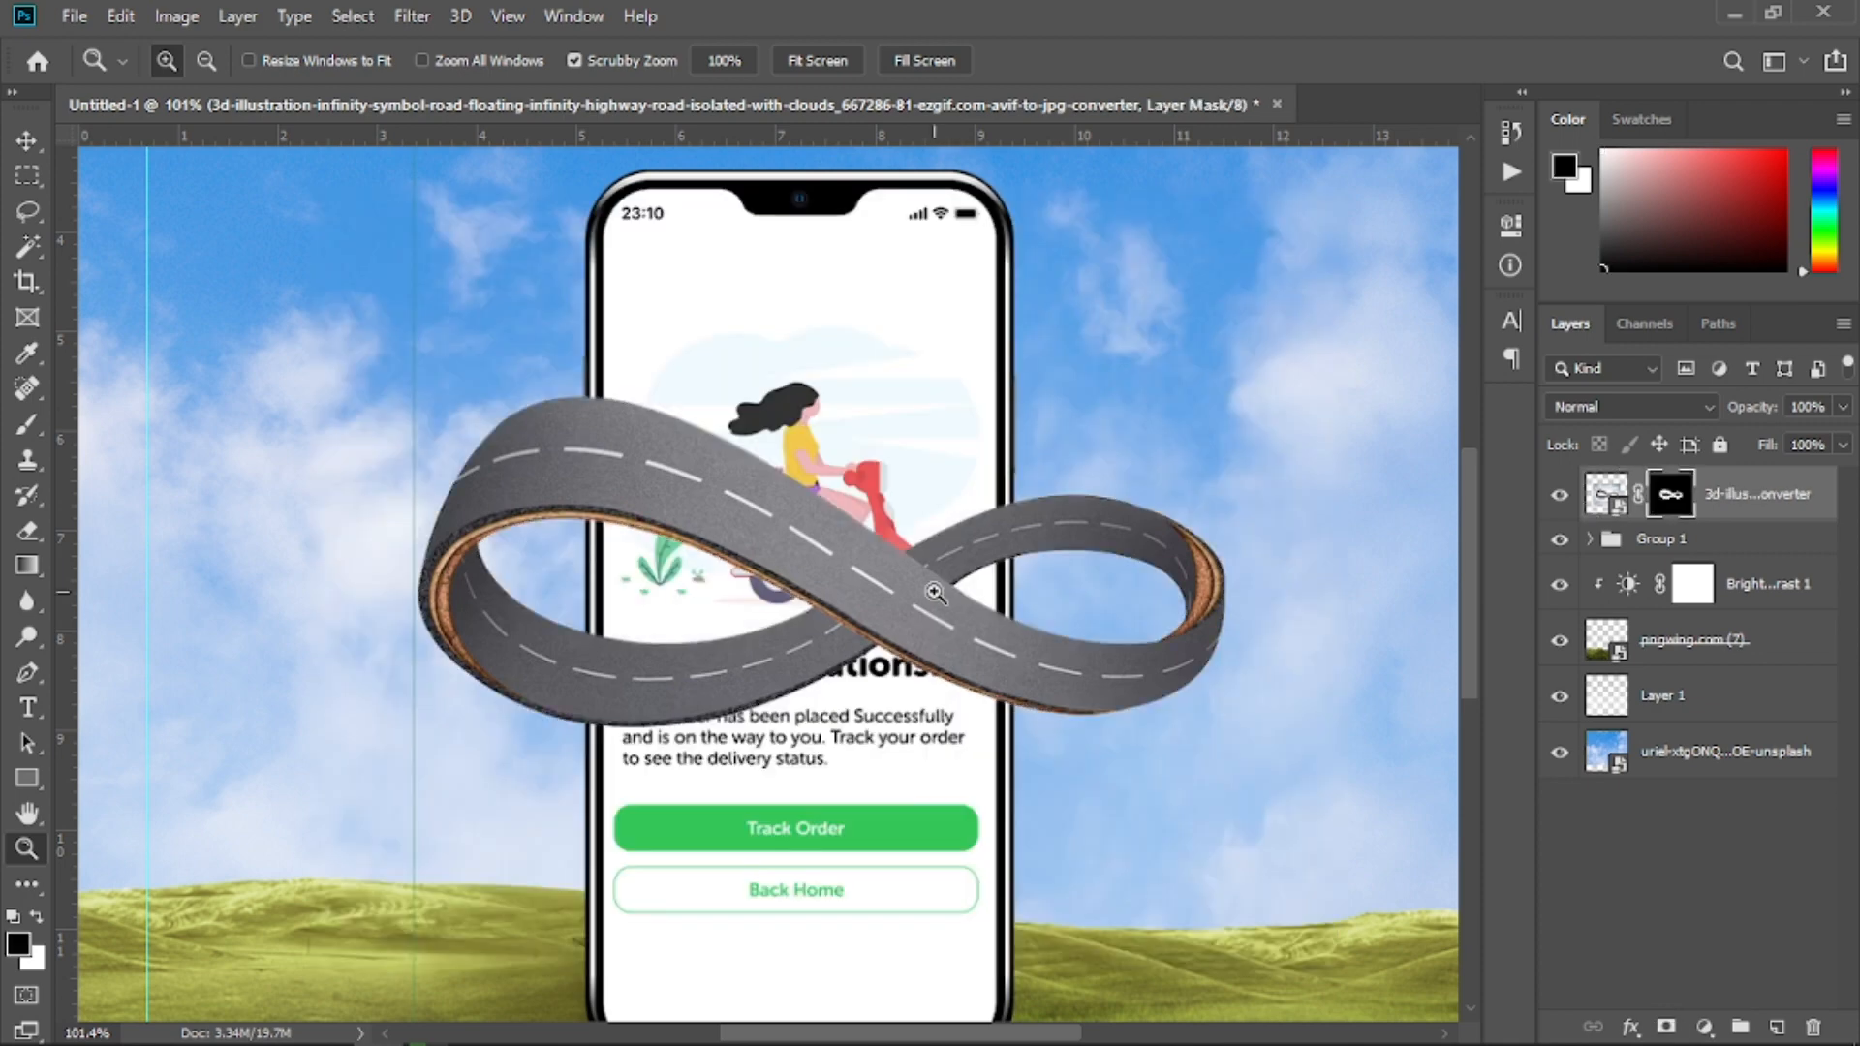
# Enlarge the infinity road proportionally and place it across the lower half of the phone so both loops extend beyond the frame
pyautogui.click(26, 141)
pyautogui.moveTo(796, 580); pyautogui.dragTo(776, 507)
pyautogui.hotkey('ctrl', 't')
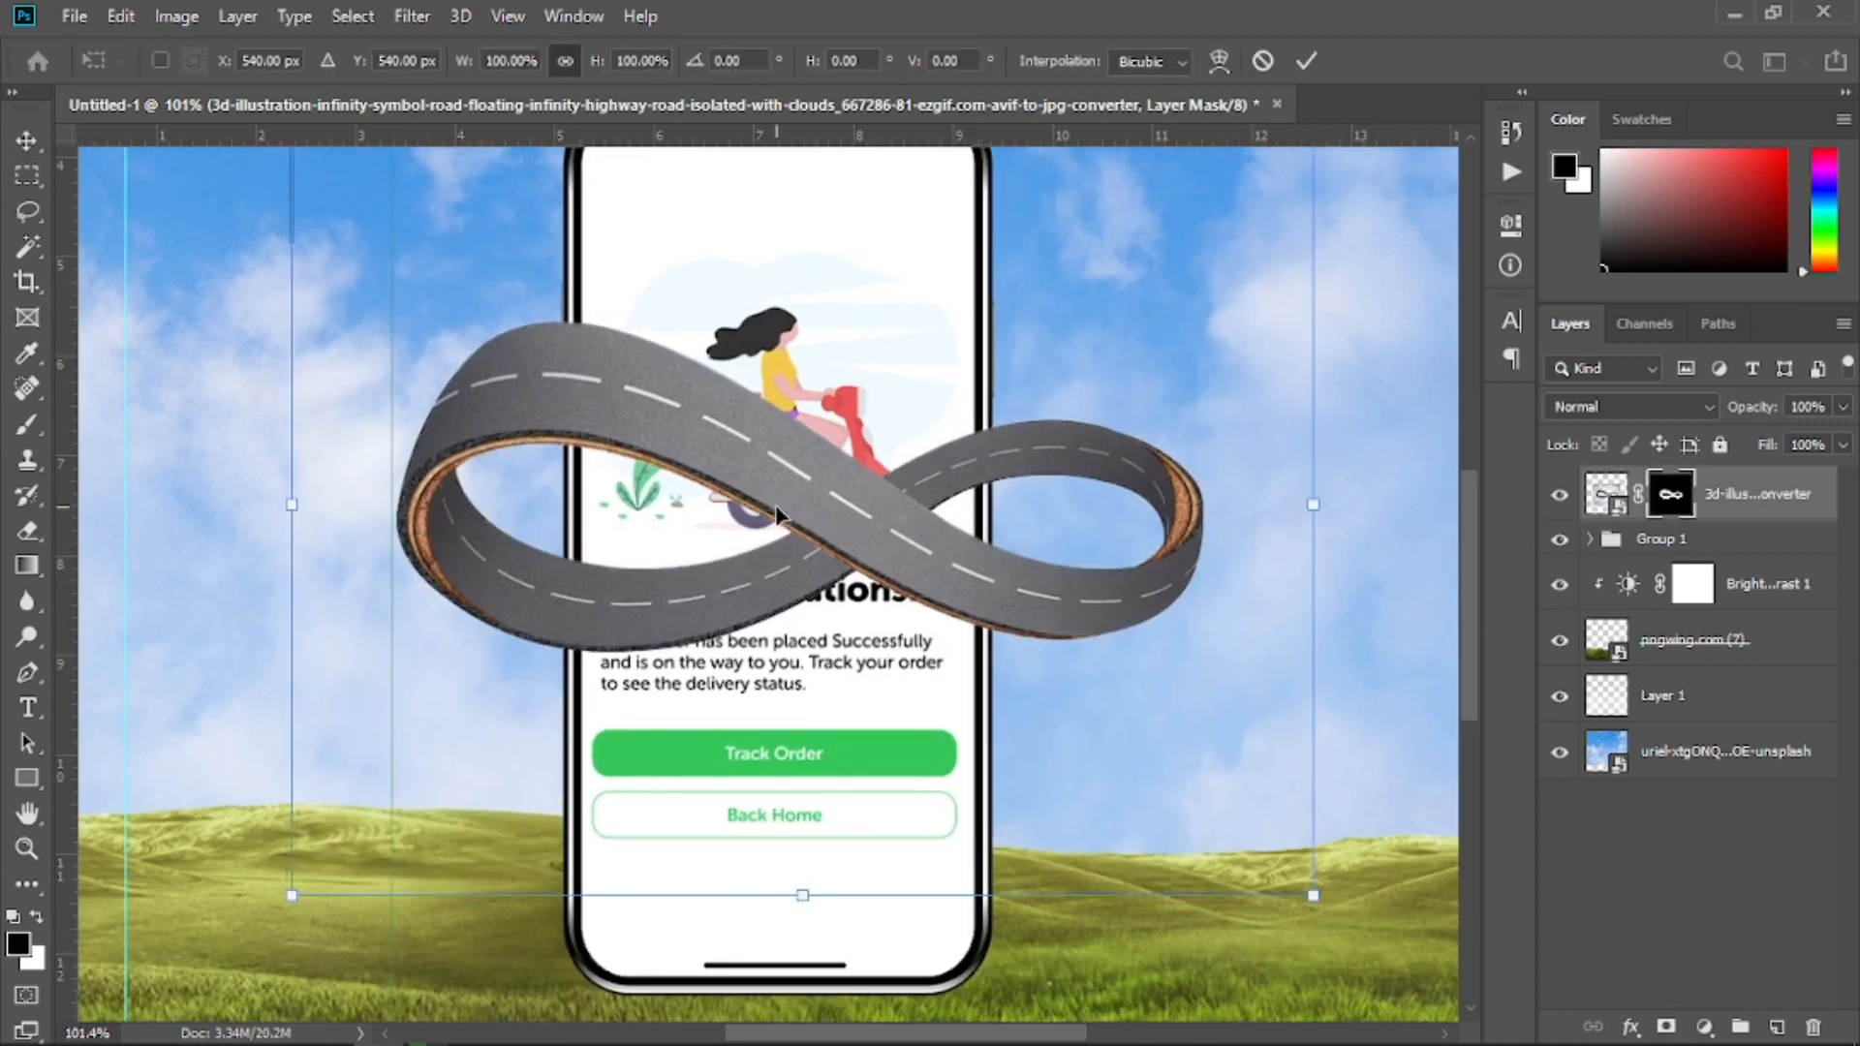
pyautogui.hotkey('ctrl', '-')
pyautogui.hotkey('ctrl', '-')
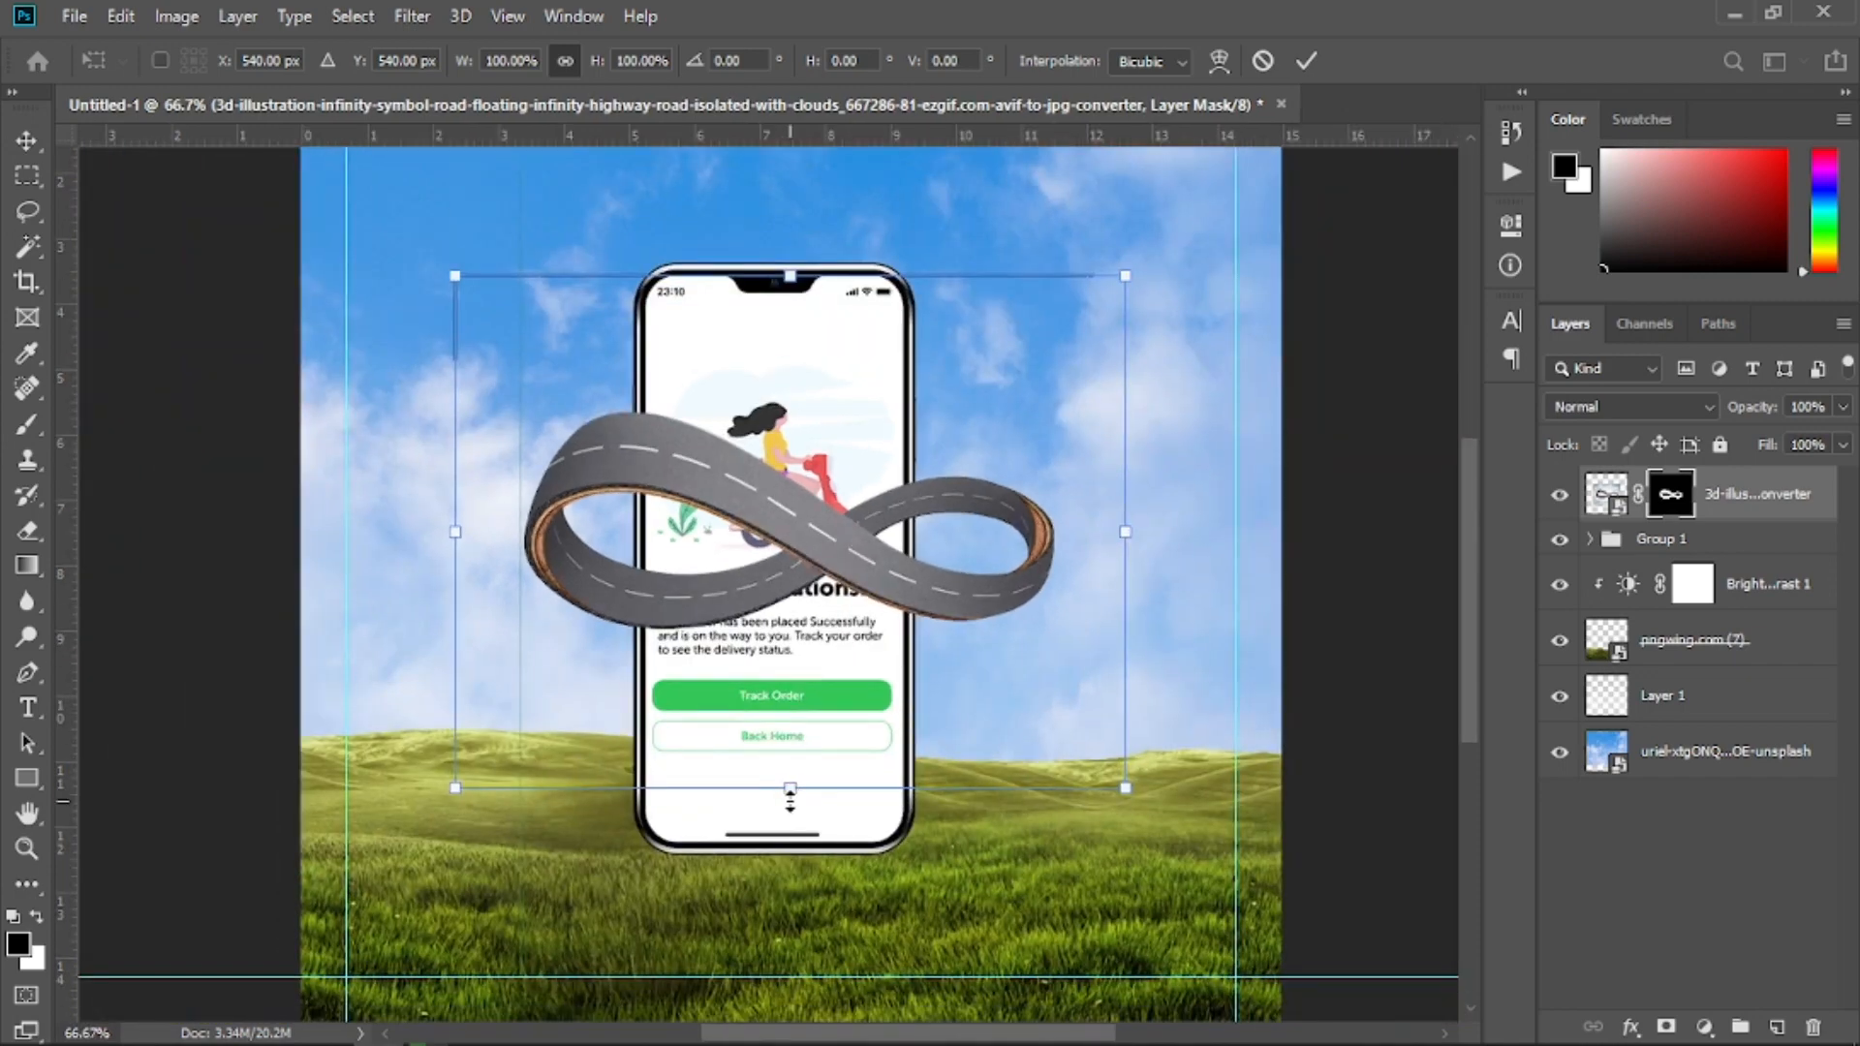
pyautogui.moveTo(791, 793); pyautogui.dragTo(792, 1004)
pyautogui.moveTo(791, 672)
pyautogui.mouseDown()
pyautogui.moveTo(781, 640)
pyautogui.moveTo(765, 648)
pyautogui.moveTo(899, 690)
pyautogui.moveTo(889, 654)
pyautogui.moveTo(930, 678)
pyautogui.moveTo(773, 647)
pyautogui.mouseUp()
pyautogui.click(1307, 65)
# Set up a Hard Round brush at 40 px with 54% hardness for painting on the infinity road's mask
pyautogui.press('z')
pyautogui.click(19, 428)
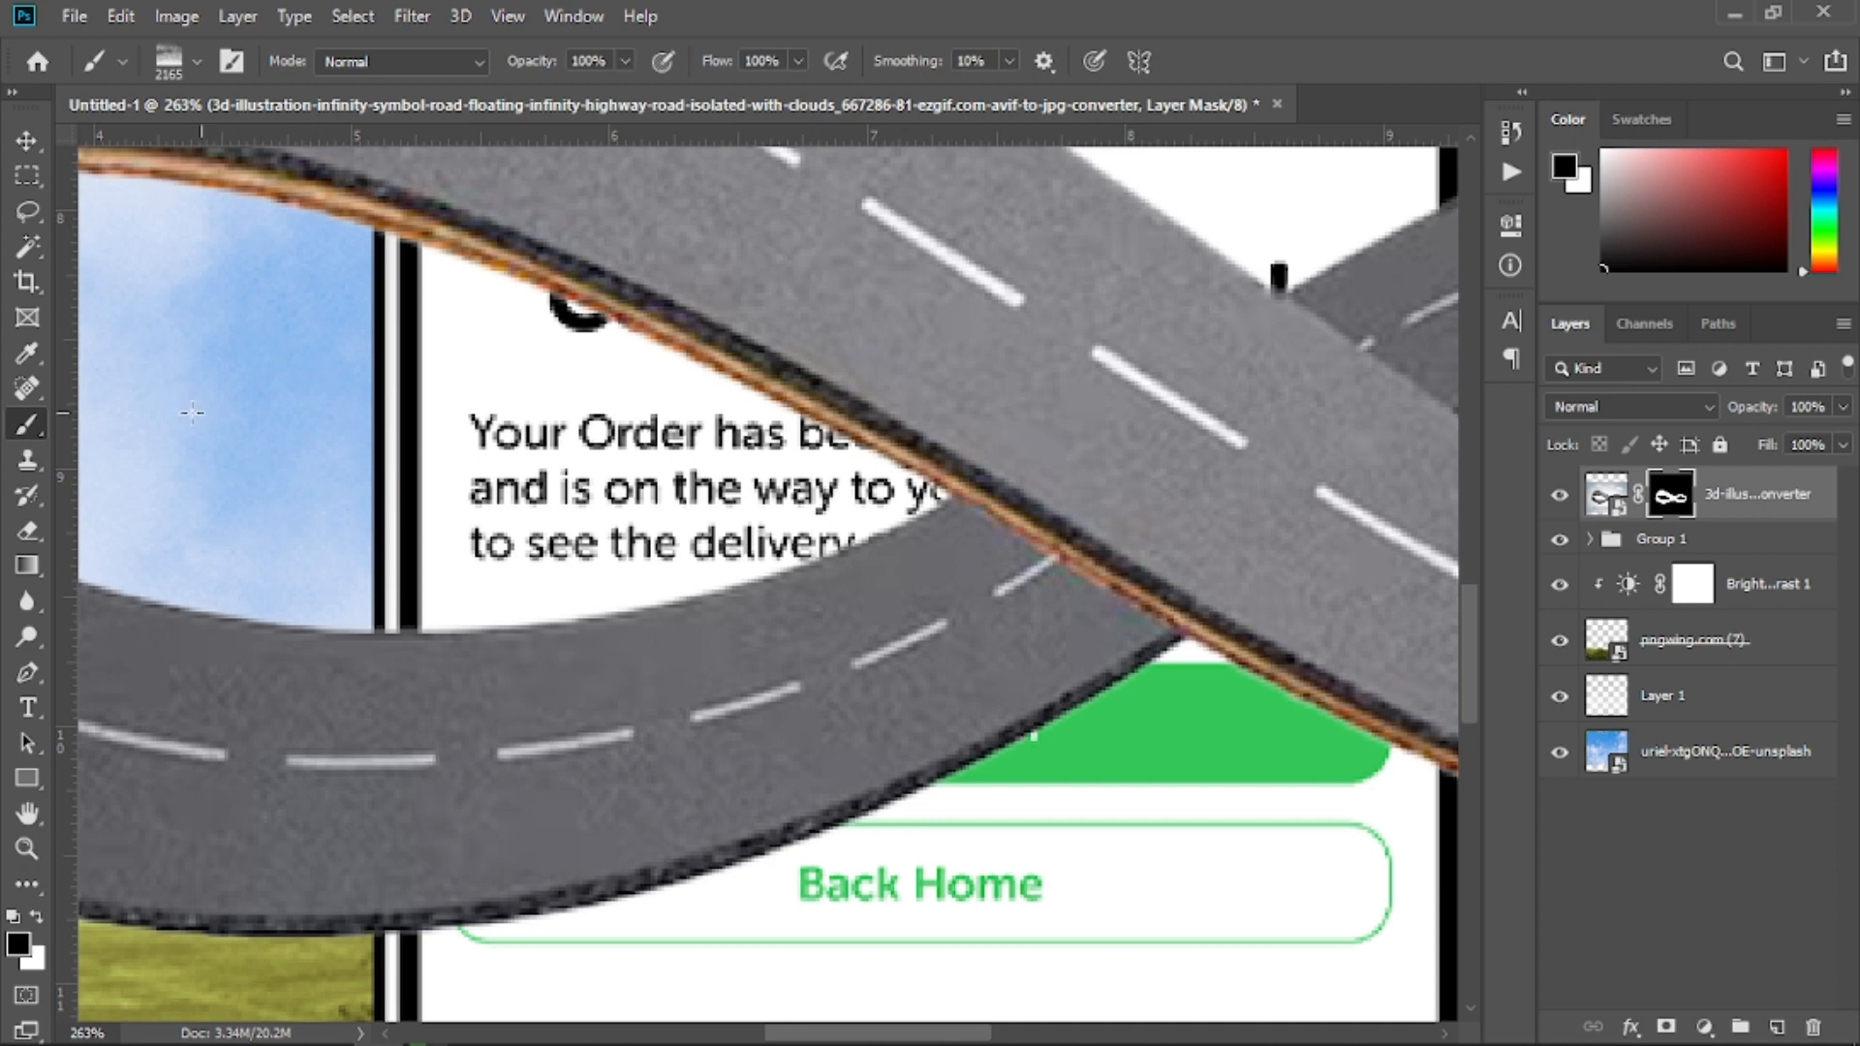
pyautogui.rightClick(27, 426)
pyautogui.click(159, 428)
pyautogui.rightClick(417, 370)
pyautogui.moveTo(741, 655); pyautogui.dragTo(735, 601)
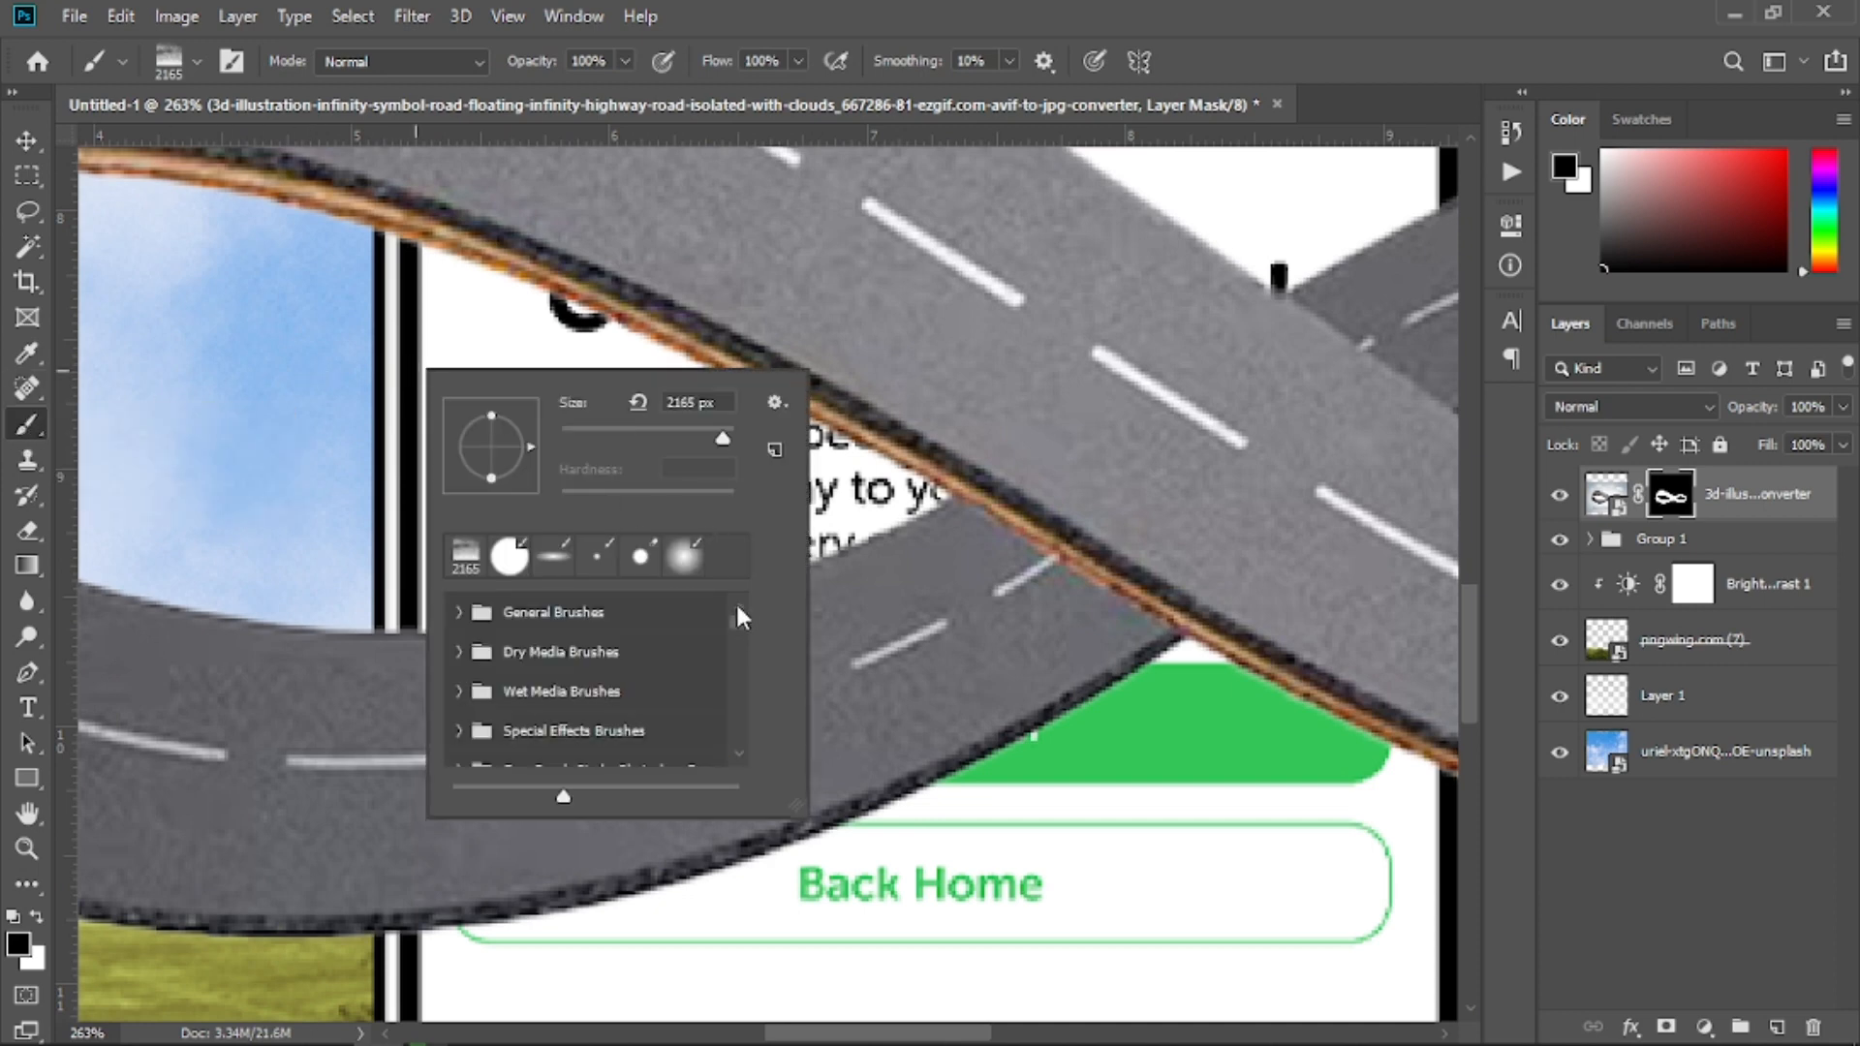
pyautogui.click(460, 612)
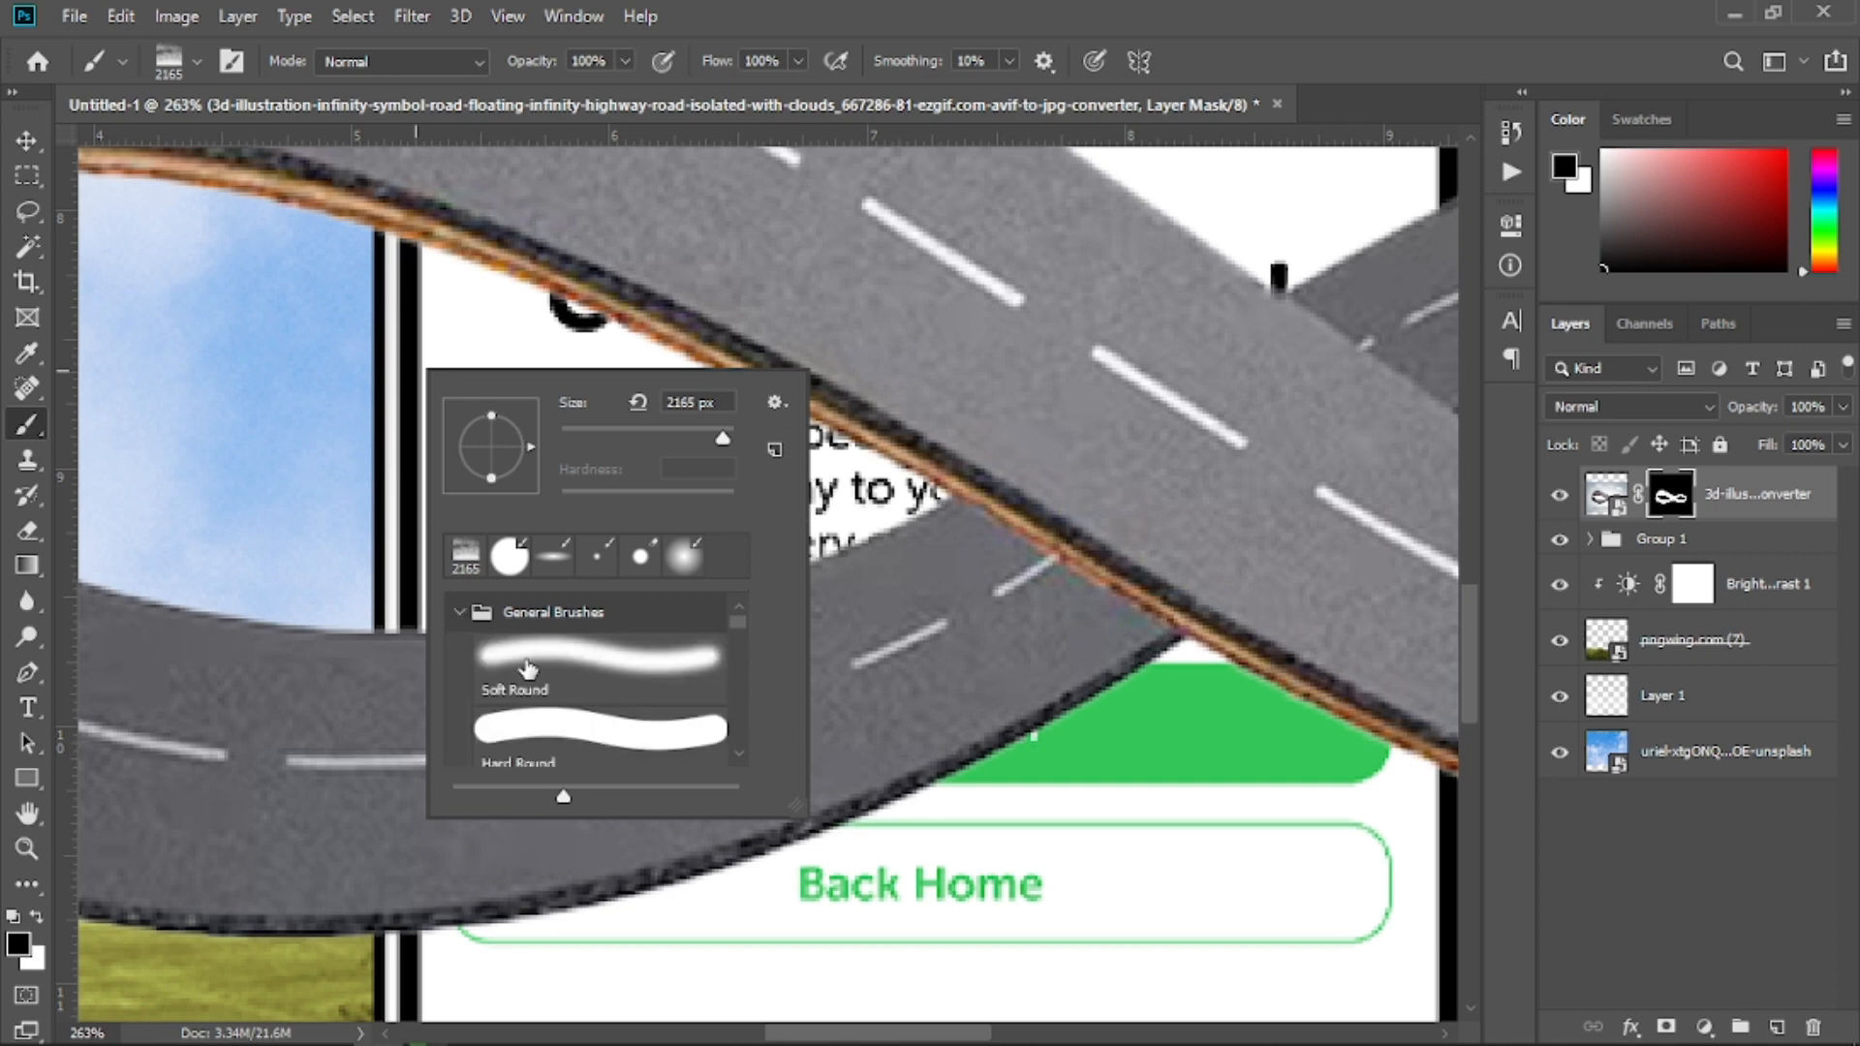
pyautogui.click(560, 734)
pyautogui.click(653, 496)
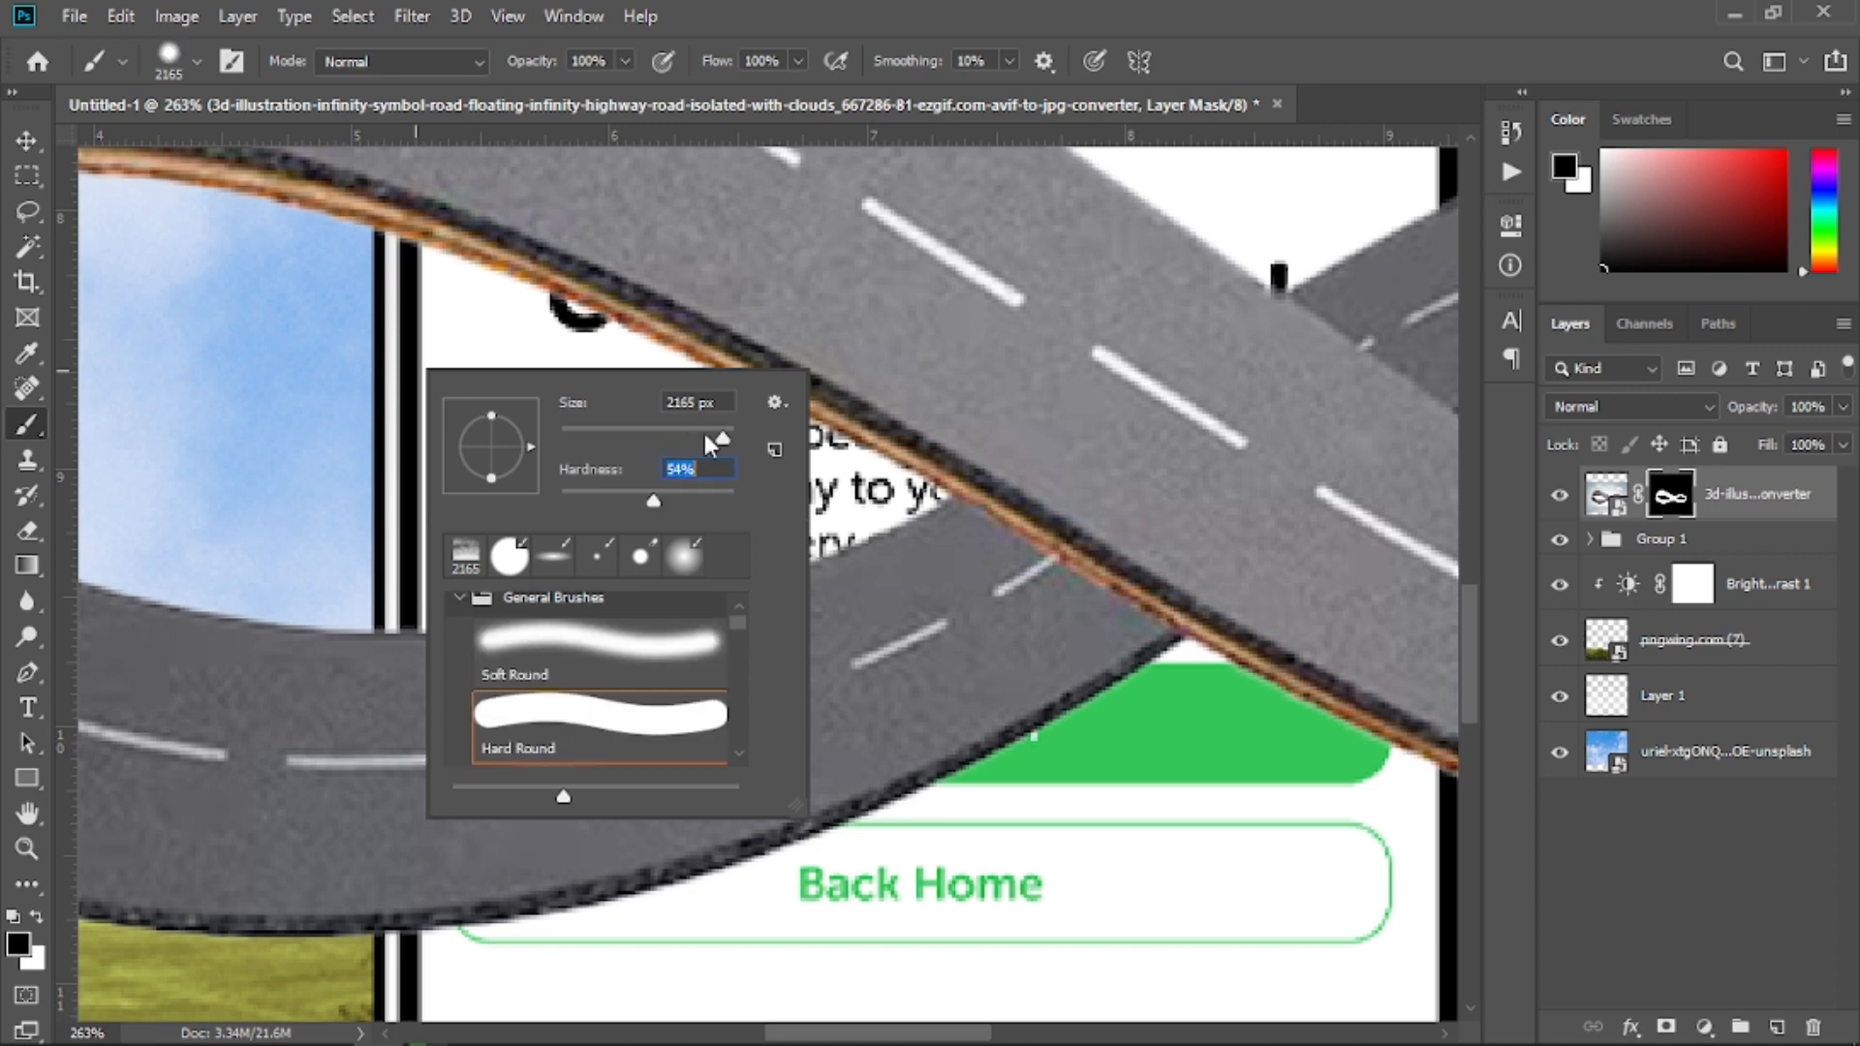
pyautogui.click(595, 429)
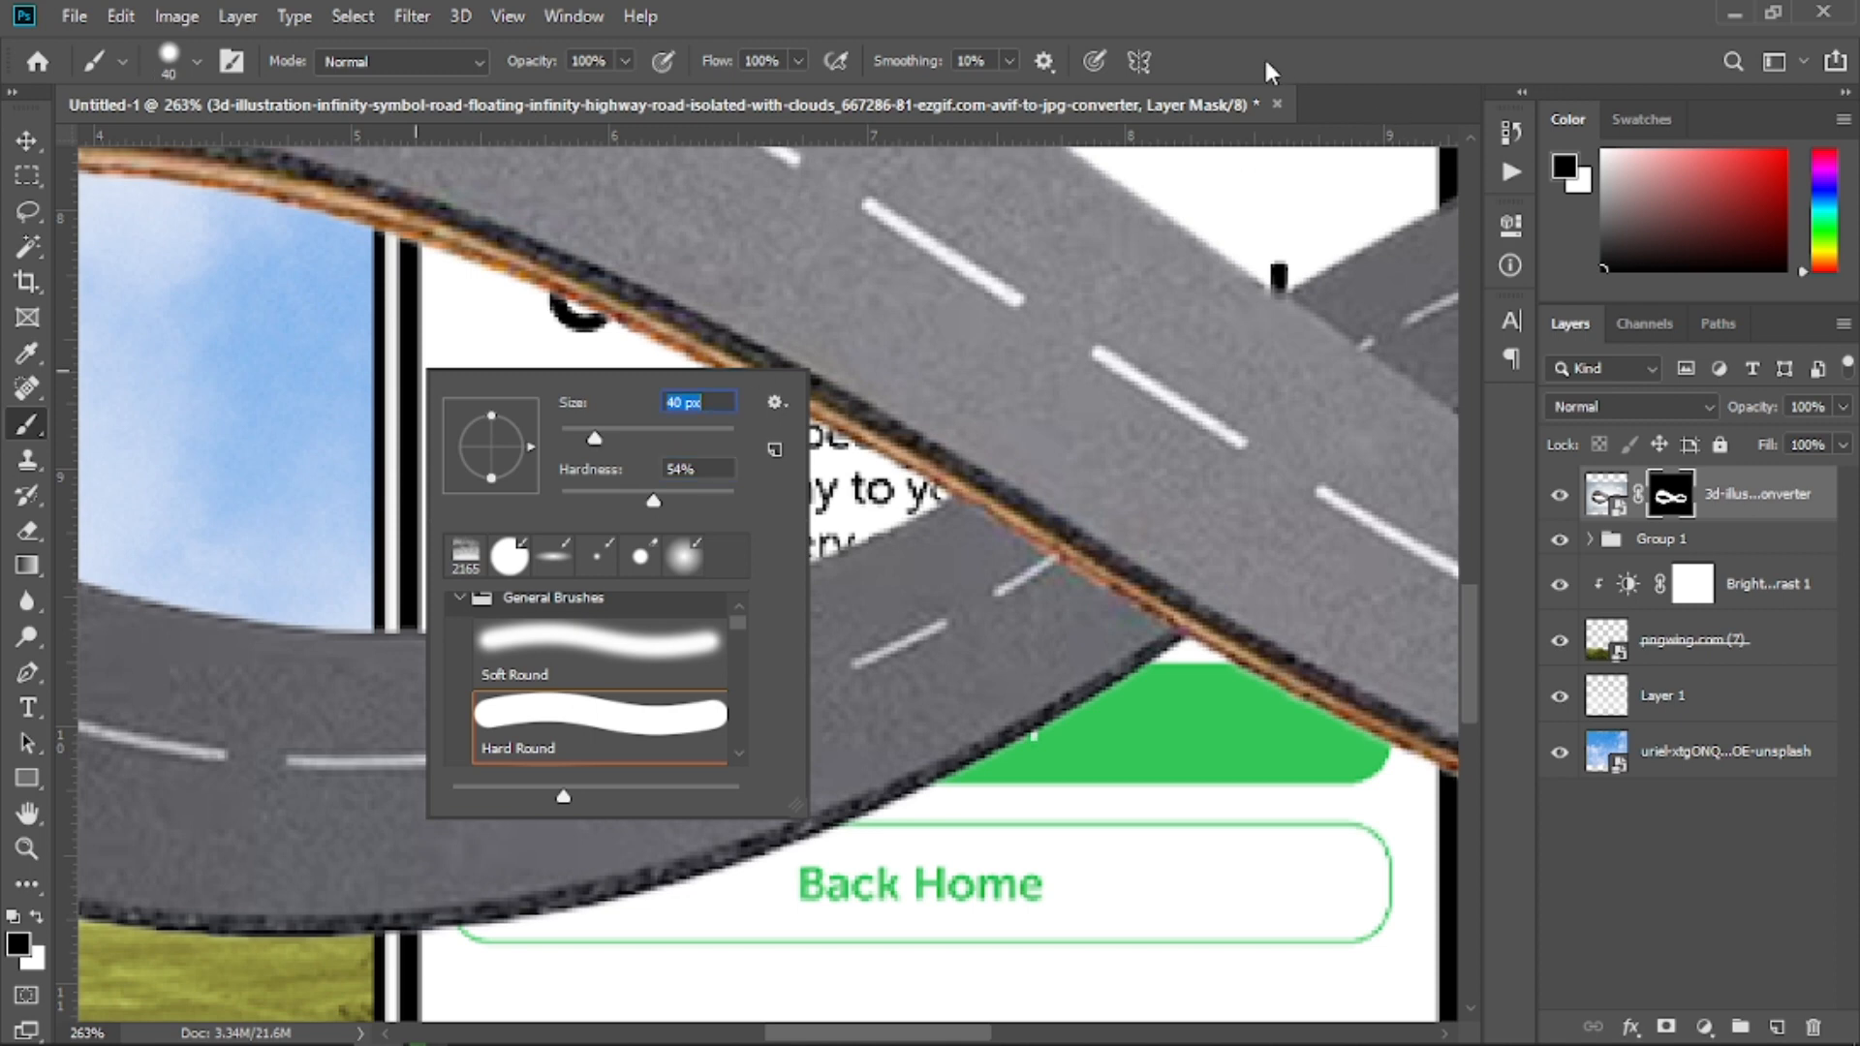
pyautogui.press('Return')
# Paint black on the road's mask to hide the lower-left road section crossing the phone, up to the phone's outer edge
pyautogui.moveTo(1085, 668); pyautogui.dragTo(1159, 712)
pyautogui.rightClick(882, 586)
pyautogui.click(609, 634)
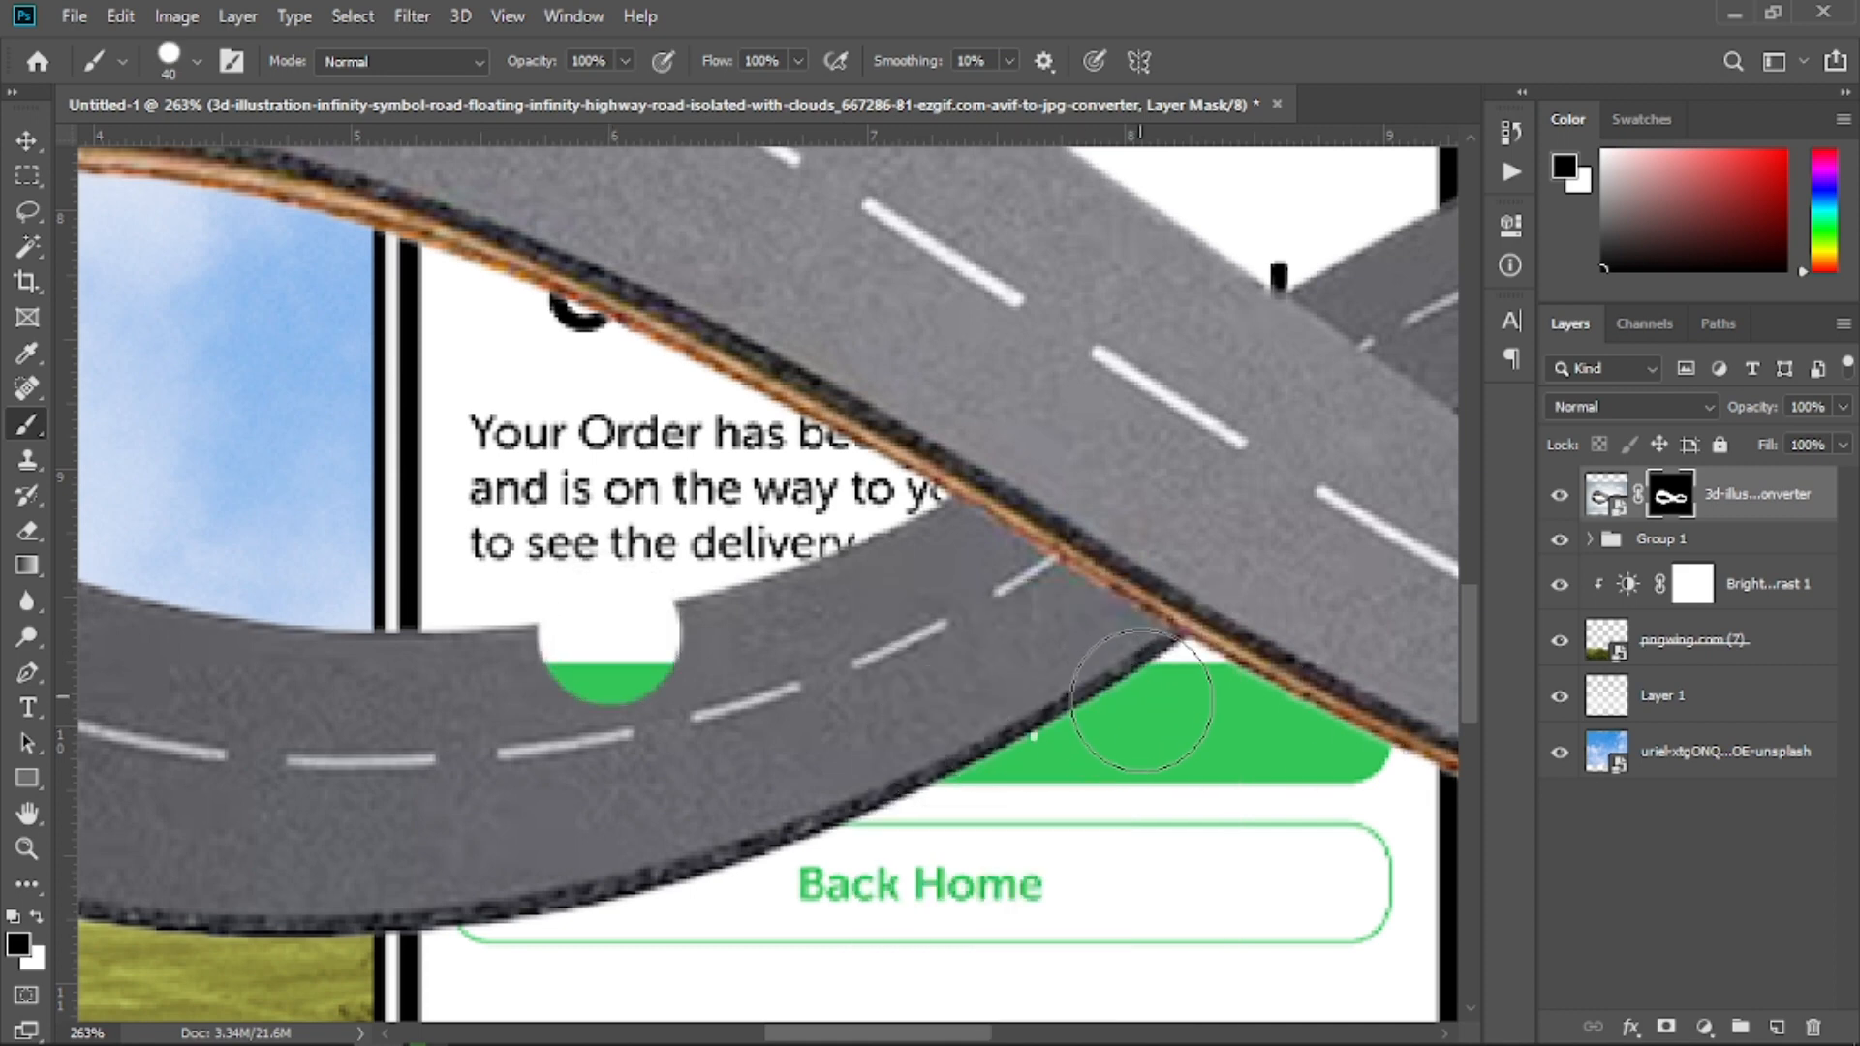
pyautogui.click(1058, 651)
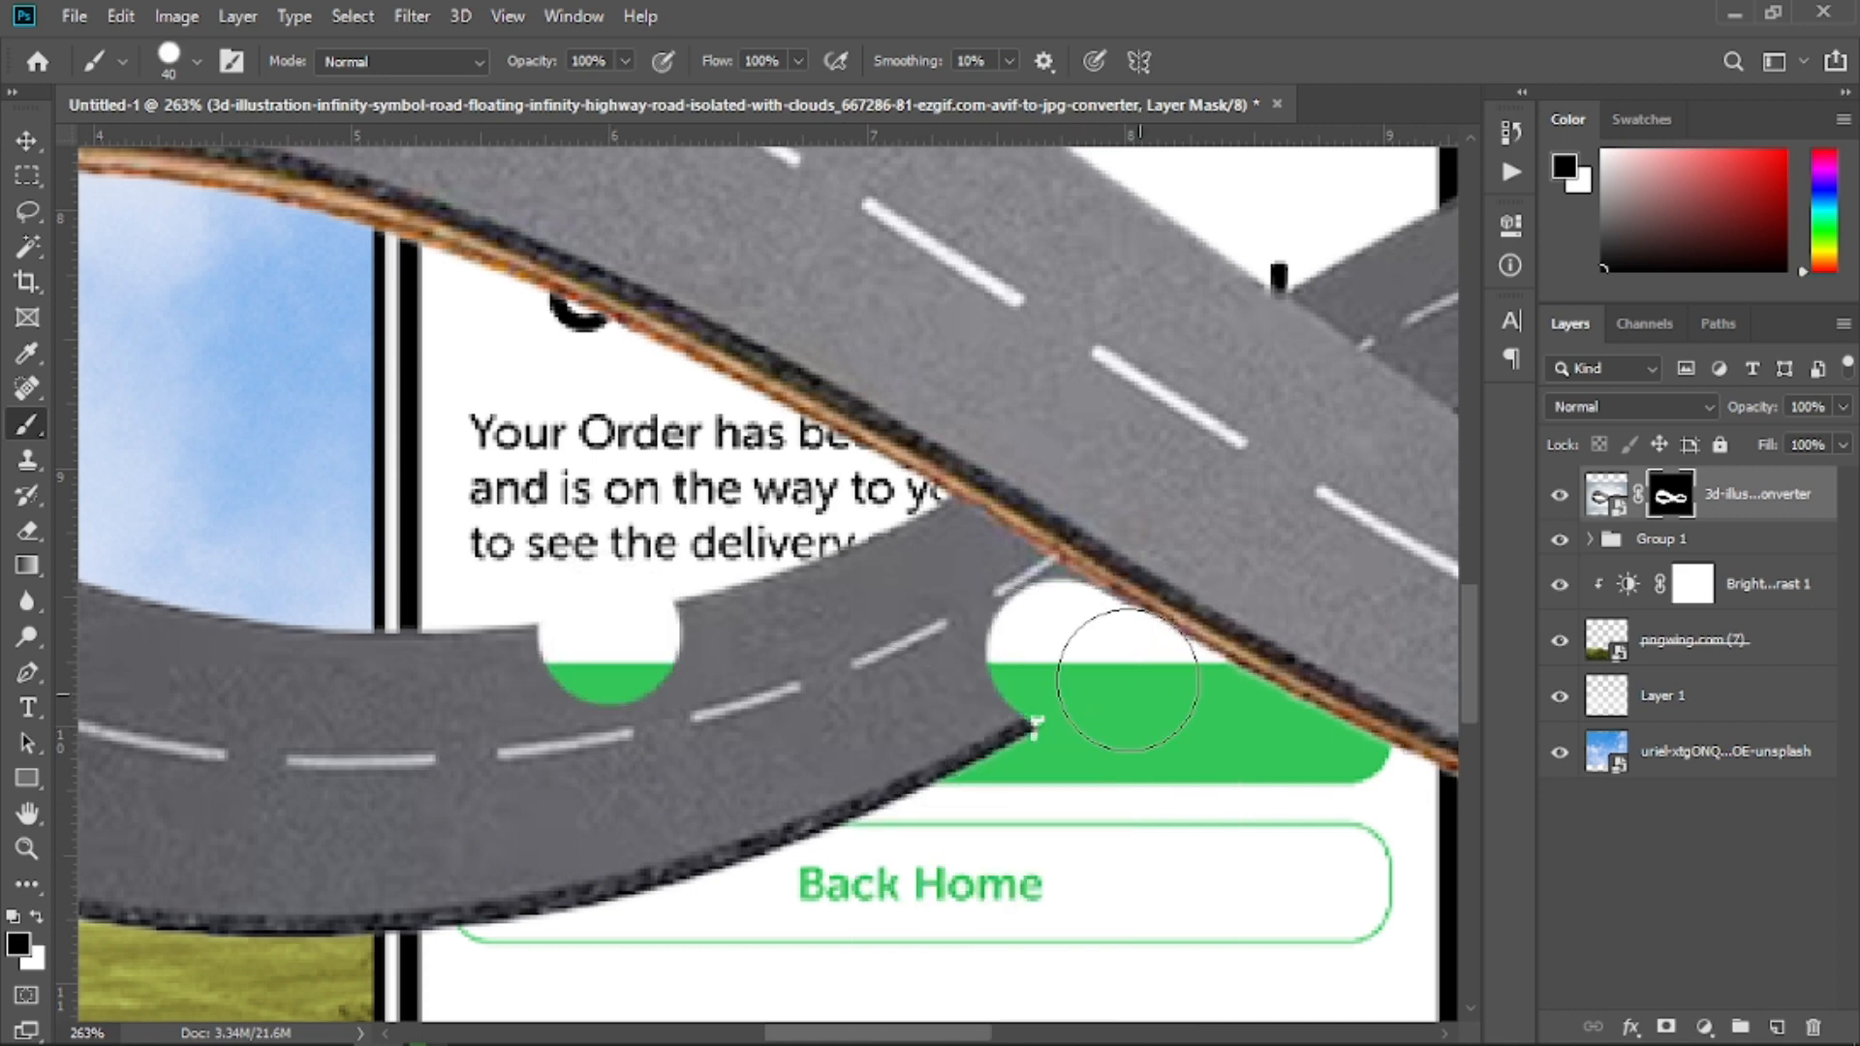
pyautogui.moveTo(1114, 651)
pyautogui.mouseDown()
pyautogui.moveTo(923, 562)
pyautogui.moveTo(969, 605)
pyautogui.moveTo(736, 845)
pyautogui.moveTo(846, 780)
pyautogui.mouseUp()
pyautogui.click(786, 669)
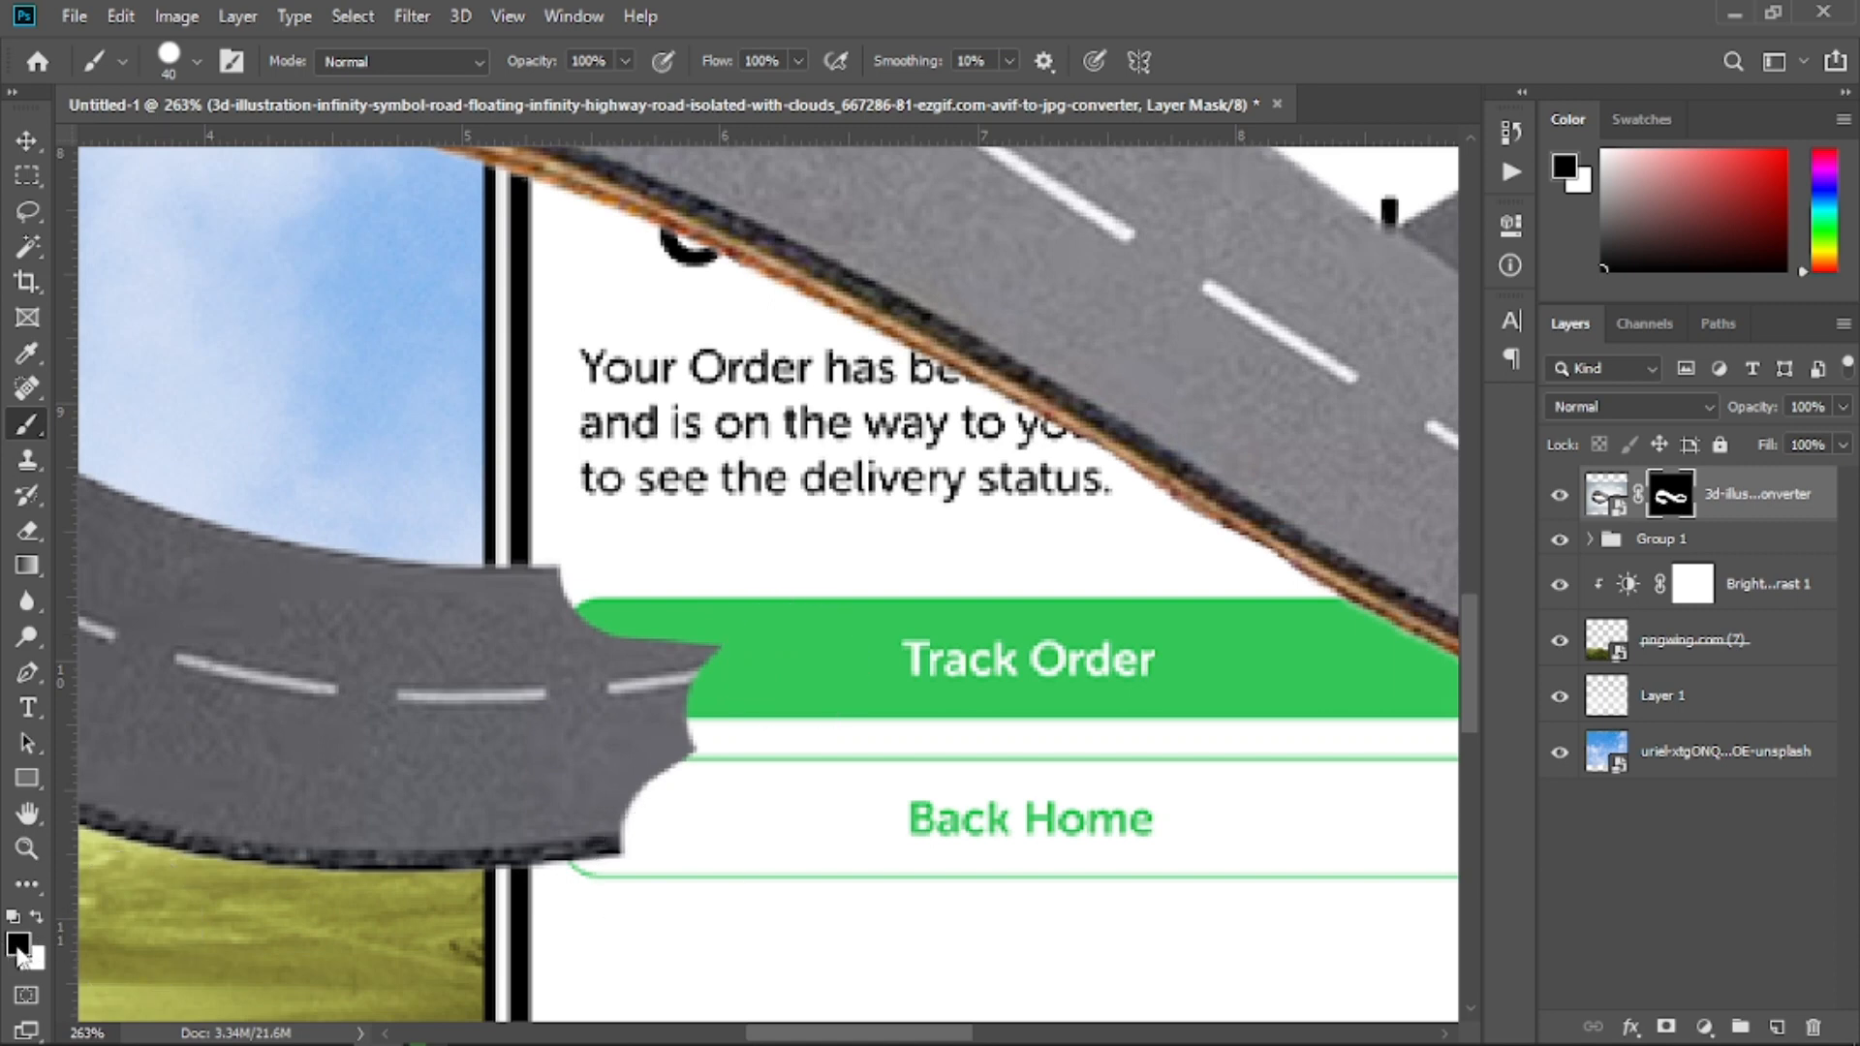
pyautogui.moveTo(652, 834); pyautogui.dragTo(665, 685)
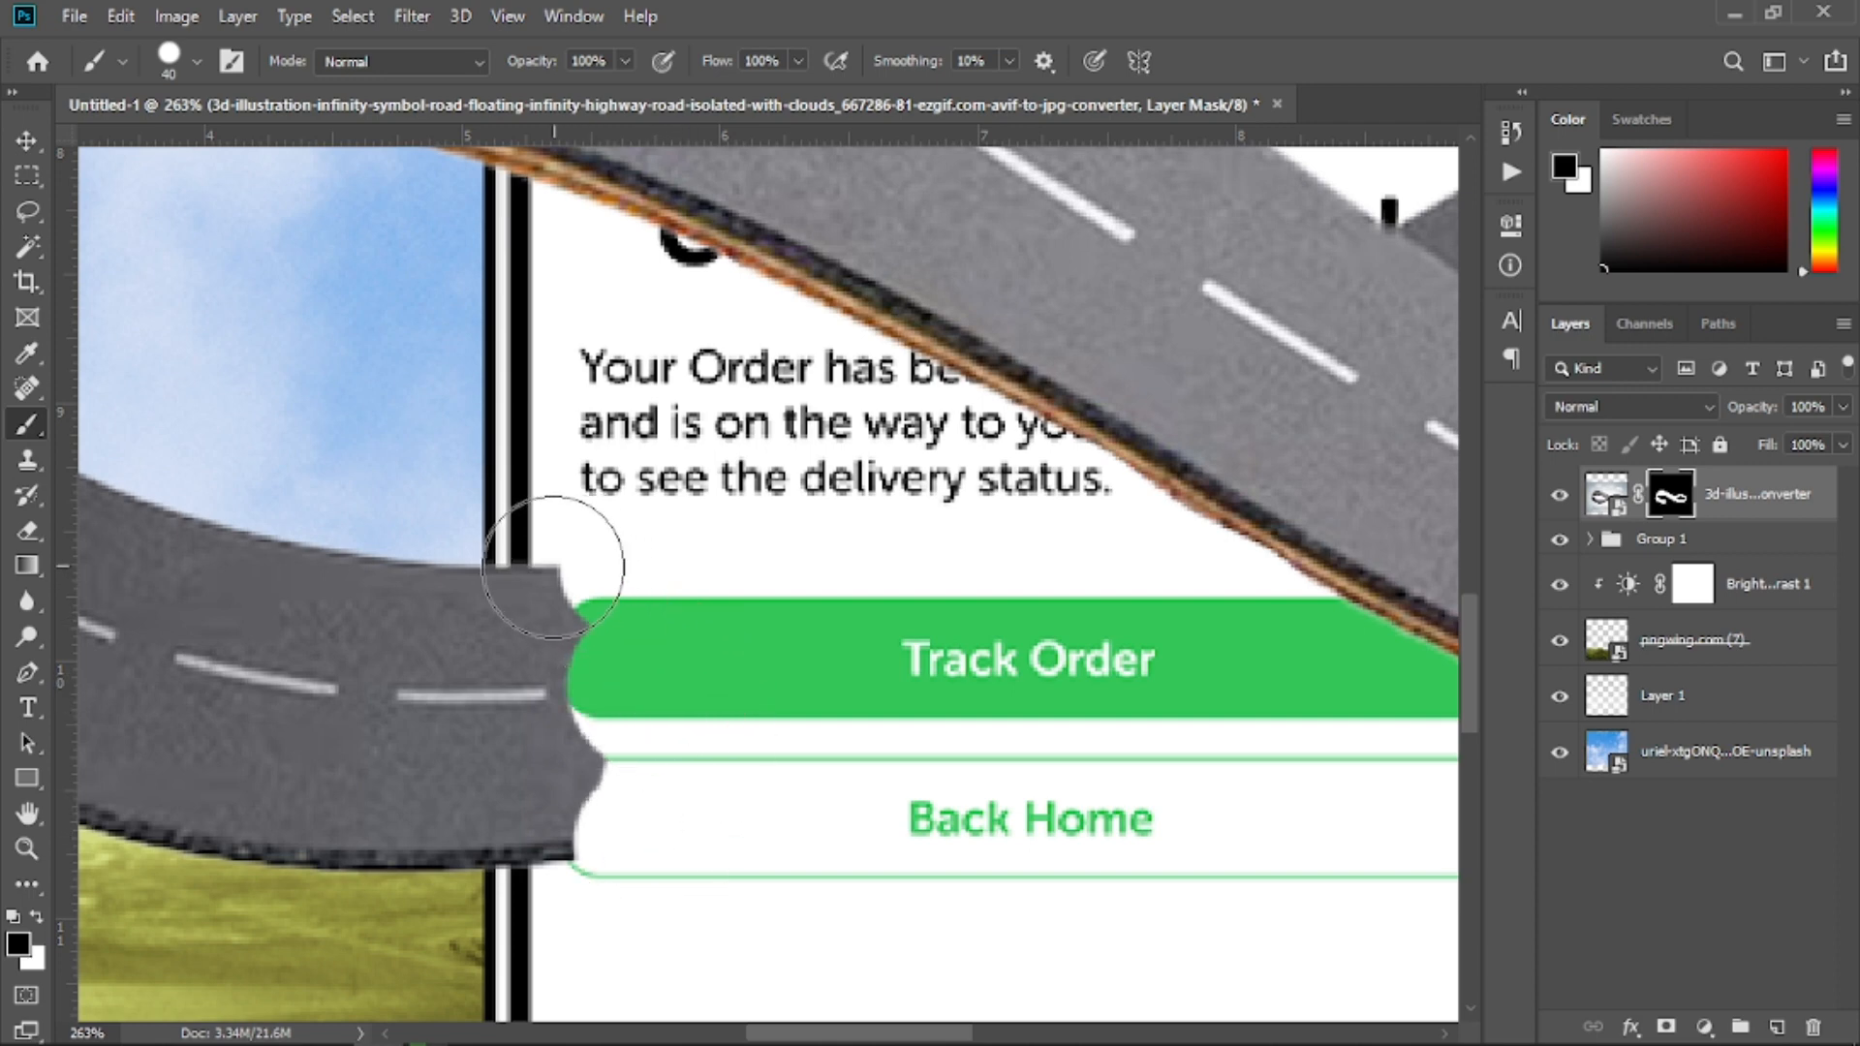
pyautogui.click(557, 568)
pyautogui.hotkey('ctrl', 'z')
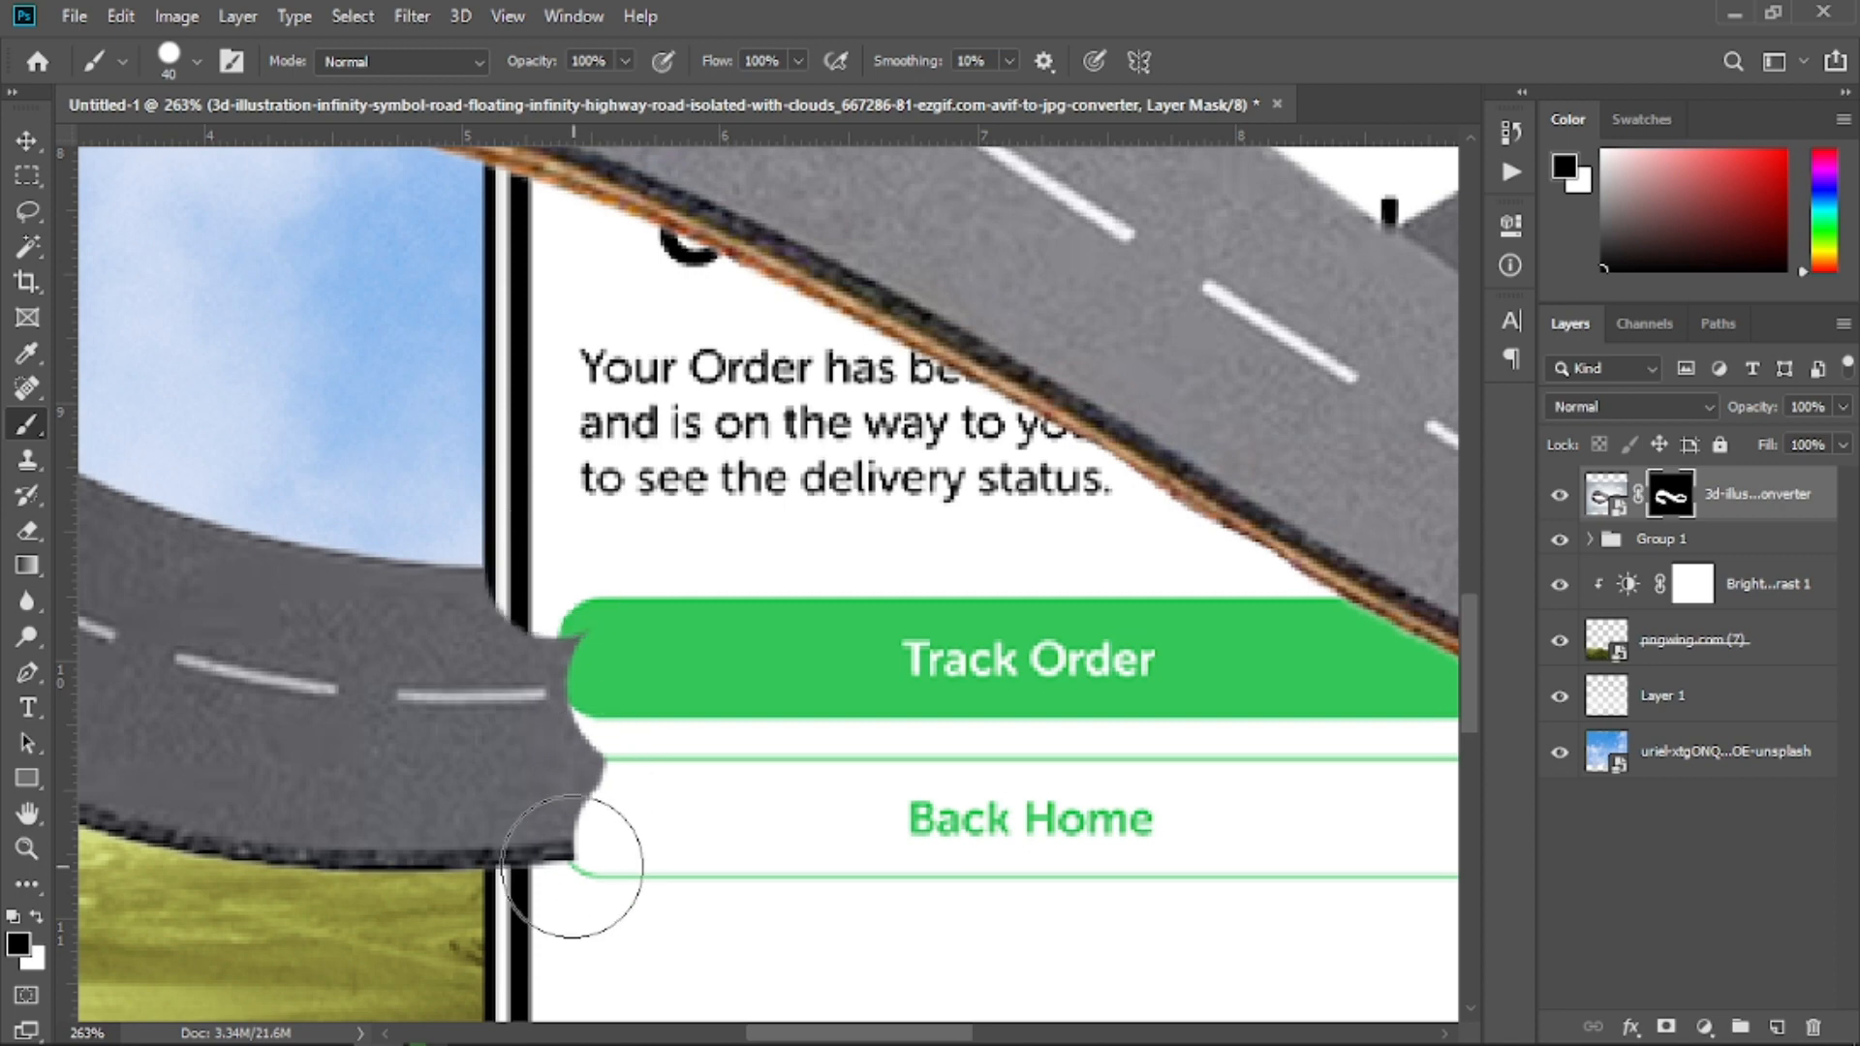
pyautogui.hotkey('ctrl', 'shift', 'z')
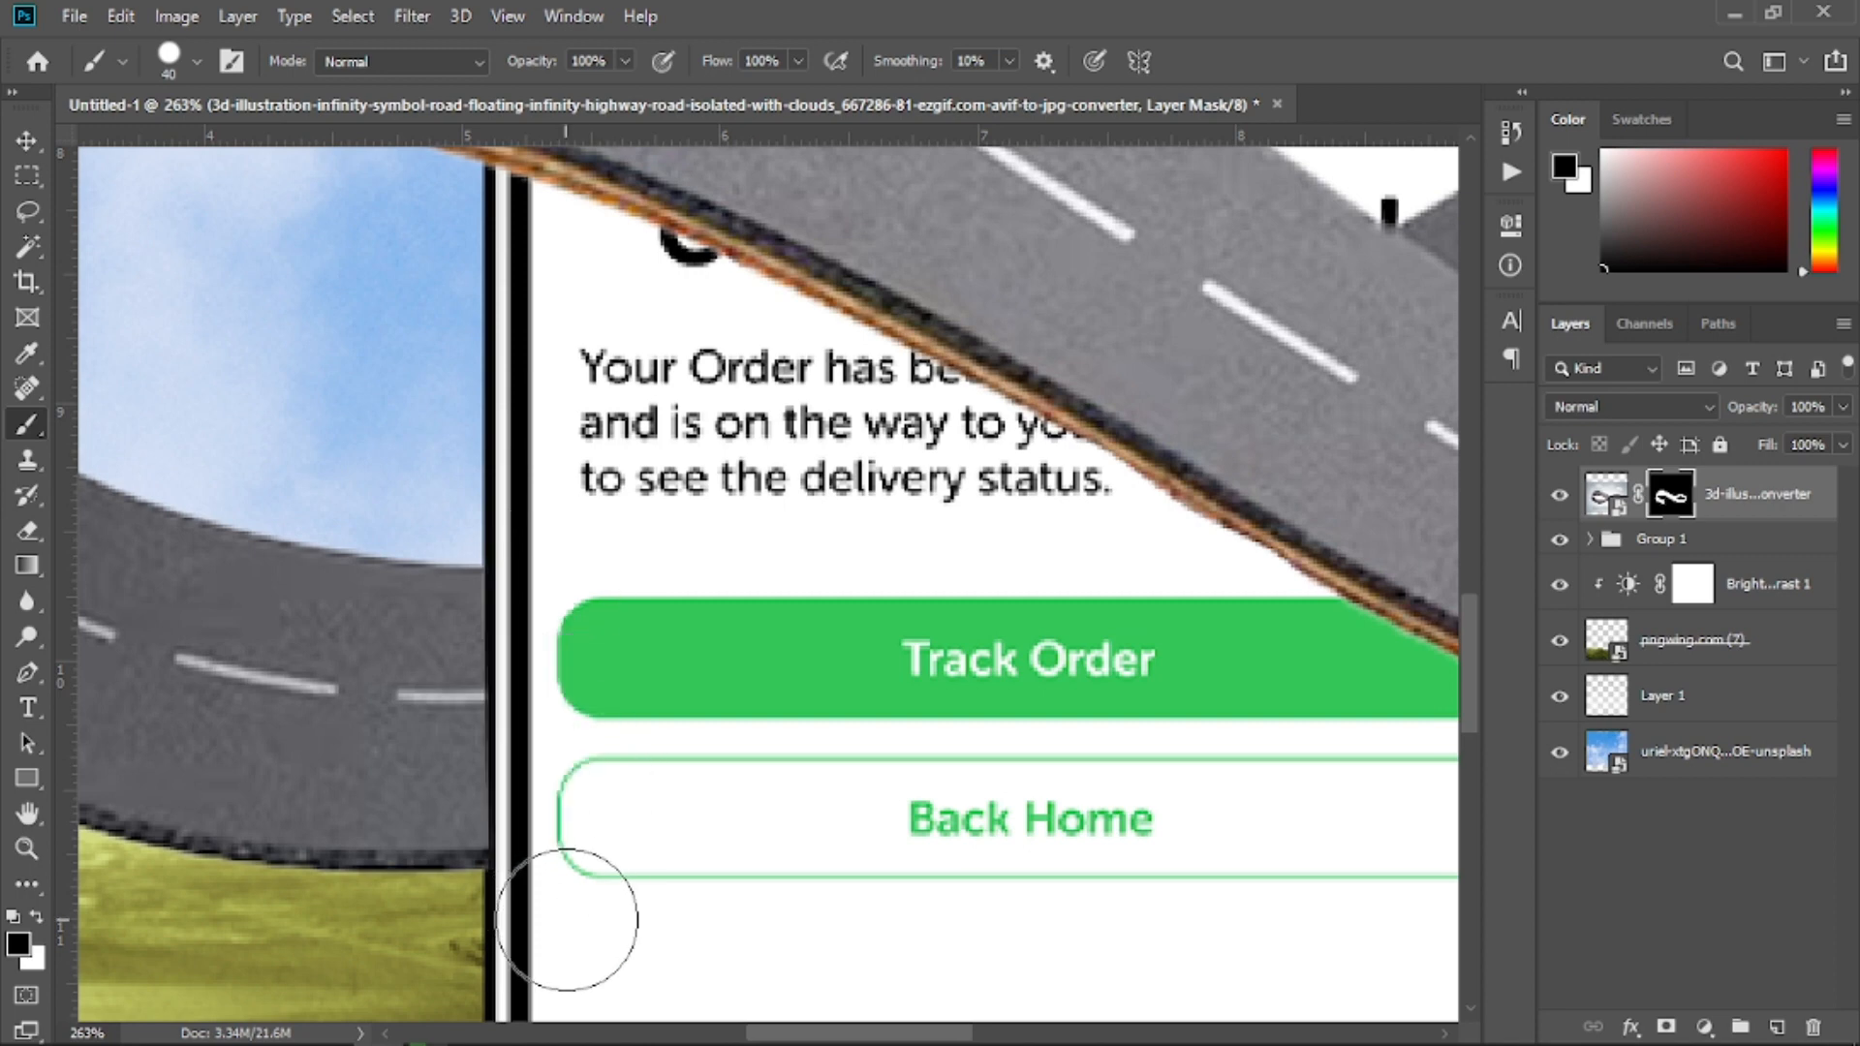
# With a 10 px brush, mask out the rear road section over the phone's right edge so that loop passes behind the phone
pyautogui.moveTo(1005, 552); pyautogui.dragTo(715, 705)
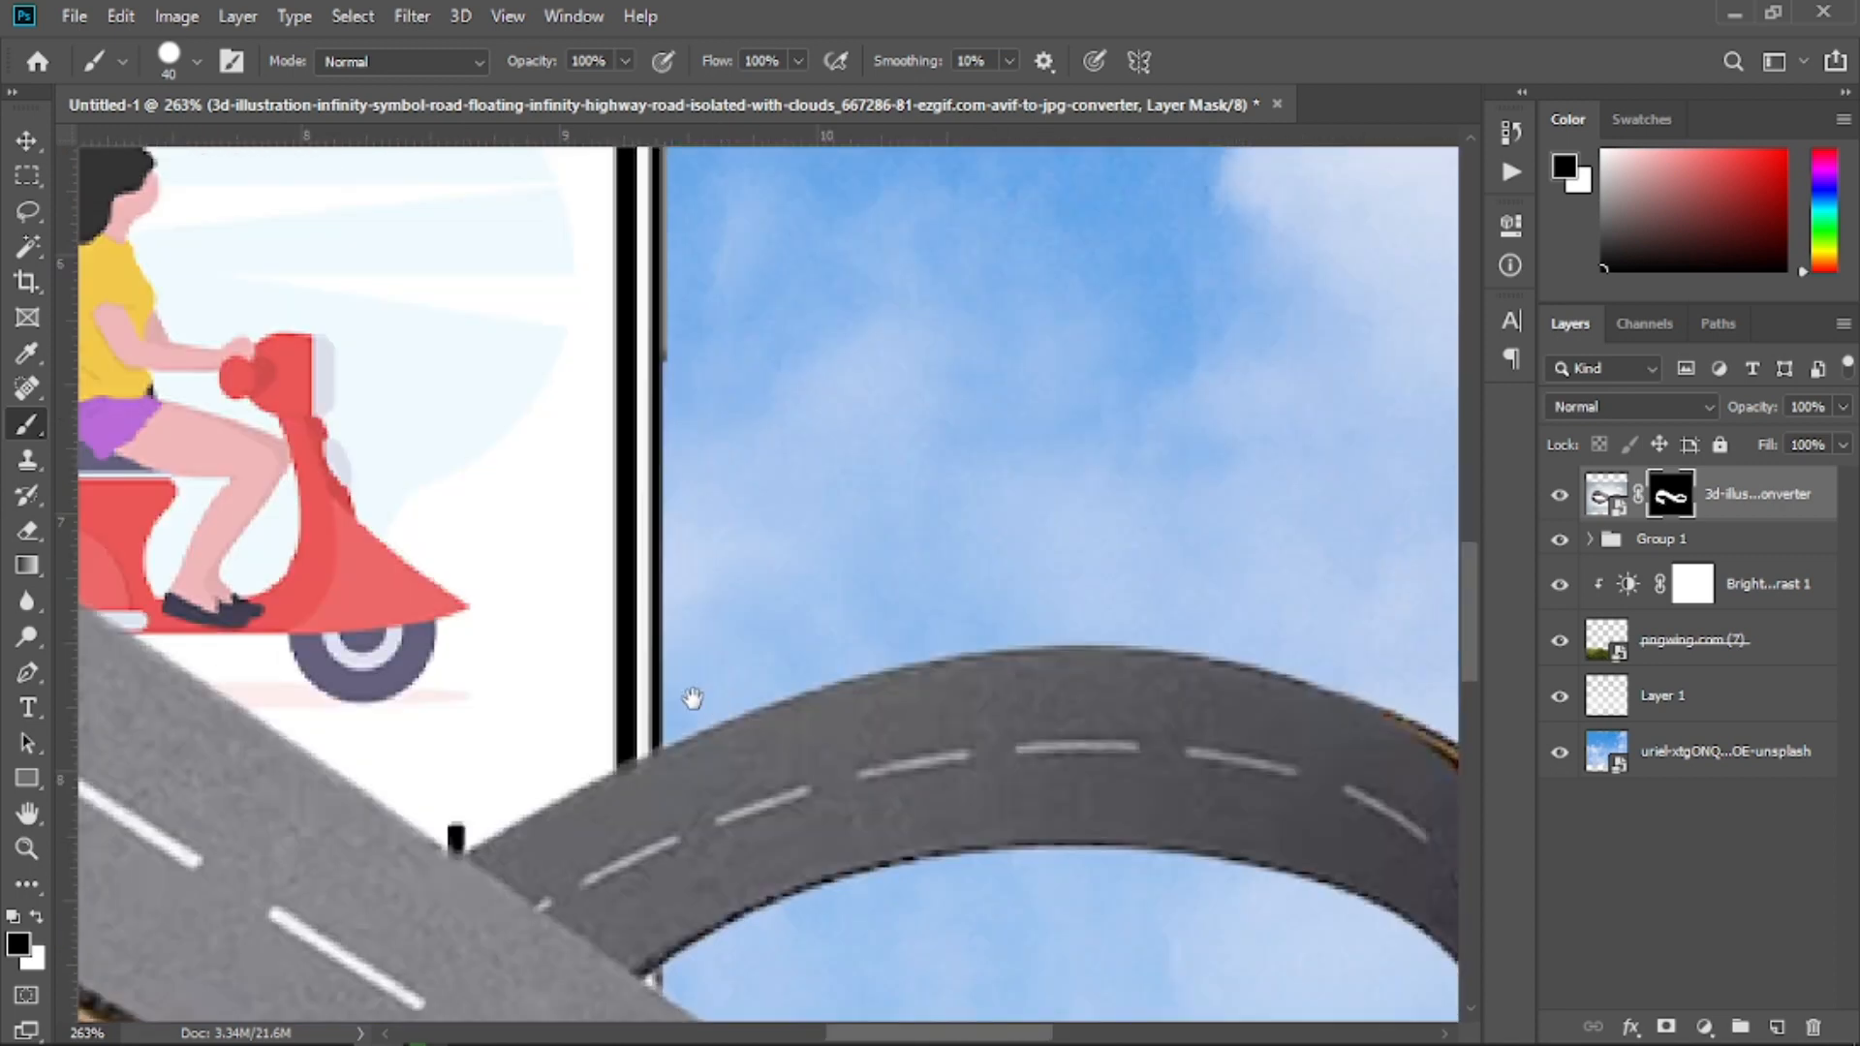
pyautogui.moveTo(905, 643); pyautogui.dragTo(817, 569)
pyautogui.moveTo(696, 718)
pyautogui.mouseDown()
pyautogui.moveTo(859, 618)
pyautogui.moveTo(920, 545)
pyautogui.mouseUp()
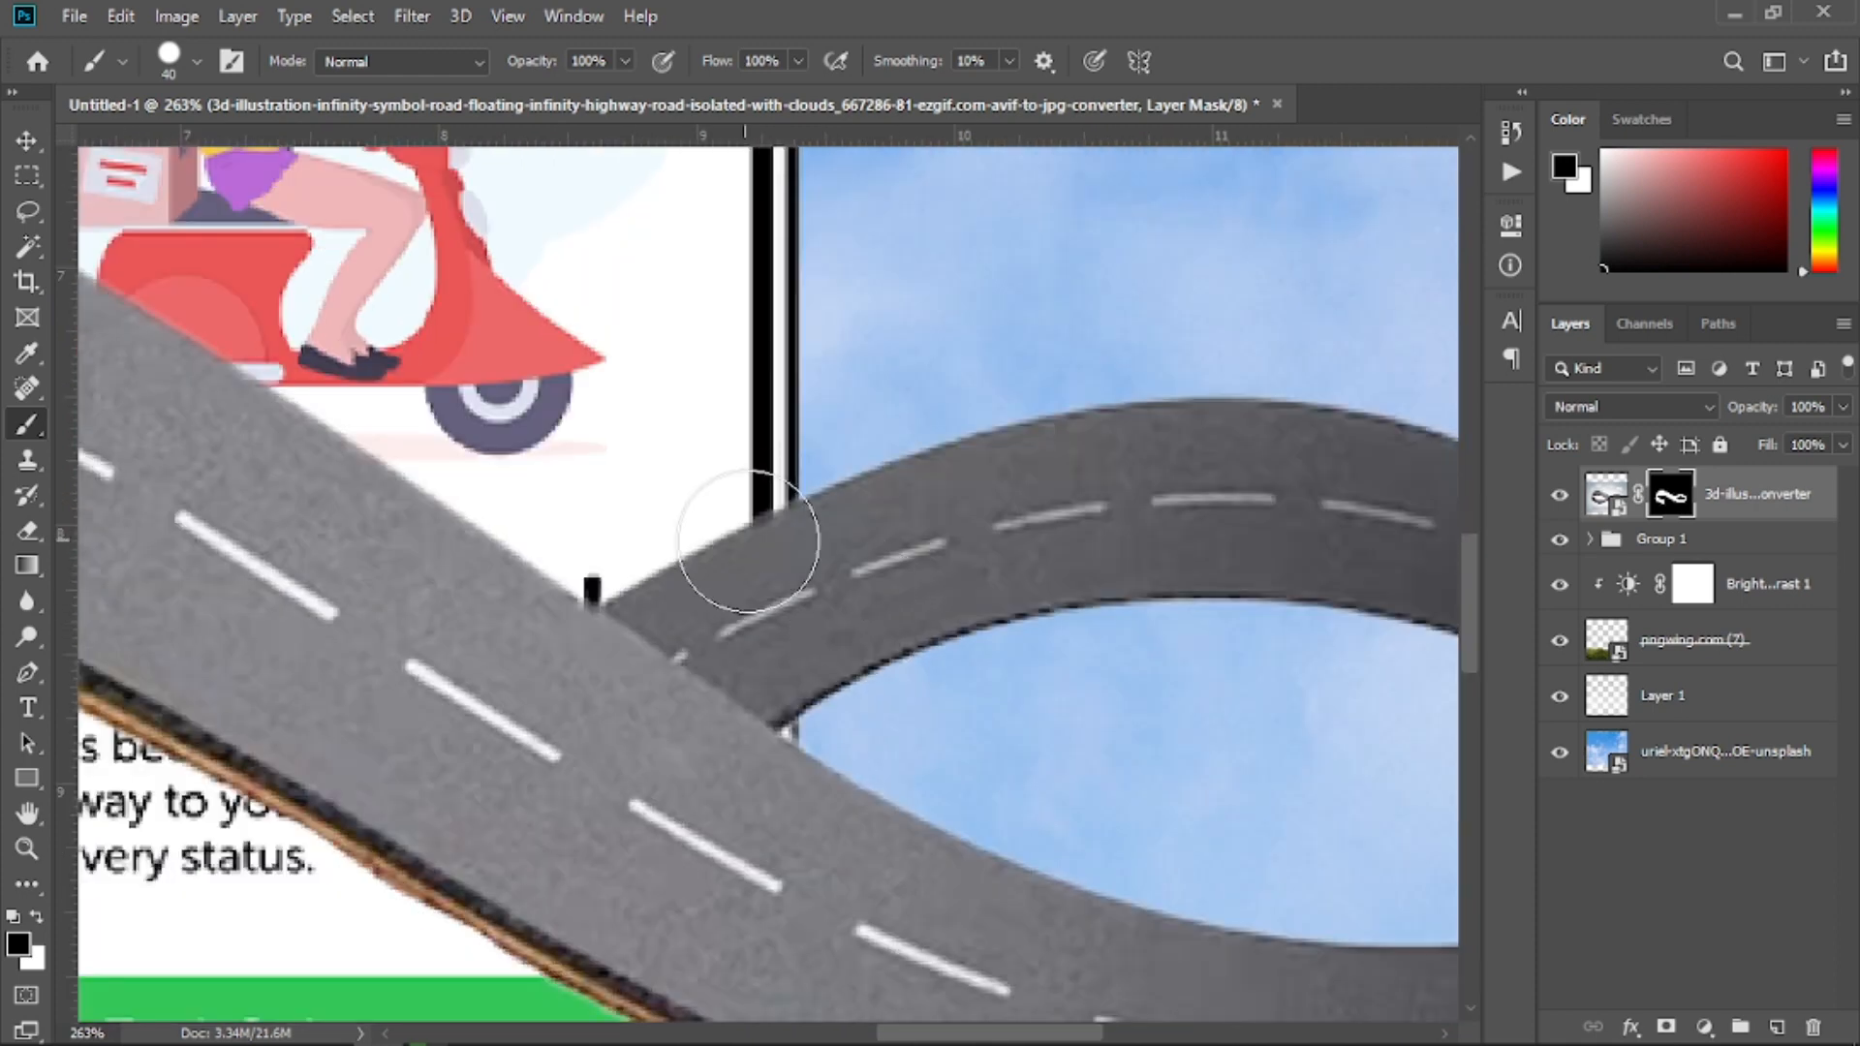
pyautogui.press('[')
pyautogui.press('[')
pyautogui.press('[')
pyautogui.press('[')
pyautogui.press('[')
pyautogui.press('[')
pyautogui.moveTo(780, 690); pyautogui.dragTo(781, 721)
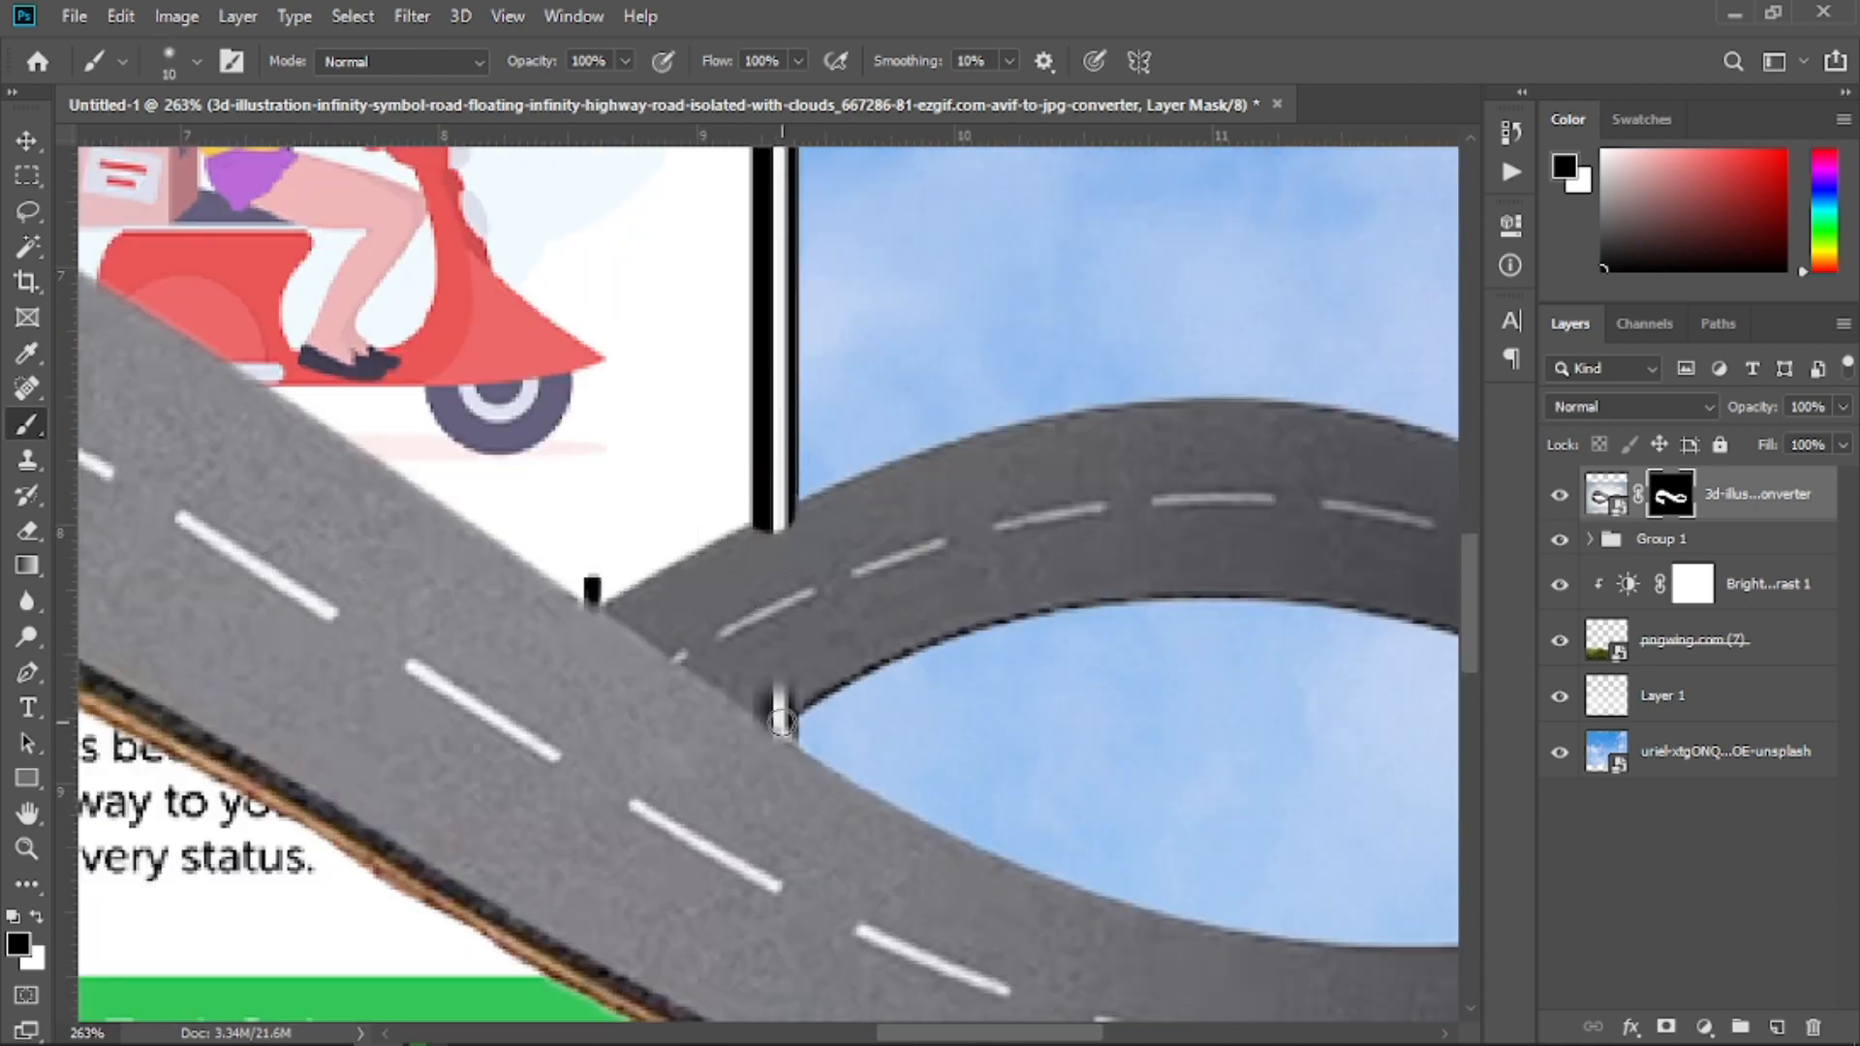
pyautogui.keyDown('shift'); pyautogui.click(775, 524); pyautogui.keyUp('shift')
pyautogui.moveTo(772, 524)
pyautogui.mouseDown()
pyautogui.moveTo(621, 585)
pyautogui.moveTo(678, 576)
pyautogui.mouseUp()
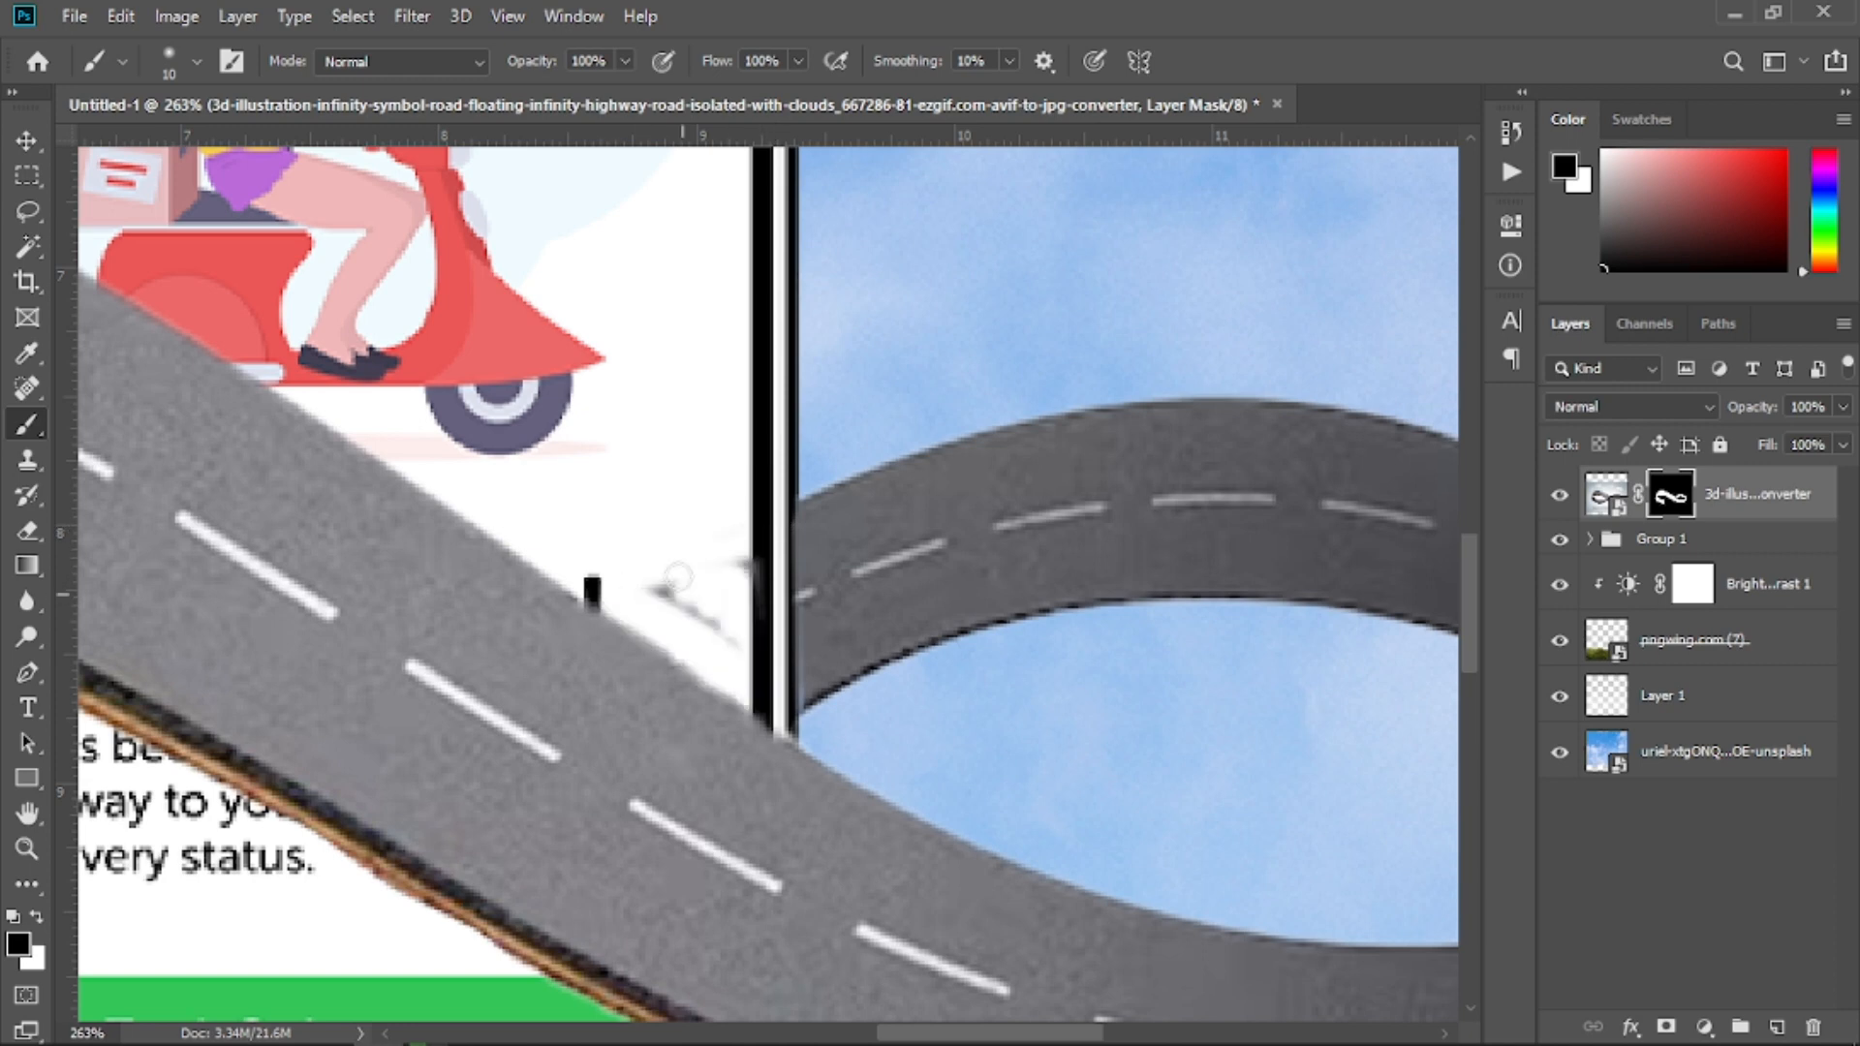
pyautogui.hotkey('ctrl', '-')
pyautogui.hotkey('ctrl', '-')
pyautogui.hotkey('ctrl', '-')
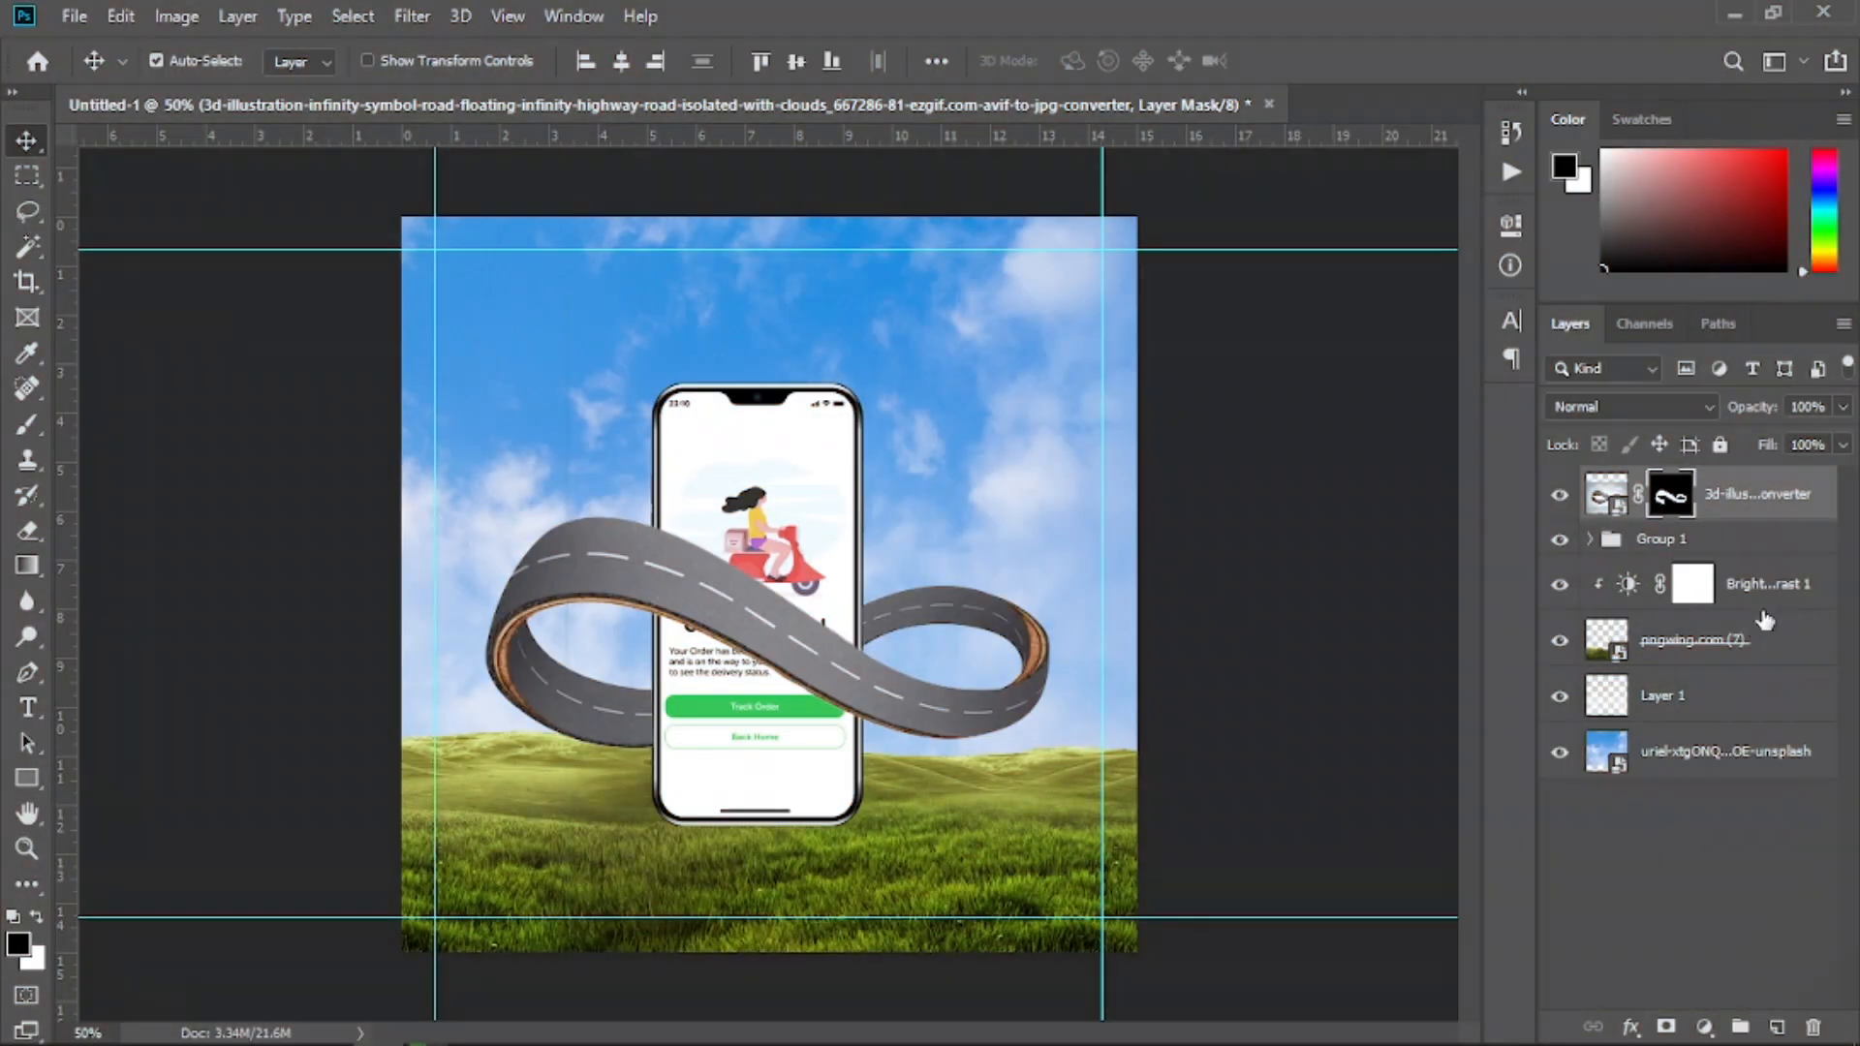
# Expand Group 1 and convert the masked confirmationrebound_4x layer to a smart object
pyautogui.click(1590, 539)
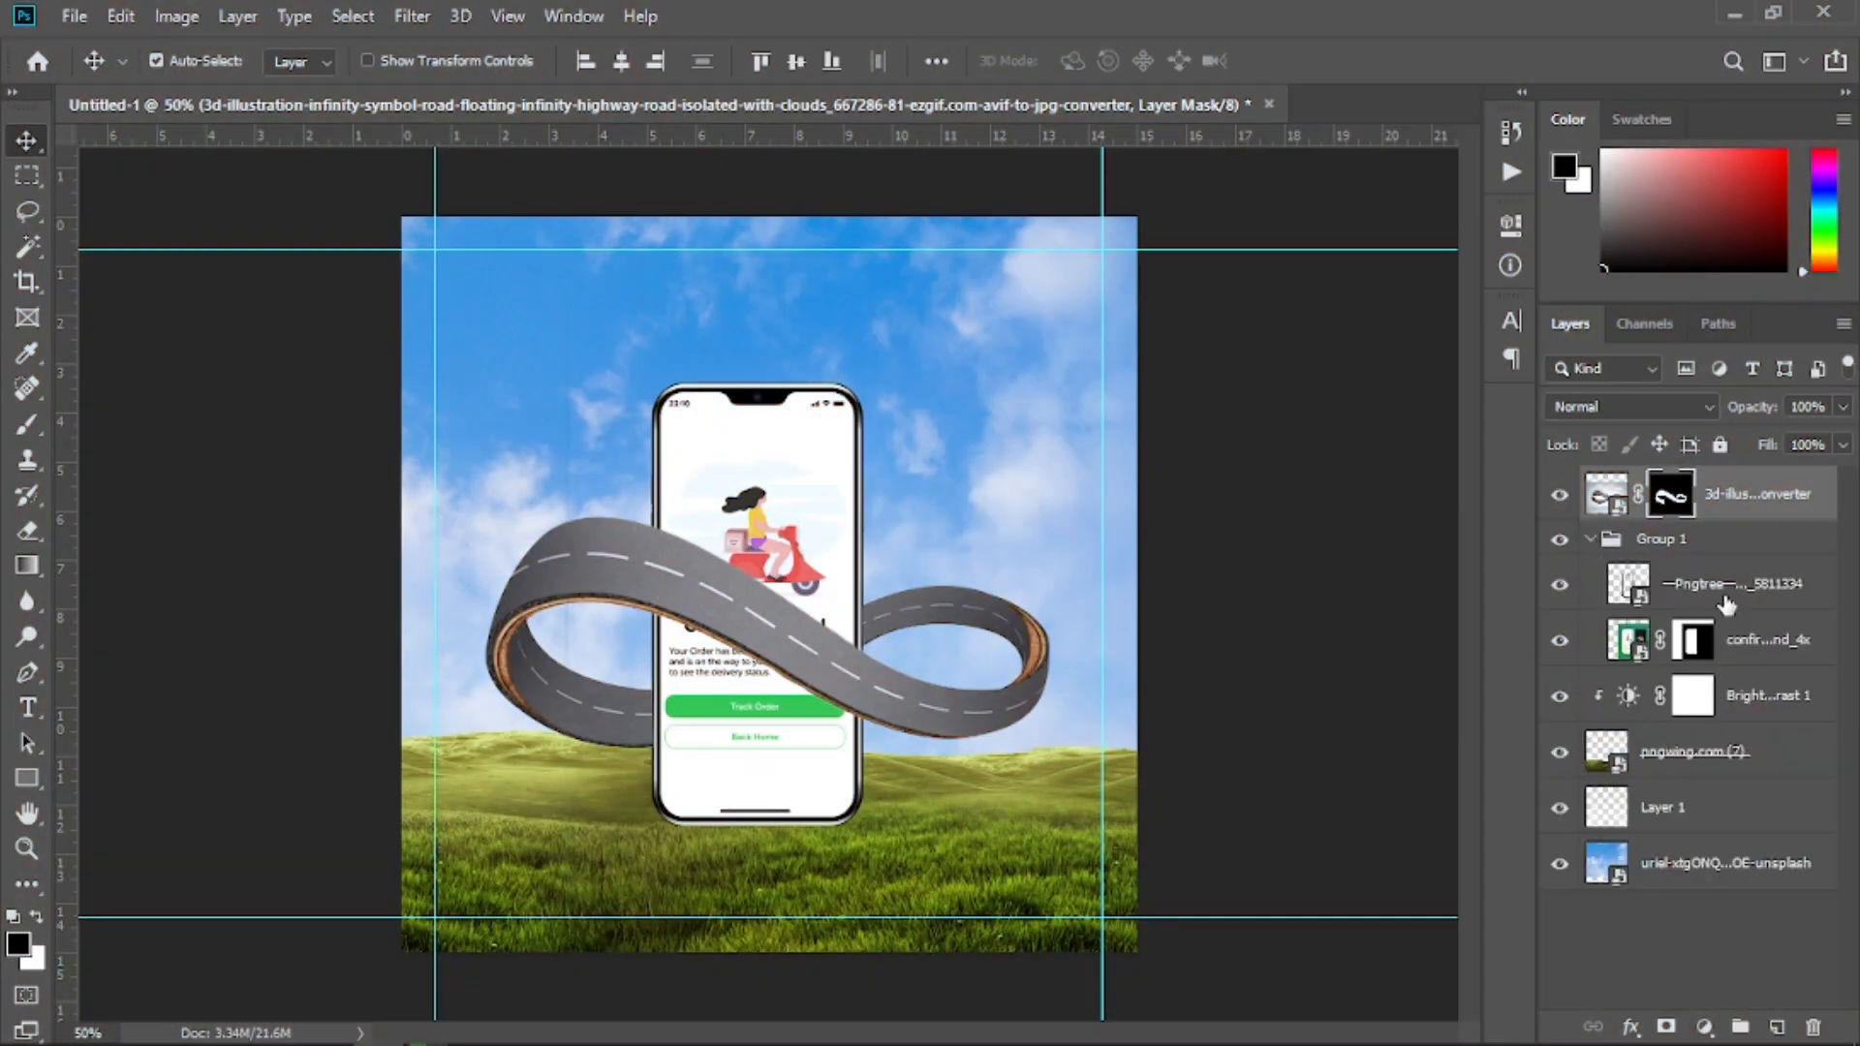
pyautogui.click(1710, 593)
pyautogui.click(1559, 584)
pyautogui.click(1560, 584)
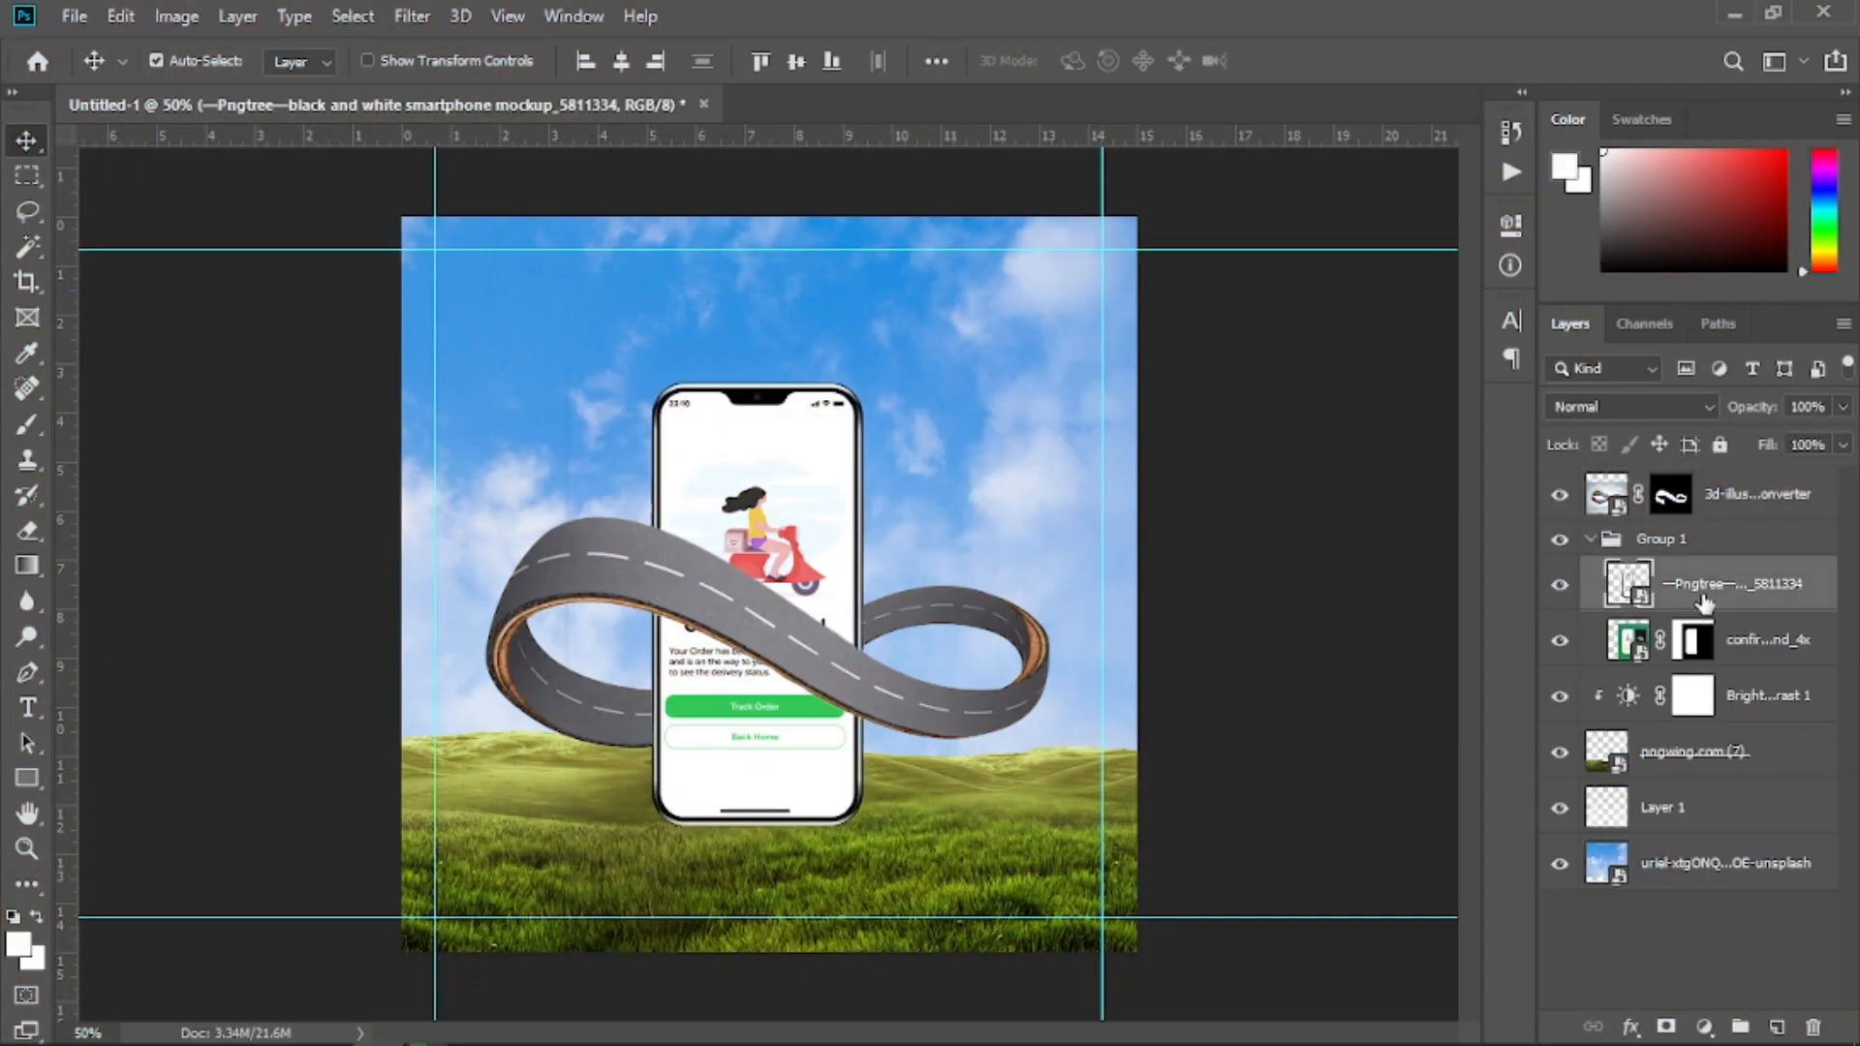
pyautogui.click(1691, 651)
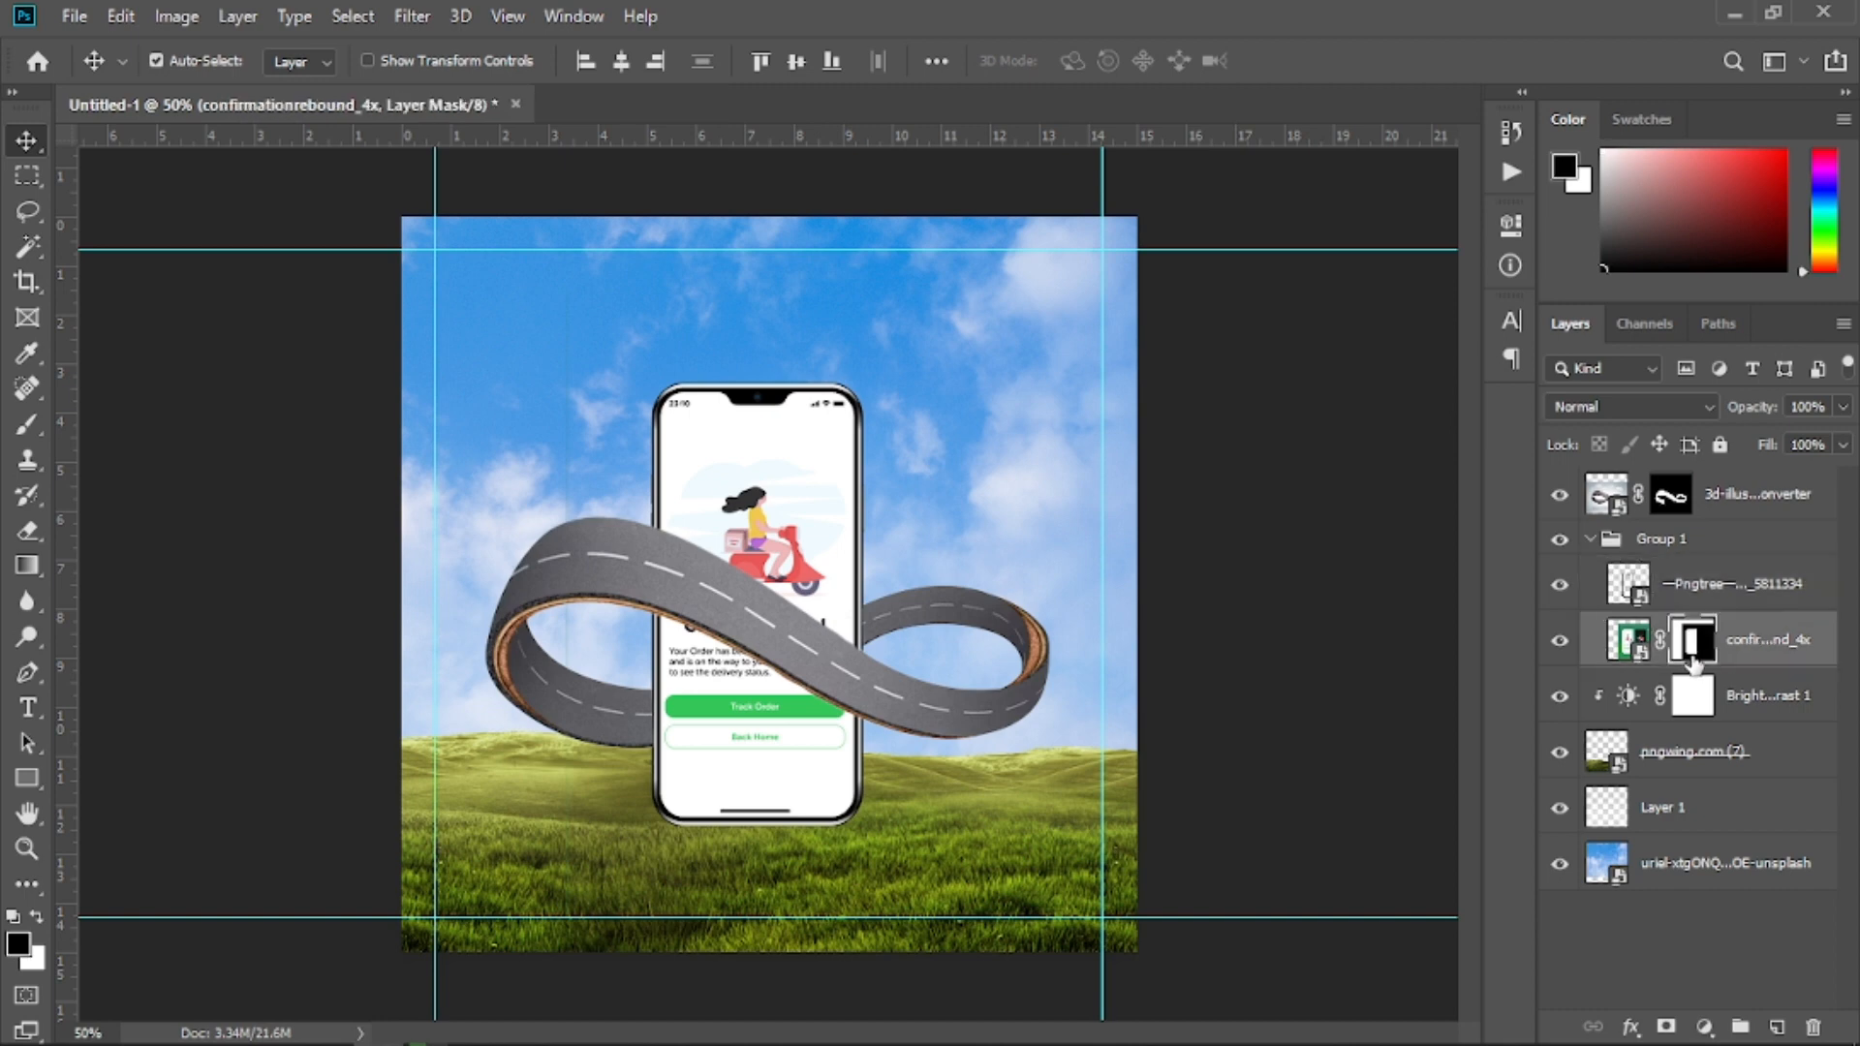
pyautogui.rightClick(1771, 651)
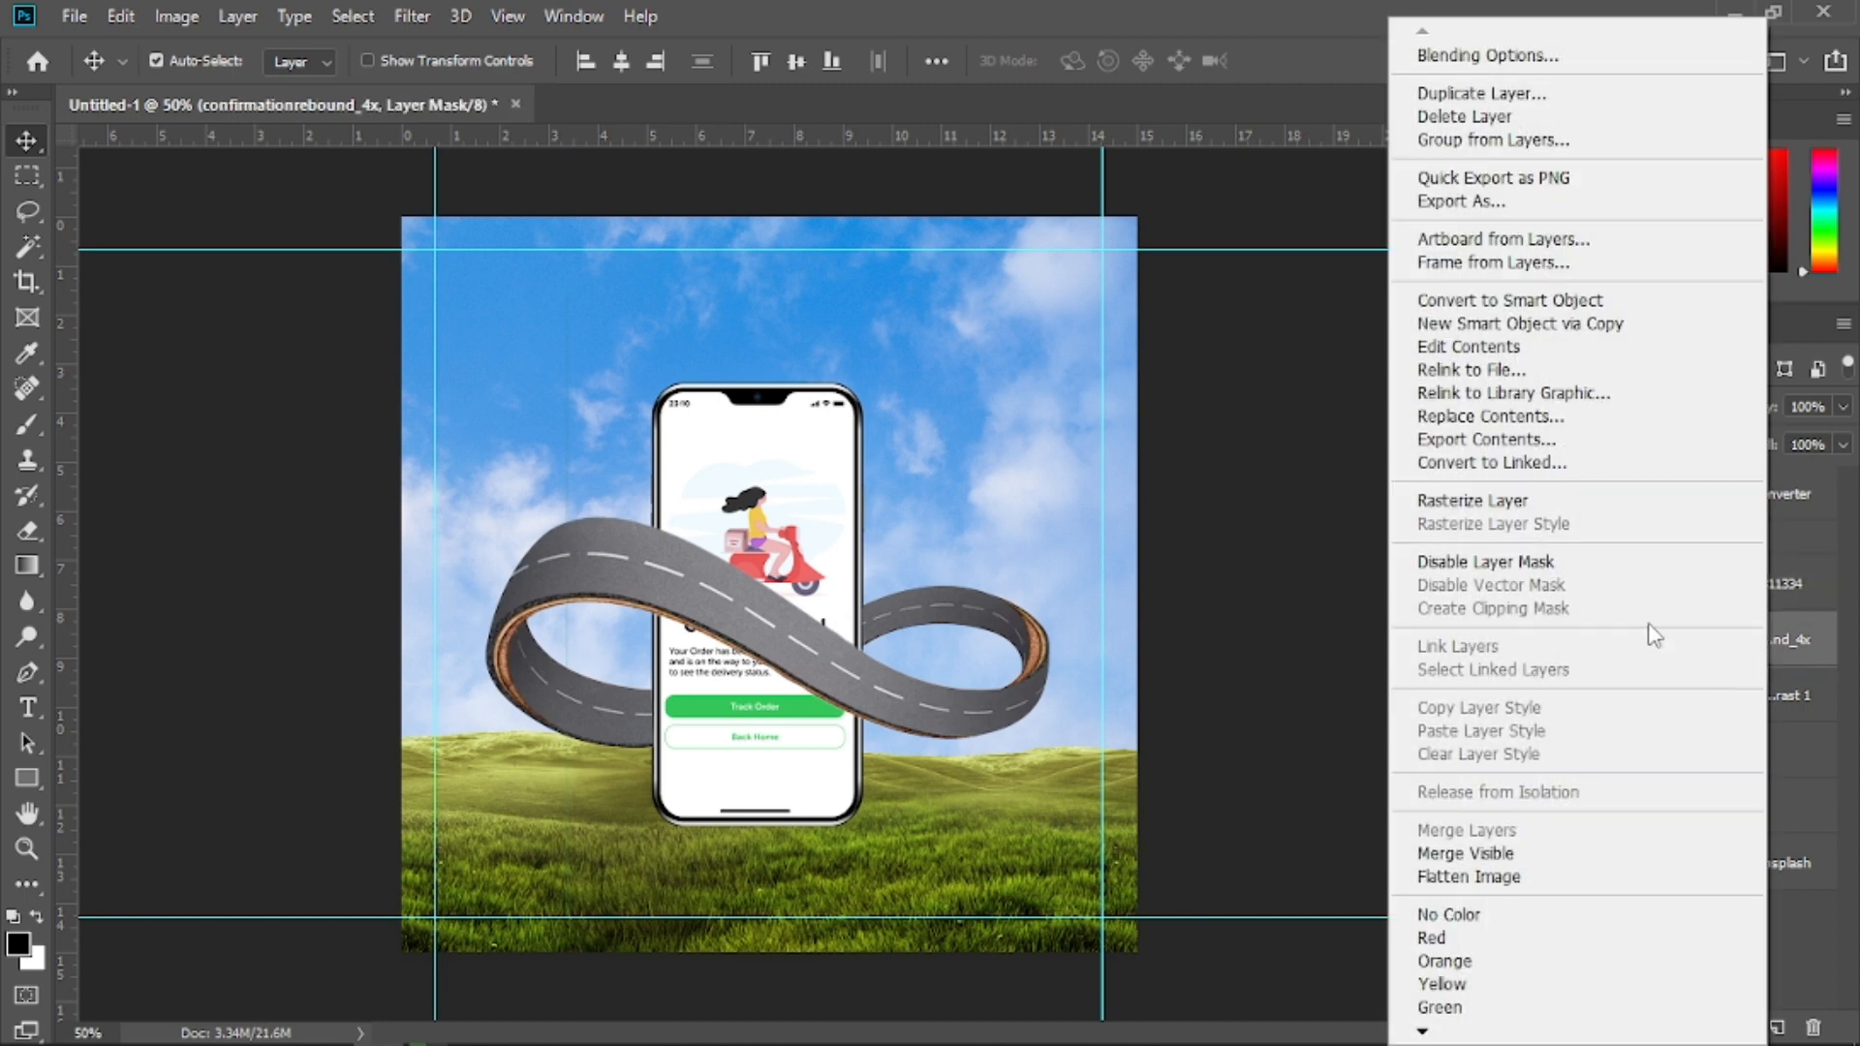
pyautogui.click(1513, 290)
pyautogui.click(1557, 656)
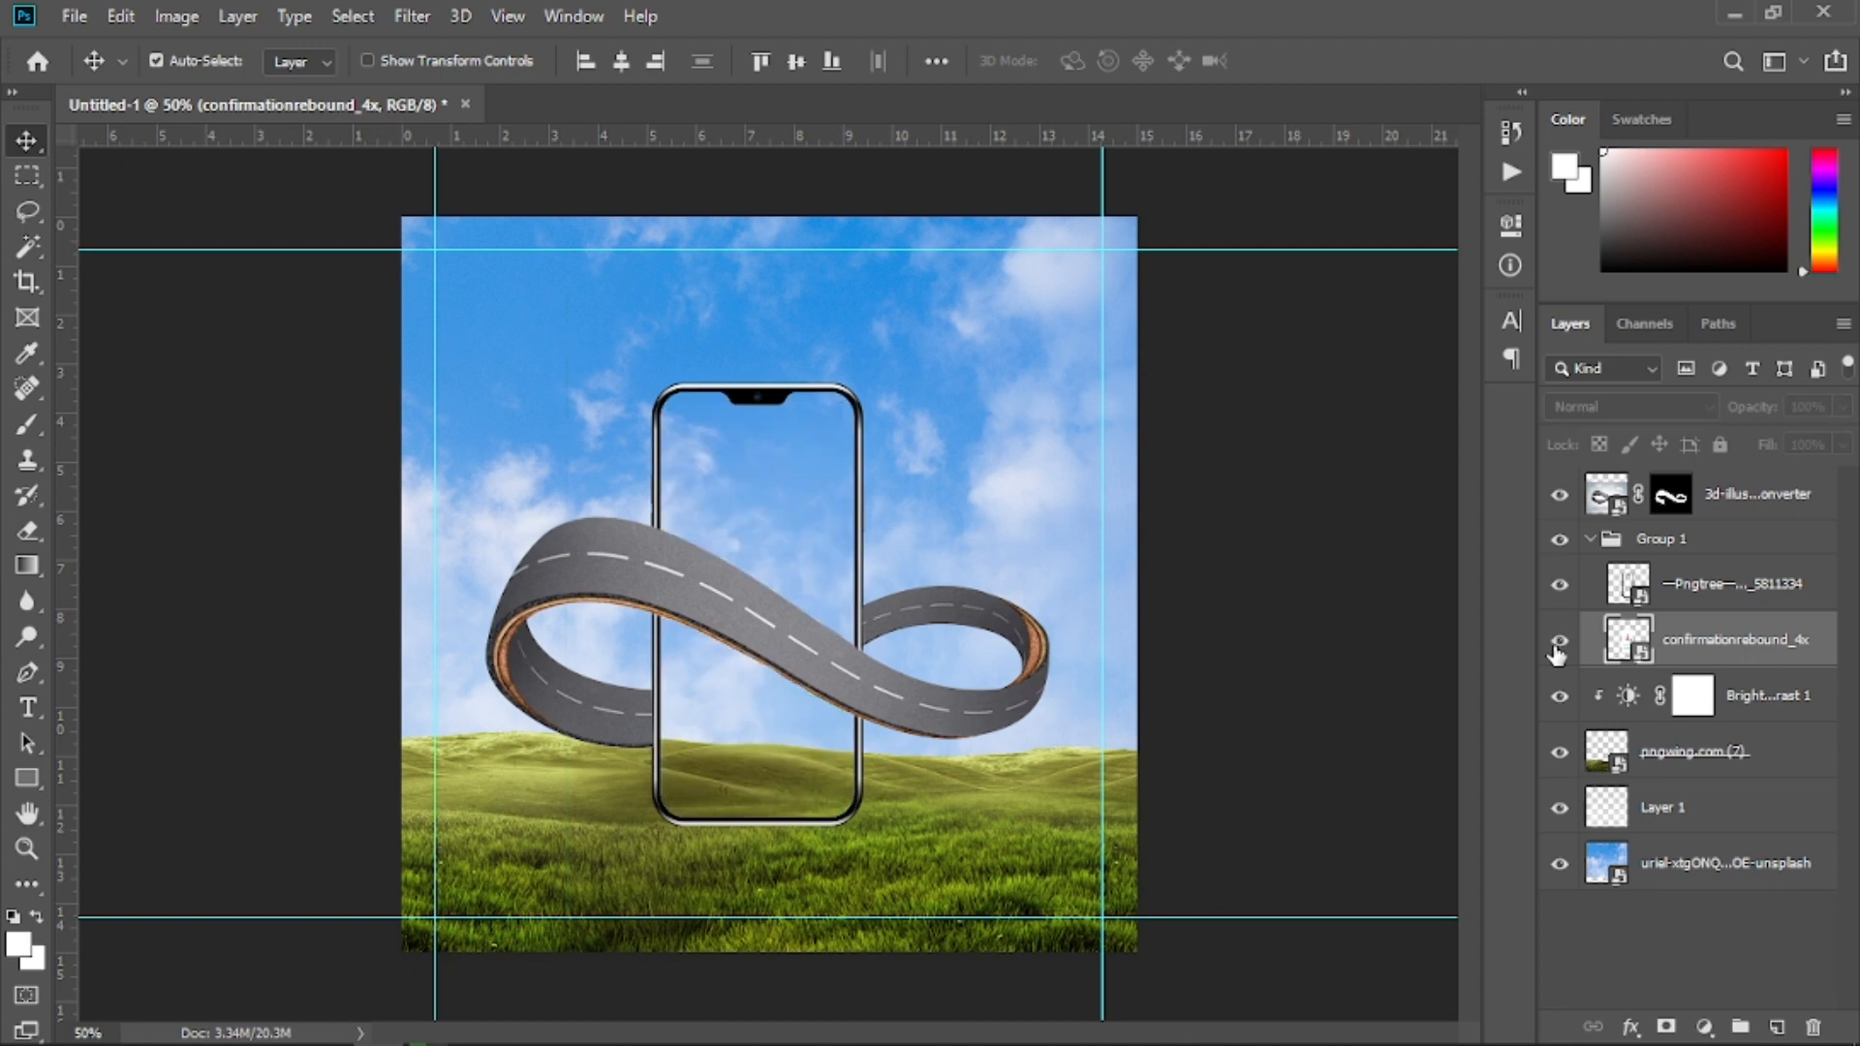
pyautogui.click(1556, 656)
# Select the order message with the Track Order and Back Home buttons, and copy that area of the app screen onto two new layers
pyautogui.press('z')
pyautogui.moveTo(656, 695); pyautogui.dragTo(766, 717)
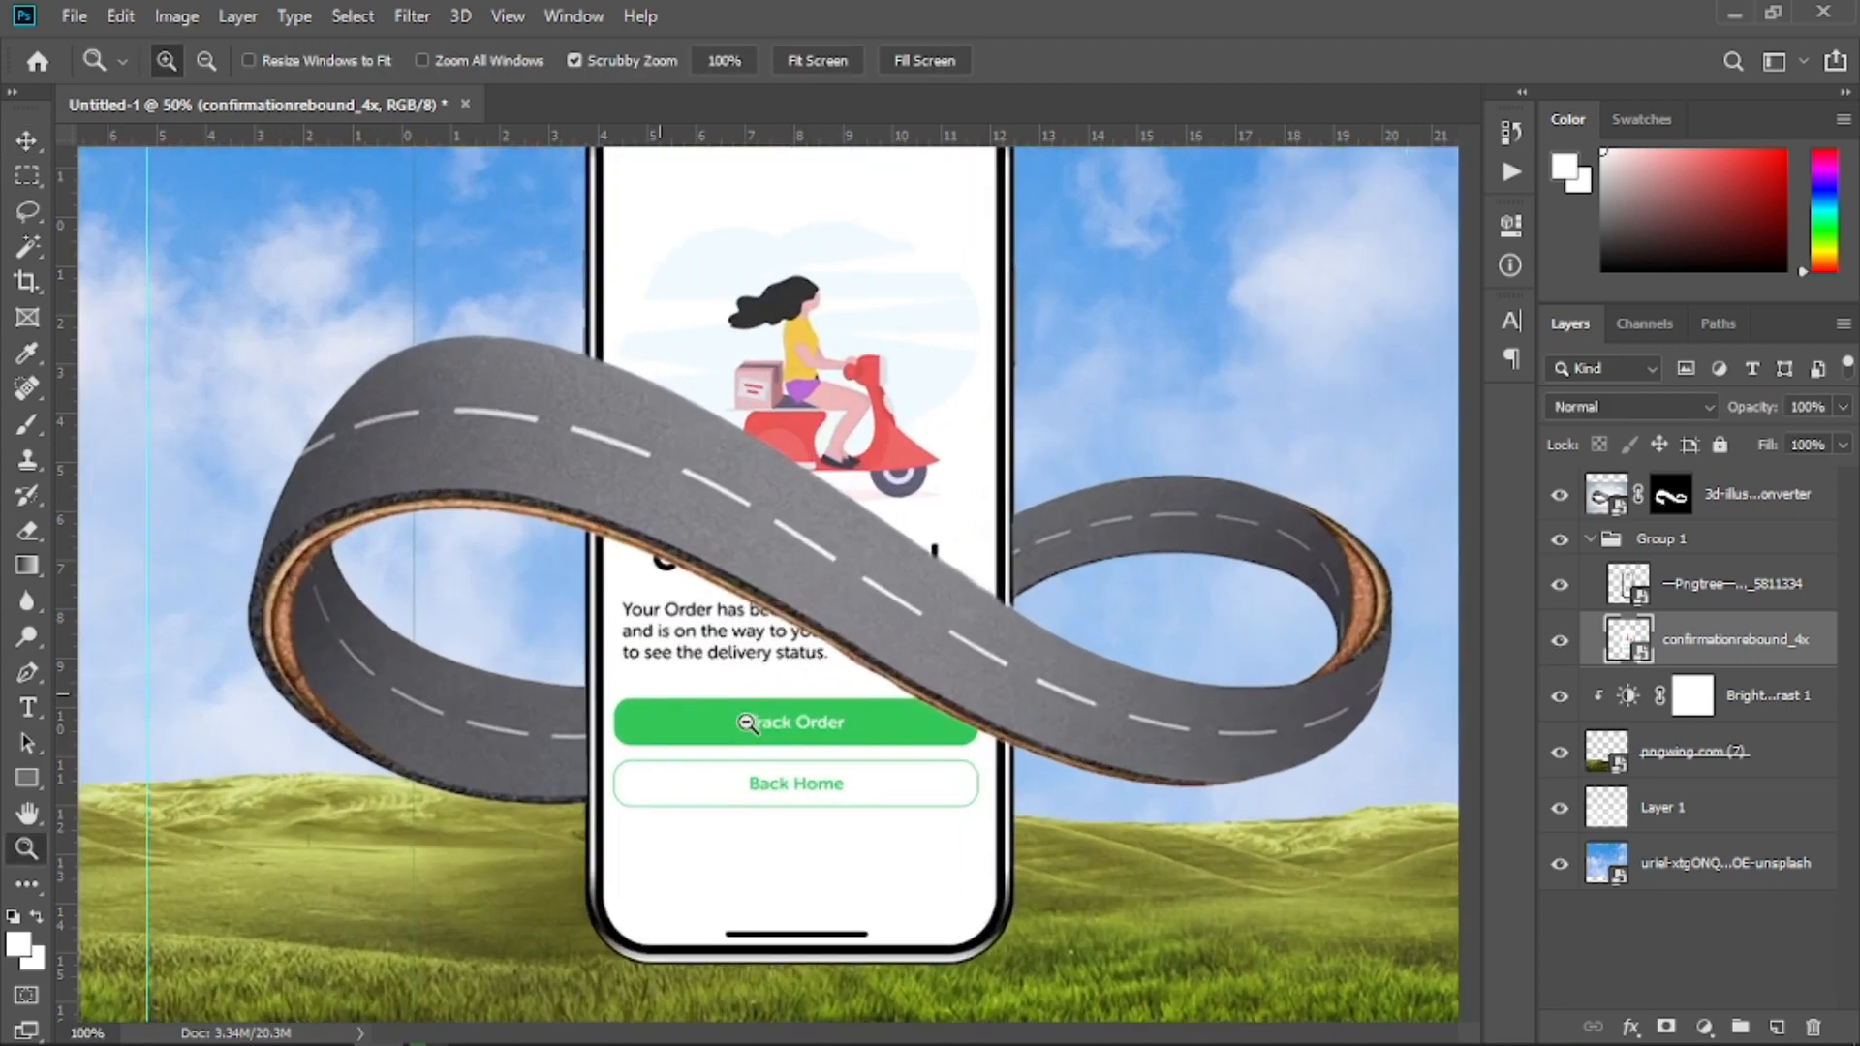
pyautogui.press('m')
pyautogui.moveTo(615, 591); pyautogui.dragTo(999, 830)
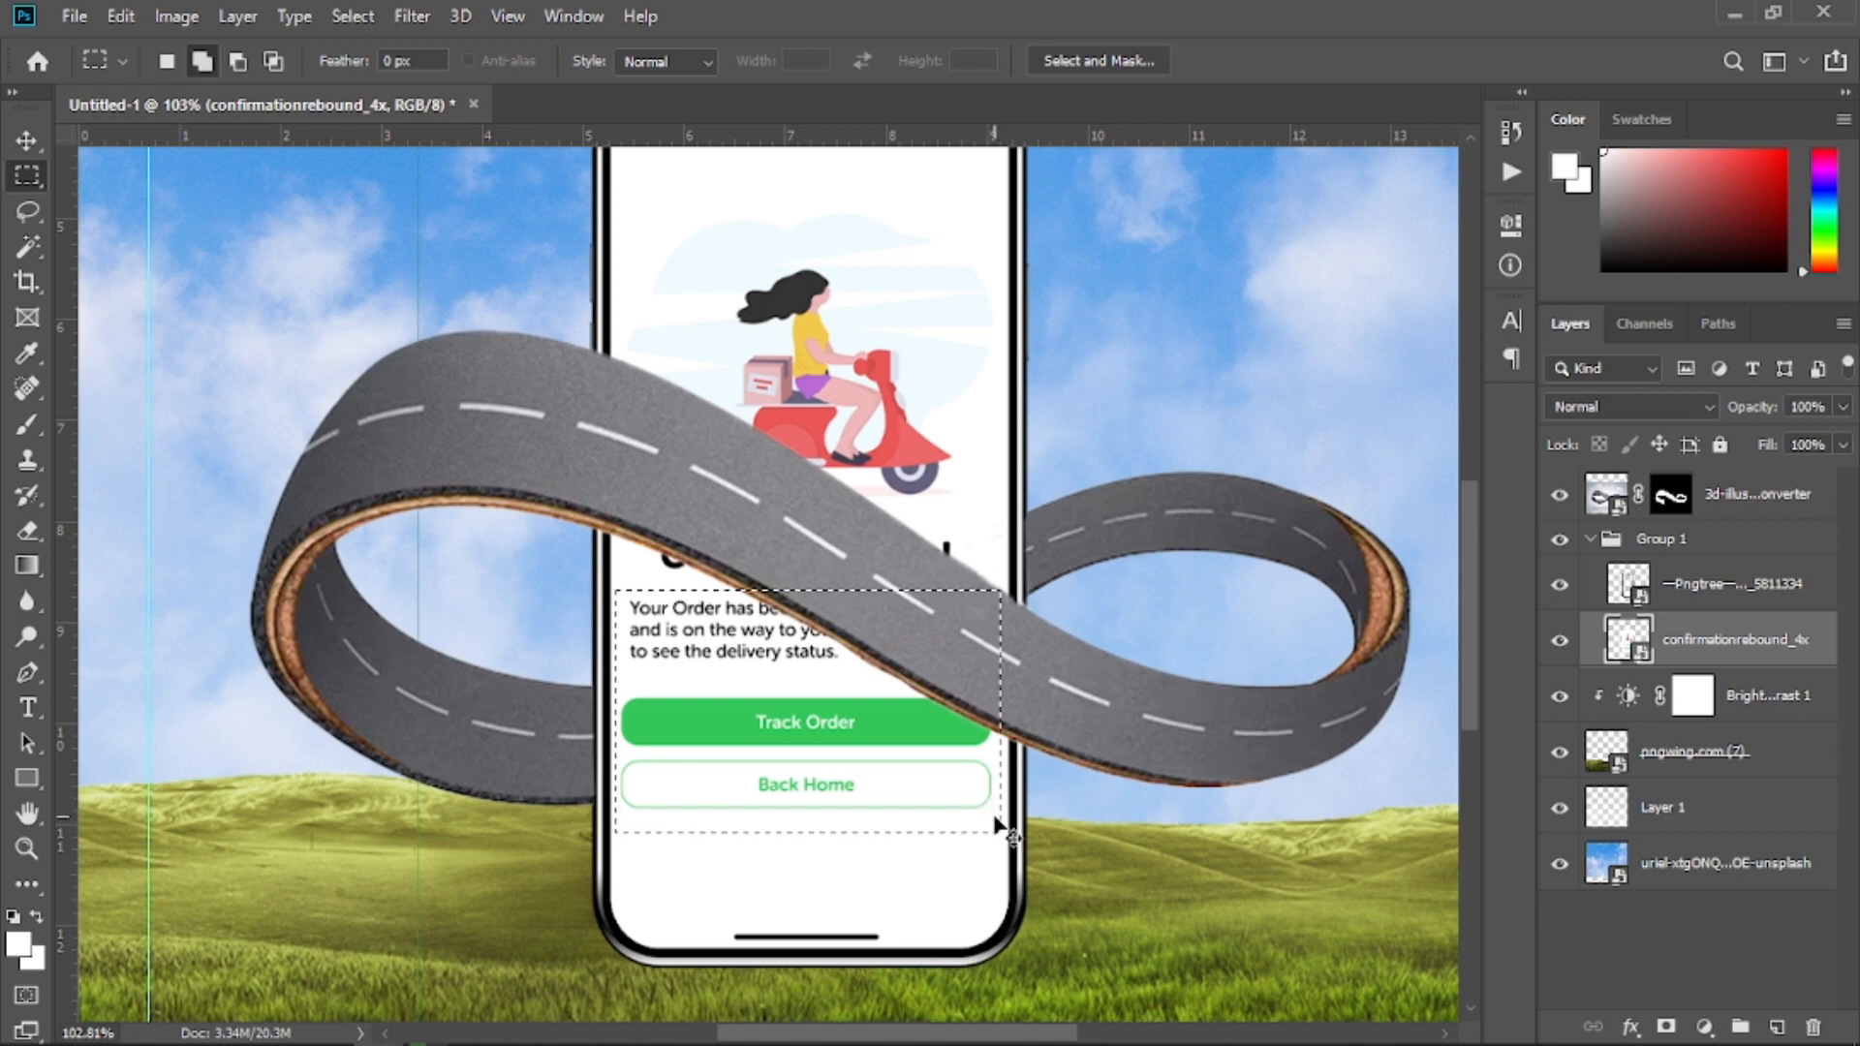
pyautogui.hotkey('ctrl', 'j')
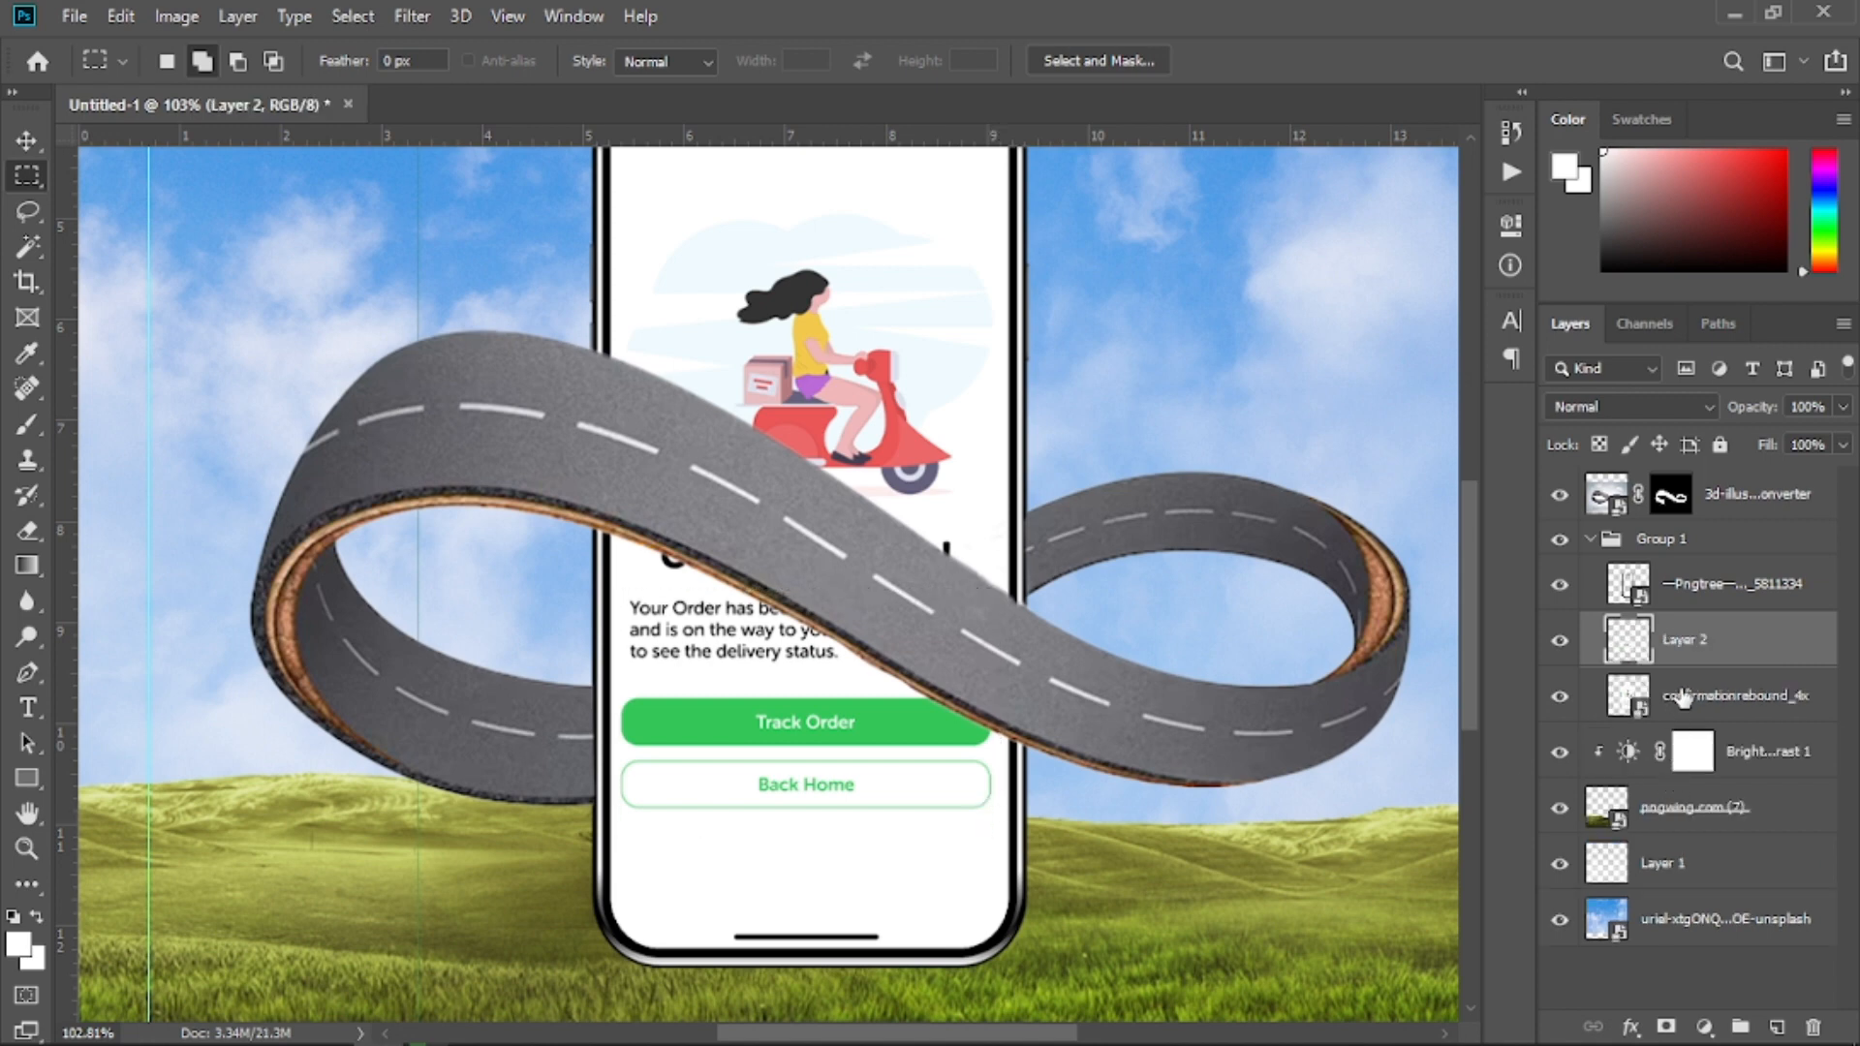
pyautogui.hotkey('ctrl', 'j')
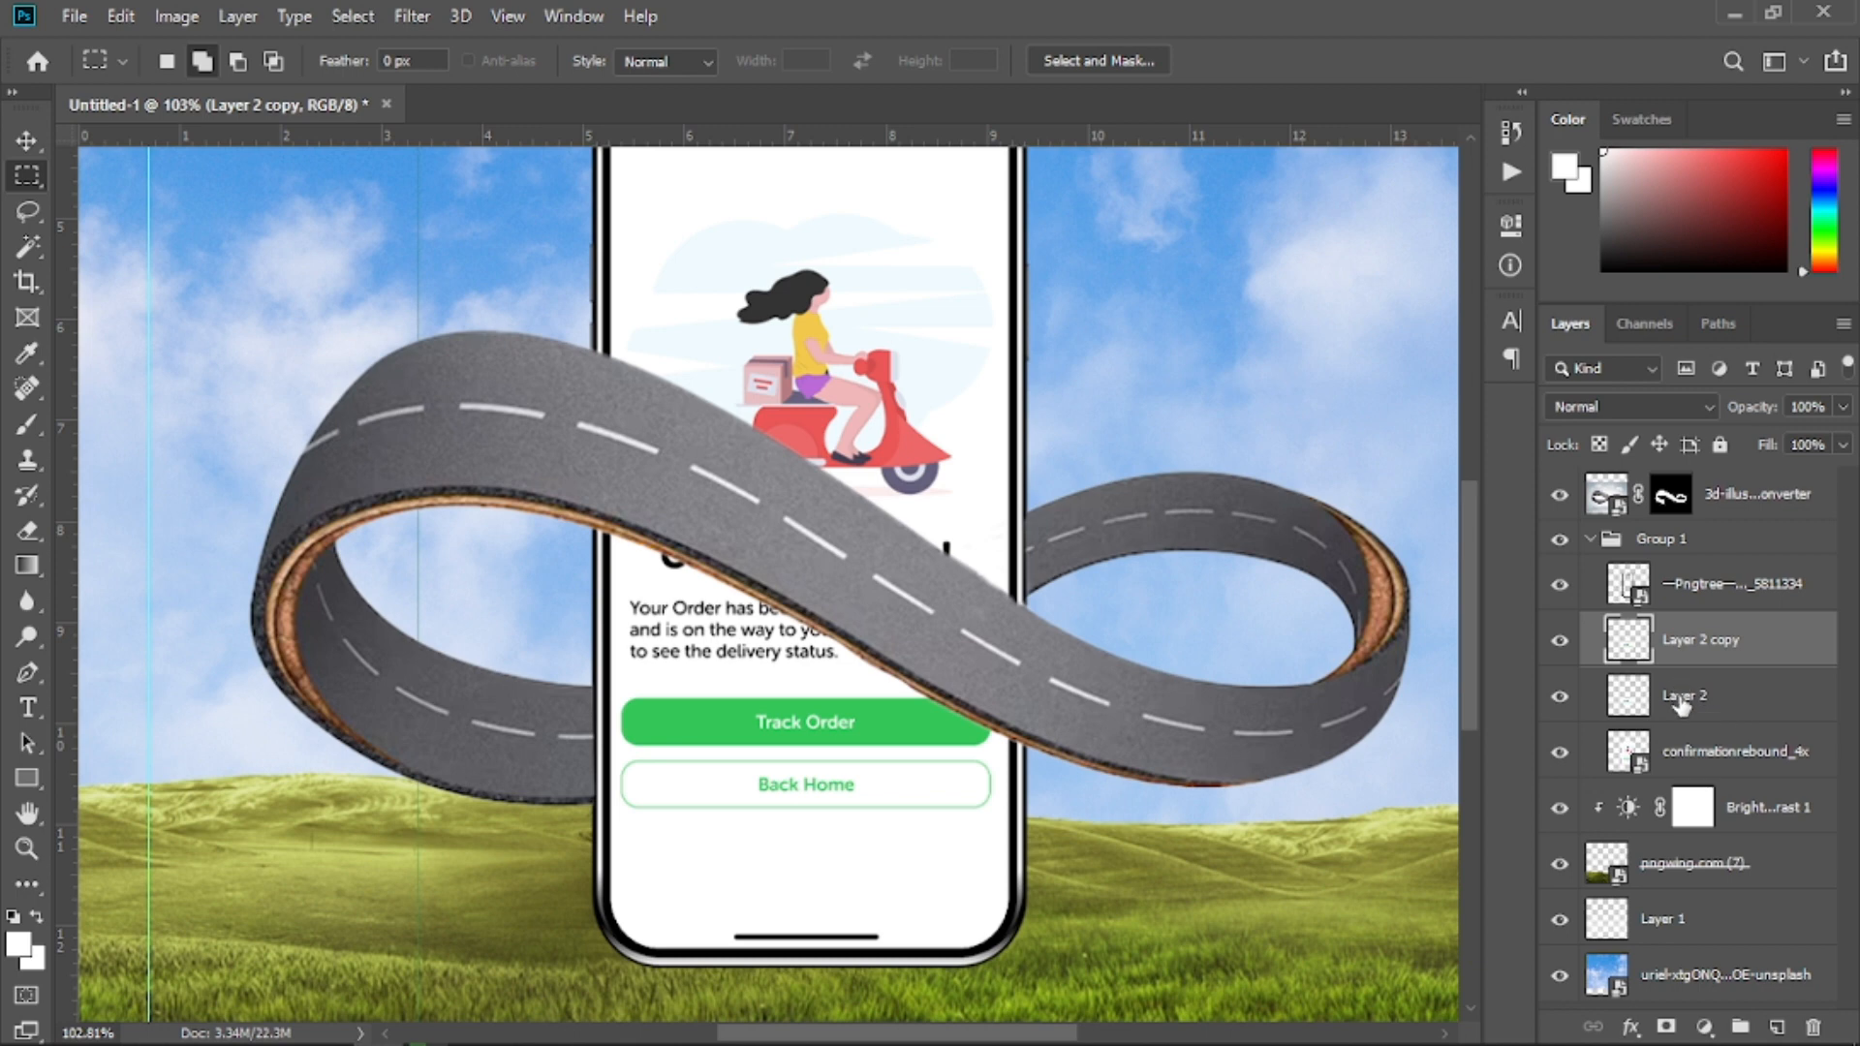
# Hide Layer 2 copy, select Layer 2 and enlarge the white brush to 100 px
pyautogui.click(1681, 705)
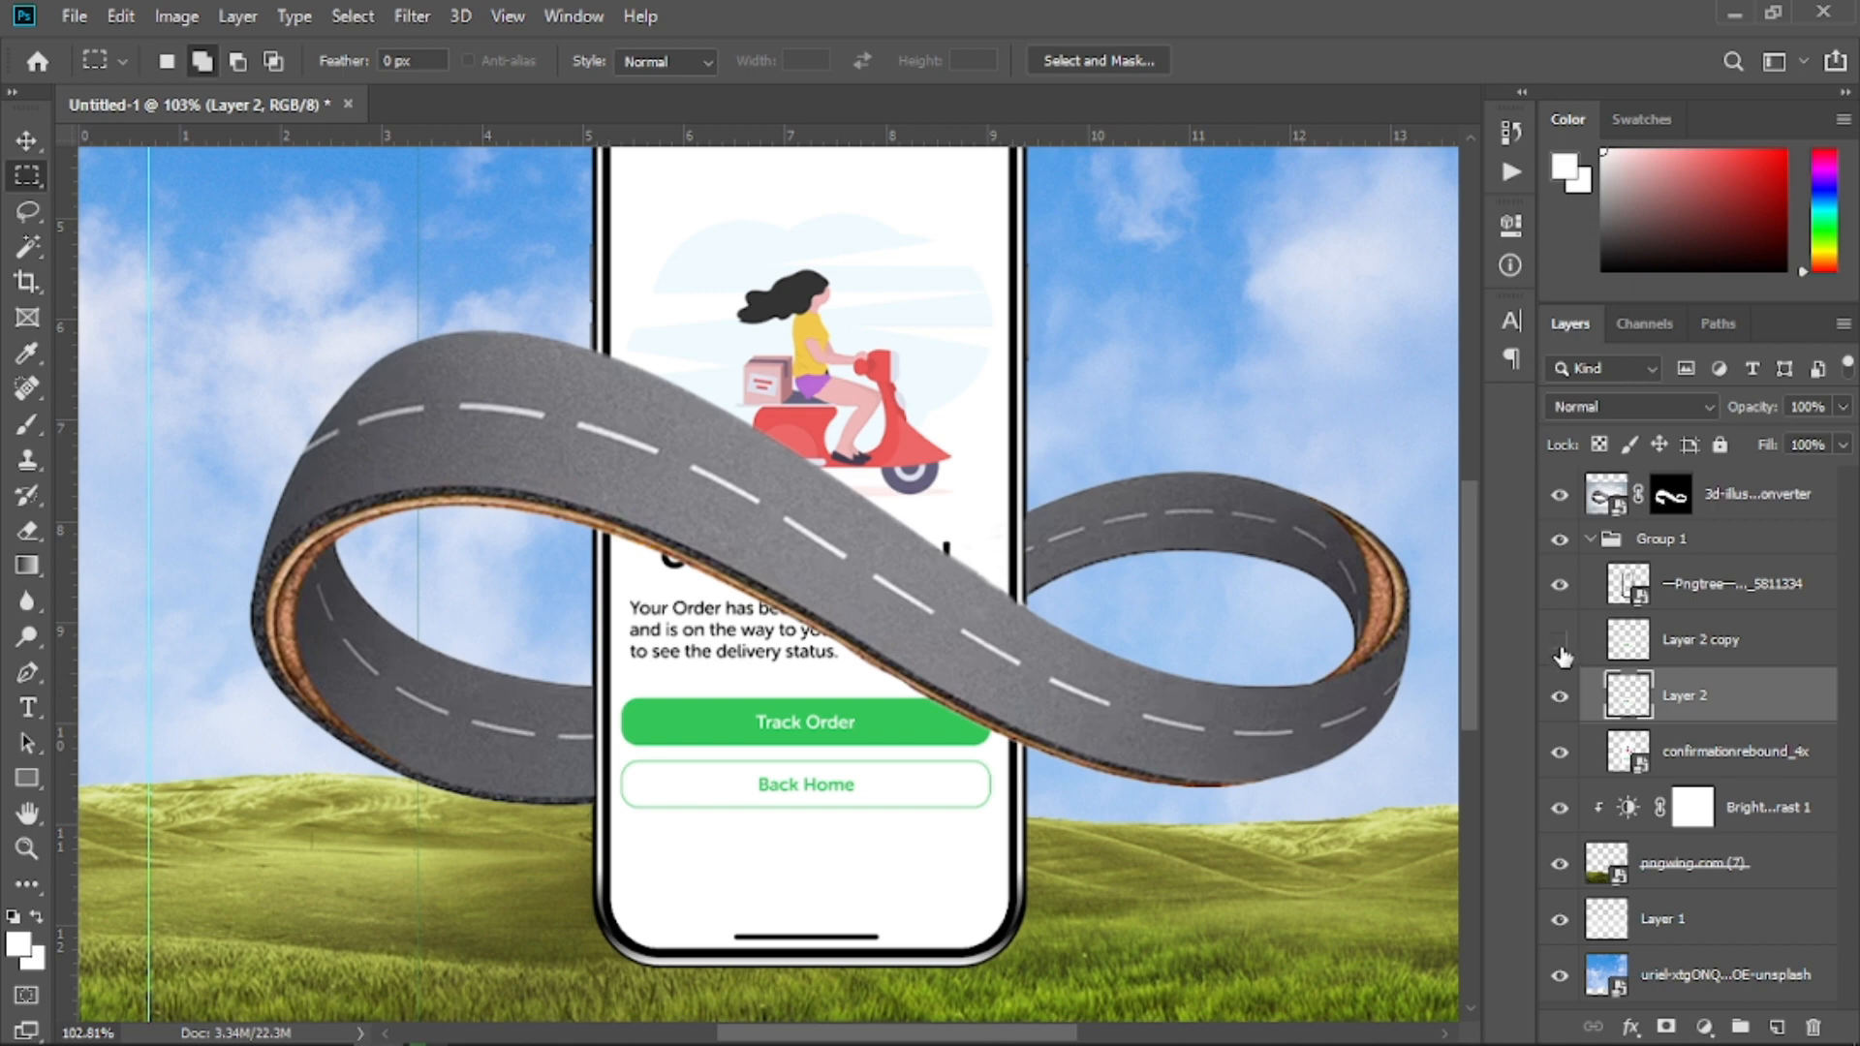
pyautogui.click(27, 423)
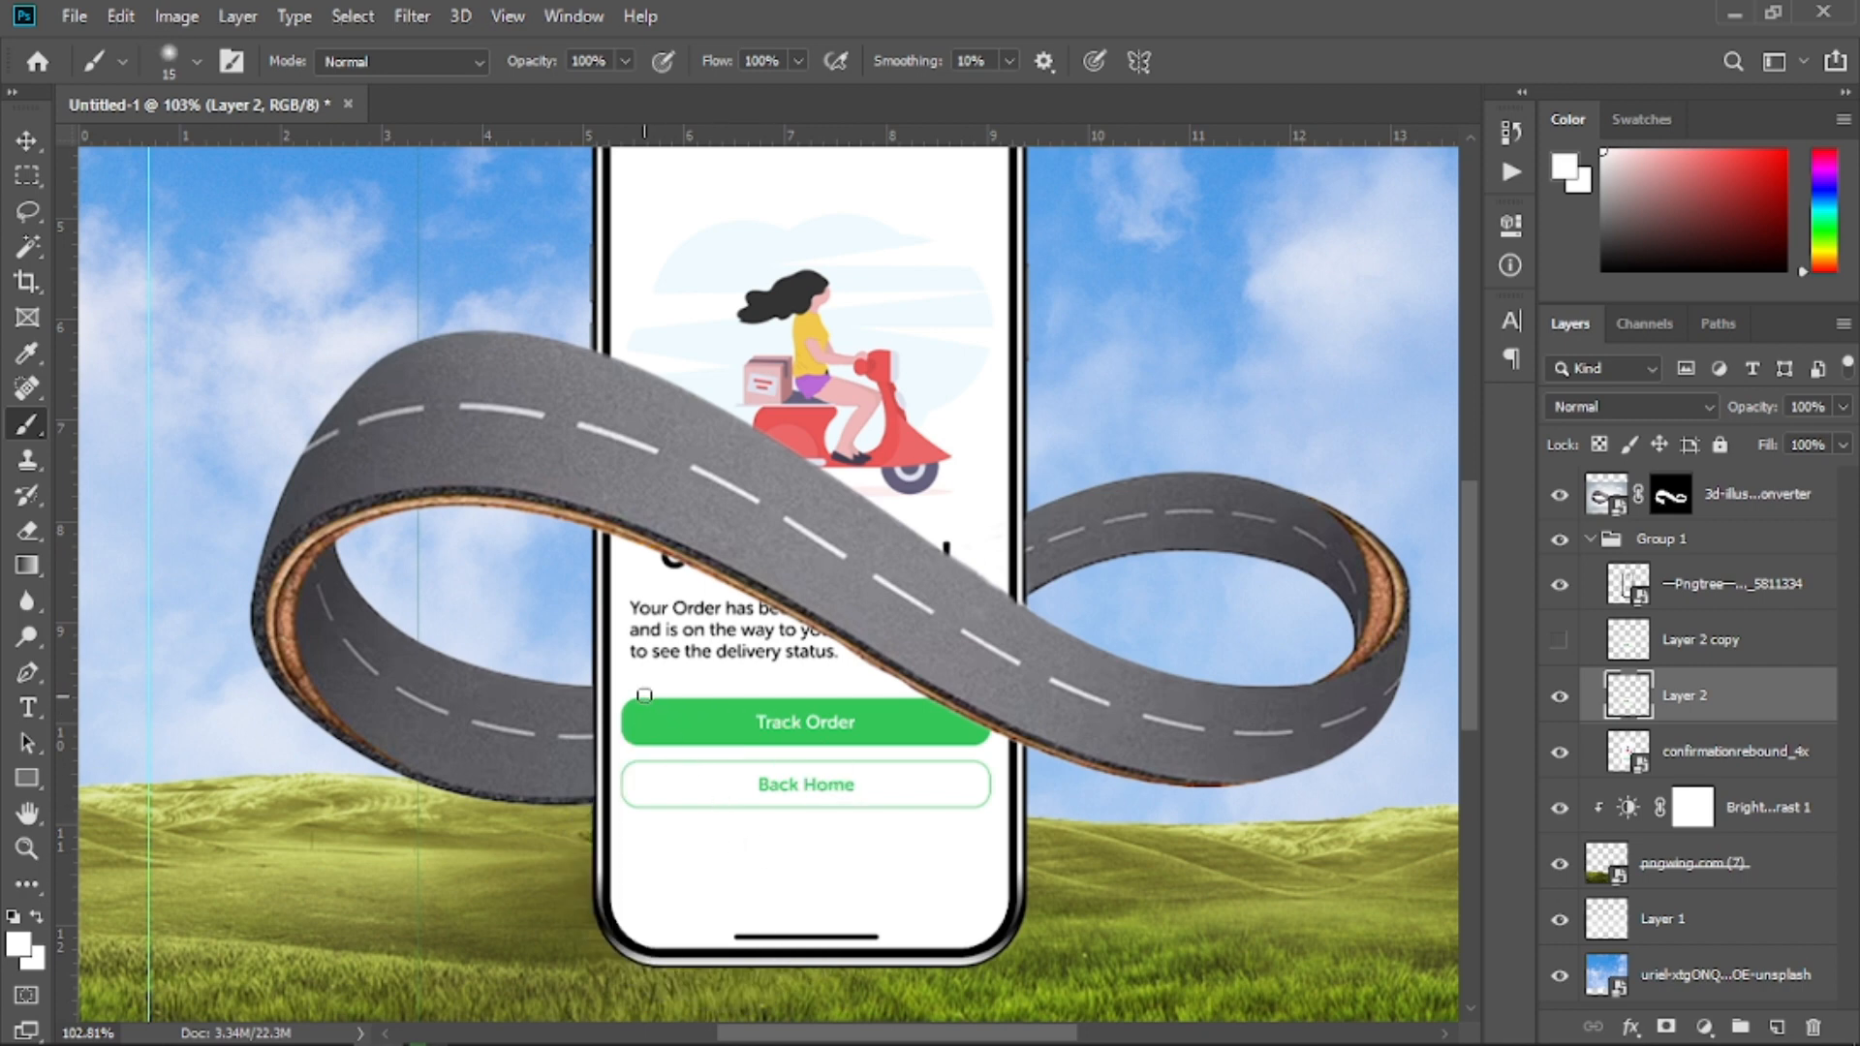
pyautogui.press(']')
pyautogui.press(']')
pyautogui.press(']')
pyautogui.press(']')
pyautogui.press(']')
pyautogui.press(']')
pyautogui.press(']')
pyautogui.press(']')
pyautogui.press(']')
pyautogui.press(']')
pyautogui.press(']')
pyautogui.press(']')
# Load Layer 2's outline as a selection, paint it white over the order message and buttons, and deselect
pyautogui.moveTo(616, 651)
pyautogui.mouseDown()
pyautogui.moveTo(857, 682)
pyautogui.moveTo(697, 607)
pyautogui.moveTo(717, 703)
pyautogui.mouseUp()
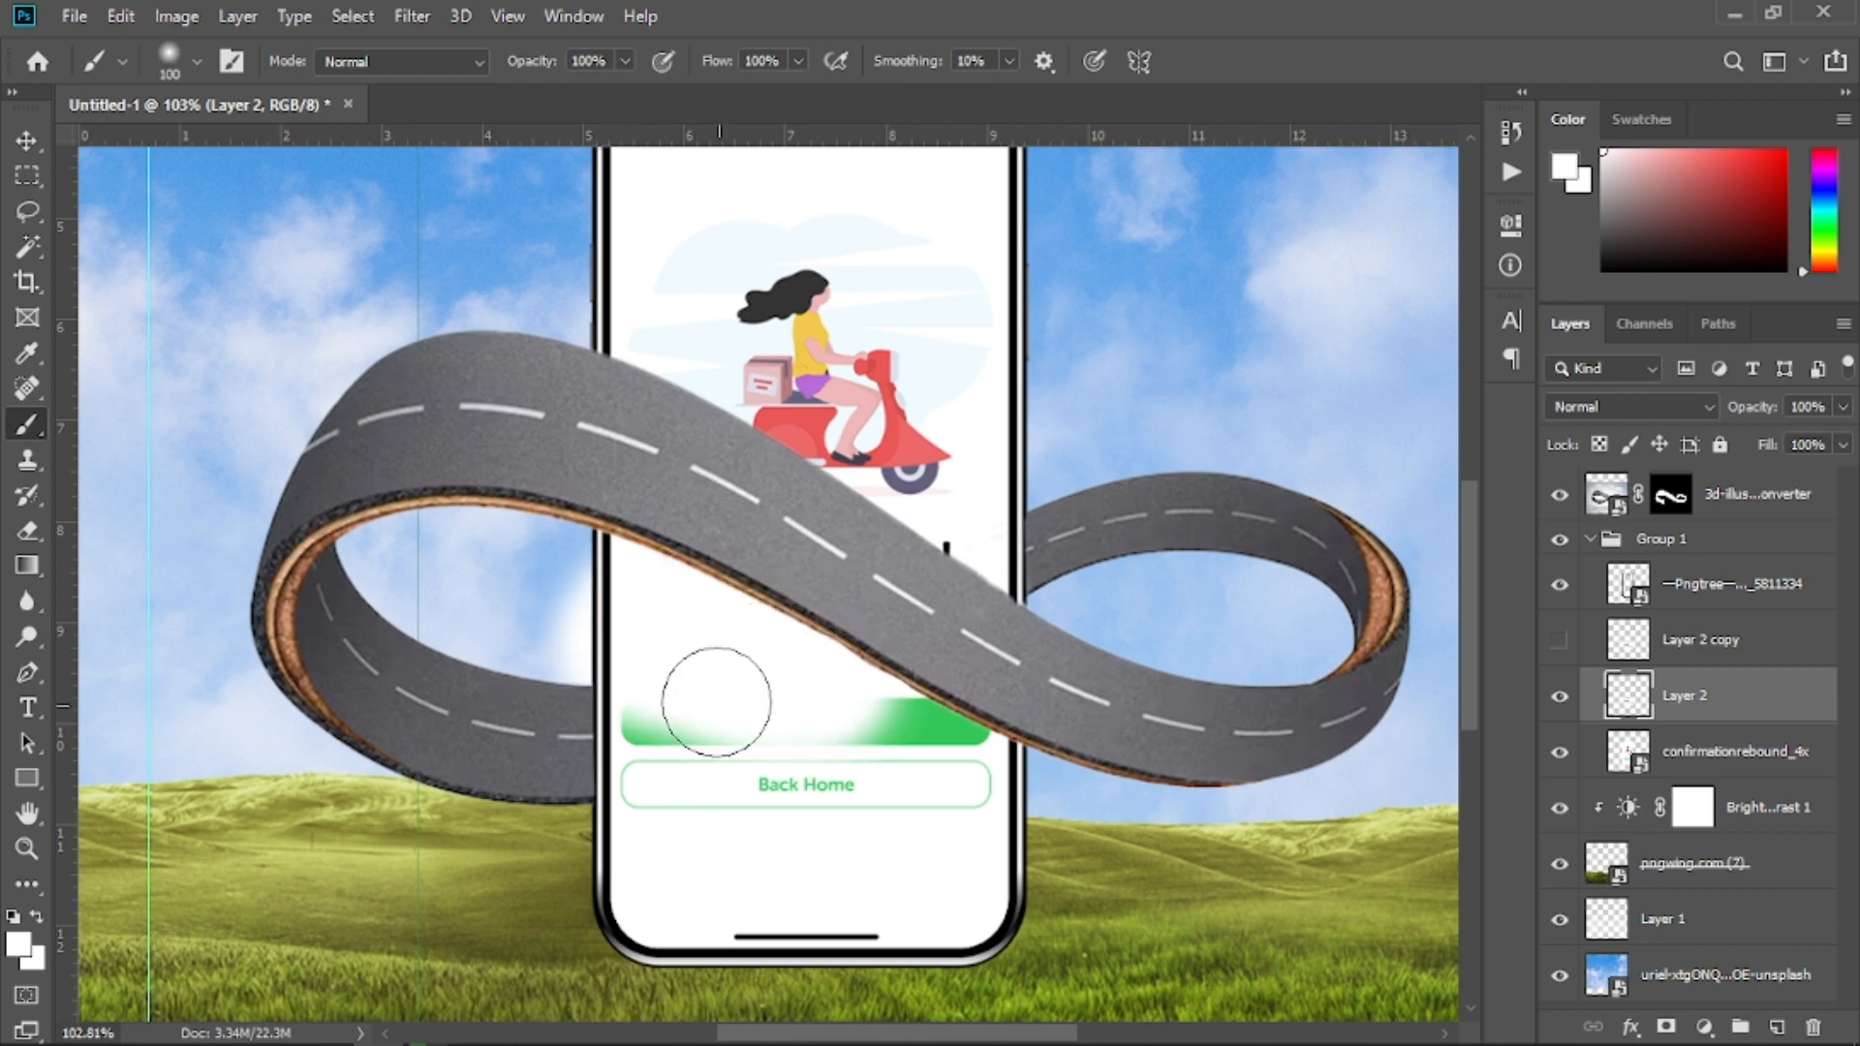
pyautogui.hotkey('ctrl', 'z')
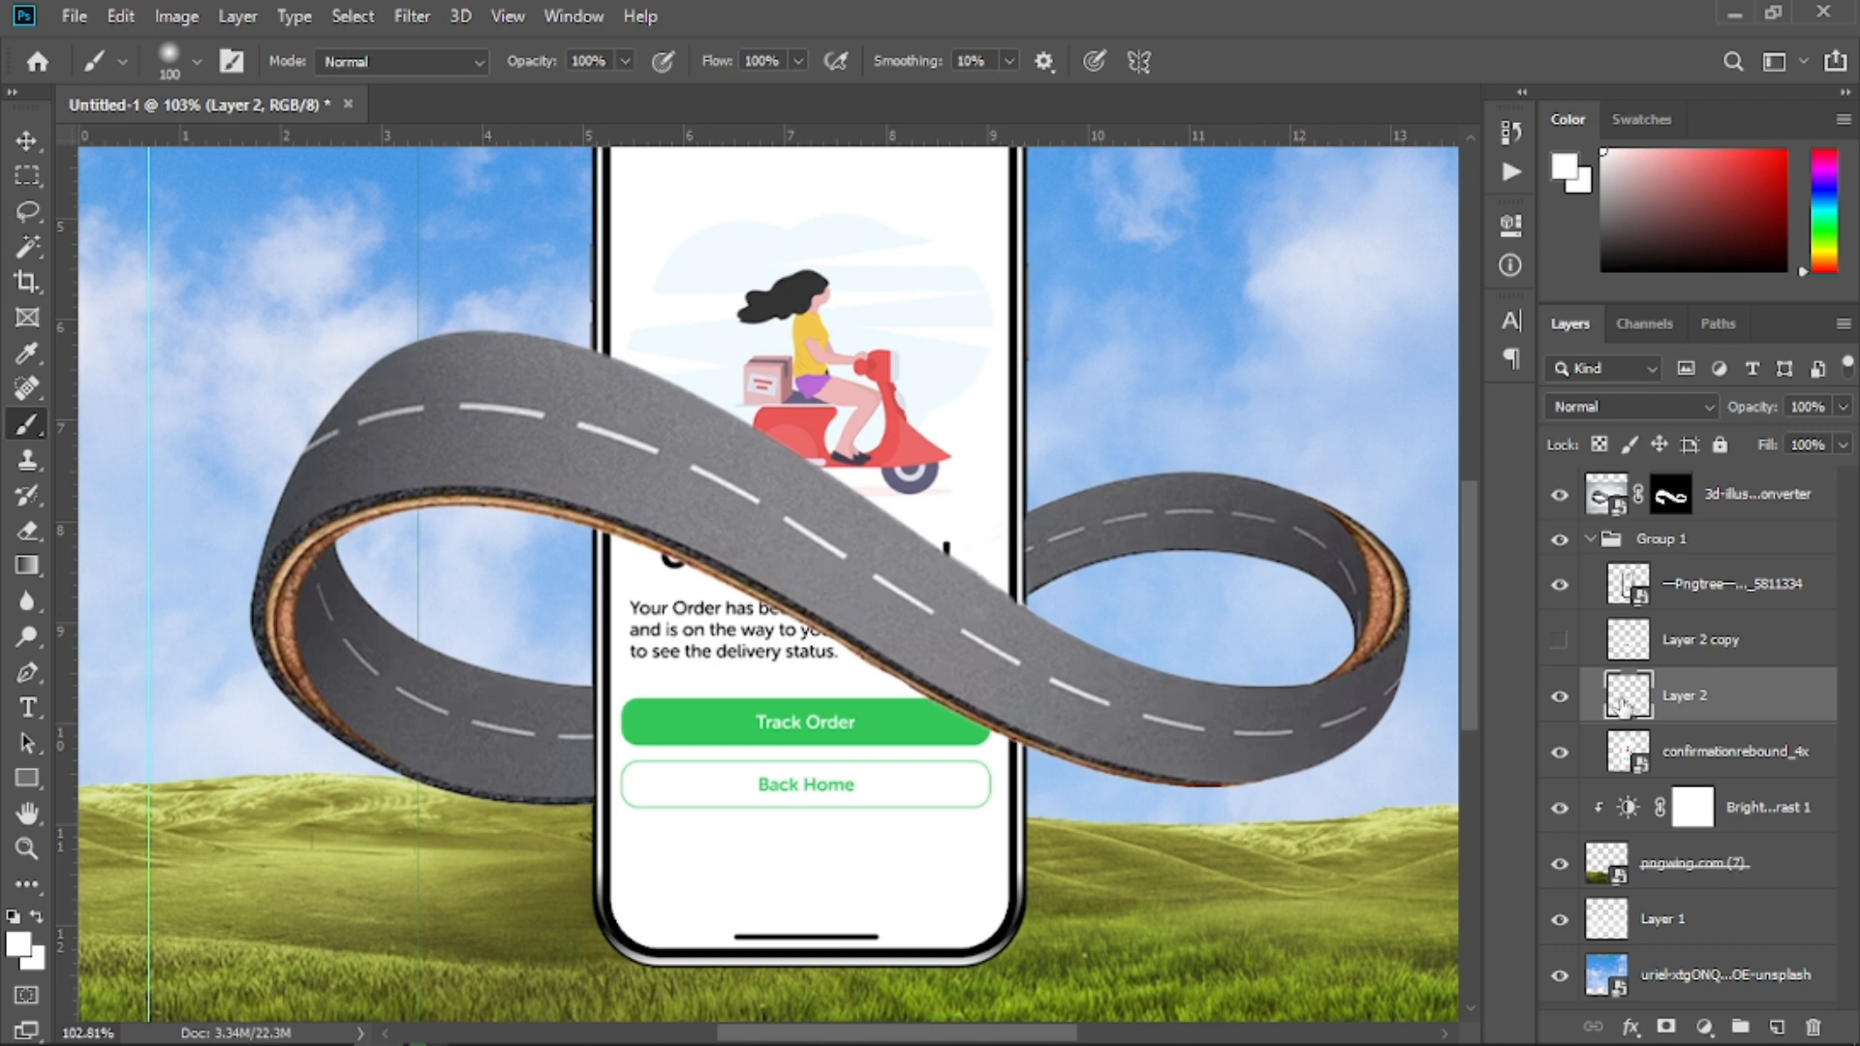
pyautogui.moveTo(1623, 707); pyautogui.dragTo(1626, 715)
pyautogui.keyDown('ctrl'); pyautogui.click(1626, 701); pyautogui.keyUp('ctrl')
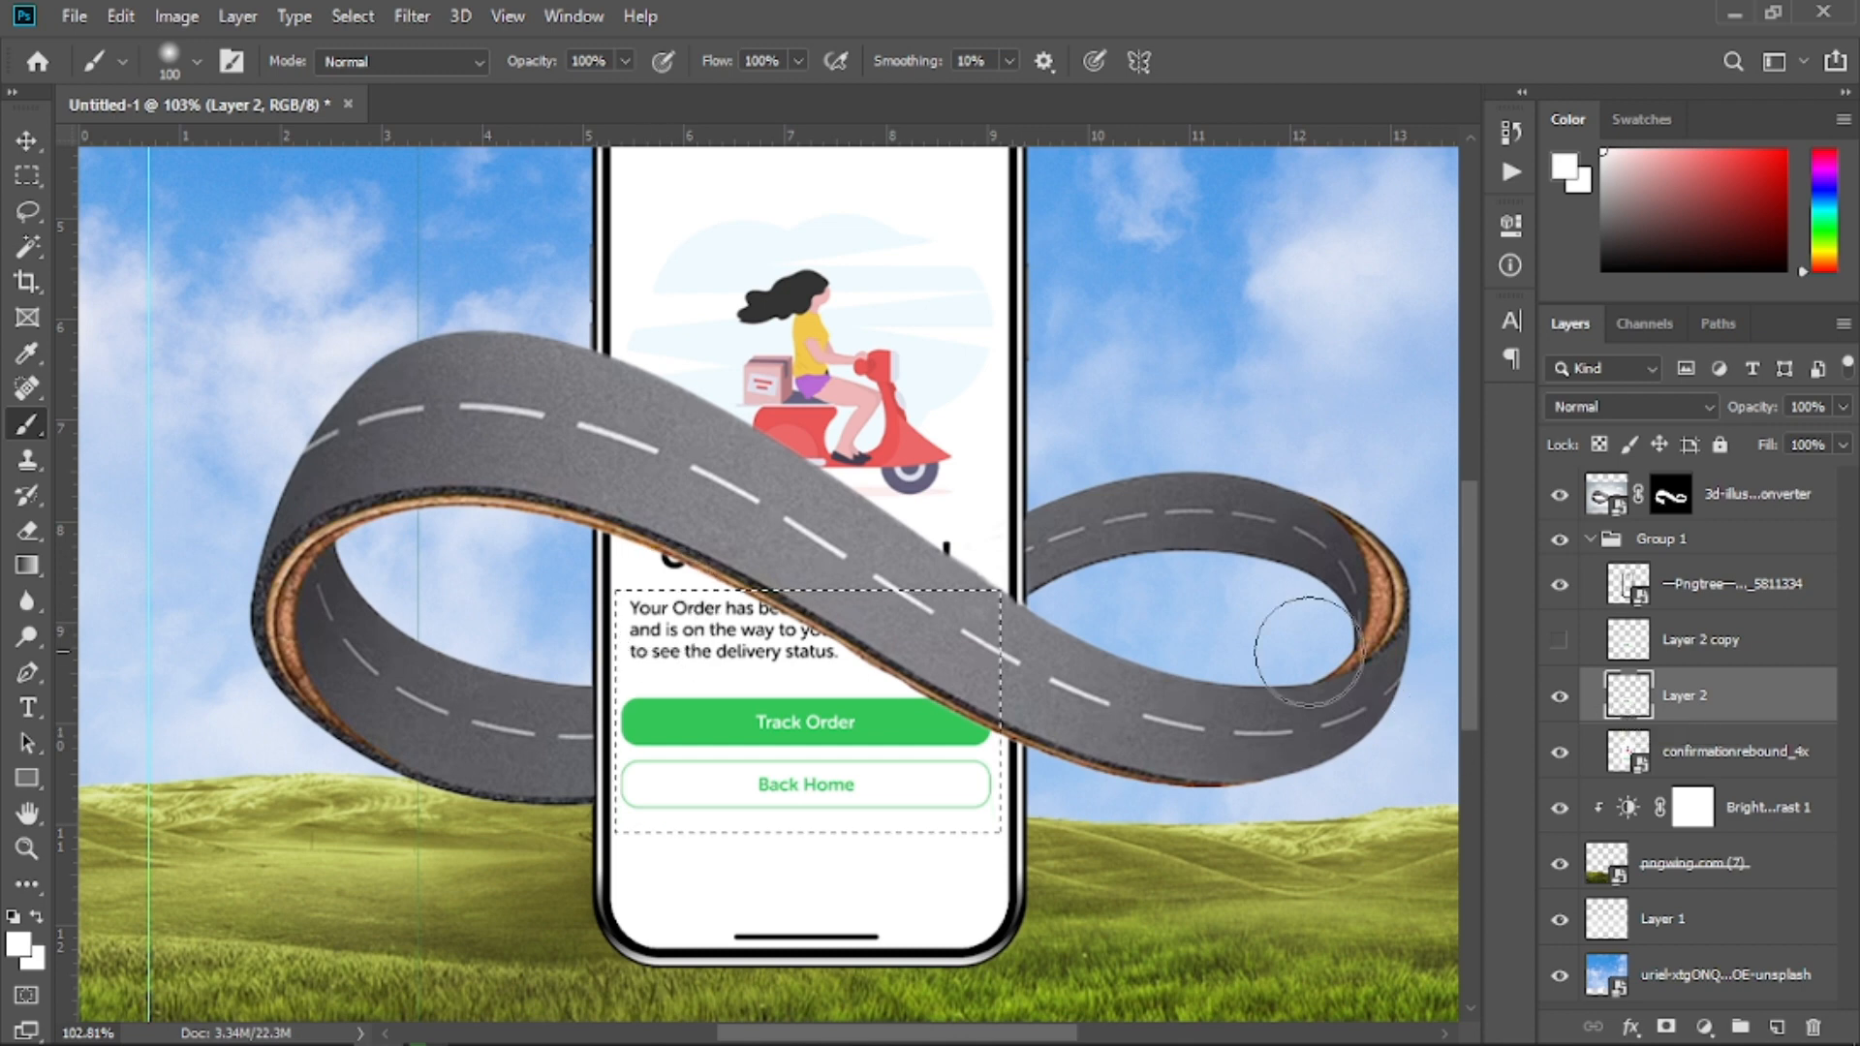
pyautogui.moveTo(607, 633)
pyautogui.mouseDown()
pyautogui.moveTo(1125, 628)
pyautogui.moveTo(562, 631)
pyautogui.moveTo(749, 786)
pyautogui.moveTo(670, 775)
pyautogui.mouseUp()
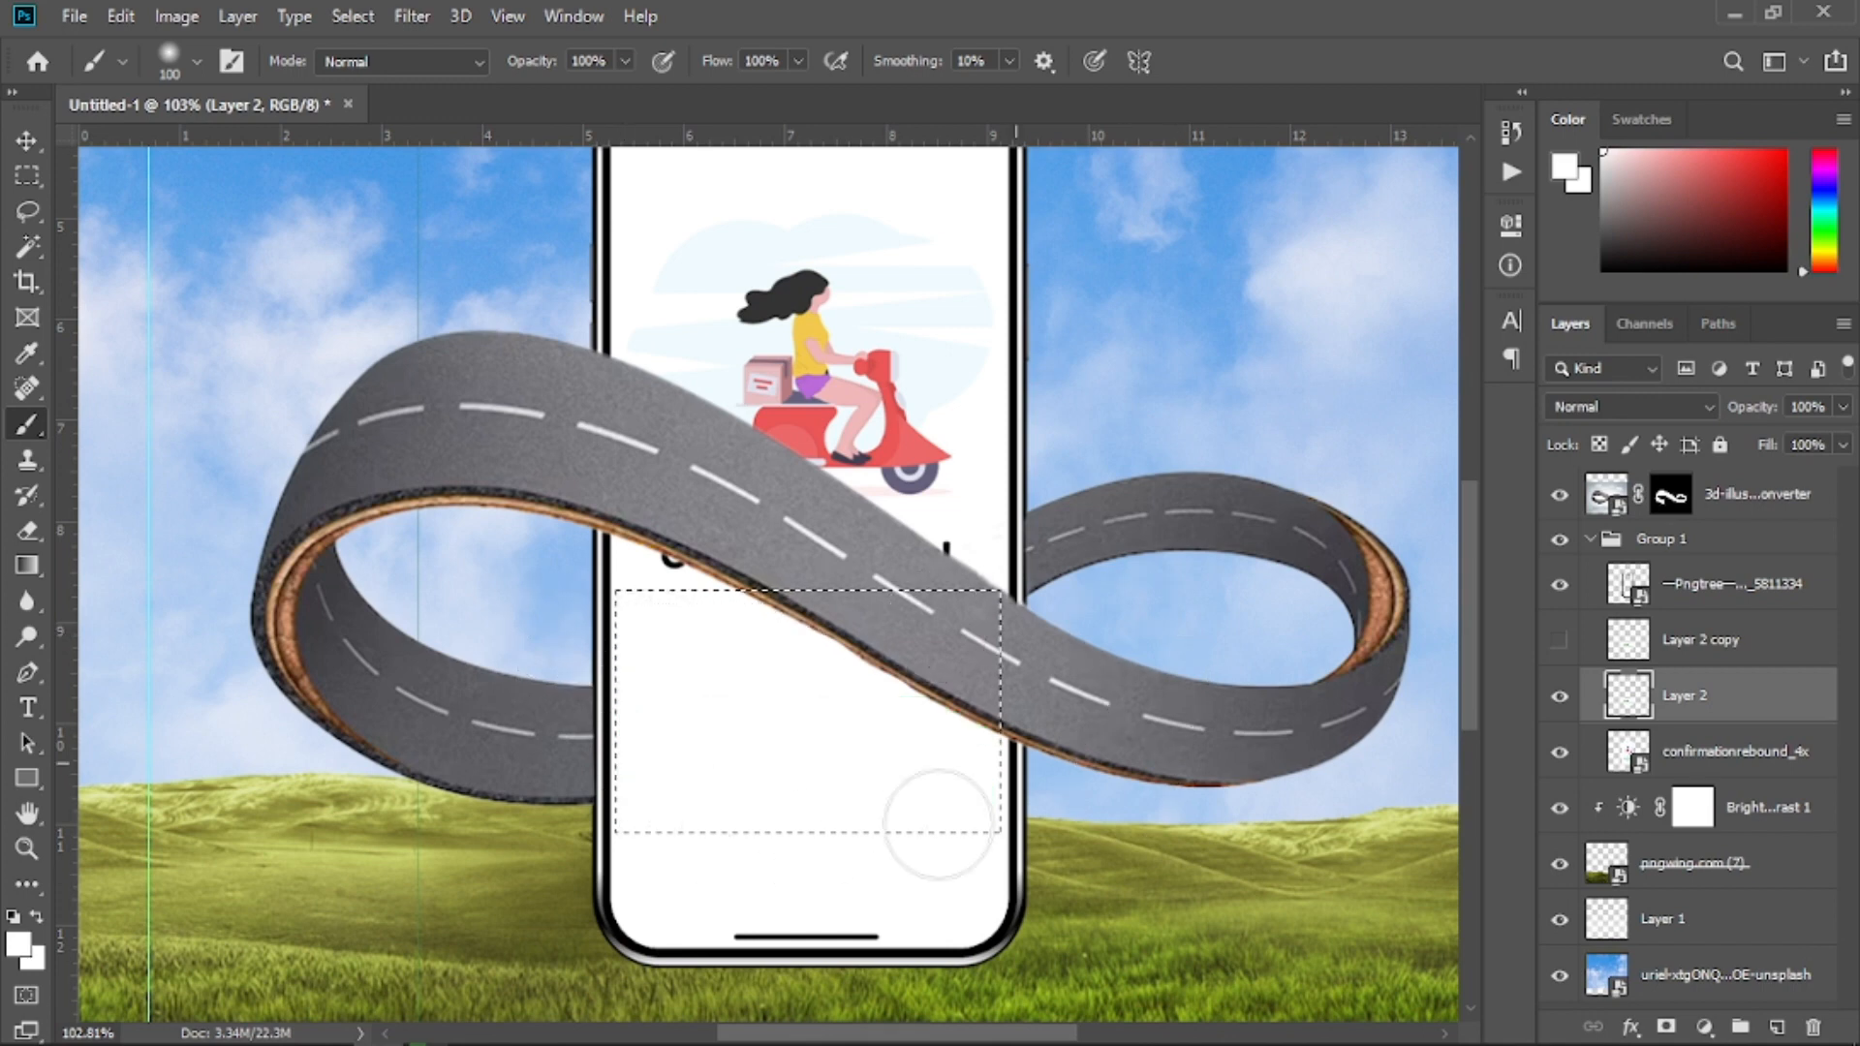
pyautogui.hotkey('ctrl', 'd')
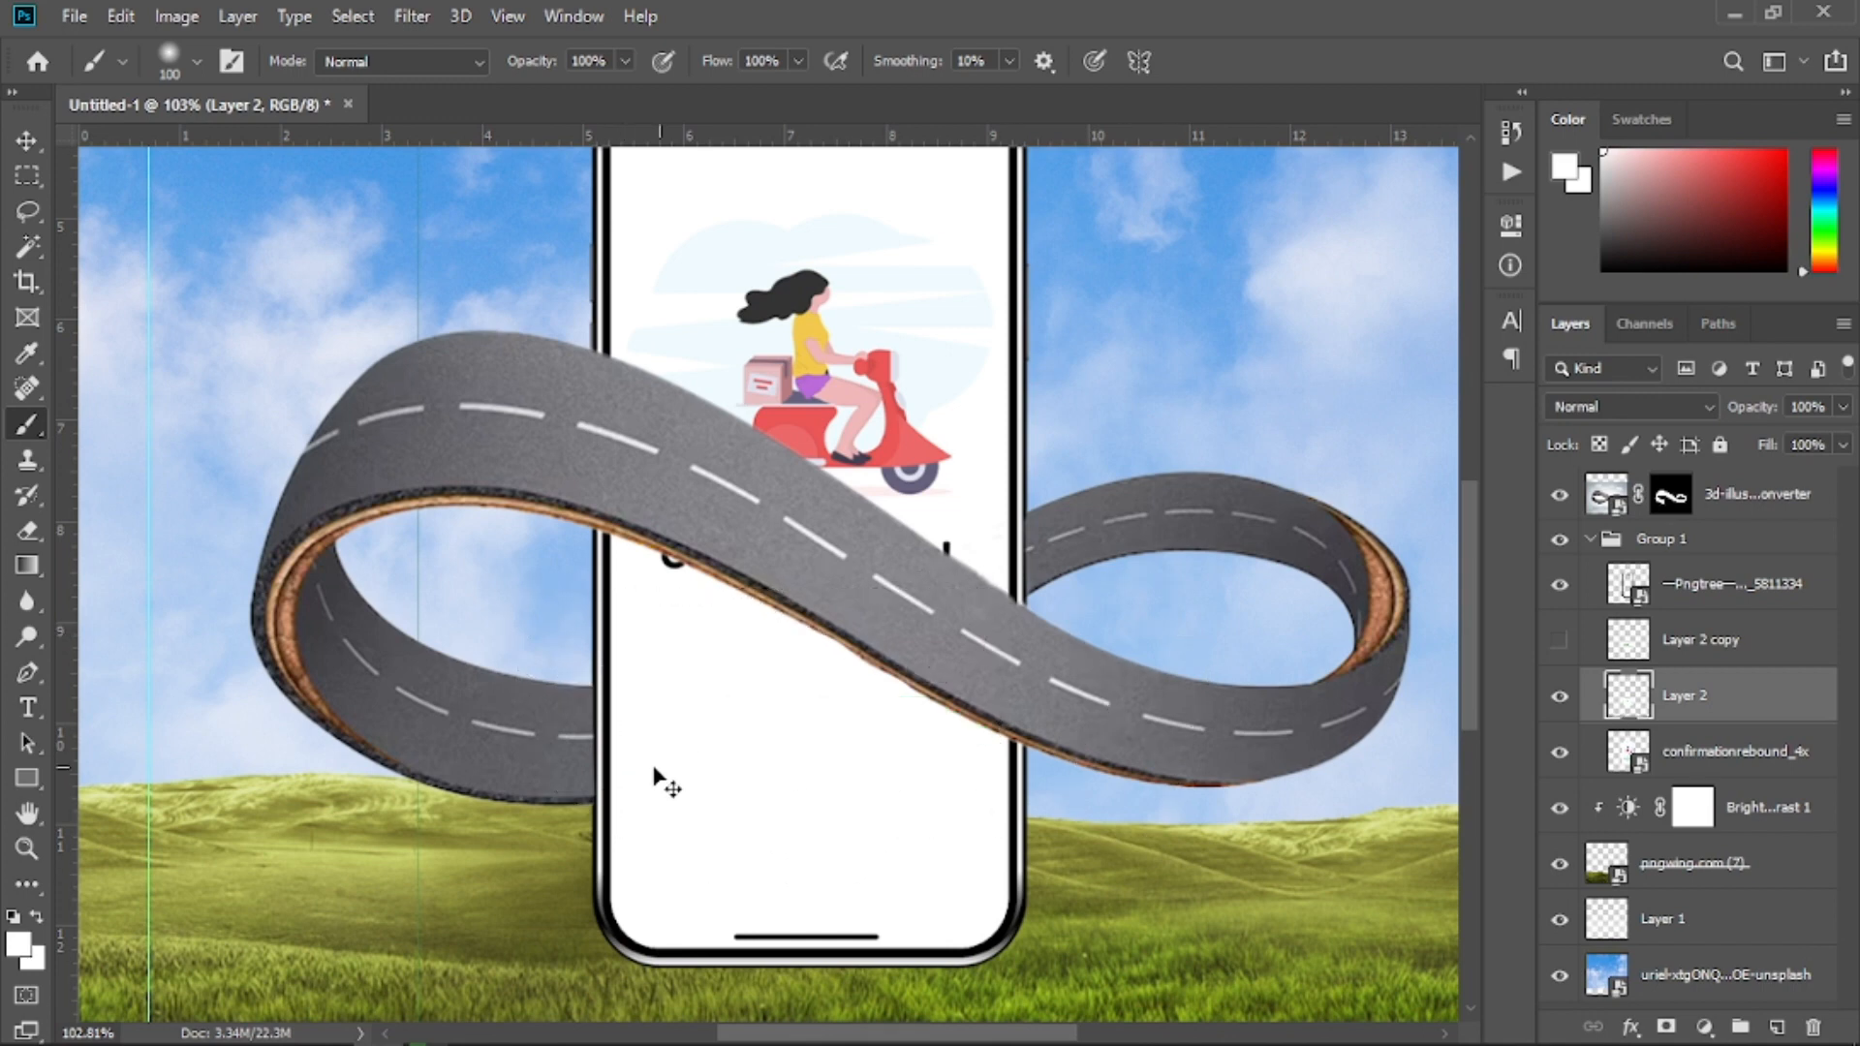
# Select Layer 2 copy and make it visible again with the Move tool active
pyautogui.click(26, 141)
pyautogui.click(1685, 641)
pyautogui.click(1558, 643)
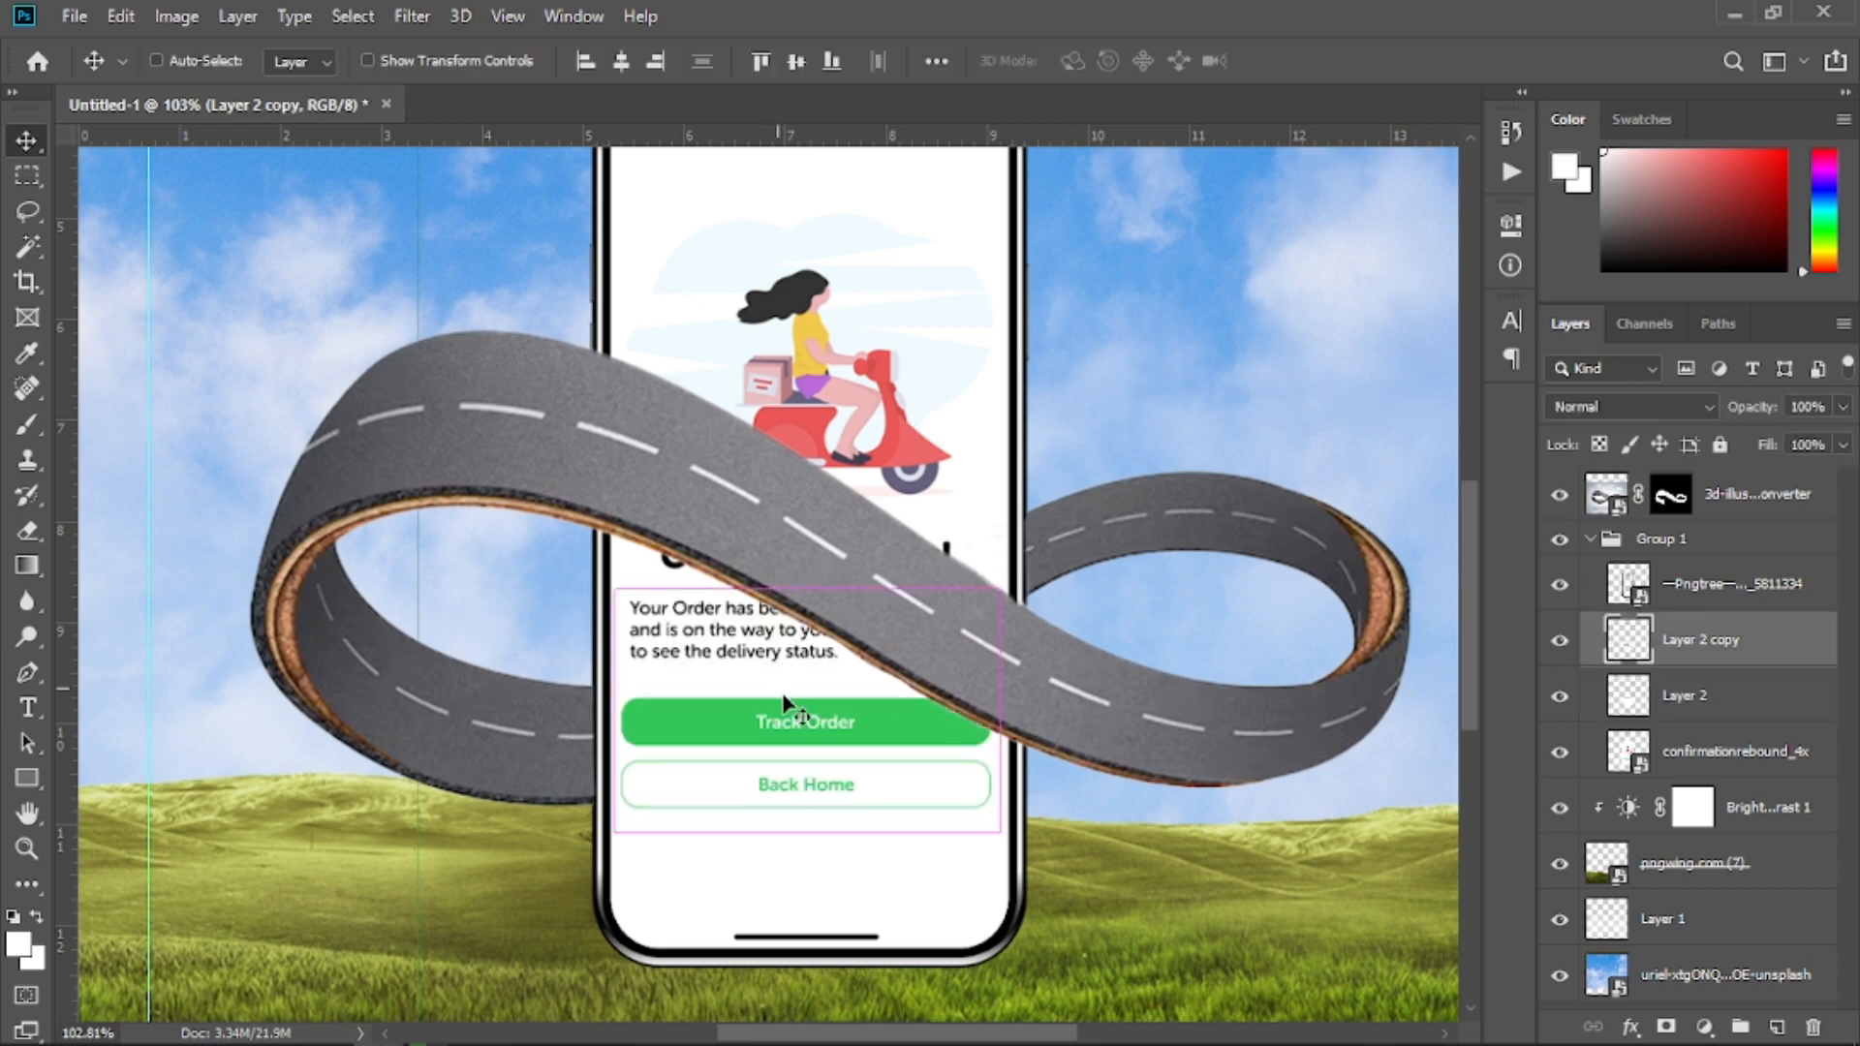
# Move the order message and its buttons on Layer 2 copy down the phone screen, centred at about X 521.5, Y 765.5 px
pyautogui.hotkey('ctrl', 't')
pyautogui.moveTo(800, 718); pyautogui.dragTo(809, 810)
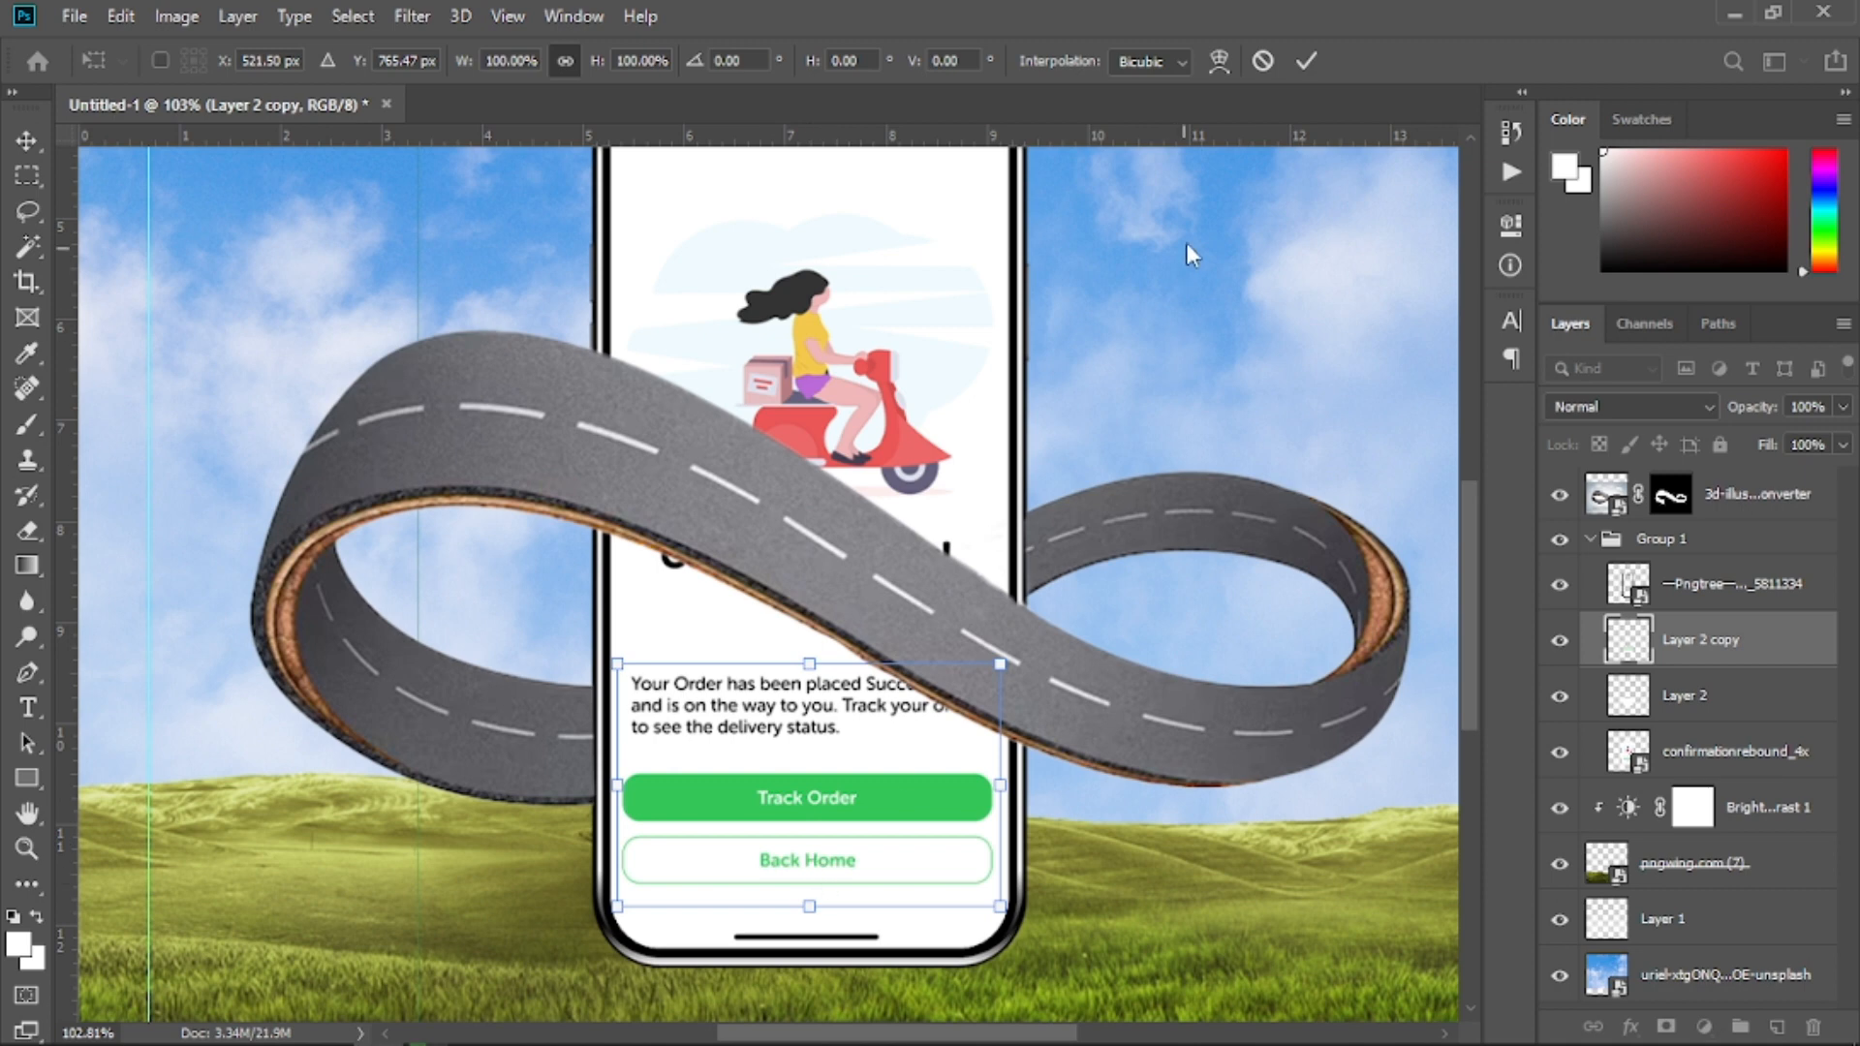
pyautogui.click(1307, 61)
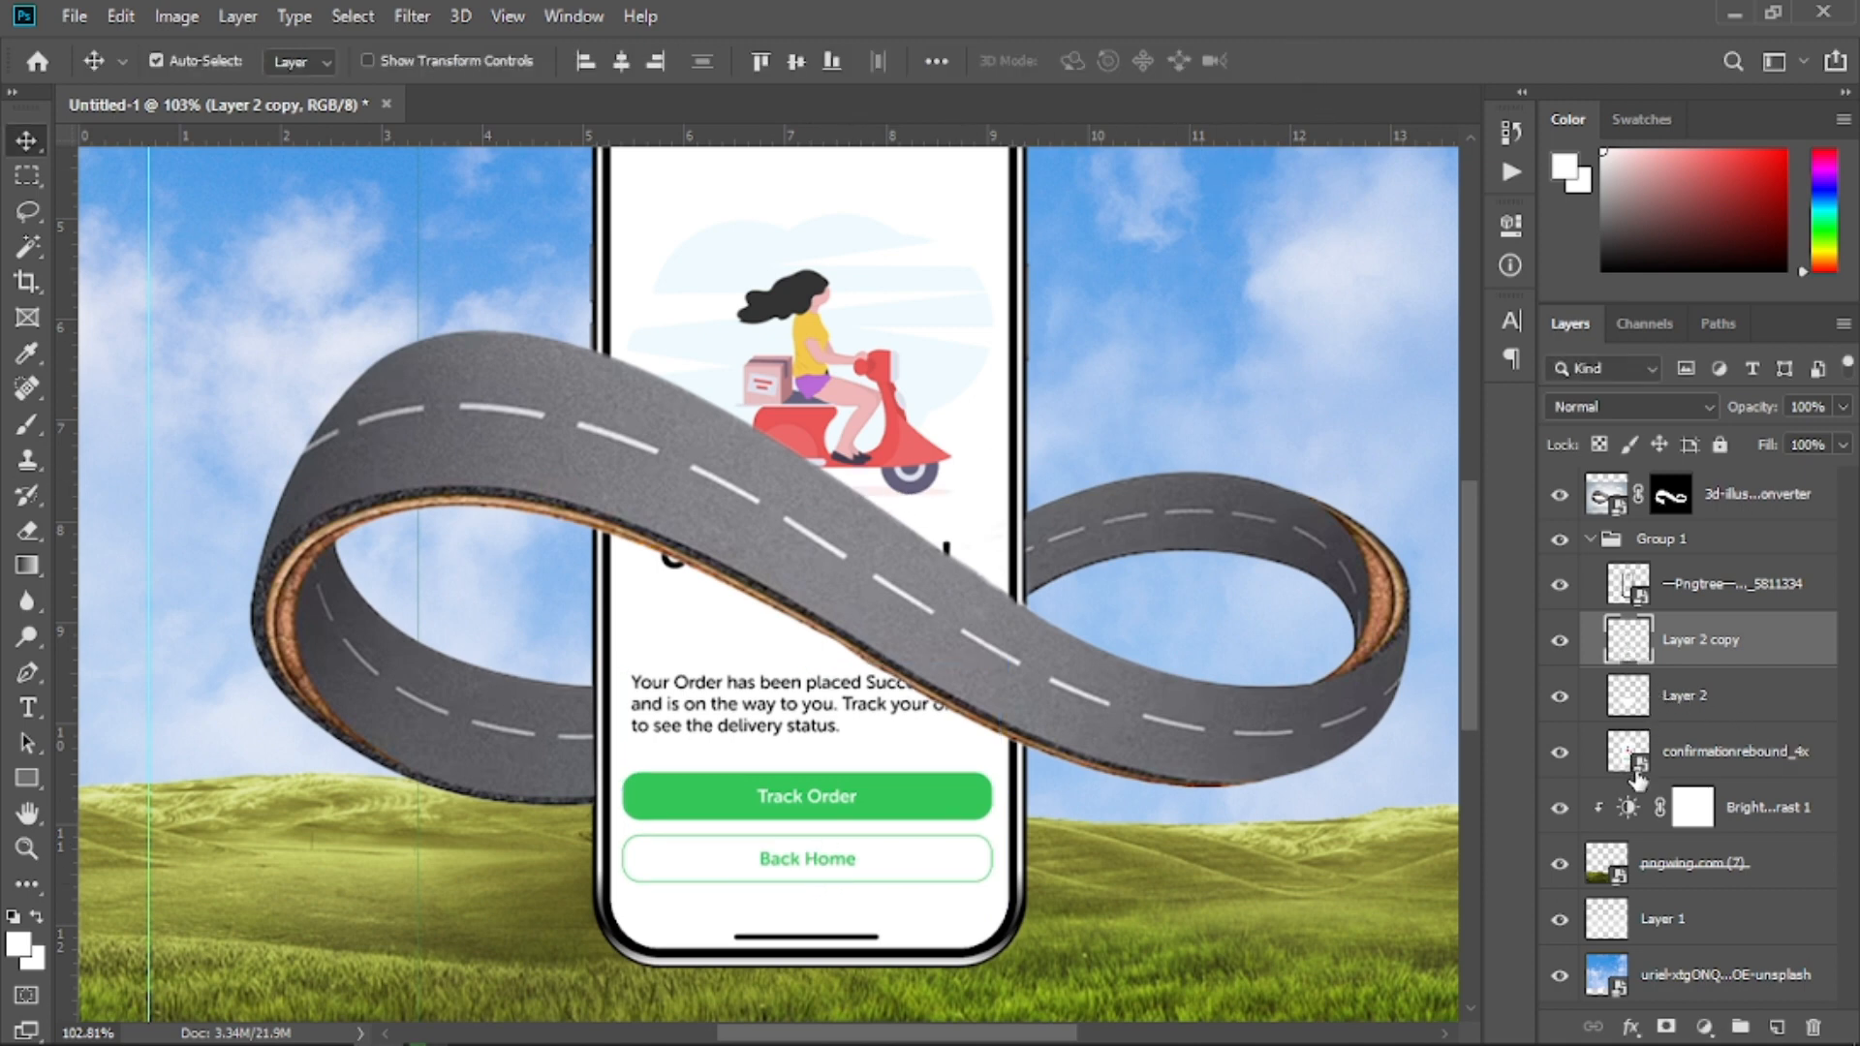
# Select the scooter illustration and the heading below it on the confirmationrebound_4x layer, and copy that area onto two new layers
pyautogui.click(1668, 765)
pyautogui.click(1562, 755)
pyautogui.click(1561, 755)
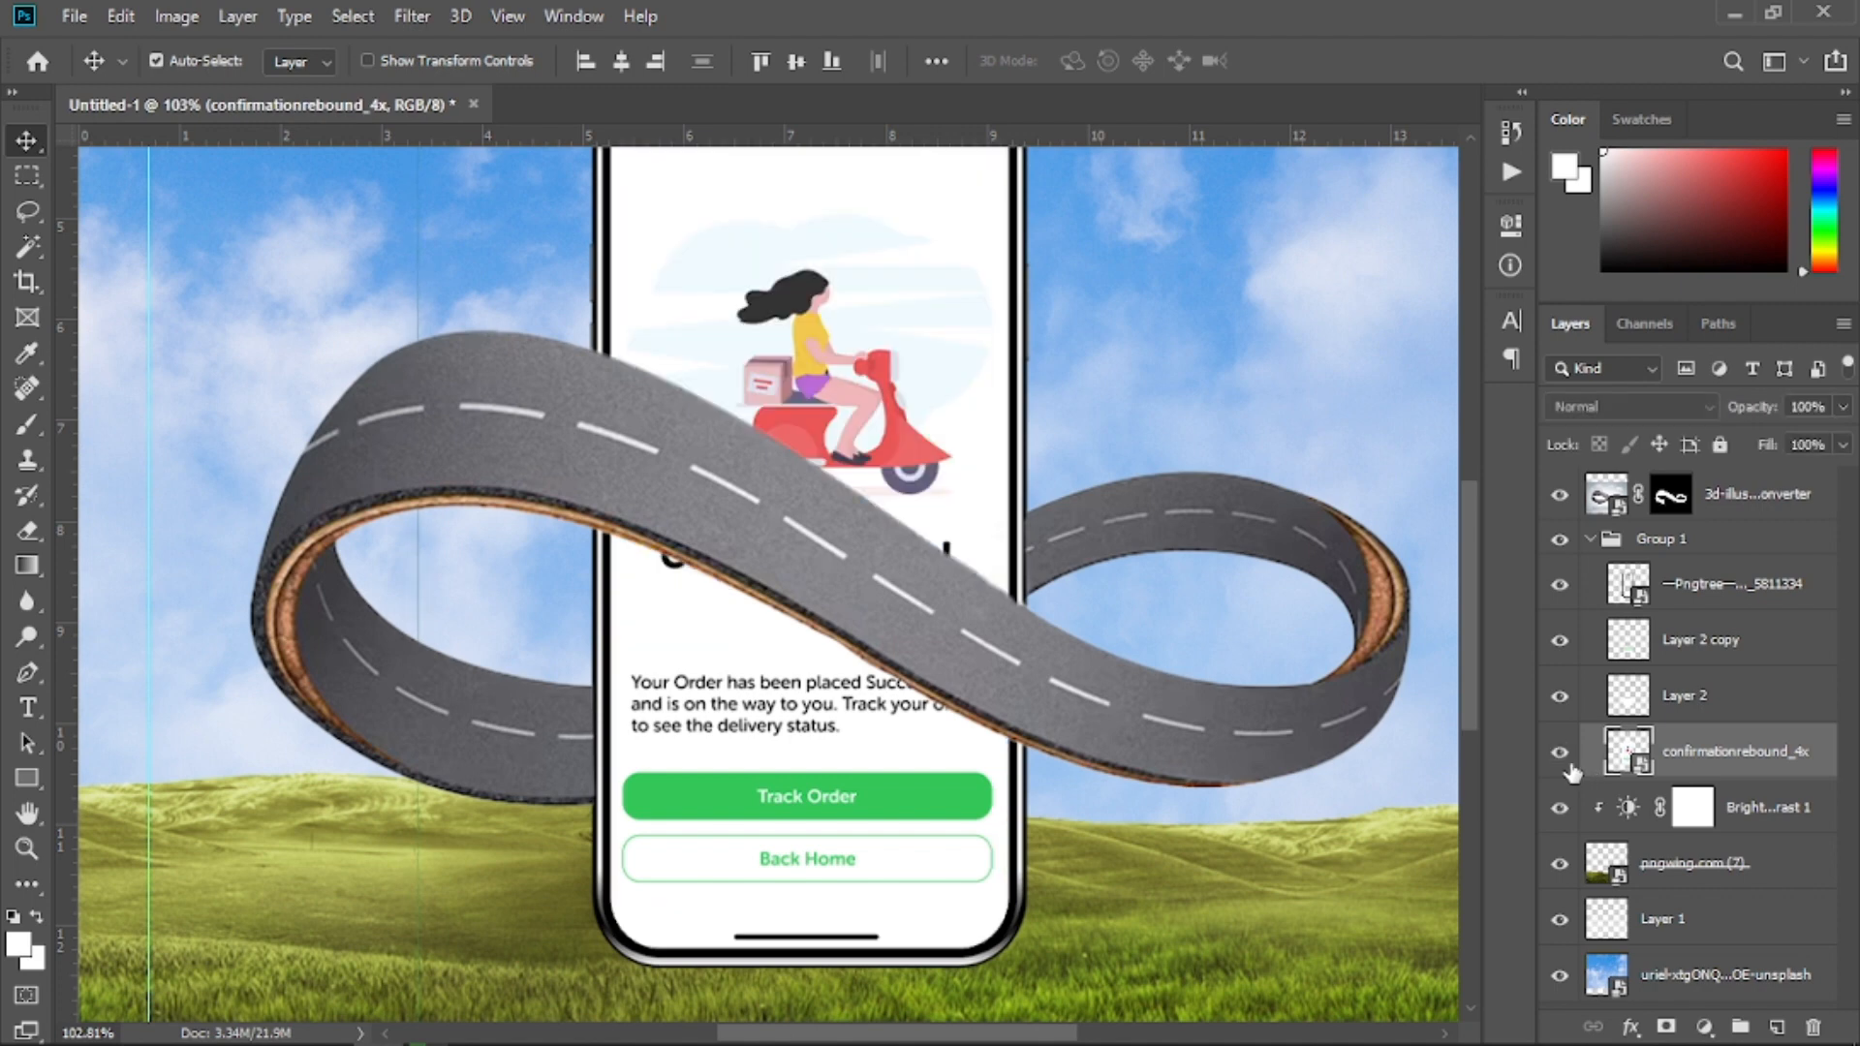
pyautogui.click(27, 174)
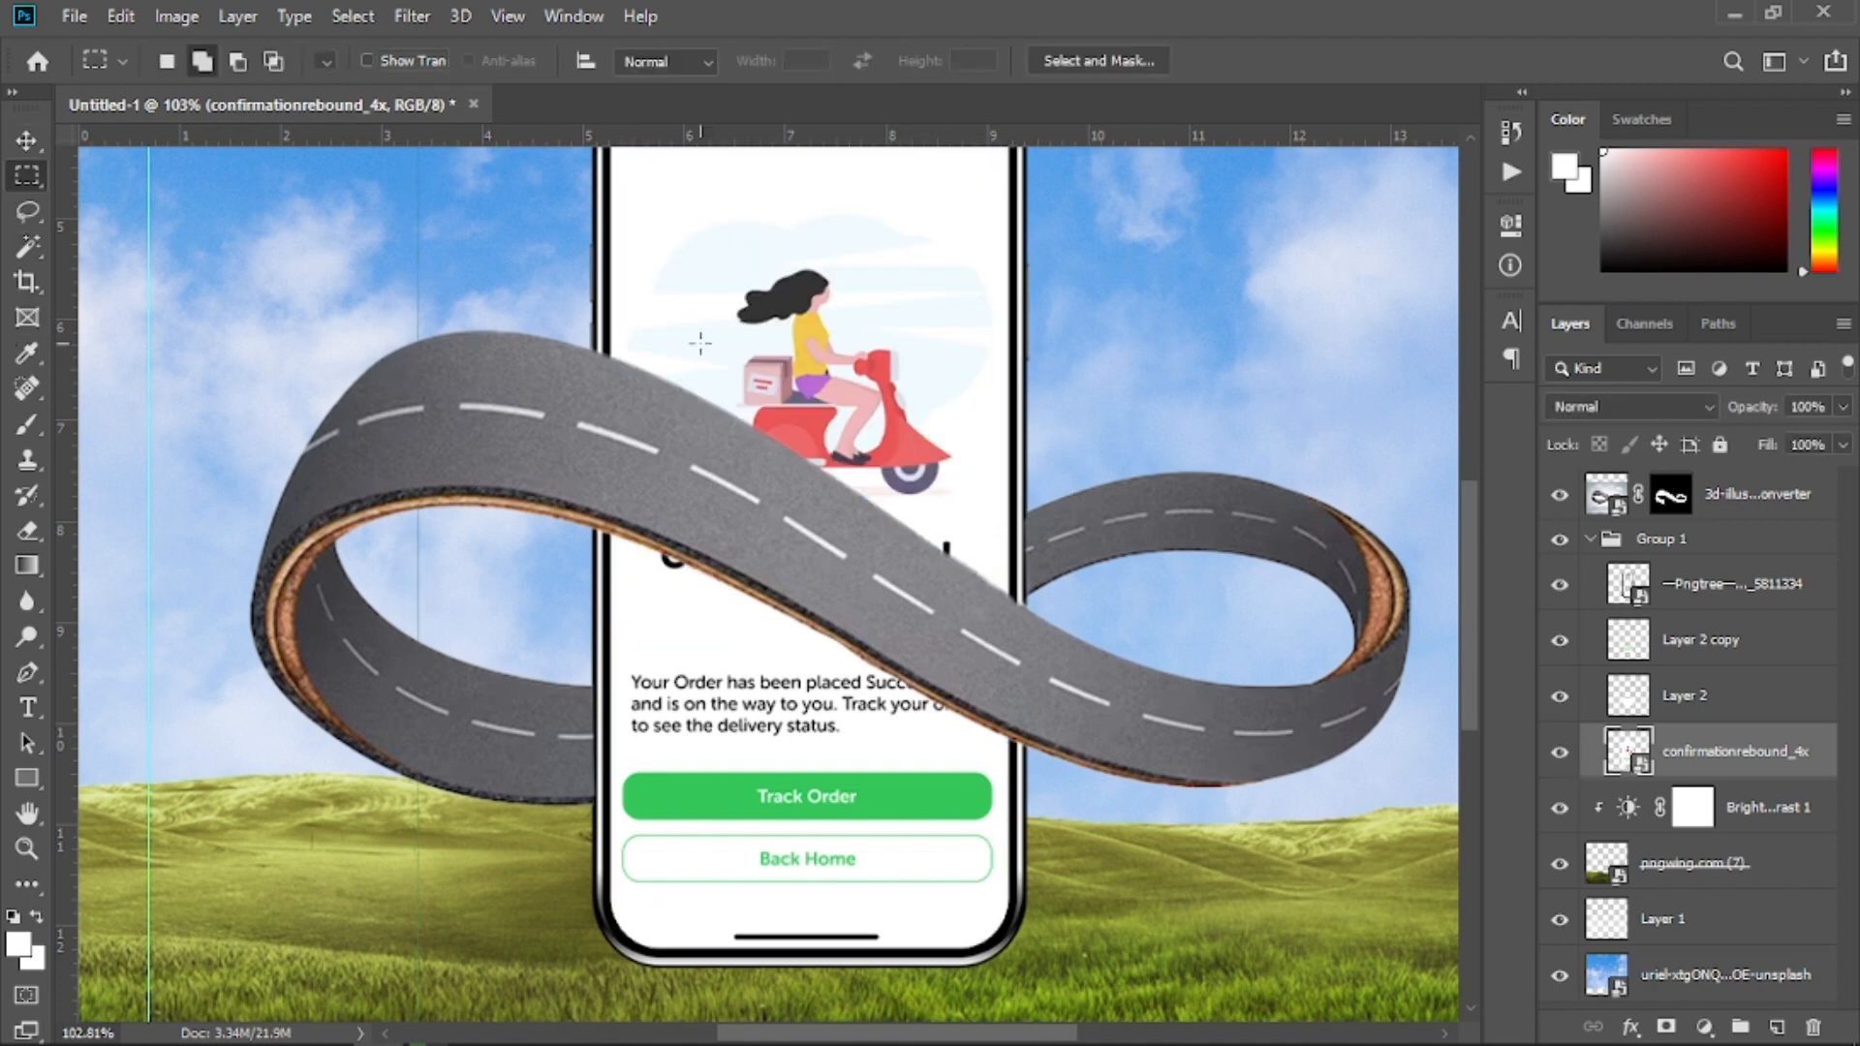
pyautogui.moveTo(626, 221); pyautogui.dragTo(996, 647)
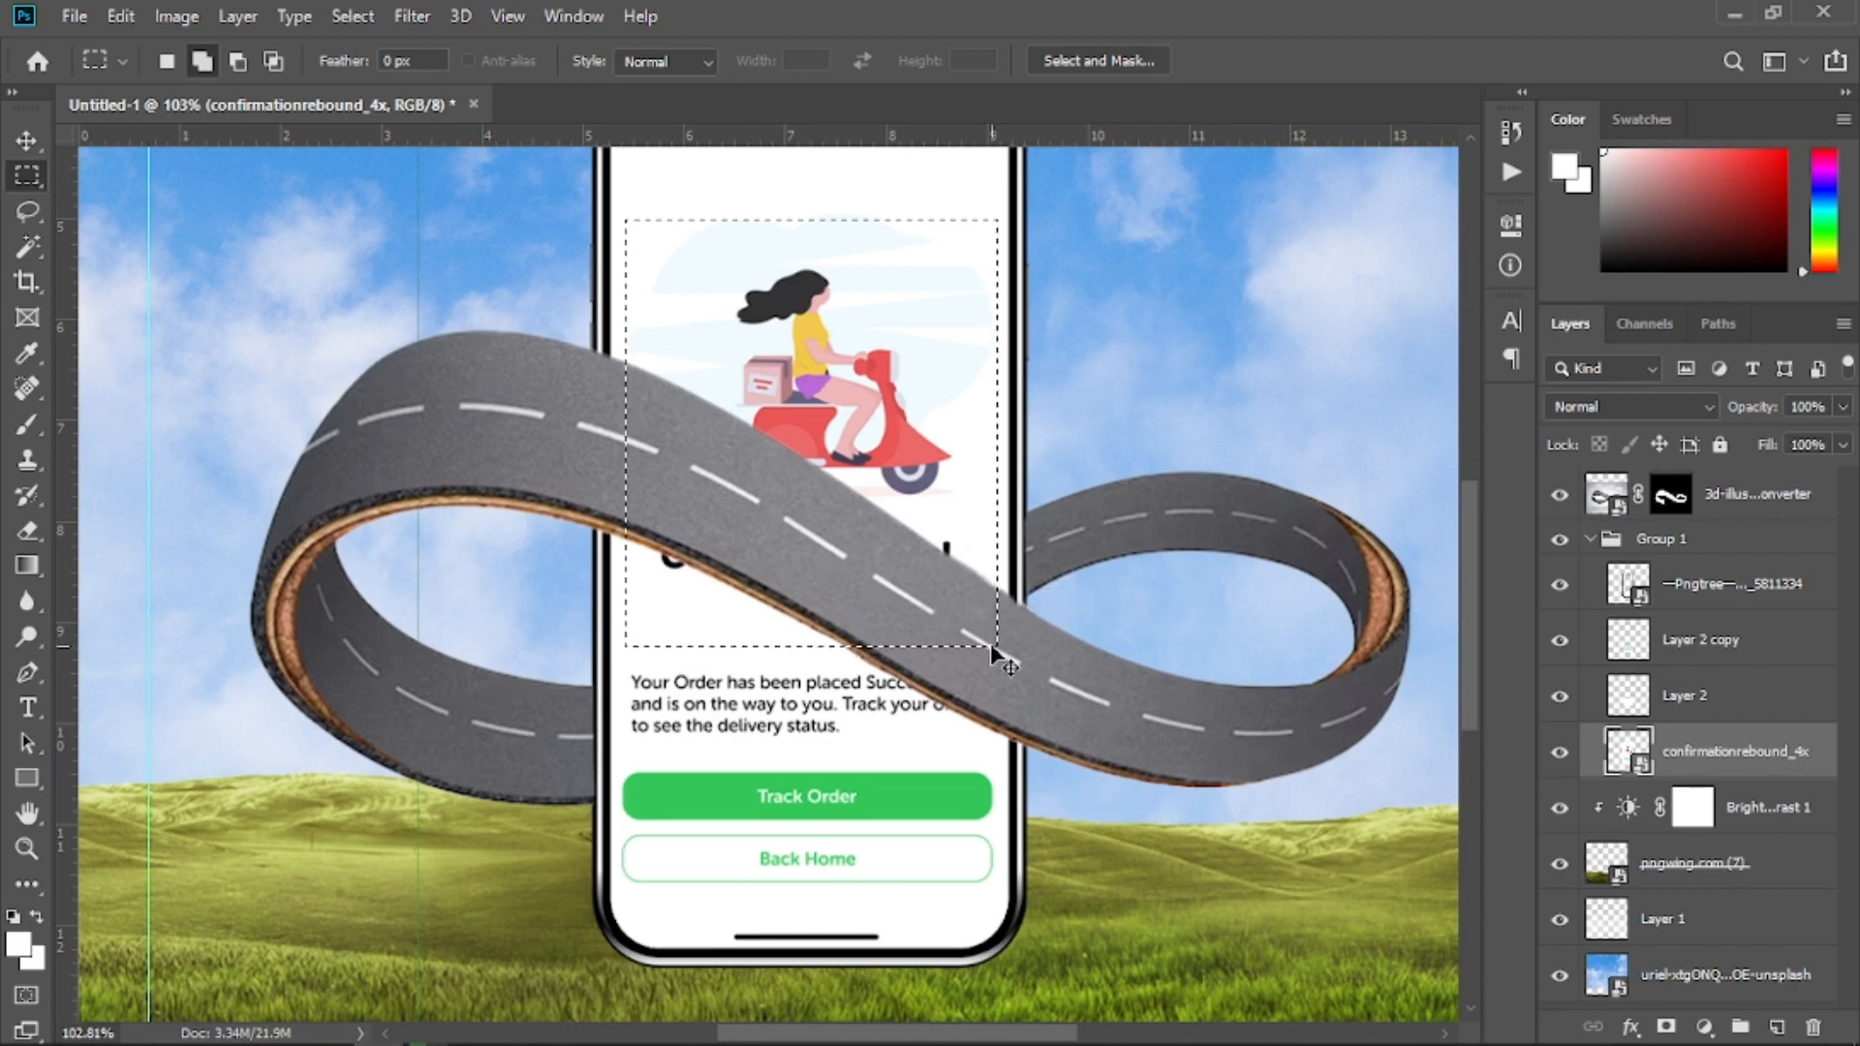
pyautogui.hotkey('ctrl', 'j')
pyautogui.press('v')
pyautogui.hotkey('ctrl', 't')
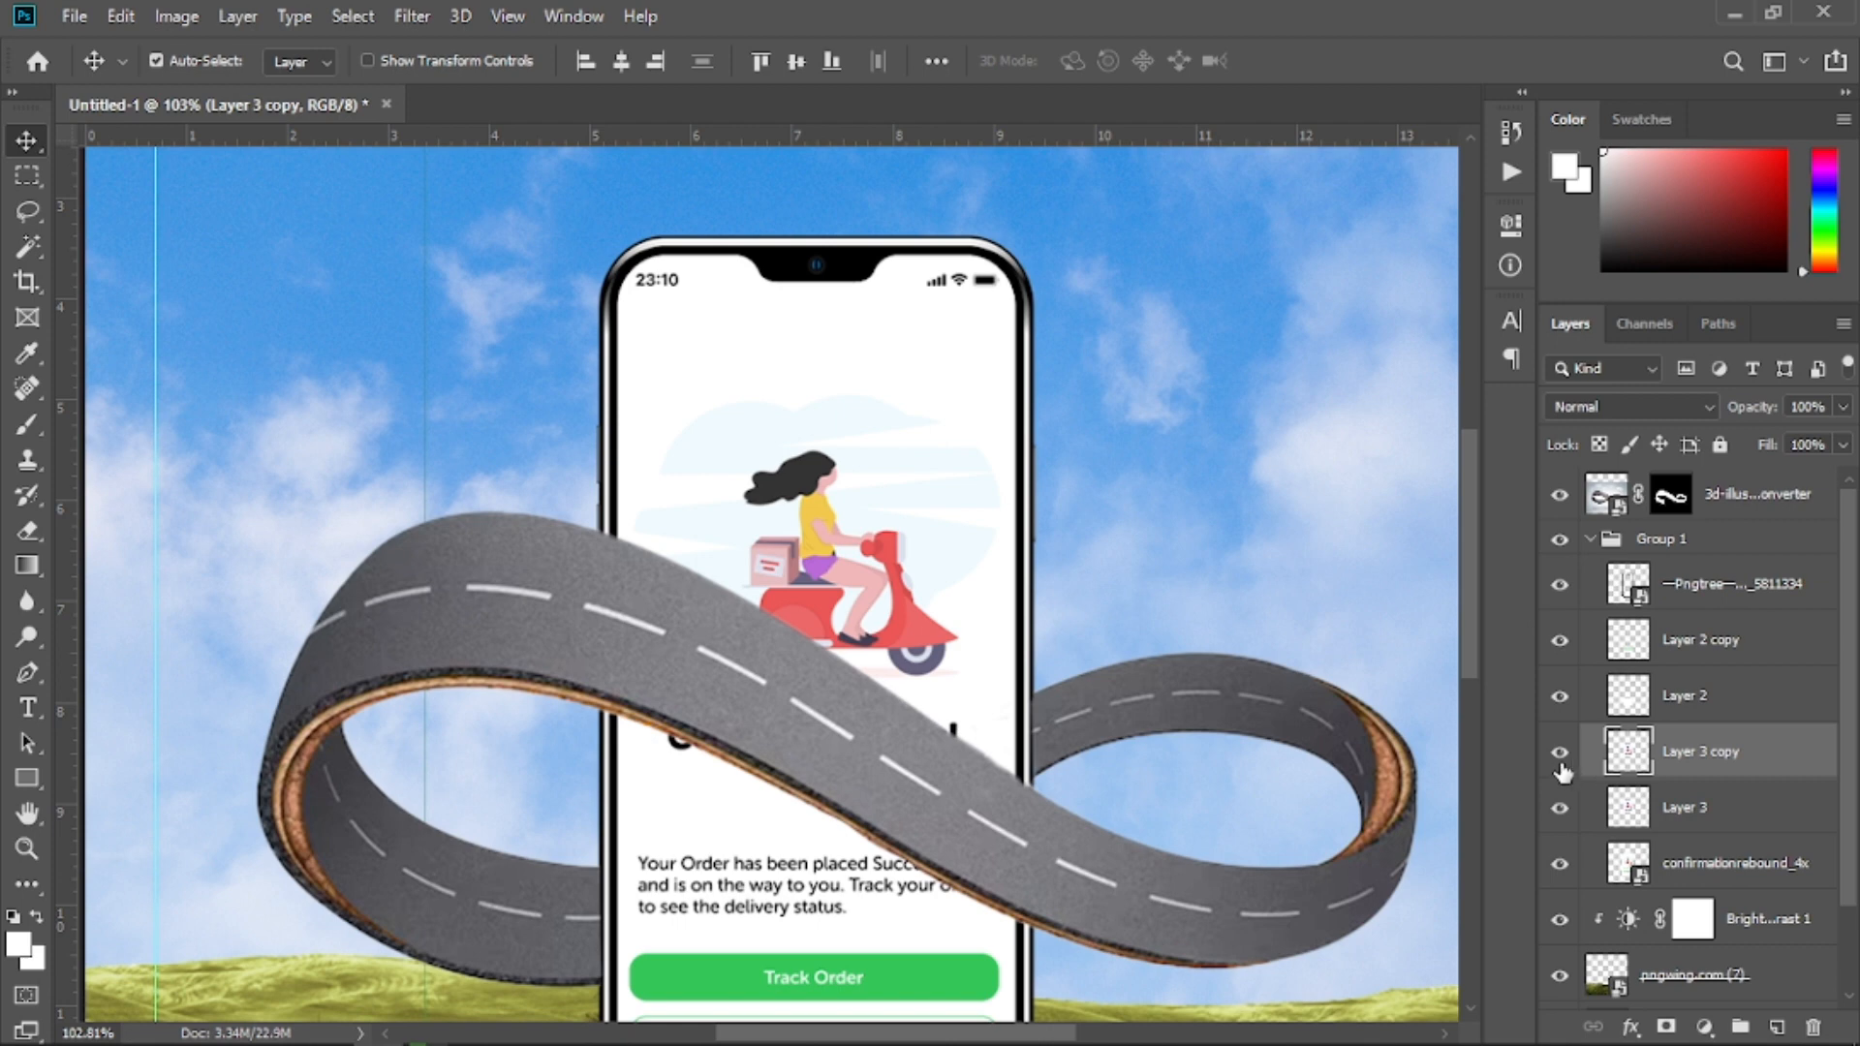
# Hide Layer 3 copy, load Layer 3's outline as a selection and paint it white over the scooter illustration with the 100 px brush
pyautogui.click(1560, 752)
pyautogui.click(1616, 816)
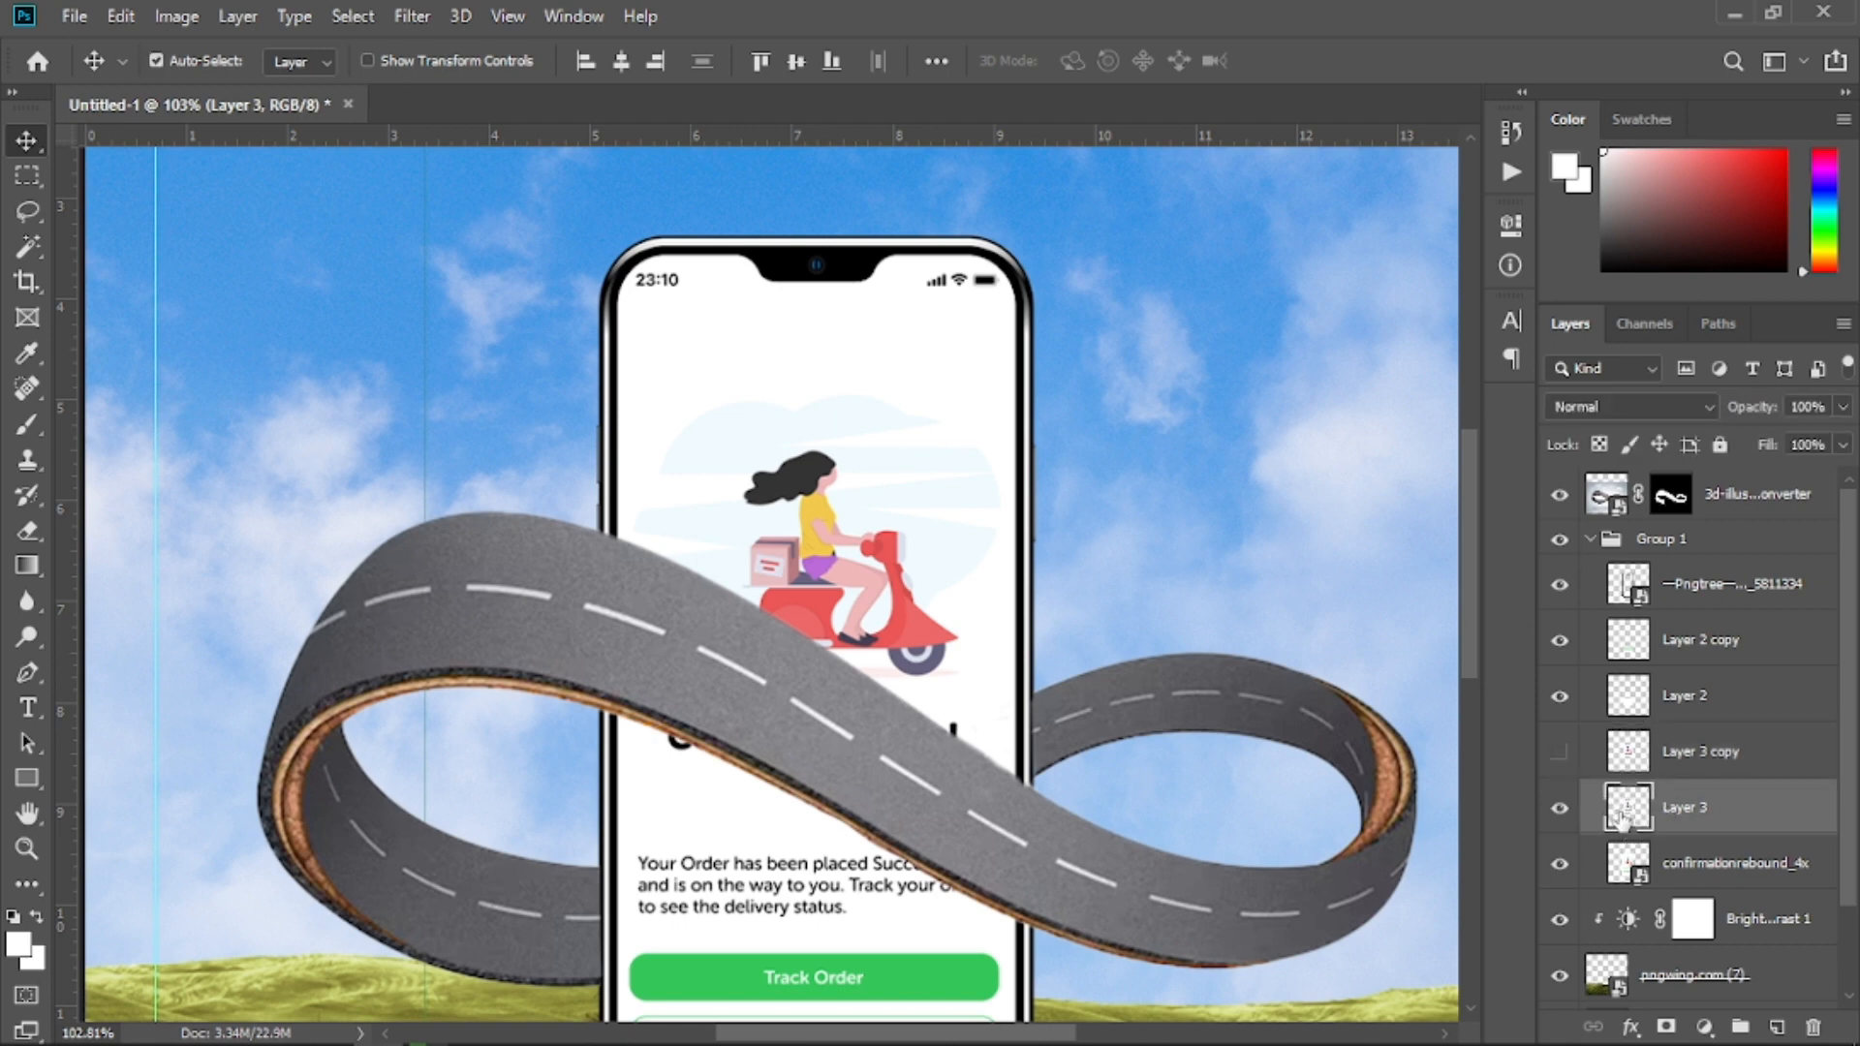
pyautogui.keyDown('ctrl'); pyautogui.click(1628, 809); pyautogui.keyUp('ctrl')
pyautogui.click(39, 427)
pyautogui.moveTo(852, 465); pyautogui.dragTo(923, 752)
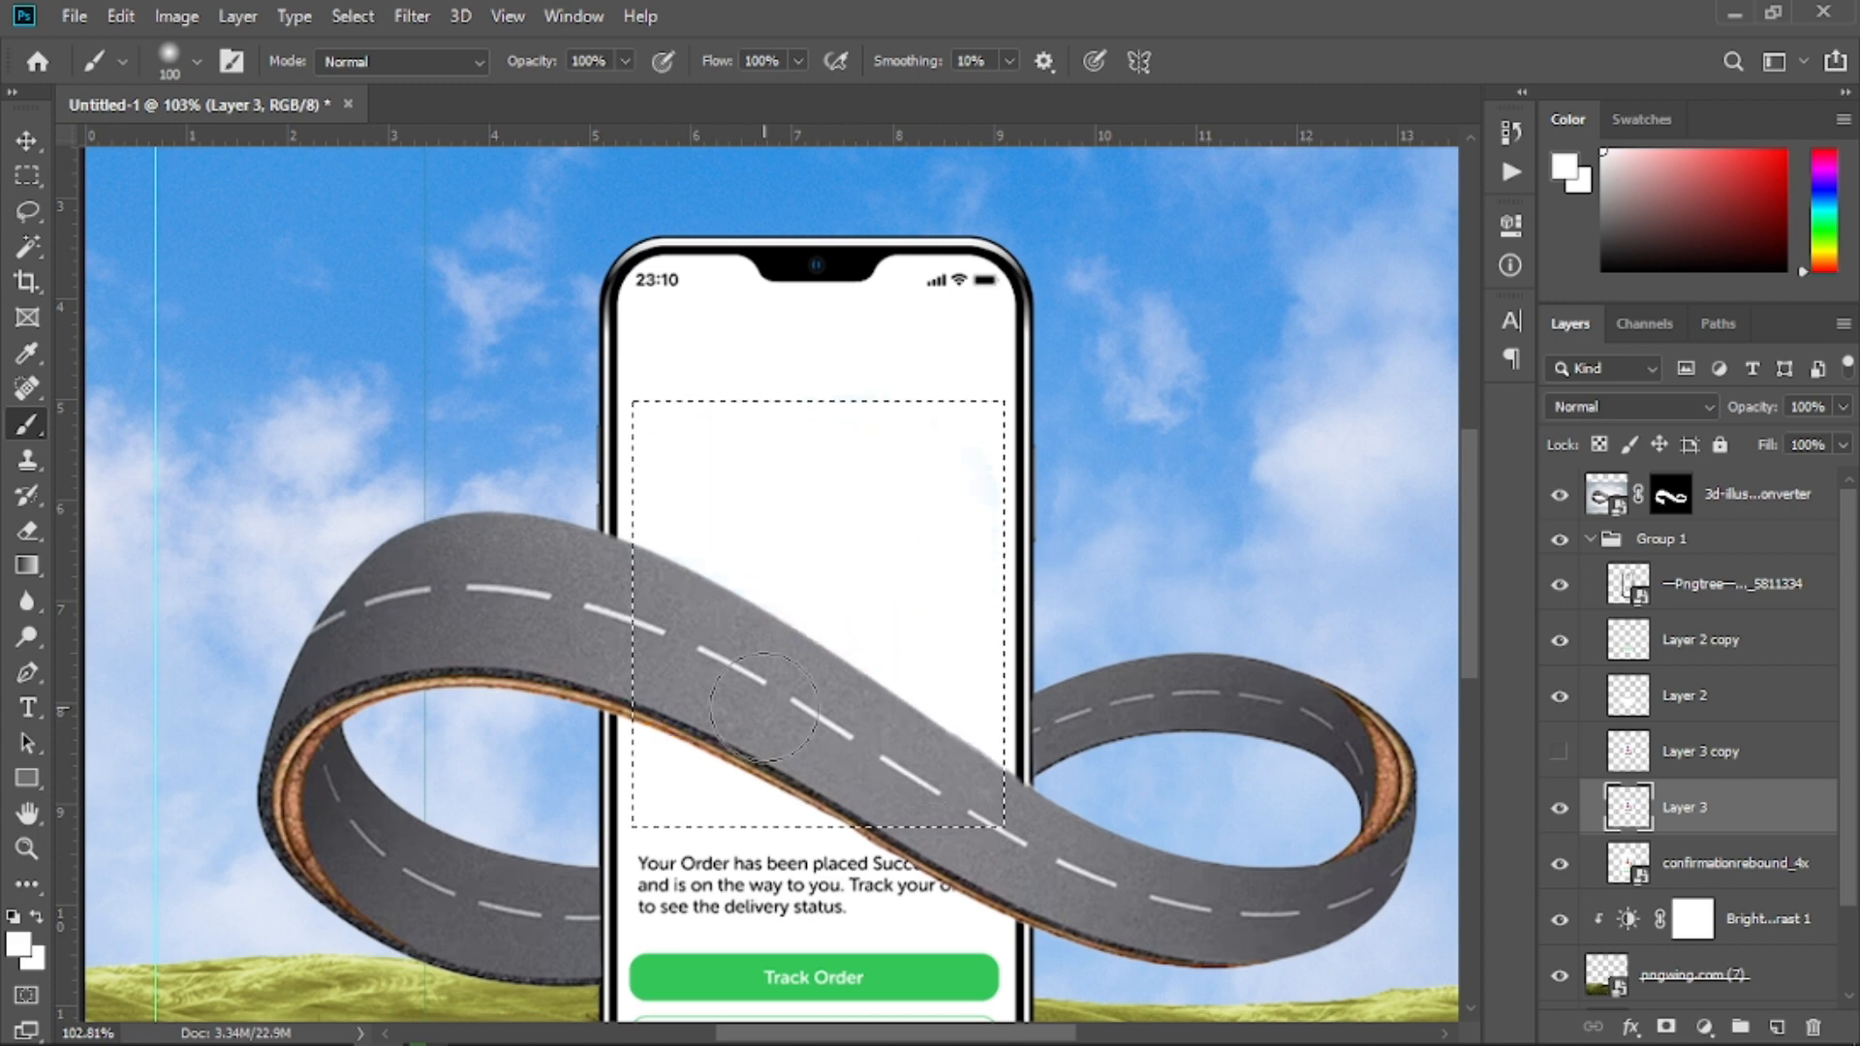
# Show Layer 3 copy again, deselect the painted area and delete that copy of the illustration
pyautogui.press('v')
pyautogui.click(1637, 755)
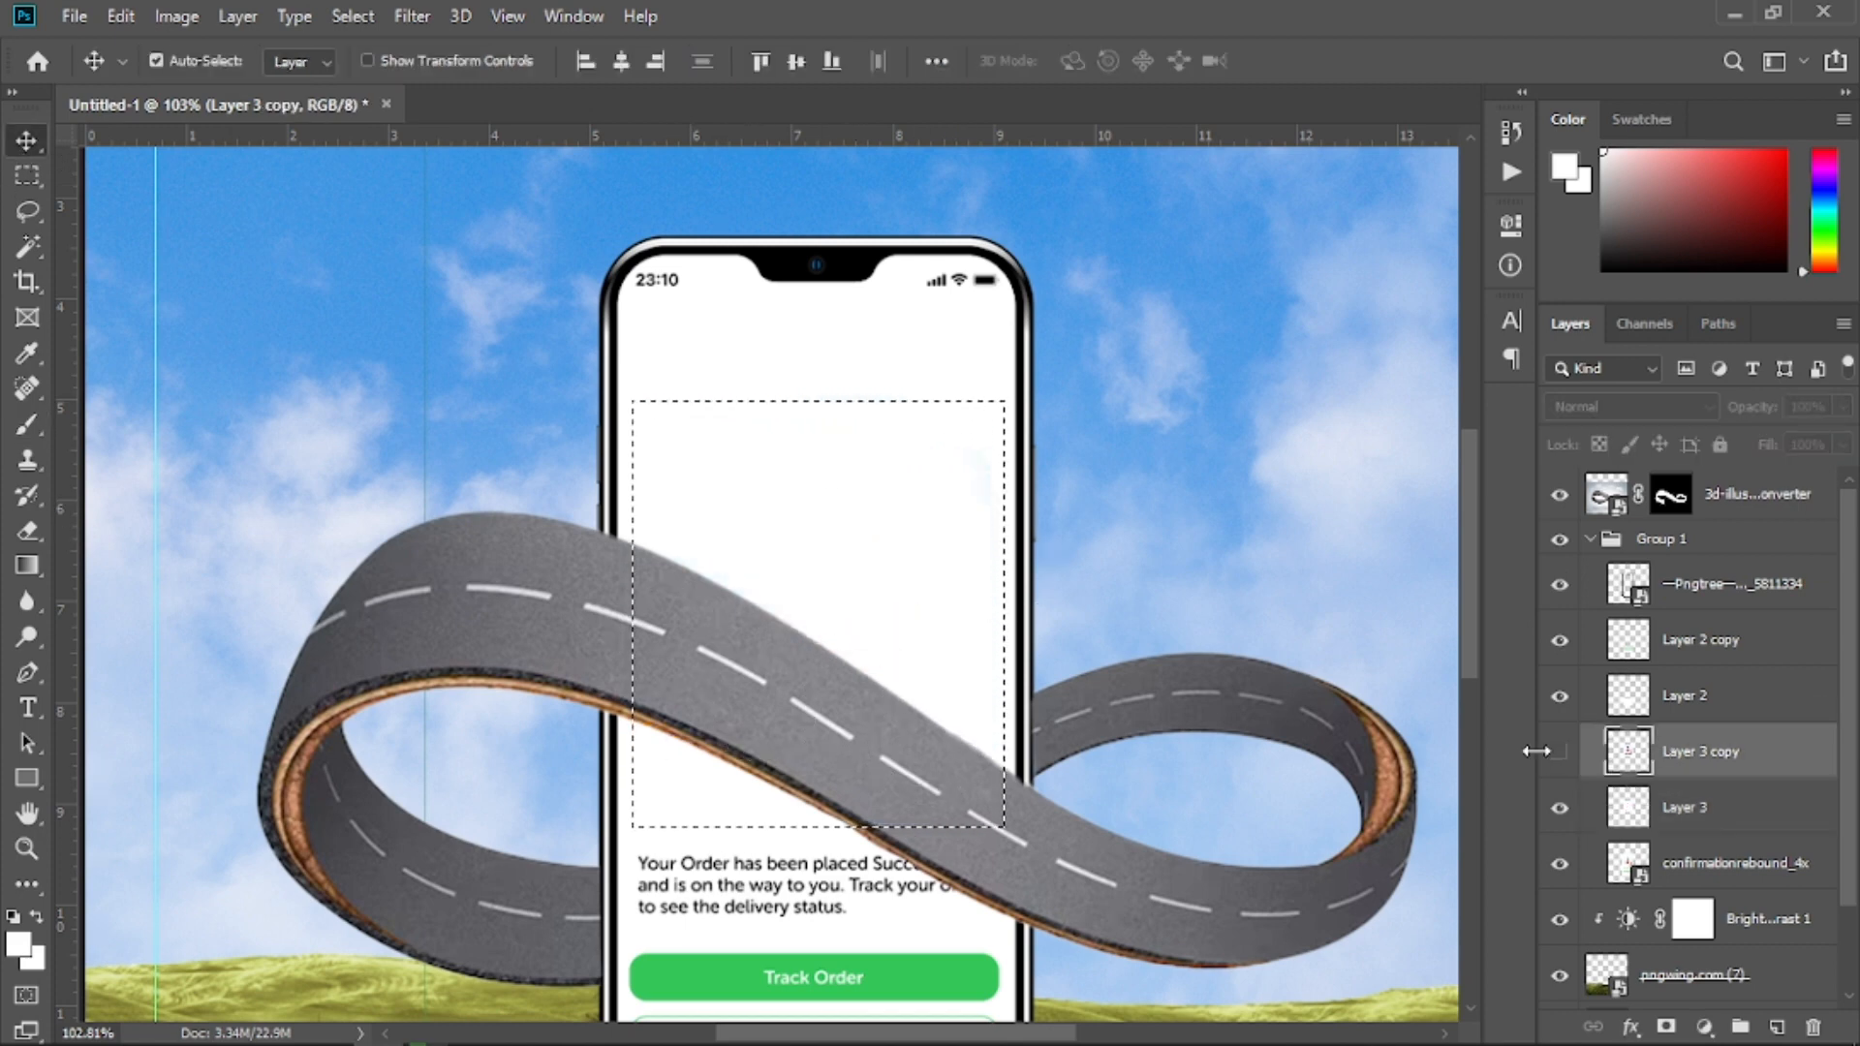
pyautogui.click(1560, 752)
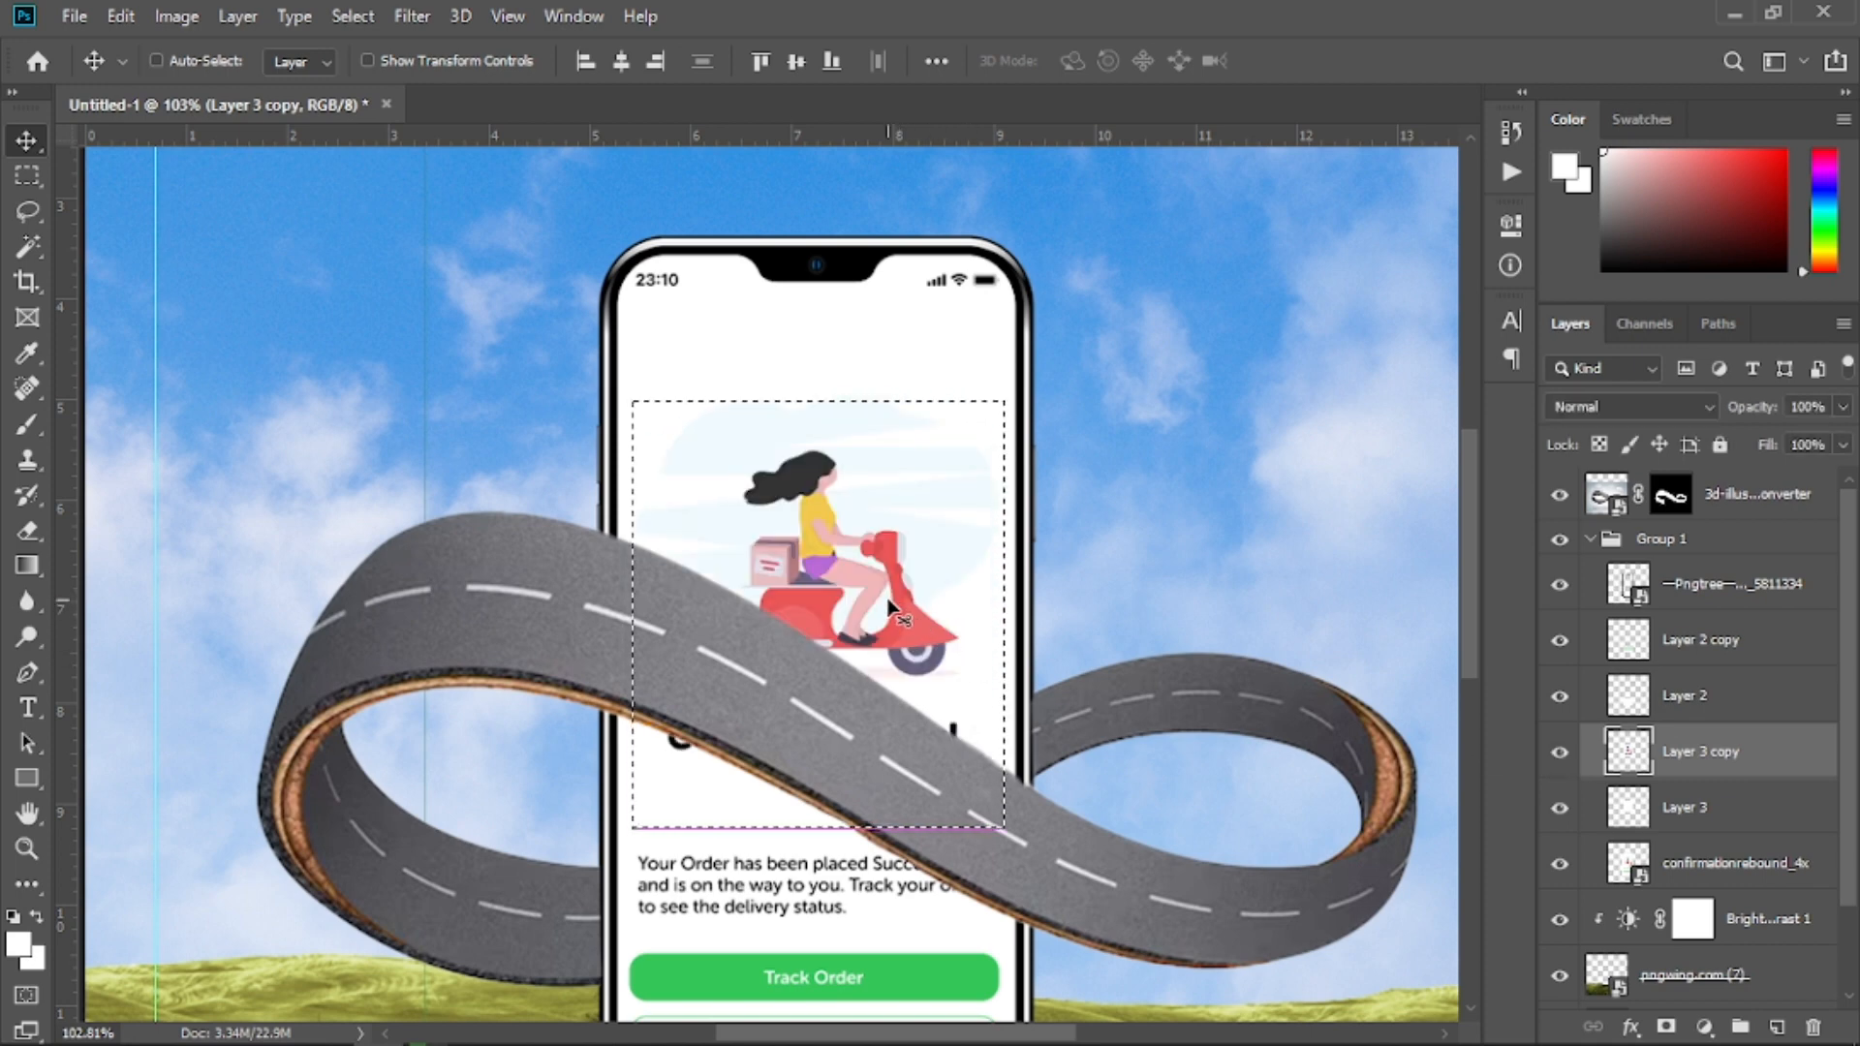
pyautogui.hotkey('ctrl', 'd')
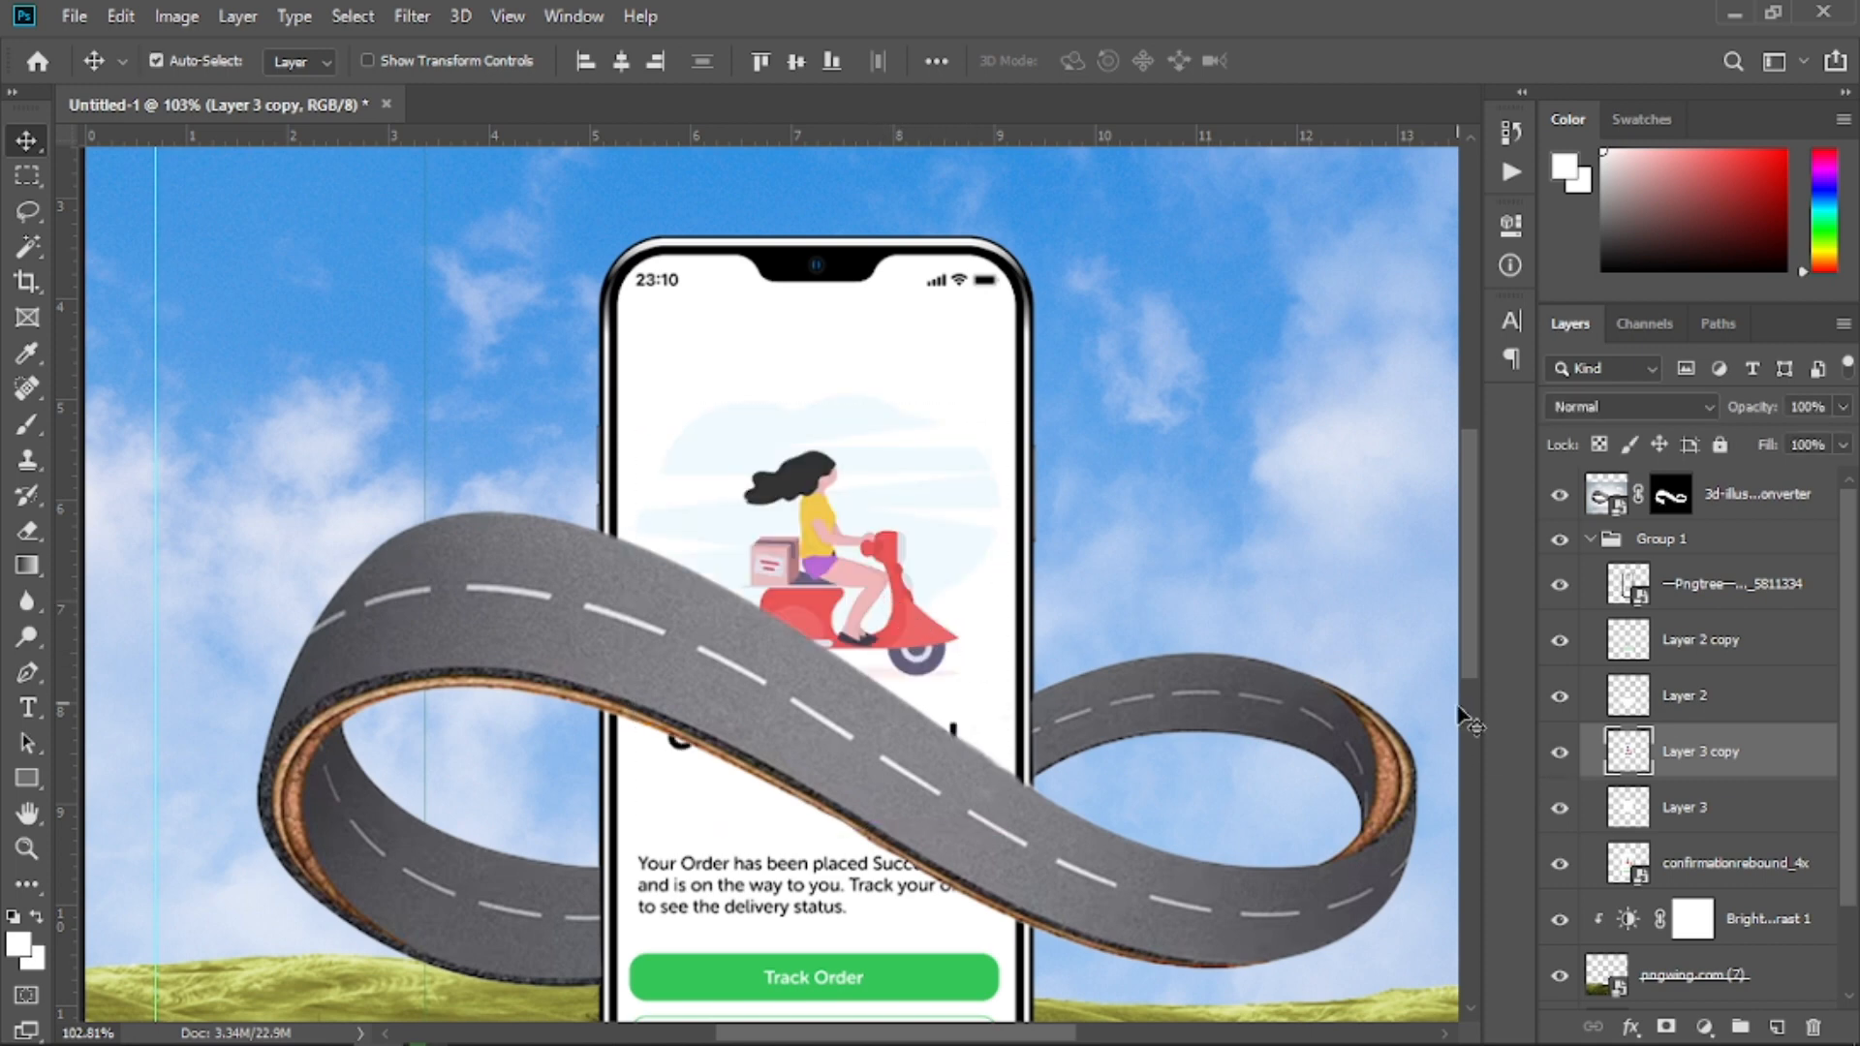
pyautogui.press('Delete')
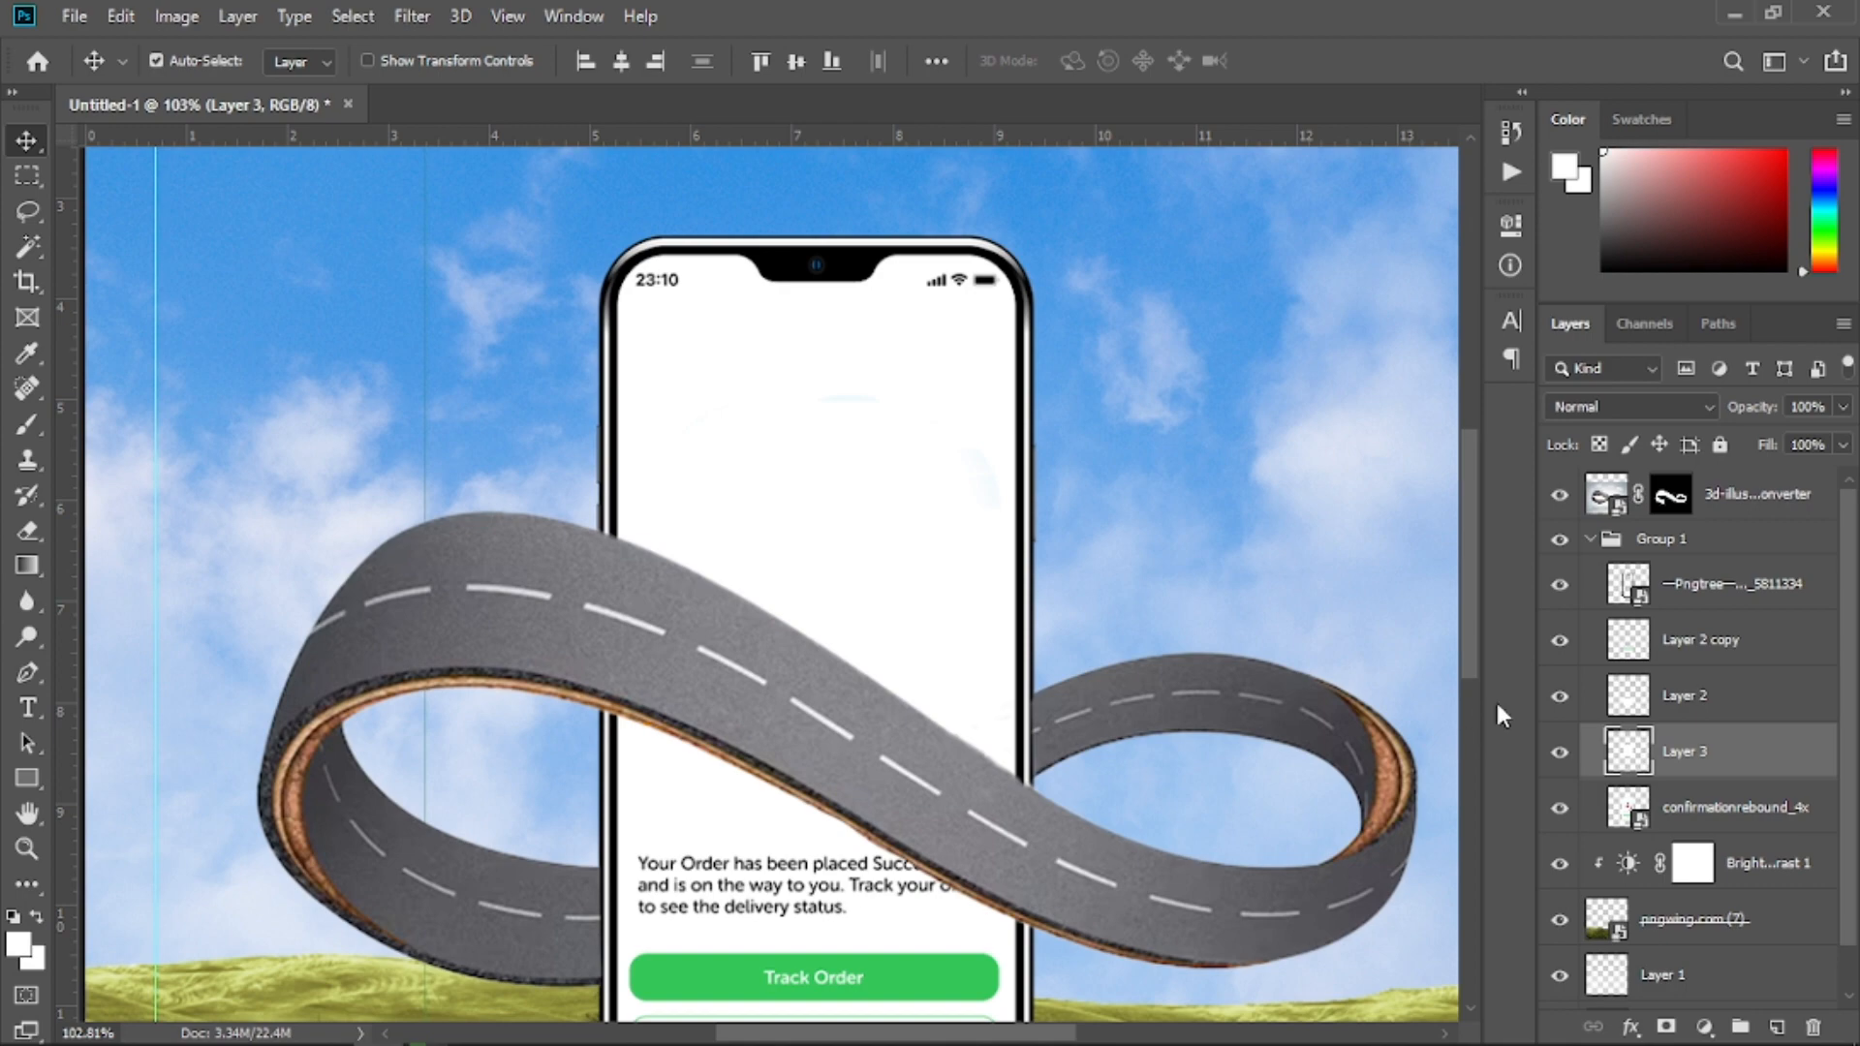
# Place the embedded green check mark pngwing.com (8) from Downloads at 15% scale and position it in the upper half of the phone screen
pyautogui.hotkey('ctrl', '1')
pyautogui.hotkey('ctrl', '-')
pyautogui.hotkey('ctrl', '-')
pyautogui.click(75, 17)
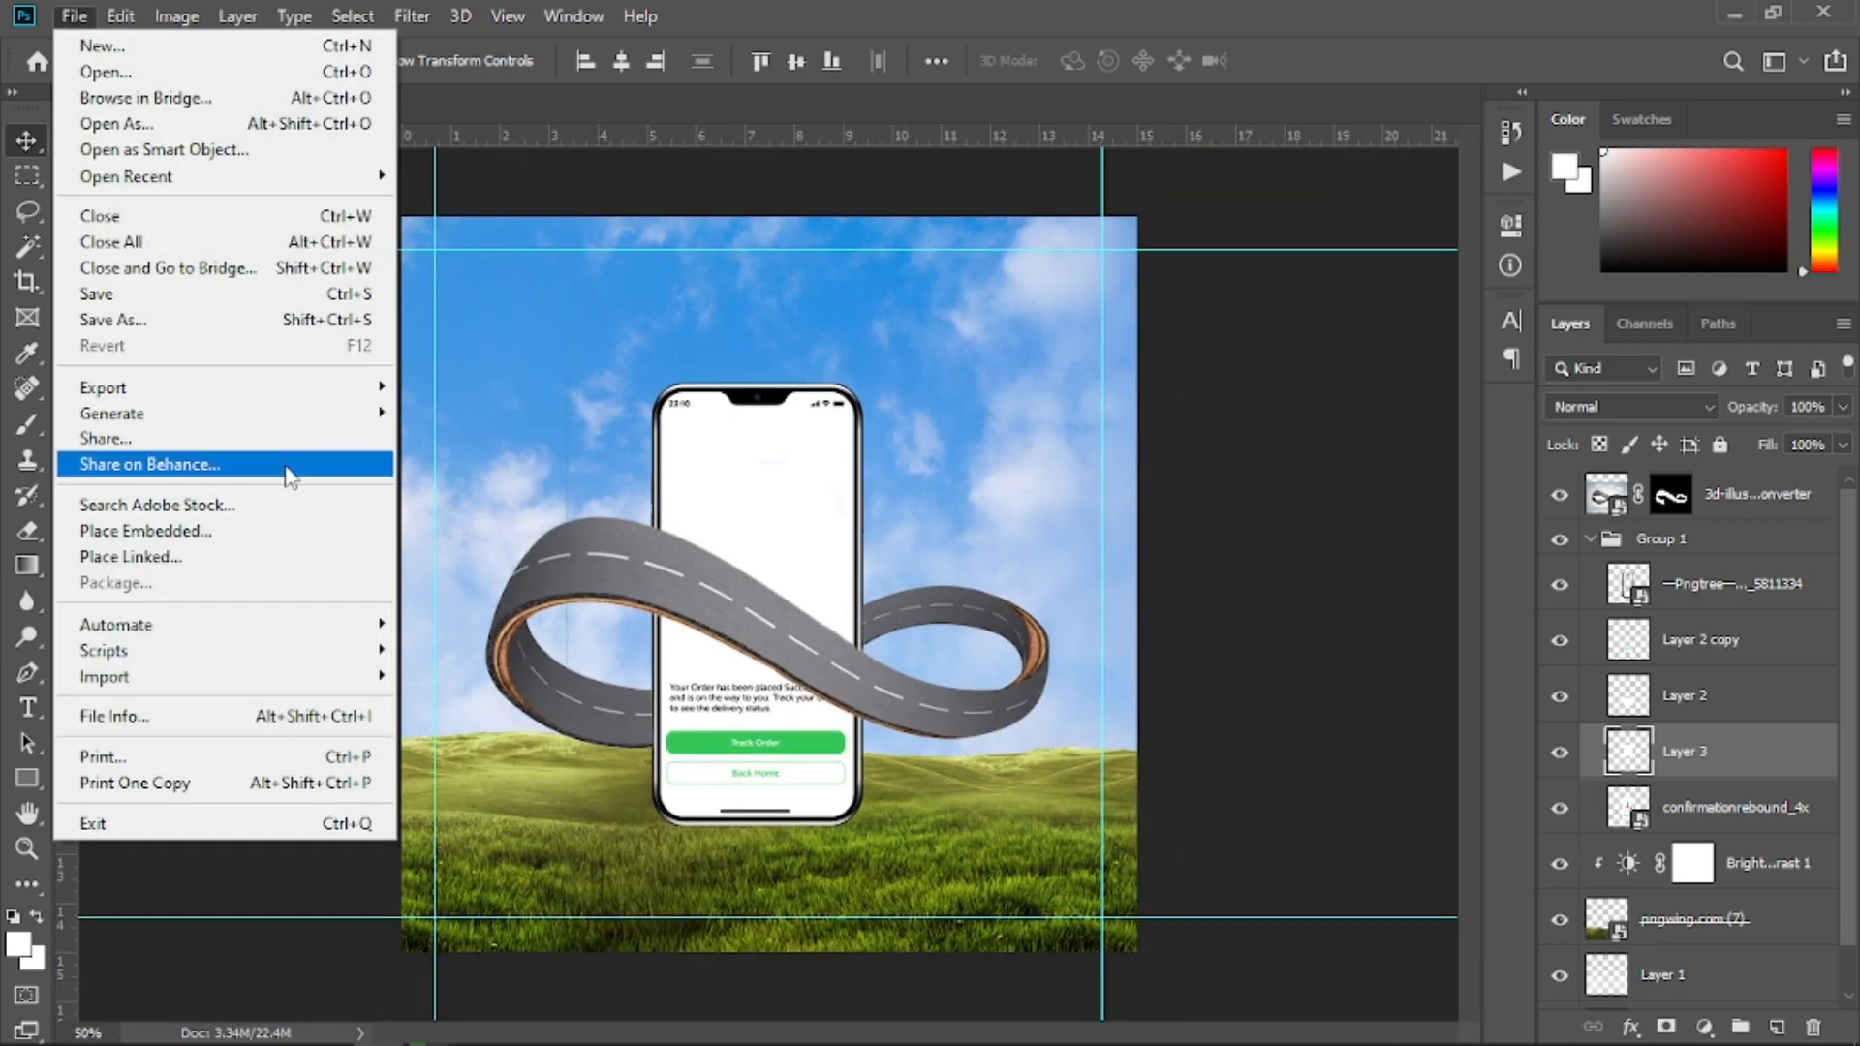
pyautogui.click(247, 533)
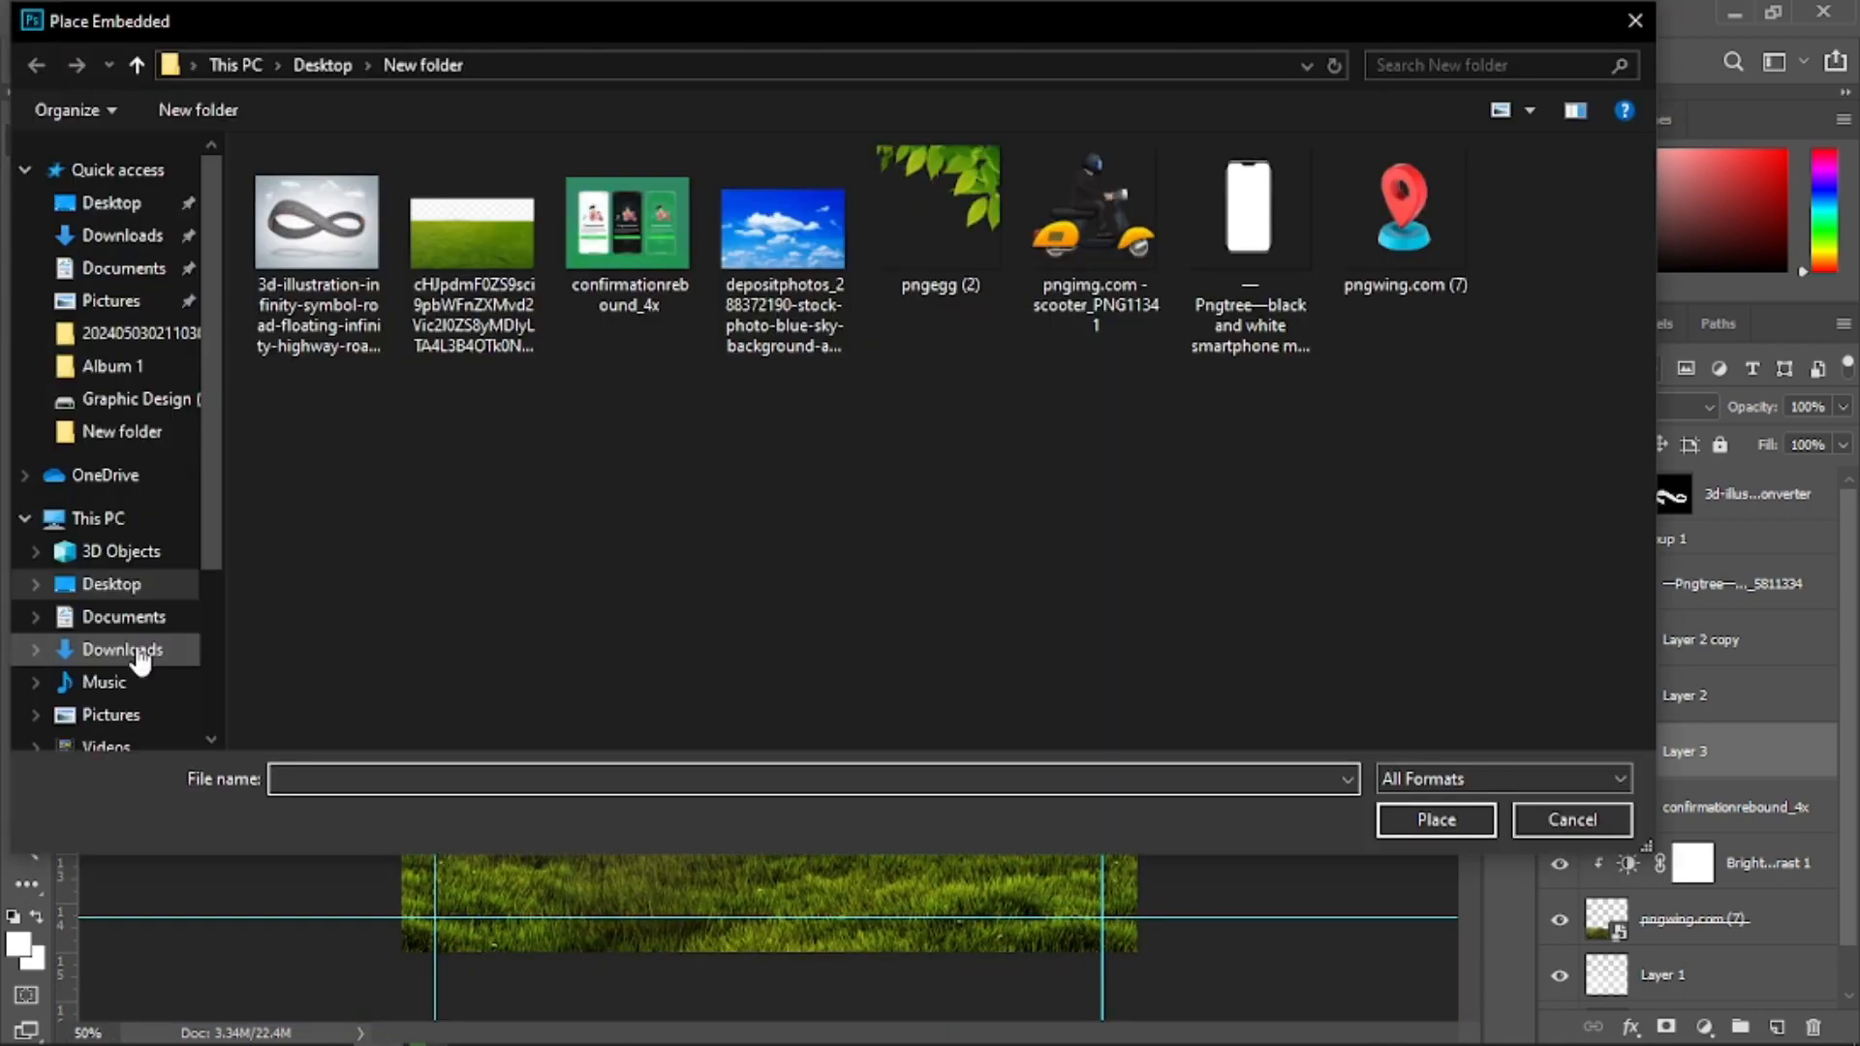
pyautogui.click(126, 650)
pyautogui.press('Escape')
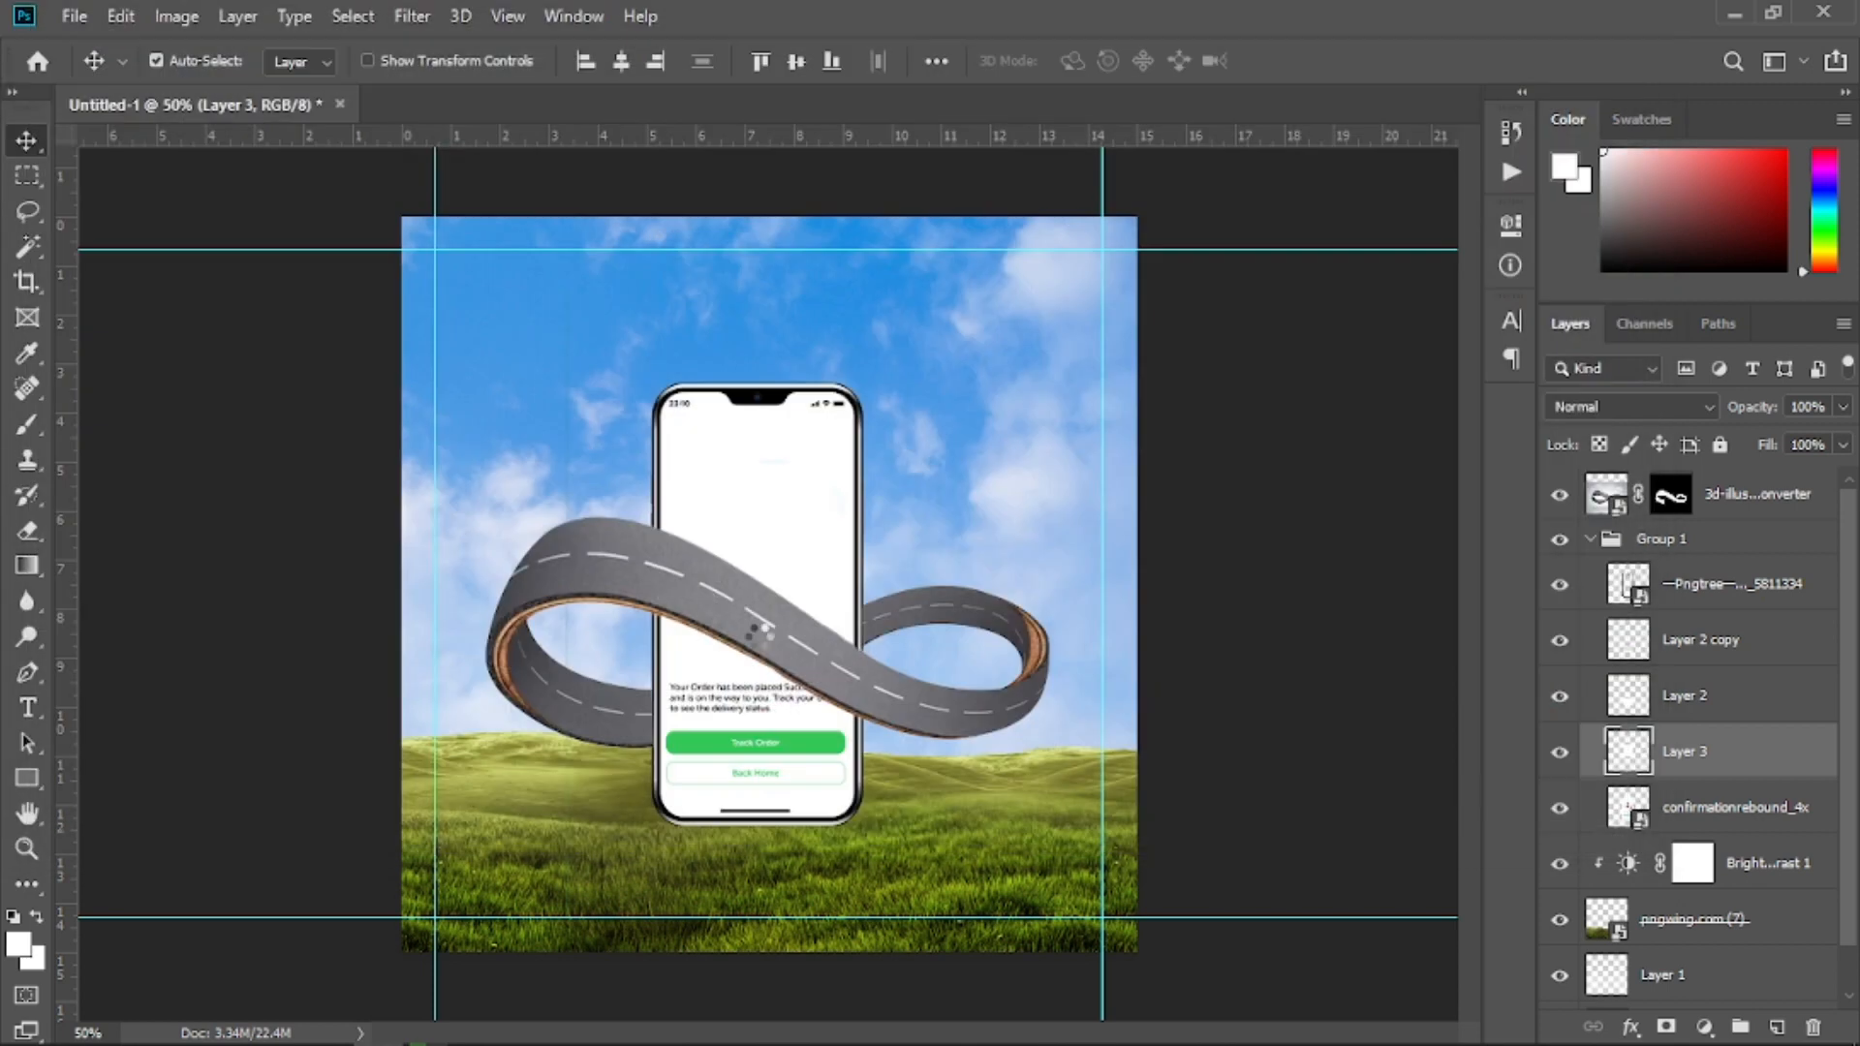
pyautogui.moveTo(762, 620); pyautogui.dragTo(759, 562)
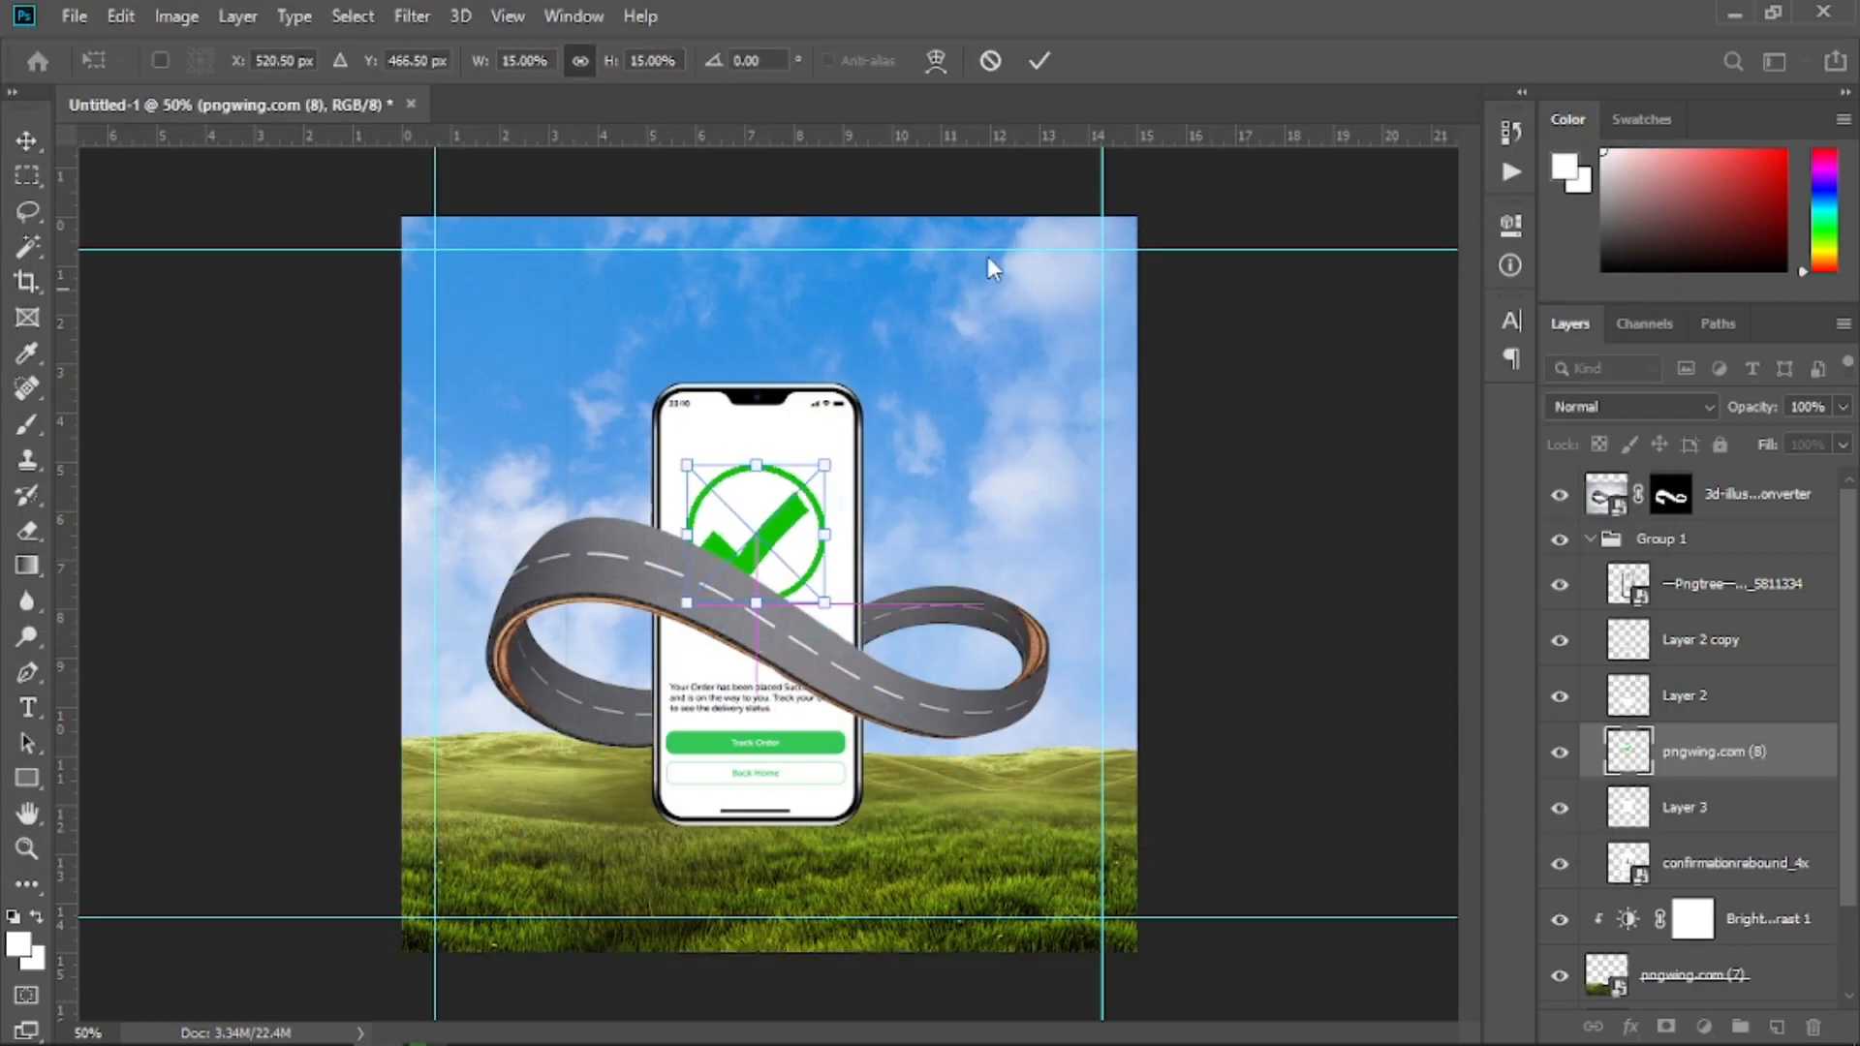
pyautogui.click(1035, 60)
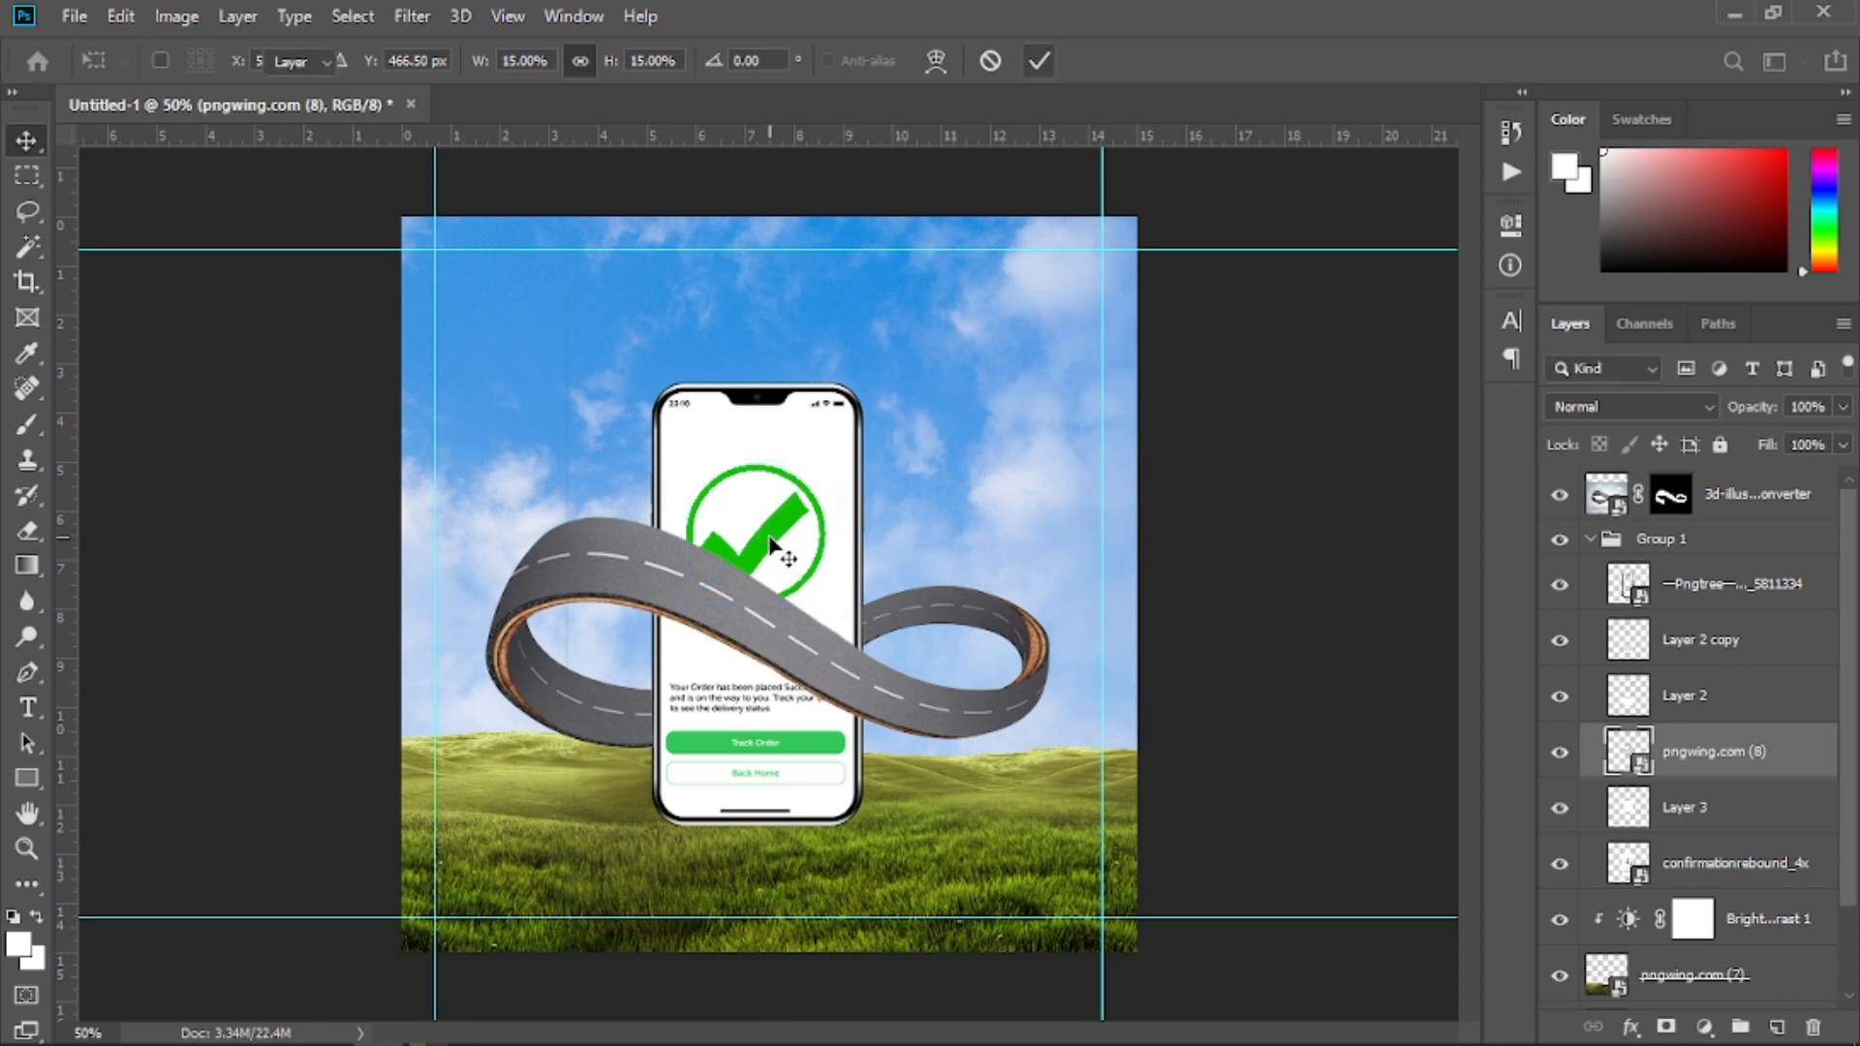
pyautogui.moveTo(773, 545); pyautogui.dragTo(770, 528)
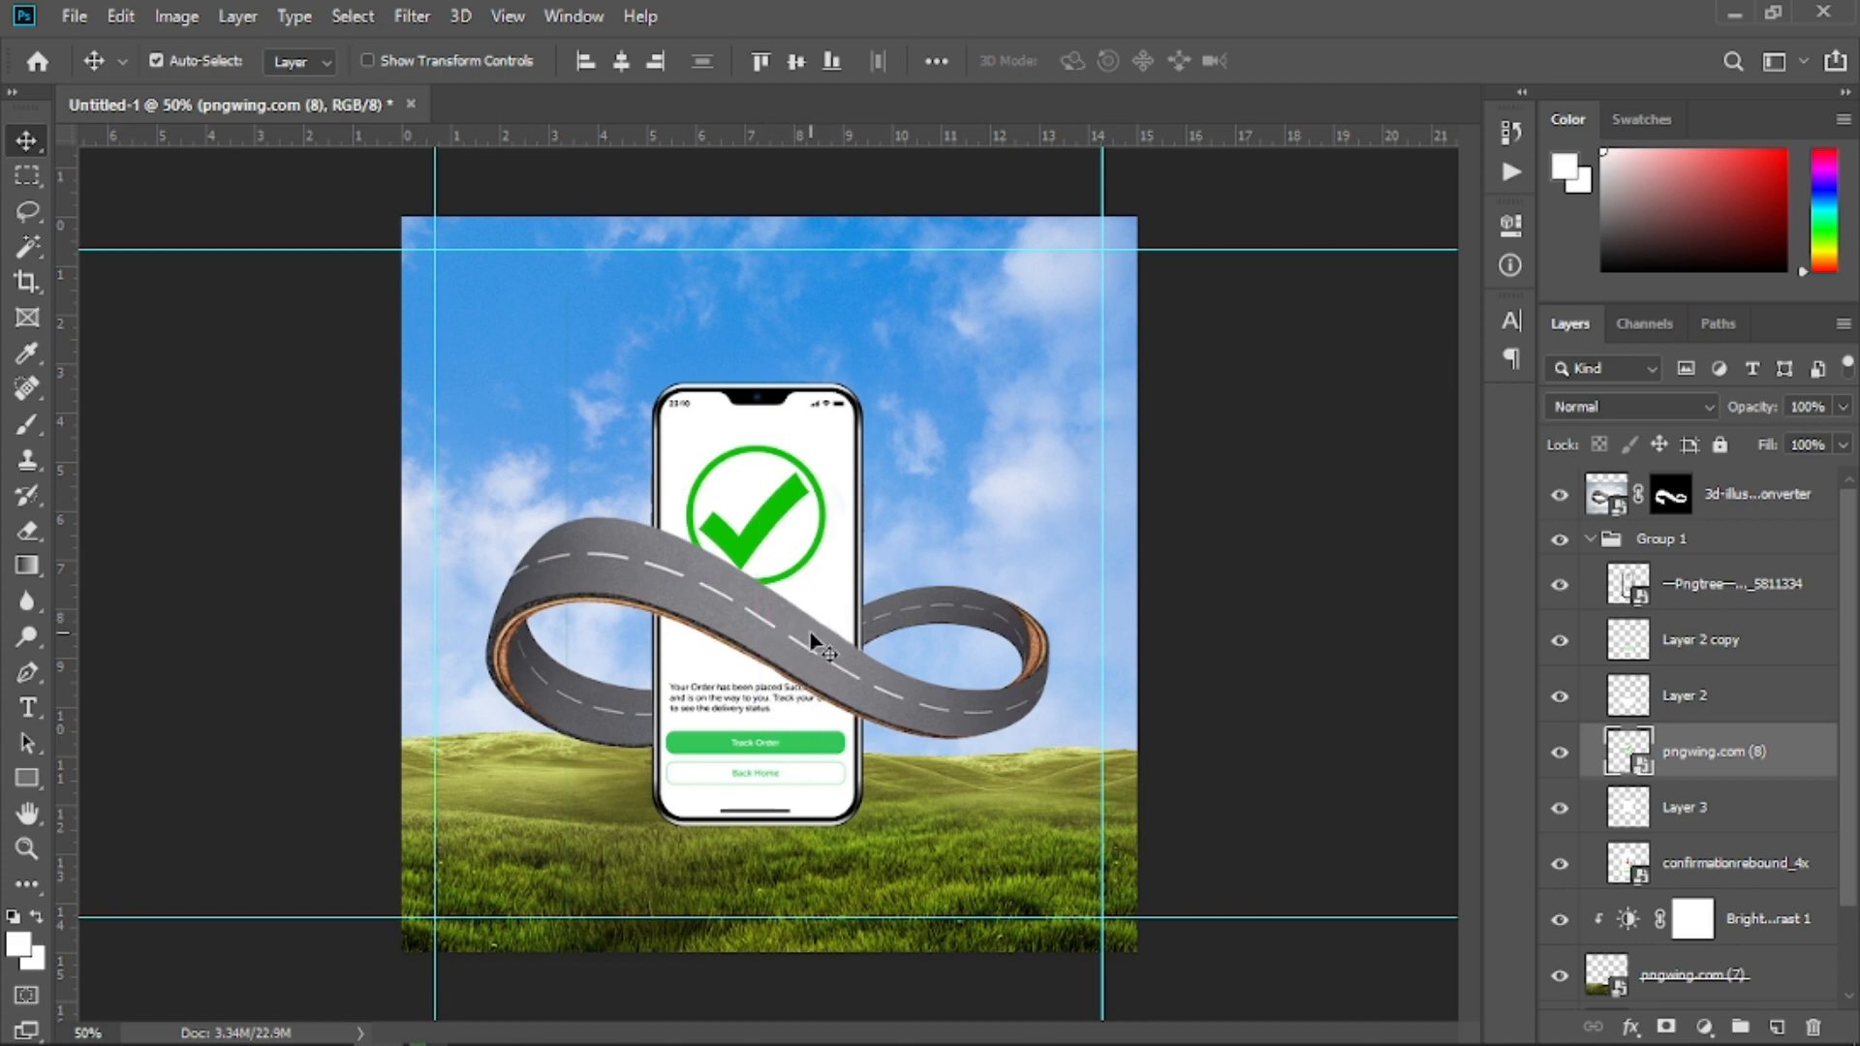
# Collapse Group 1 and place the embedded scooter image pngimg.com - scooter_PNG11341 from the Desktop's New folder above the road layer
pyautogui.hotkey('ctrl', '-')
pyautogui.hotkey('ctrl', '=')
pyautogui.click(1590, 540)
pyautogui.click(1756, 499)
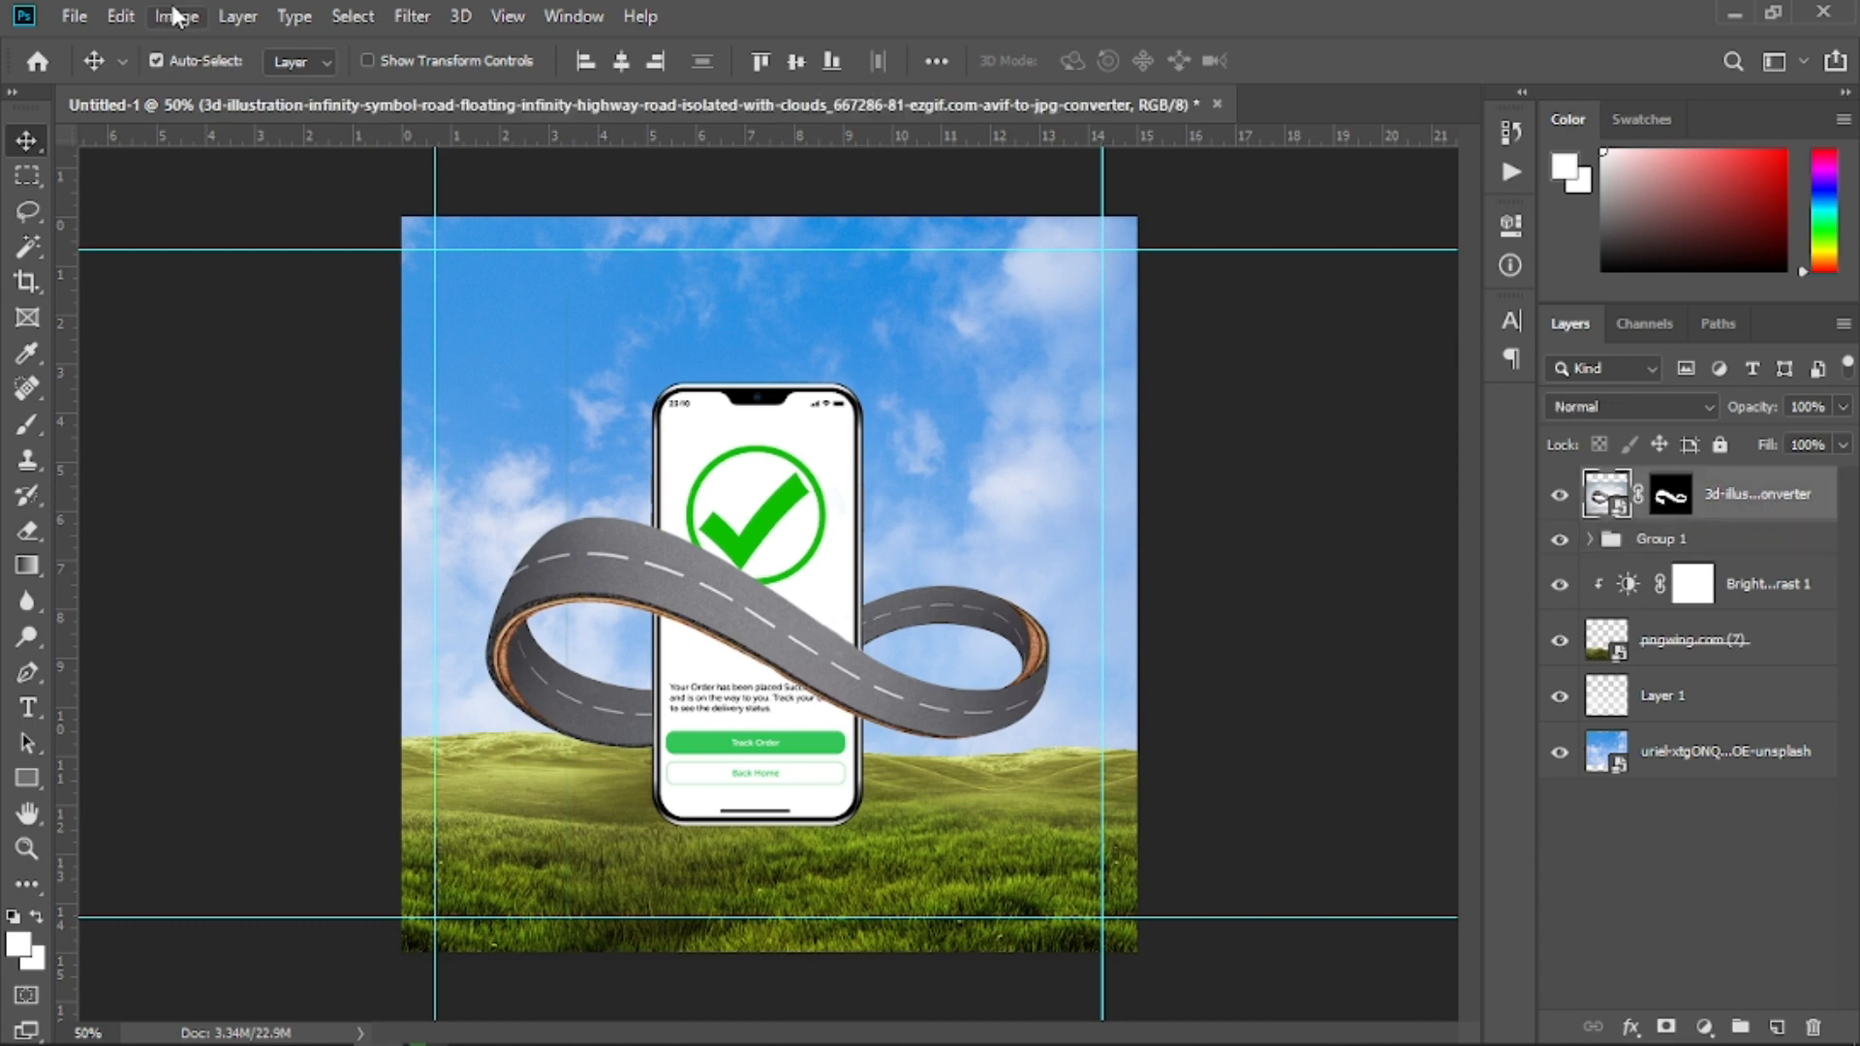
pyautogui.click(74, 16)
pyautogui.click(205, 536)
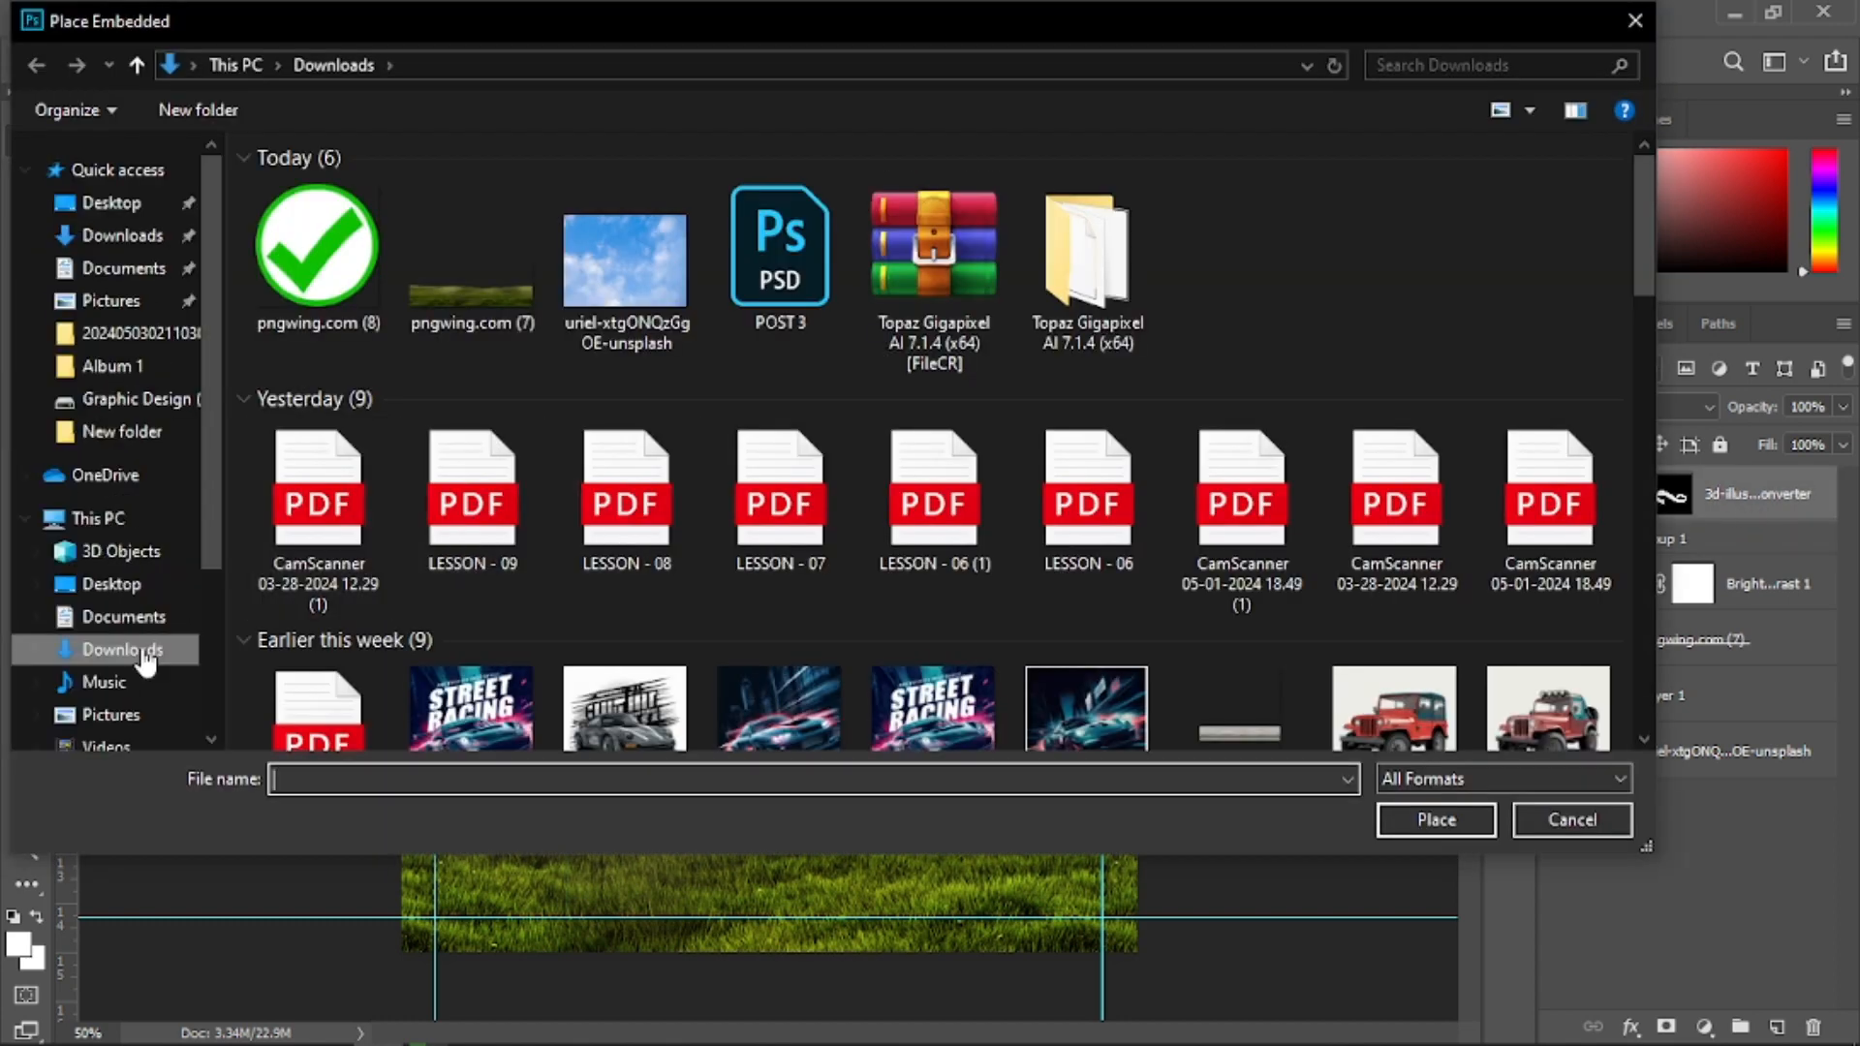
pyautogui.click(109, 585)
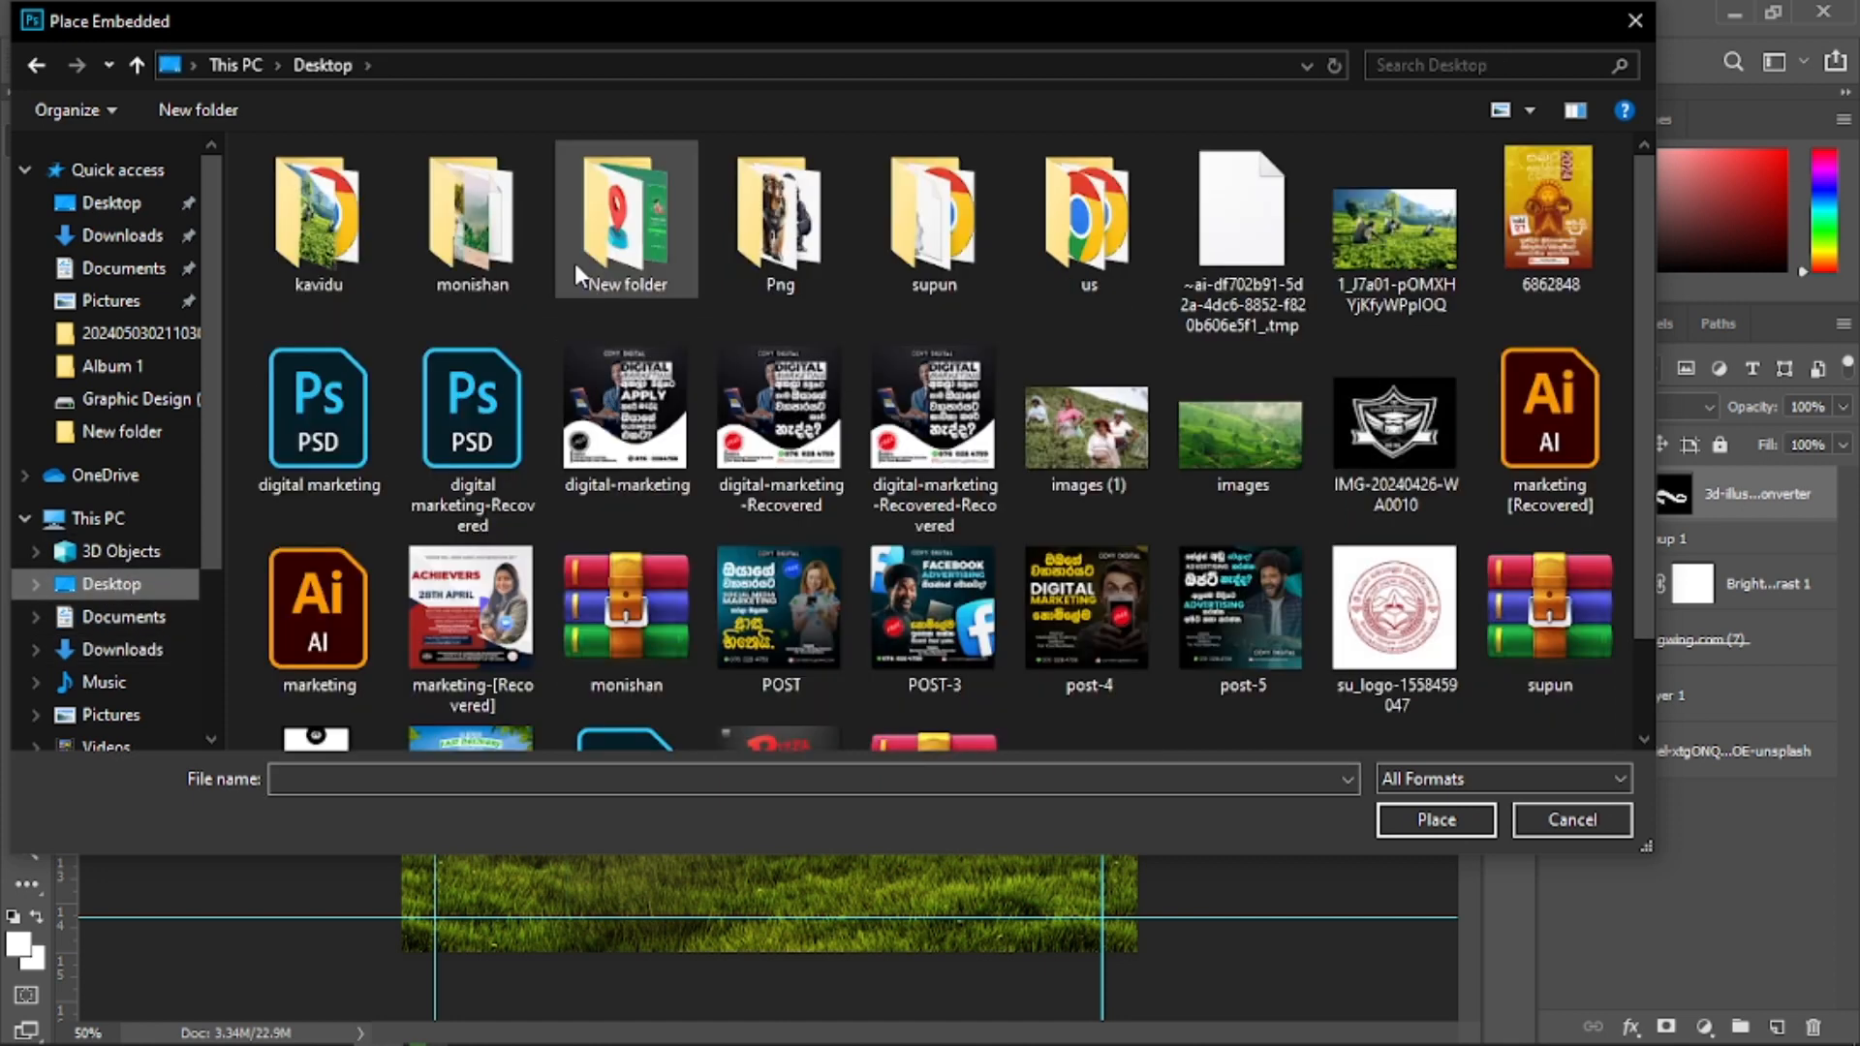
pyautogui.doubleClick(591, 266)
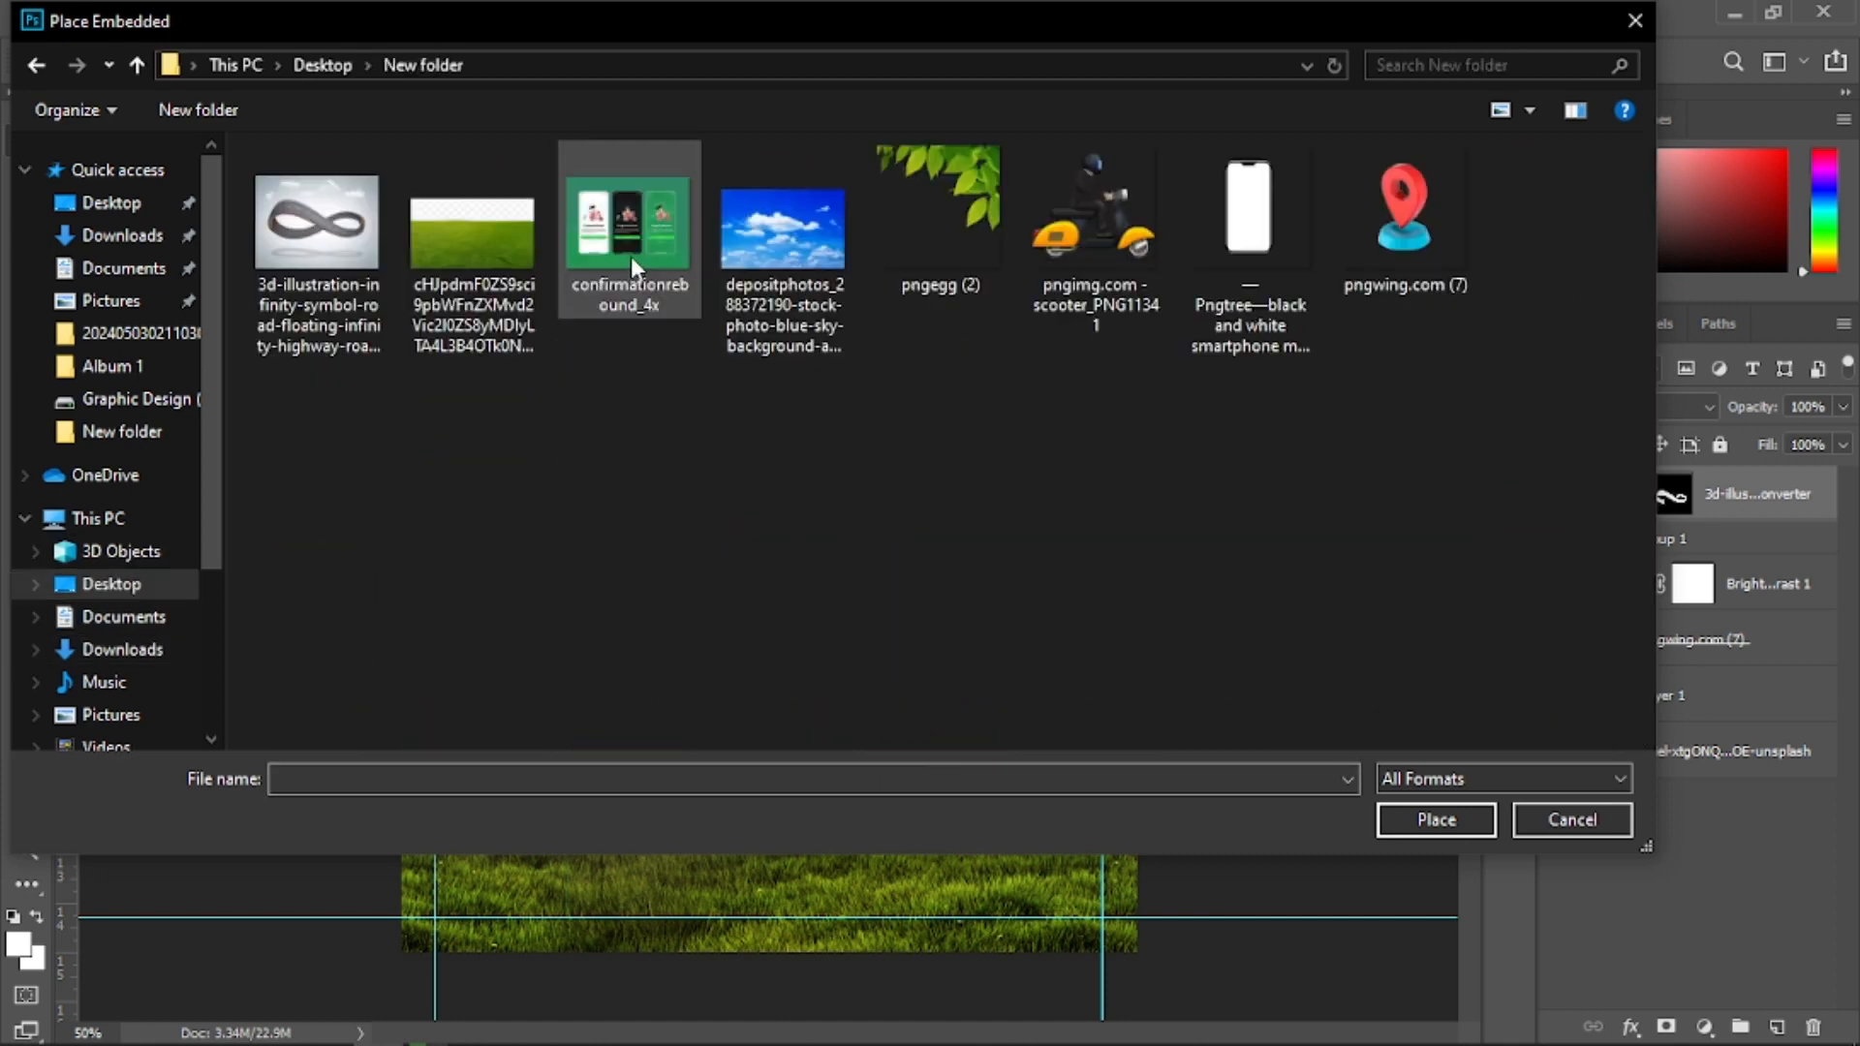
pyautogui.doubleClick(1114, 303)
# Scale the scooter to 91.16%, rotate it 11.18° and position it on the road's left crest
pyautogui.moveTo(734, 598); pyautogui.dragTo(688, 597)
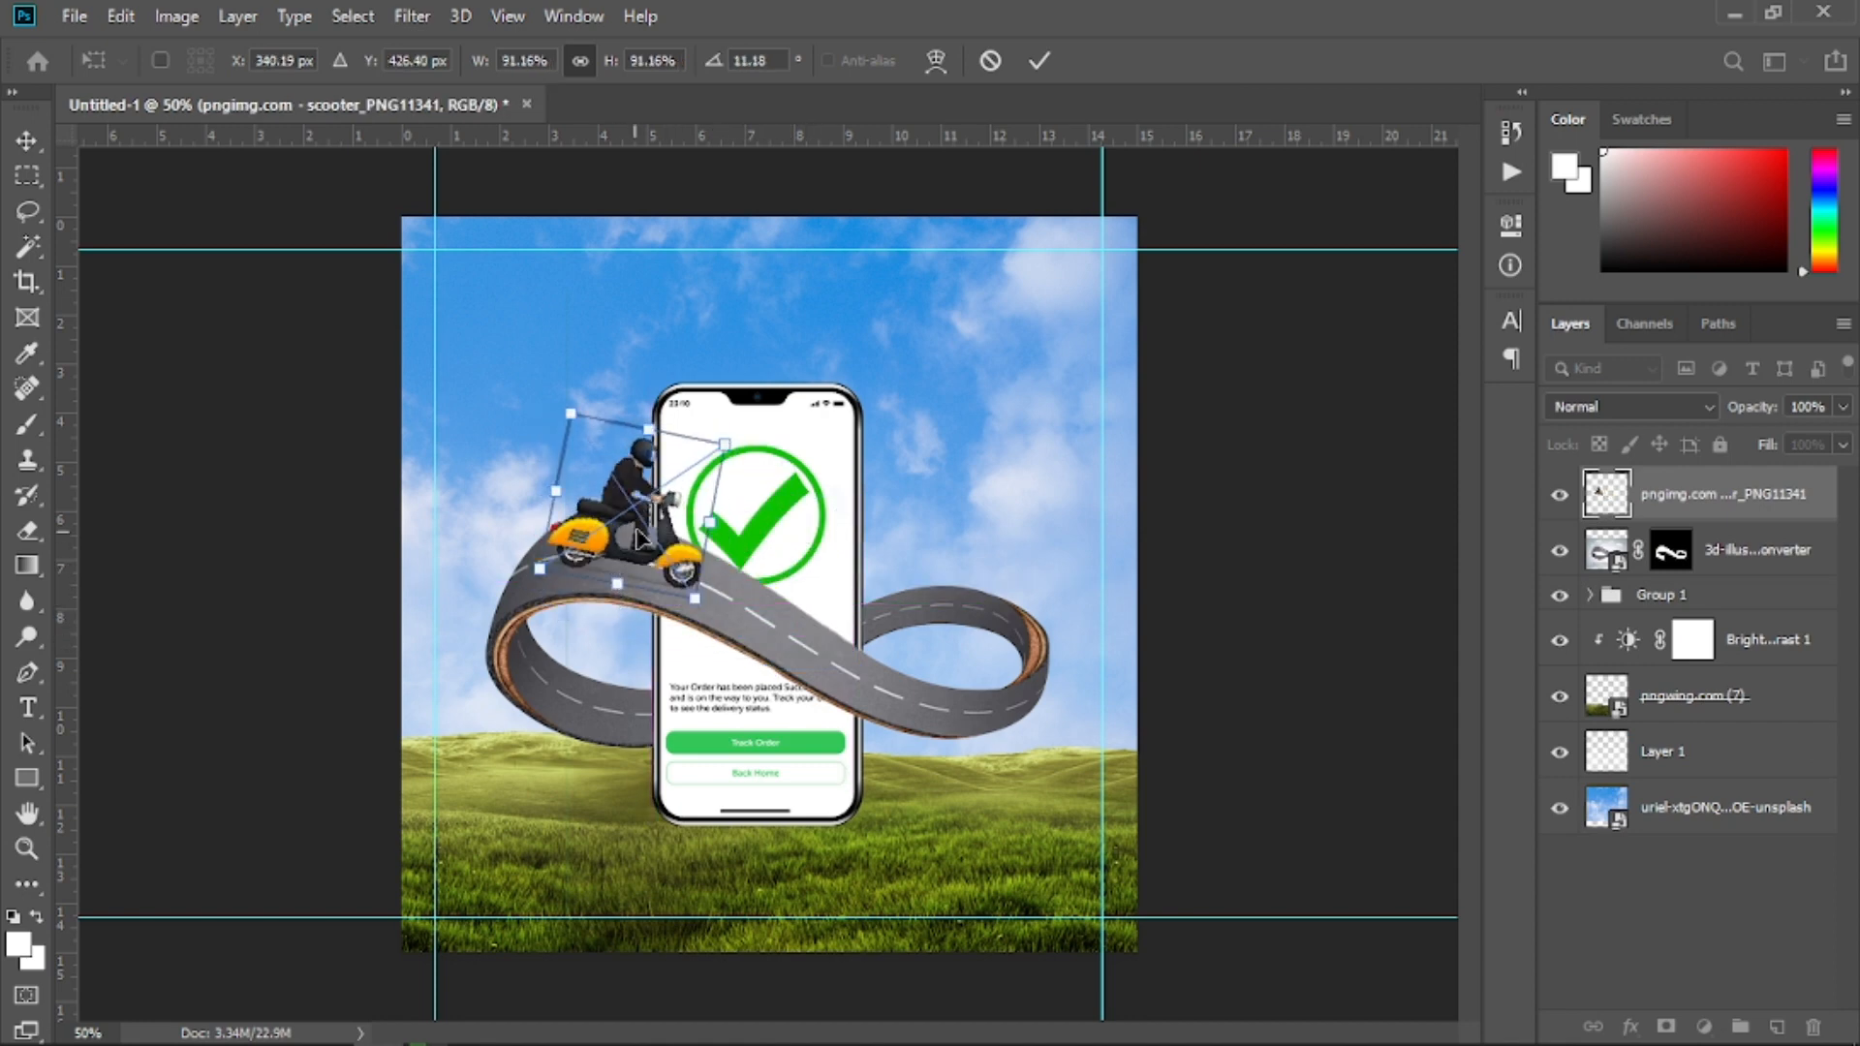
pyautogui.moveTo(636, 538); pyautogui.dragTo(641, 552)
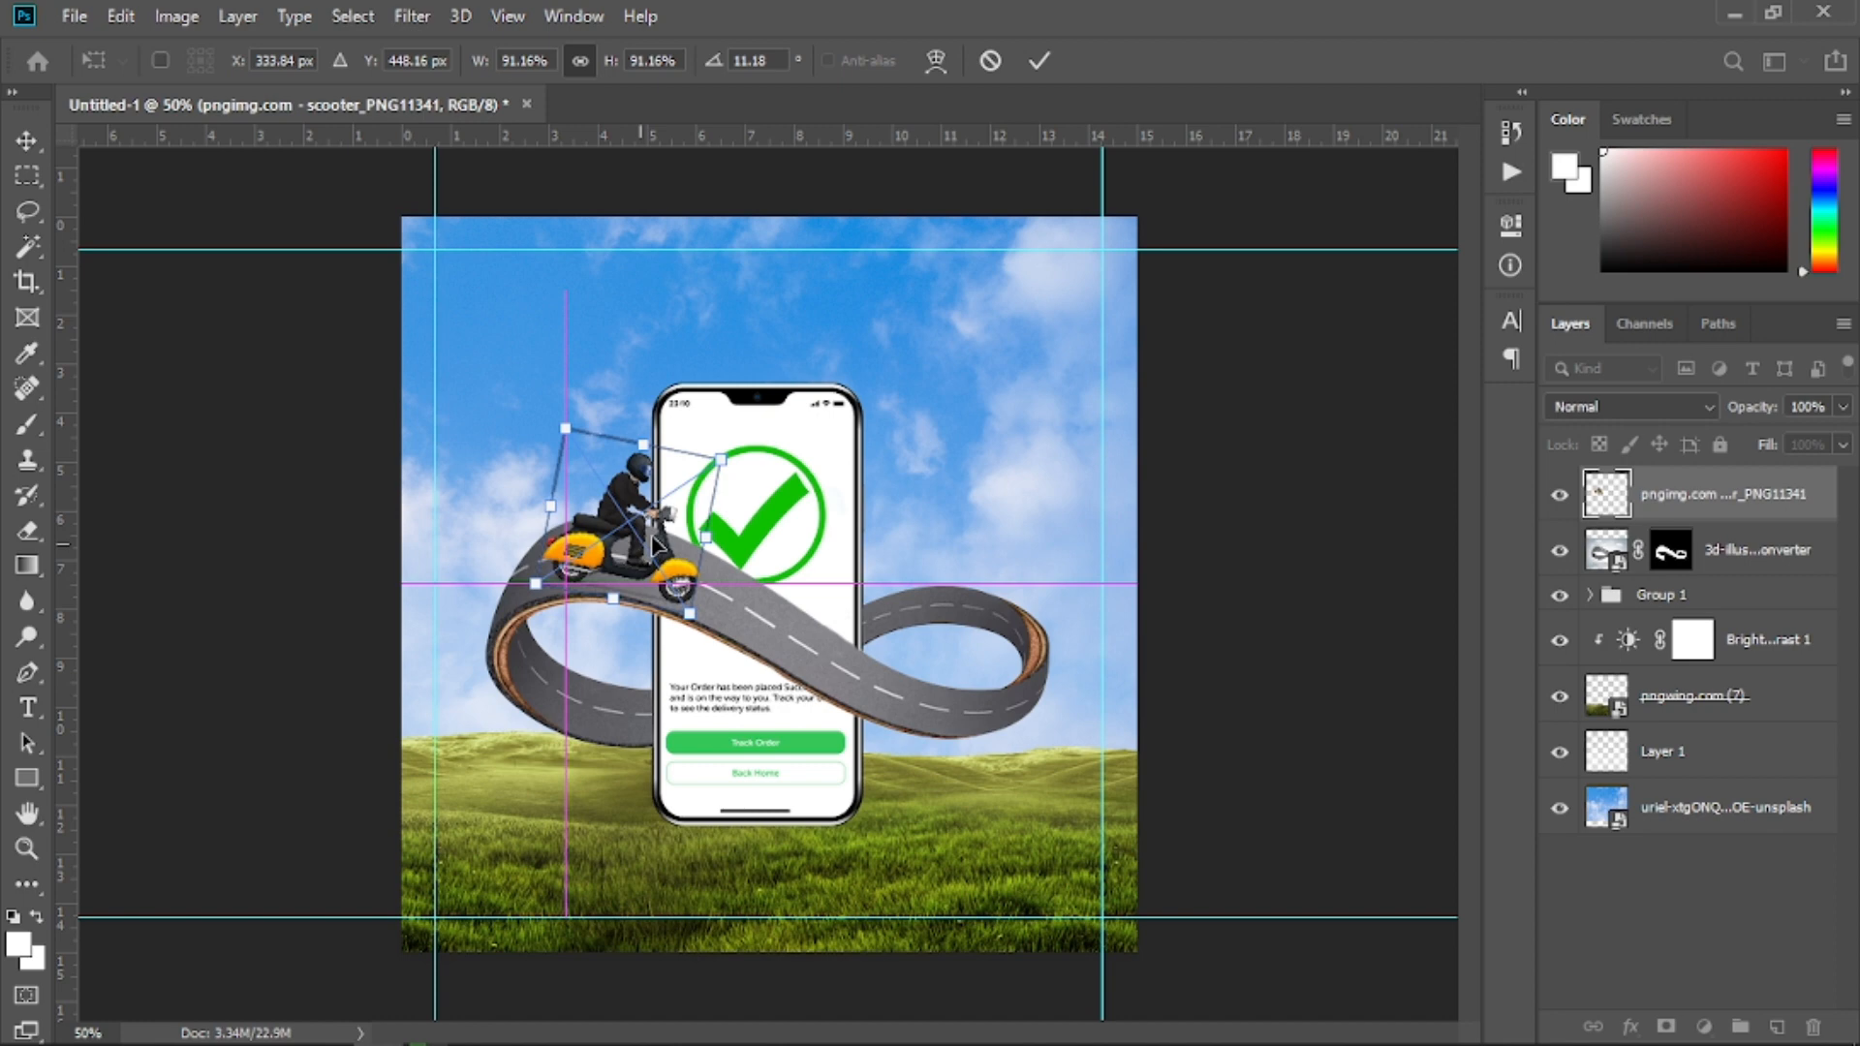
pyautogui.click(1037, 64)
# Add a Hue/Saturation adjustment clipped to the scooter layer and set its hue to +65
pyautogui.press('z')
pyautogui.click(707, 612)
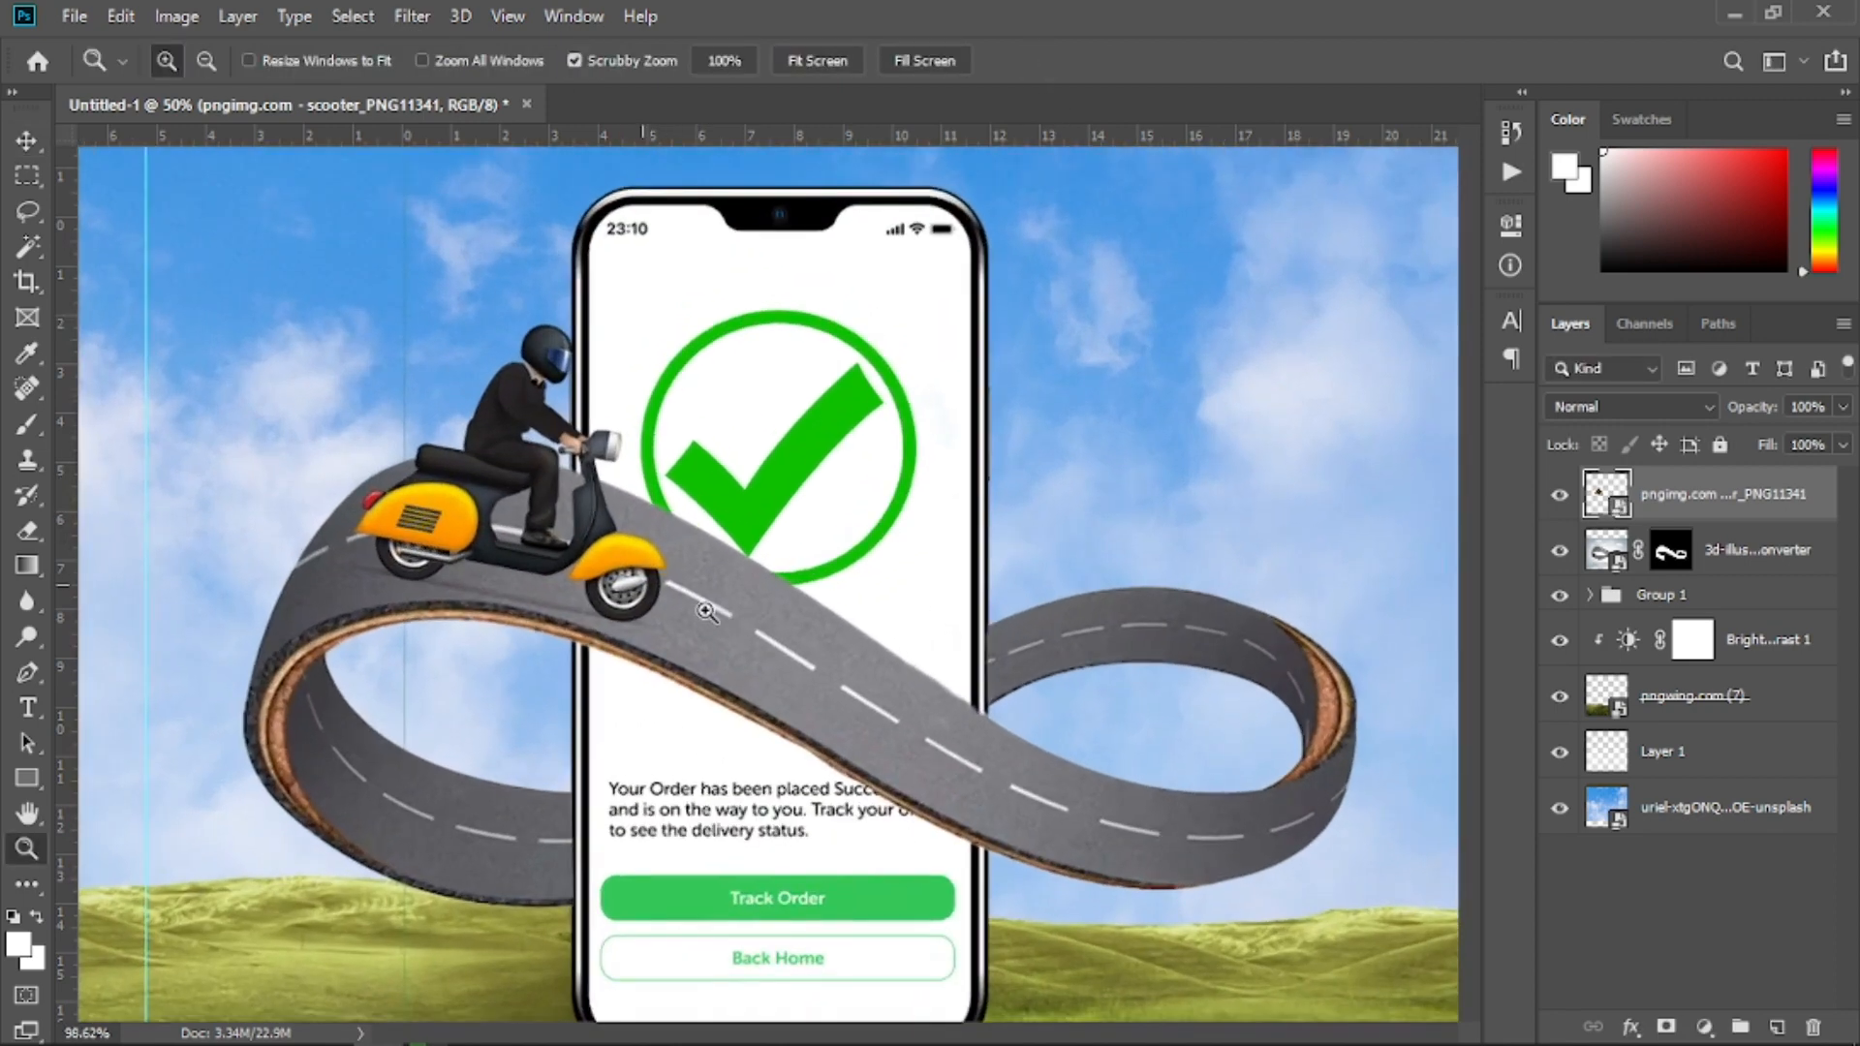
pyautogui.moveTo(707, 612); pyautogui.dragTo(627, 573)
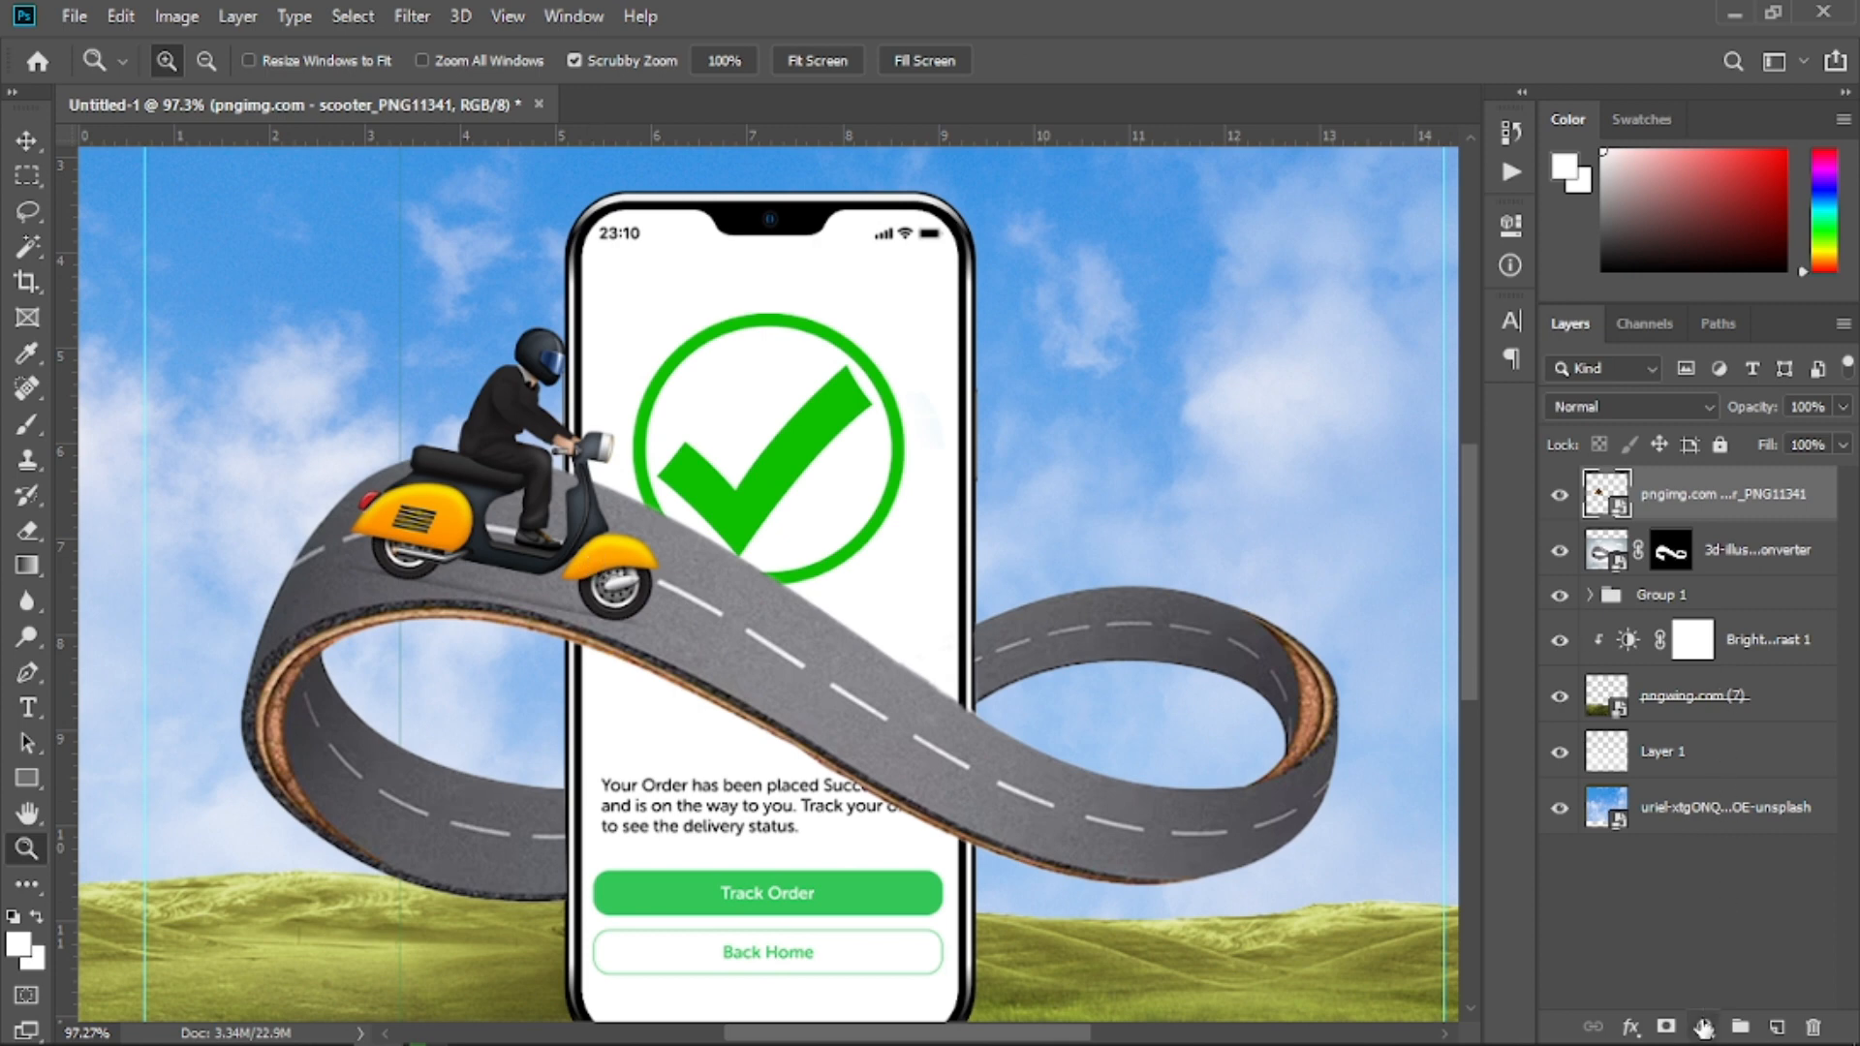
pyautogui.click(1703, 1028)
pyautogui.click(1722, 754)
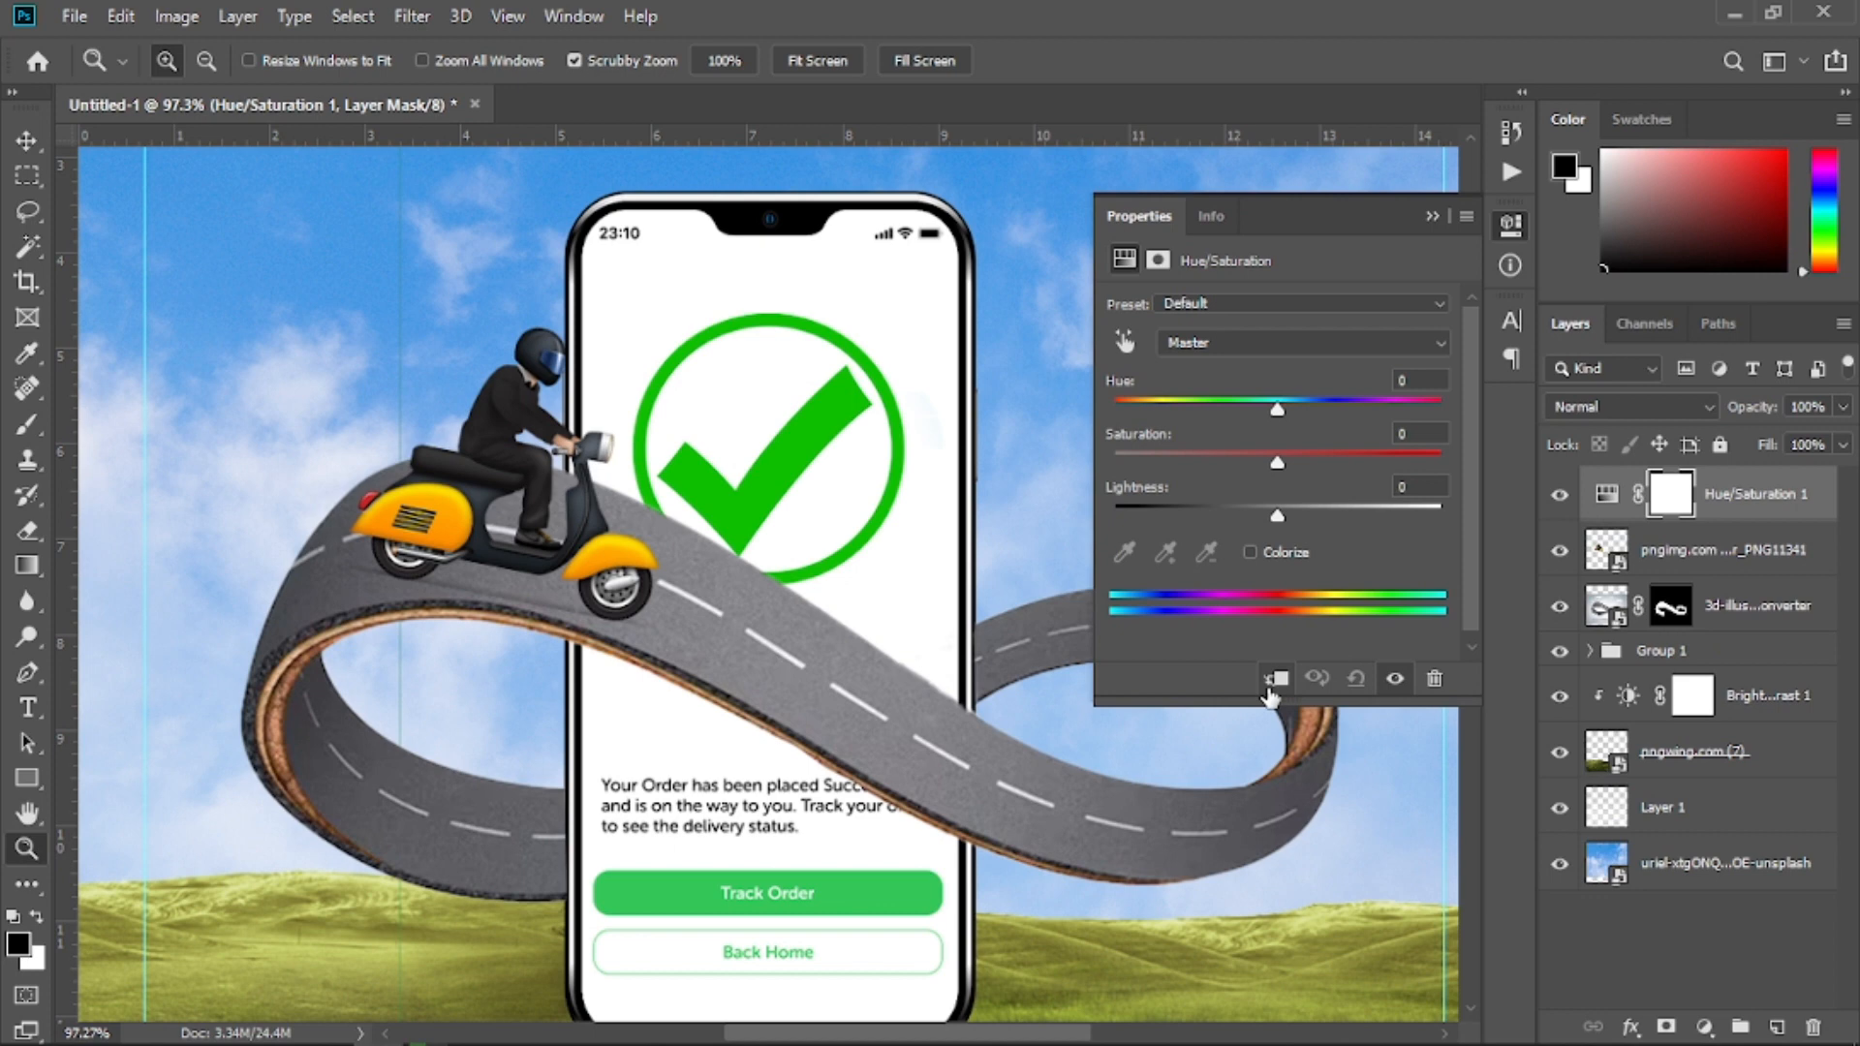
pyautogui.click(1272, 683)
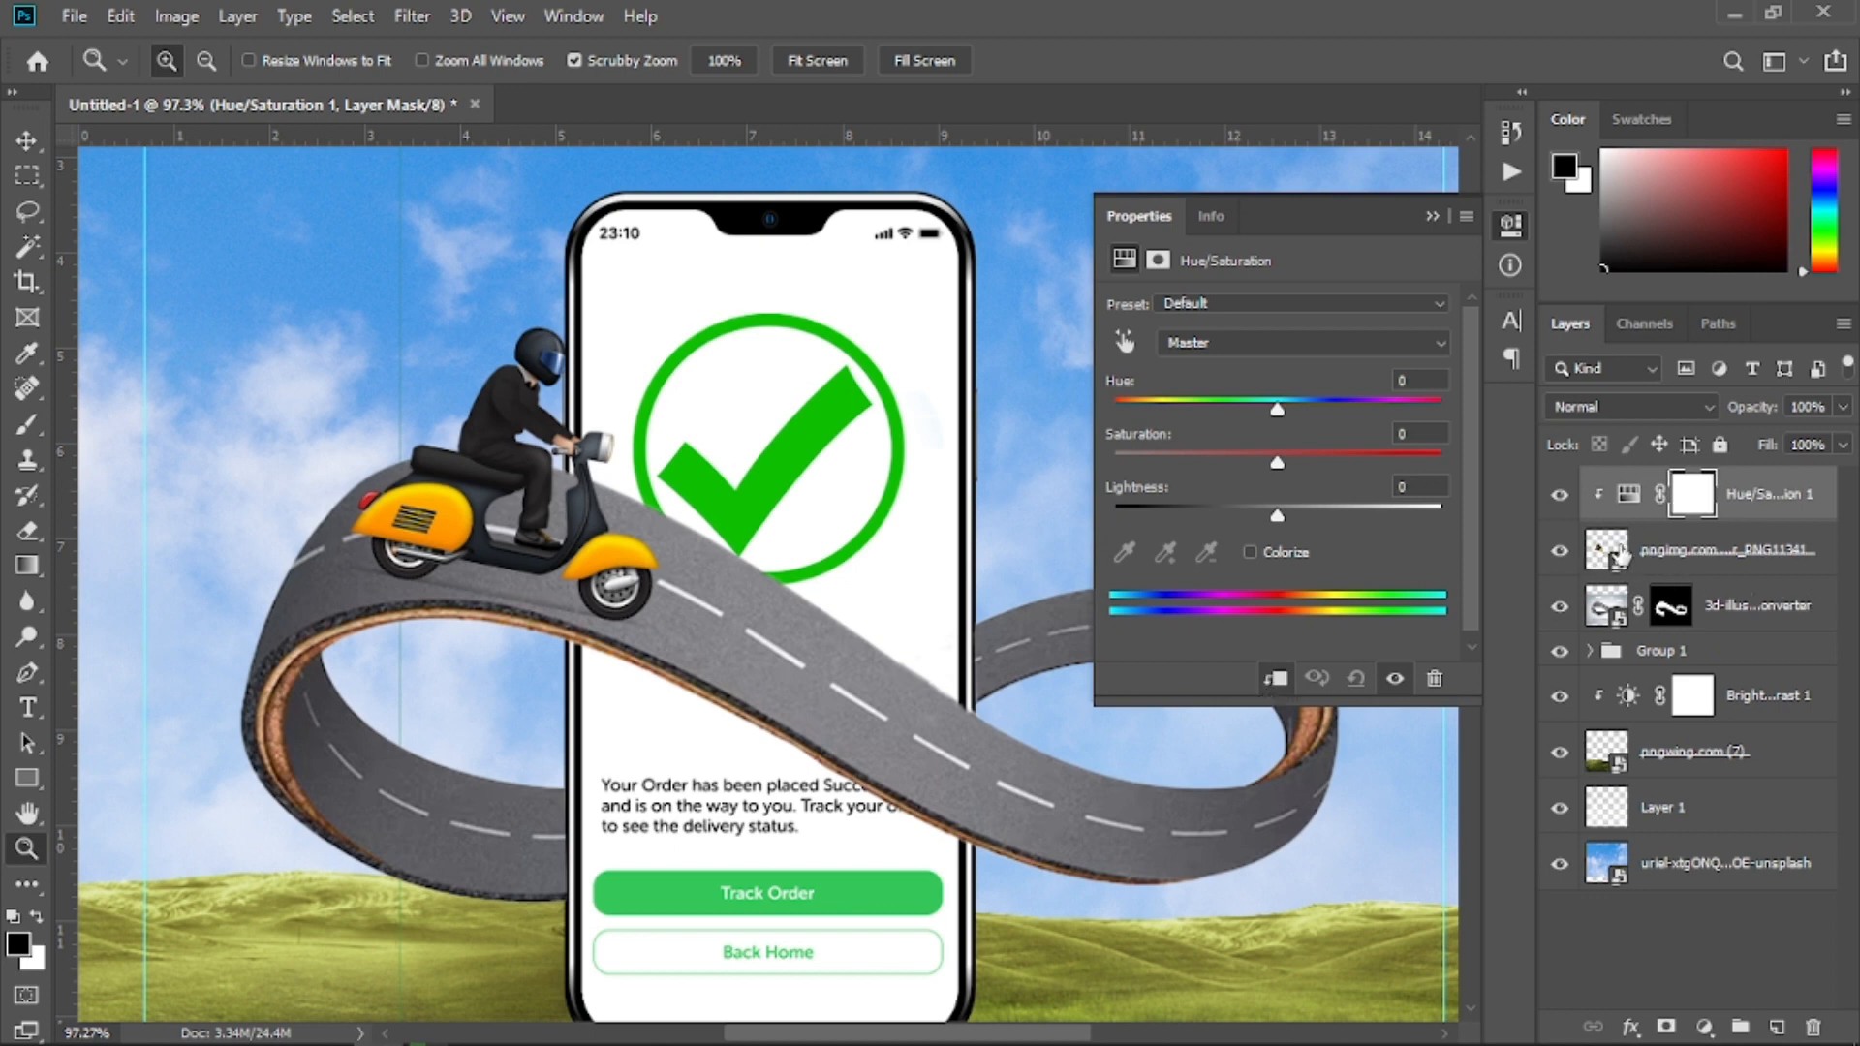
pyautogui.moveTo(1277, 415); pyautogui.dragTo(1366, 425)
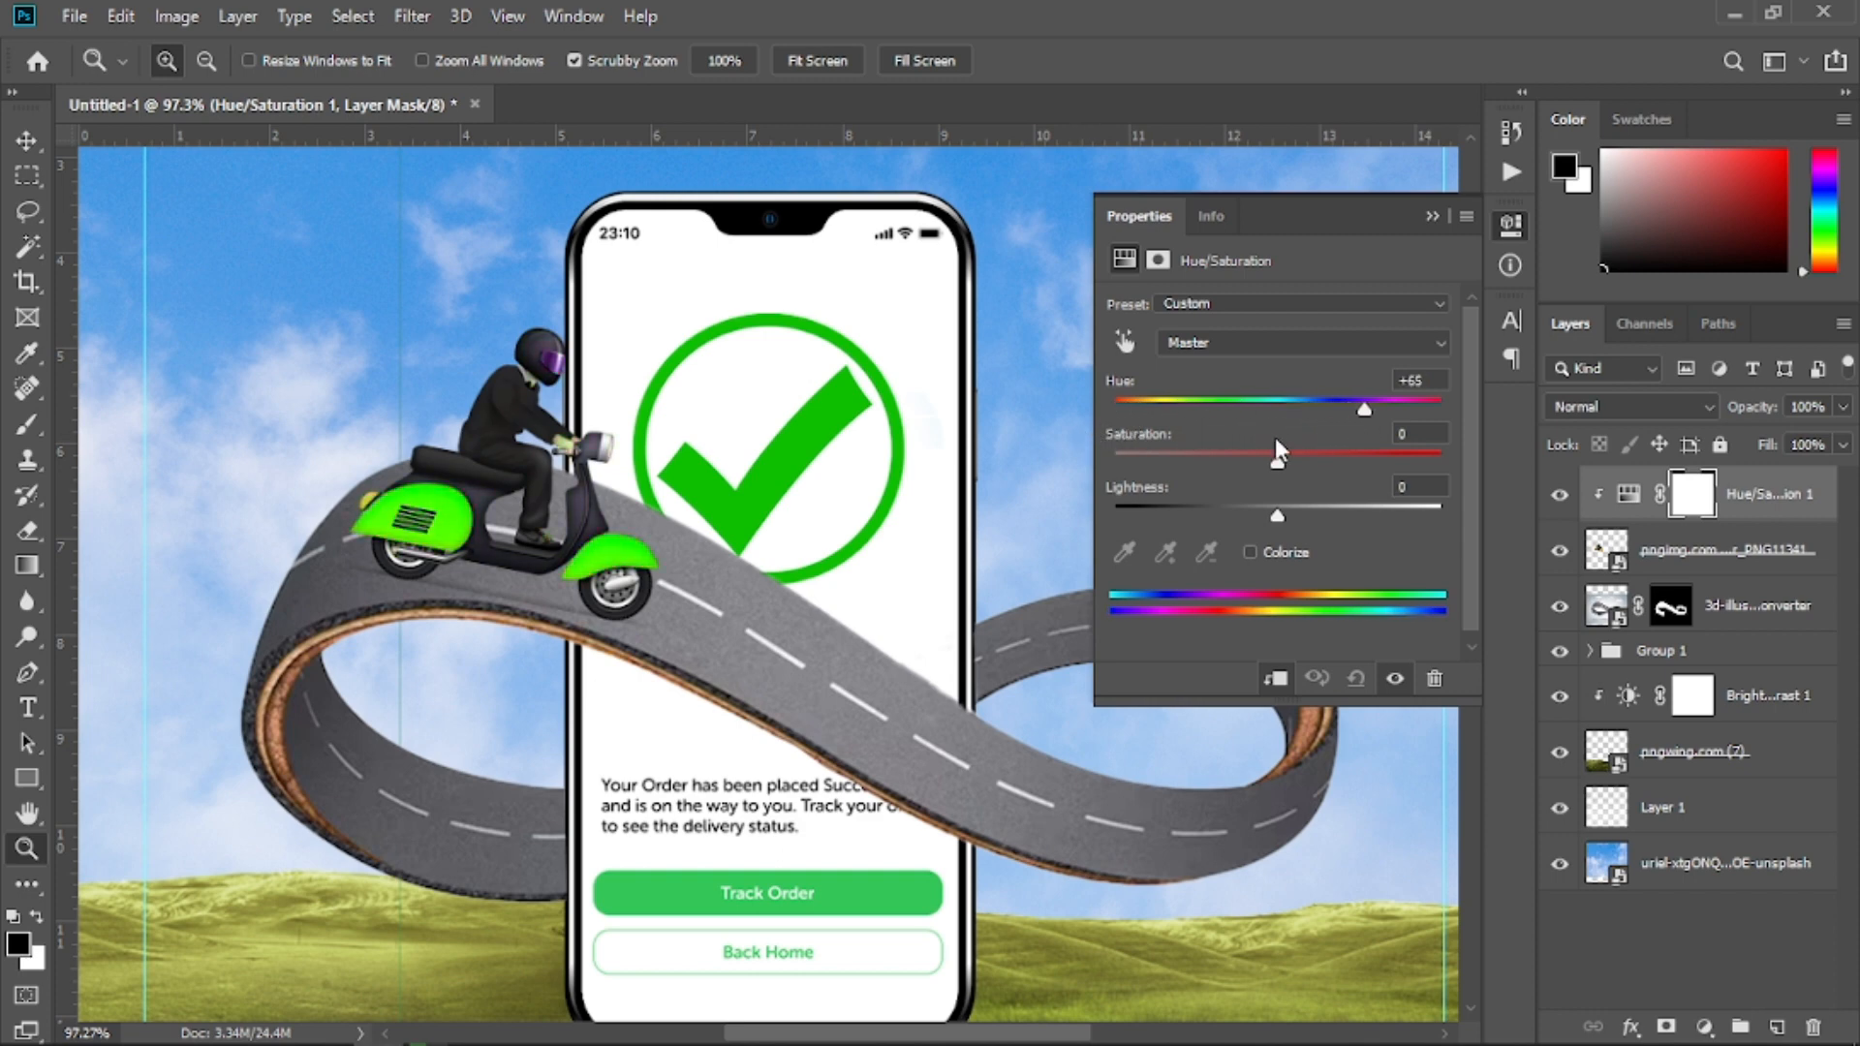
pyautogui.click(1432, 217)
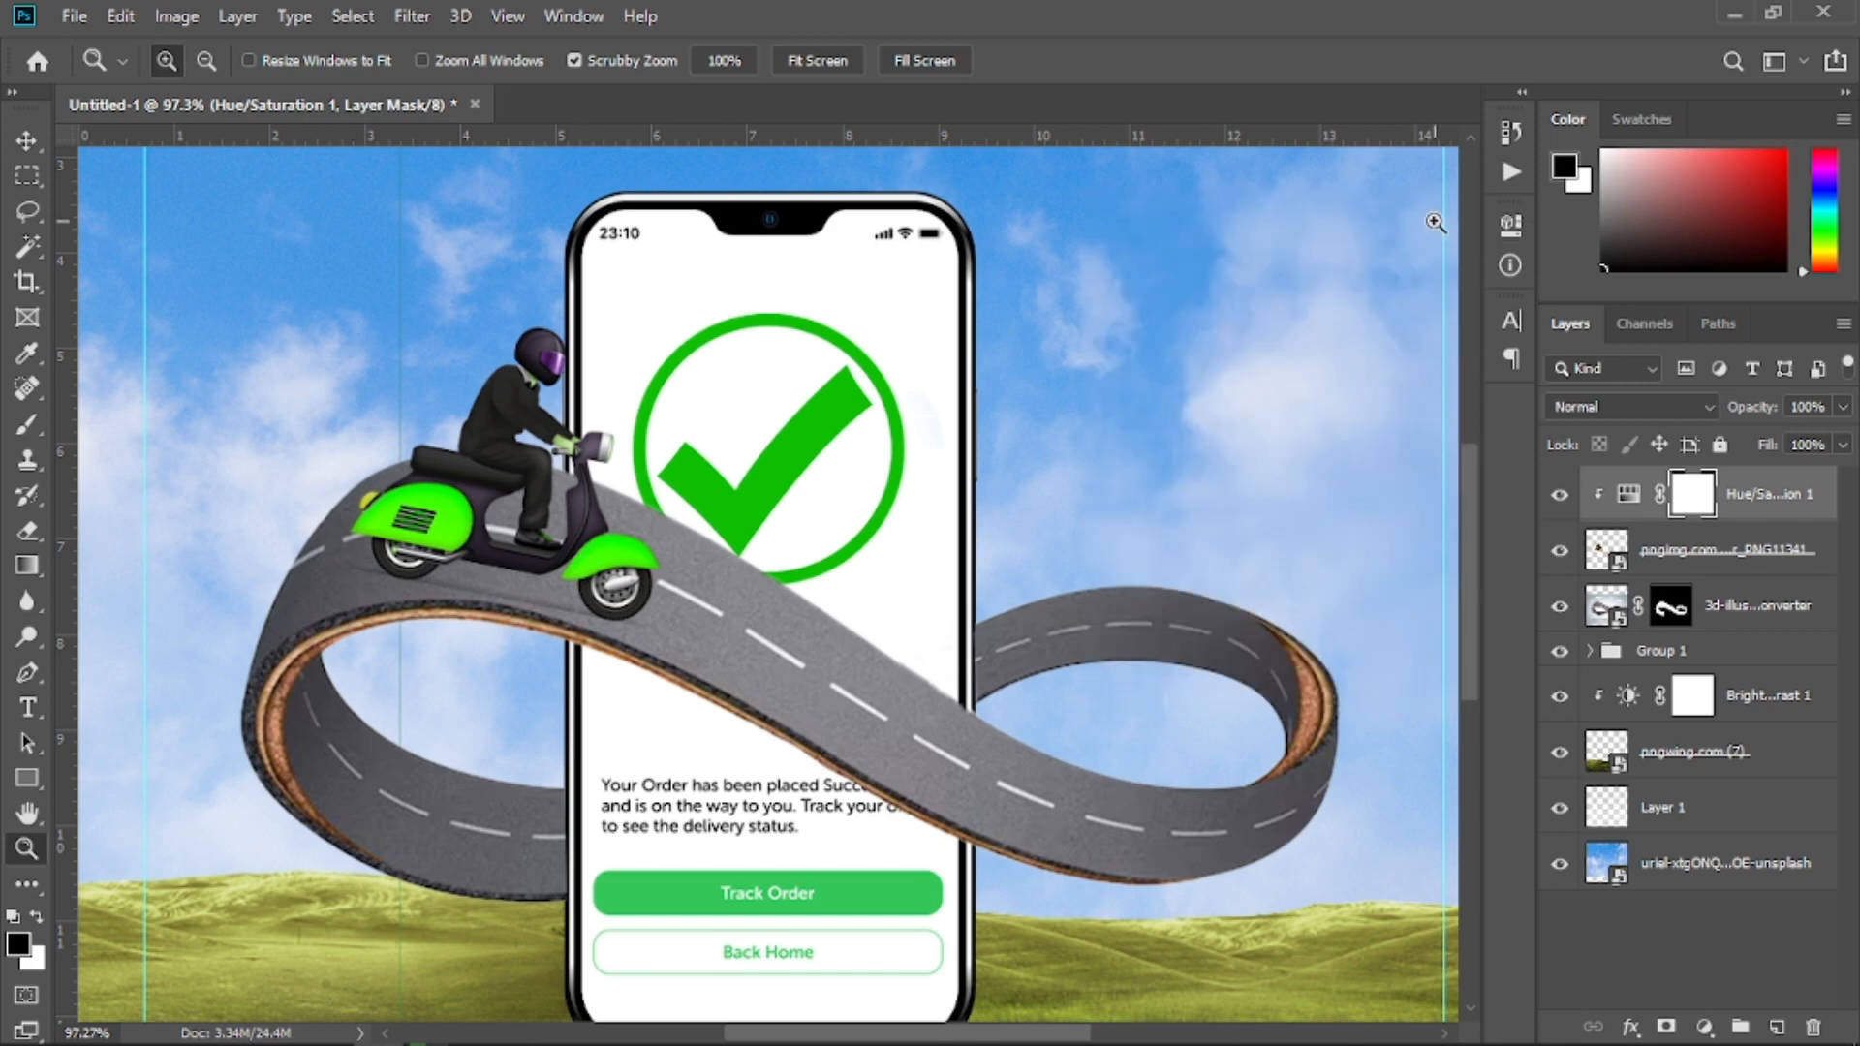
# Add a layer mask to the confirmationrebound_4x layer and paint out its faint vertical edge in the sky beside the phone
pyautogui.click(25, 141)
pyautogui.hotkey('ctrl', '-')
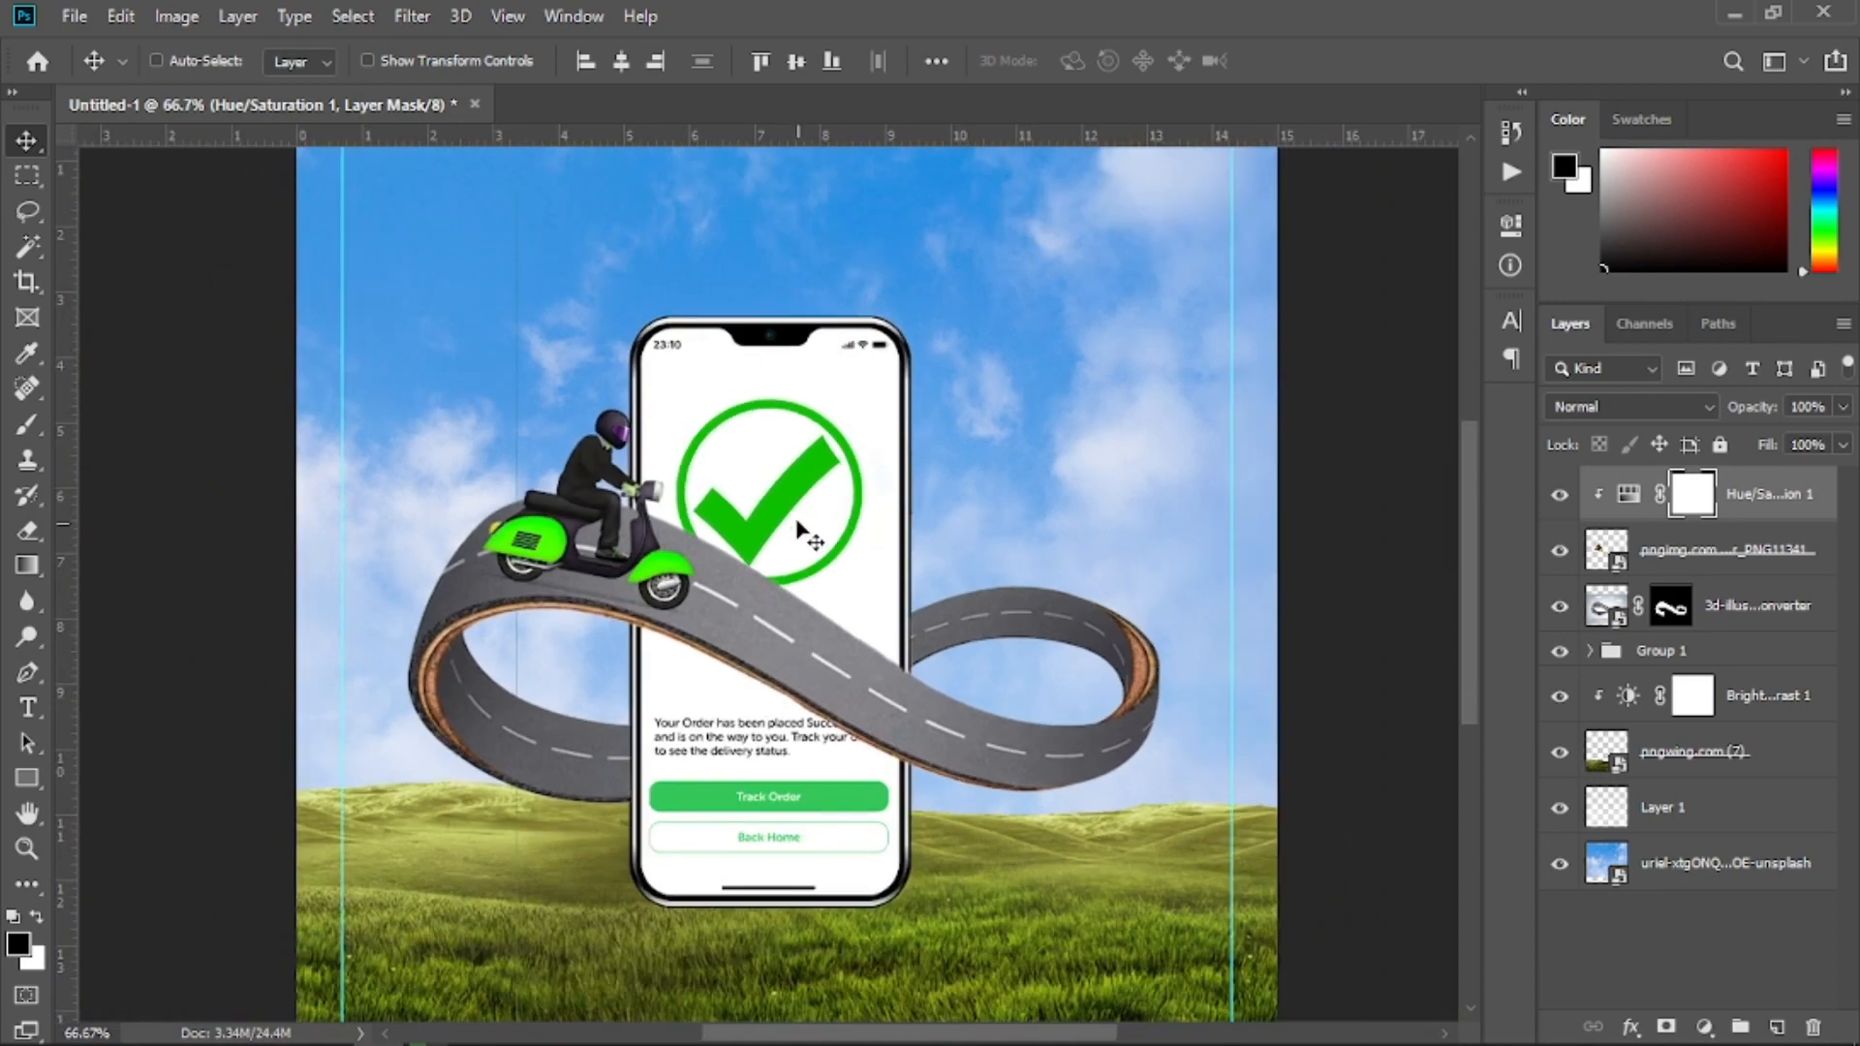
pyautogui.click(792, 360)
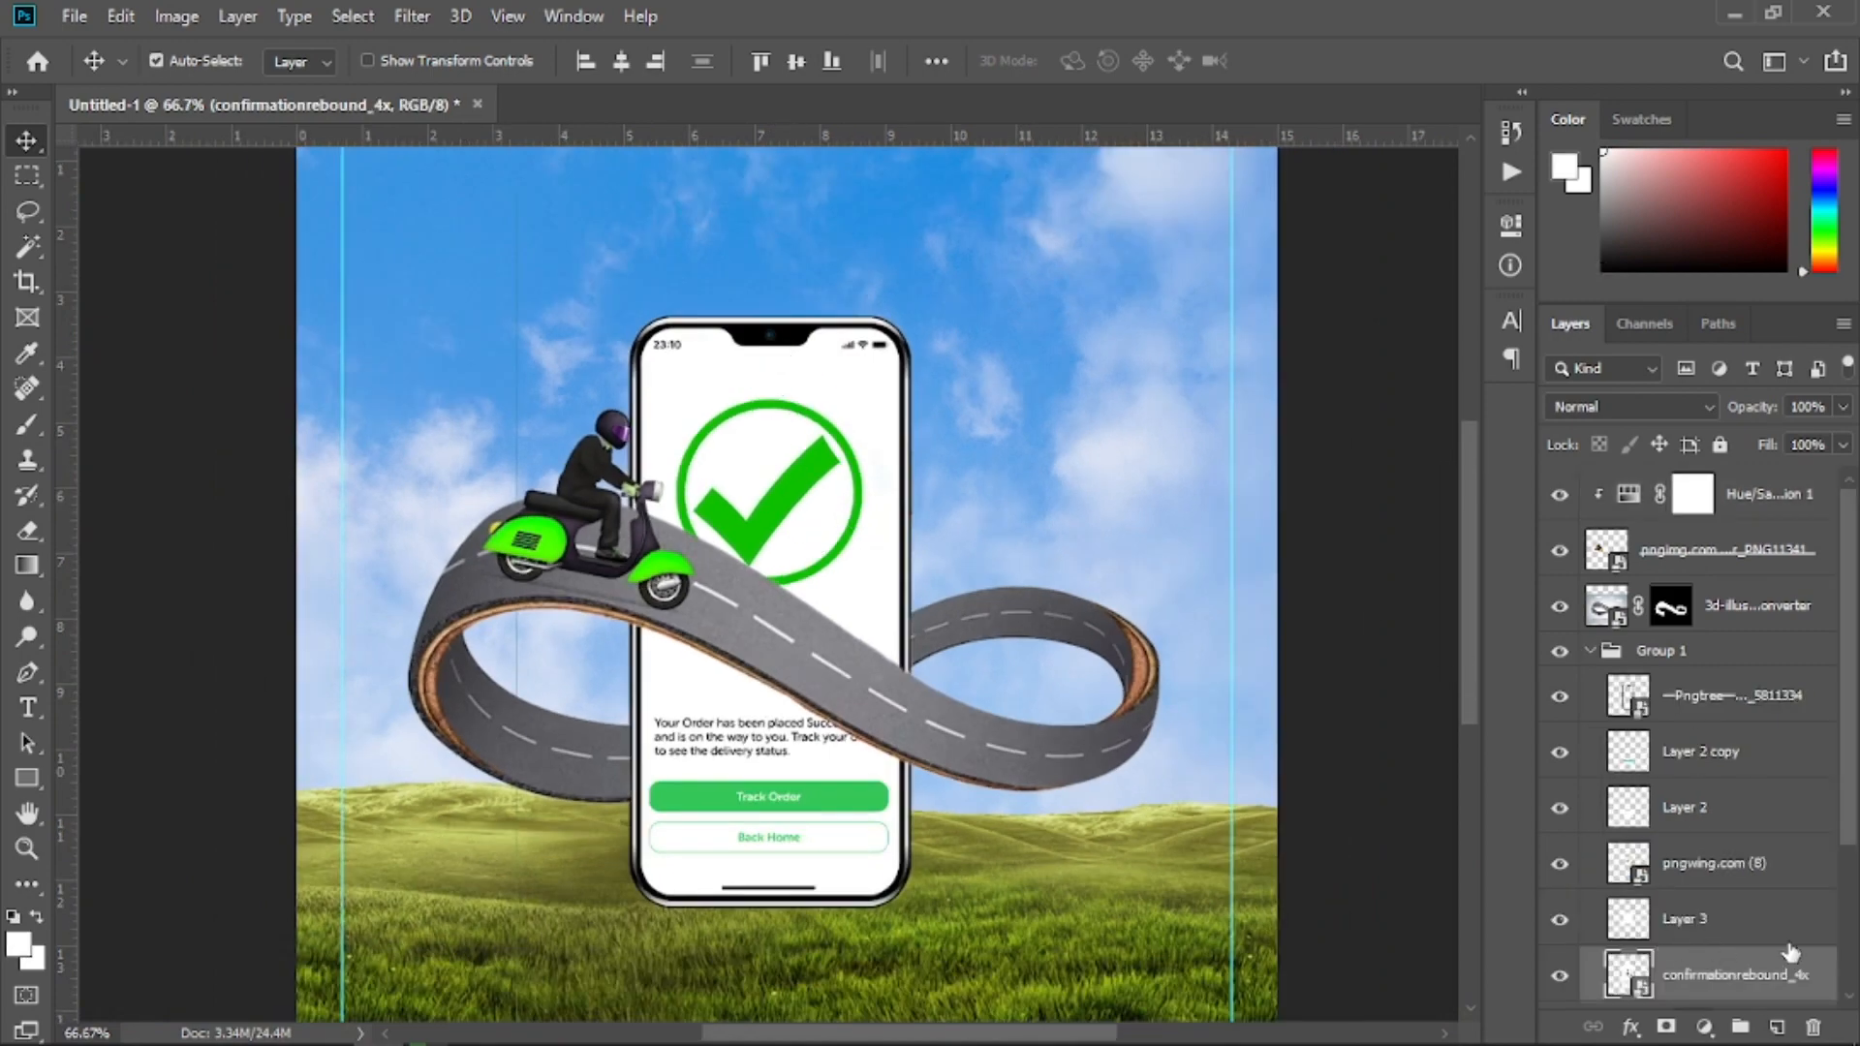
pyautogui.press('z')
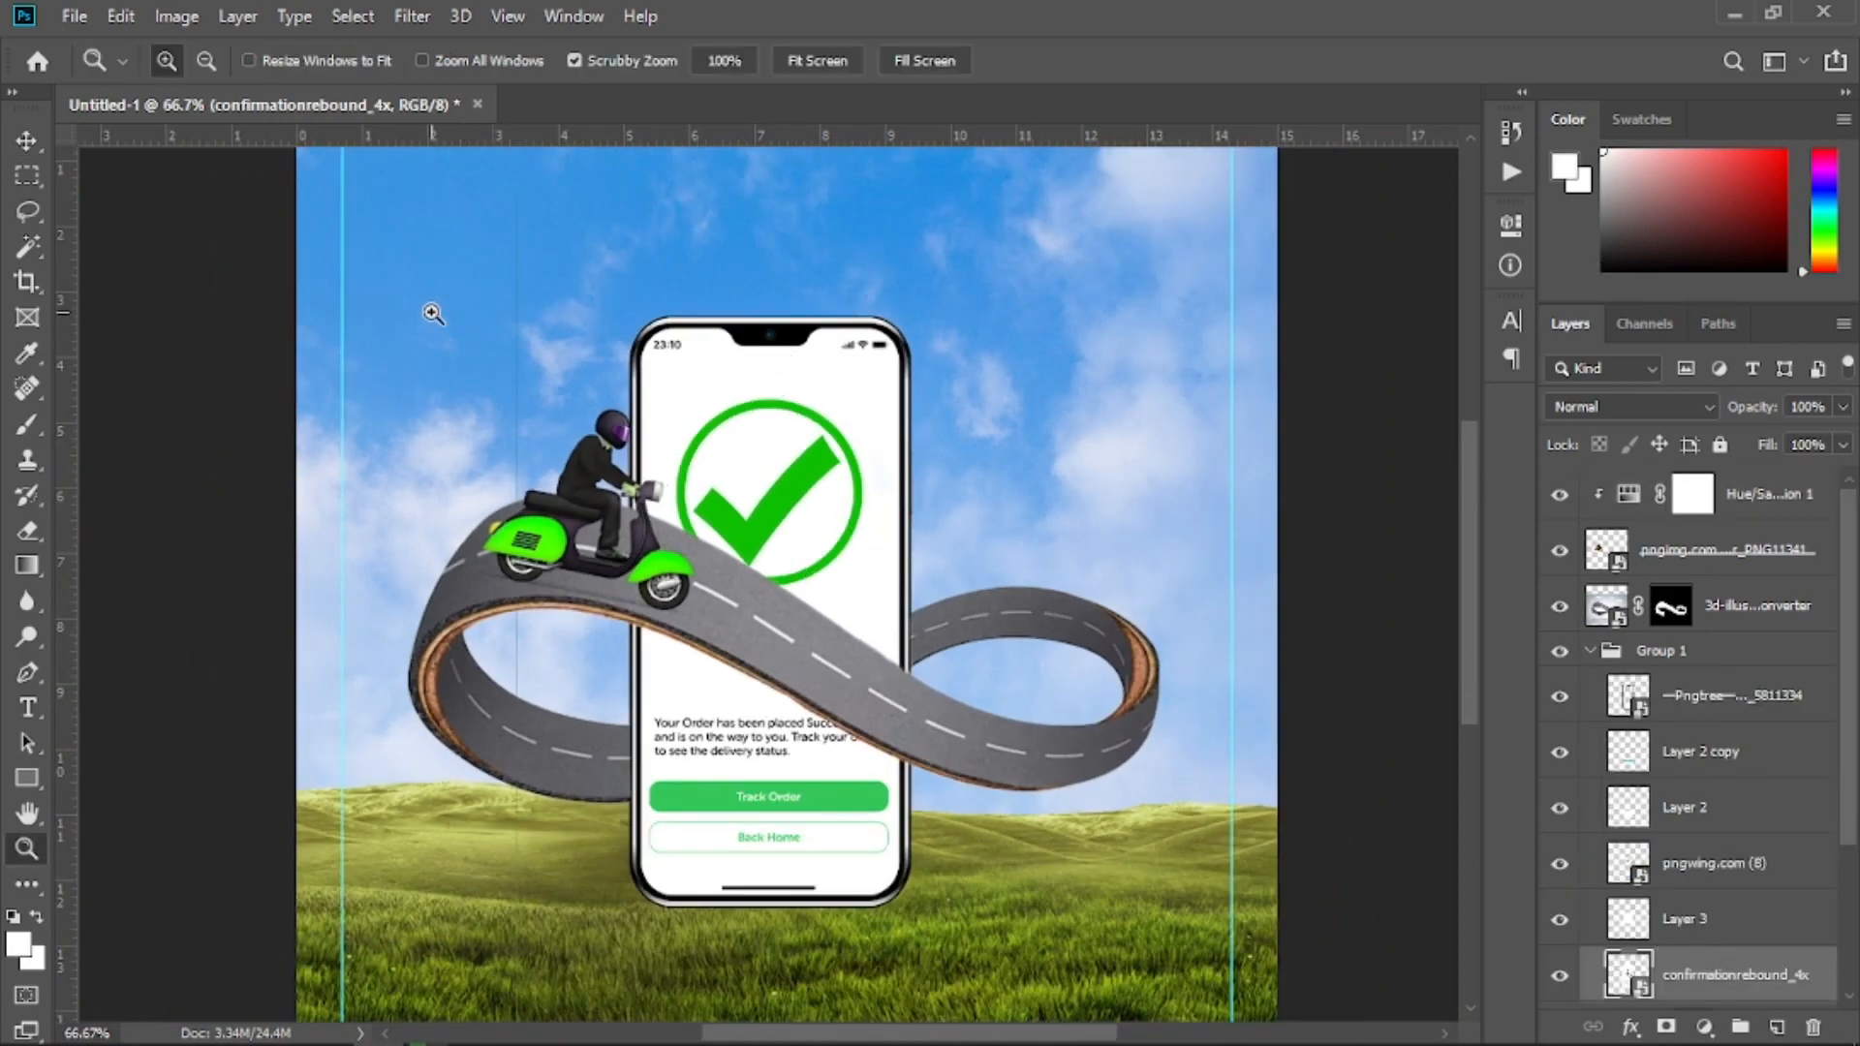
pyautogui.moveTo(455, 353); pyautogui.dragTo(594, 398)
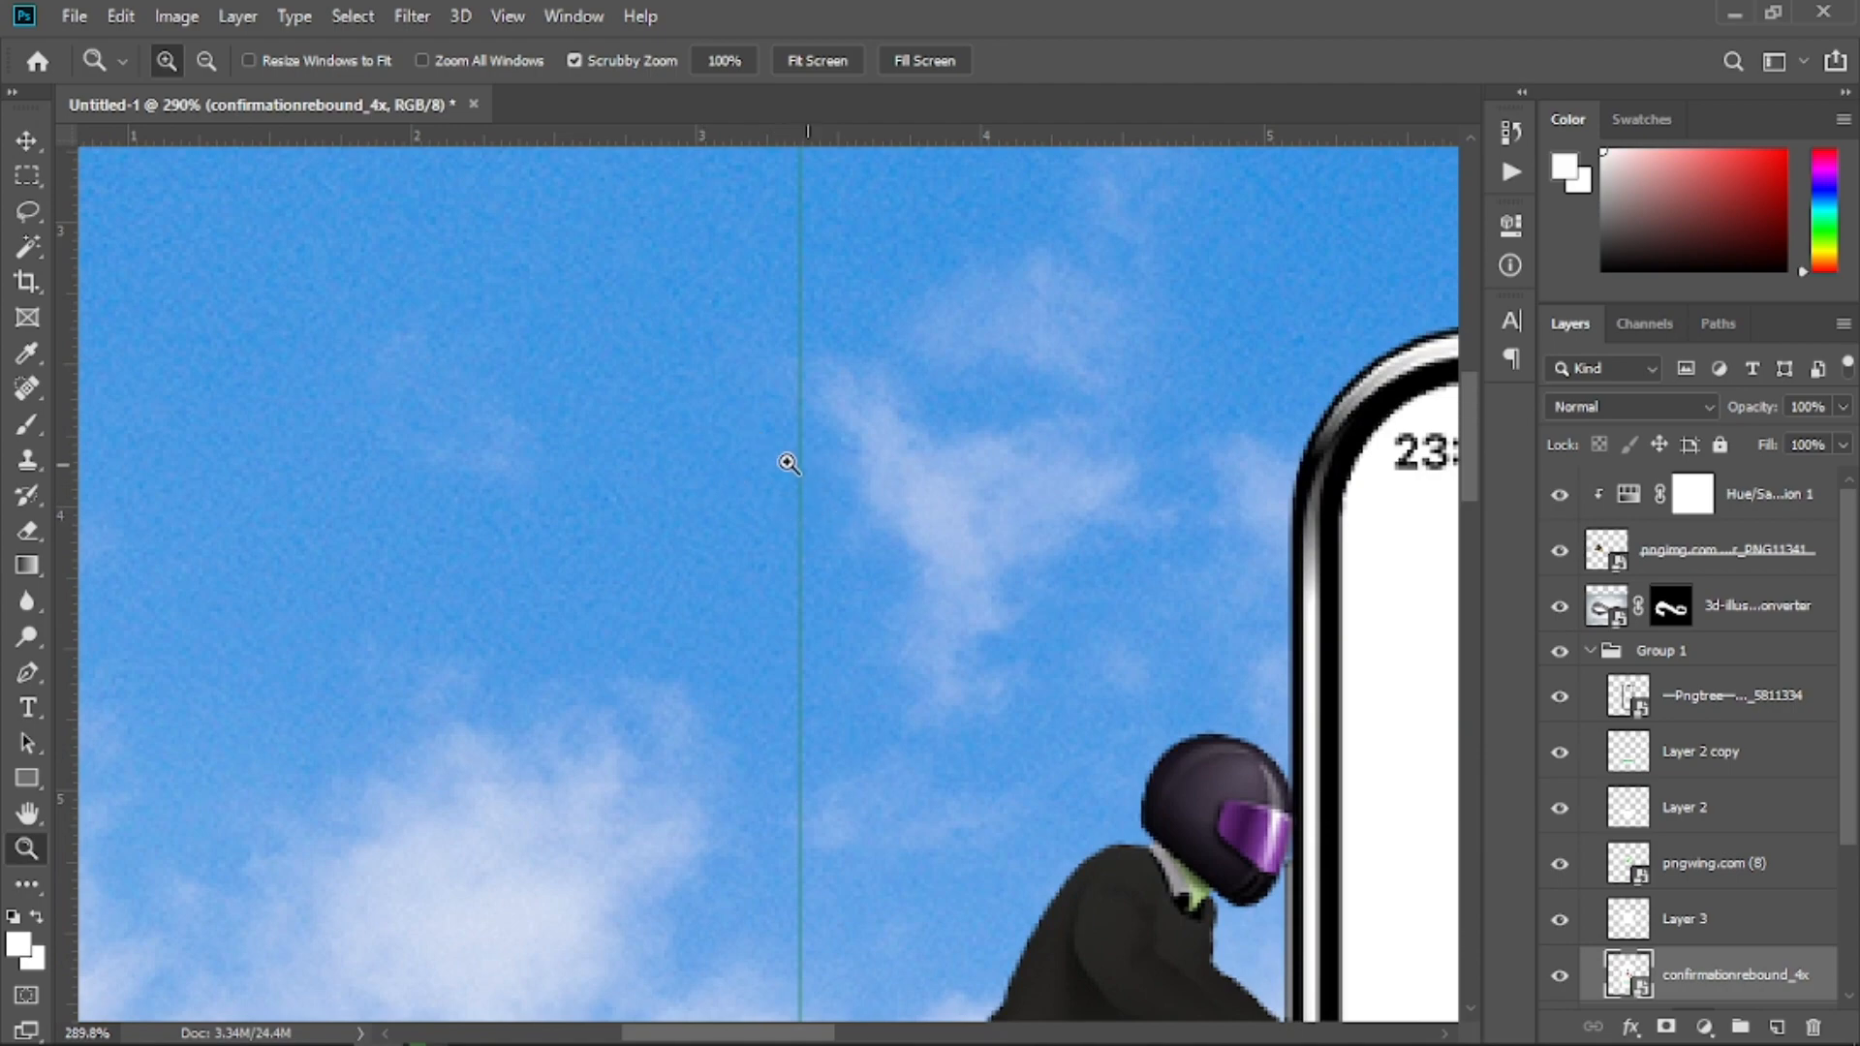
pyautogui.moveTo(800, 489); pyautogui.dragTo(850, 400)
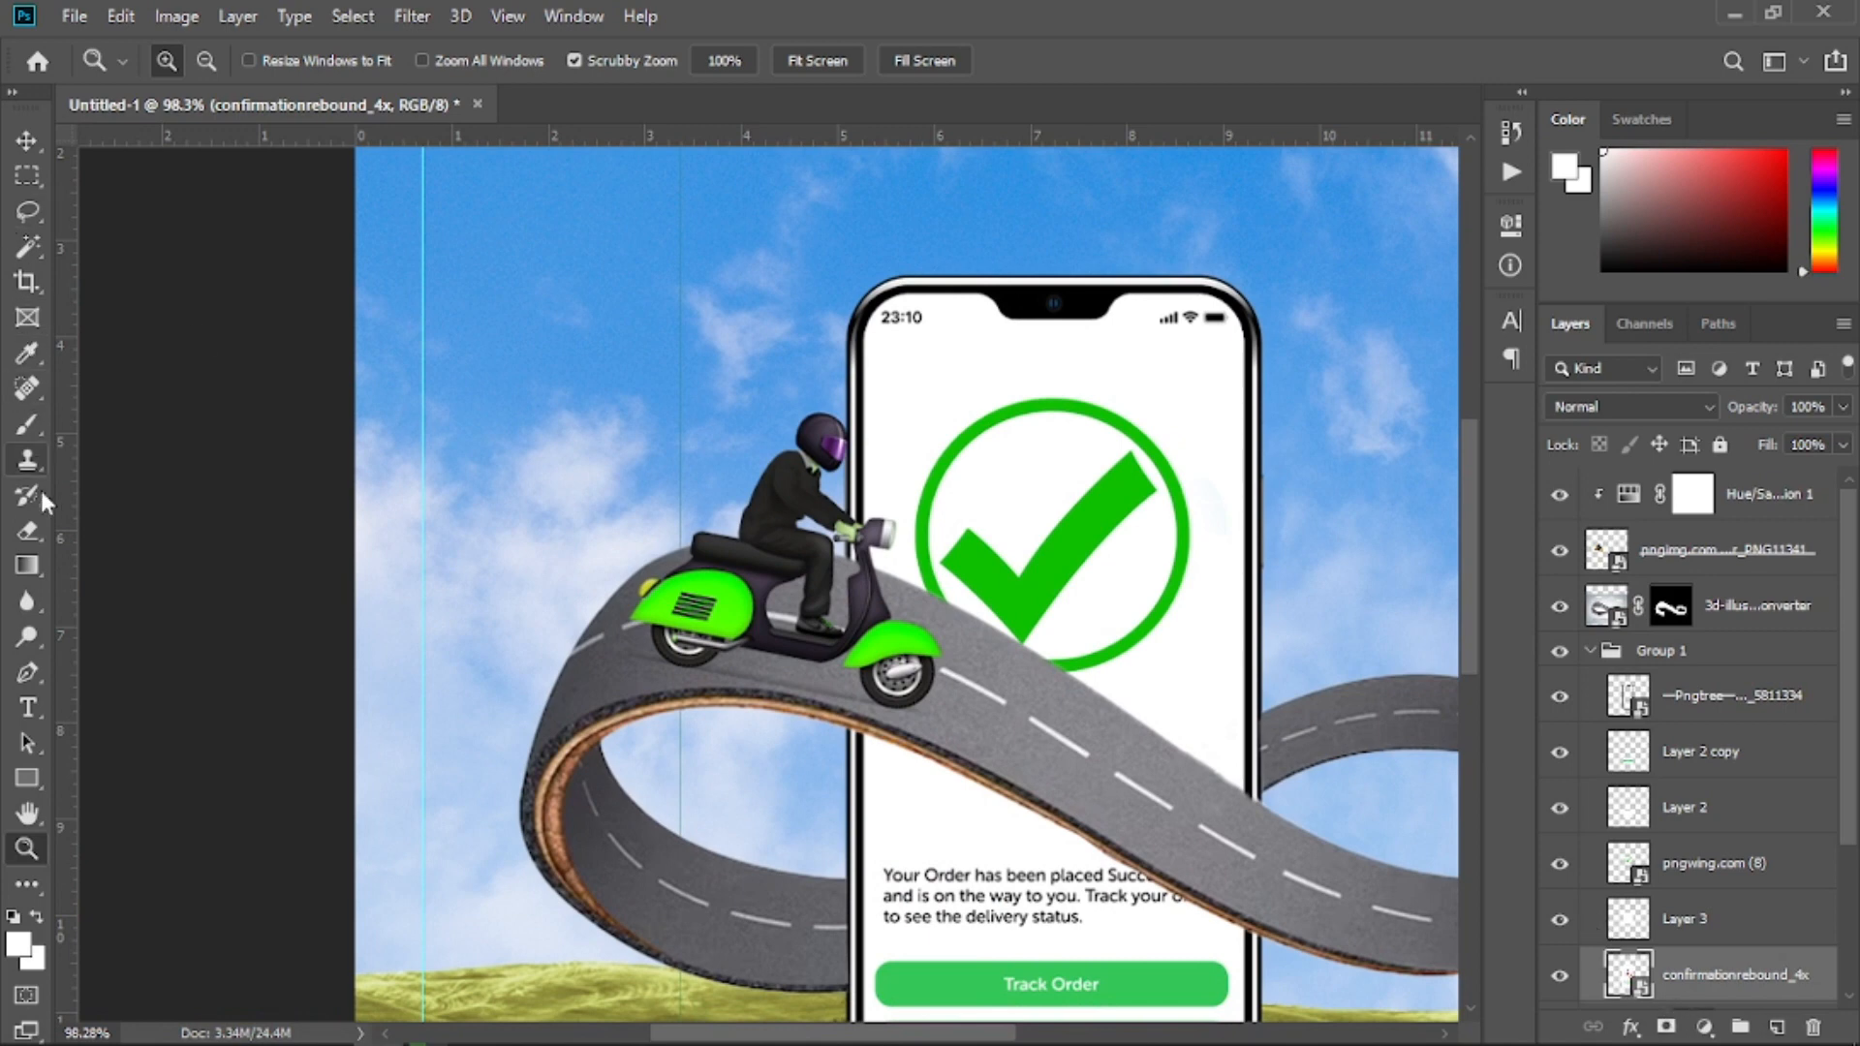
pyautogui.click(27, 423)
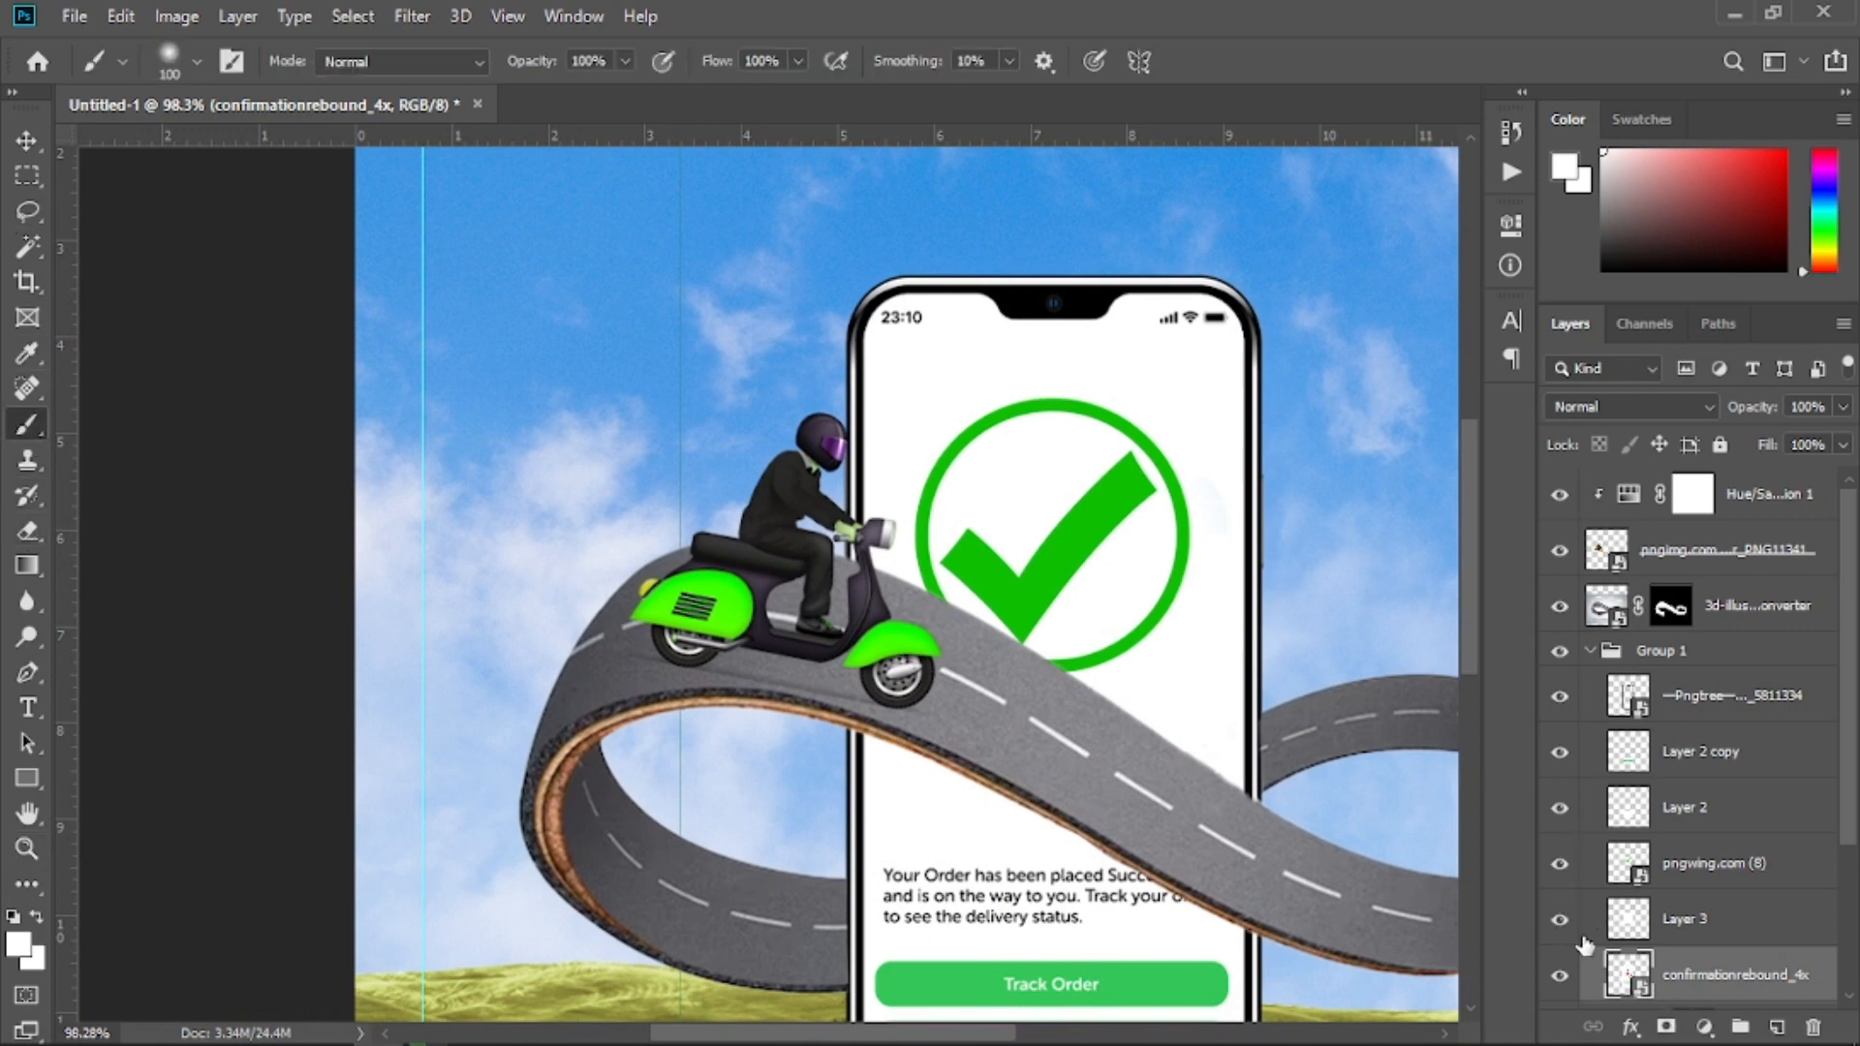
pyautogui.click(1664, 1026)
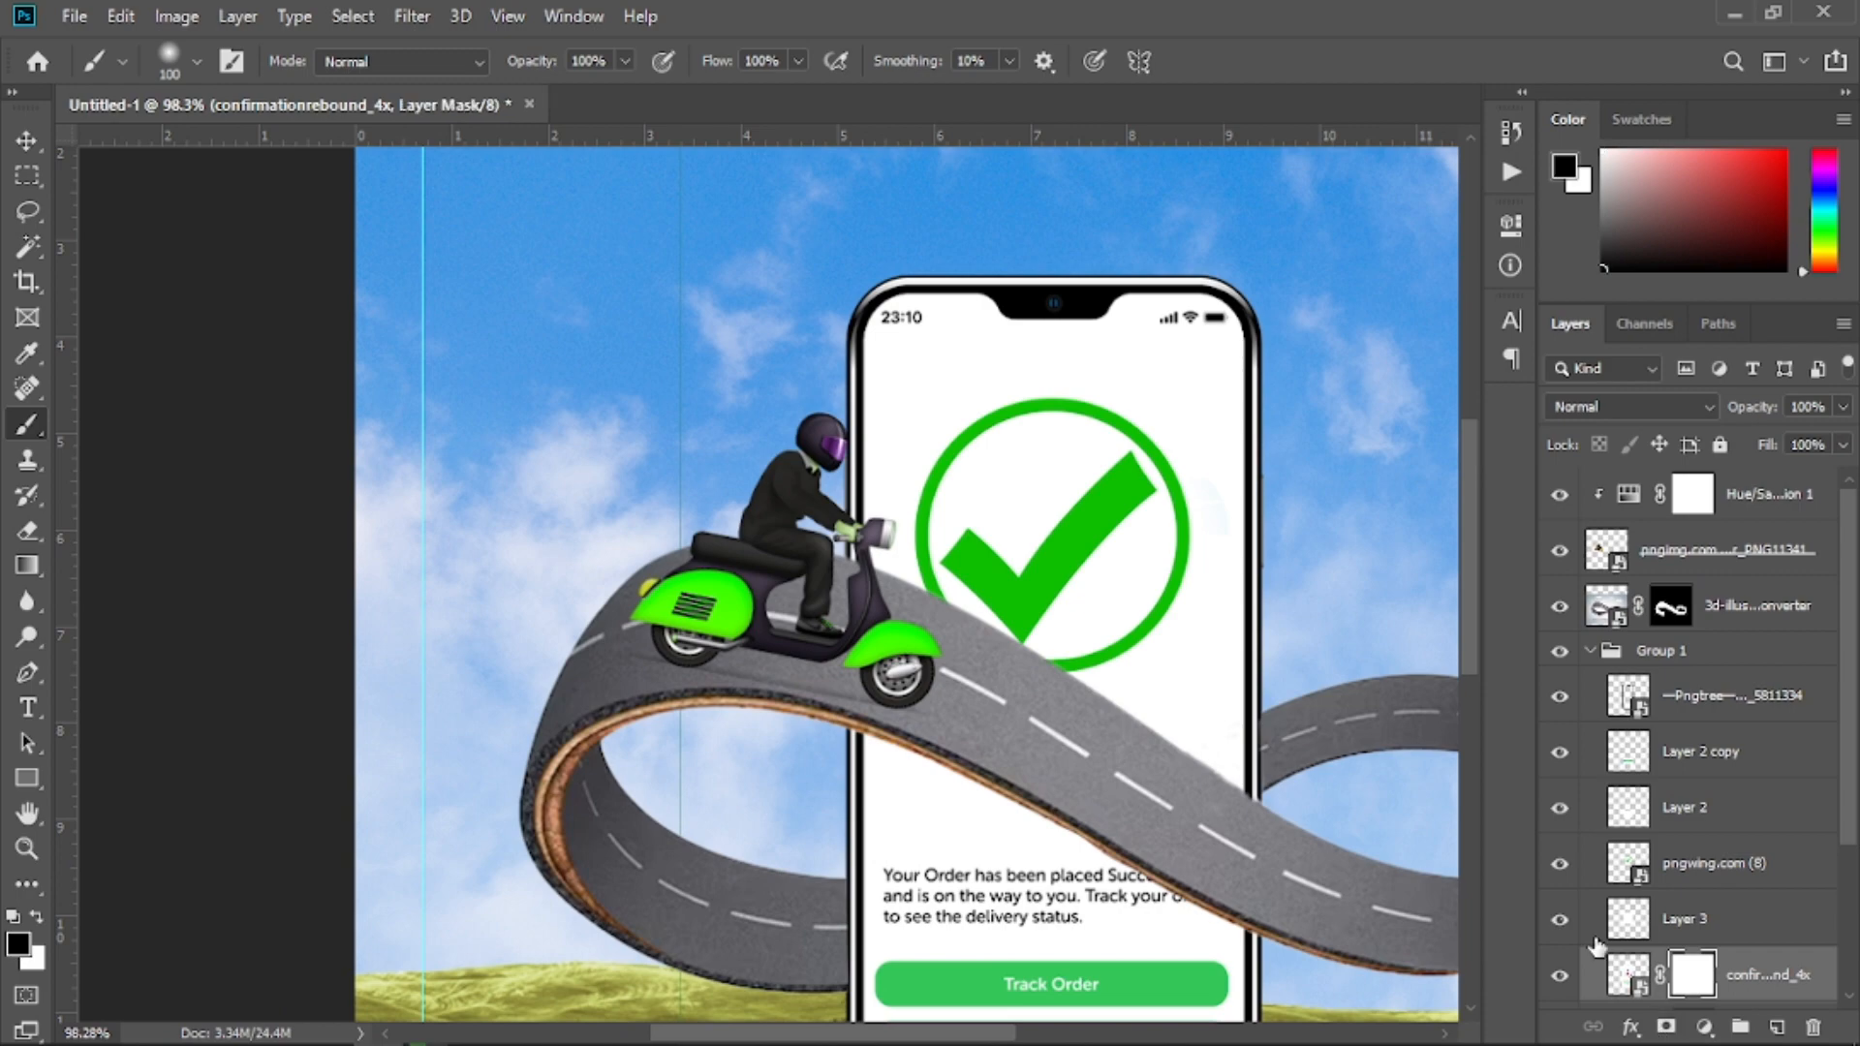
pyautogui.hotkey('ctrl', '-')
pyautogui.hotkey('ctrl', '-')
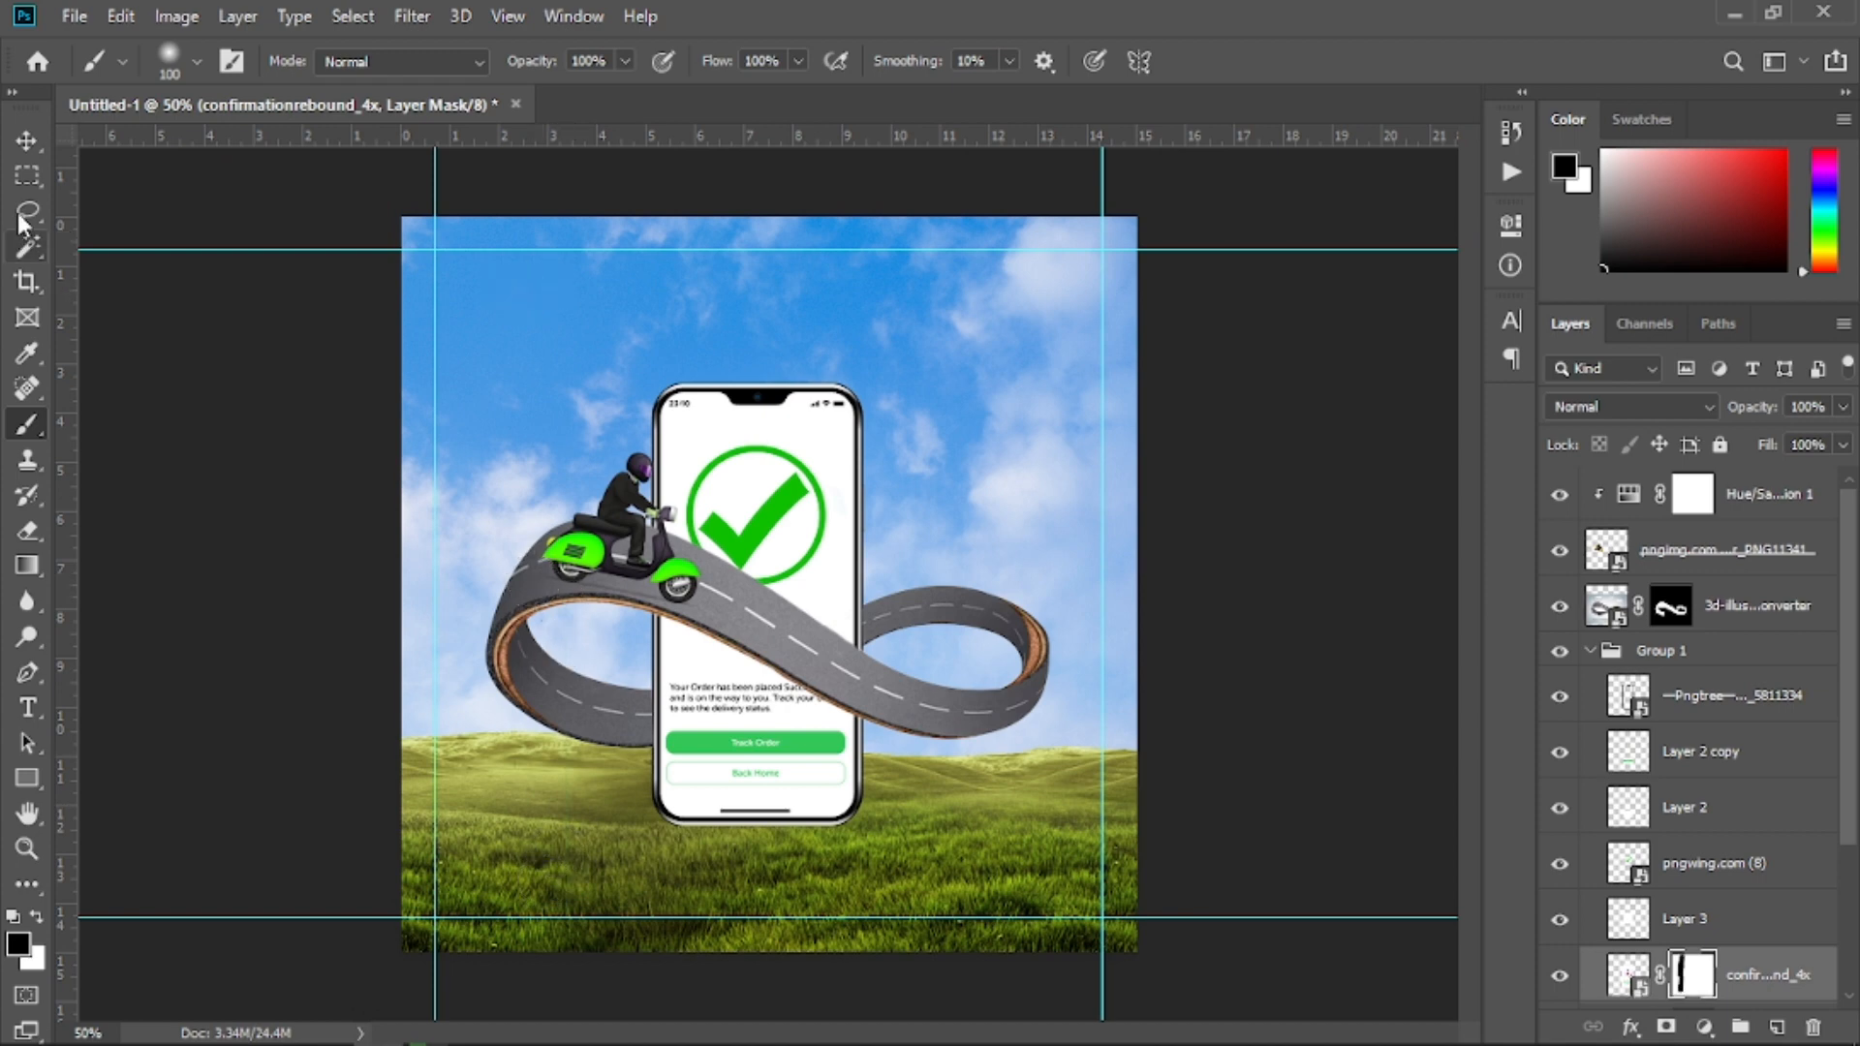
# Place the embedded location pin image pngwing.com (7) from the Desktop's New folder above the scooter's Hue/Saturation adjustment
pyautogui.click(26, 141)
pyautogui.hotkey('ctrl', 'space')
pyautogui.moveTo(580, 401)
pyautogui.mouseDown()
pyautogui.moveTo(651, 439)
pyautogui.moveTo(610, 417)
pyautogui.mouseUp()
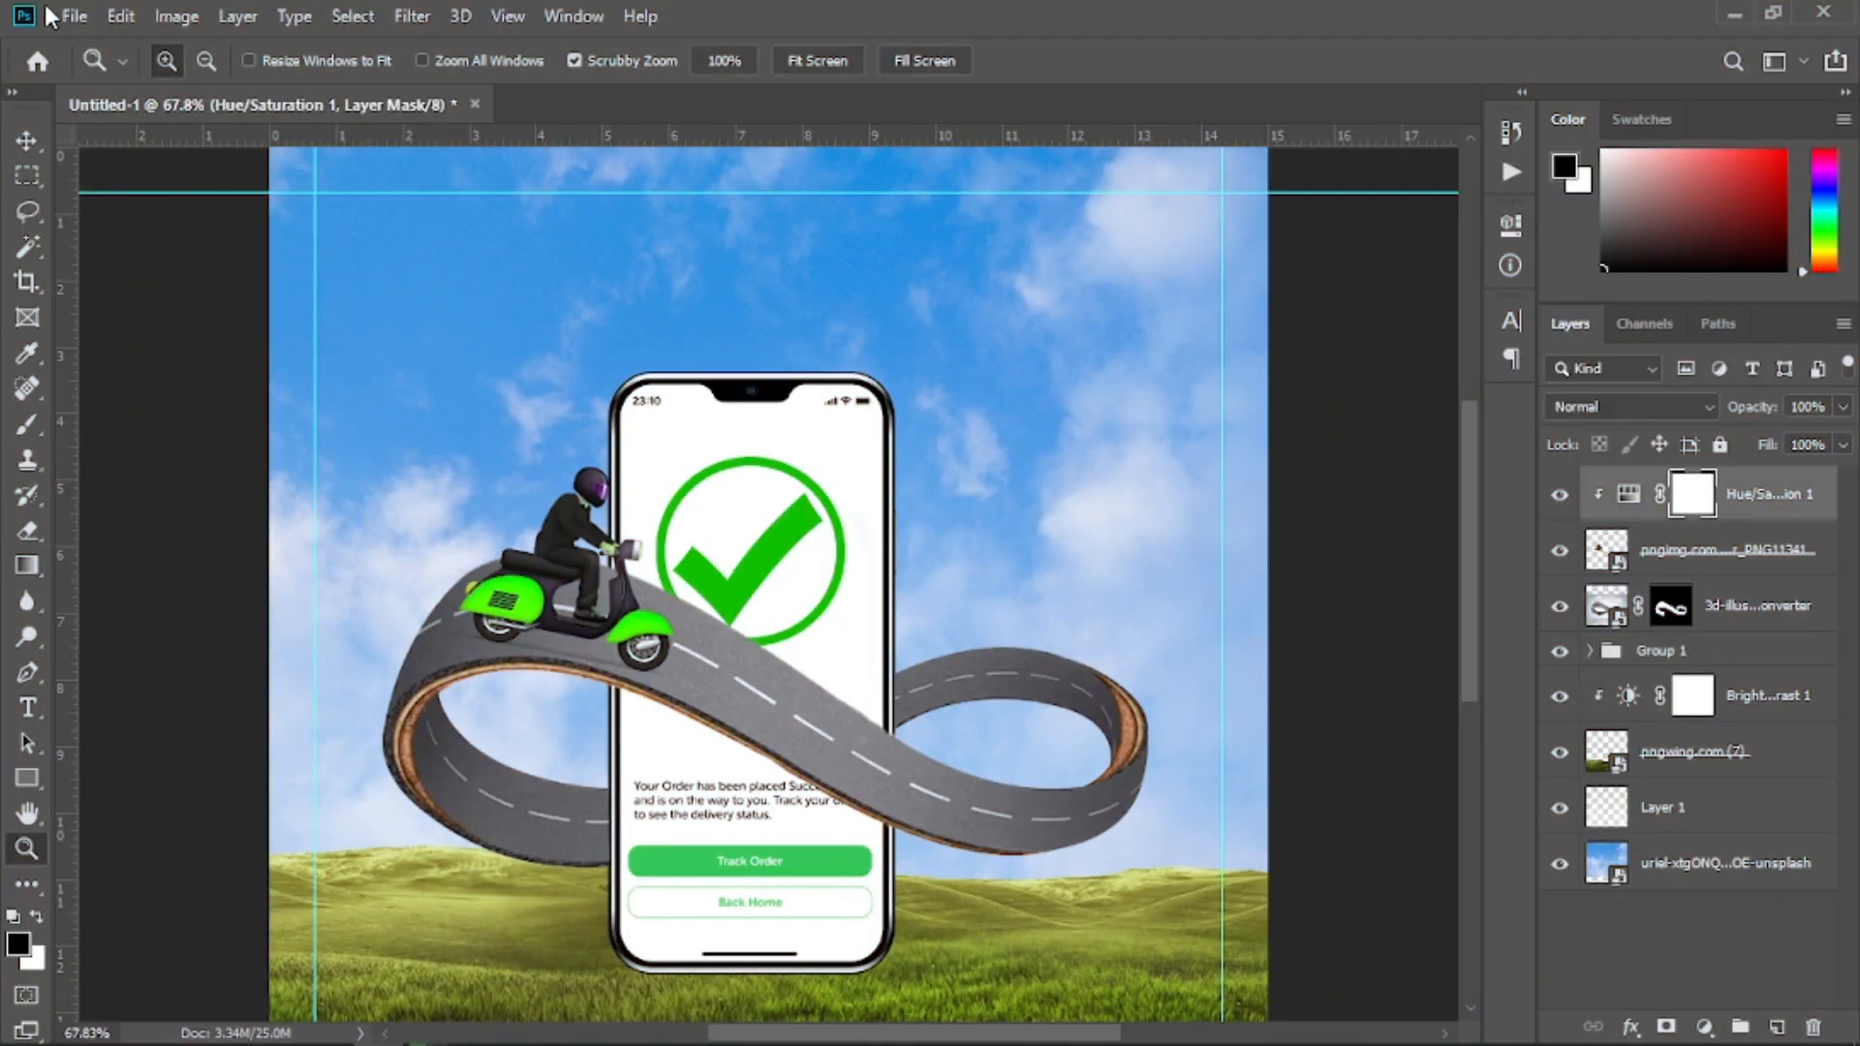
pyautogui.click(67, 14)
pyautogui.click(363, 537)
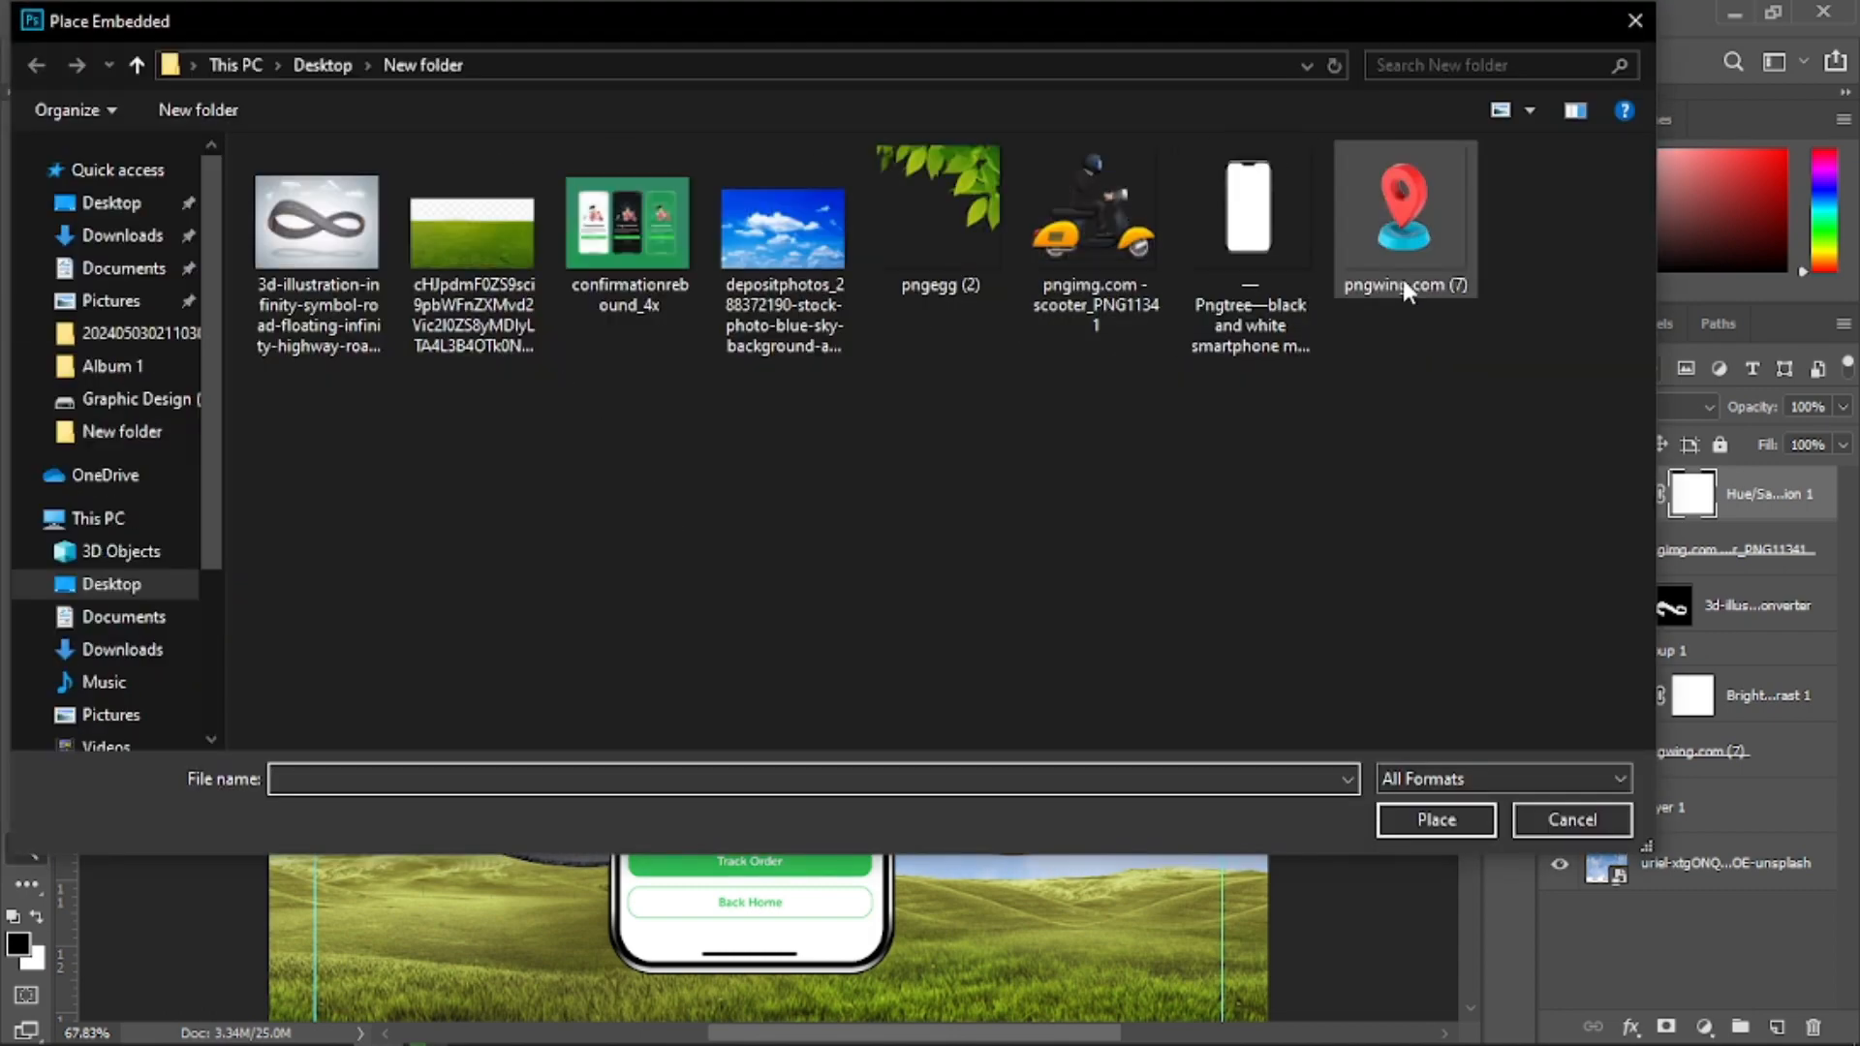
pyautogui.doubleClick(1408, 277)
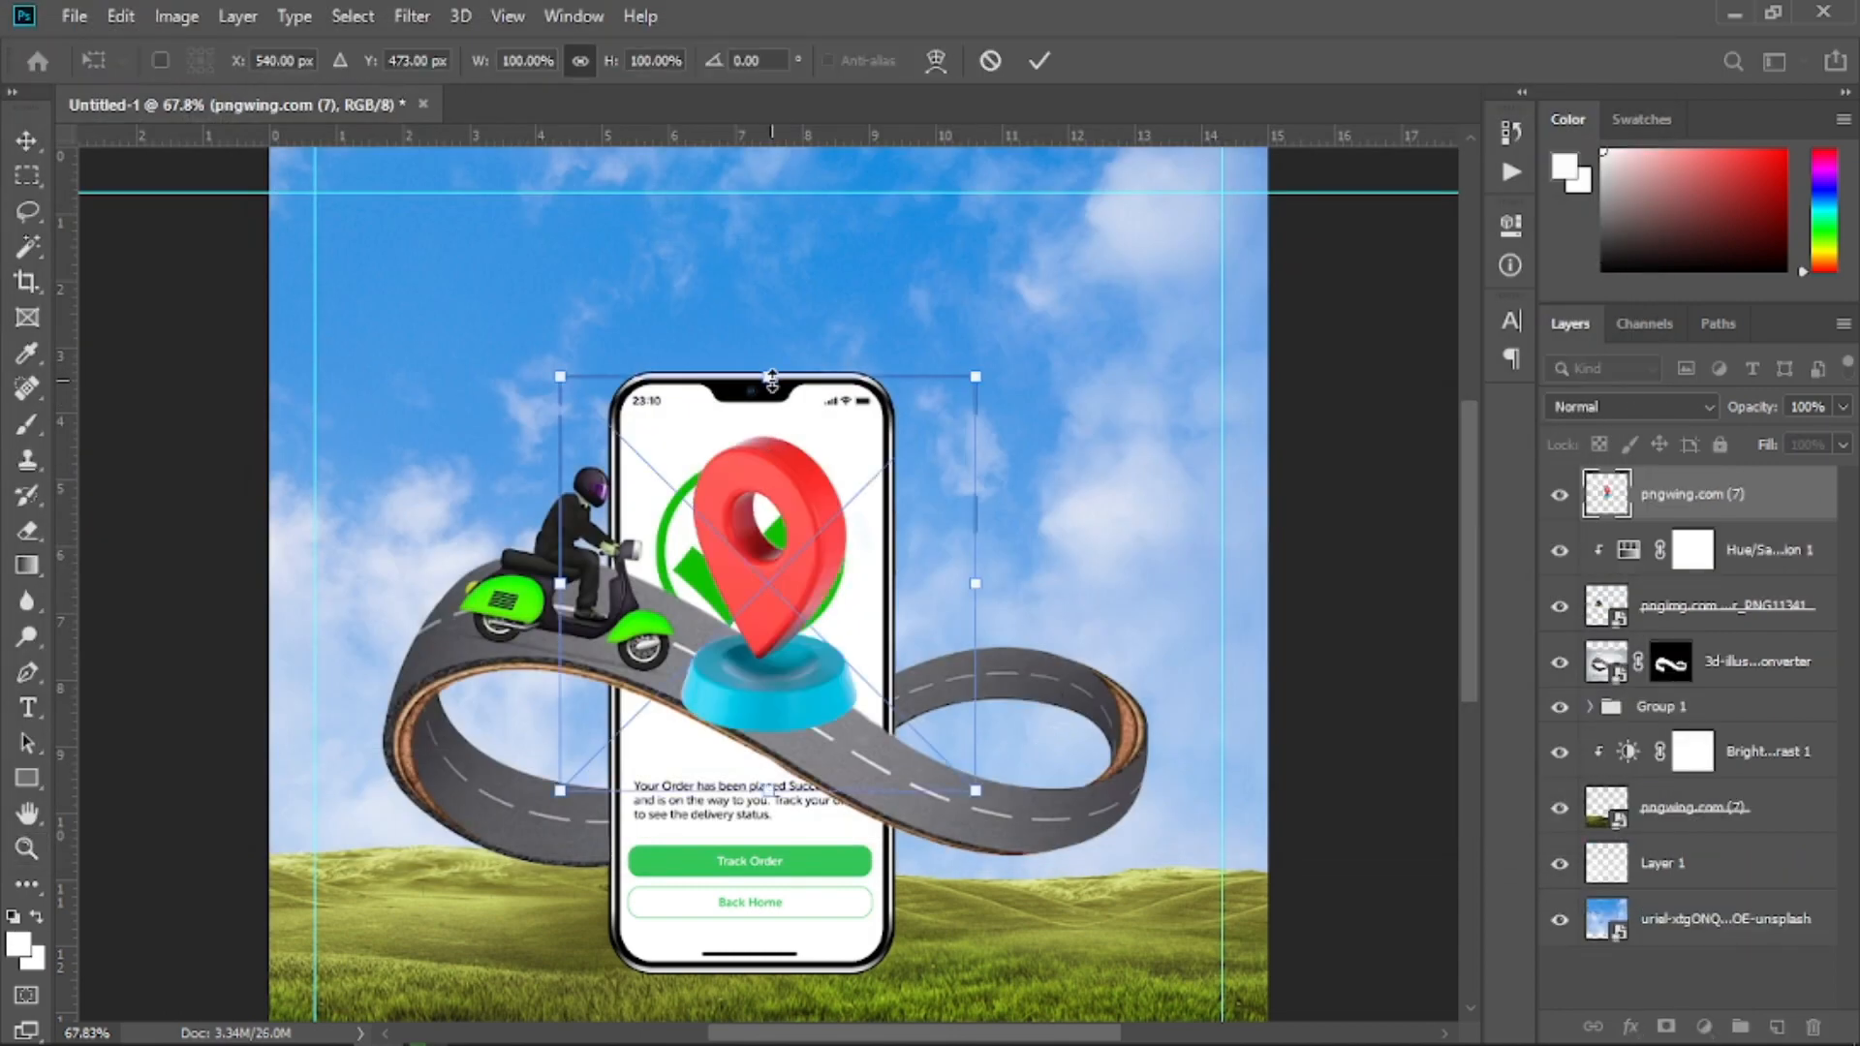
# Scale the location pin to 41%, tilt it slightly clockwise and position it on the lower part of the road's right loop
pyautogui.moveTo(773, 379); pyautogui.dragTo(773, 622)
pyautogui.moveTo(780, 758); pyautogui.dragTo(1035, 824)
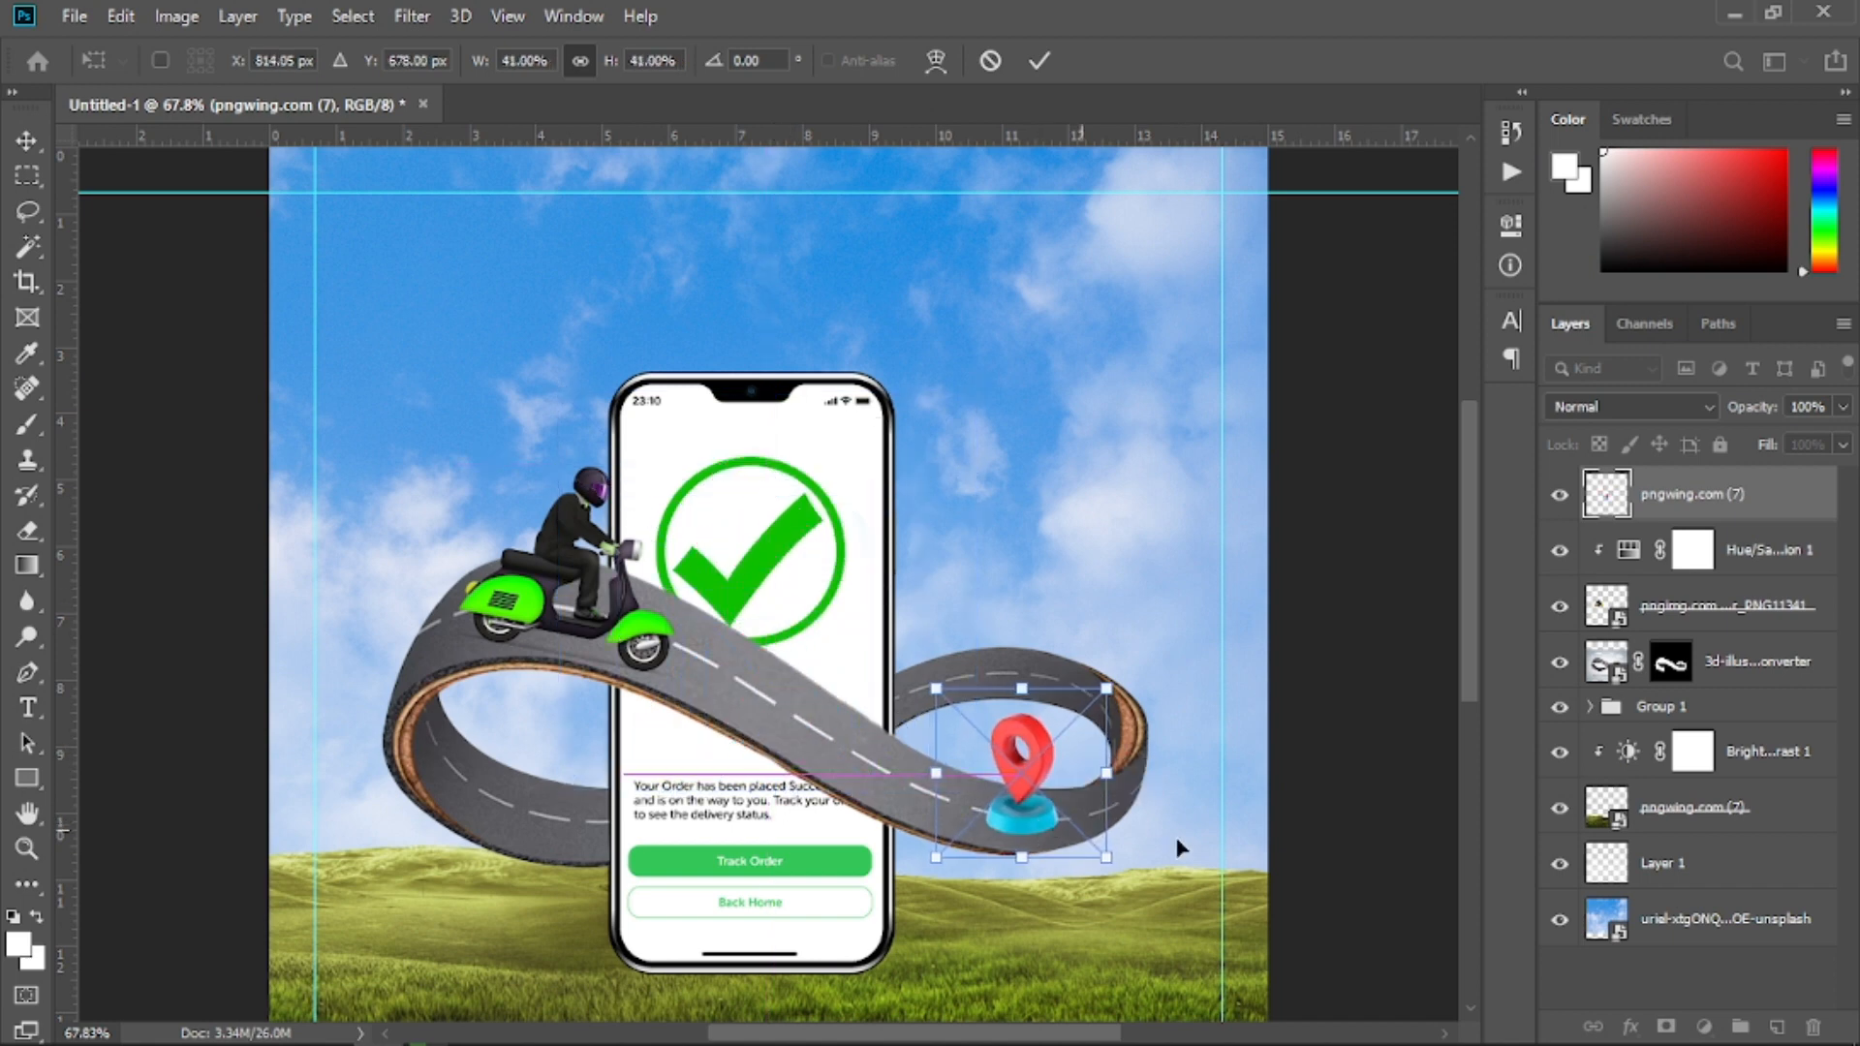
pyautogui.moveTo(1134, 877); pyautogui.dragTo(986, 662)
pyautogui.click(1039, 60)
# Add a Hue/Saturation adjustment clipped to the location pin layer and shift its hue until the pin's base is green
pyautogui.press('z')
pyautogui.moveTo(872, 628); pyautogui.dragTo(835, 815)
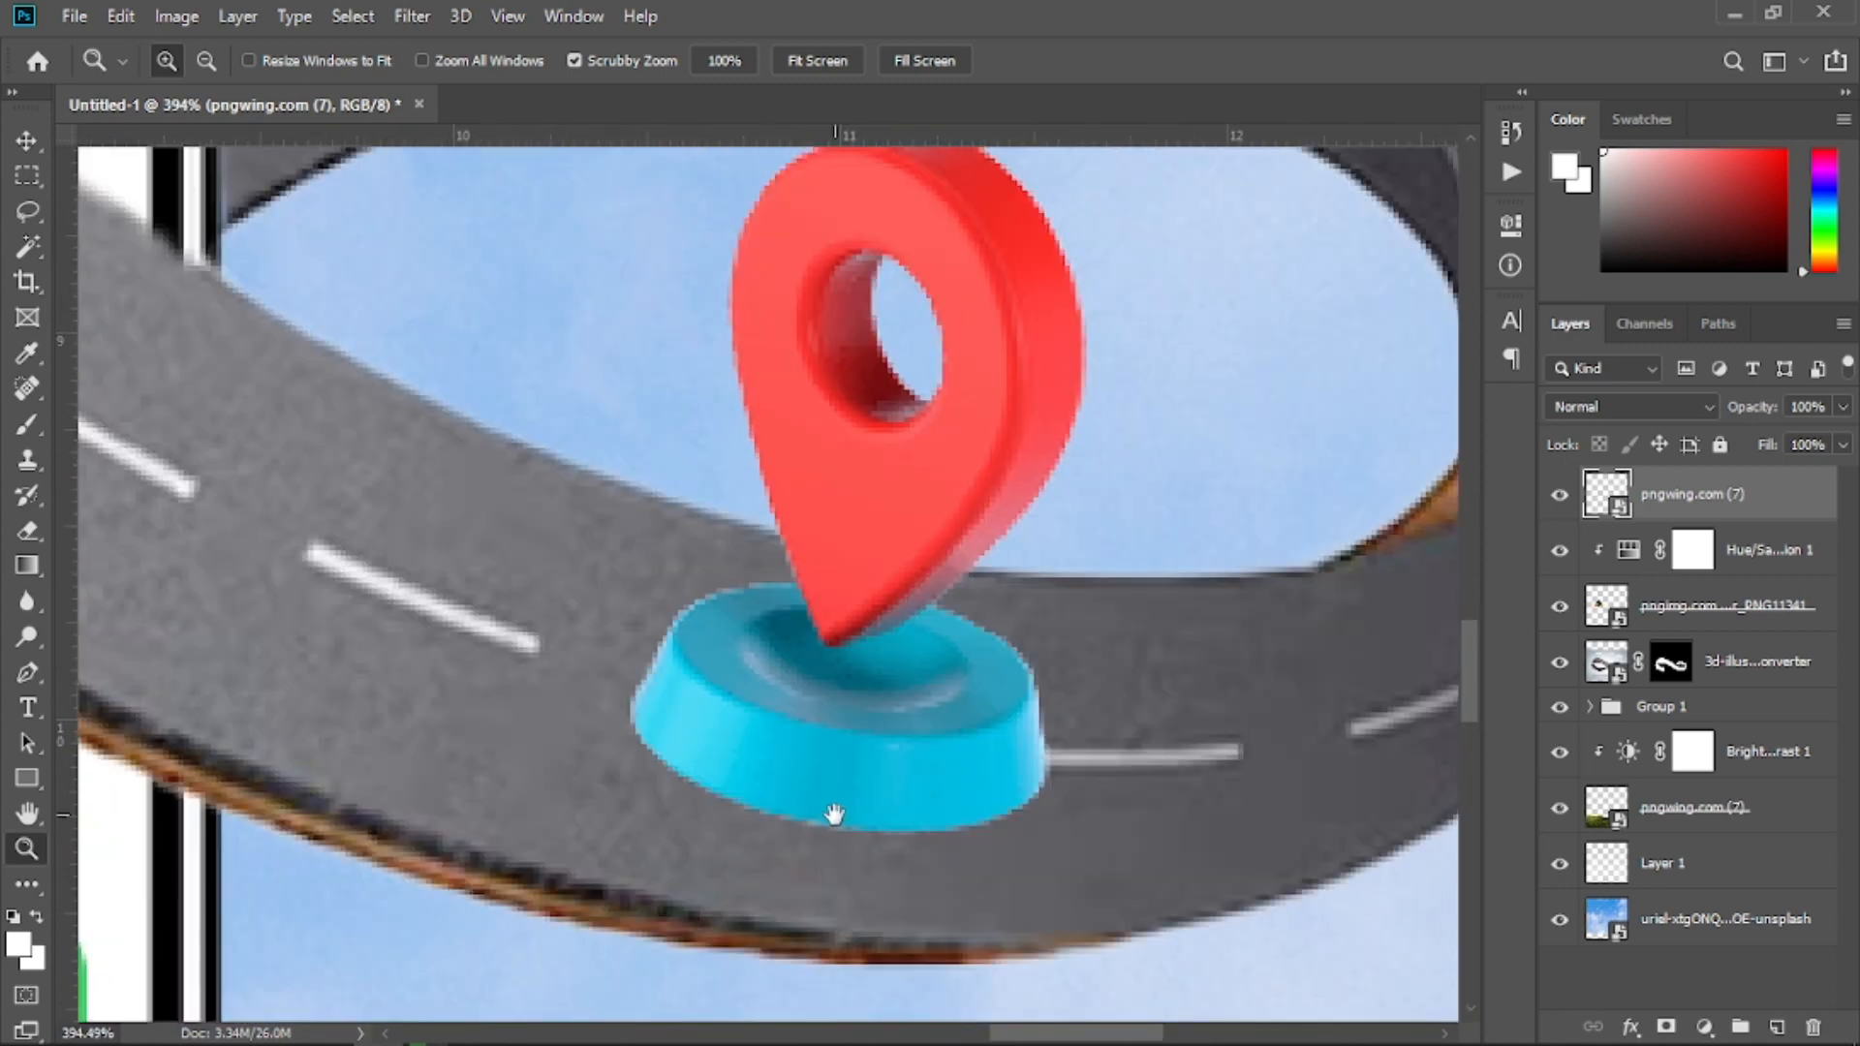
pyautogui.moveTo(974, 476); pyautogui.dragTo(984, 528)
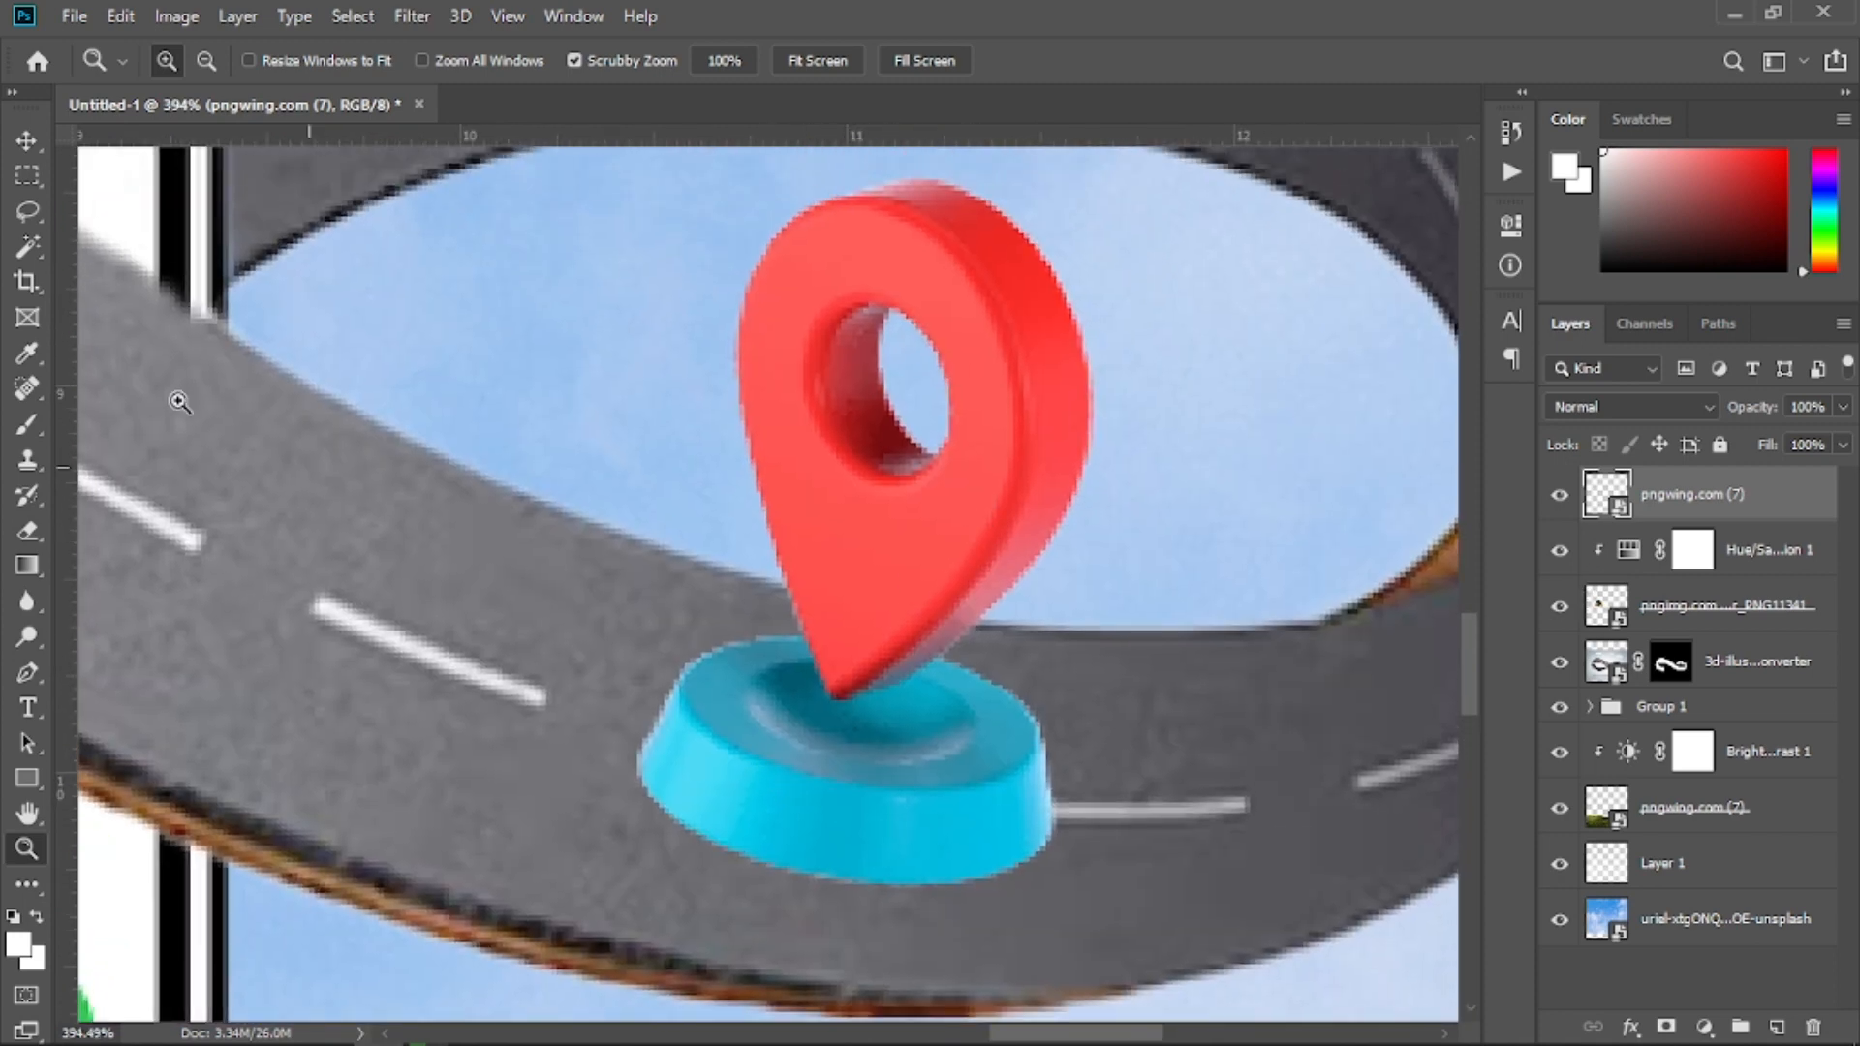
pyautogui.click(23, 142)
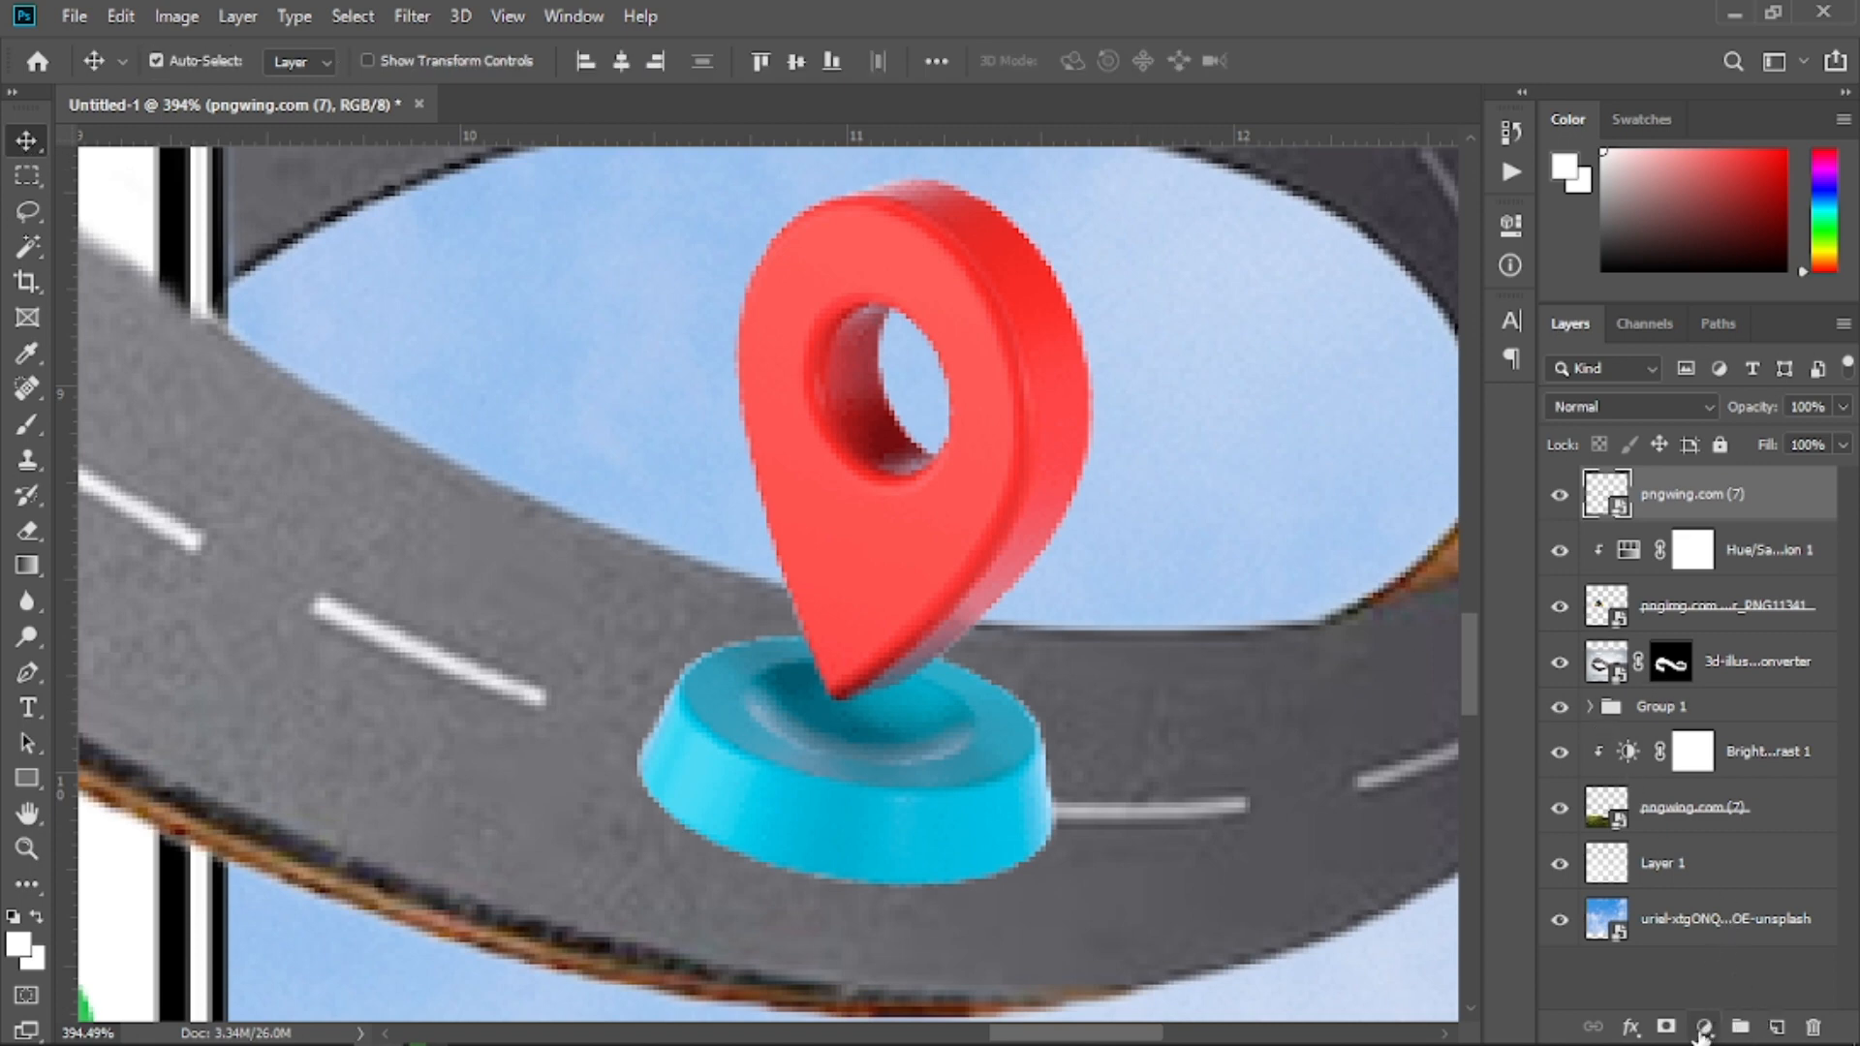
pyautogui.click(1704, 1027)
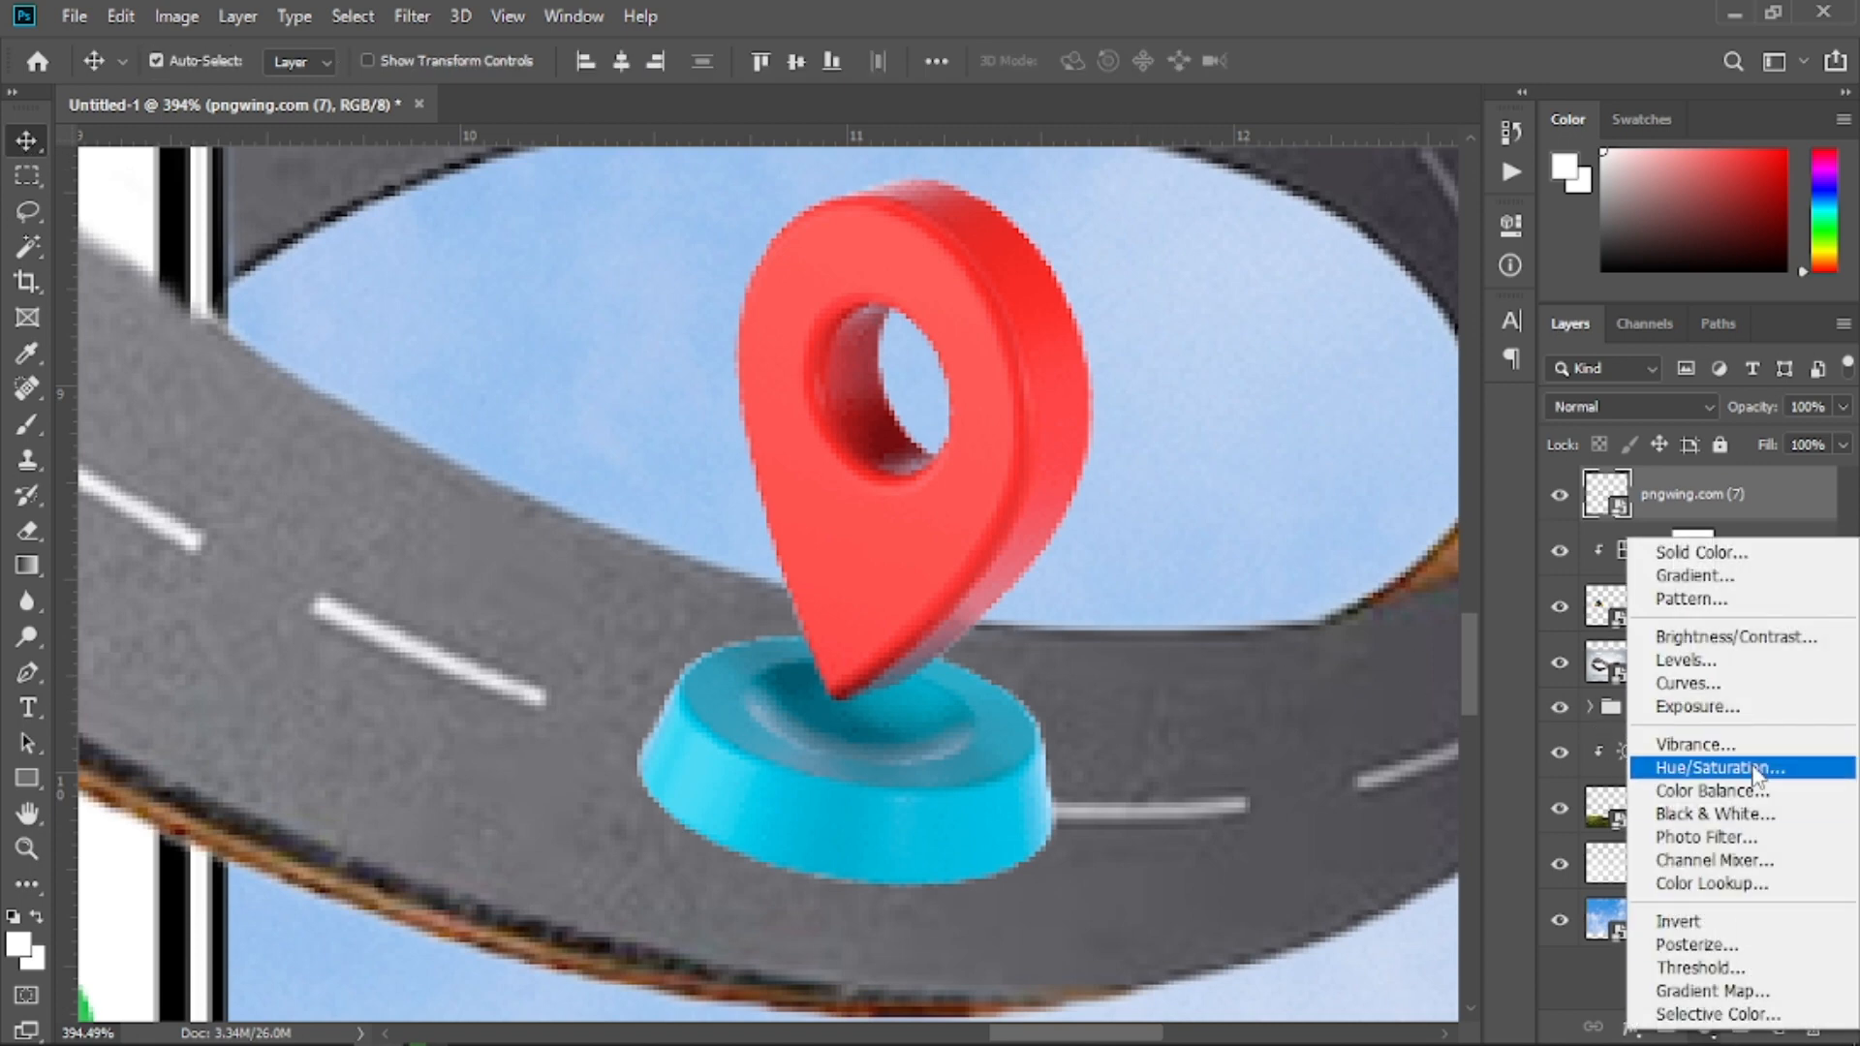
pyautogui.click(1720, 767)
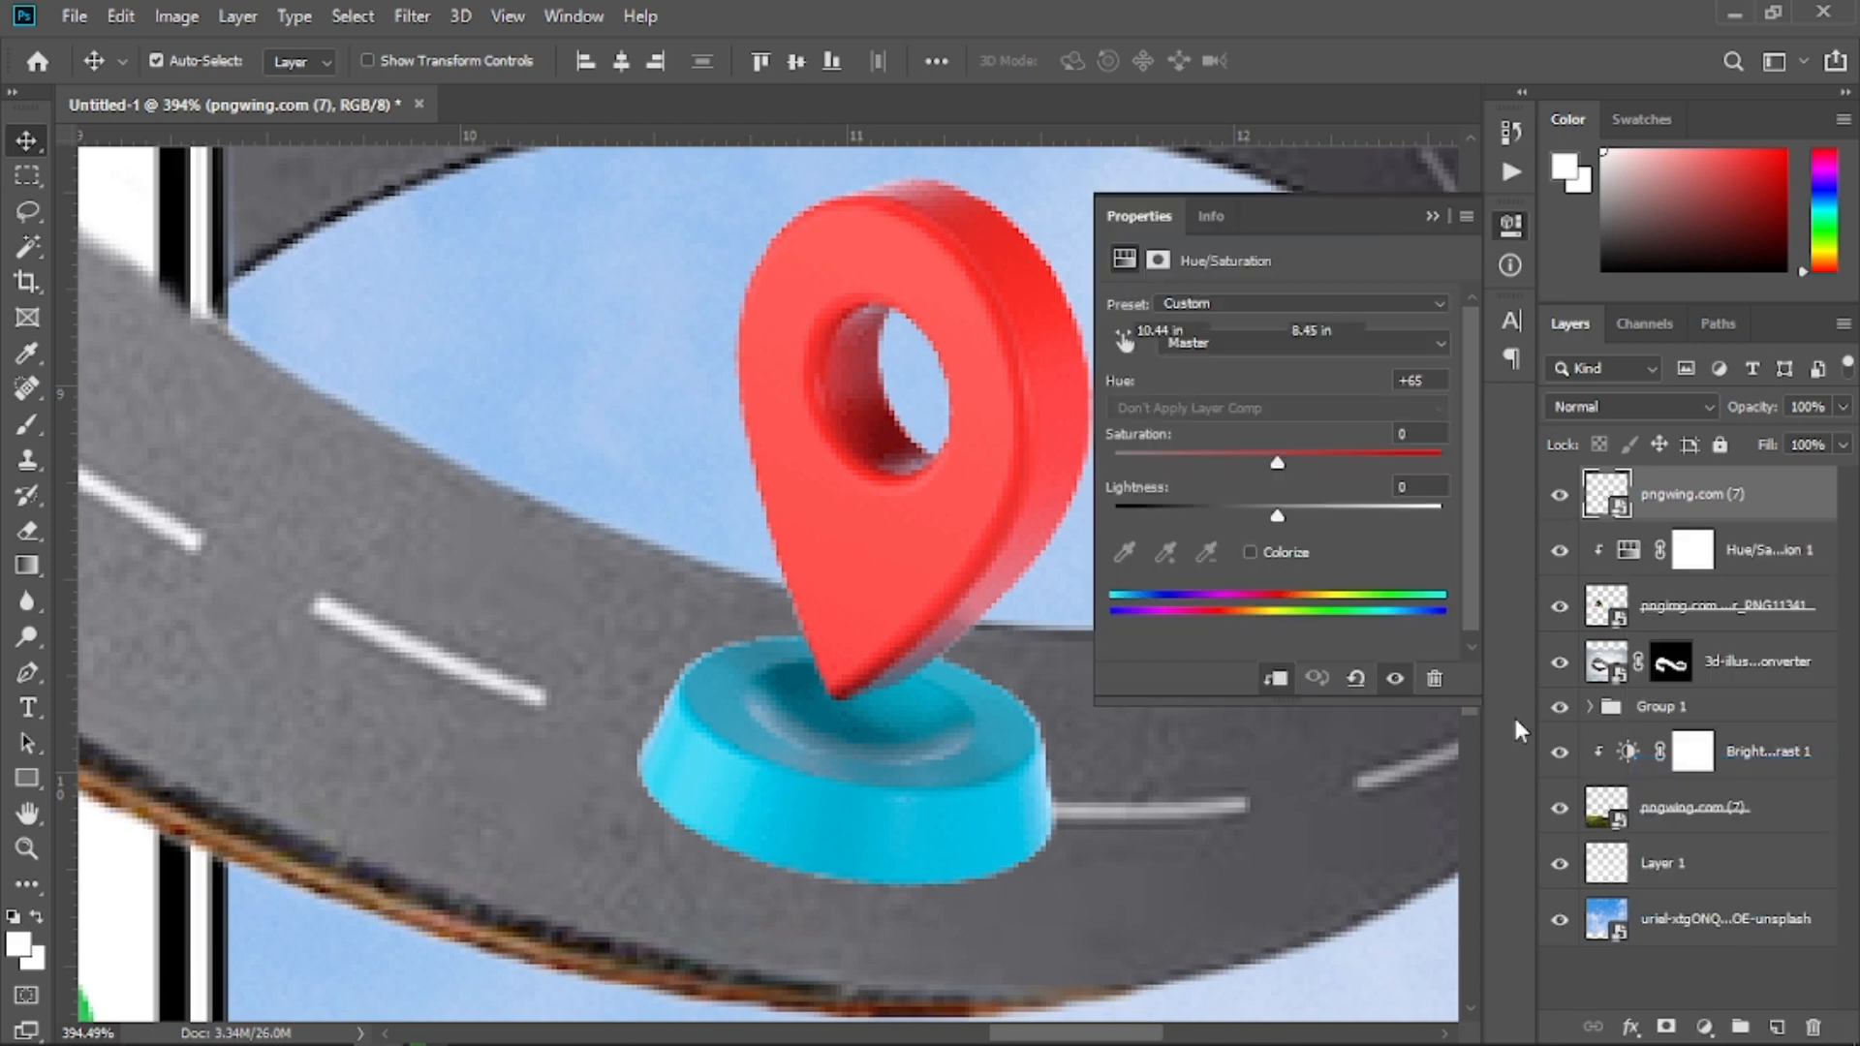
pyautogui.click(1275, 681)
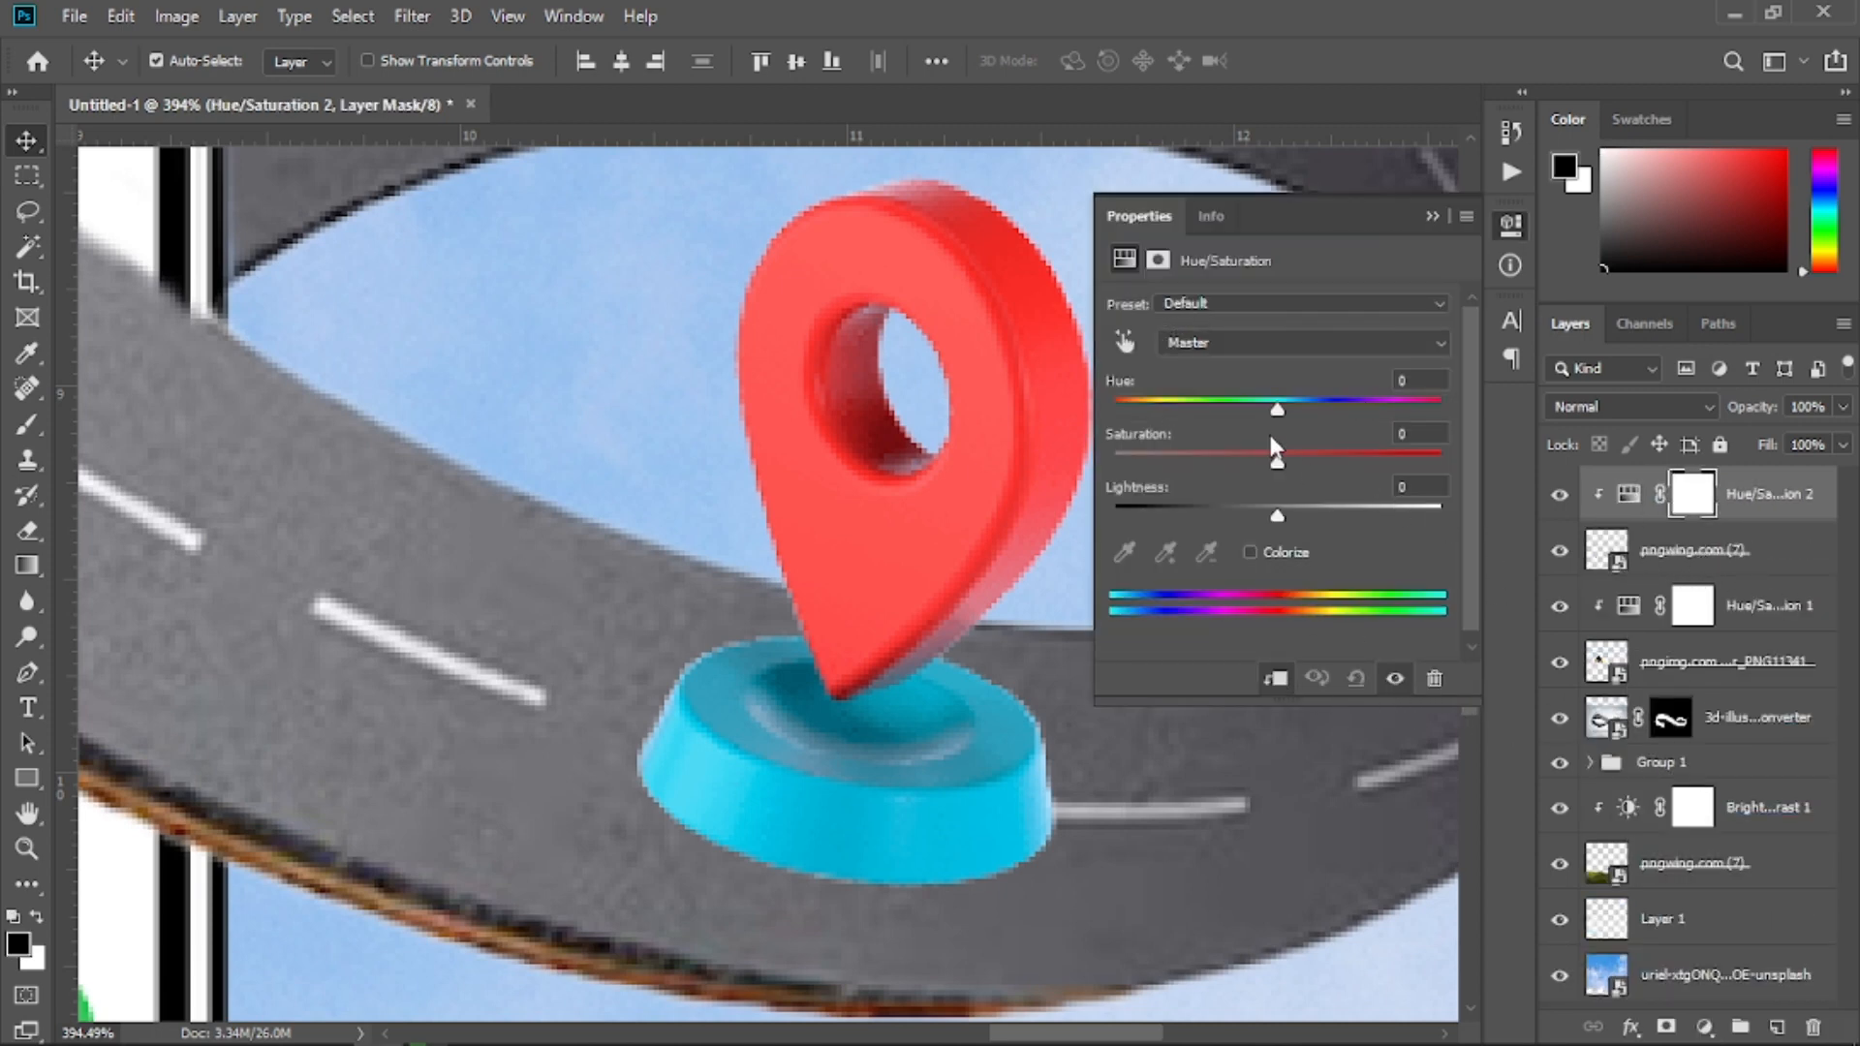
pyautogui.moveTo(1279, 410); pyautogui.dragTo(1183, 432)
pyautogui.click(1430, 215)
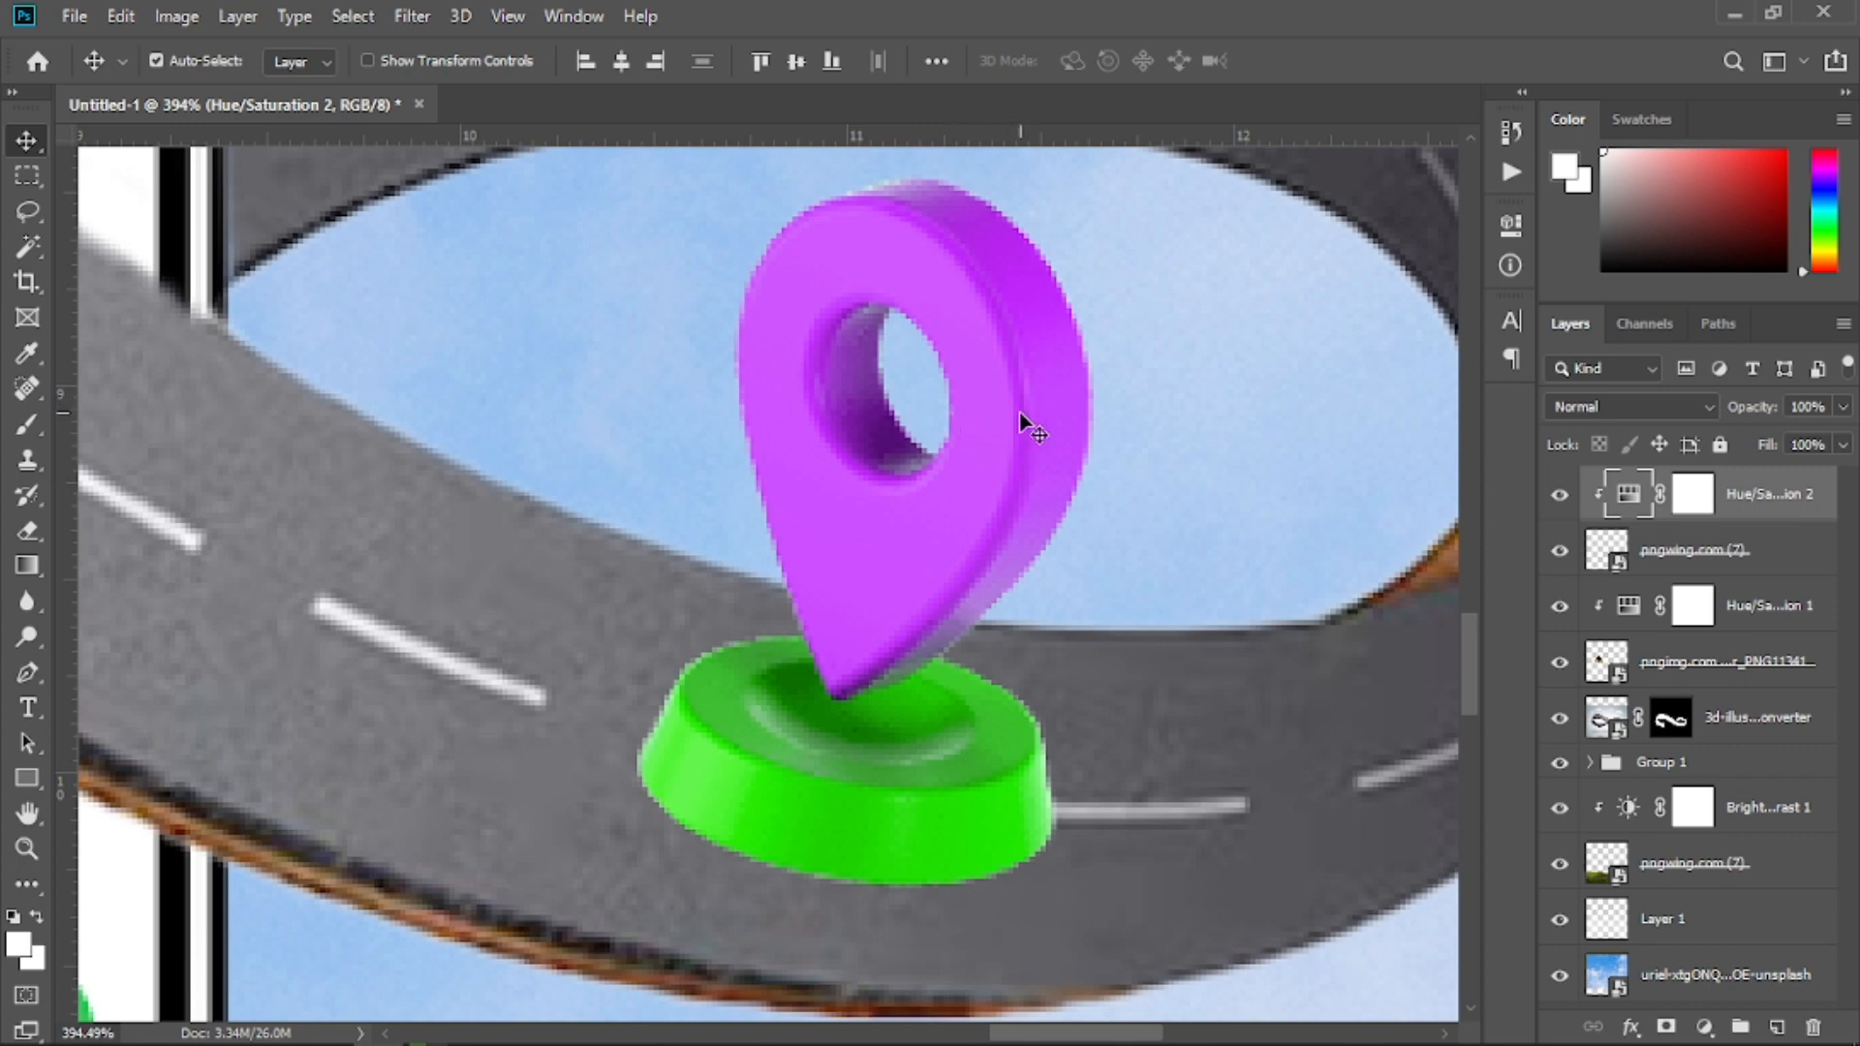
# Paint black on the pin's Hue/Saturation mask with a 100 px, 100% hardness brush to restore red in the pin's upper part
pyautogui.click(1695, 504)
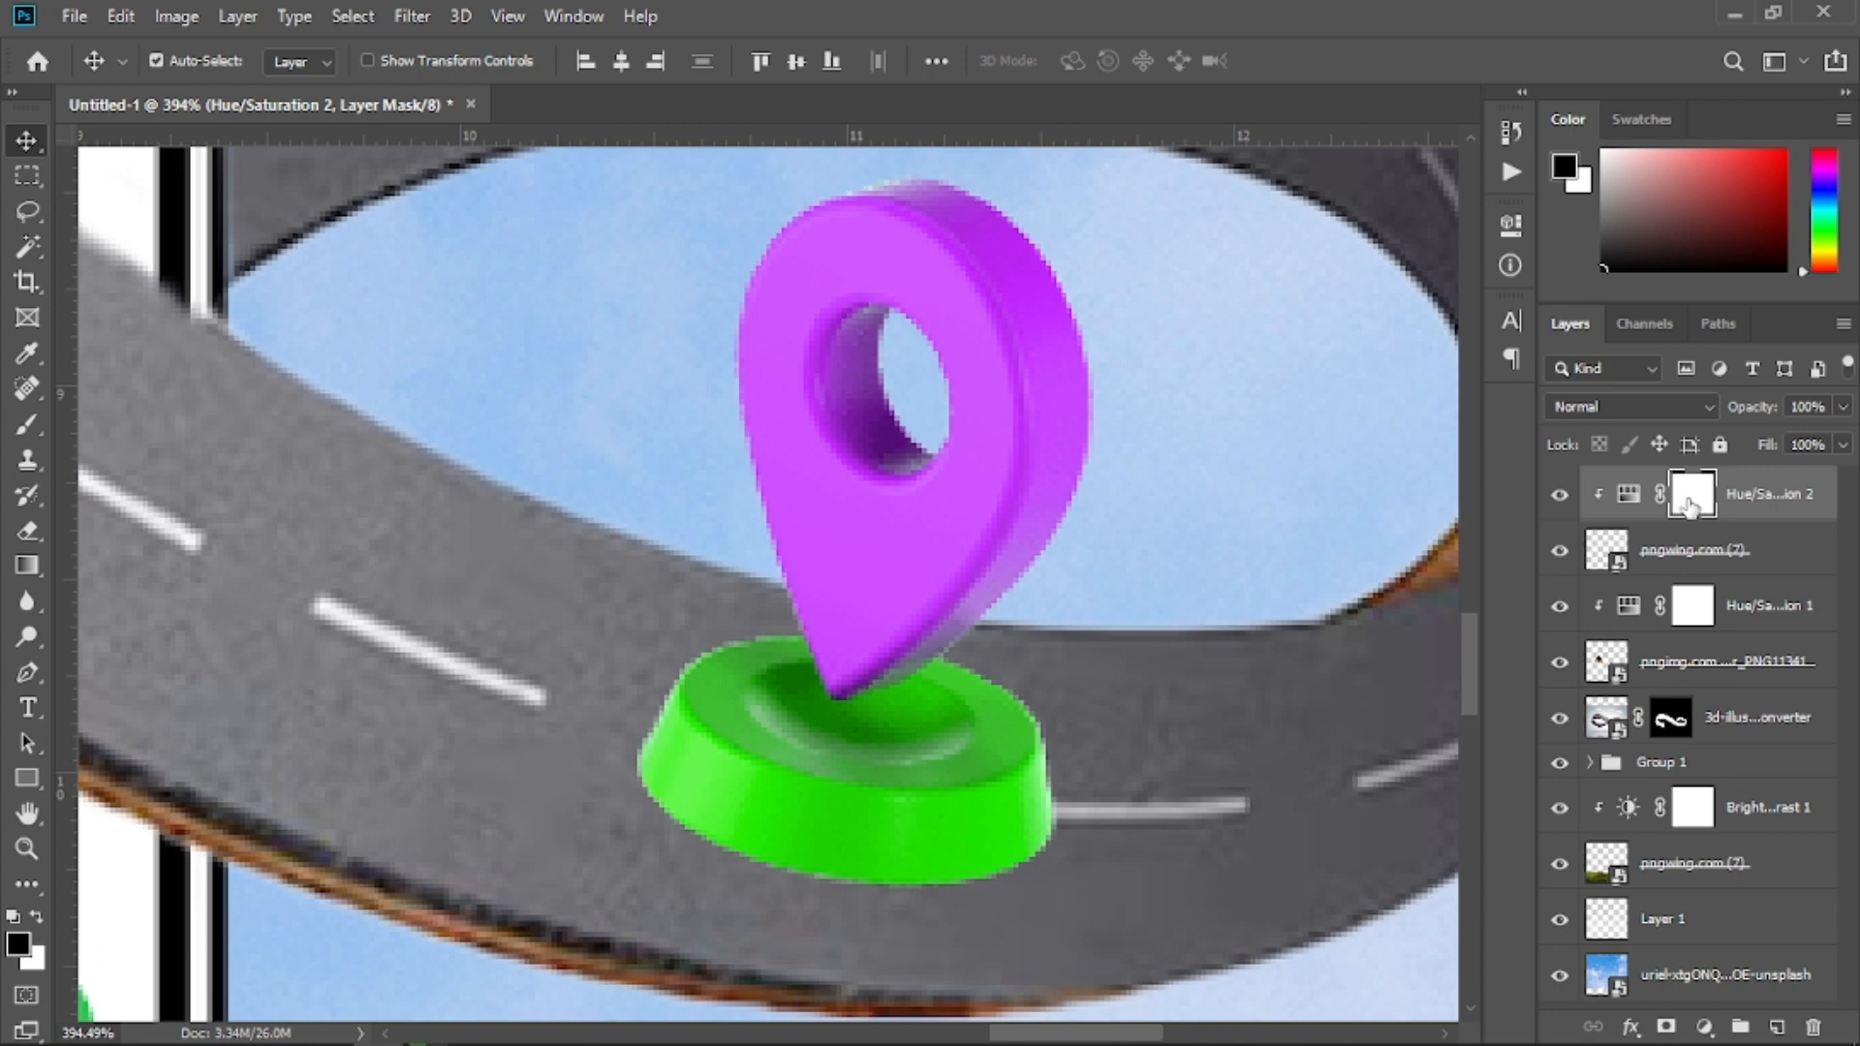
pyautogui.click(28, 426)
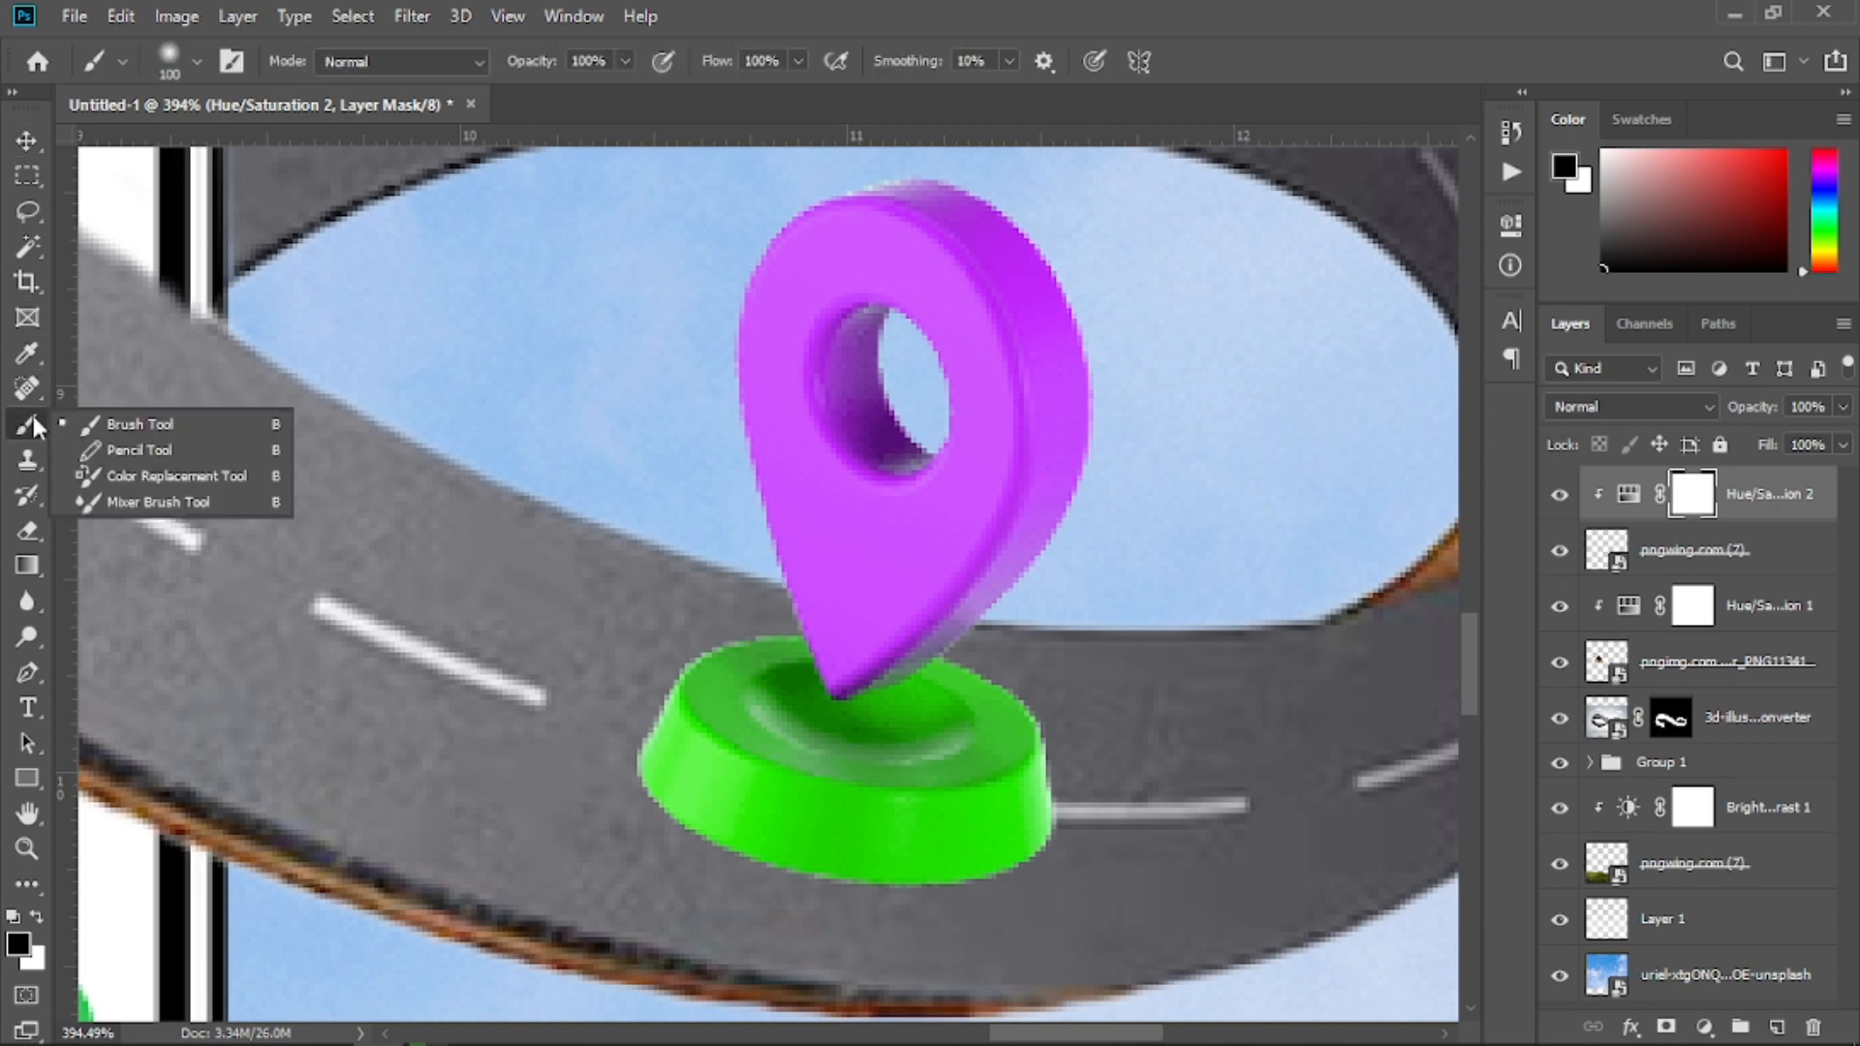
pyautogui.click(163, 433)
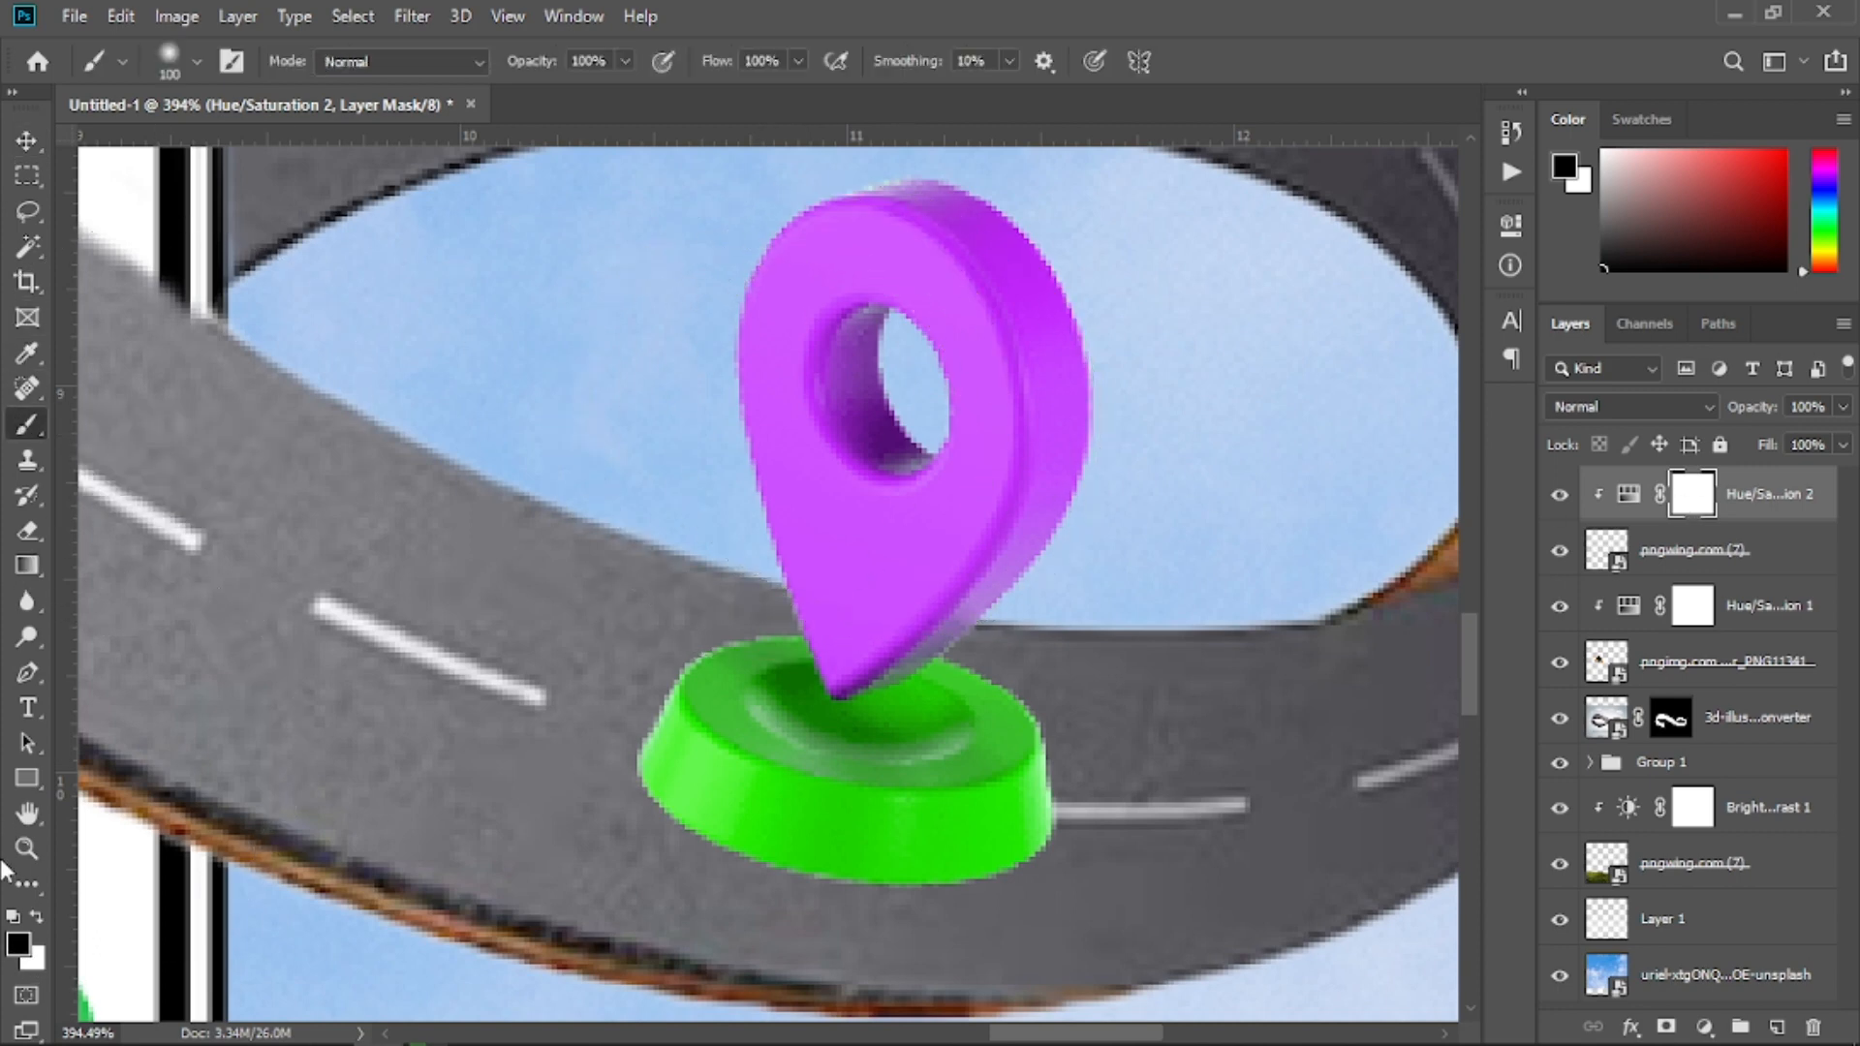
pyautogui.moveTo(852, 365)
pyautogui.mouseDown()
pyautogui.moveTo(944, 366)
pyautogui.moveTo(879, 325)
pyautogui.mouseUp()
pyautogui.rightClick(880, 326)
pyautogui.moveTo(1014, 454); pyautogui.dragTo(1228, 473)
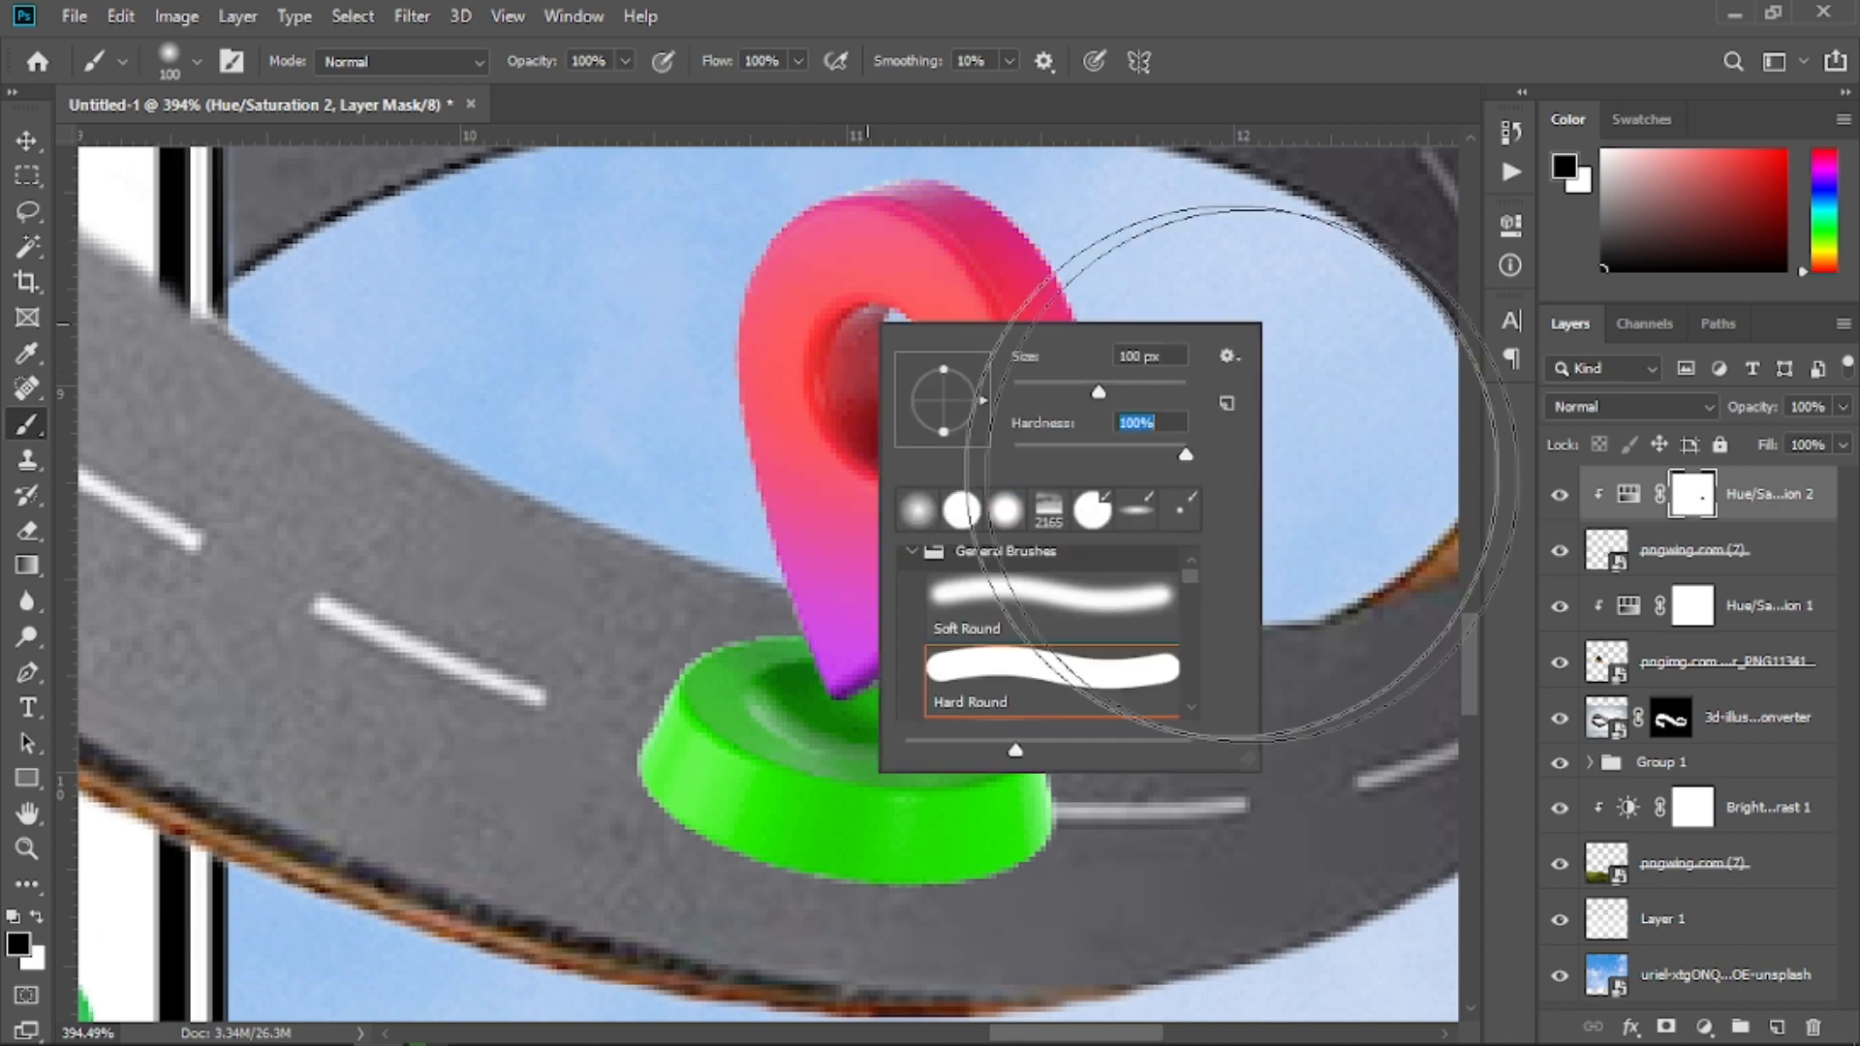
pyautogui.click(672, 360)
pyautogui.moveTo(681, 338)
pyautogui.mouseDown()
pyautogui.moveTo(996, 282)
pyautogui.moveTo(933, 311)
pyautogui.mouseUp()
# Restore red down to the pin's tip by painting black on the mask with the brush reduced to 30, 15 and 7 px
pyautogui.press('[')
pyautogui.press('[')
pyautogui.press('[')
pyautogui.press('[')
pyautogui.press('[')
pyautogui.press('[')
pyautogui.press('[')
pyautogui.press('[')
pyautogui.press('[')
pyautogui.press('[')
pyautogui.press('[')
pyautogui.press('[')
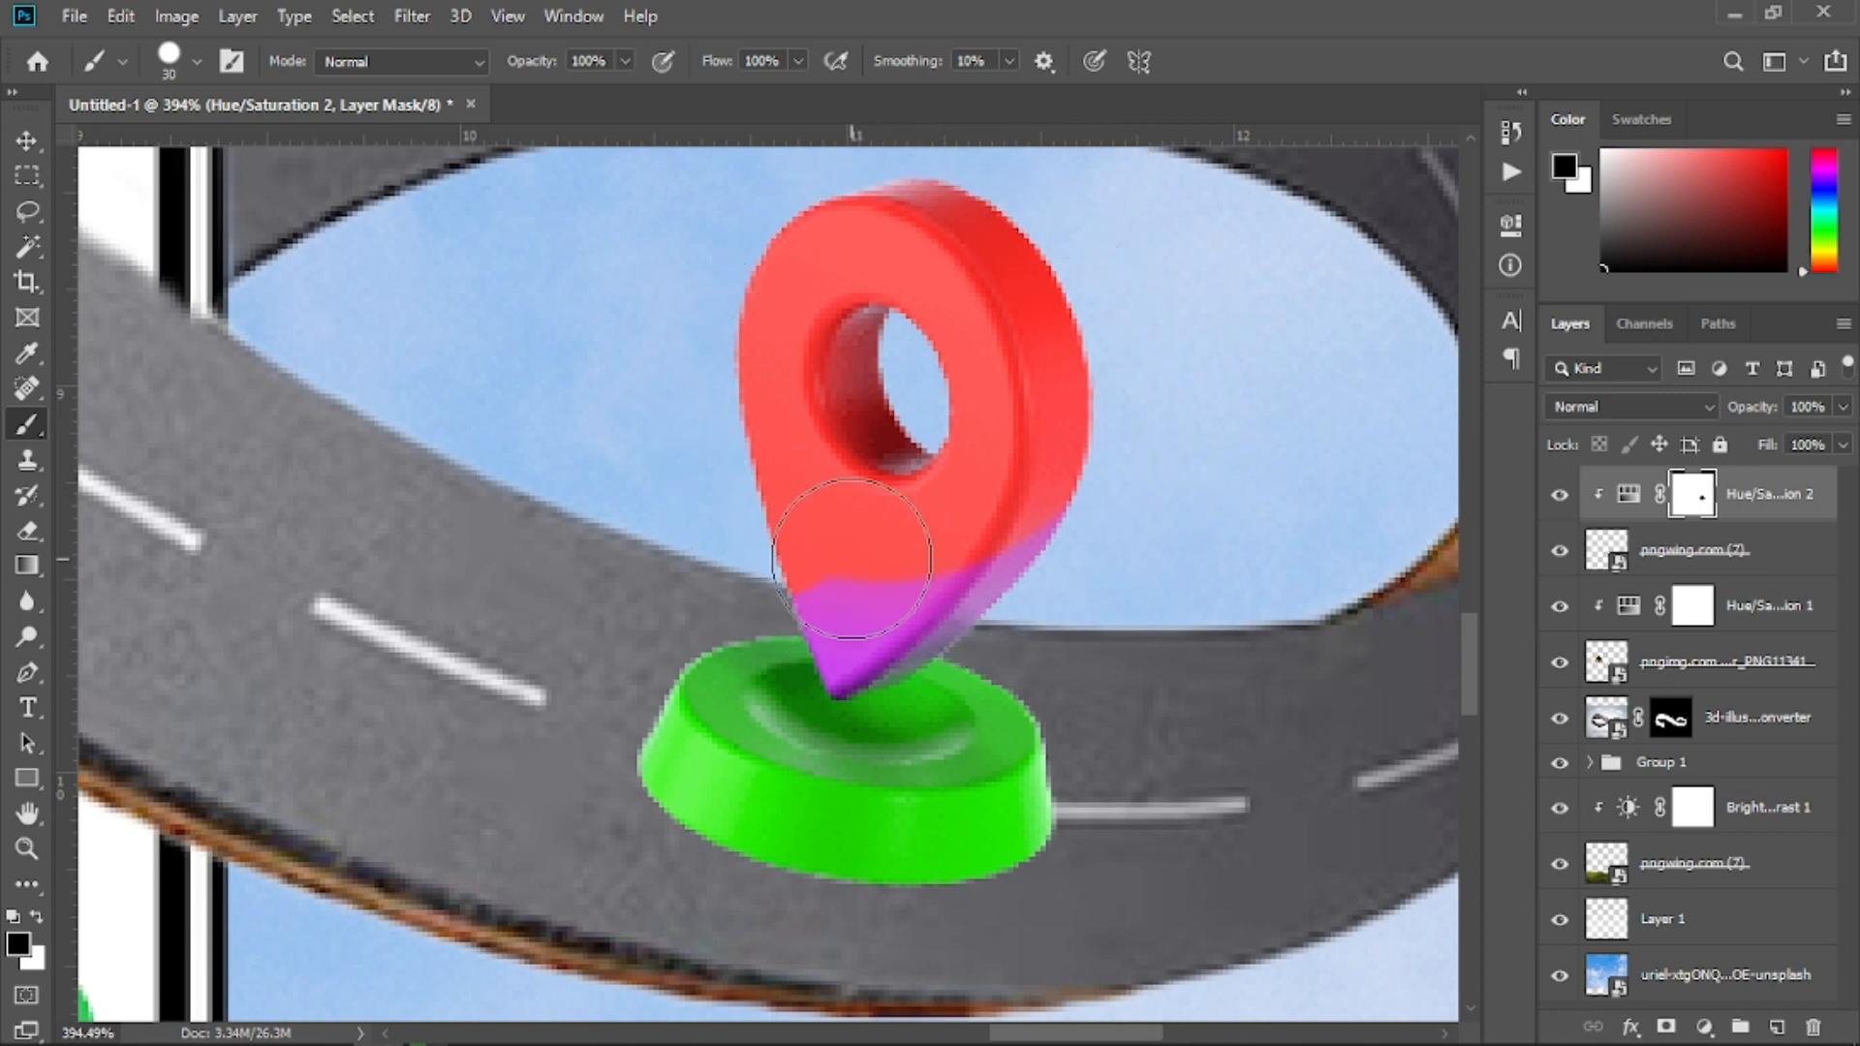
pyautogui.moveTo(840, 599)
pyautogui.mouseDown()
pyautogui.moveTo(861, 669)
pyautogui.moveTo(850, 644)
pyautogui.mouseUp()
pyautogui.moveTo(932, 564)
pyautogui.mouseDown()
pyautogui.moveTo(889, 621)
pyautogui.moveTo(1001, 523)
pyautogui.mouseUp()
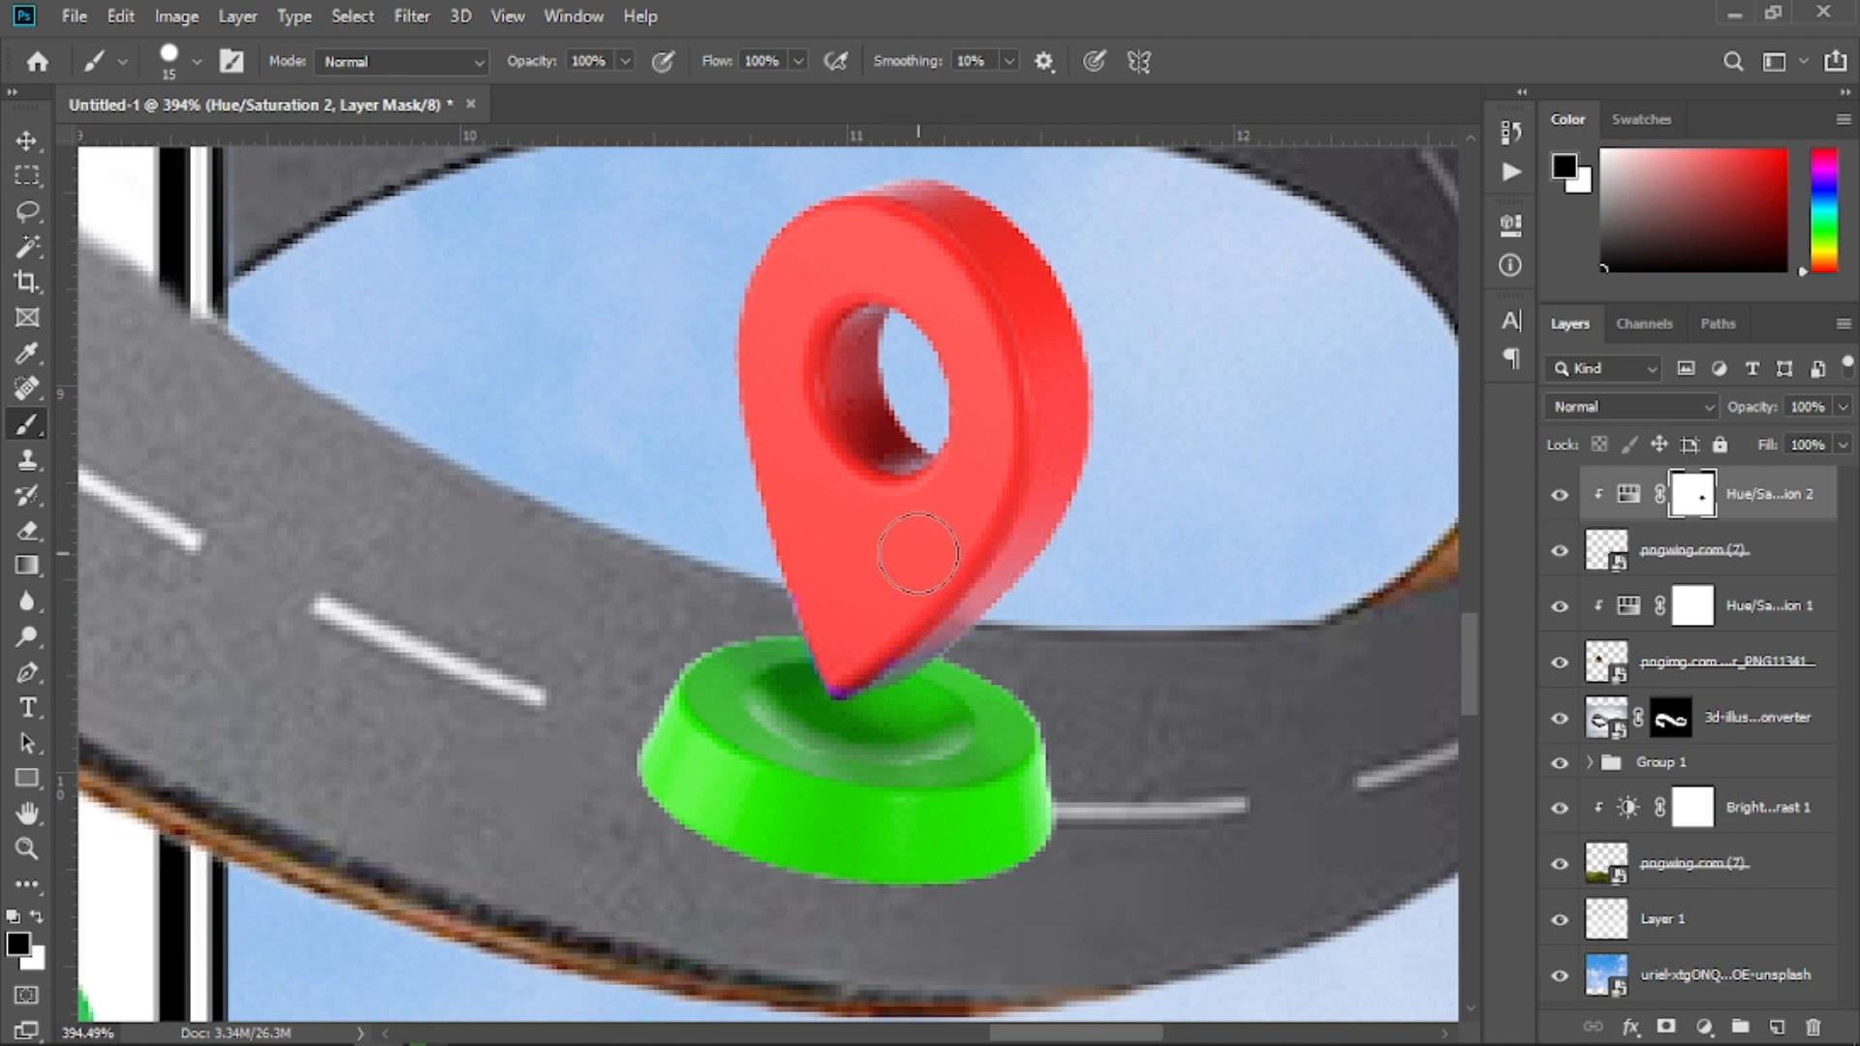
pyautogui.press('[')
pyautogui.press('[')
pyautogui.press('[')
pyautogui.press('[')
pyautogui.moveTo(891, 664)
pyautogui.mouseDown()
pyautogui.moveTo(835, 679)
pyautogui.moveTo(834, 659)
pyautogui.mouseUp()
# Create a new empty layer directly beneath the location pin layer, above the scooter's Hue/Saturation adjustment
pyautogui.scroll(-6, 914, 623)
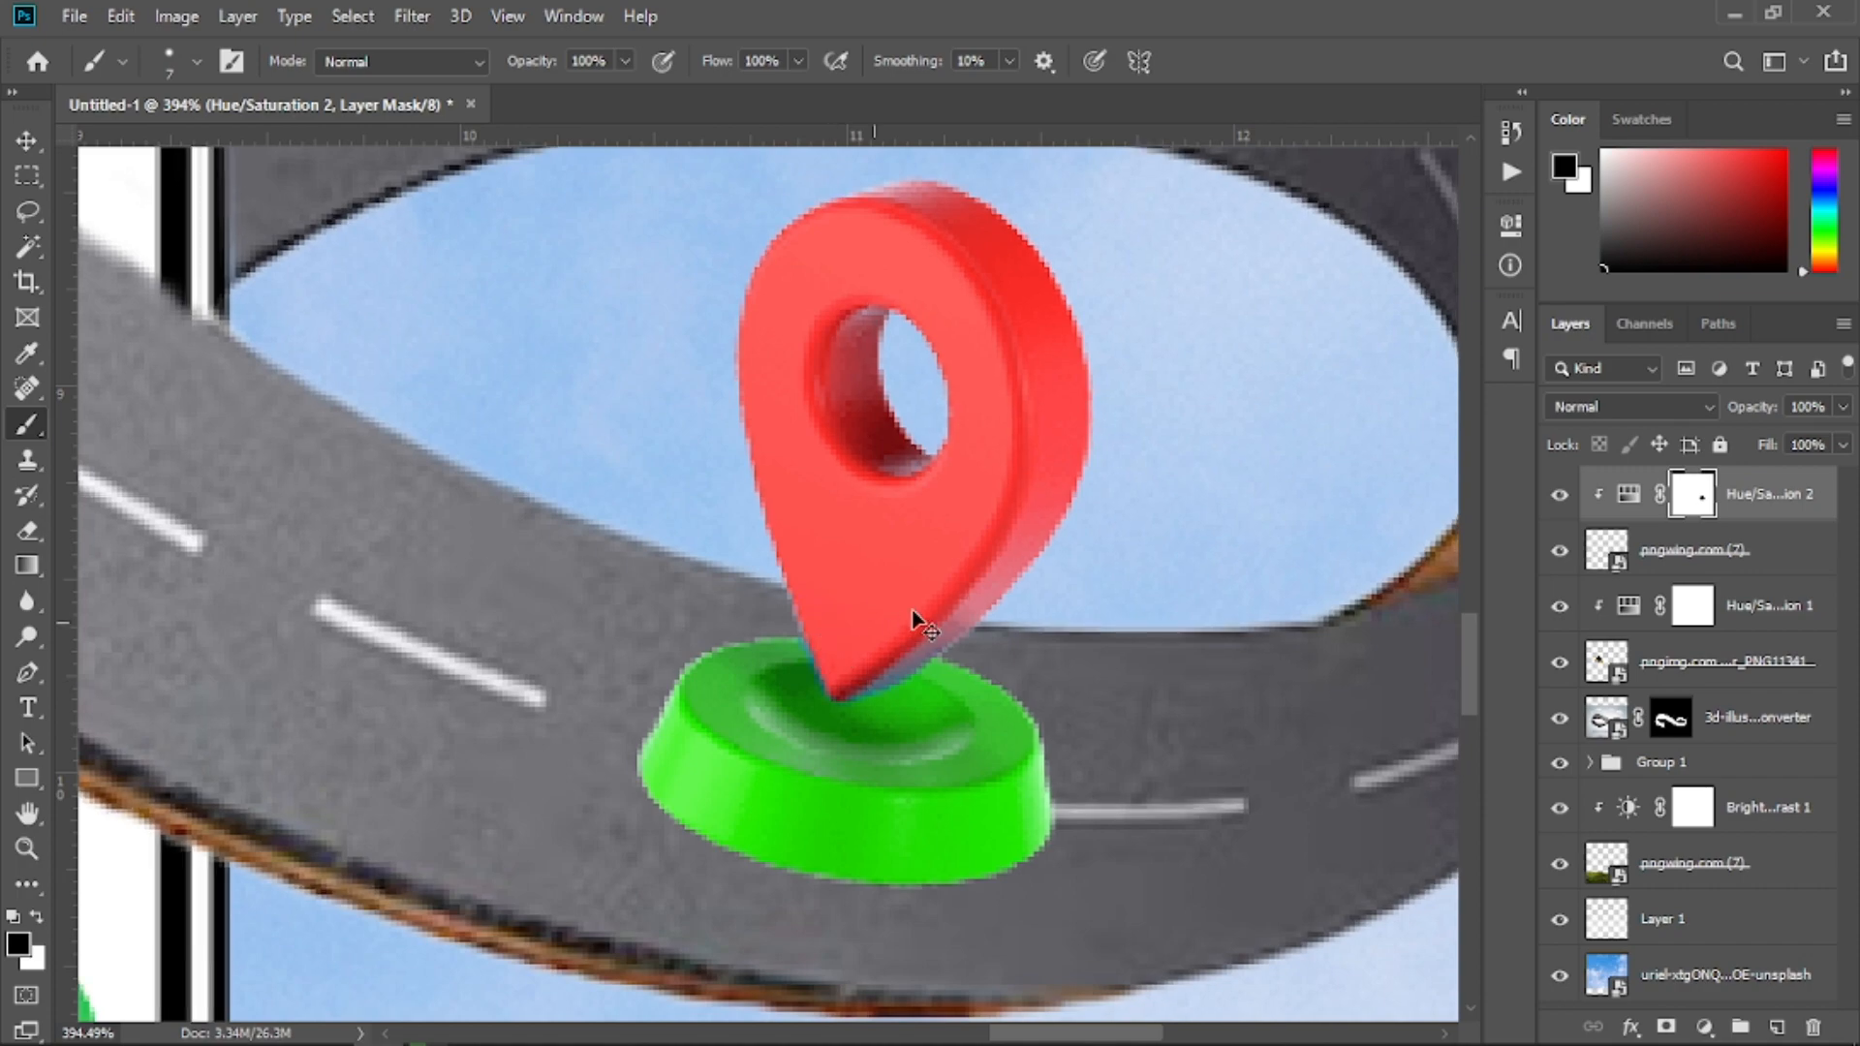
pyautogui.scroll(-1, 913, 560)
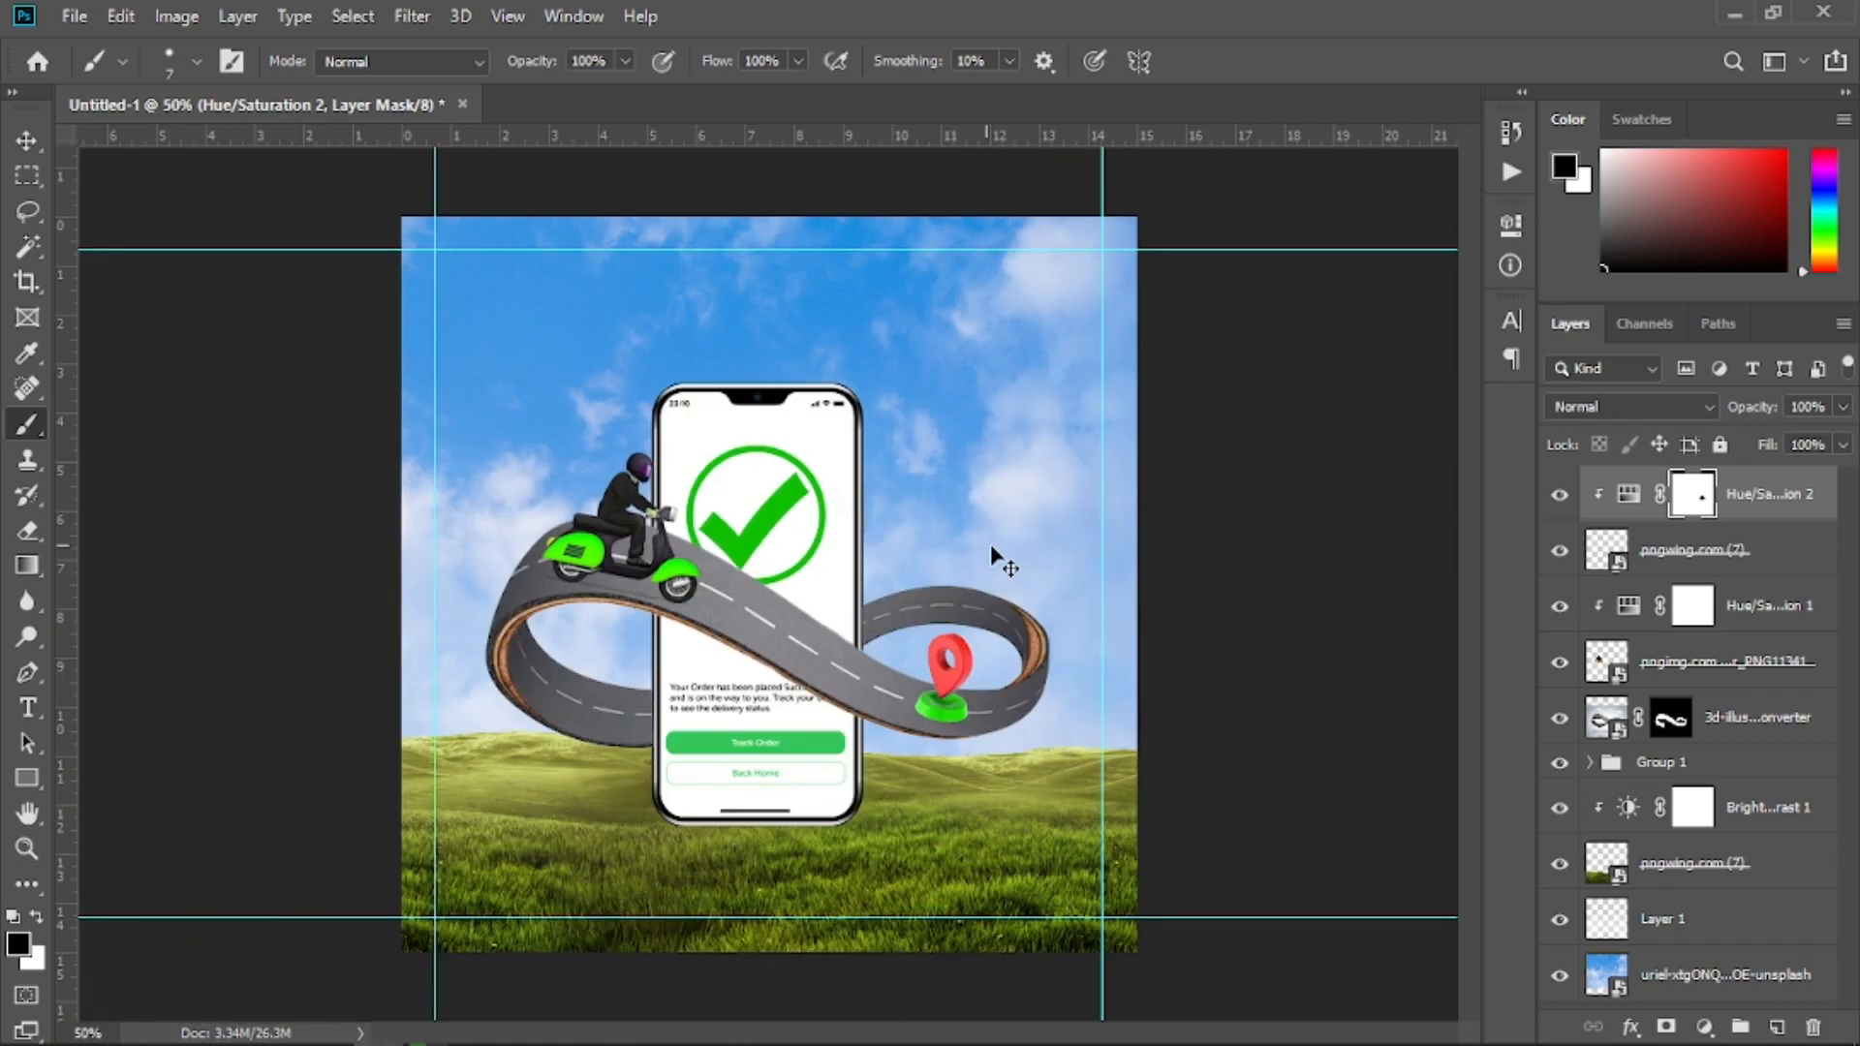
pyautogui.hotkey('ctrl', '+')
pyautogui.hotkey('ctrl', '+')
pyautogui.hotkey('ctrl', '+')
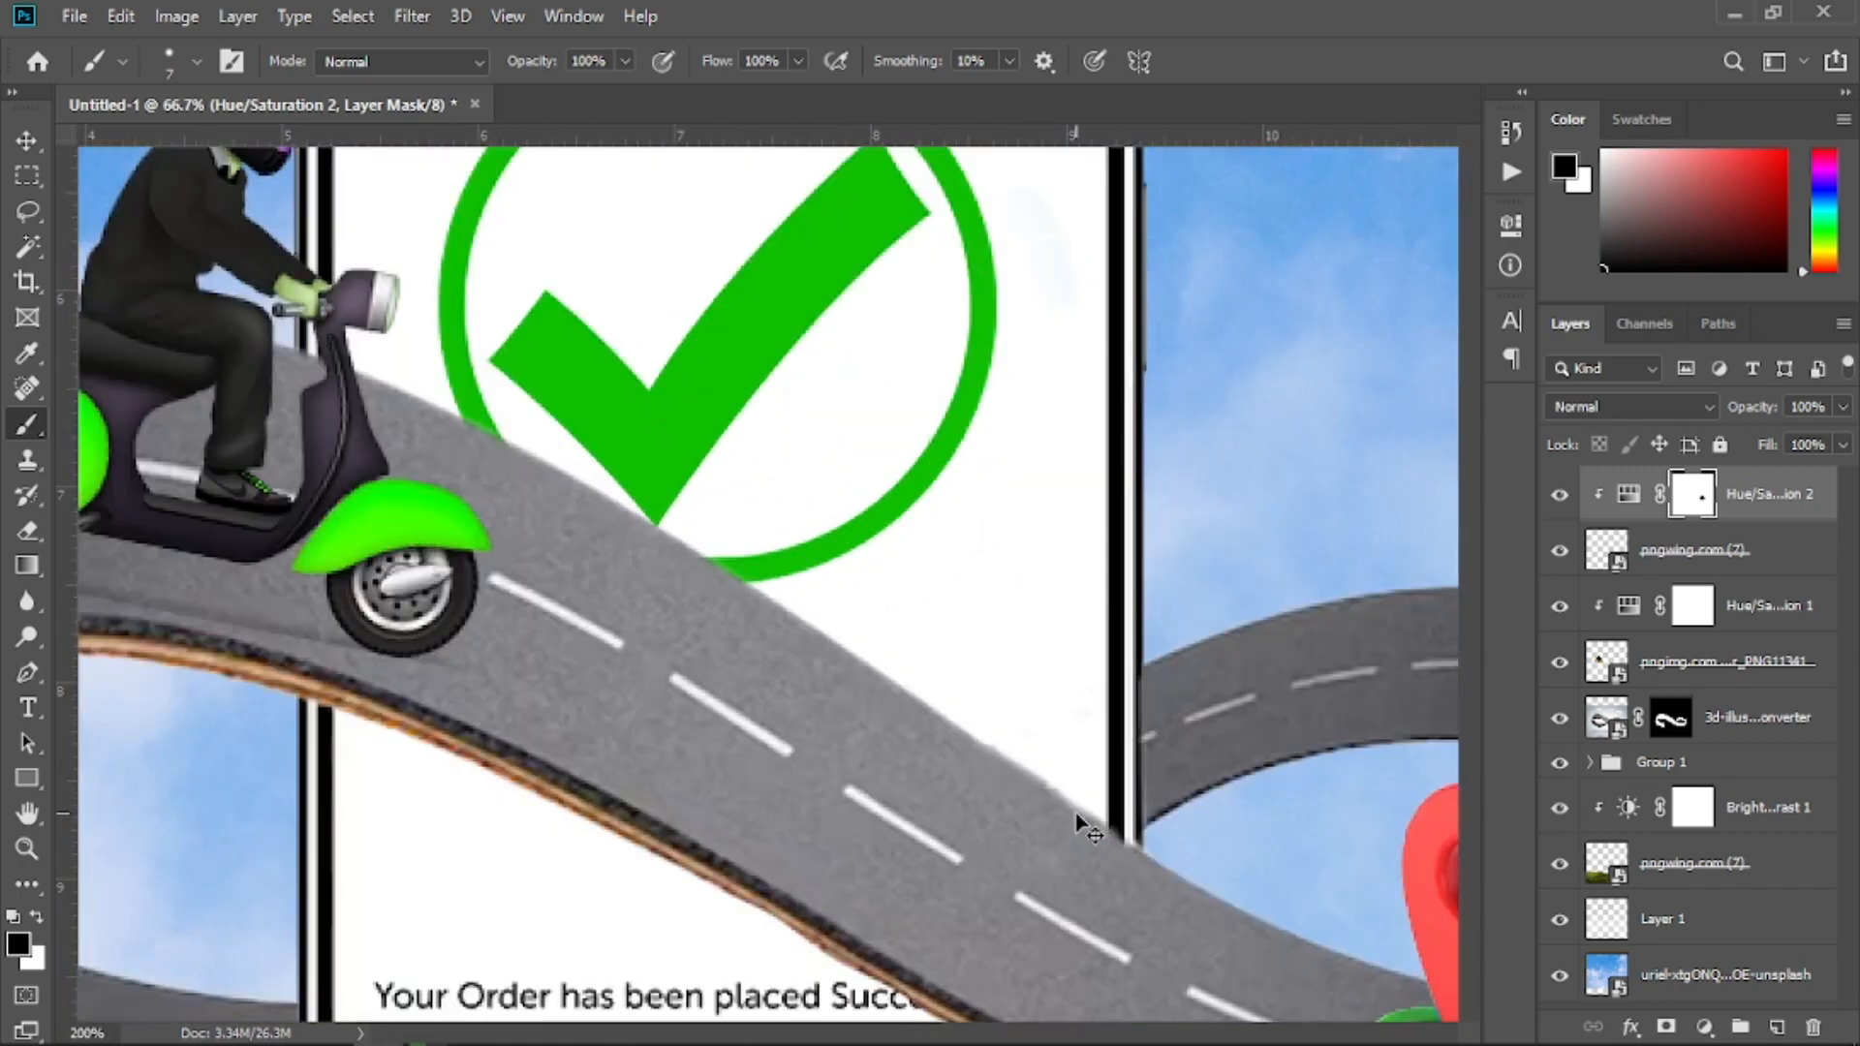
pyautogui.moveTo(1075, 814); pyautogui.dragTo(678, 395)
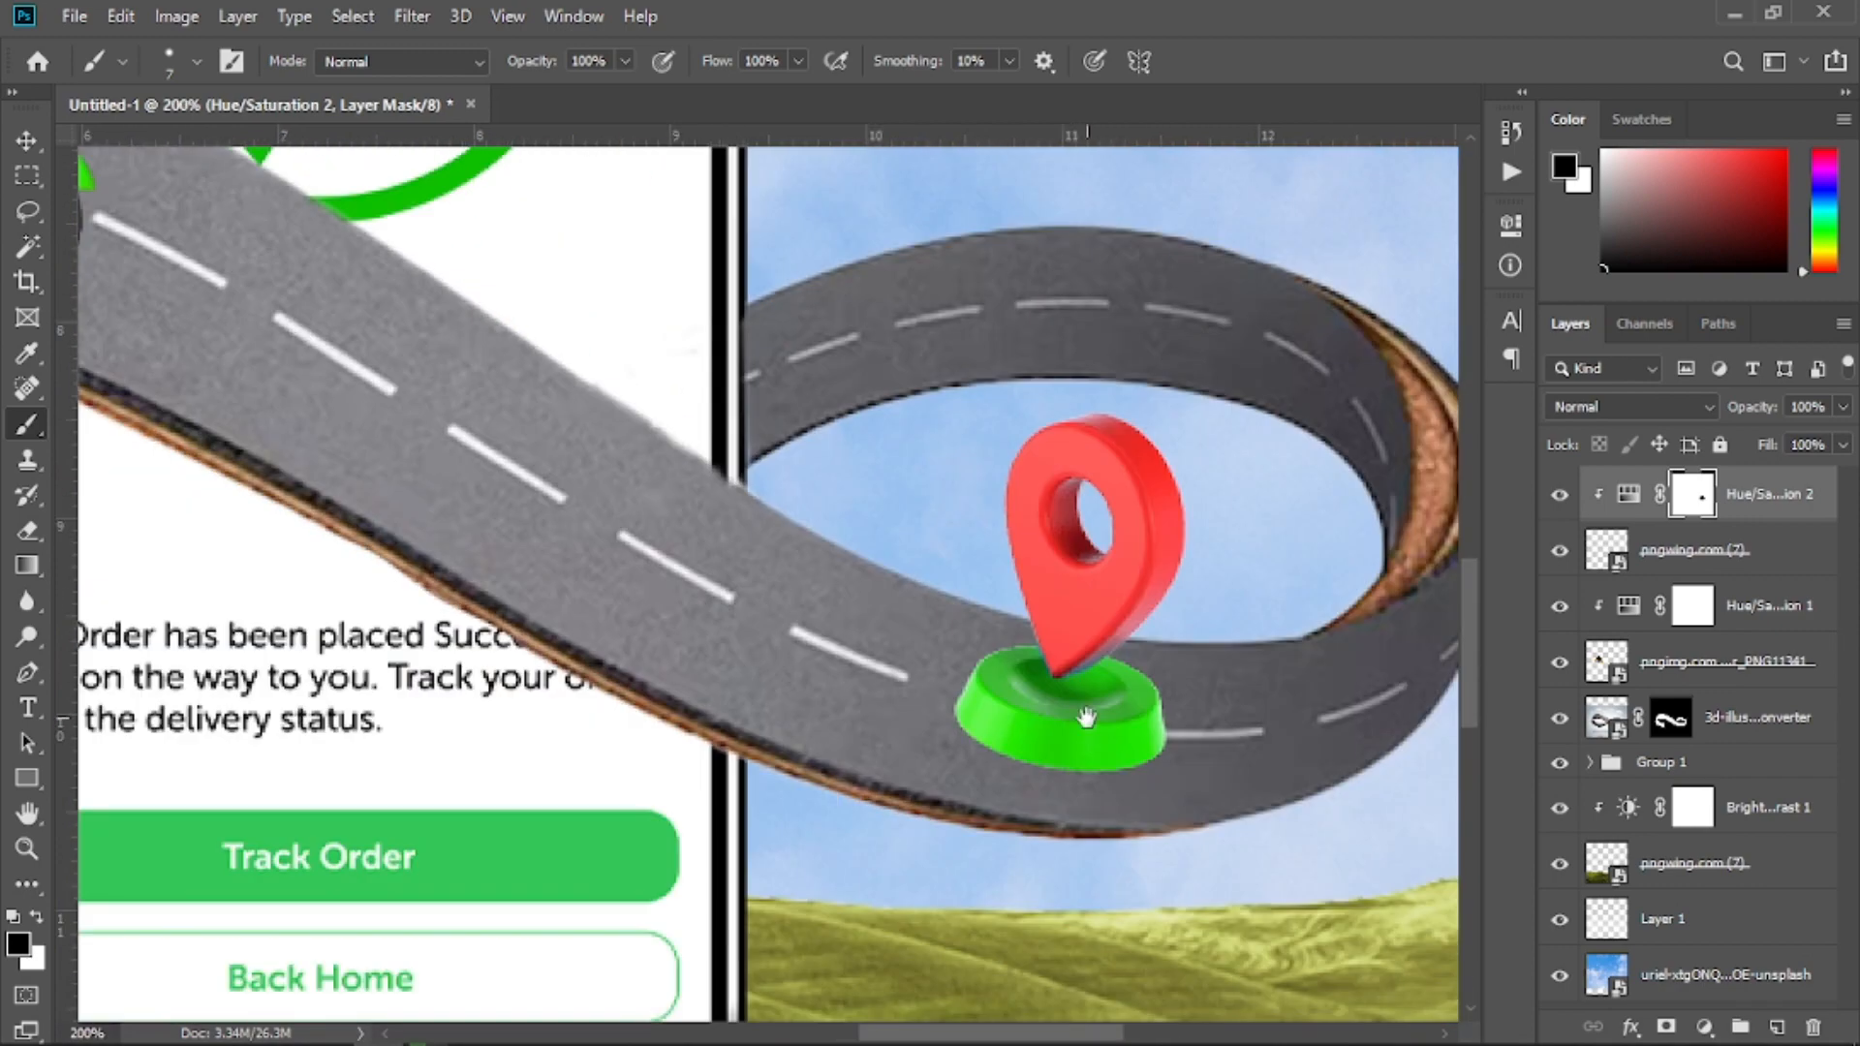
pyautogui.moveTo(1087, 717); pyautogui.dragTo(962, 714)
pyautogui.click(26, 143)
pyautogui.press('z')
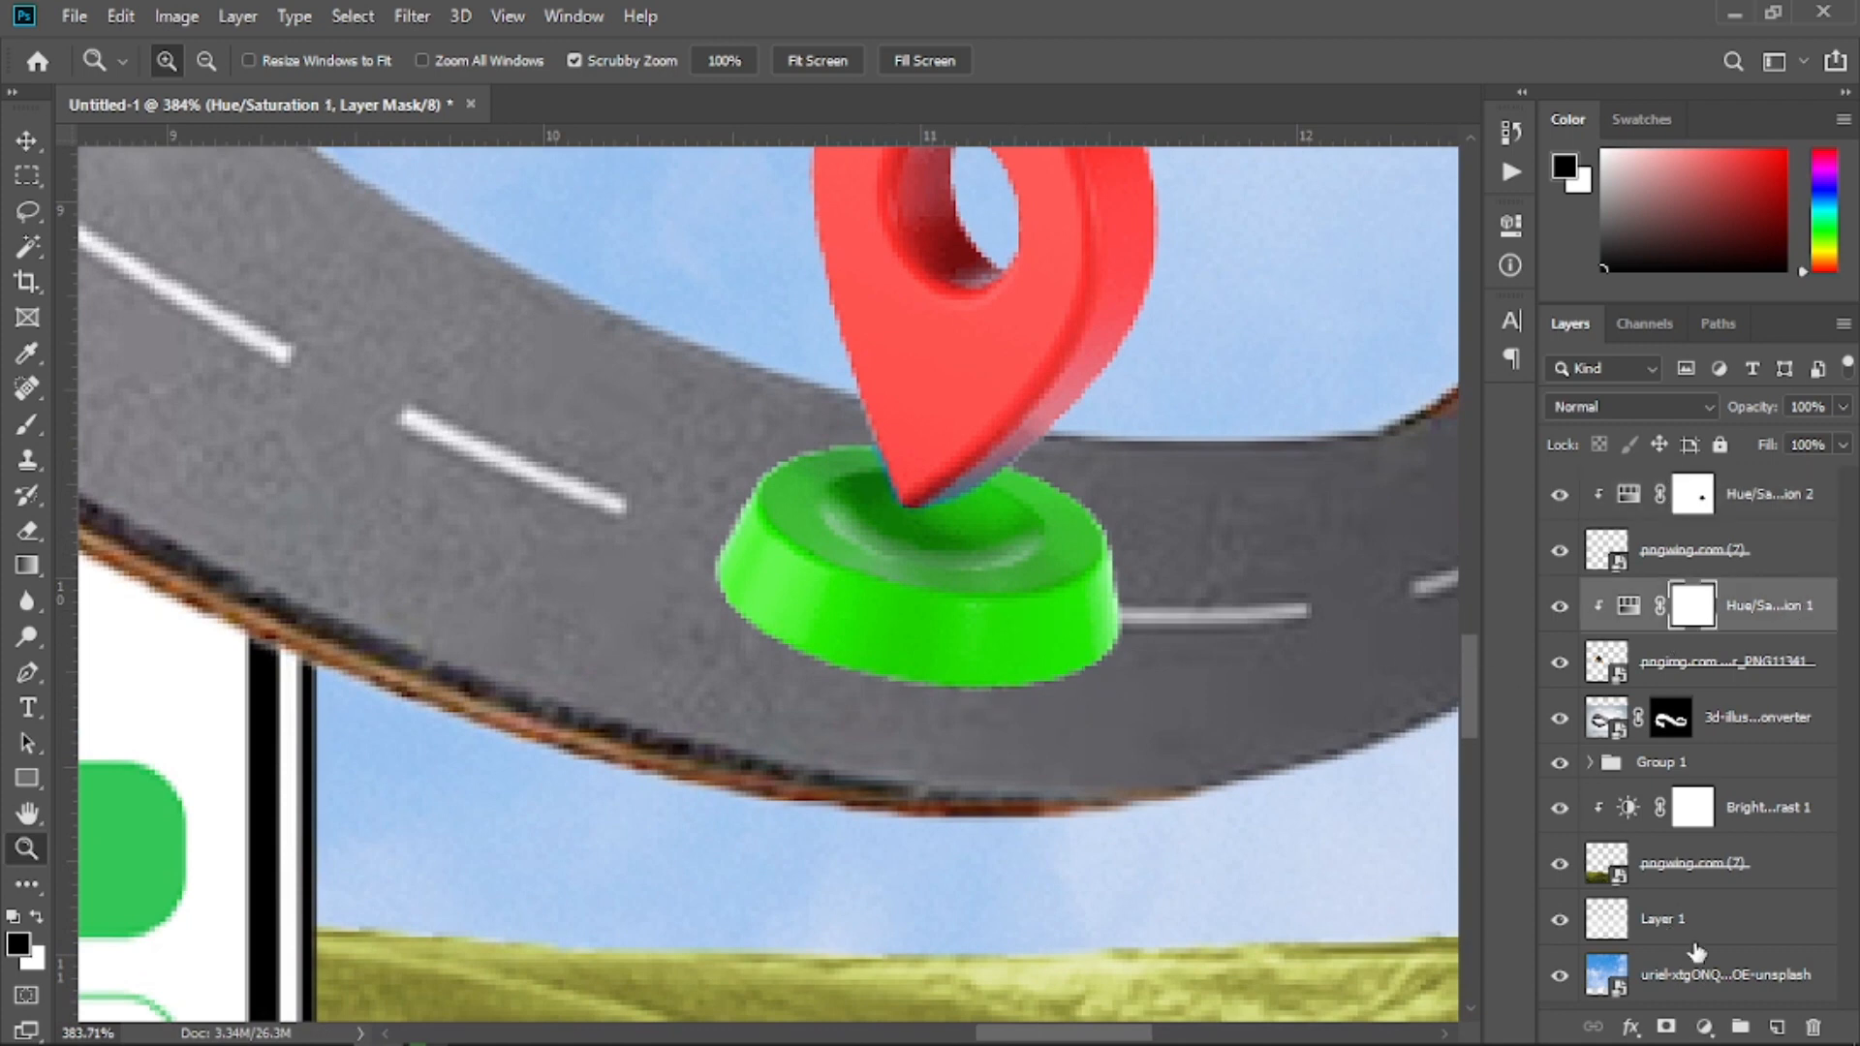
pyautogui.click(1774, 1023)
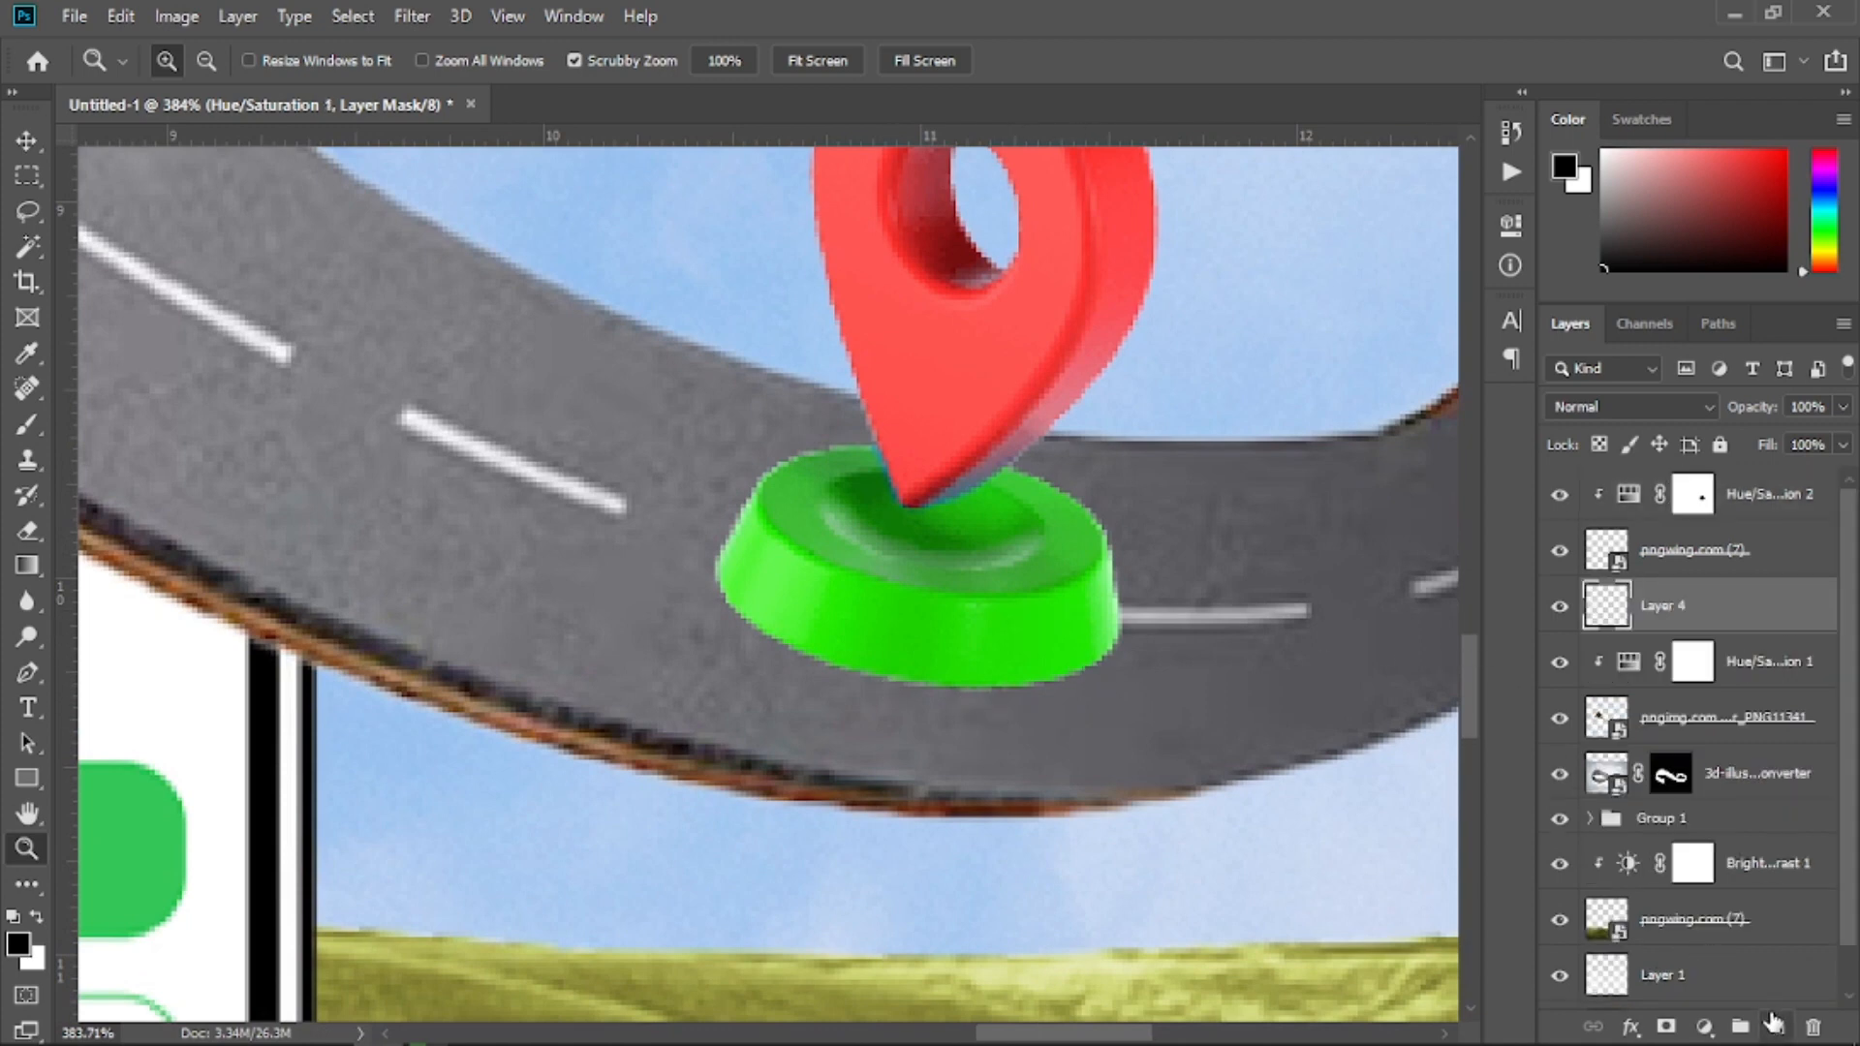
# Set the brush to 61 px with 0% hardness and flatten its tip into a thin horizontal ellipse
pyautogui.click(27, 428)
pyautogui.click(170, 413)
pyautogui.rightClick(515, 395)
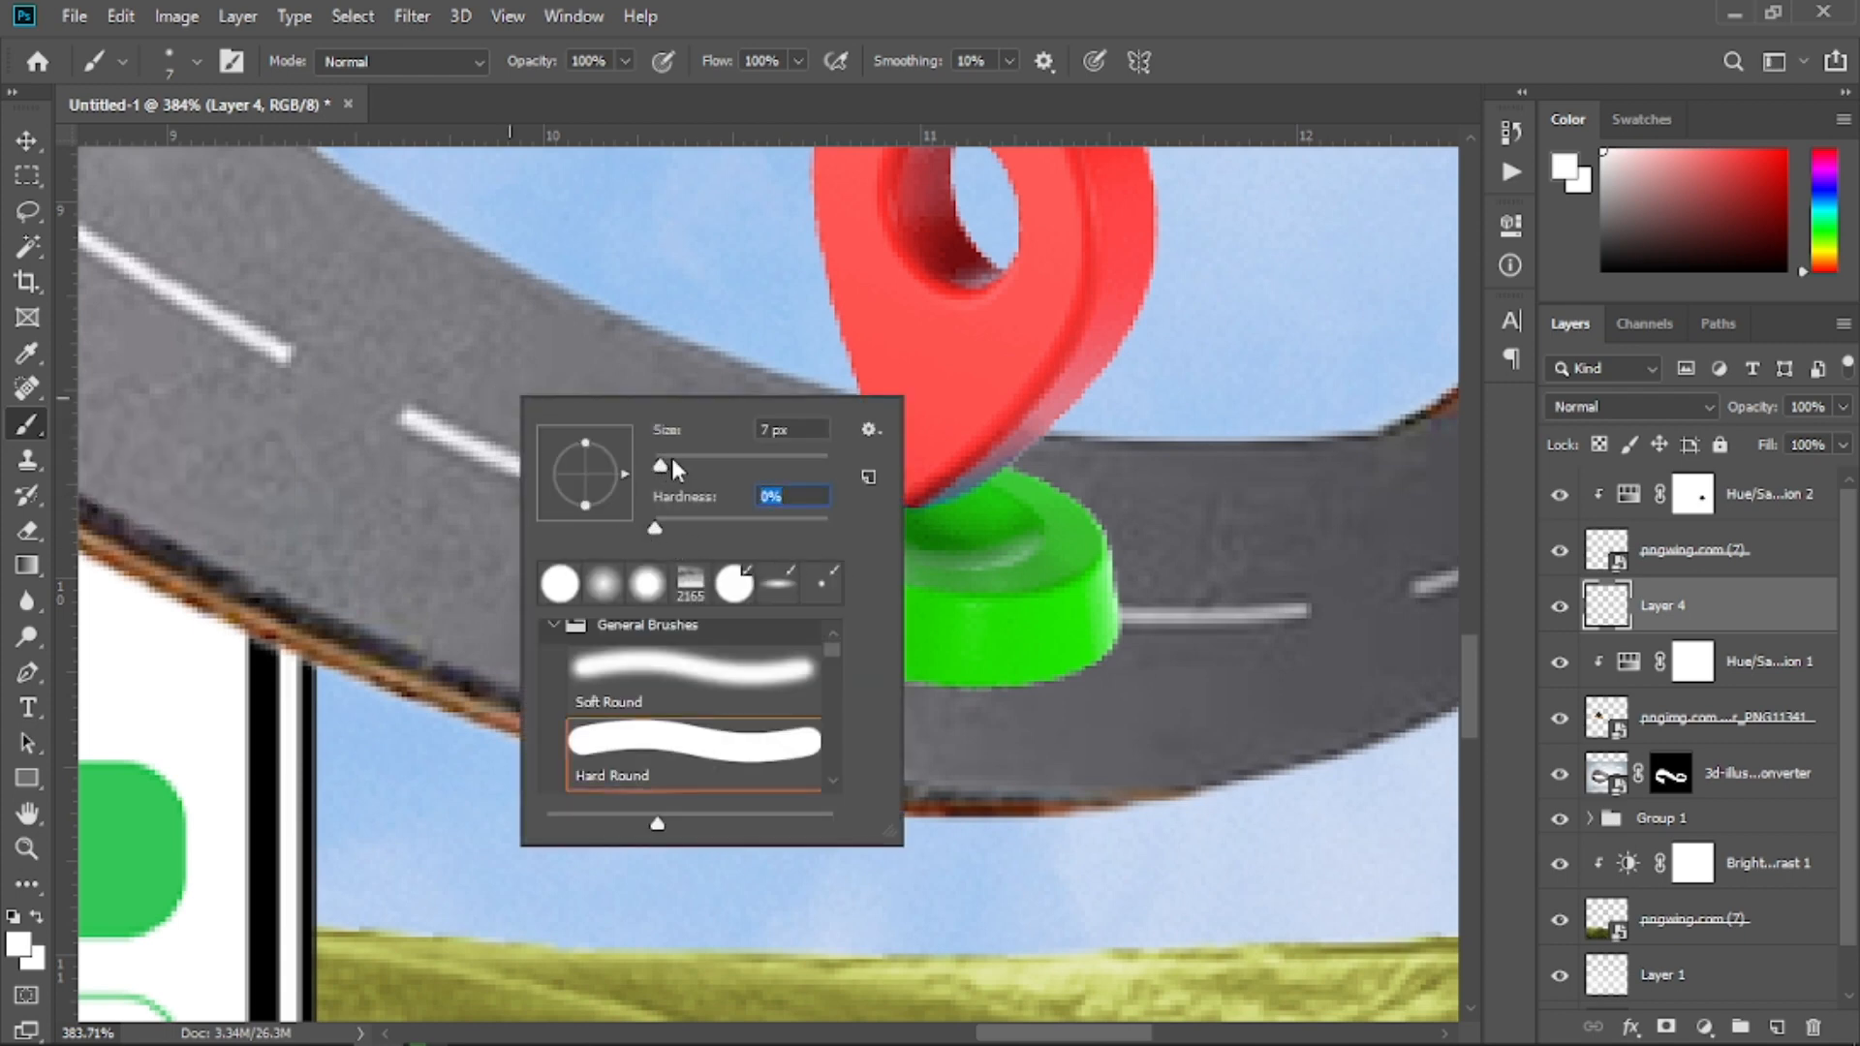
pyautogui.moveTo(668, 462); pyautogui.dragTo(707, 462)
pyautogui.moveTo(584, 506); pyautogui.dragTo(585, 491)
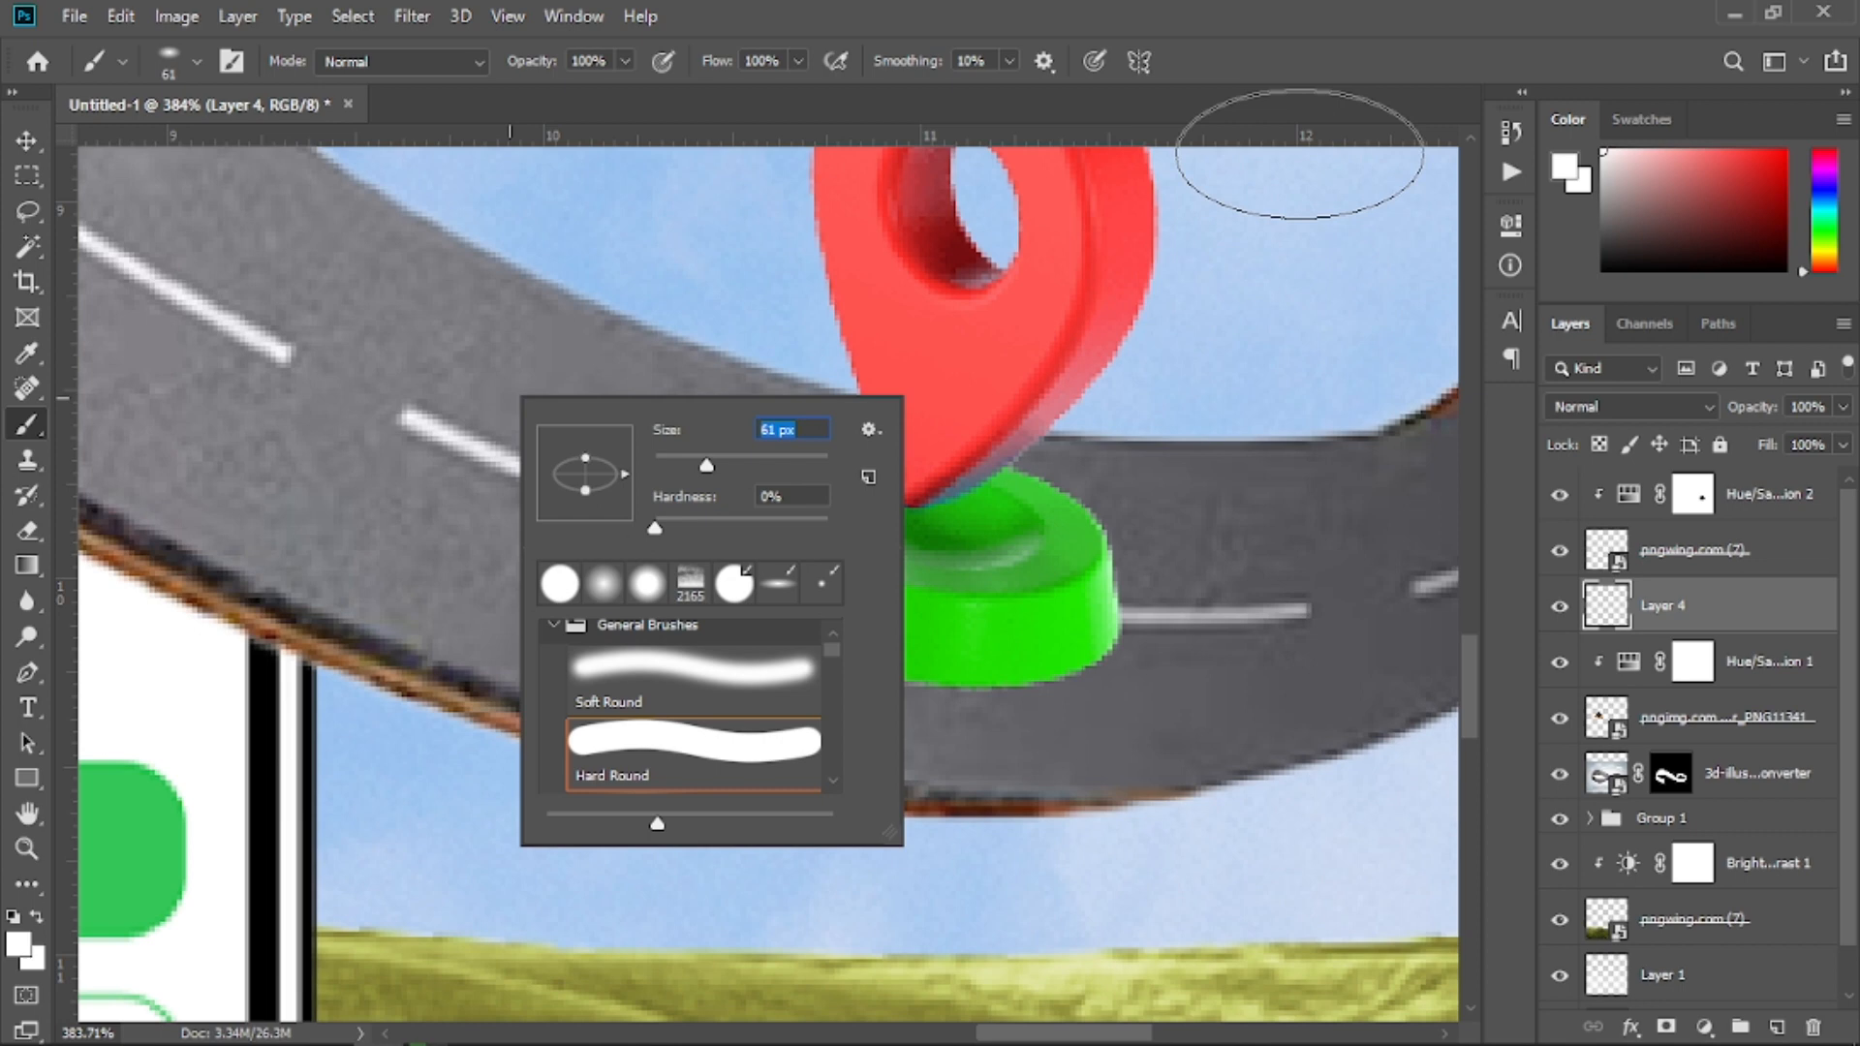
pyautogui.click(1275, 80)
pyautogui.rightClick(673, 455)
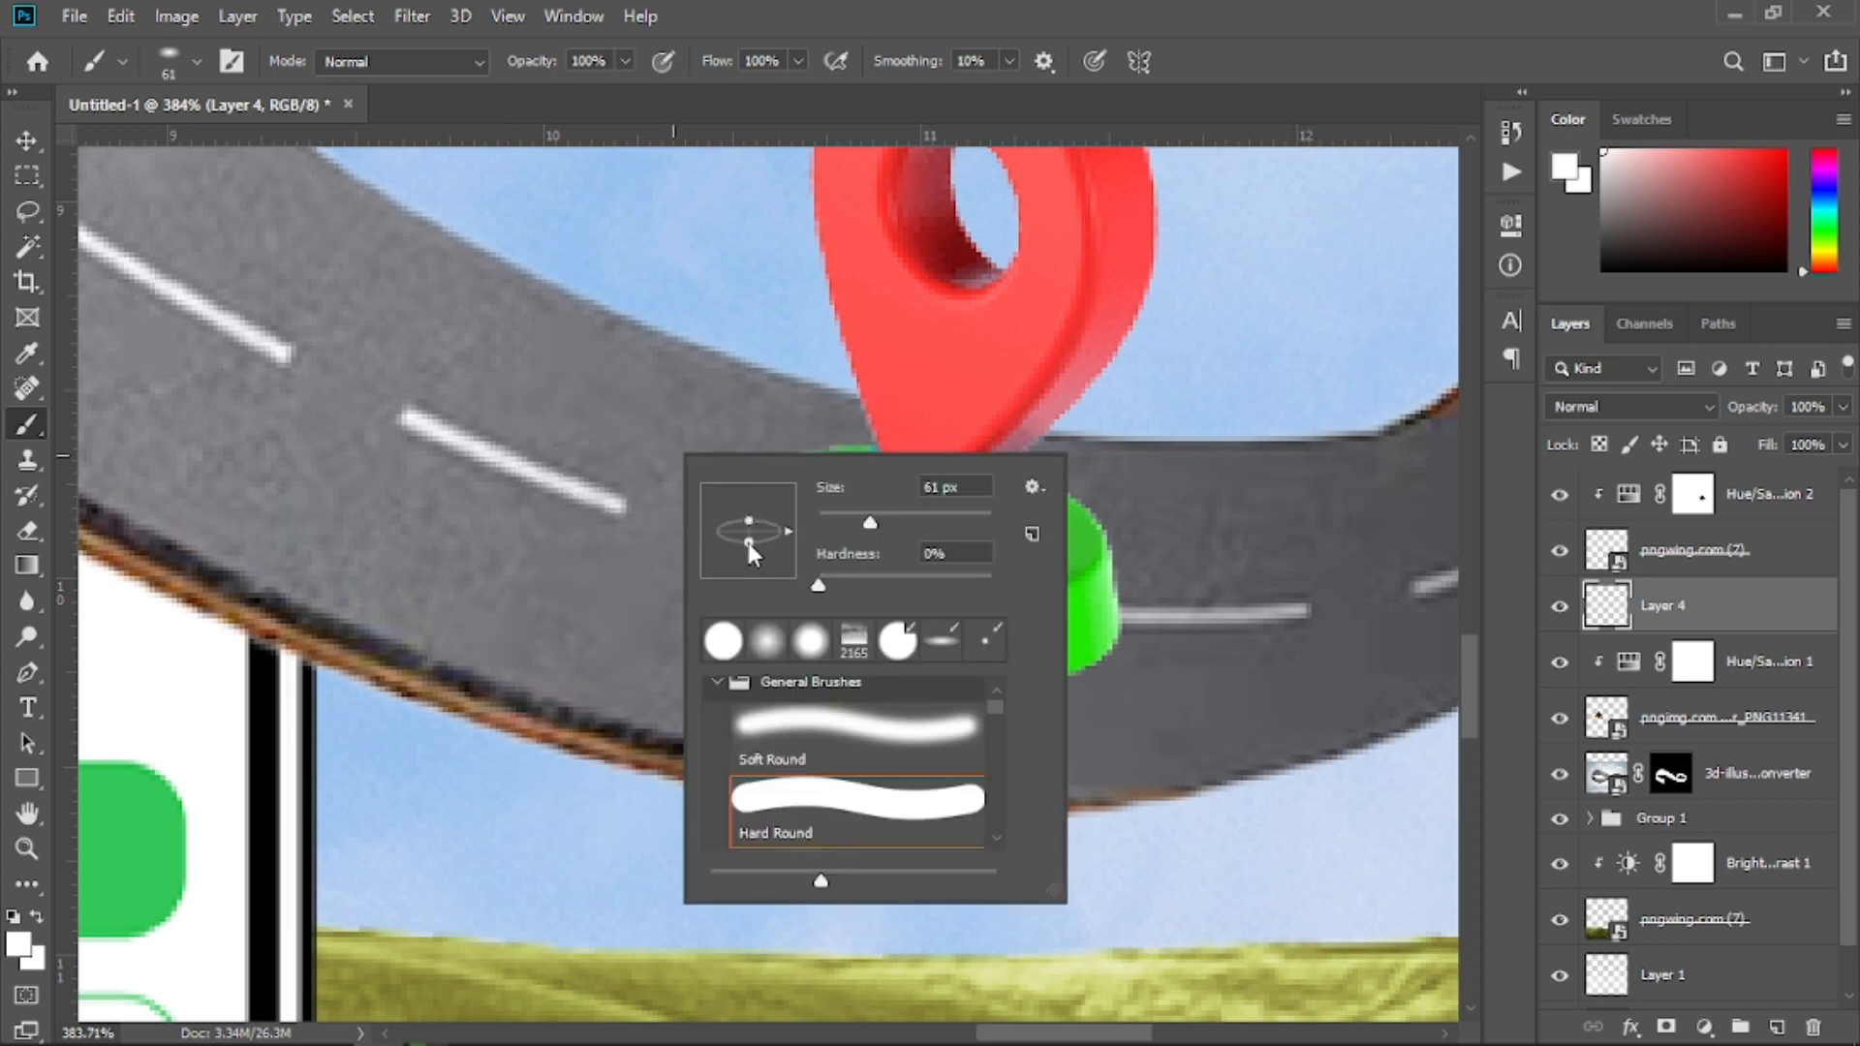
pyautogui.moveTo(748, 542); pyautogui.dragTo(748, 541)
pyautogui.click(1214, 85)
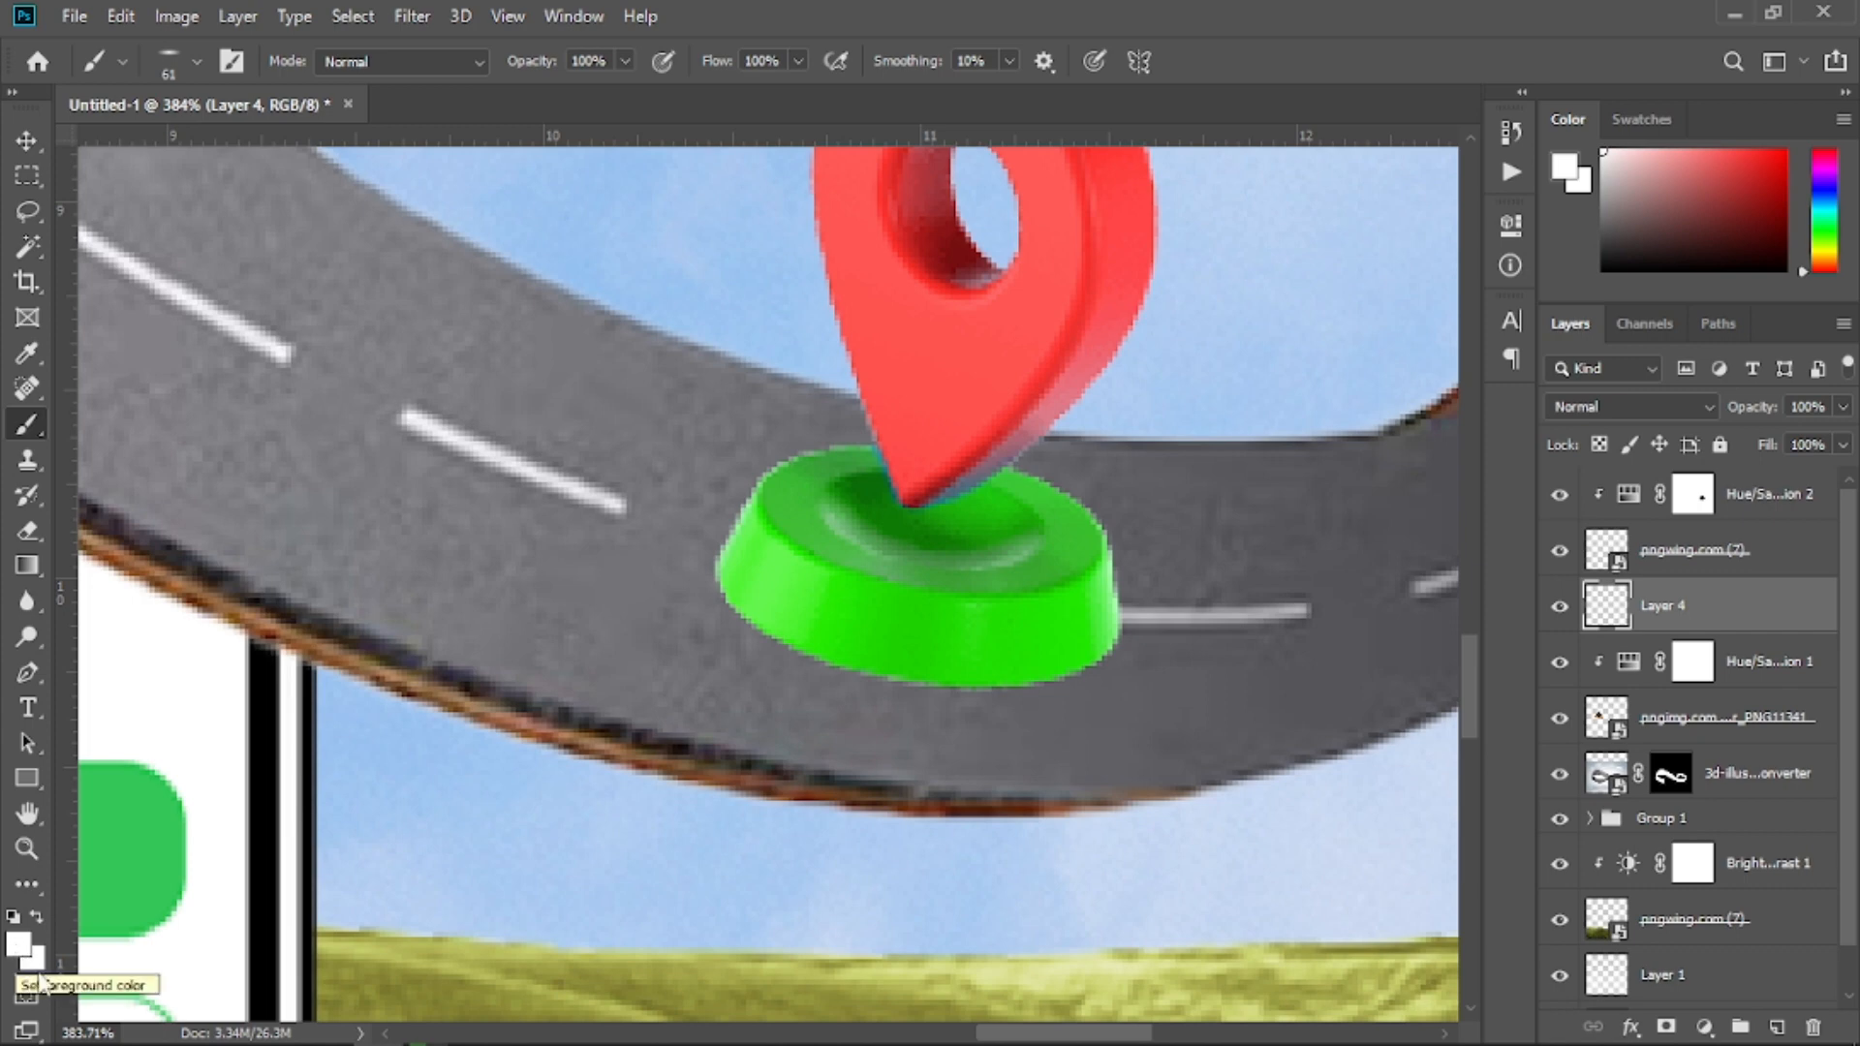
# Paint a soft black shadow beneath the pin's green base with the elliptical brush enlarged to 125 px and tilted along the road
pyautogui.press('d')
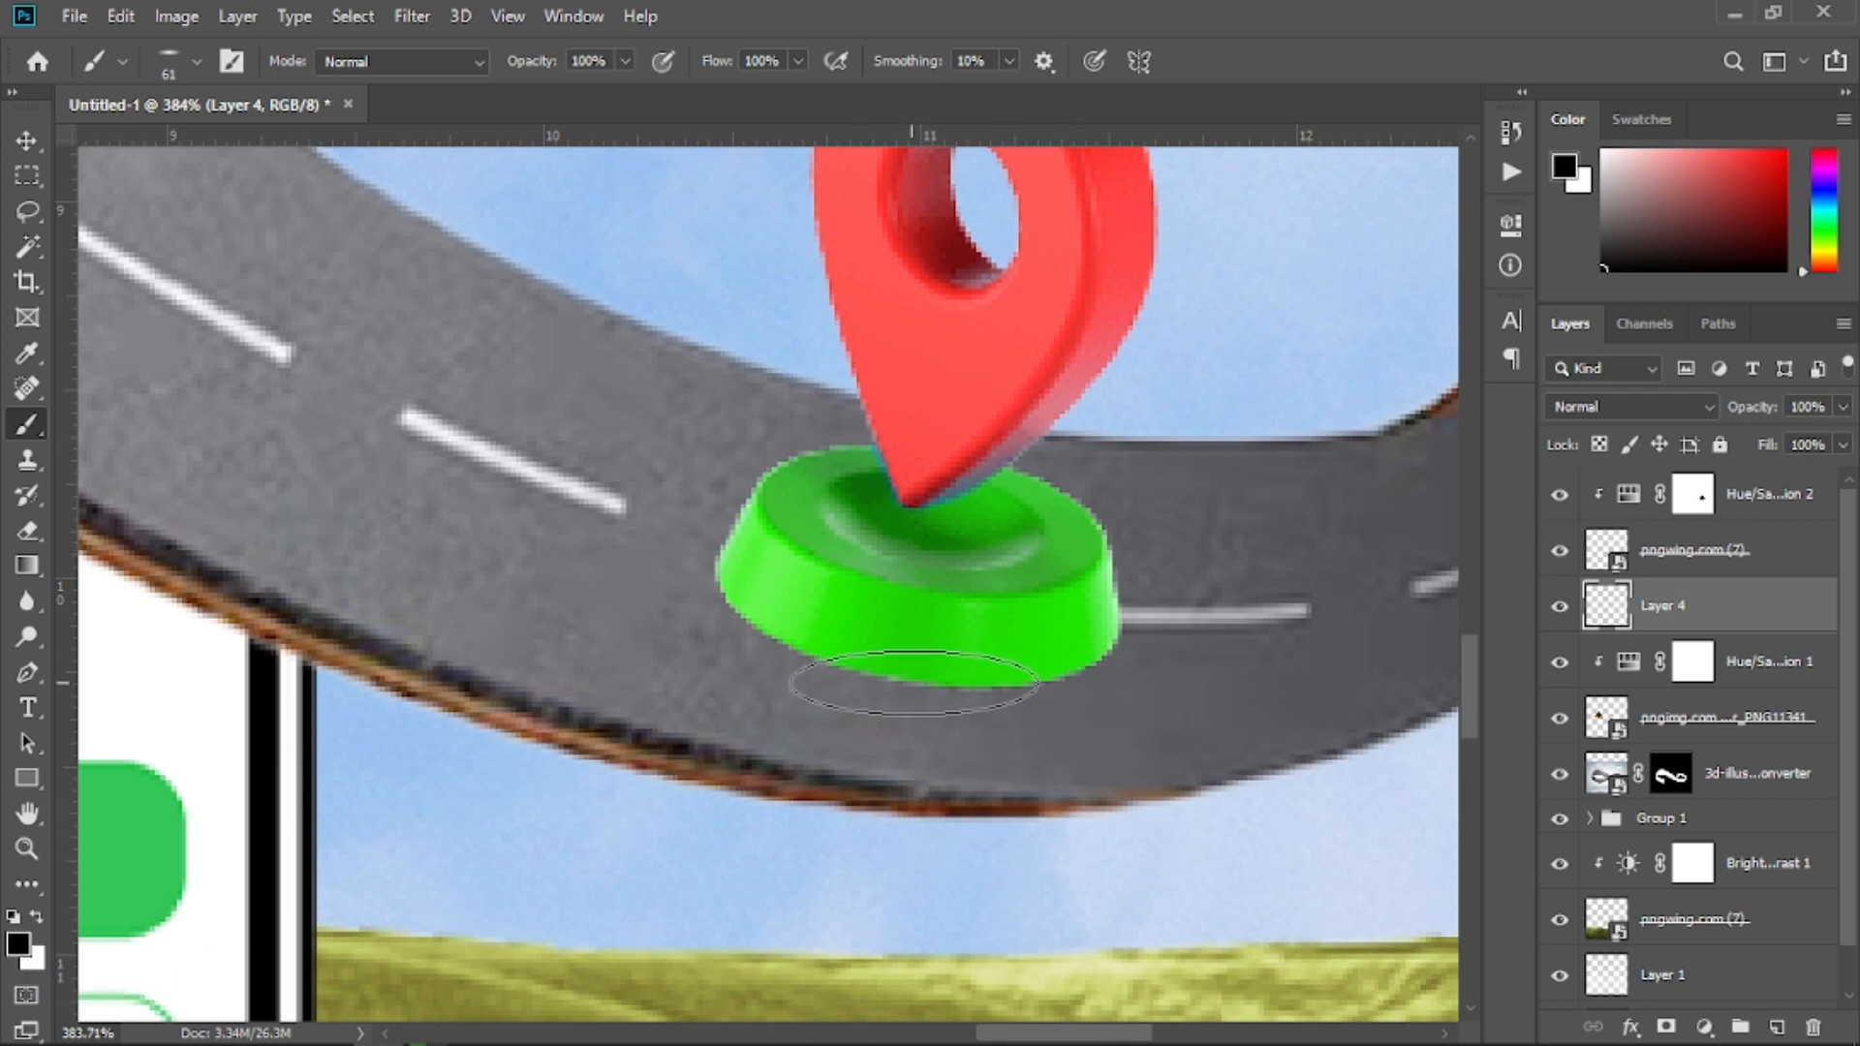
pyautogui.press(']')
pyautogui.press(']')
pyautogui.press(']')
pyautogui.press(']')
pyautogui.press(']')
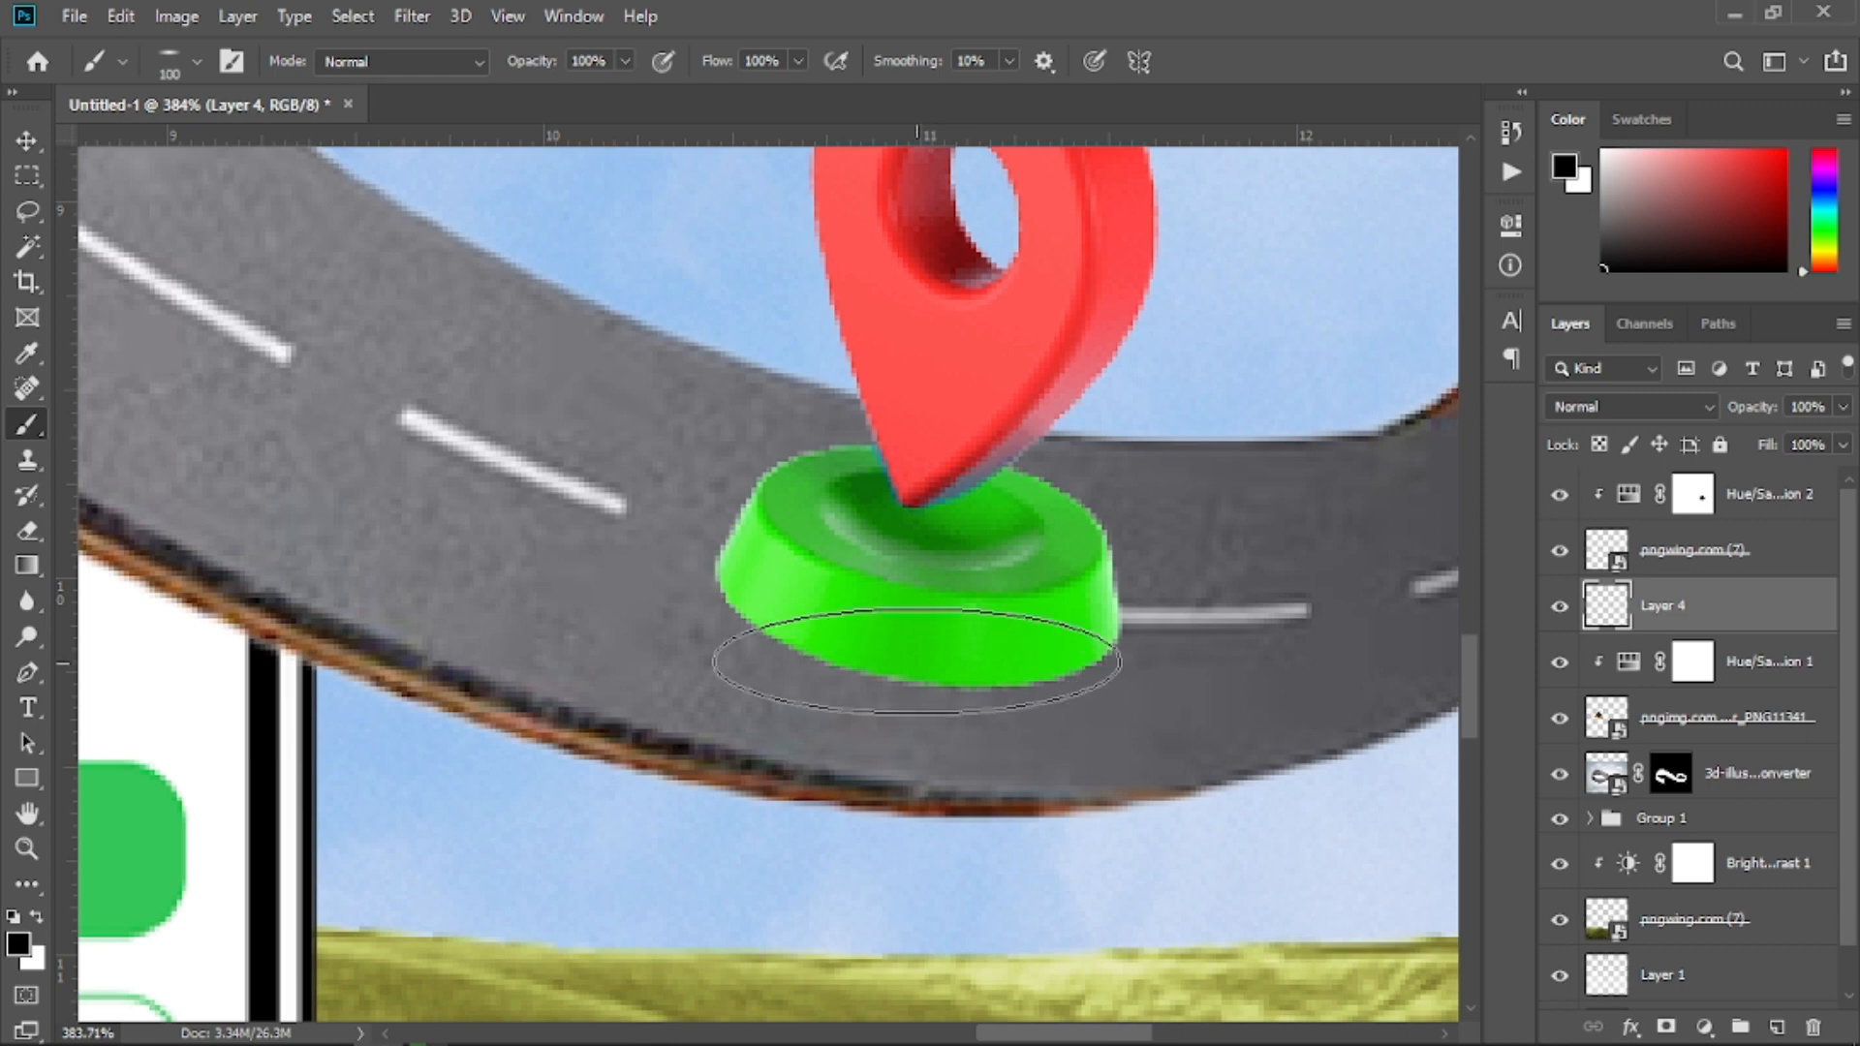
pyautogui.rightClick(919, 649)
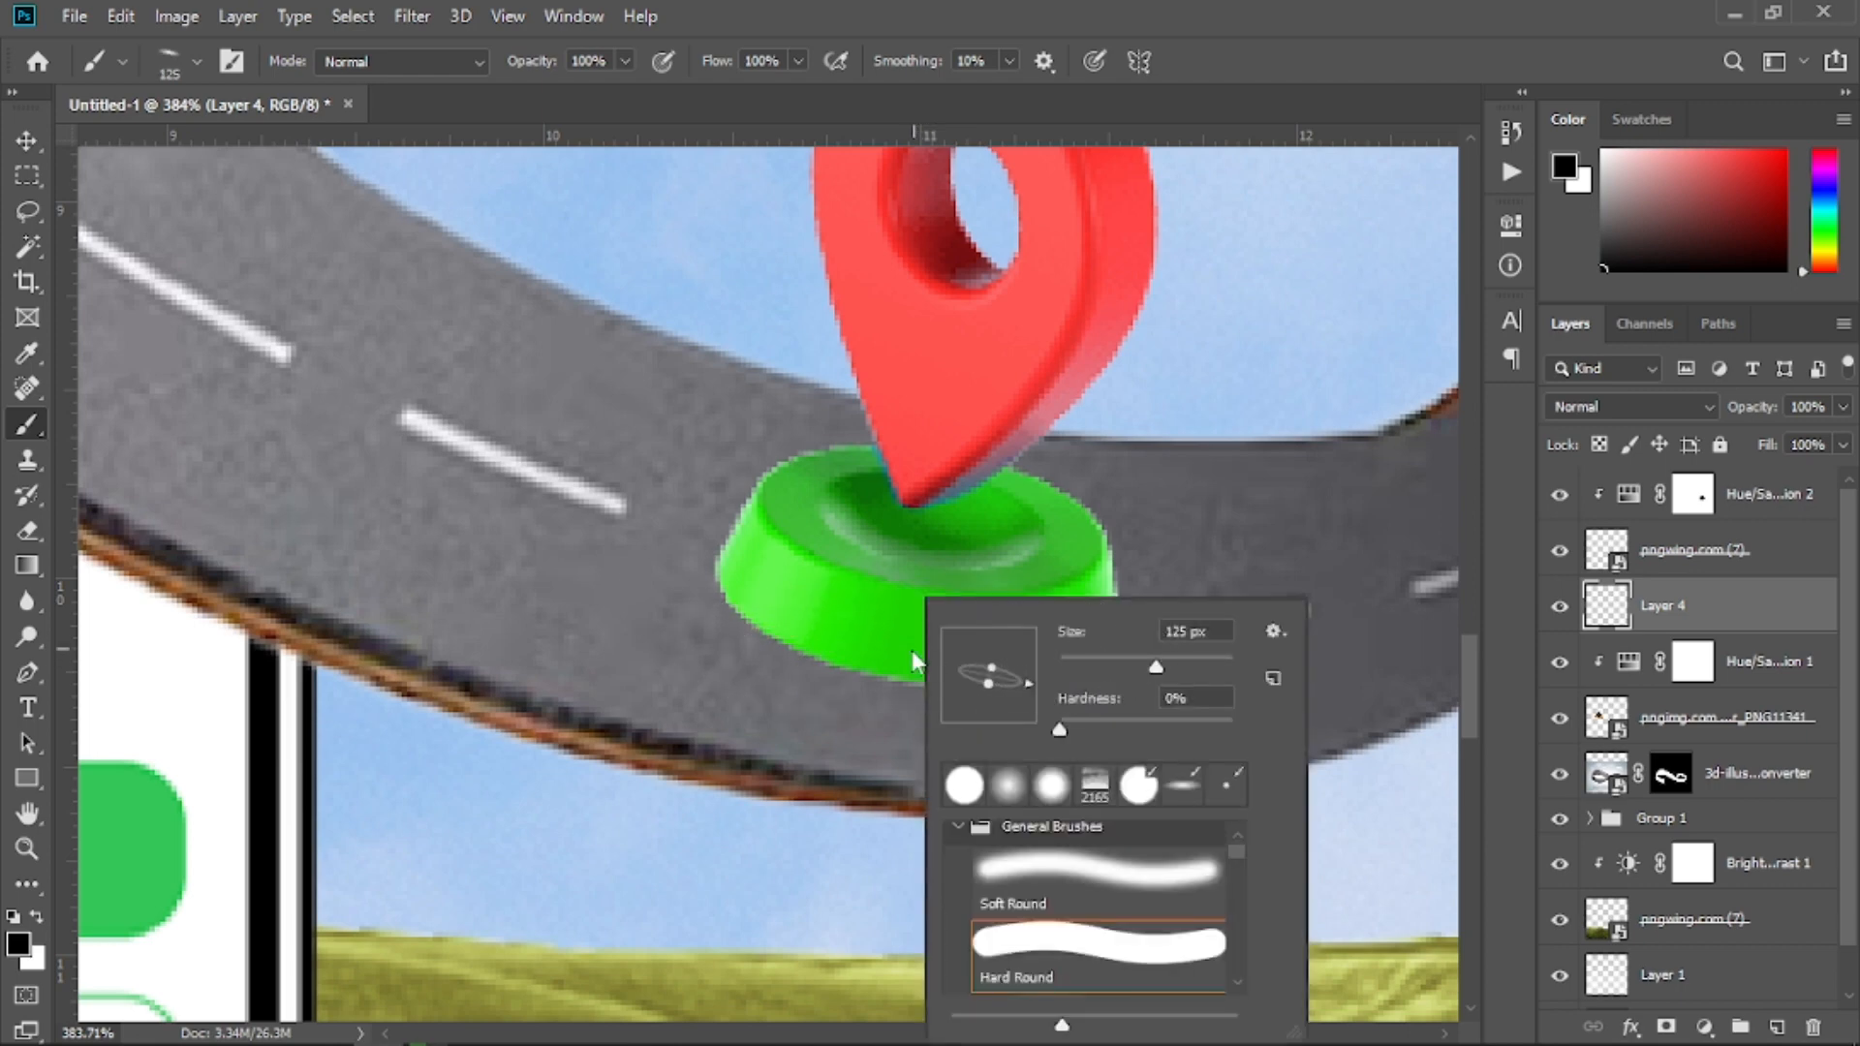
pyautogui.click(862, 649)
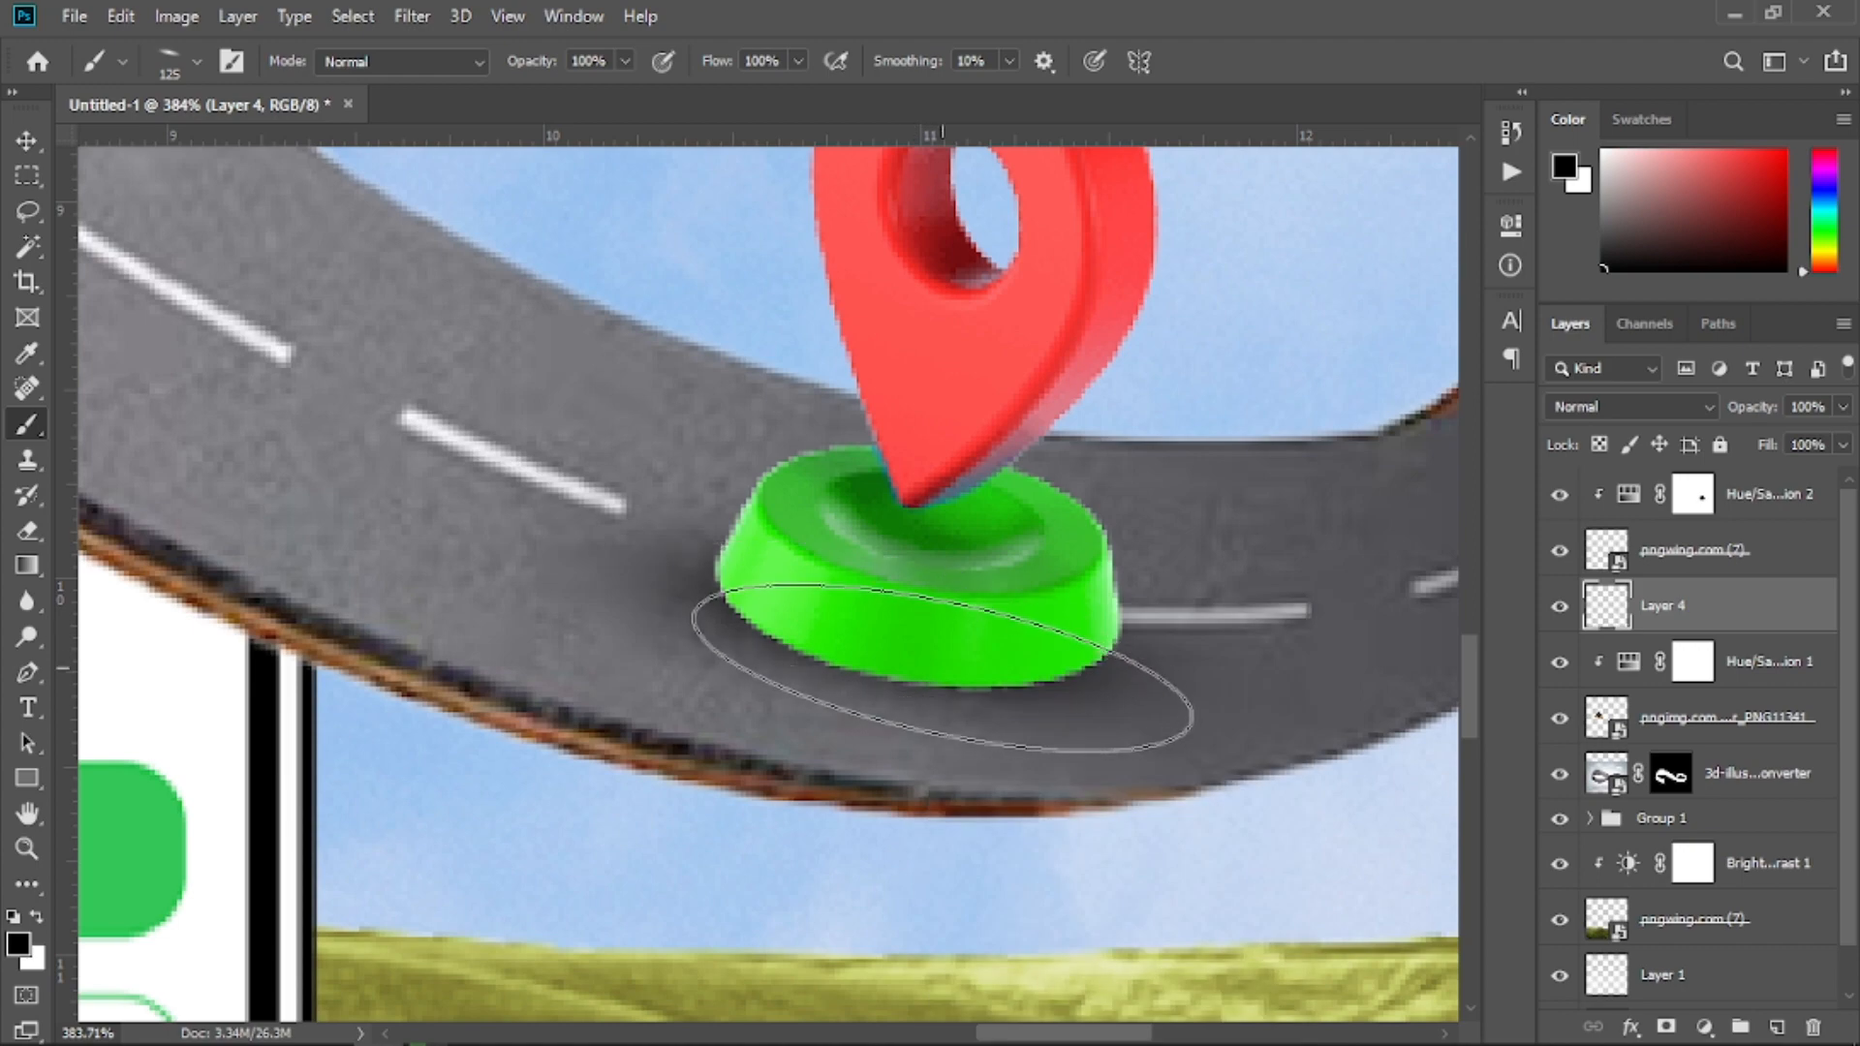
pyautogui.hotkey('ctrl', '-')
pyautogui.hotkey('ctrl', '-')
pyautogui.hotkey('ctrl', '-')
pyautogui.hotkey('ctrl', '-')
pyautogui.hotkey('ctrl', '-')
pyautogui.hotkey('ctrl', '-')
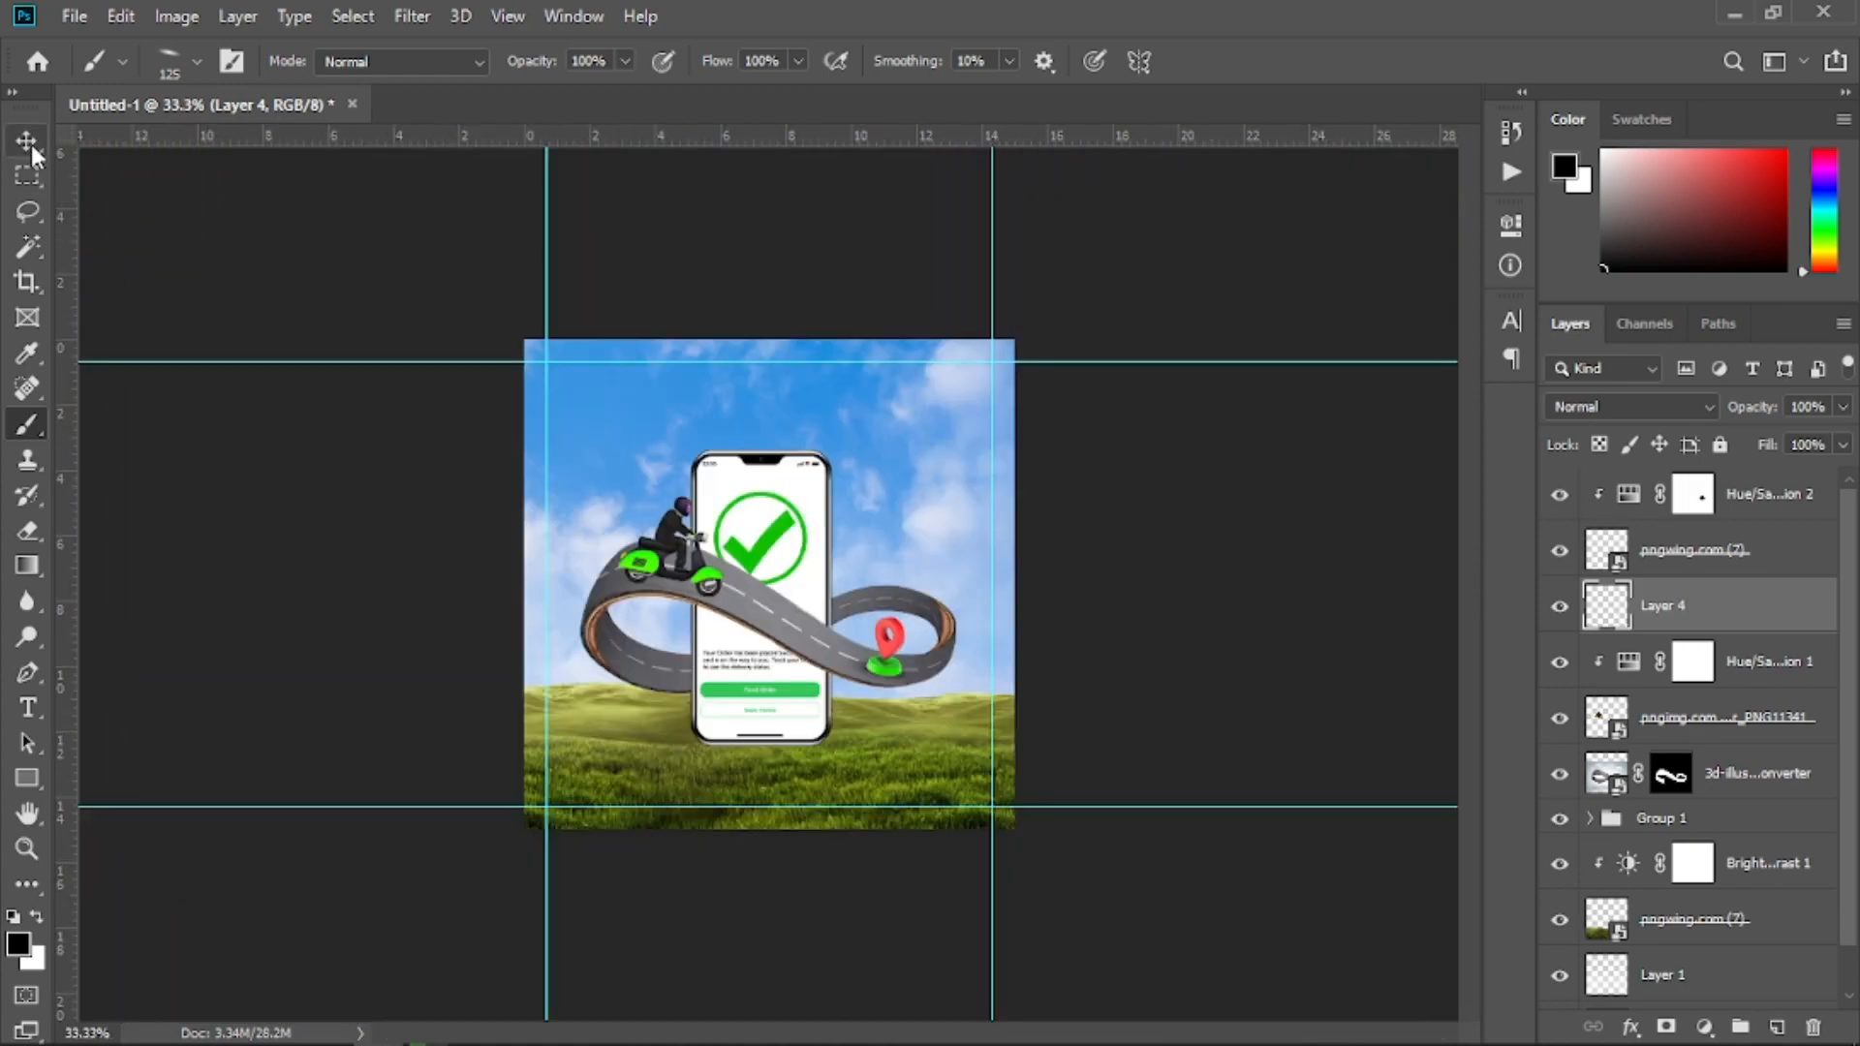
pyautogui.click(14, 144)
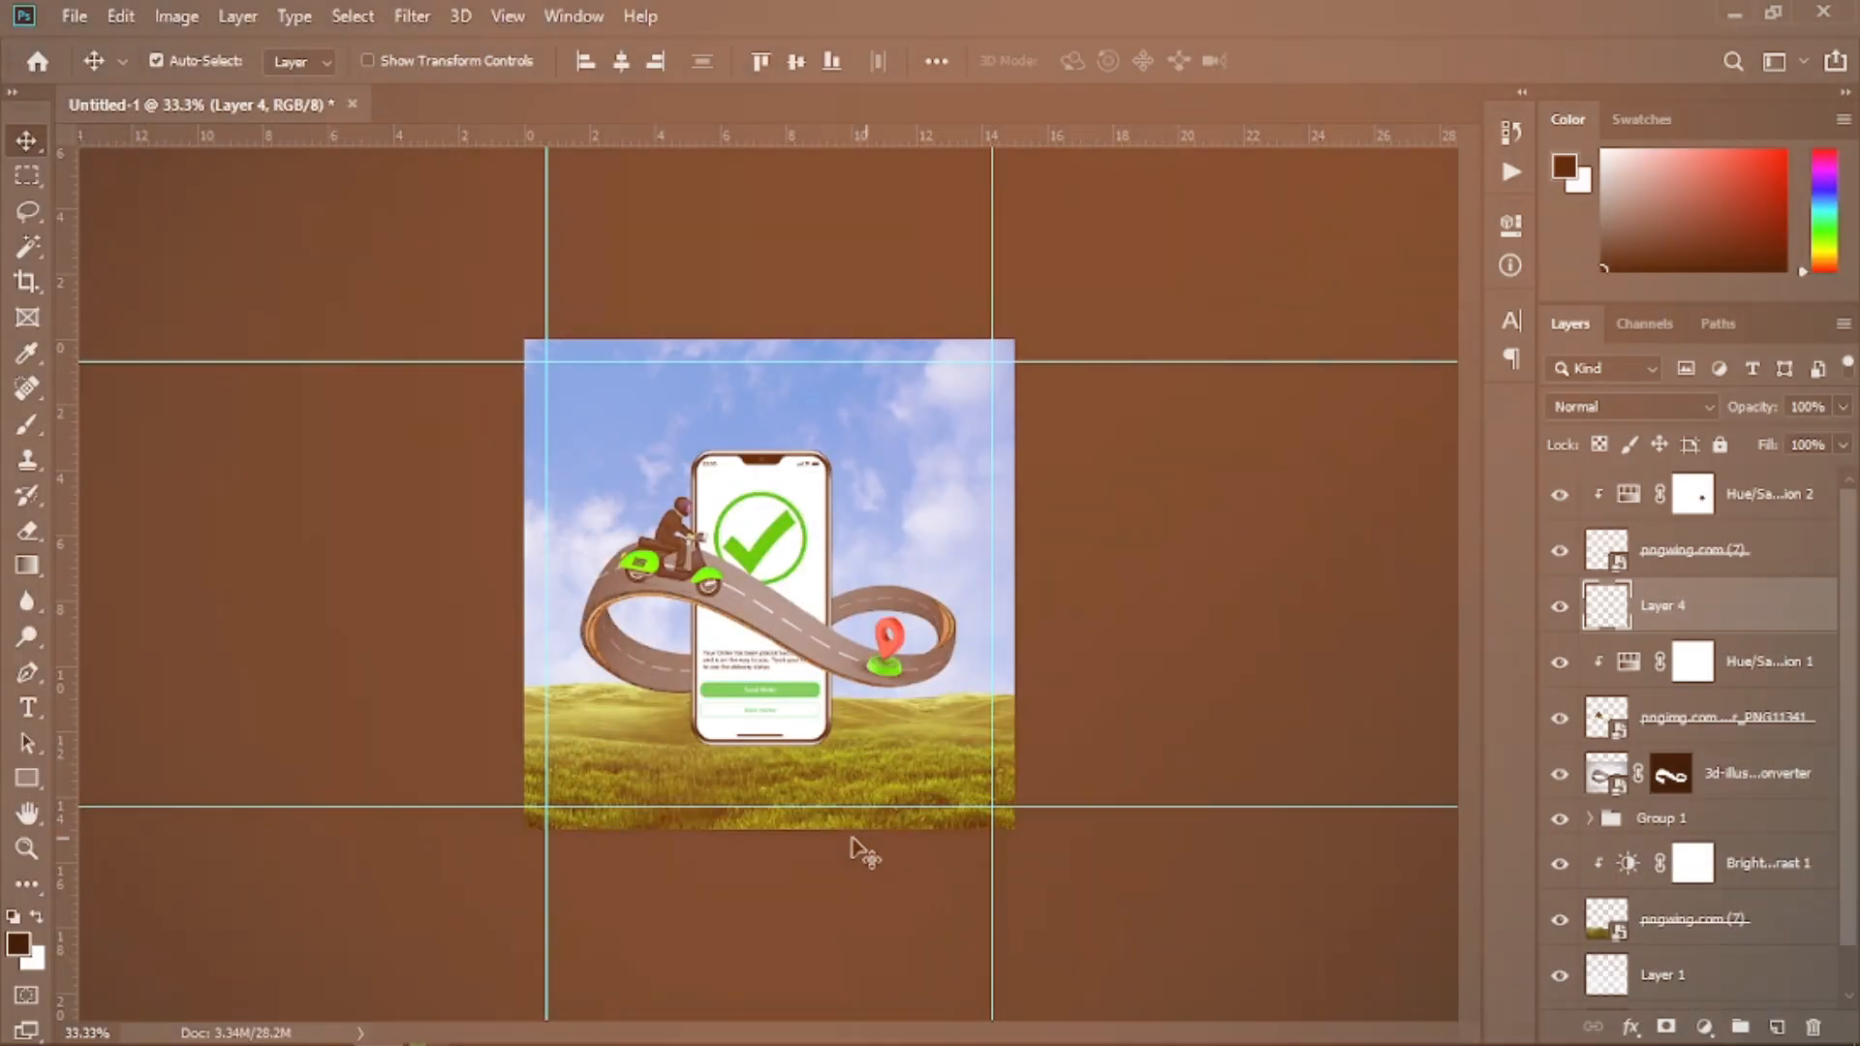
# Create a new empty layer directly beneath the phone group, above the grass's Brightness/Contrast adjustment
pyautogui.press('z')
pyautogui.moveTo(714, 814); pyautogui.dragTo(811, 589)
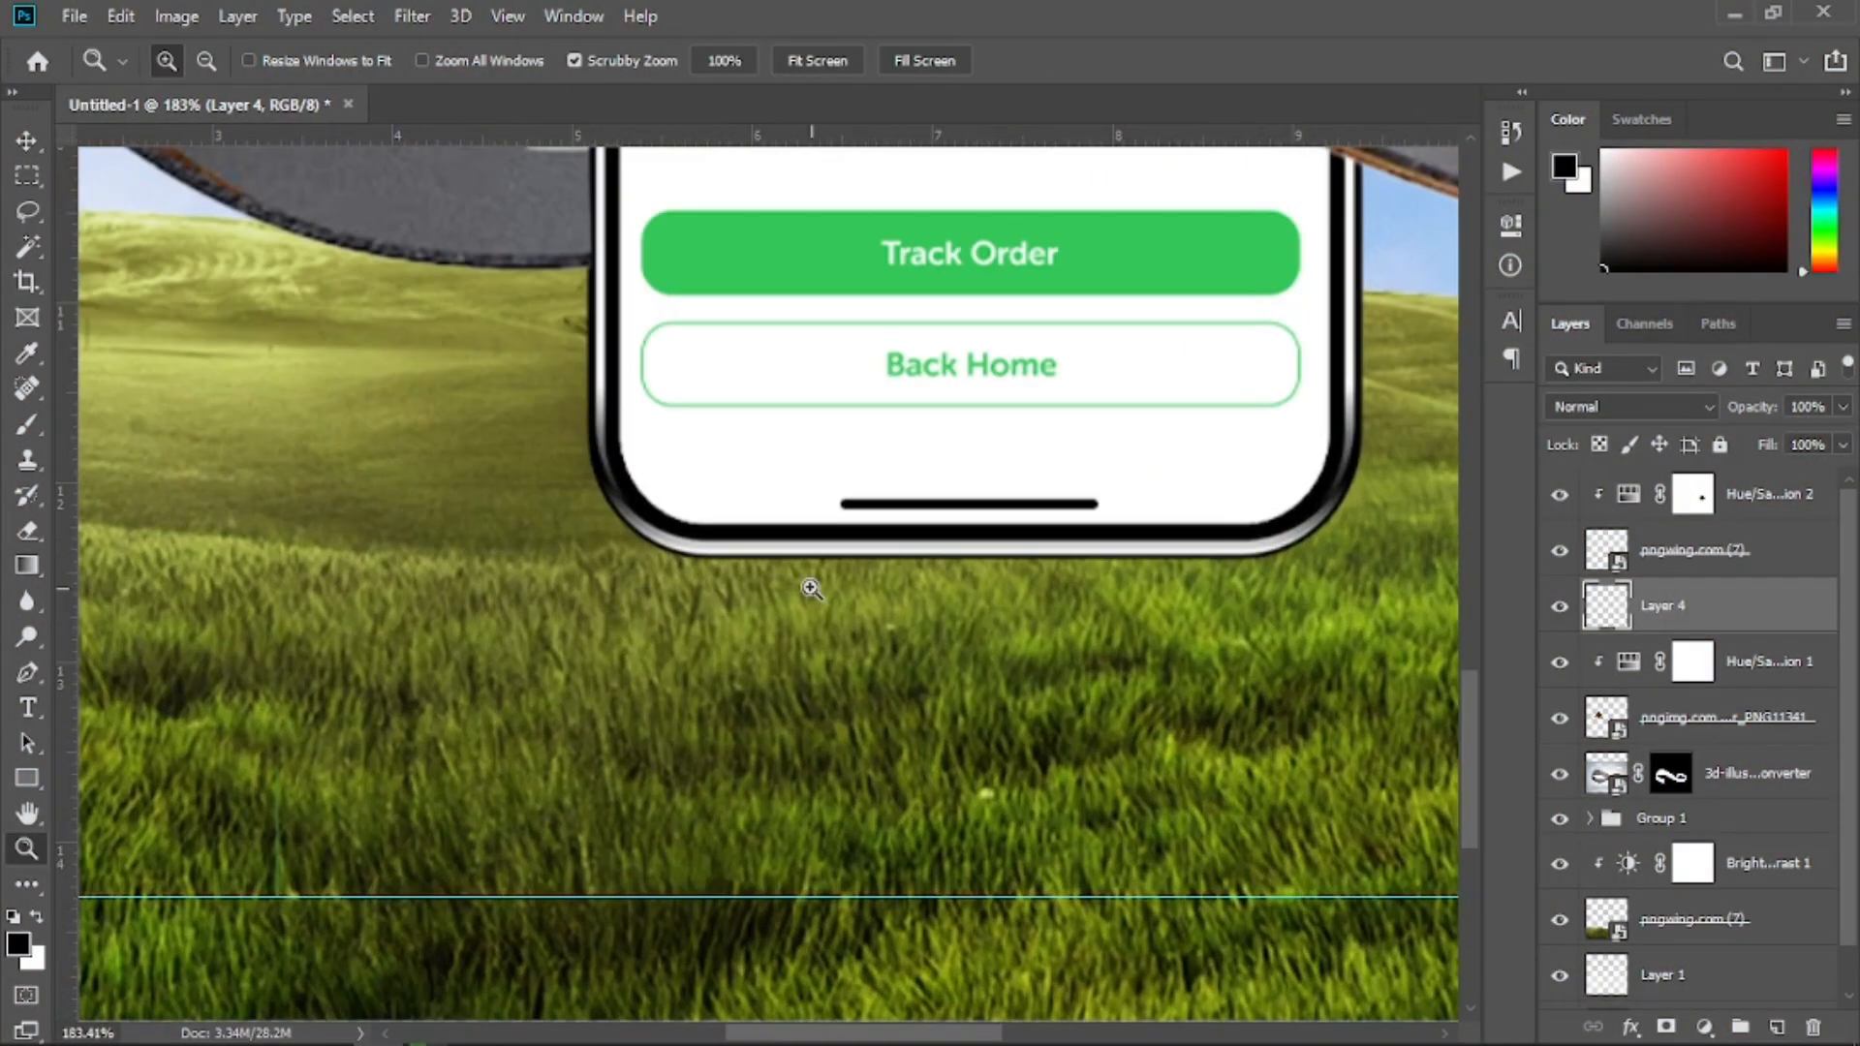
pyautogui.moveTo(1224, 604); pyautogui.dragTo(1091, 631)
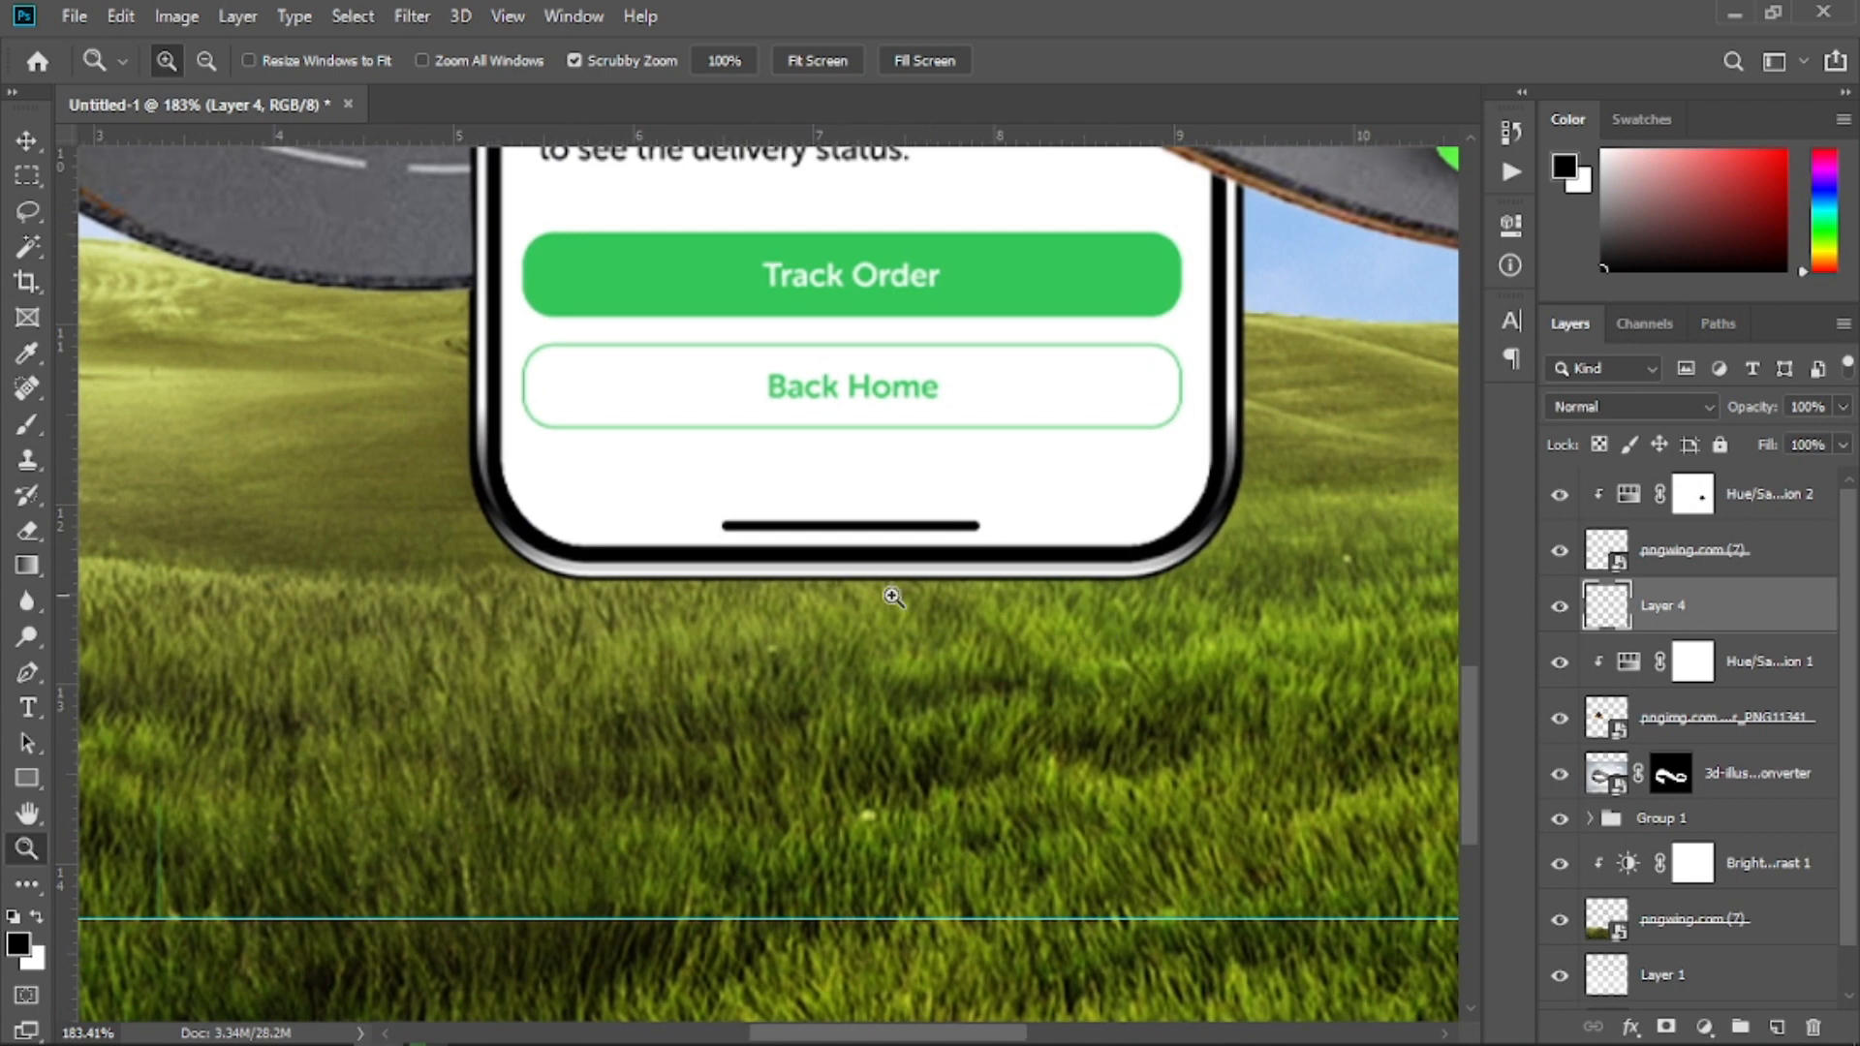
pyautogui.click(1644, 856)
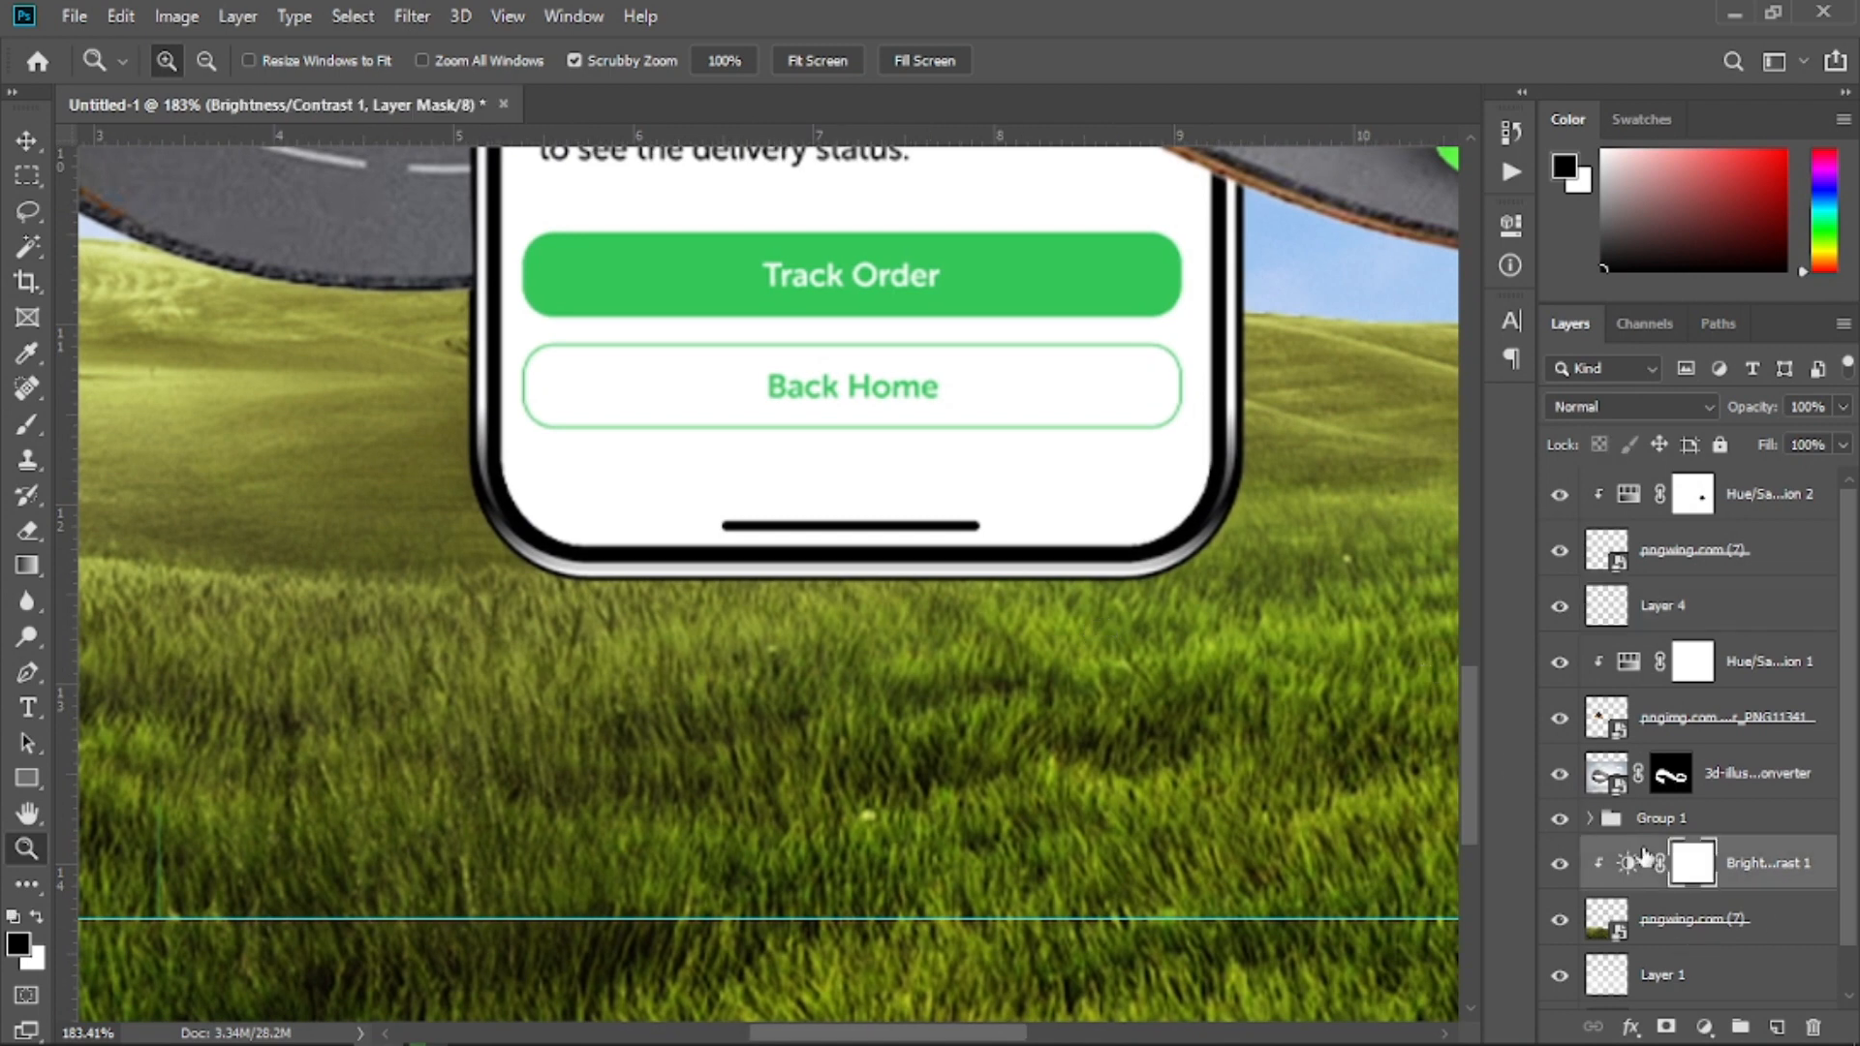
pyautogui.click(1559, 821)
pyautogui.click(1561, 821)
pyautogui.click(1774, 1028)
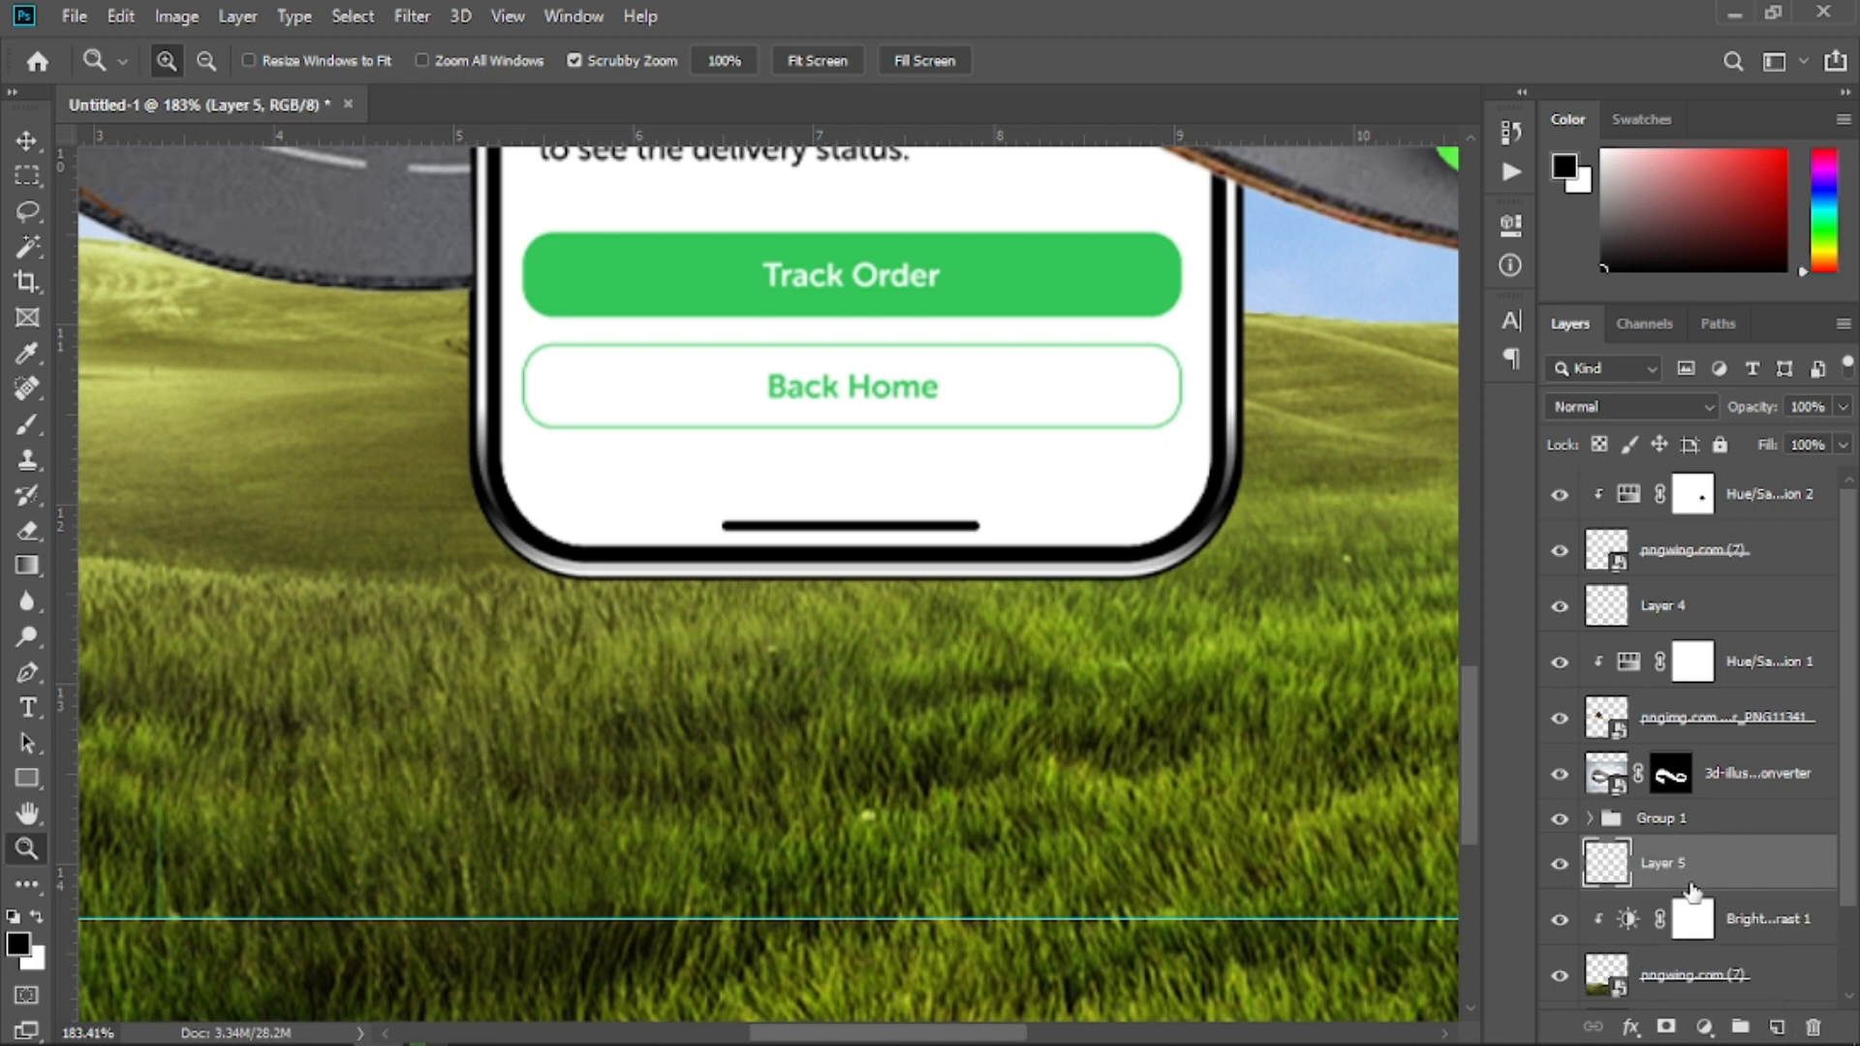
# Level the 125 px elliptical brush tip and paint a soft black shadow on the grass along the phone's lower edge
pyautogui.click(32, 427)
pyautogui.rightClick(620, 580)
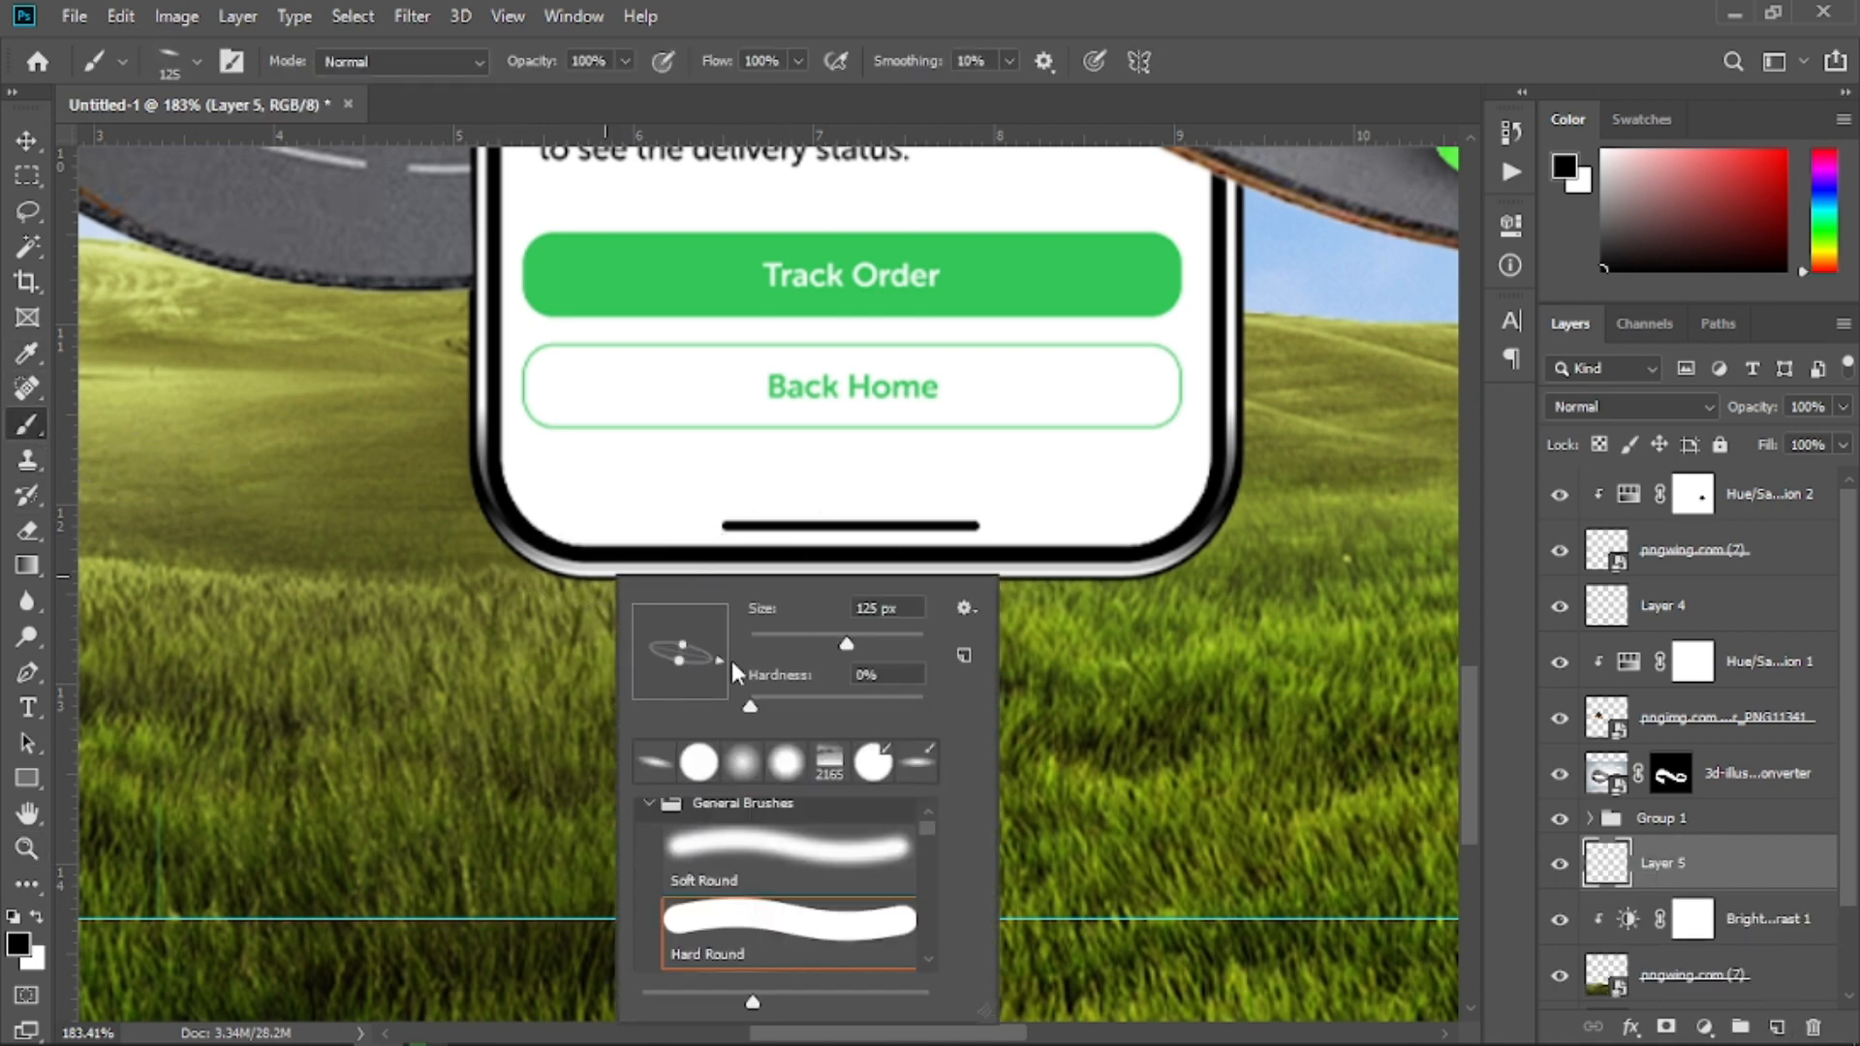
pyautogui.moveTo(721, 660); pyautogui.dragTo(721, 653)
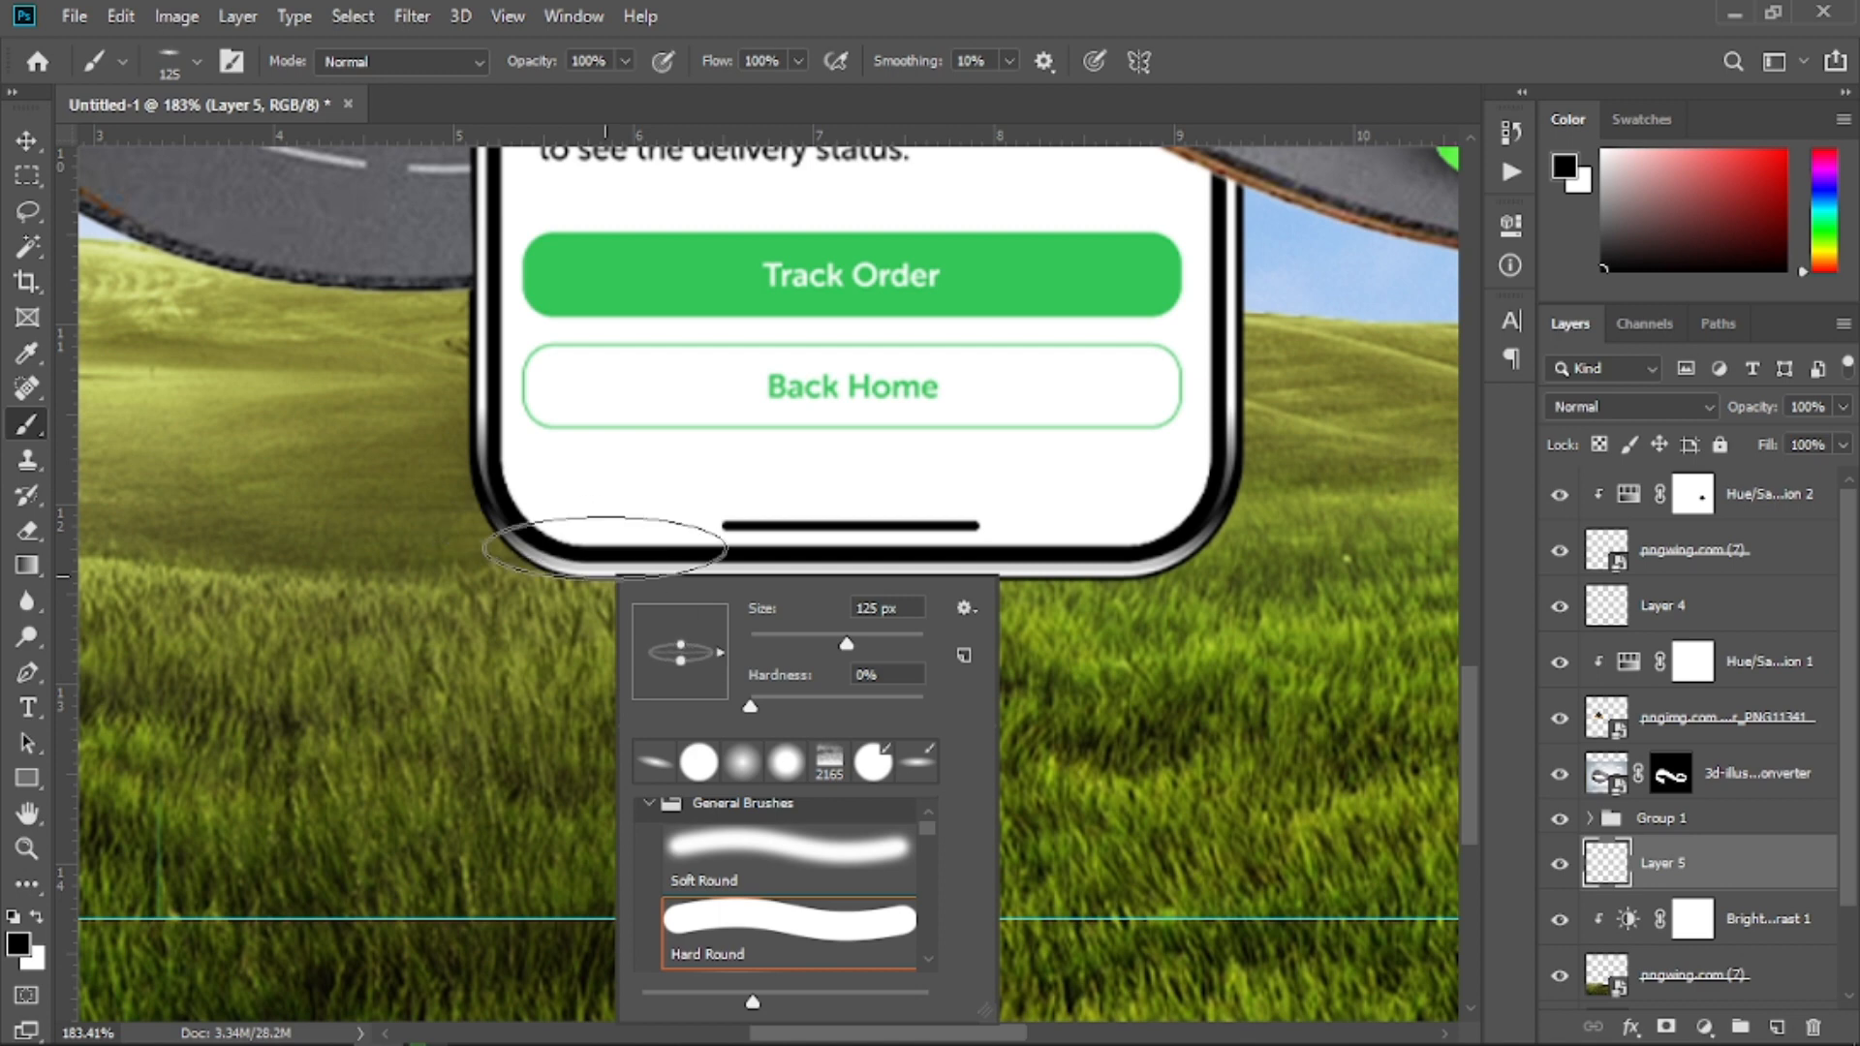
pyautogui.moveTo(604, 548)
pyautogui.mouseDown()
pyautogui.moveTo(818, 581)
pyautogui.moveTo(788, 569)
pyautogui.moveTo(901, 579)
pyautogui.moveTo(1017, 554)
pyautogui.moveTo(1162, 582)
pyautogui.mouseUp()
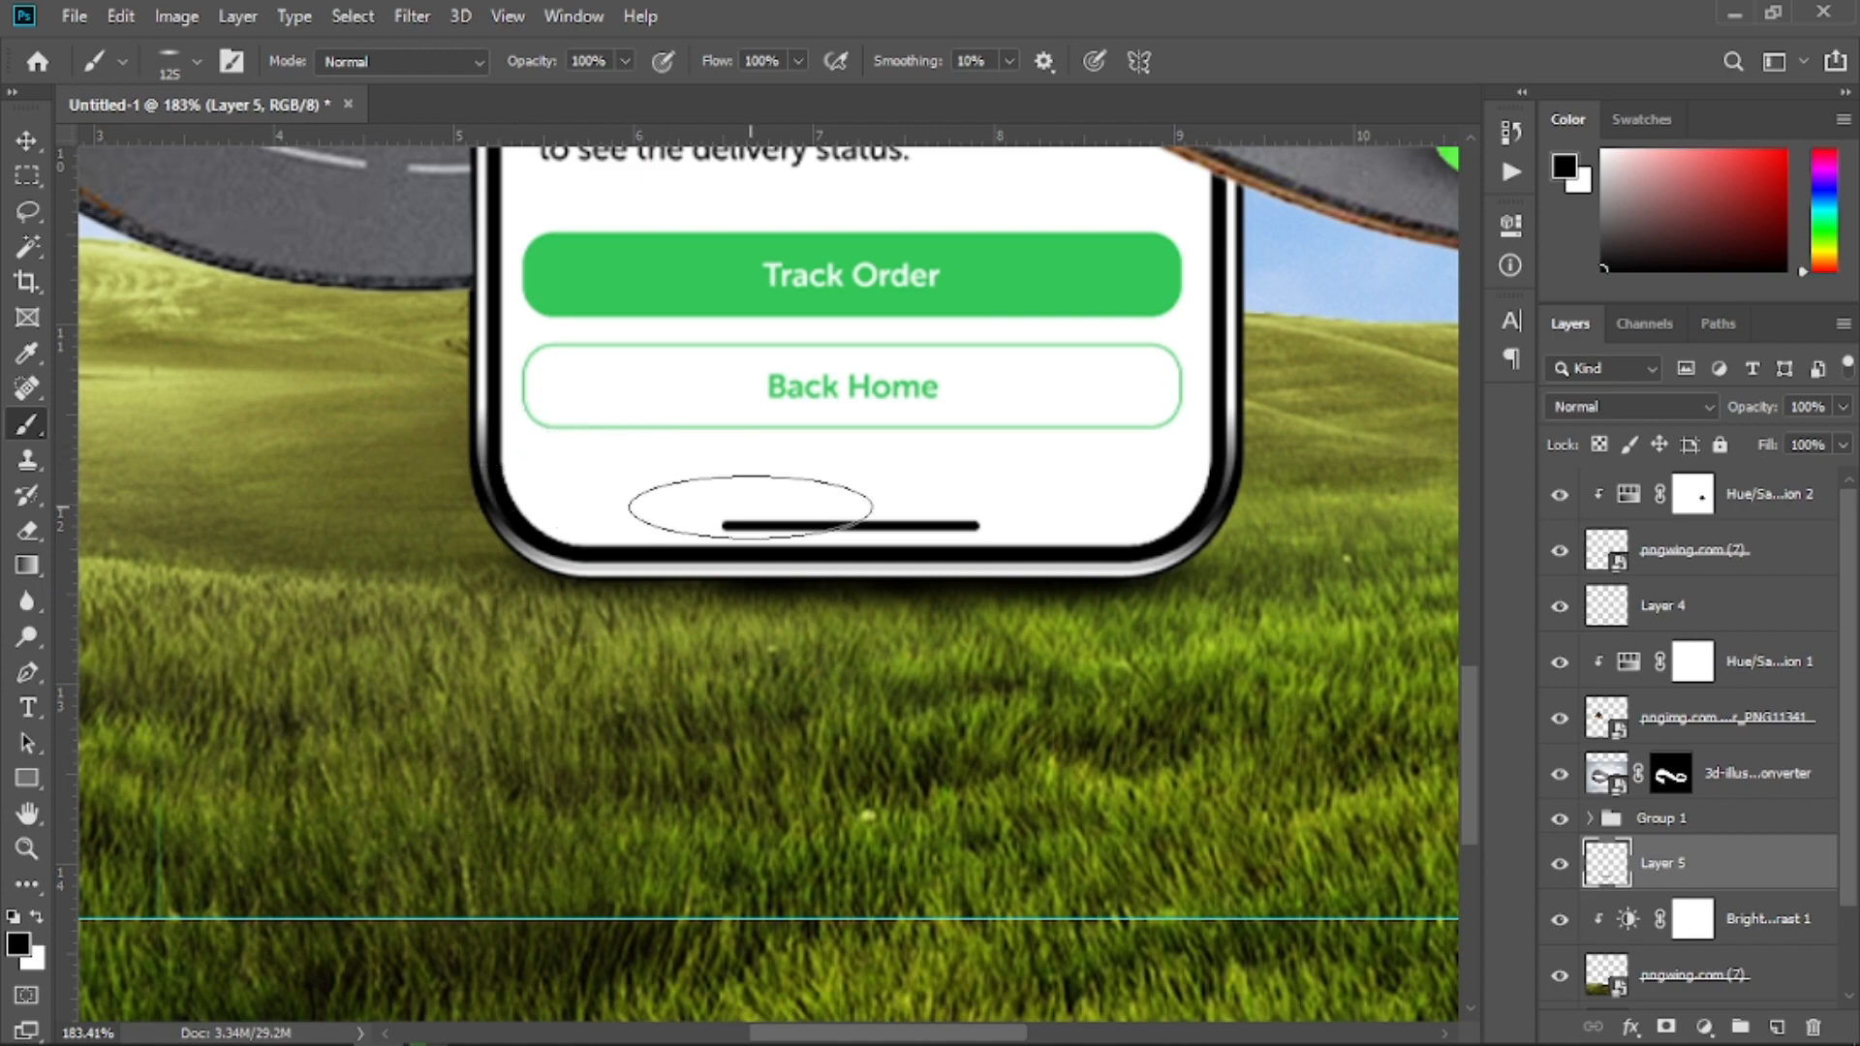
pyautogui.hotkey('ctrl', '-')
pyautogui.hotkey('ctrl', '-')
pyautogui.hotkey('ctrl', '-')
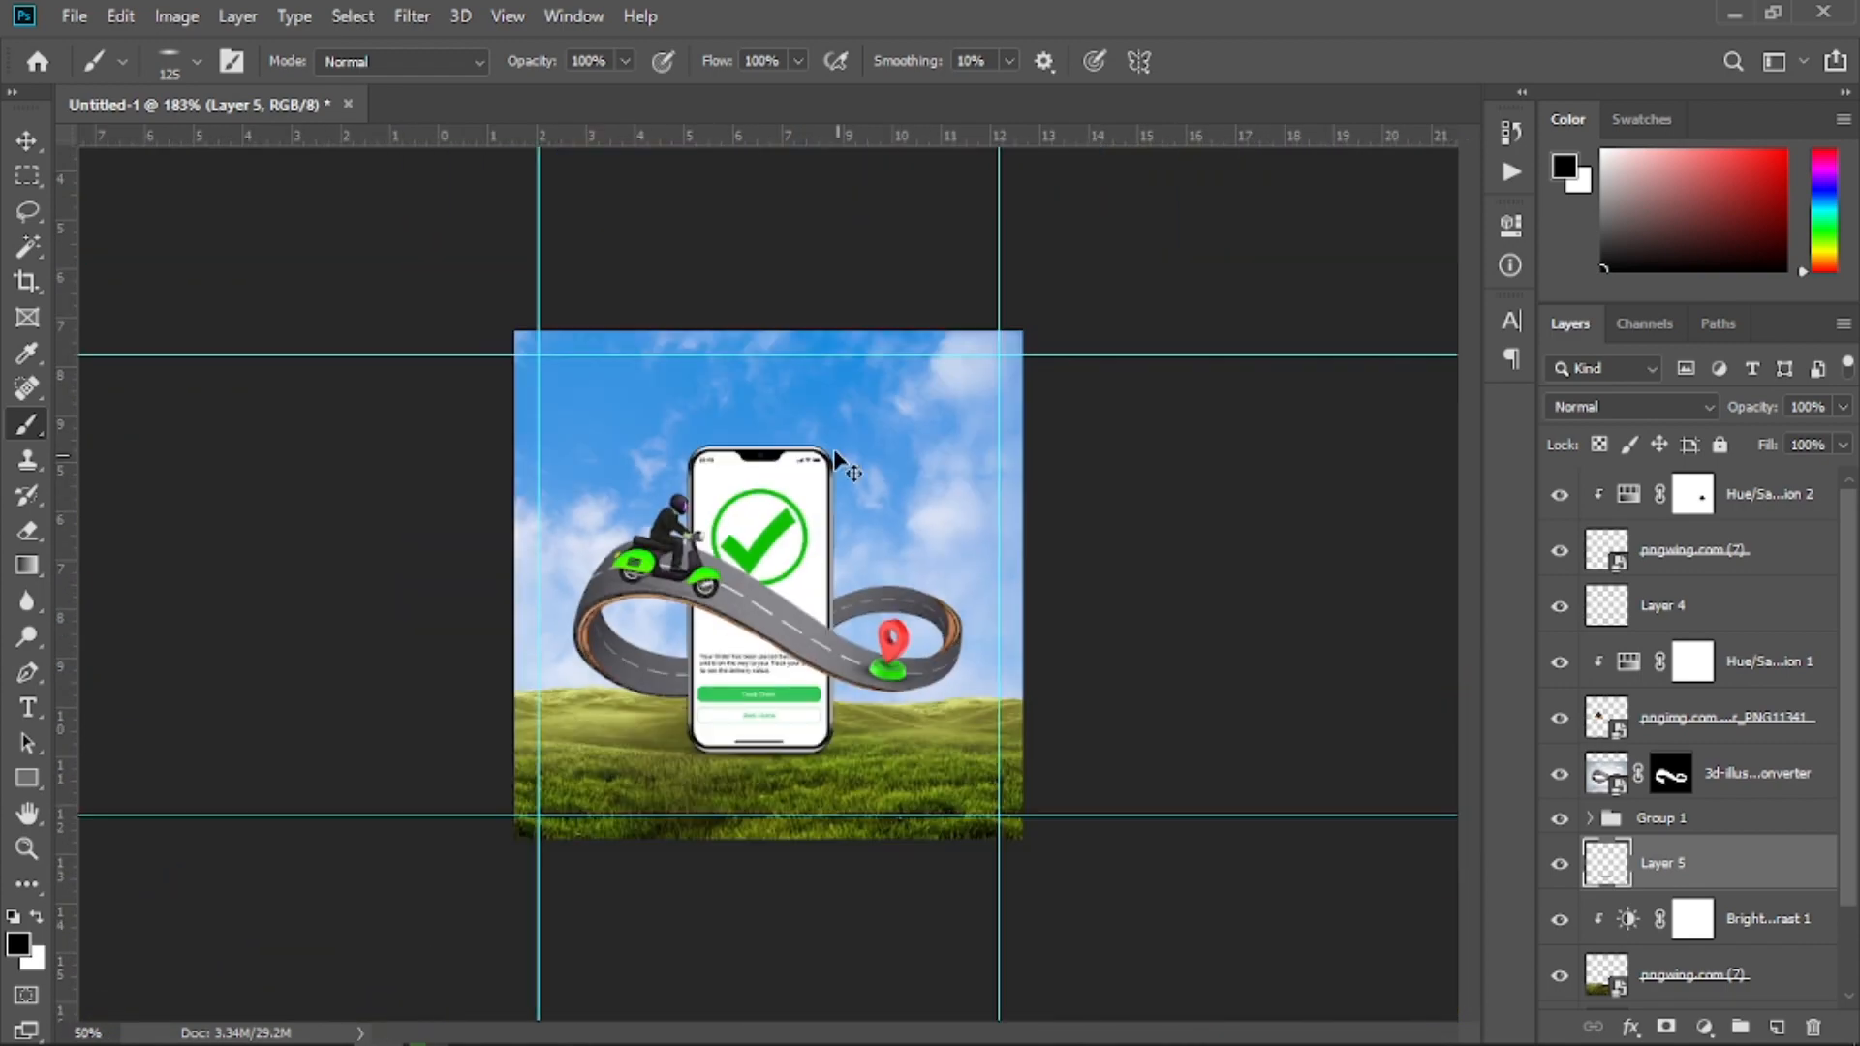
pyautogui.press('v')
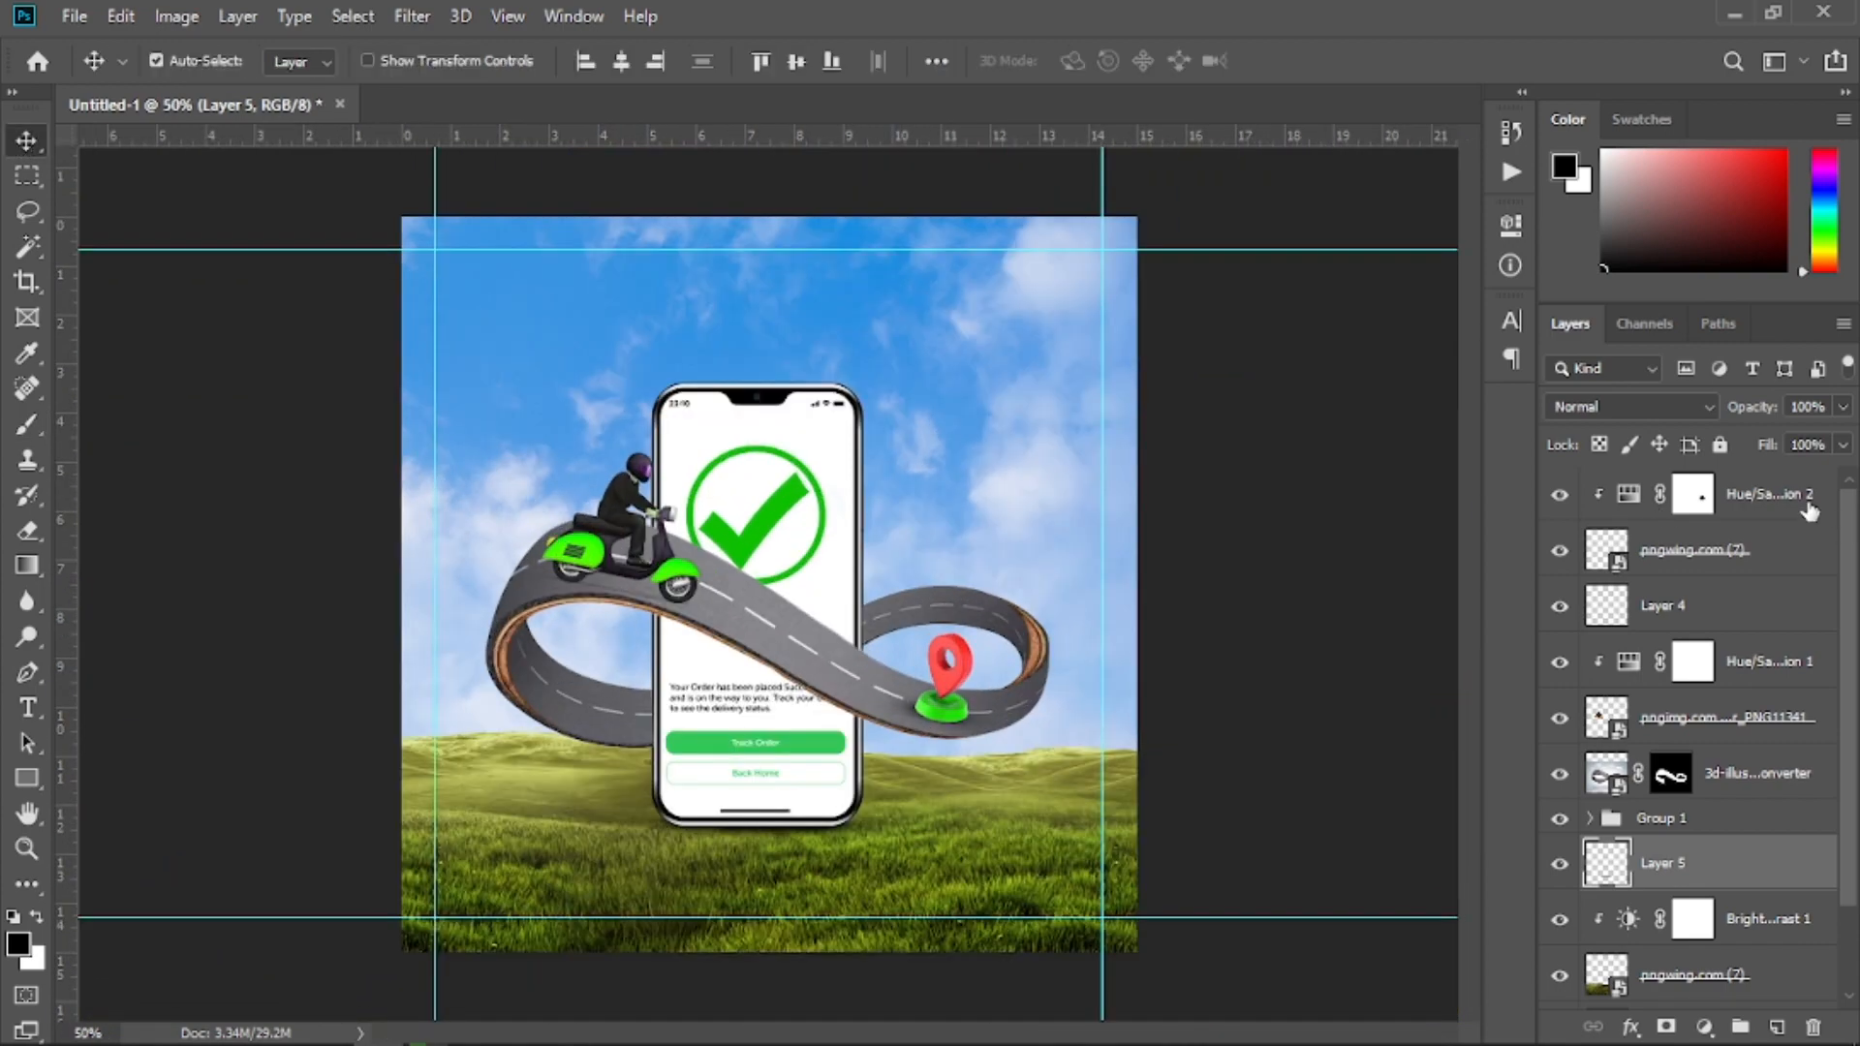
# Create a new empty layer between the infinity road layer and the scooter layer
pyautogui.click(1629, 498)
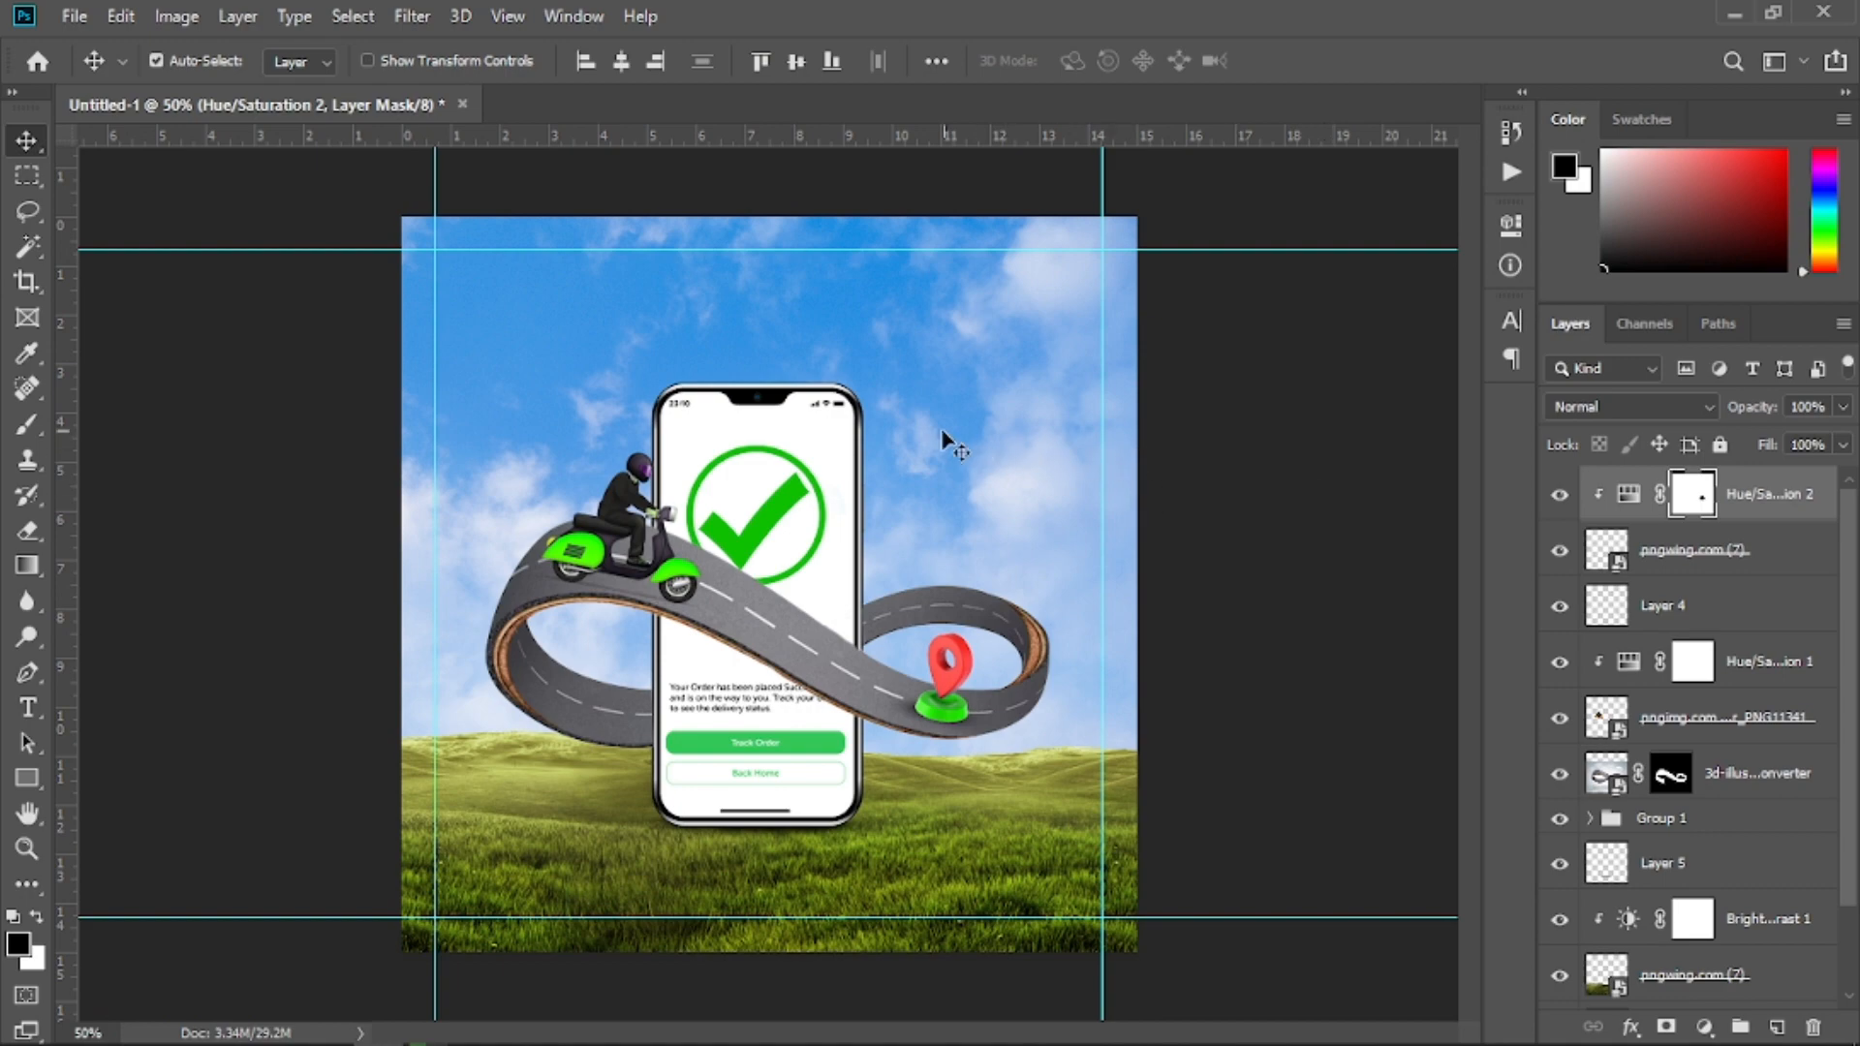
pyautogui.press('z')
pyautogui.moveTo(603, 635); pyautogui.dragTo(748, 634)
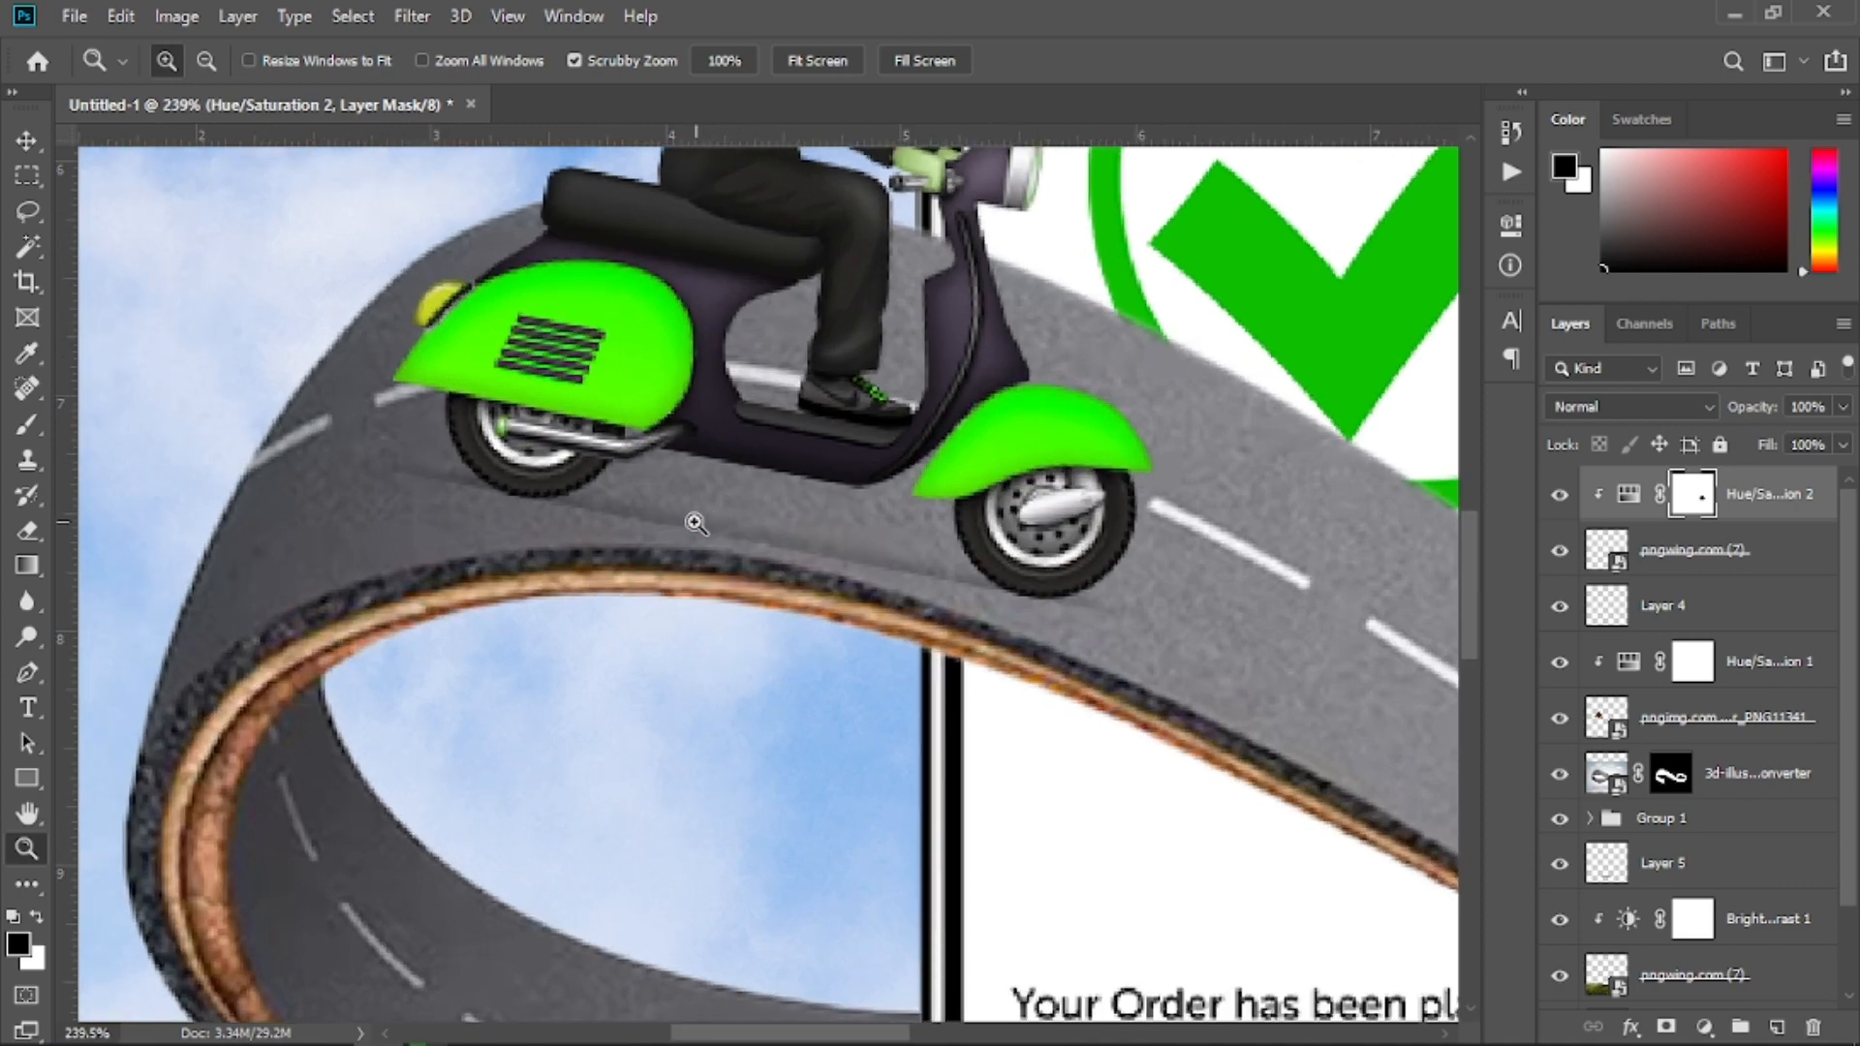
pyautogui.press('v')
pyautogui.moveTo(553, 445)
pyautogui.mouseDown()
pyautogui.moveTo(611, 459)
pyautogui.moveTo(550, 462)
pyautogui.mouseUp()
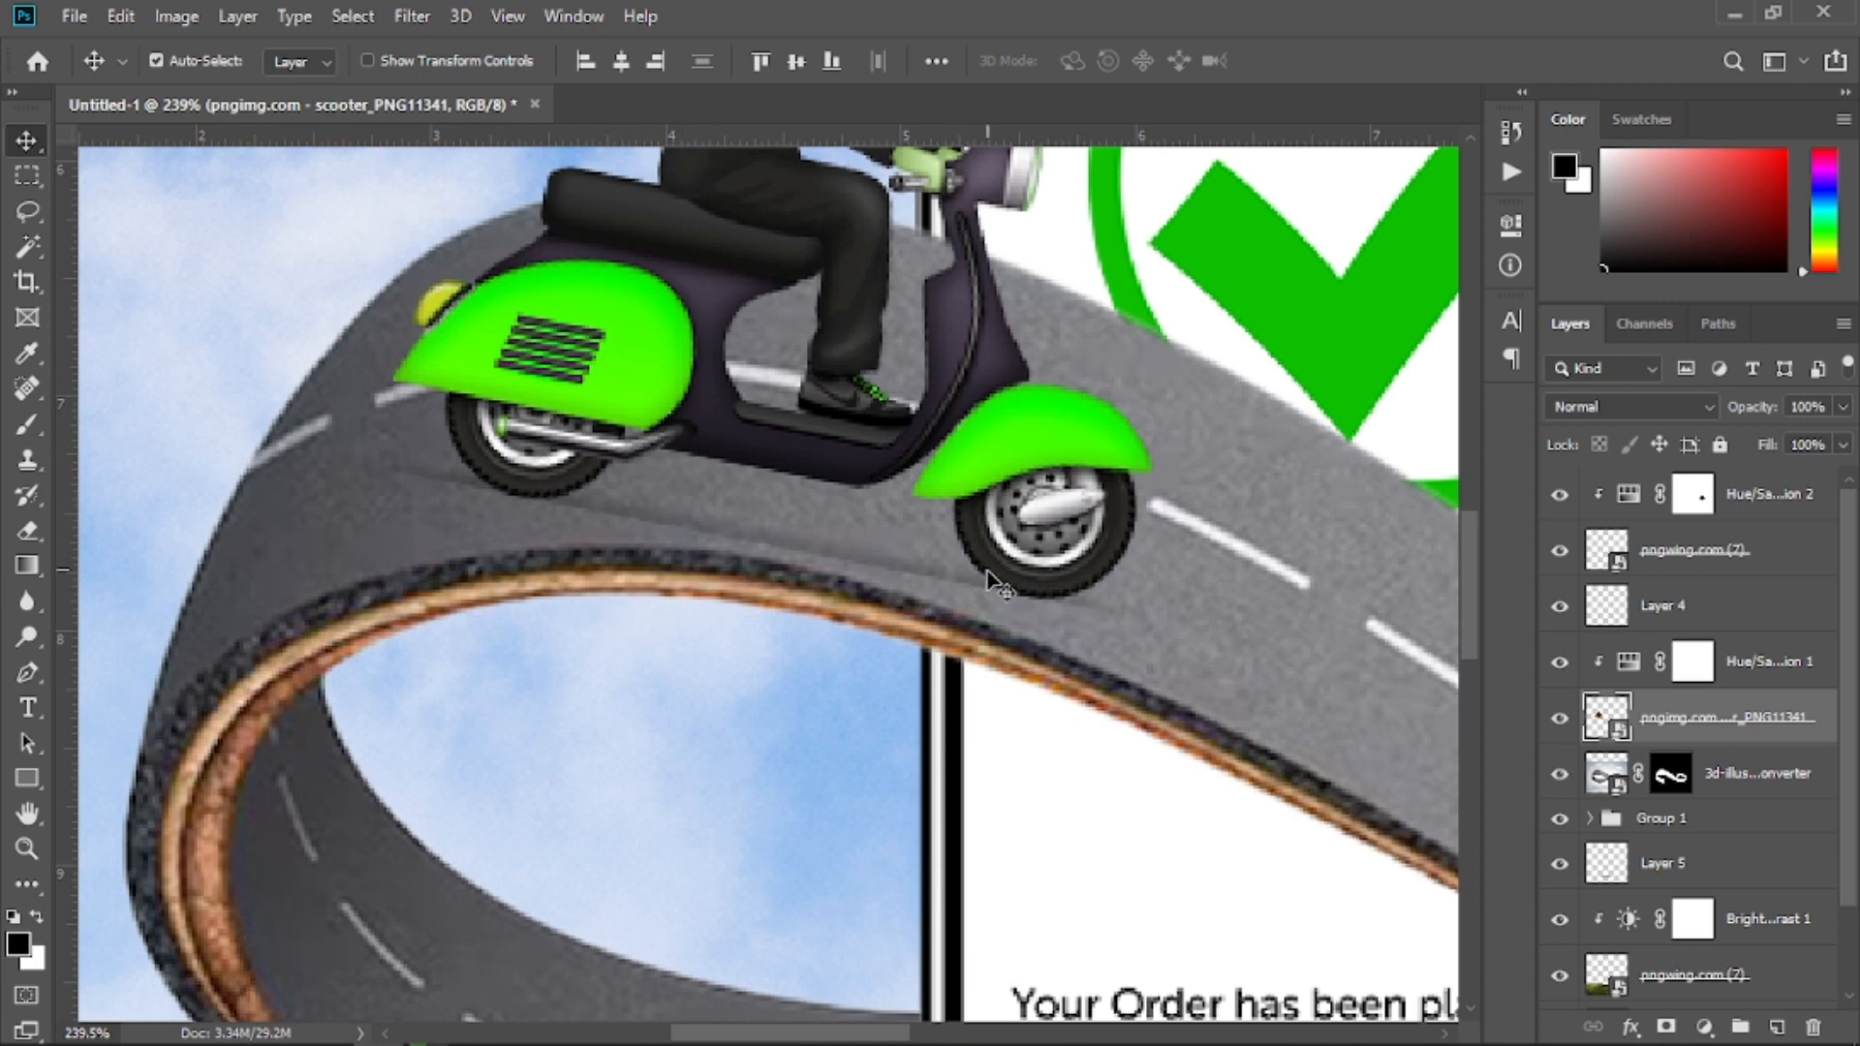
pyautogui.click(1776, 785)
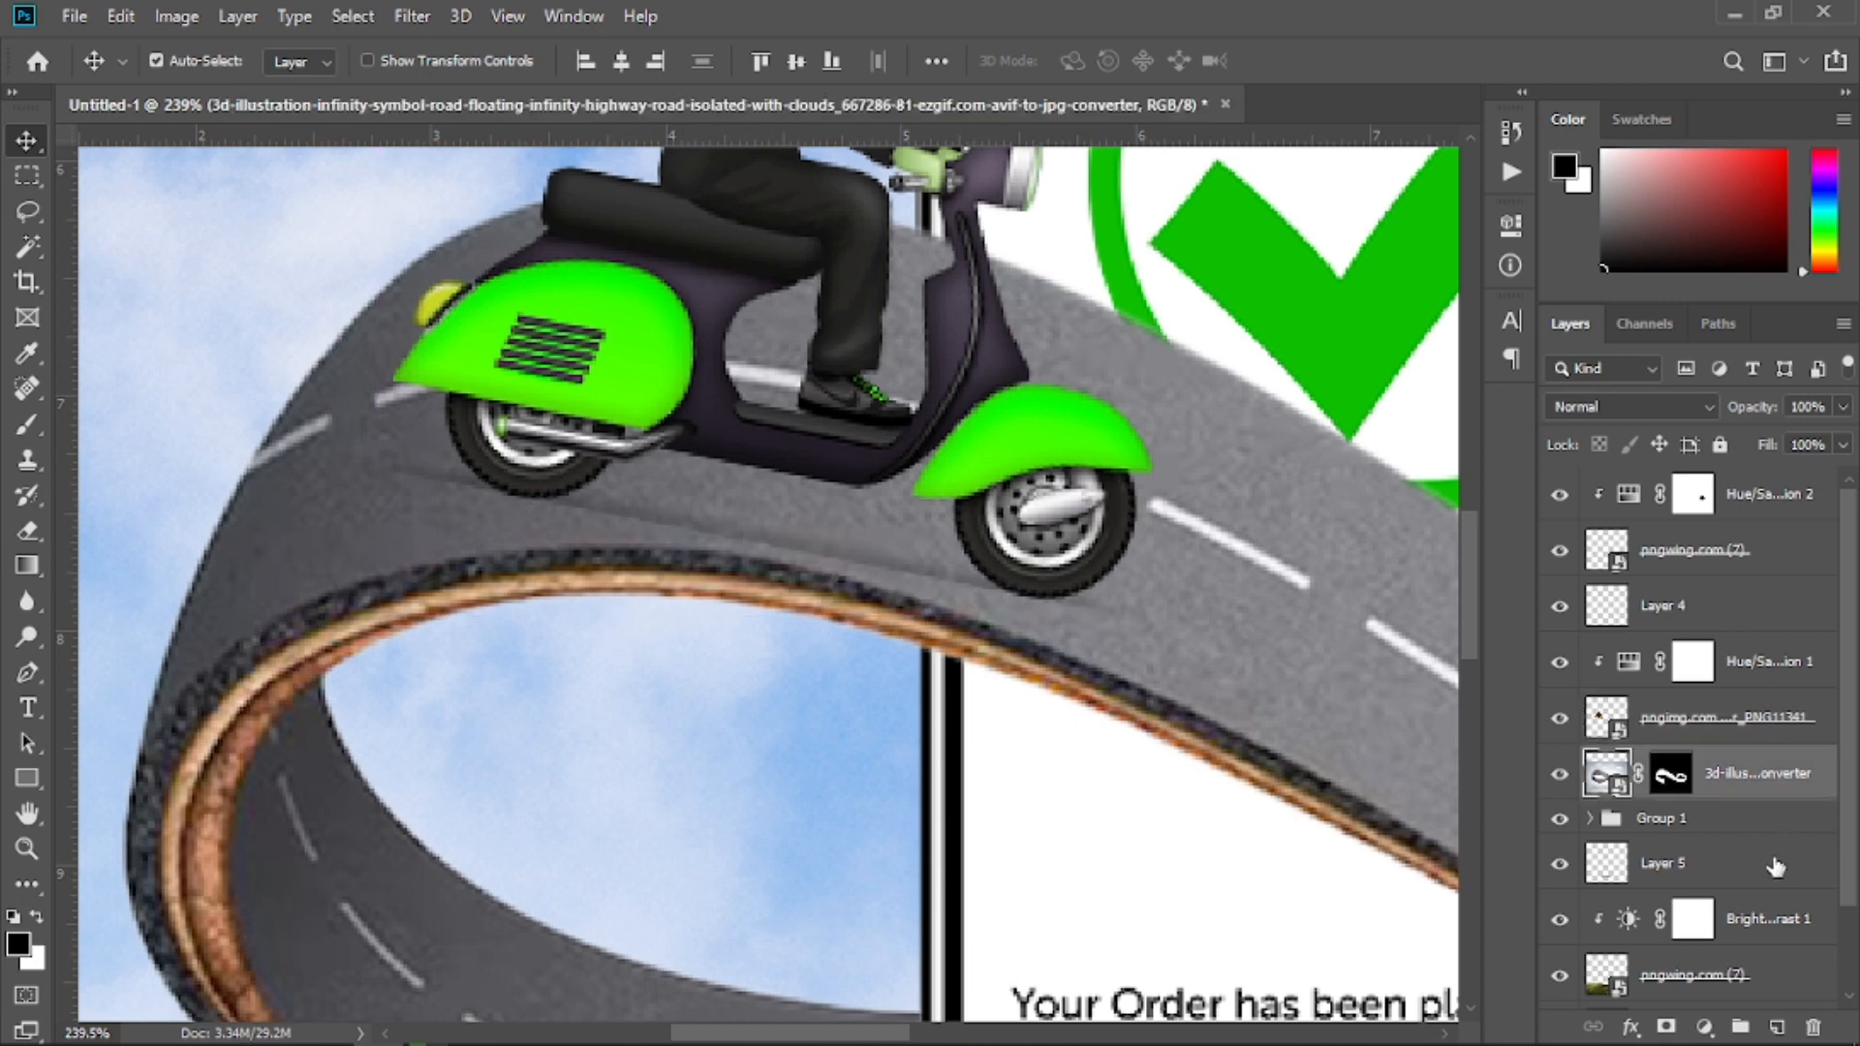
pyautogui.click(1778, 1027)
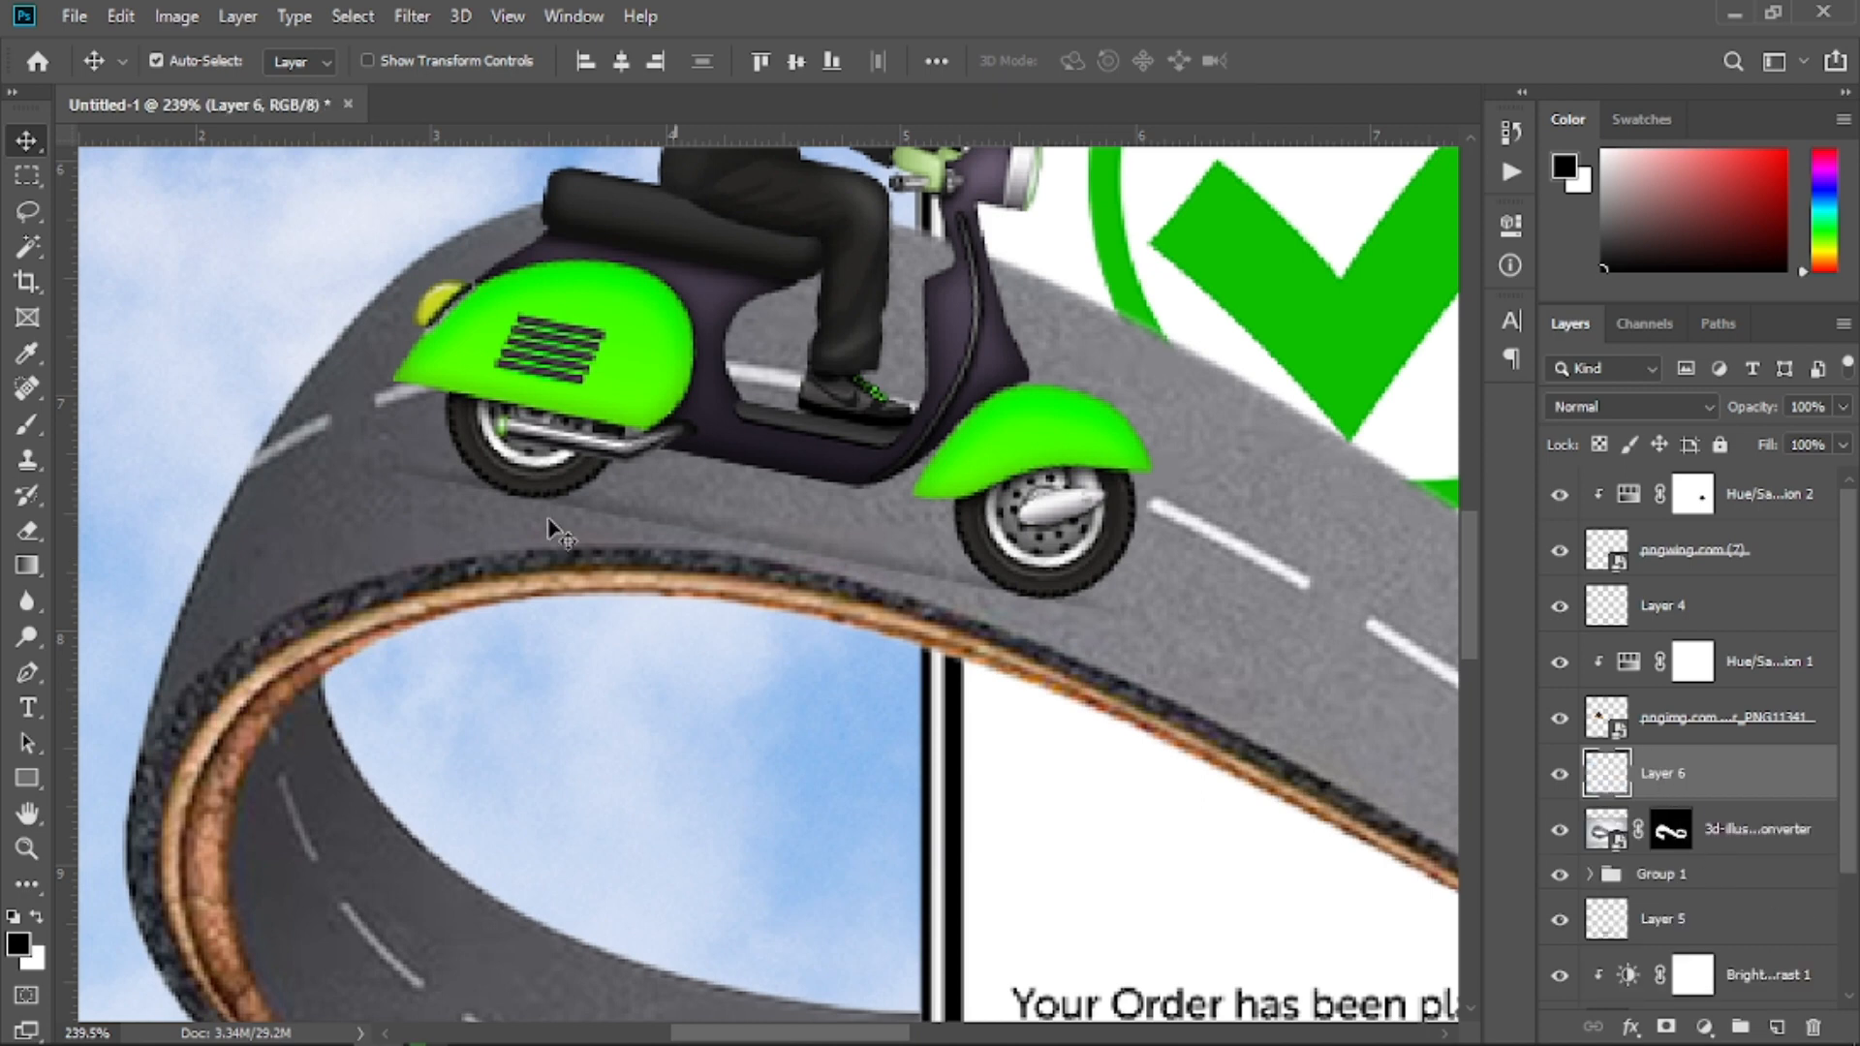
# Tilt the elliptical brush along the road and paint black shadows under the scooter's front wheel at 125 px and rear wheel with a smaller tip
pyautogui.click(29, 422)
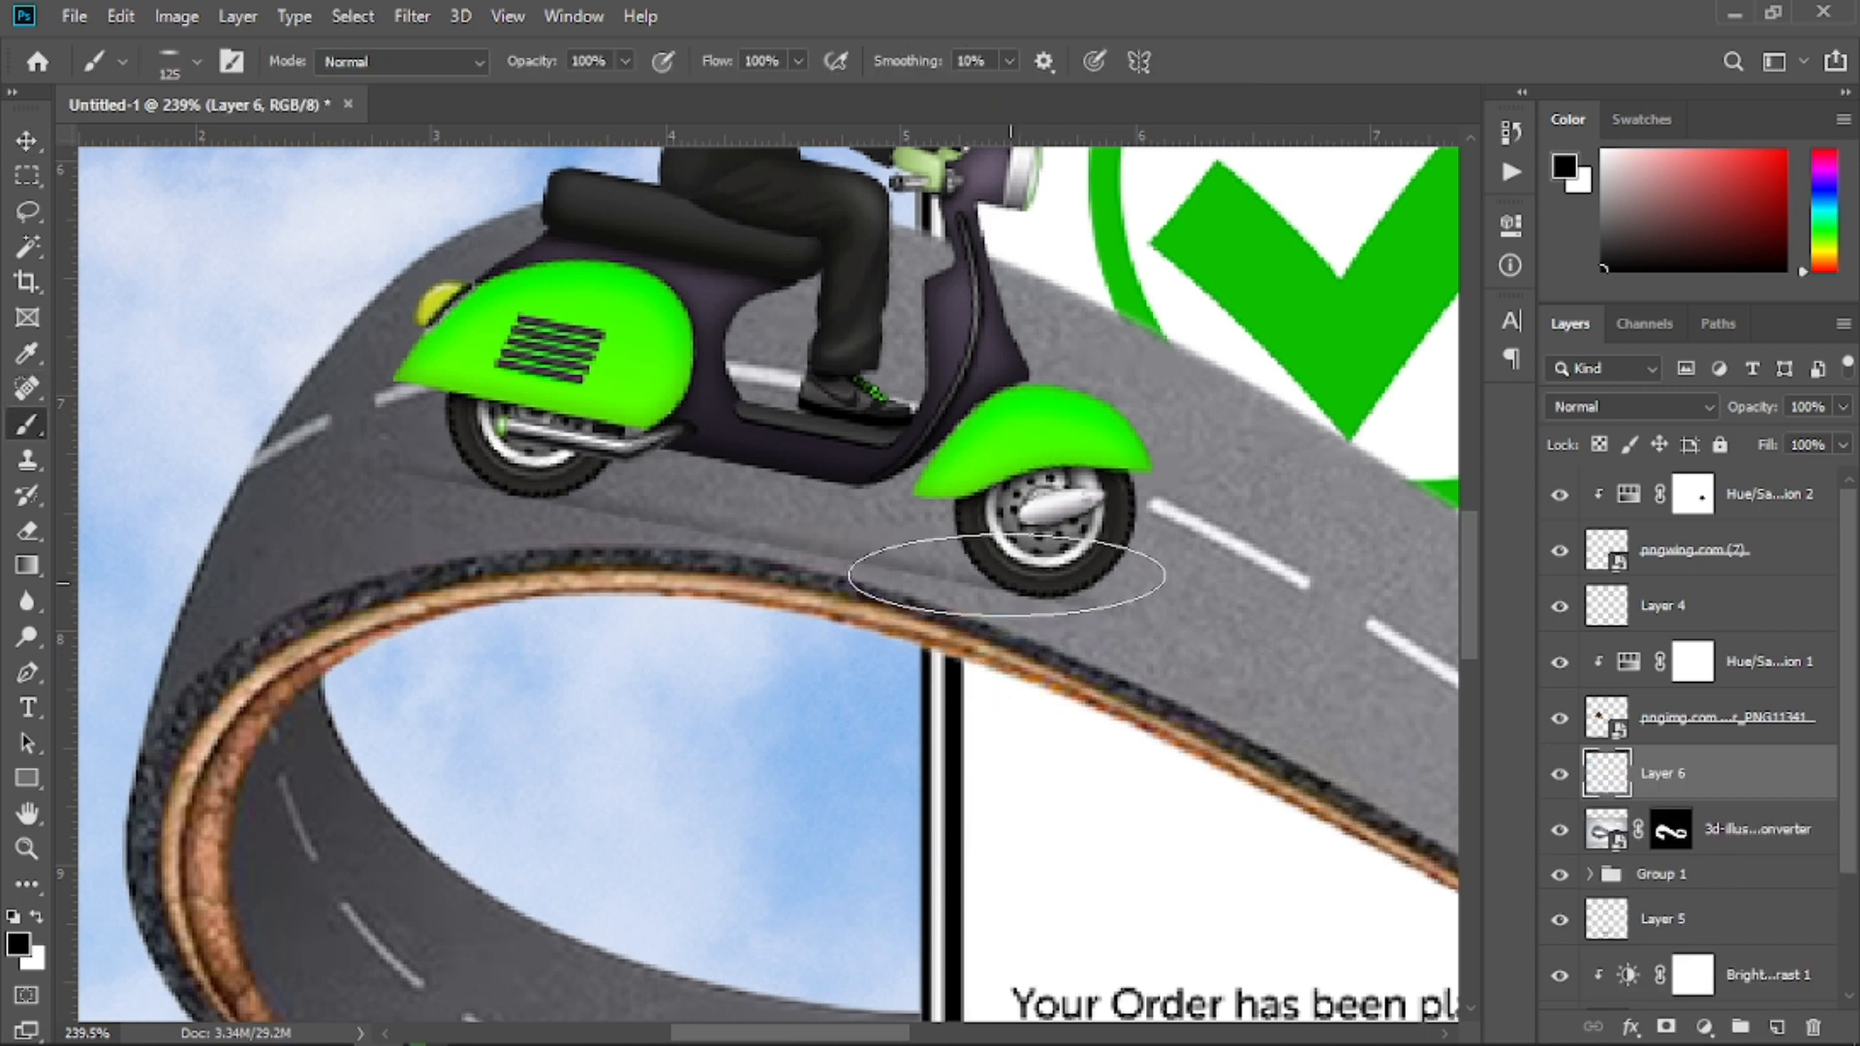
pyautogui.rightClick(1006, 574)
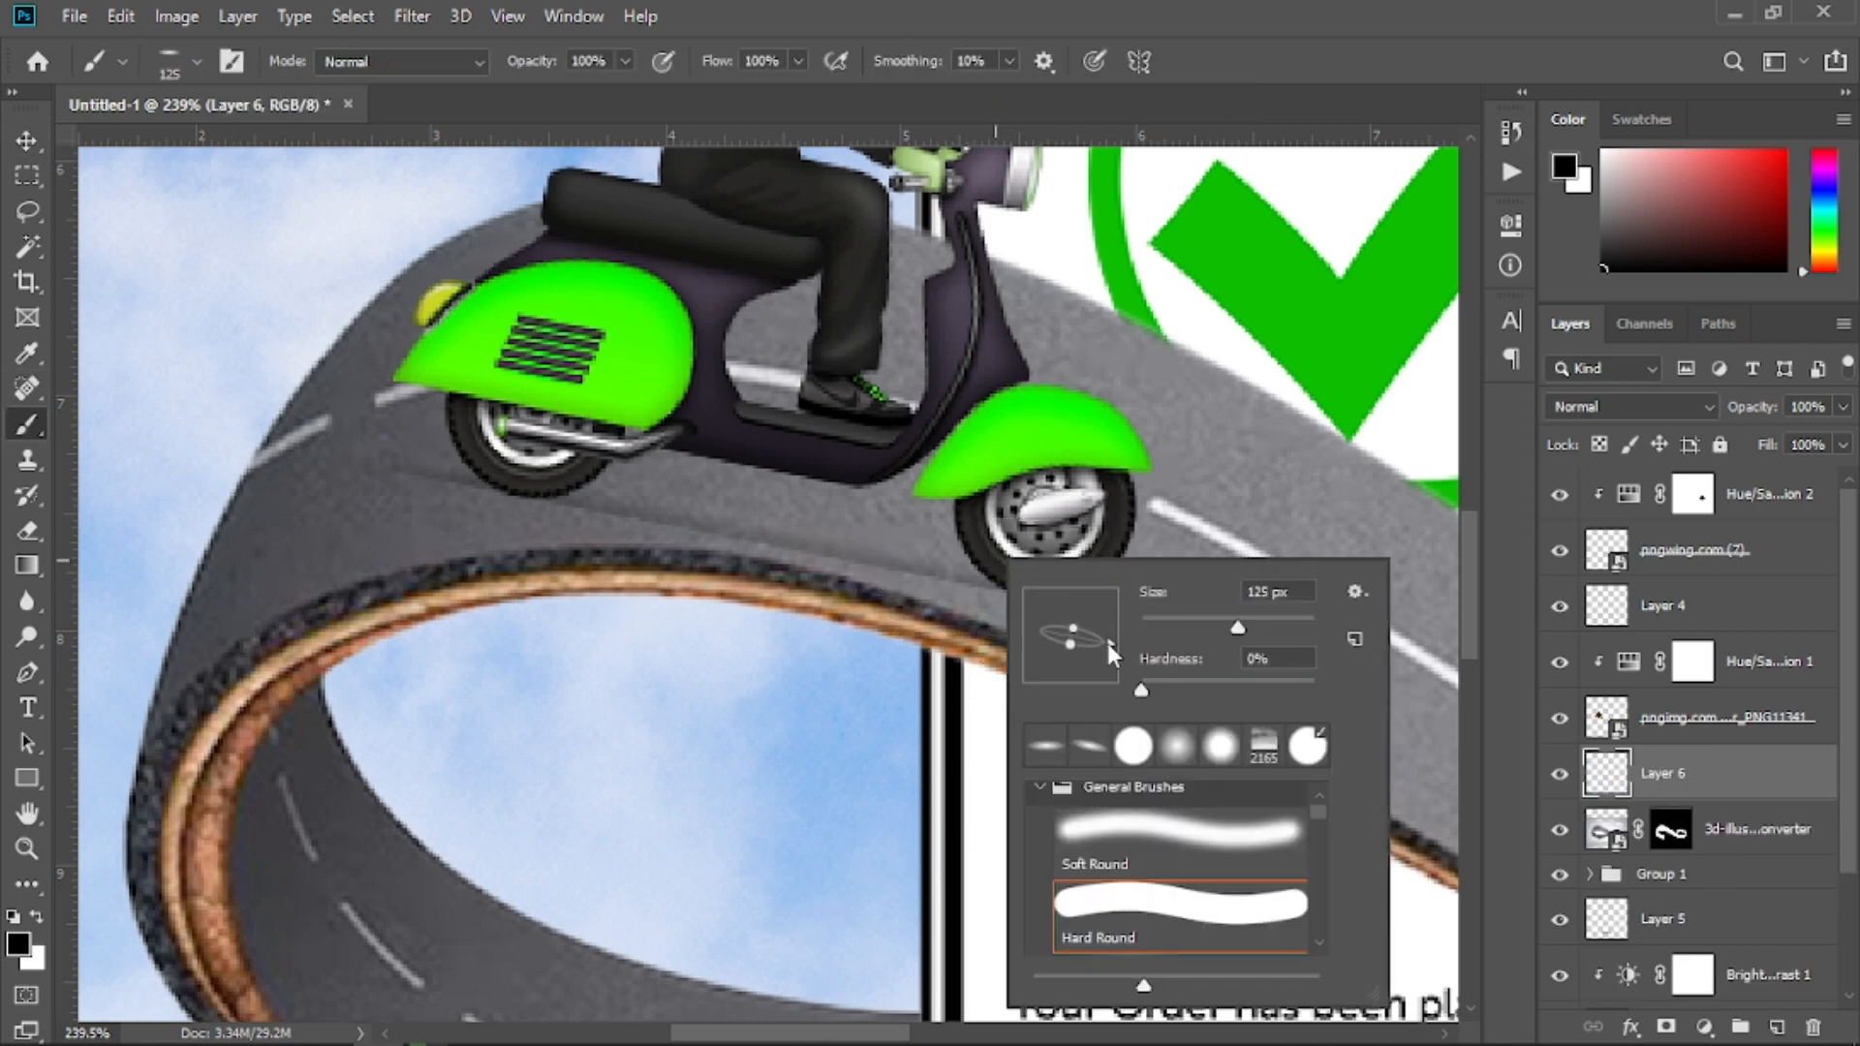
pyautogui.click(1056, 552)
pyautogui.moveTo(1043, 588); pyautogui.dragTo(1079, 606)
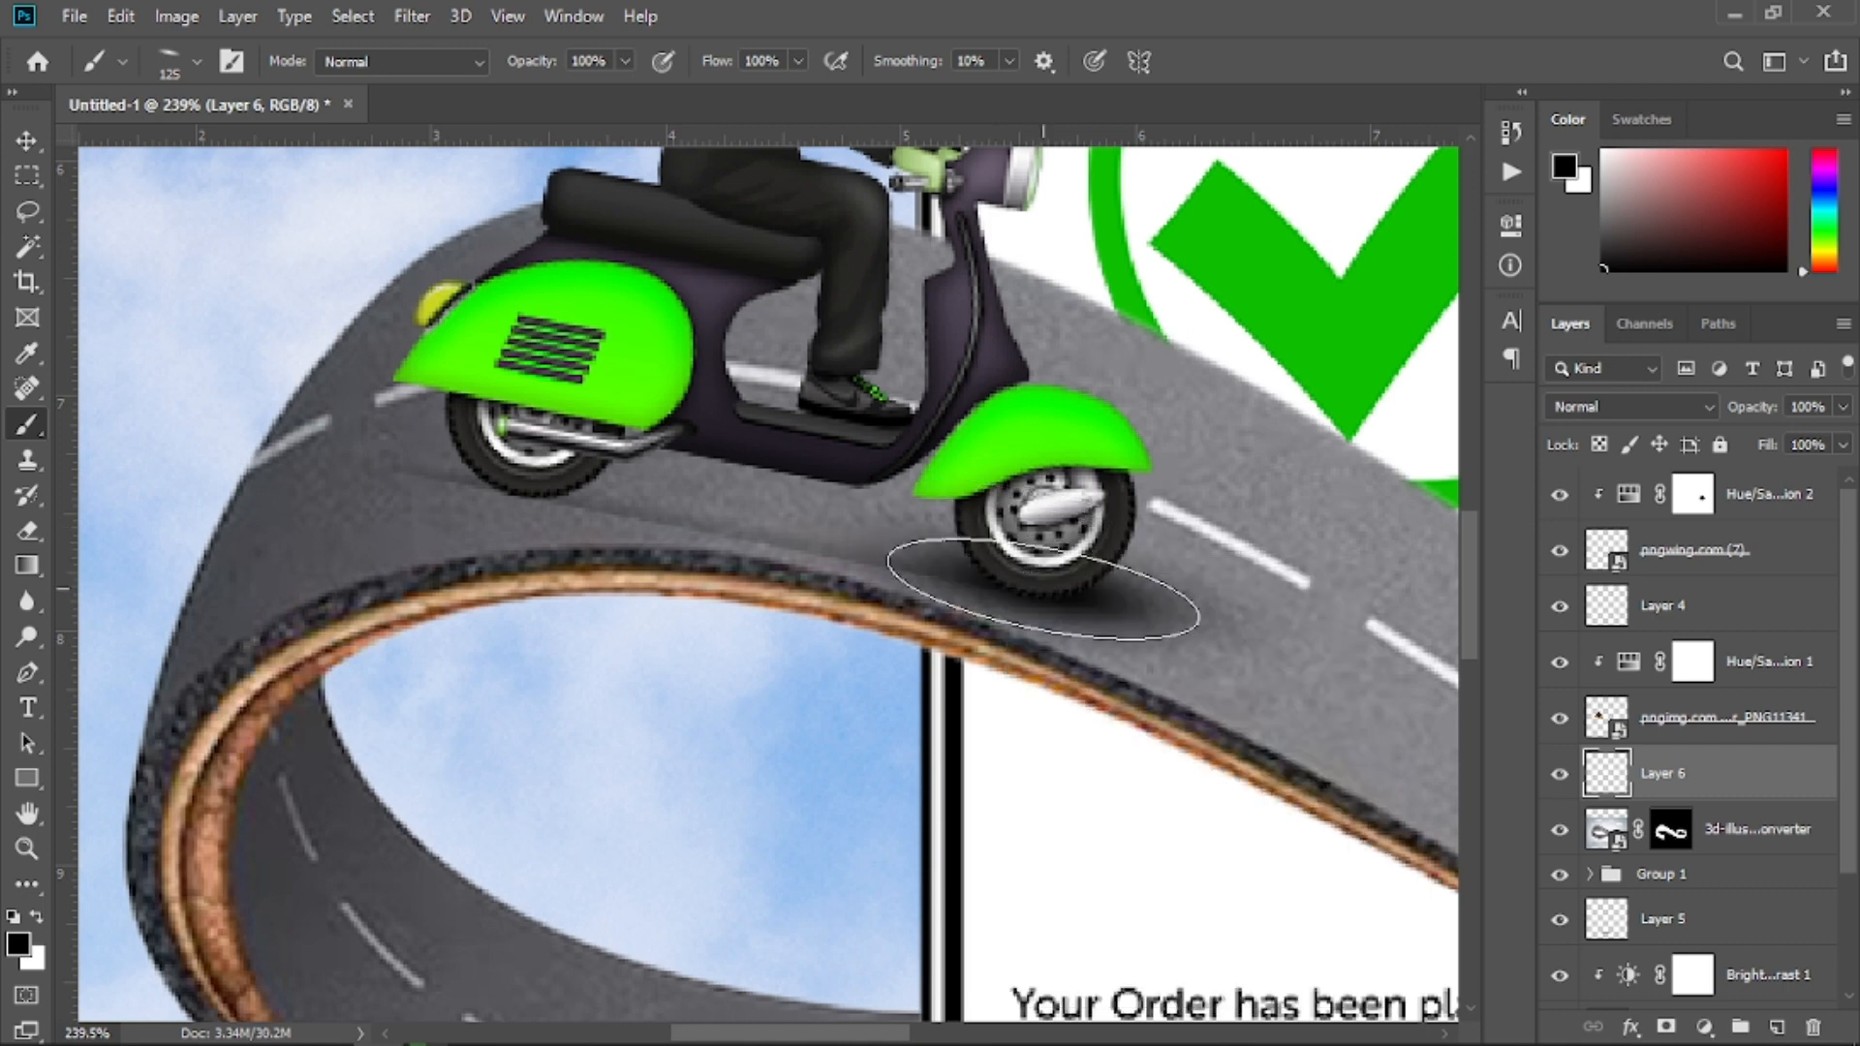
pyautogui.press('[')
pyautogui.press('[')
pyautogui.press('[')
pyautogui.press('[')
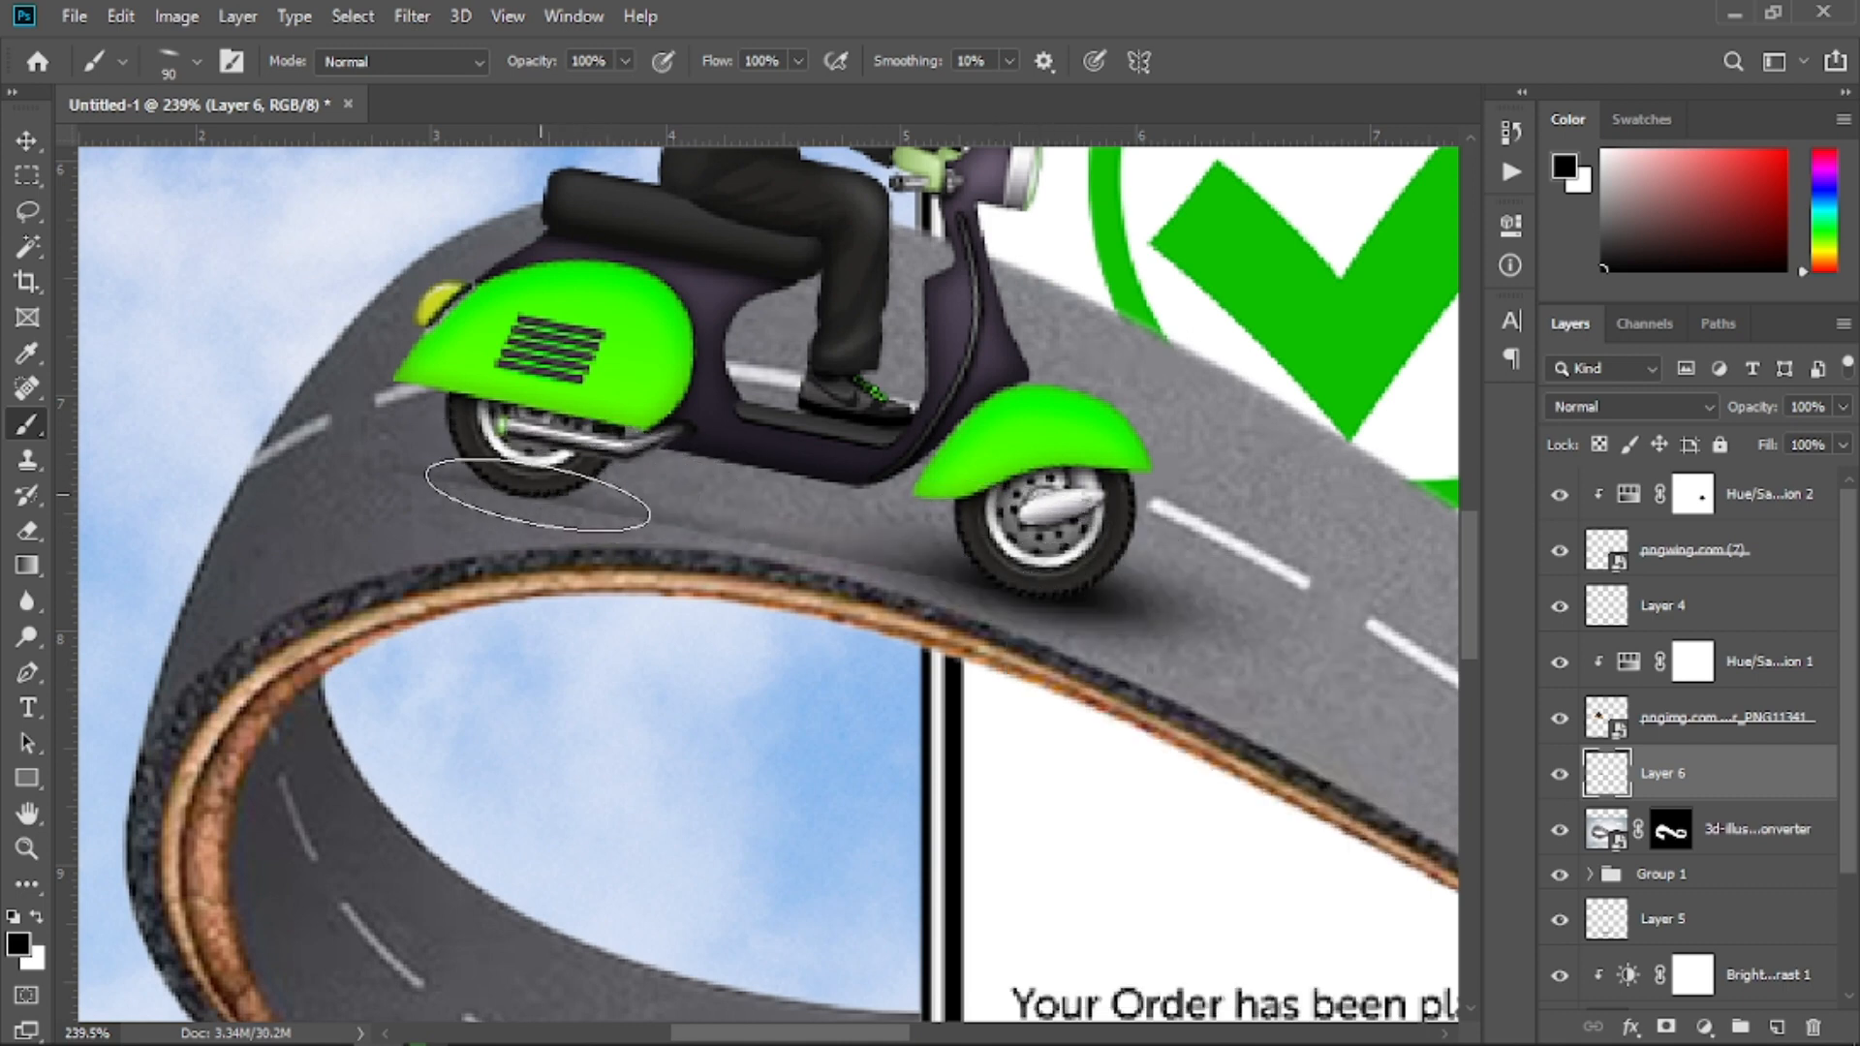
pyautogui.moveTo(520, 470)
pyautogui.mouseDown()
pyautogui.moveTo(504, 475)
pyautogui.moveTo(528, 479)
pyautogui.mouseUp()
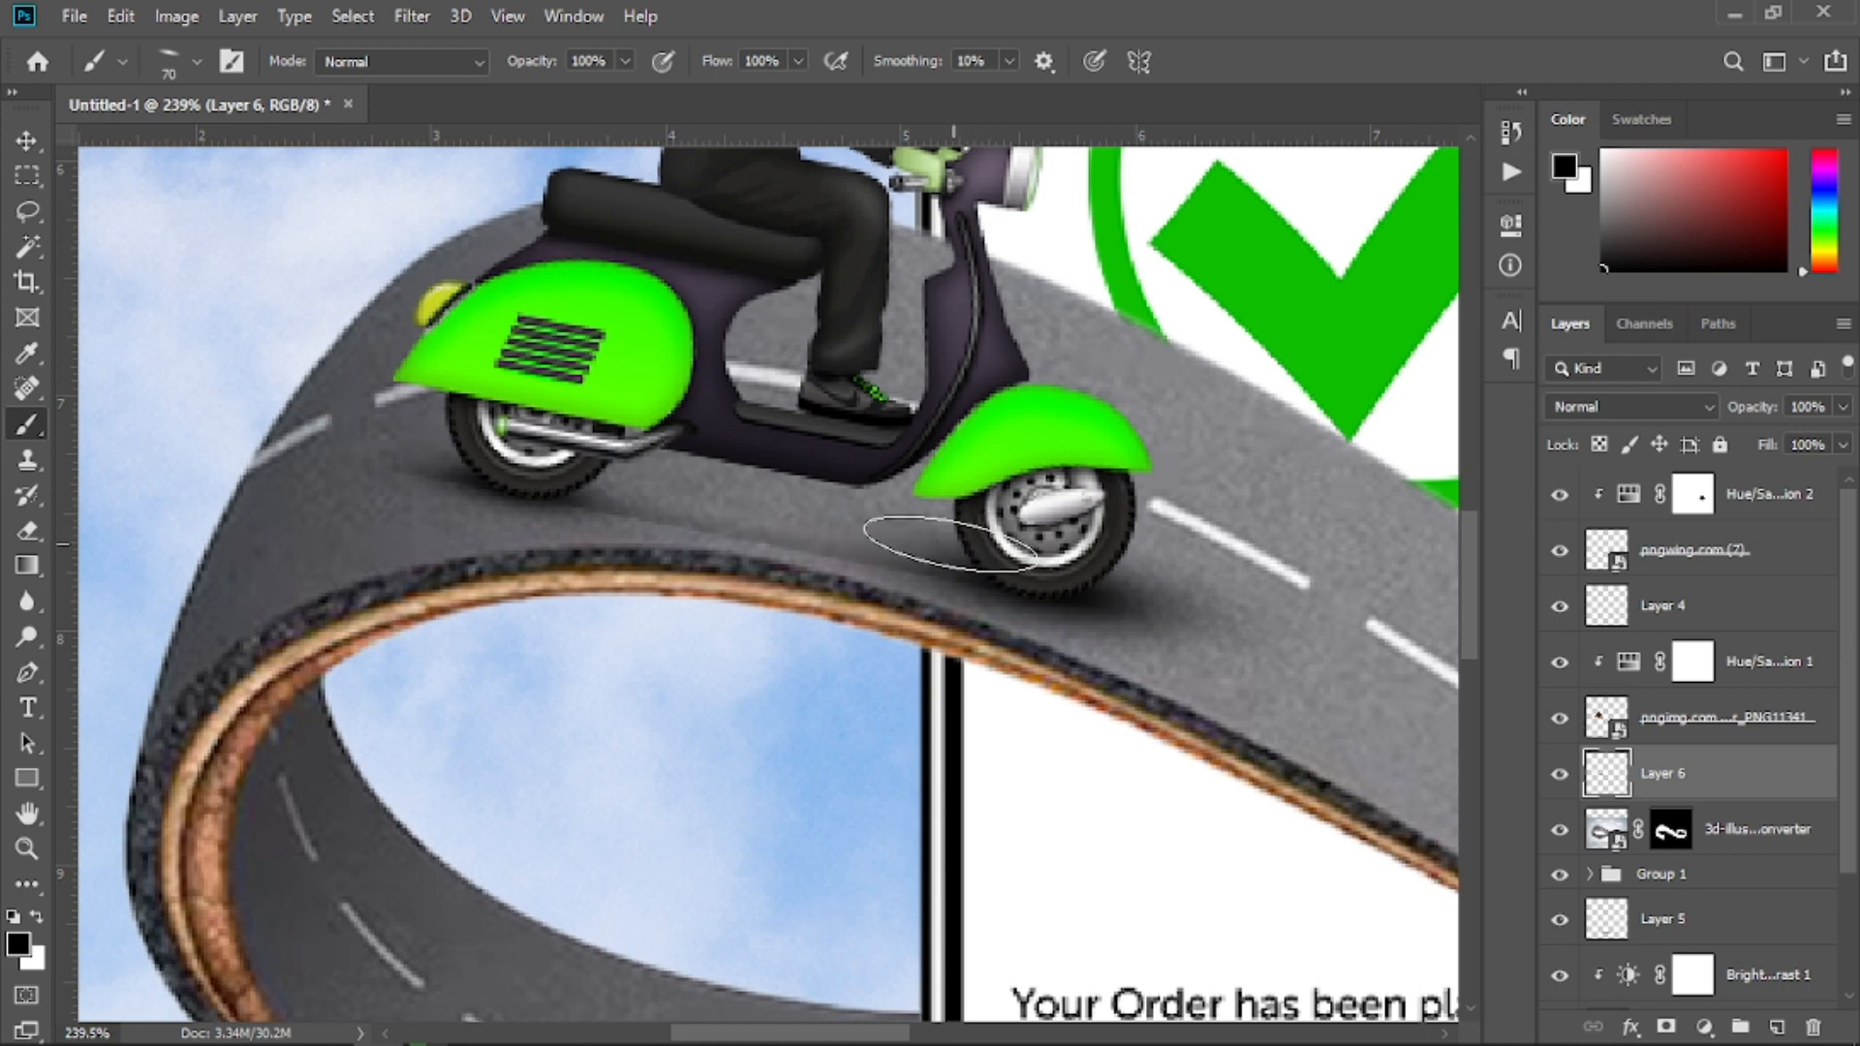
# Move the scooter together with its shadow layer about 0.36 in horizontally toward the phone
pyautogui.press('v')
pyautogui.keyDown('ctrl'); pyautogui.click(1685, 763); pyautogui.keyUp('ctrl')
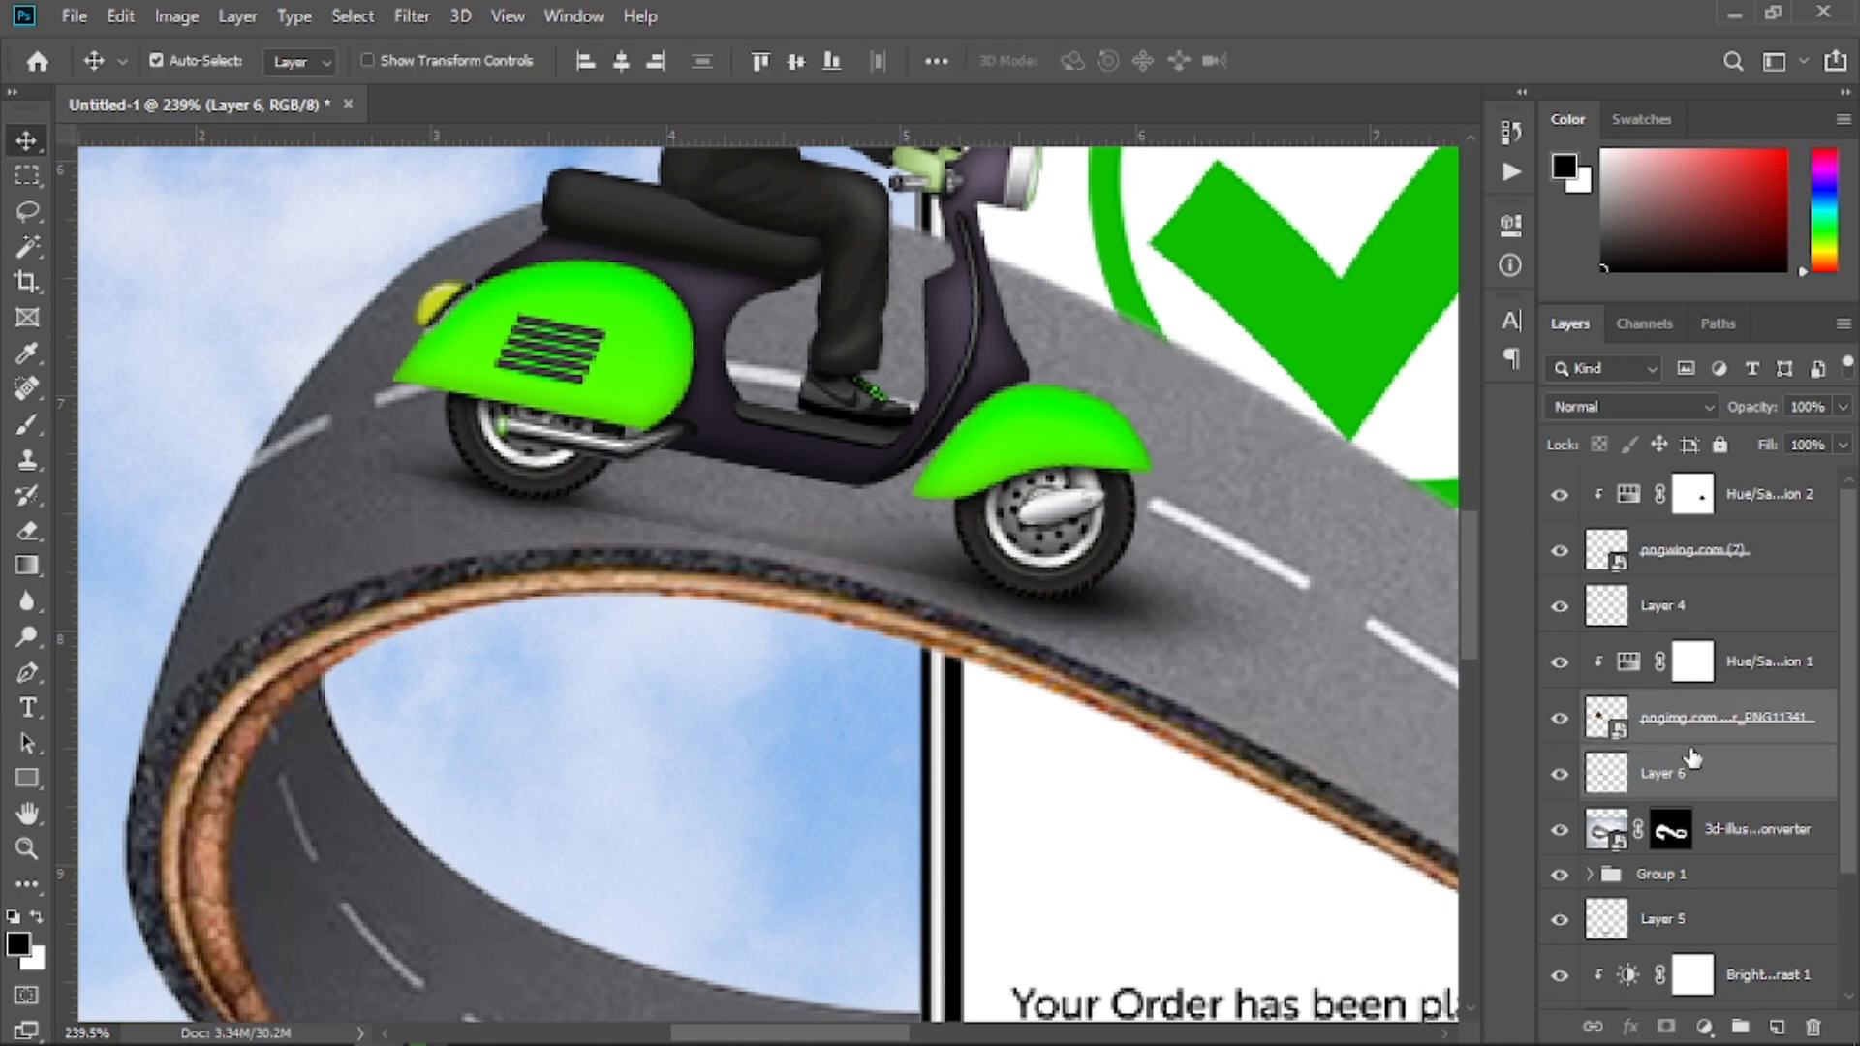
pyautogui.moveTo(842, 441); pyautogui.dragTo(924, 441)
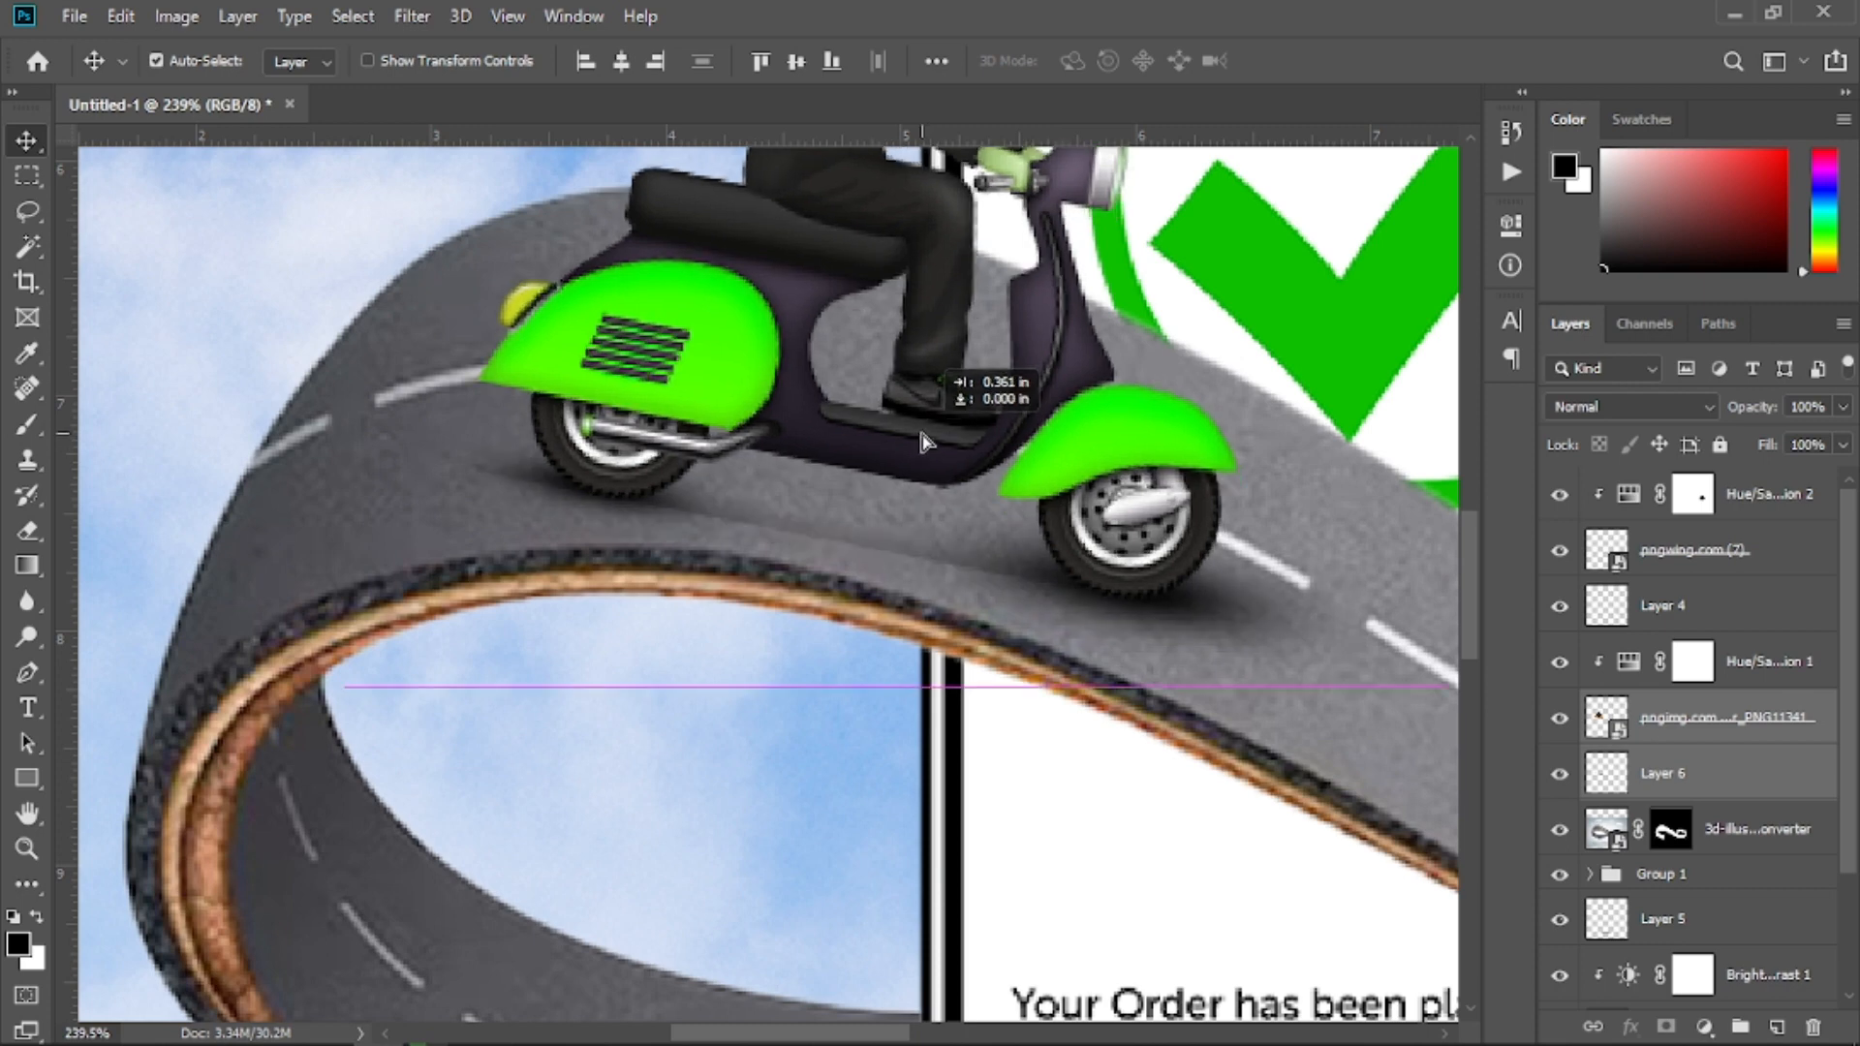
# Add a layer mask to the scooter and paint black with the 70 px brush to hide its original faint shadow between the wheels
pyautogui.click(1638, 733)
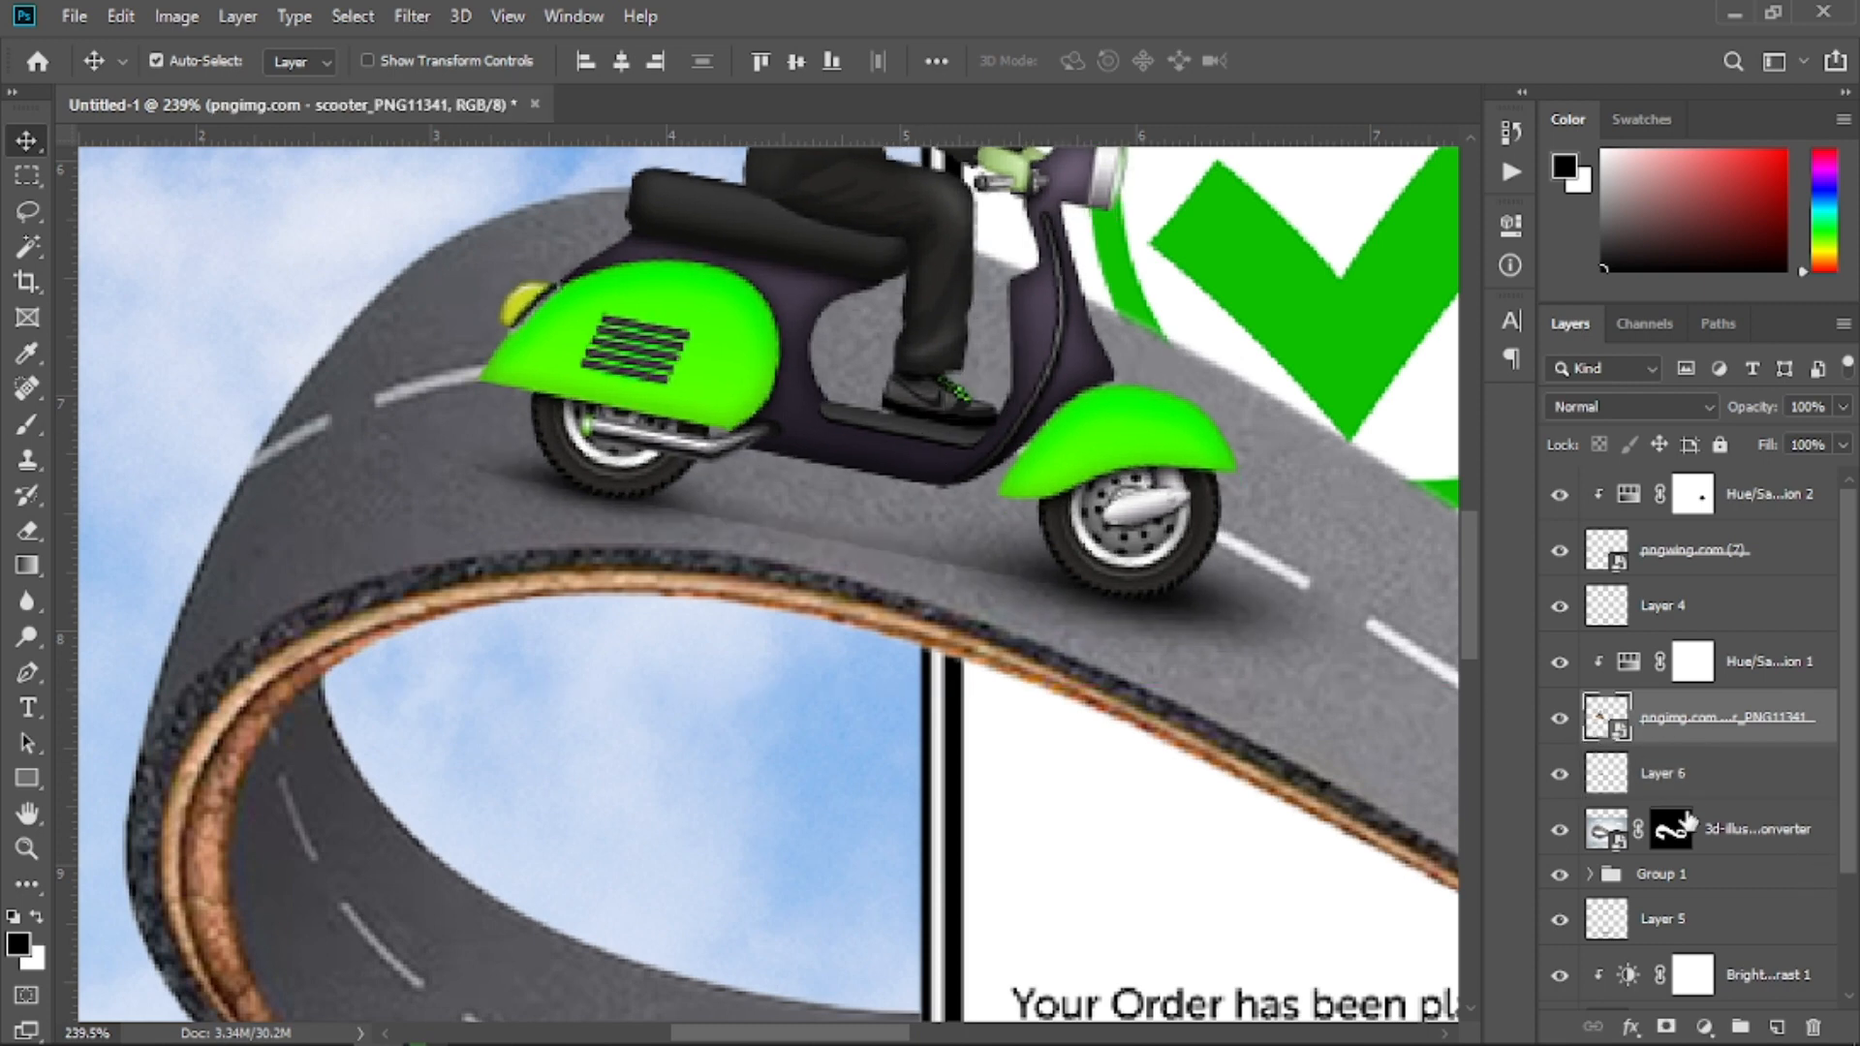
pyautogui.click(1663, 1025)
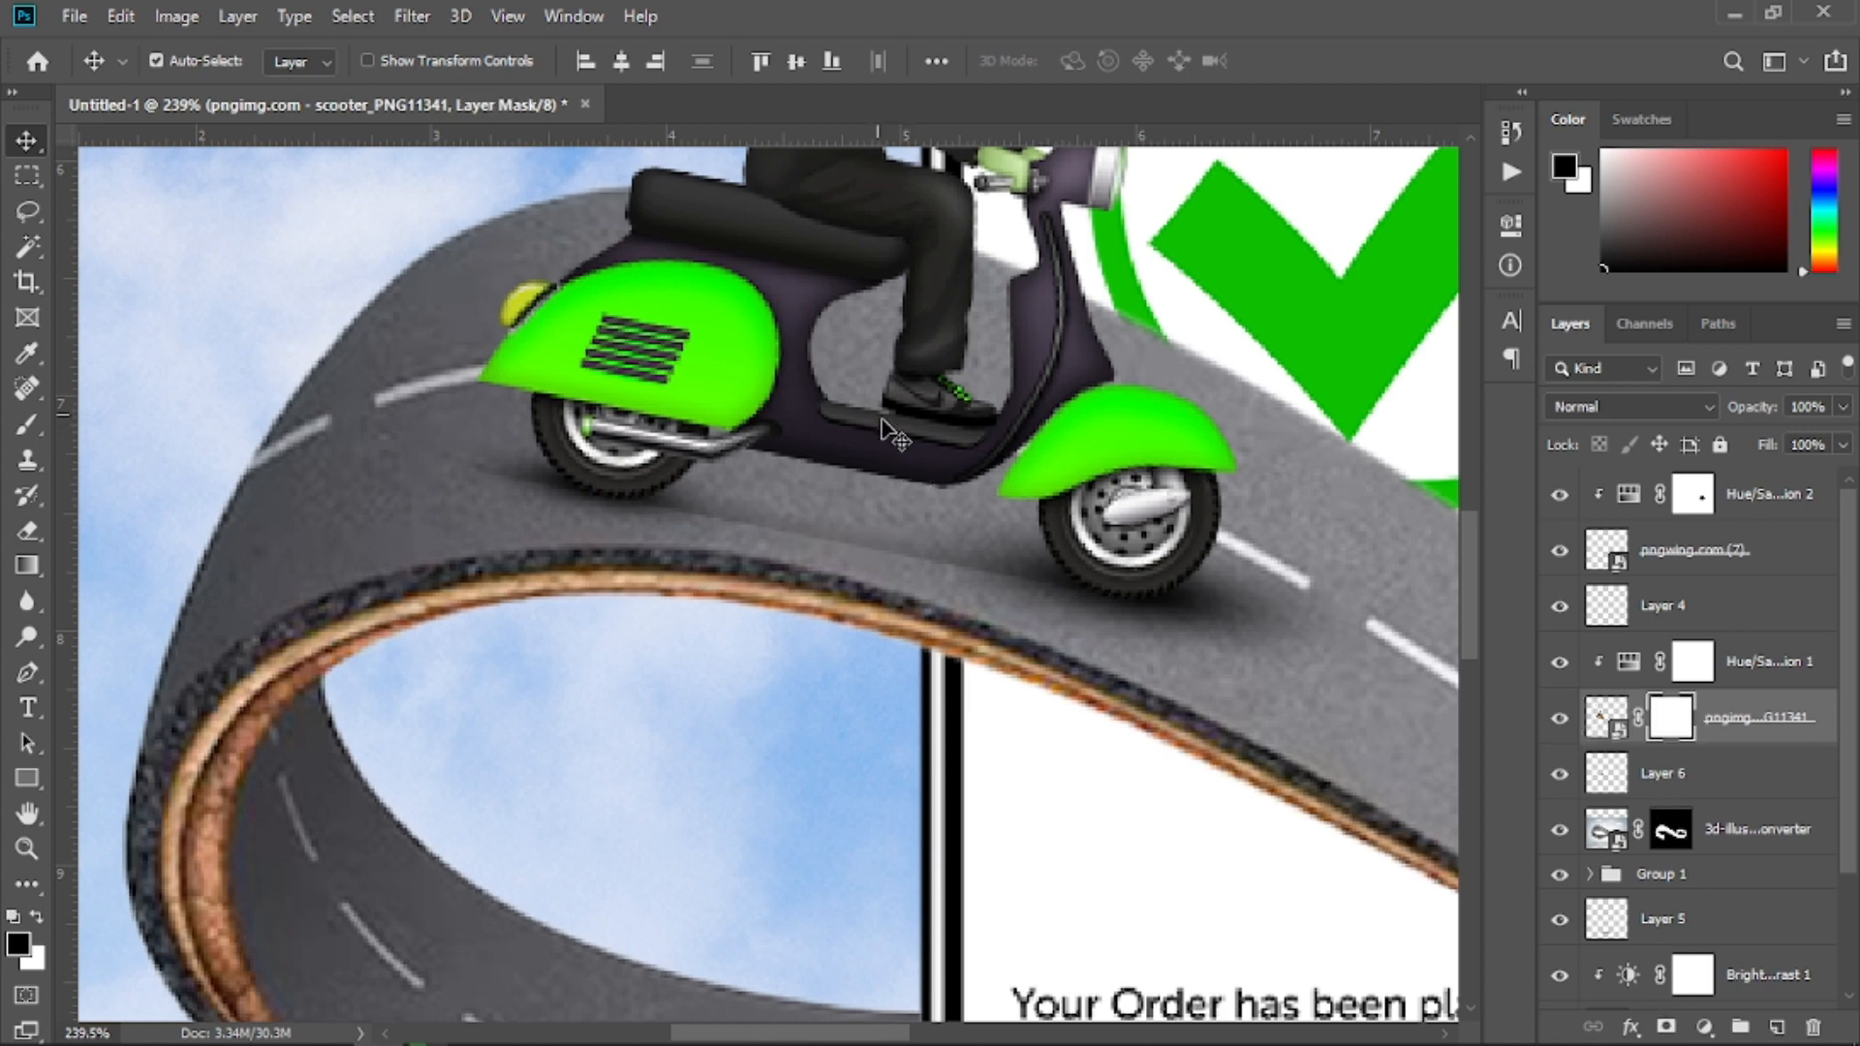
pyautogui.click(27, 424)
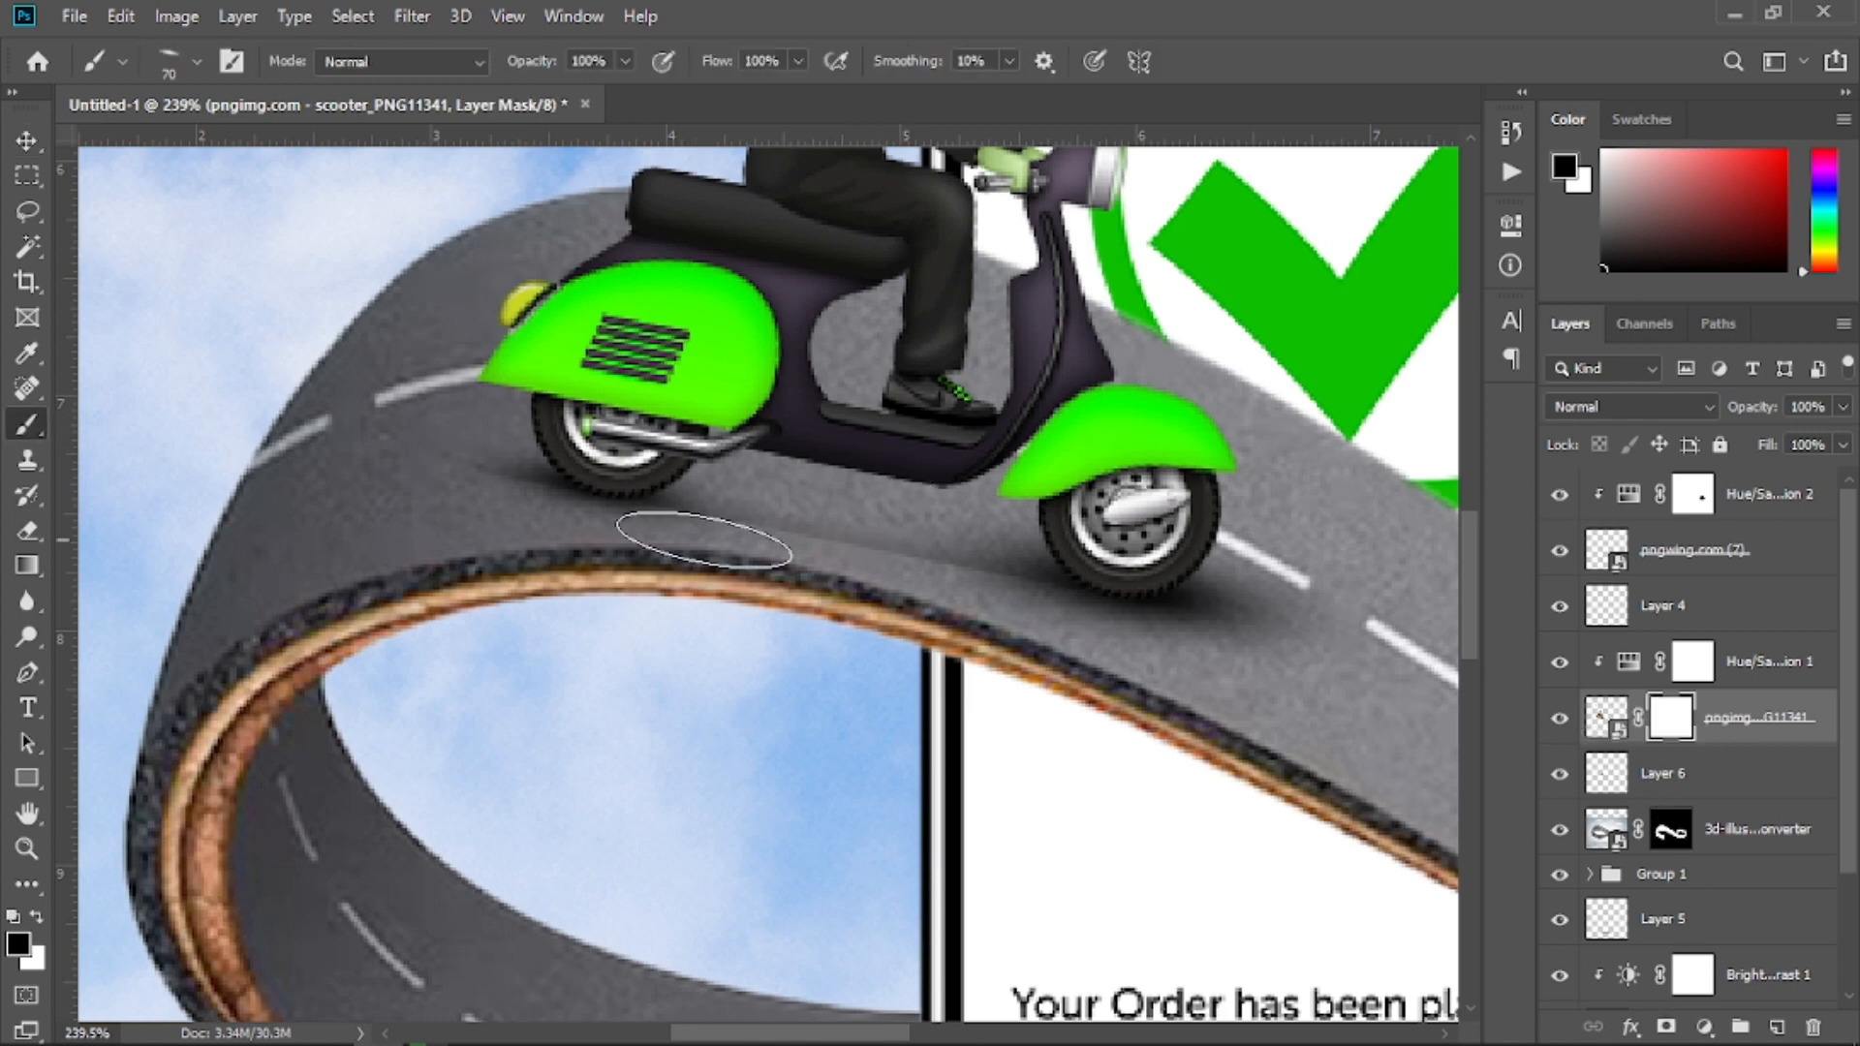
pyautogui.moveTo(889, 552); pyautogui.dragTo(903, 560)
pyautogui.hotkey('ctrl', '-')
pyautogui.hotkey('ctrl', '-')
pyautogui.hotkey('ctrl', '-')
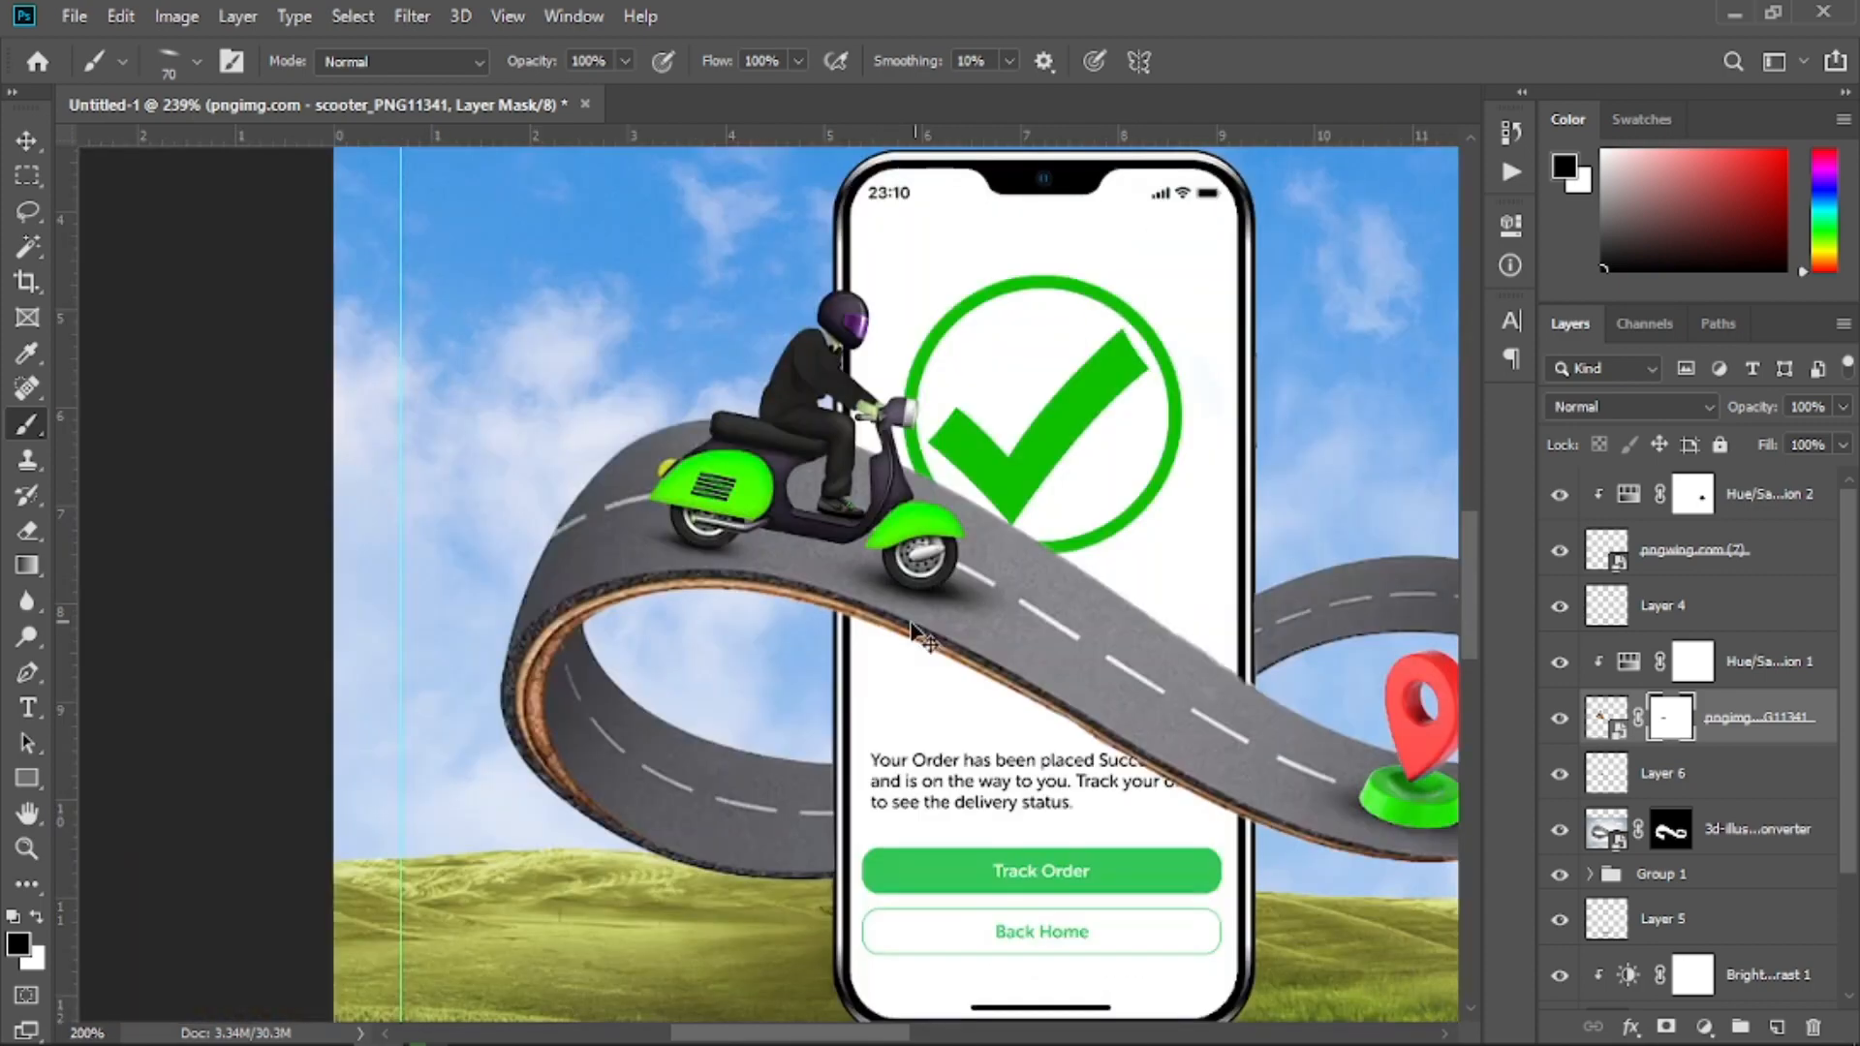
pyautogui.hotkey('ctrl', '+')
# Compare the scooter's shadow layer on and off, and reduce its opacity to 57%
pyautogui.press(']')
pyautogui.press(']')
pyautogui.press(']')
pyautogui.press(']')
pyautogui.click(1675, 780)
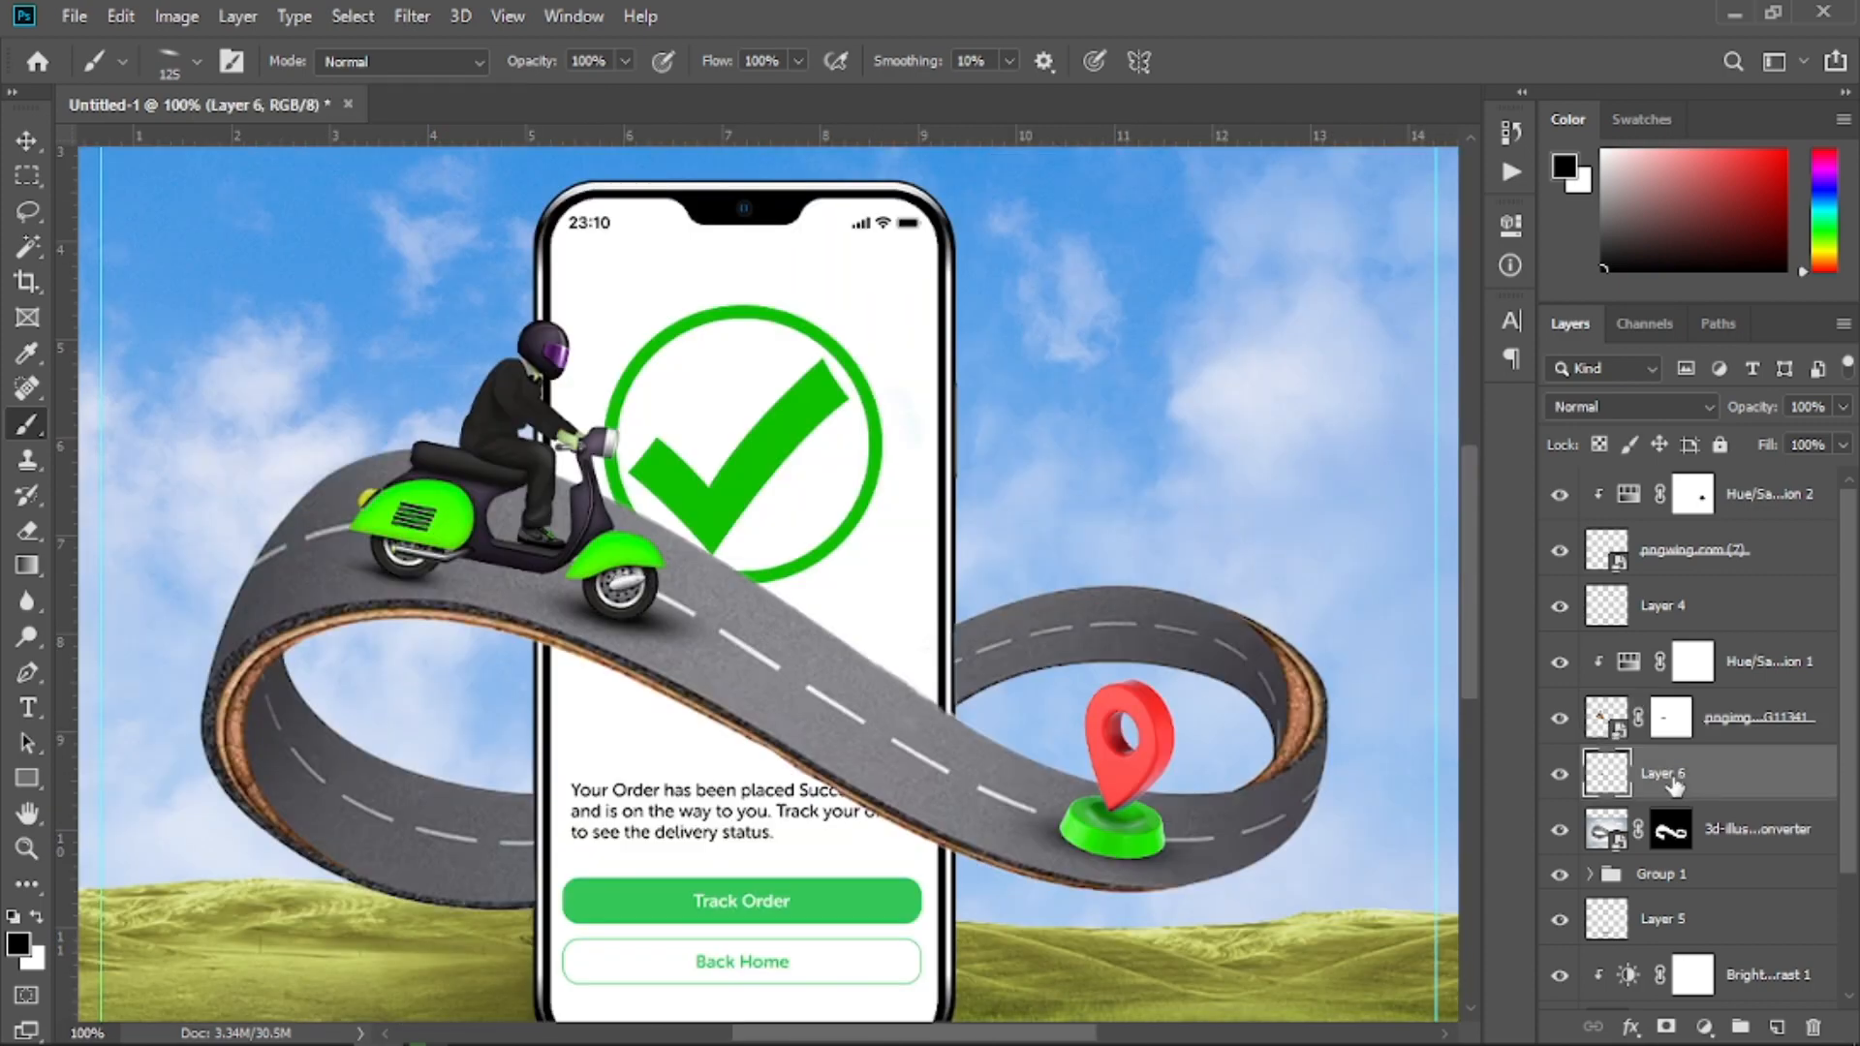
pyautogui.click(1560, 775)
pyautogui.click(1560, 775)
pyautogui.moveTo(1763, 411); pyautogui.dragTo(1700, 424)
pyautogui.click(27, 140)
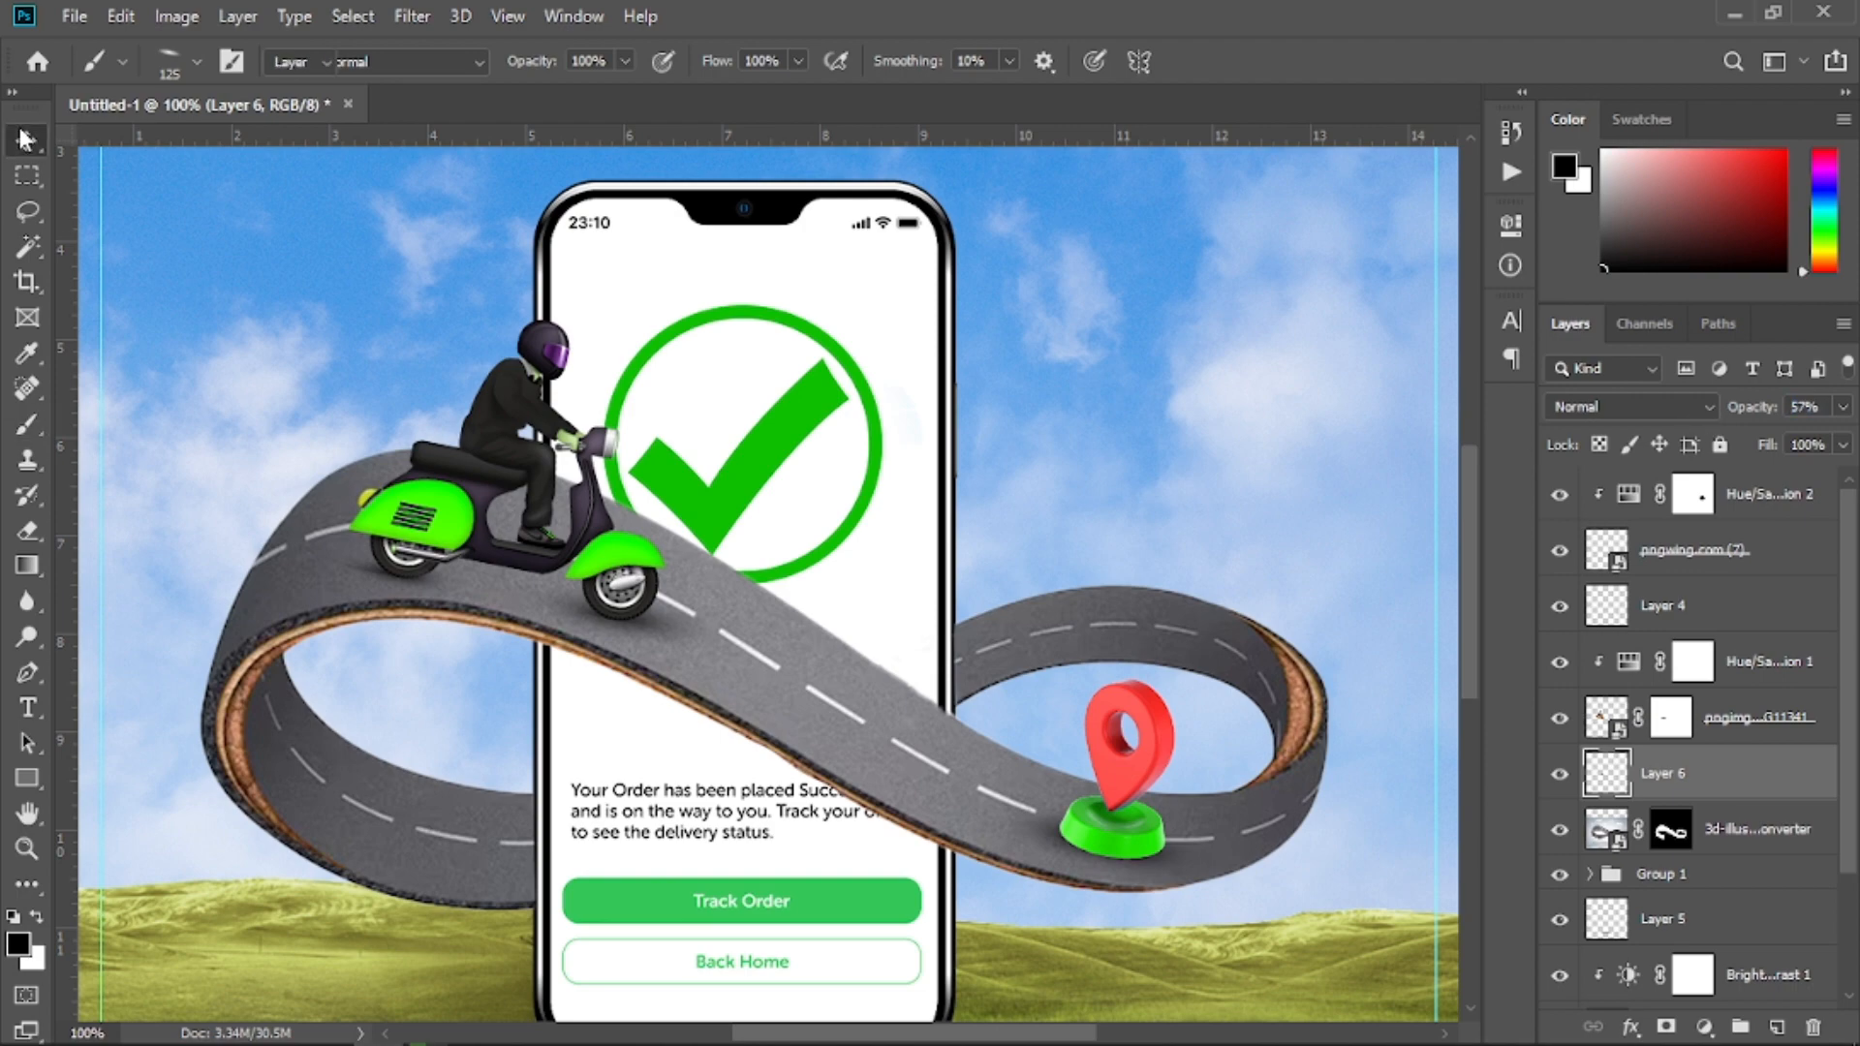
pyautogui.hotkey('ctrl', '-')
pyautogui.hotkey('ctrl', '-')
pyautogui.hotkey('ctrl', '-')
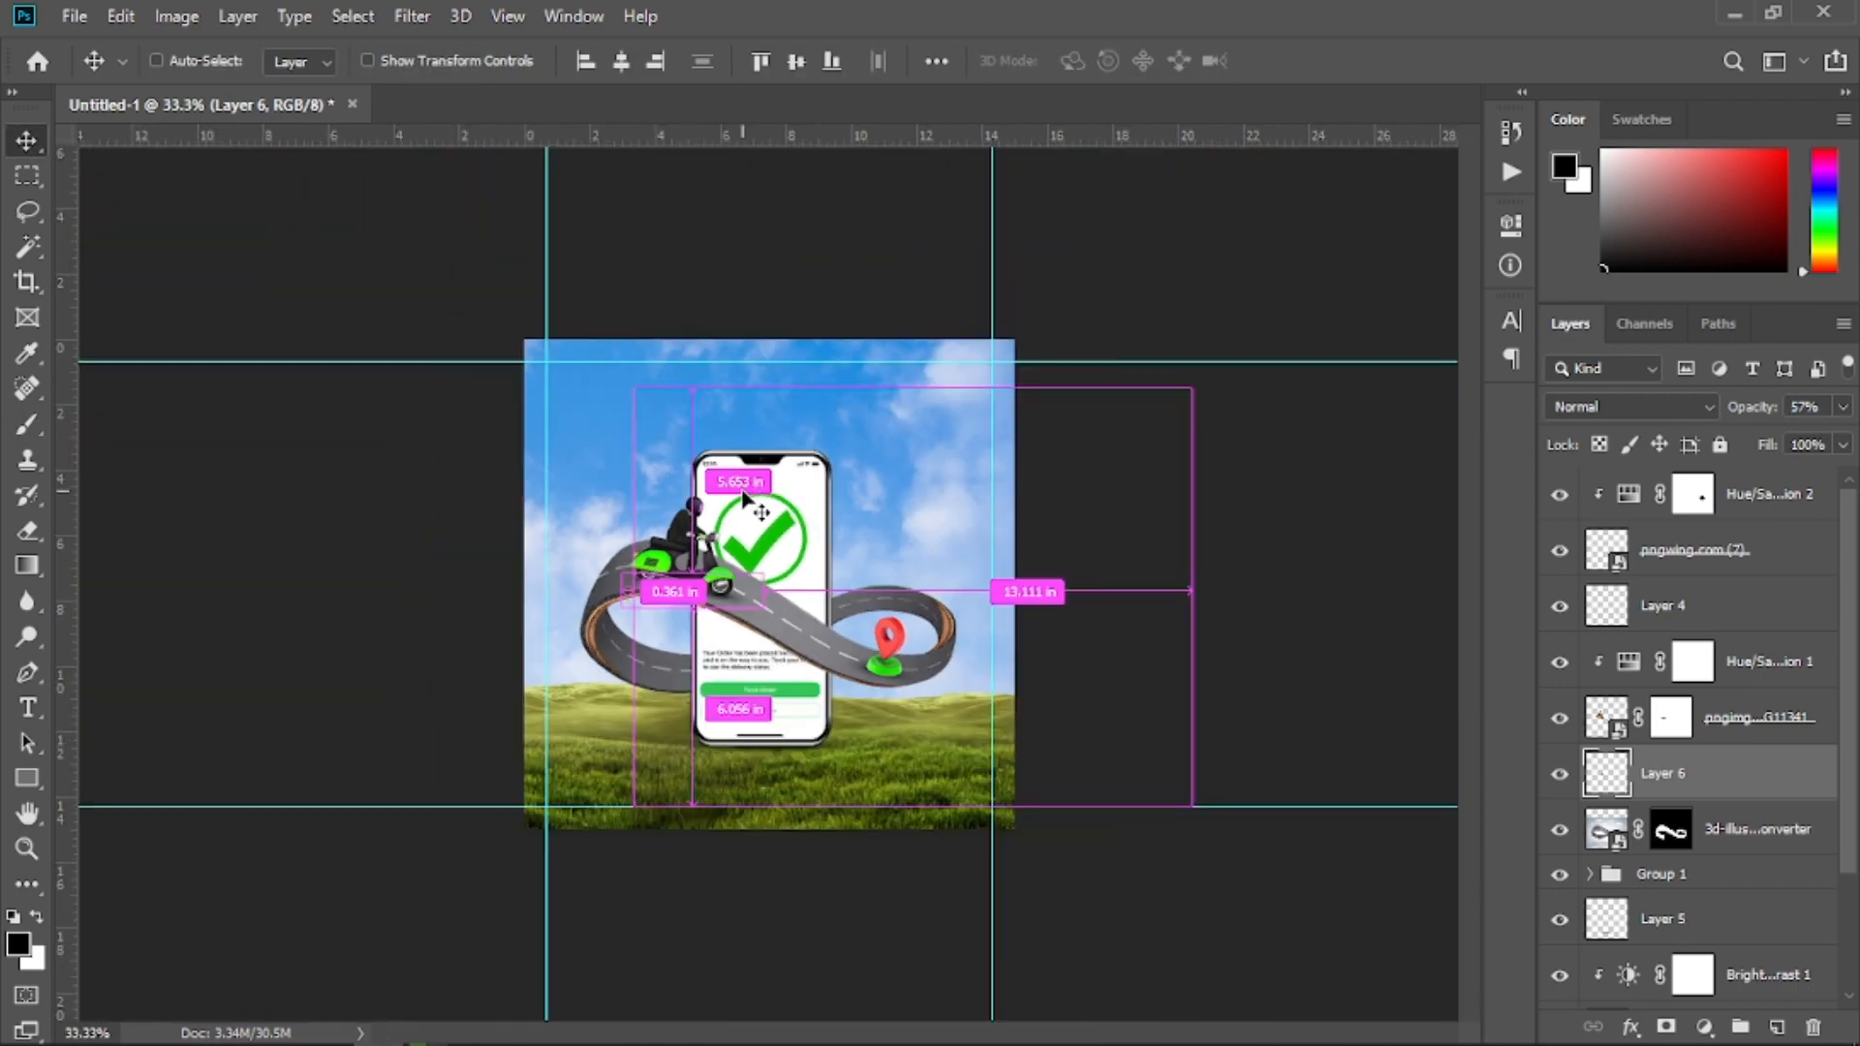
pyautogui.hotkey('ctrl', '-')
pyautogui.hotkey('ctrl', '+')
pyautogui.hotkey('ctrl', '+')
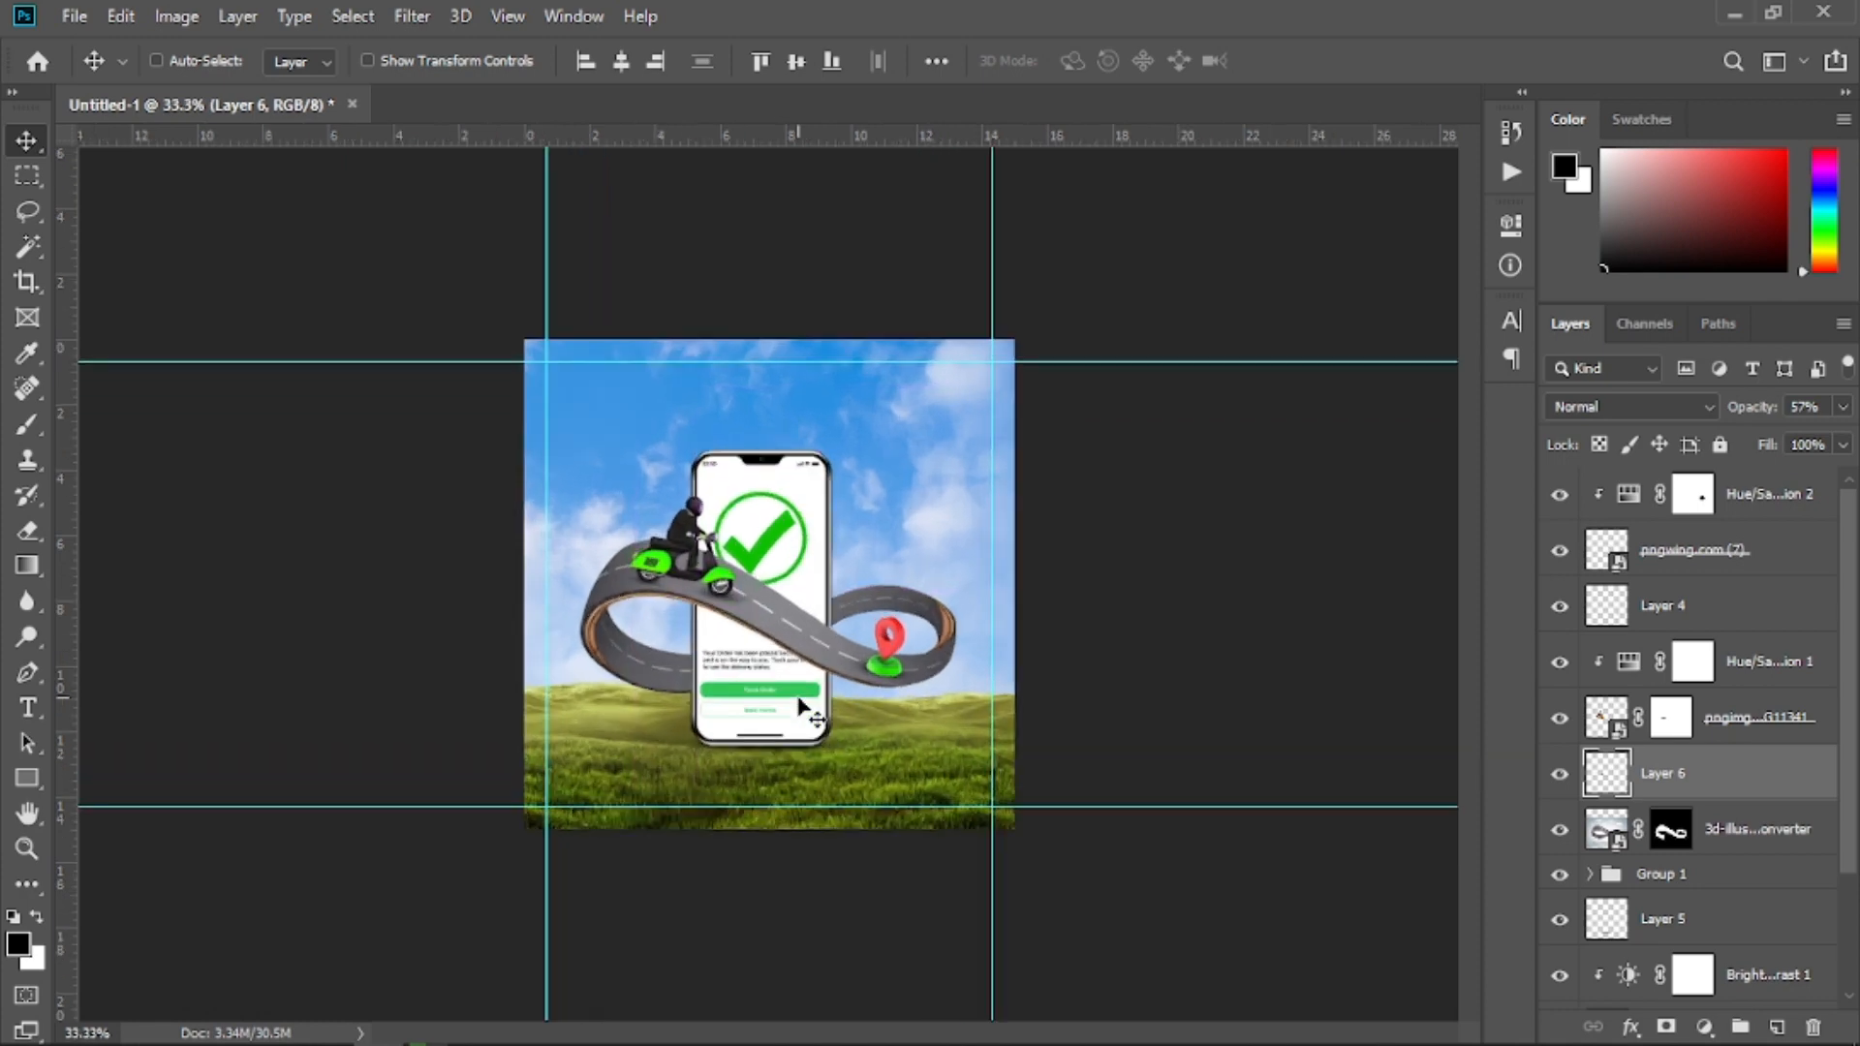
# Place the pngegg (2) leaves above all other layers and scale them down in the canvas's upper-right corner
pyautogui.hotkey('ctrl', '-')
pyautogui.hotkey('ctrl', '+')
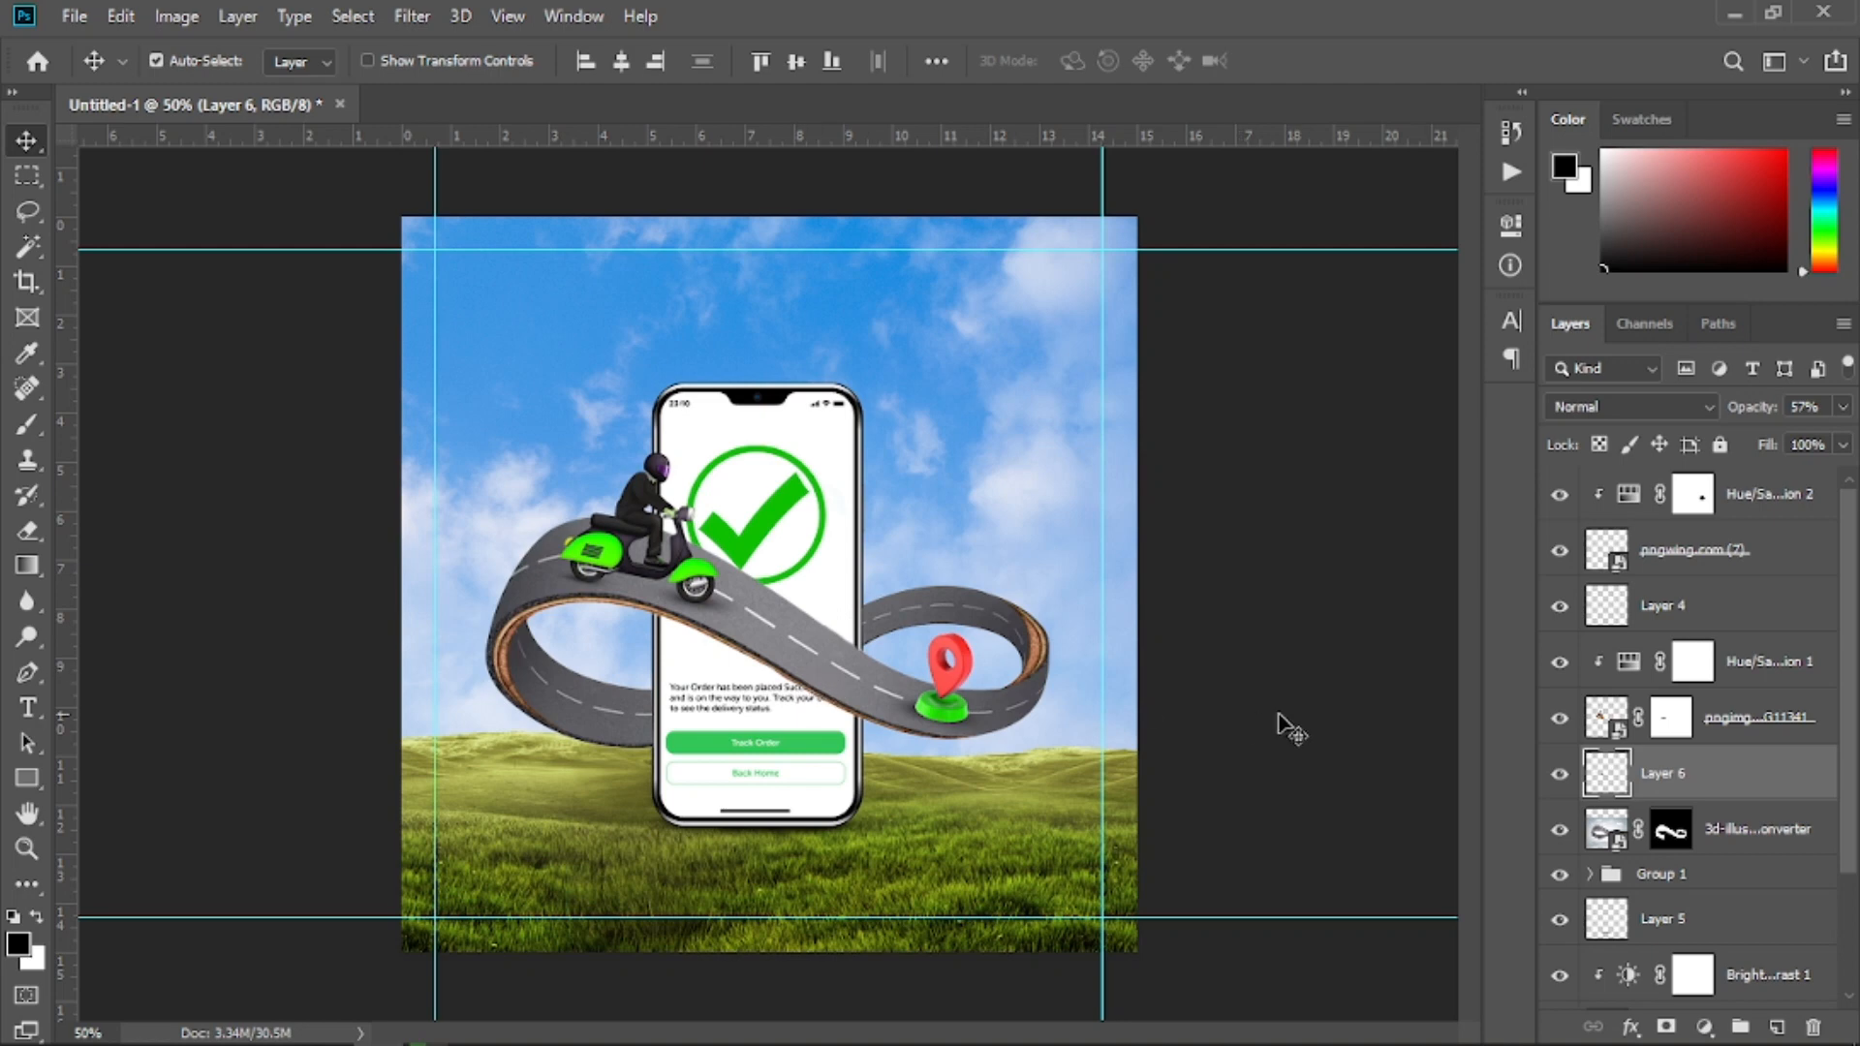
pyautogui.hotkey('alt', '.')
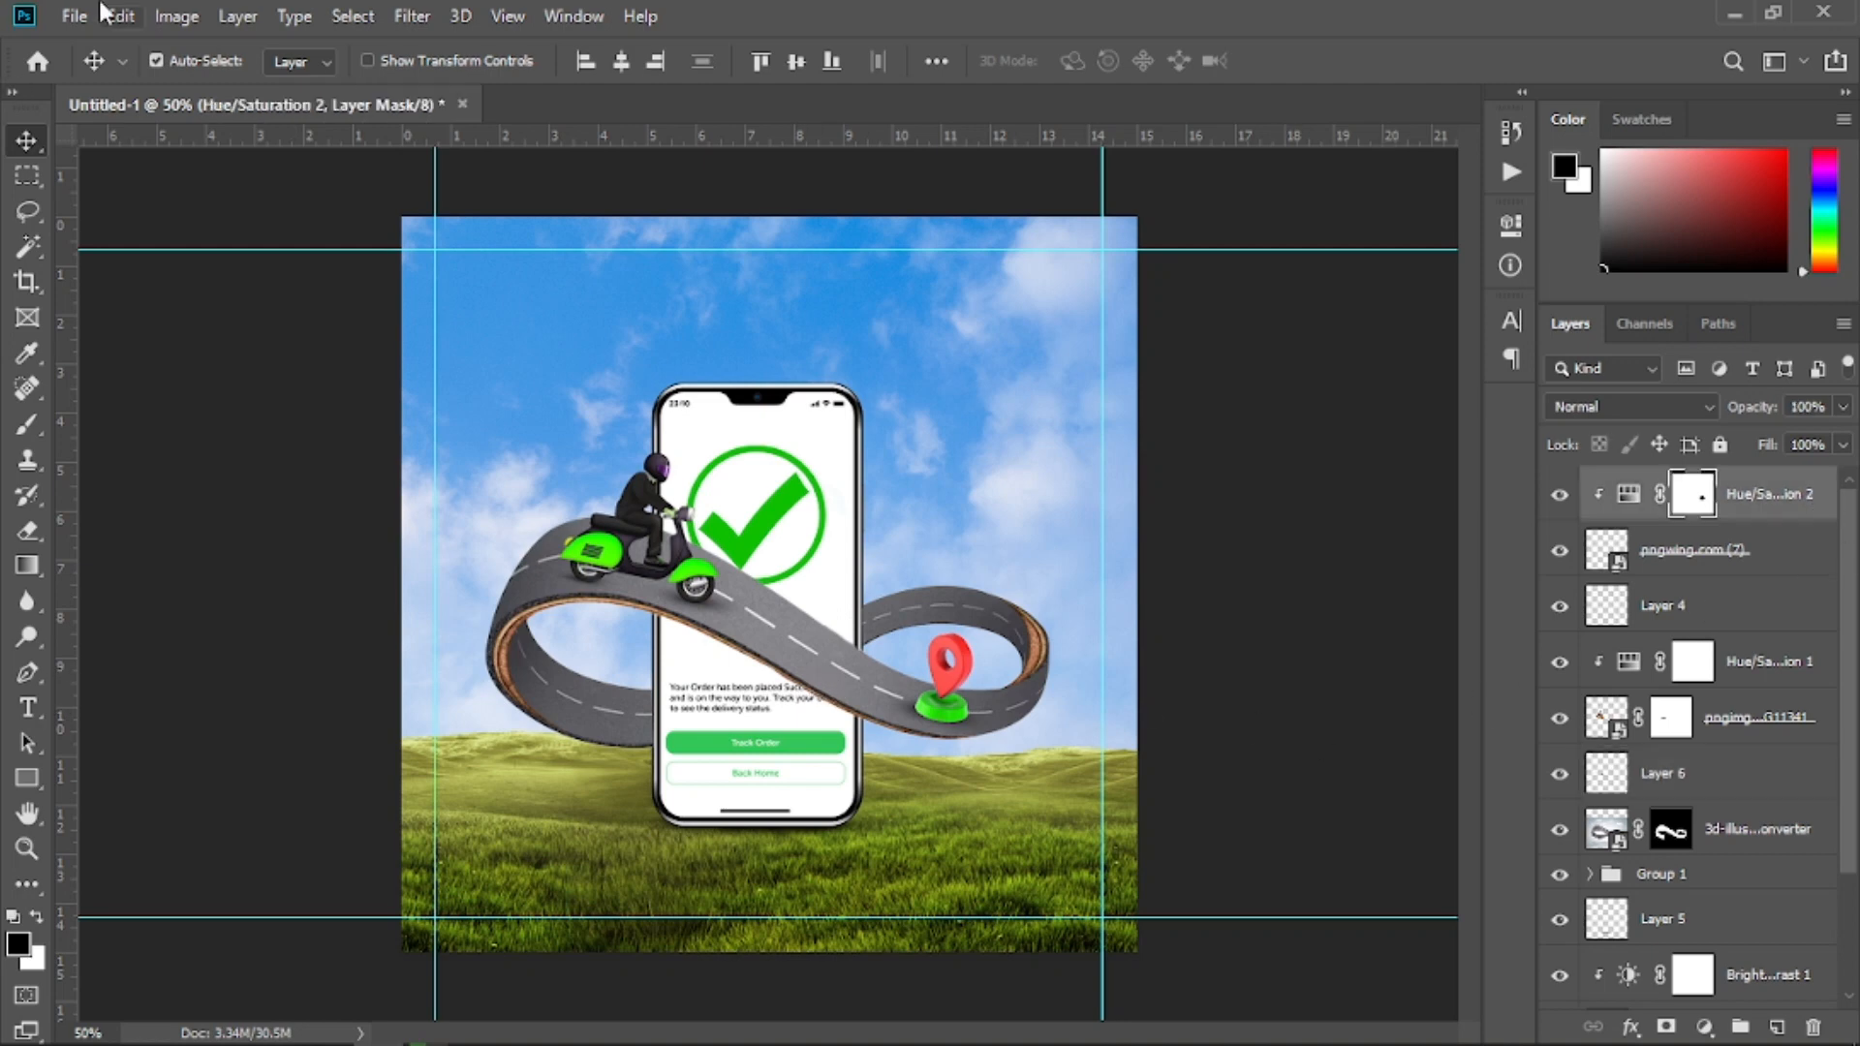
pyautogui.click(74, 17)
pyautogui.click(209, 535)
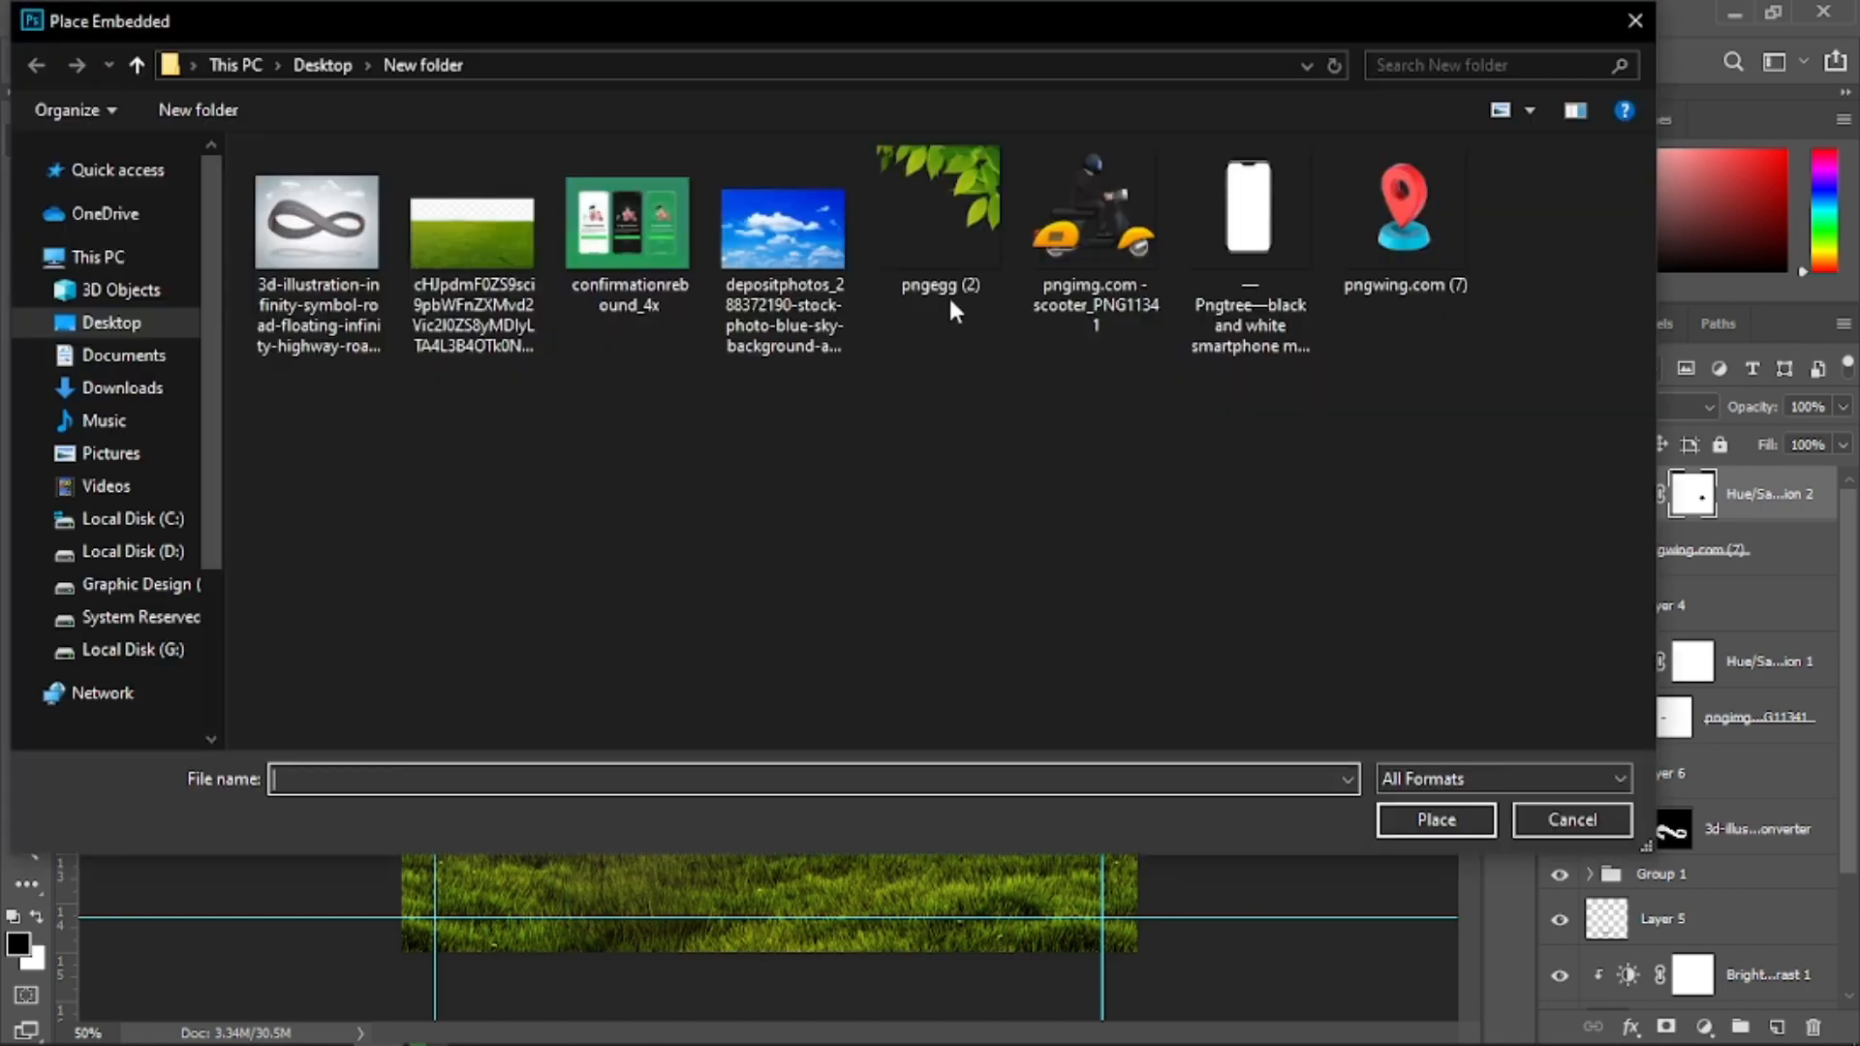
pyautogui.doubleClick(952, 222)
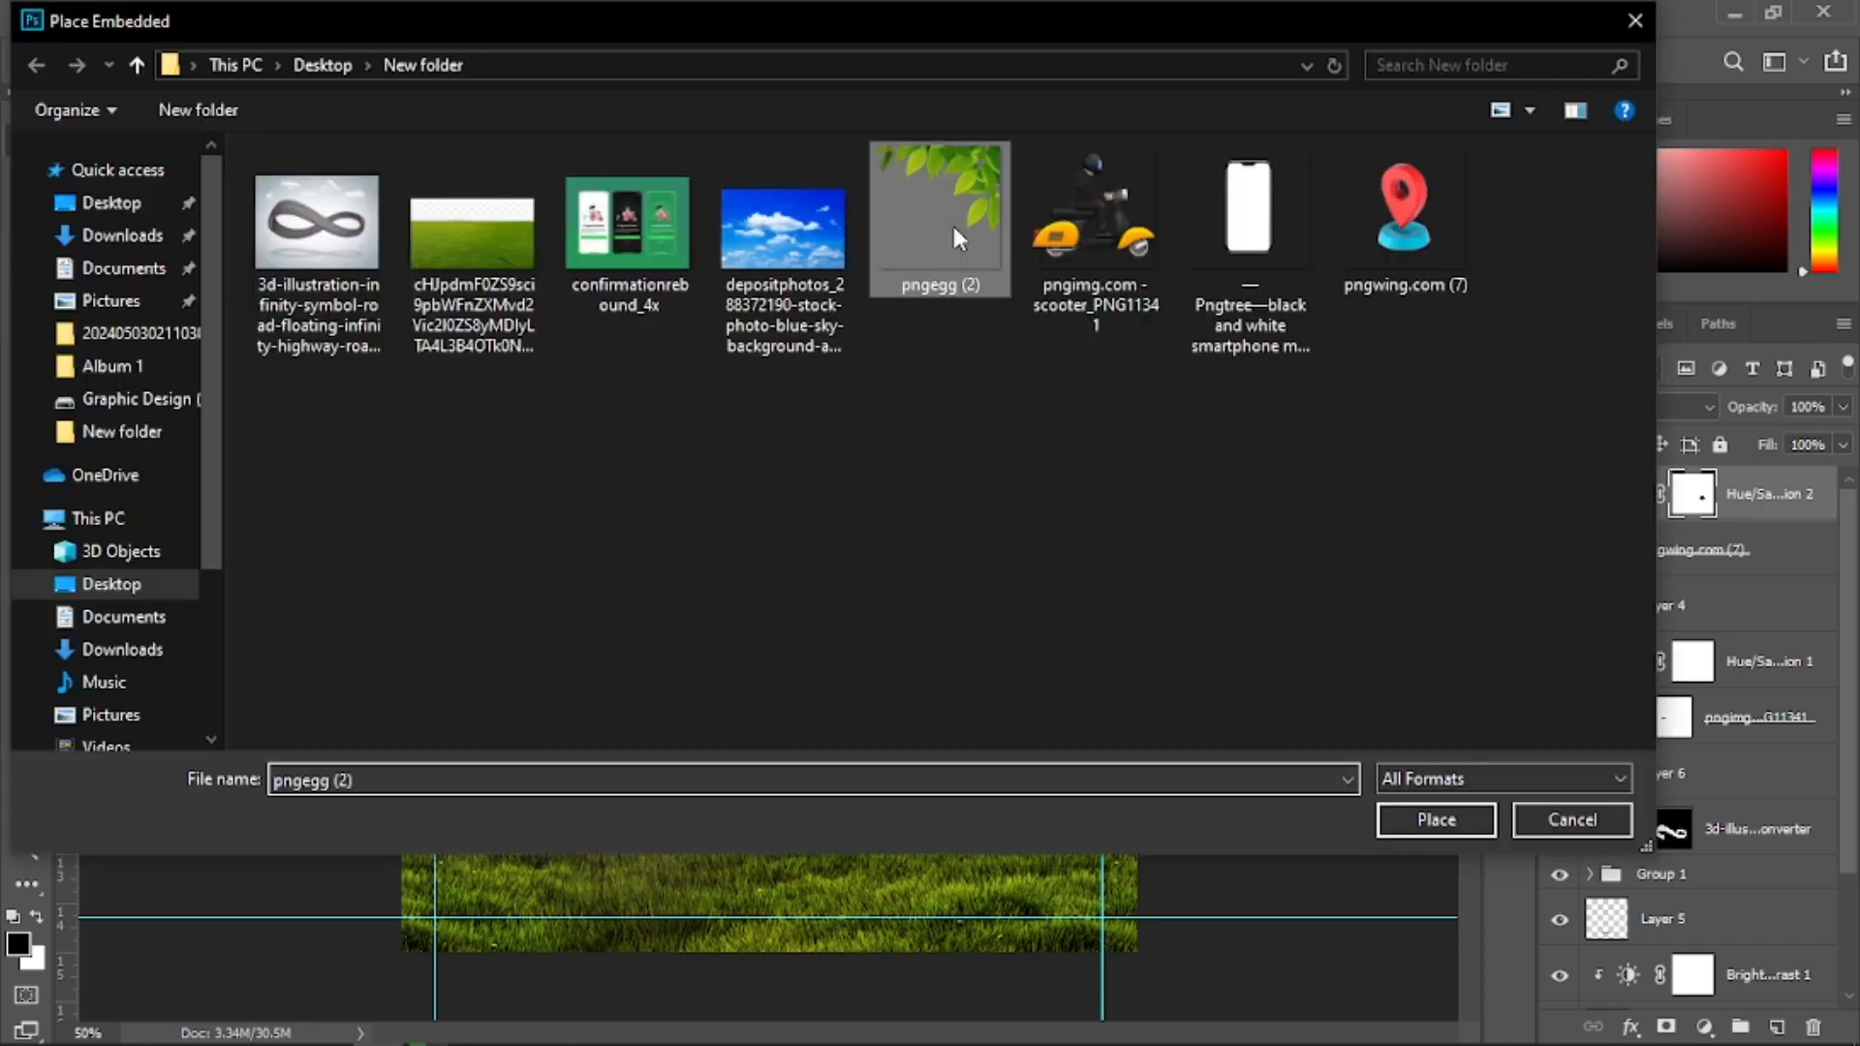
pyautogui.moveTo(920, 513); pyautogui.dragTo(1125, 380)
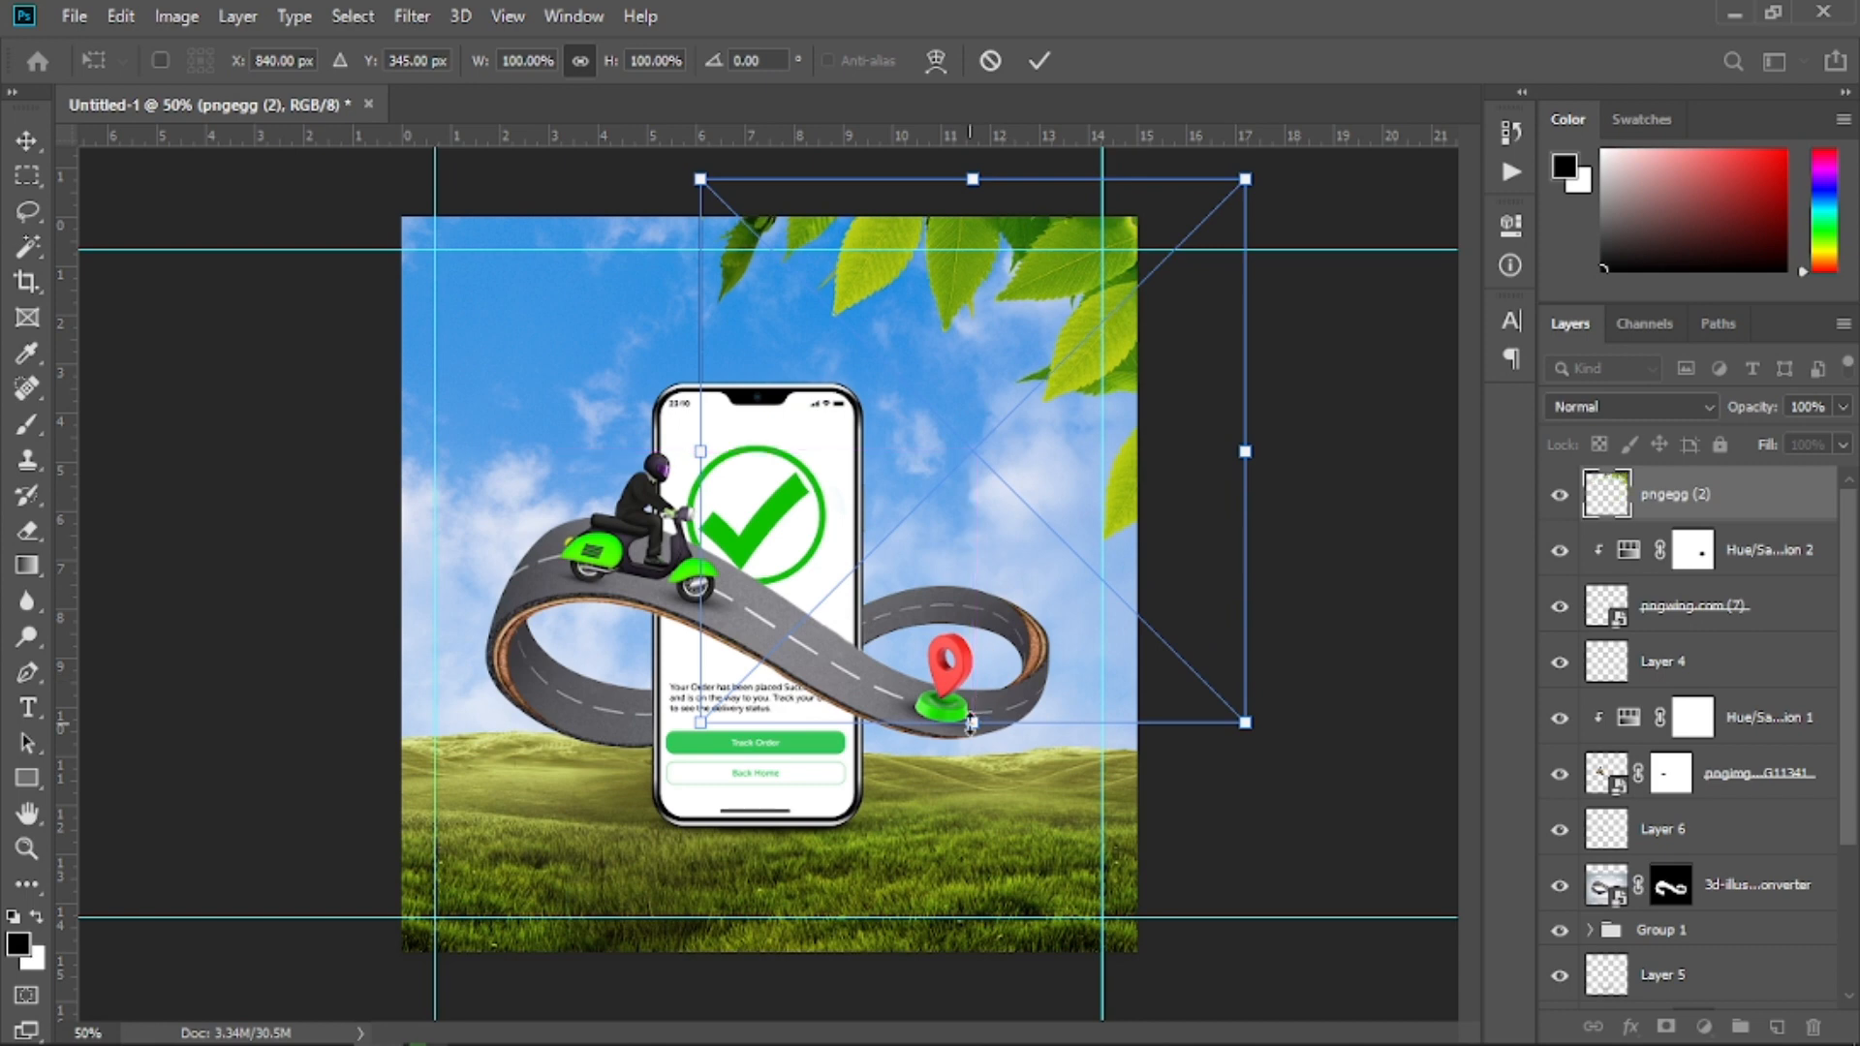
pyautogui.moveTo(972, 721); pyautogui.dragTo(973, 482)
# Duplicate the leaves into the canvas's upper-left corner, rotating the copy to about -76° and scaling it to about 110%
pyautogui.moveTo(1075, 344); pyautogui.dragTo(626, 357)
pyautogui.click(1038, 61)
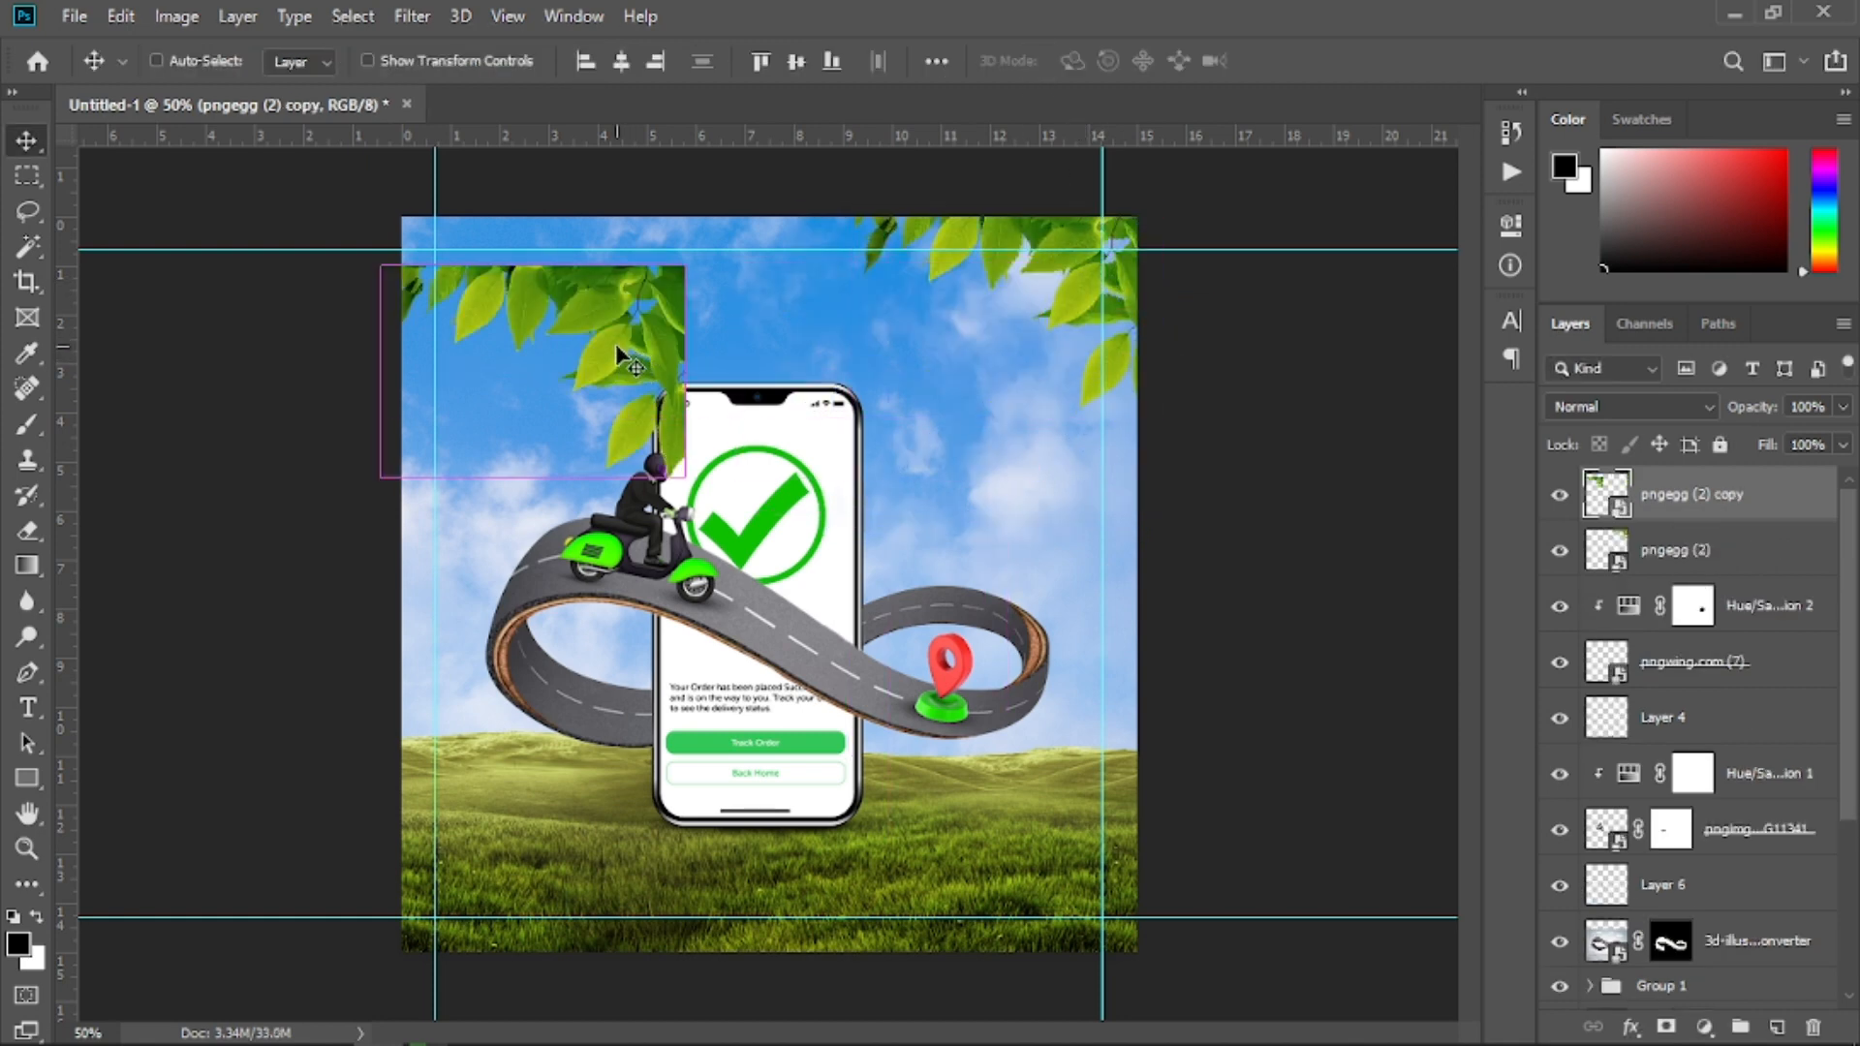
pyautogui.hotkey('ctrl', 't')
pyautogui.moveTo(688, 594); pyautogui.dragTo(692, 291)
pyautogui.moveTo(613, 378); pyautogui.dragTo(769, 360)
pyautogui.moveTo(658, 427); pyautogui.dragTo(620, 414)
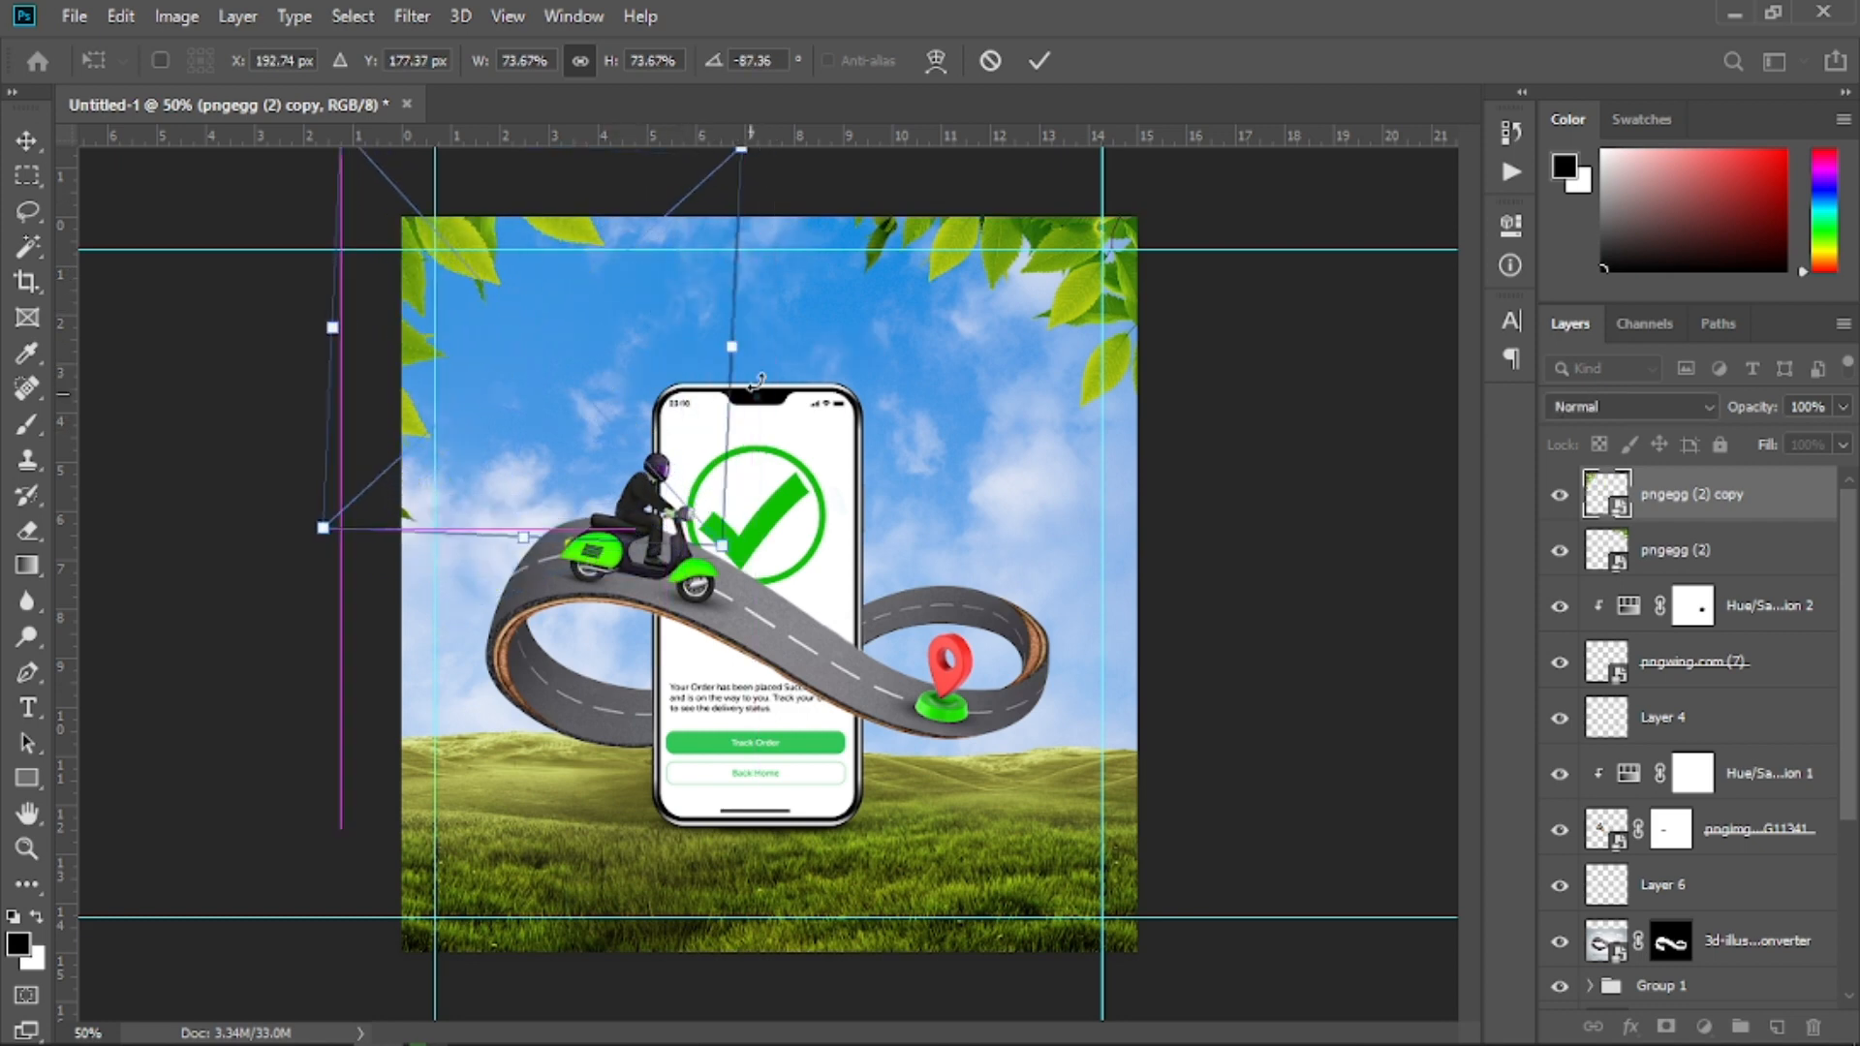
pyautogui.moveTo(770, 391); pyautogui.dragTo(754, 437)
pyautogui.moveTo(623, 405); pyautogui.dragTo(580, 518)
pyautogui.moveTo(693, 487); pyautogui.dragTo(873, 593)
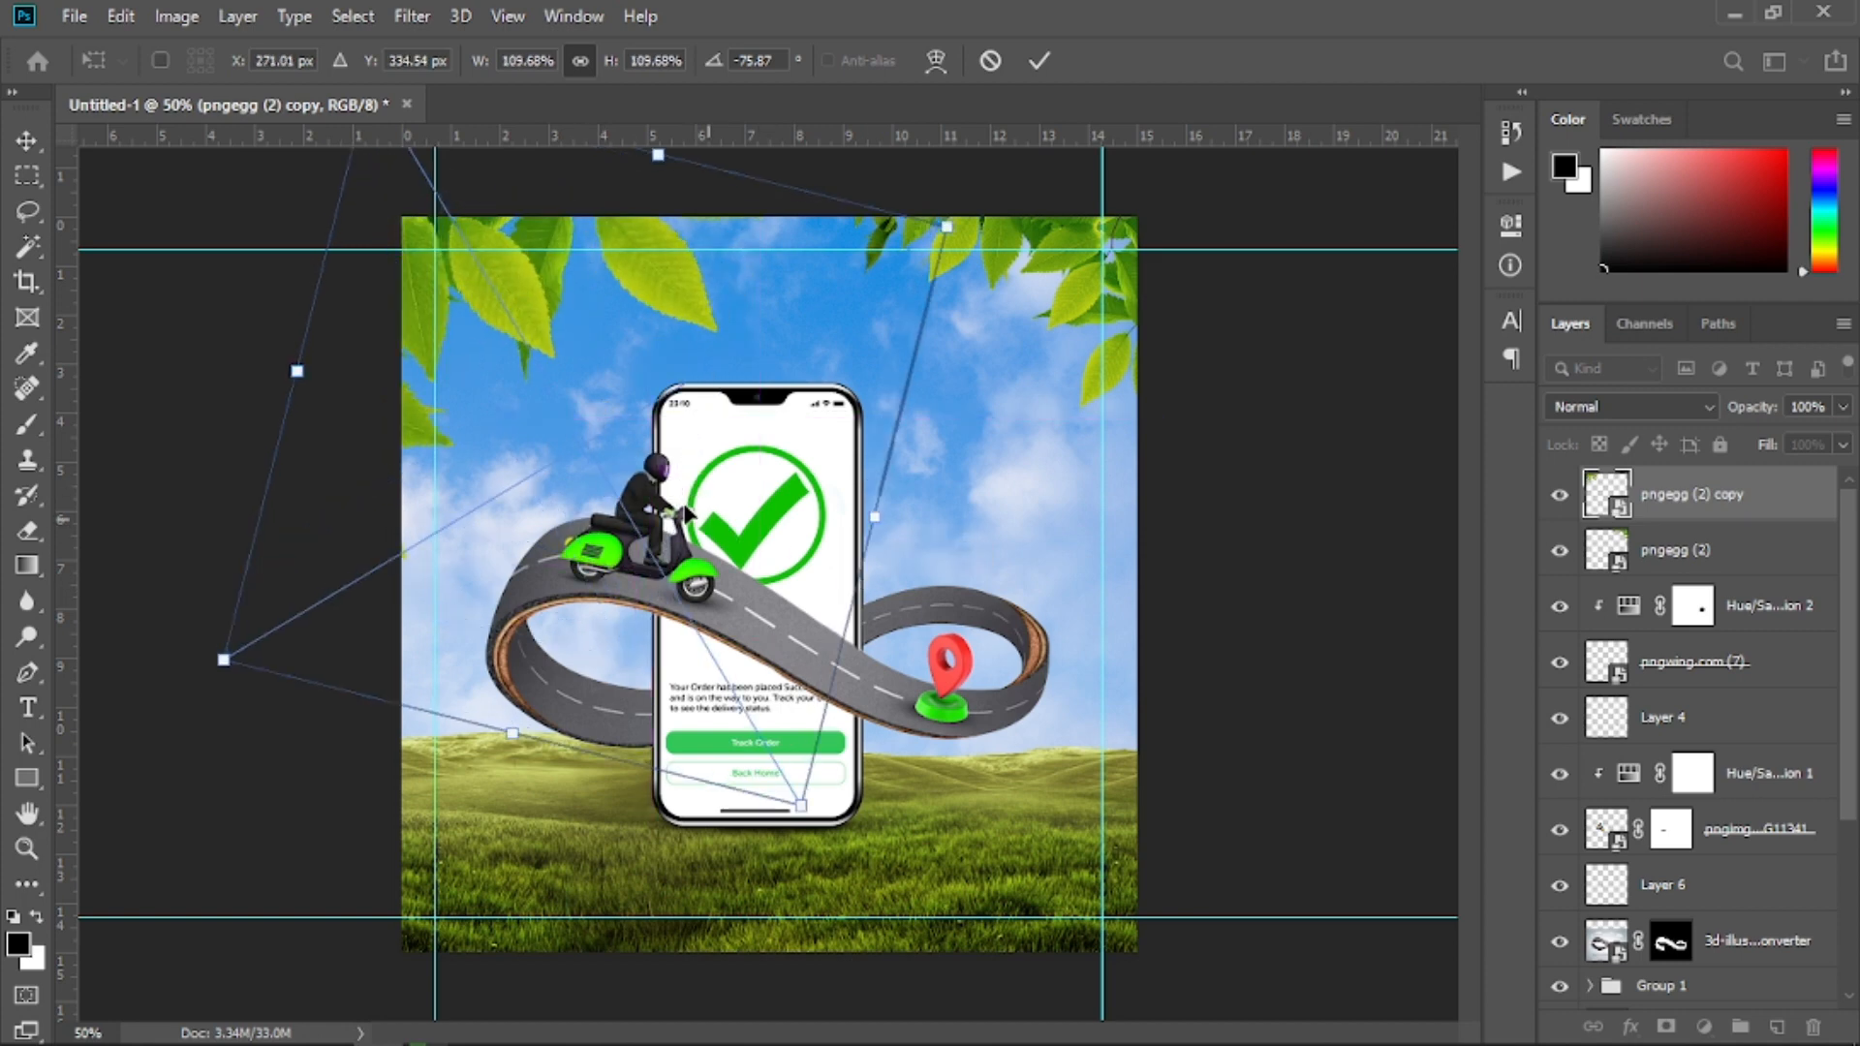
pyautogui.moveTo(699, 522); pyautogui.dragTo(667, 492)
pyautogui.click(1035, 72)
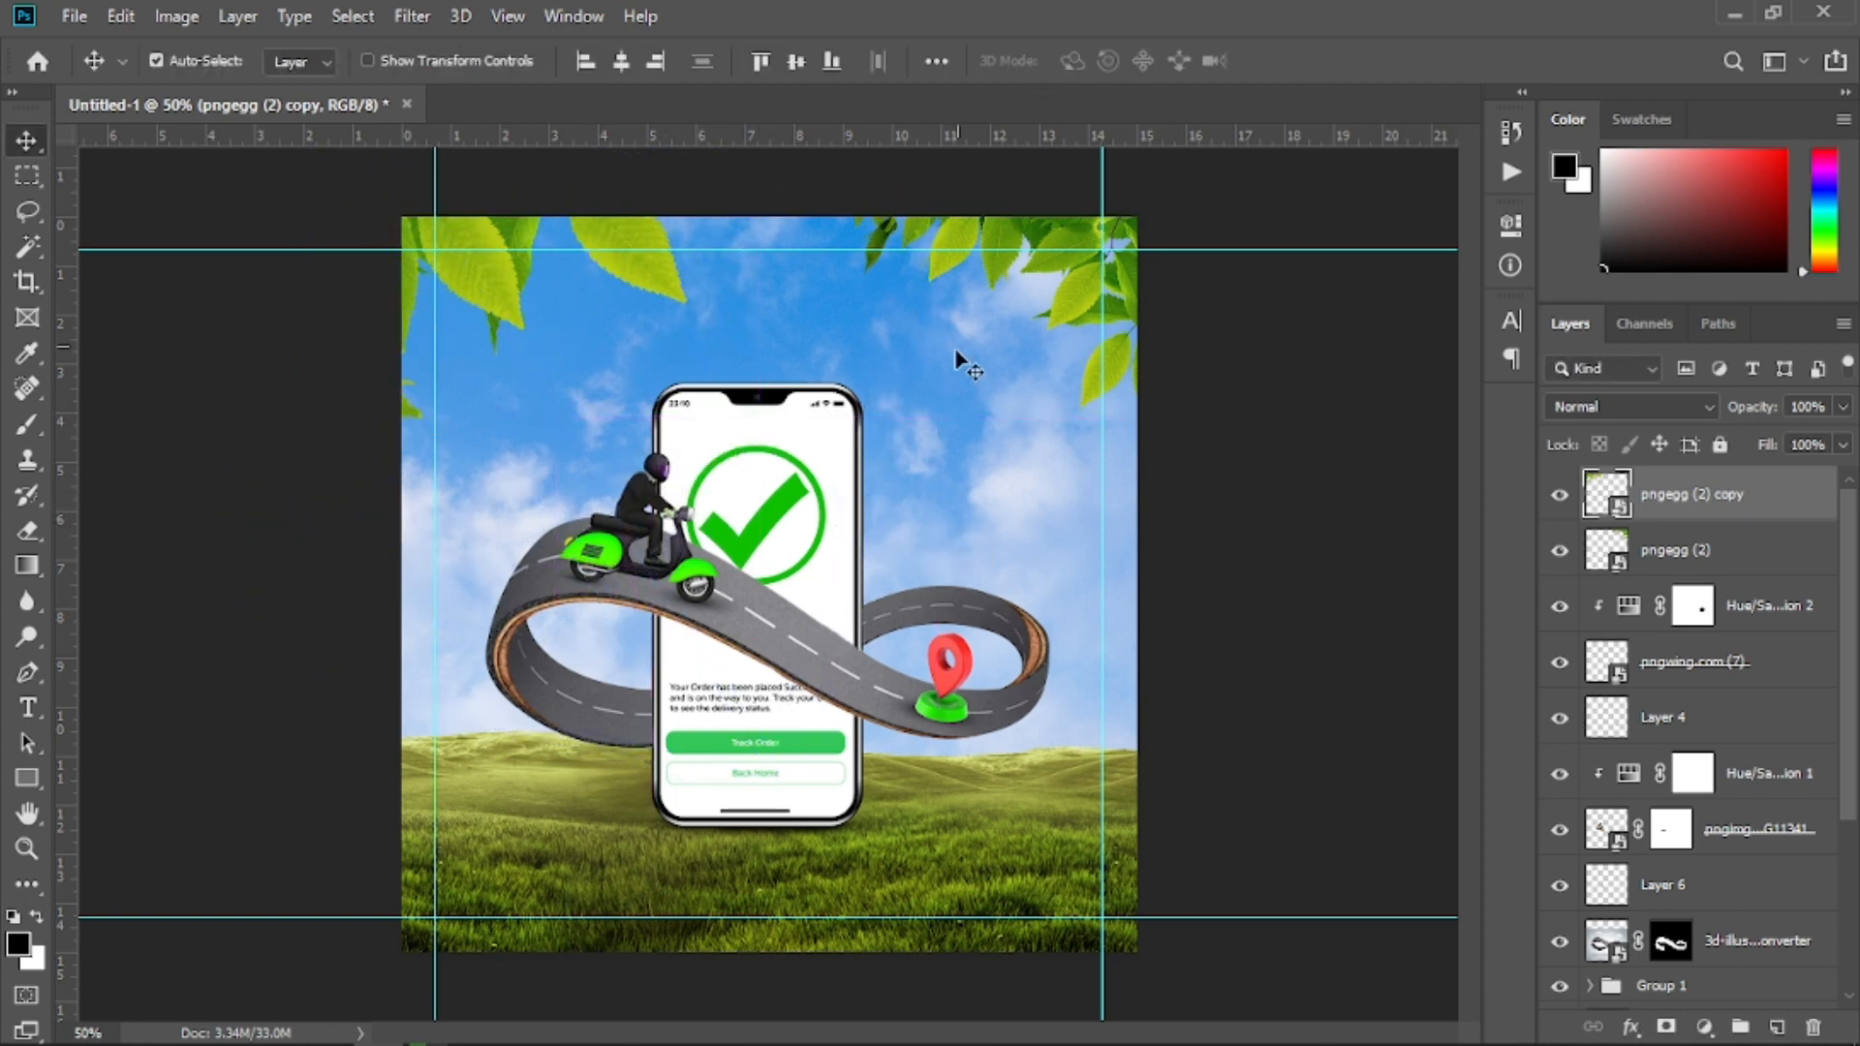
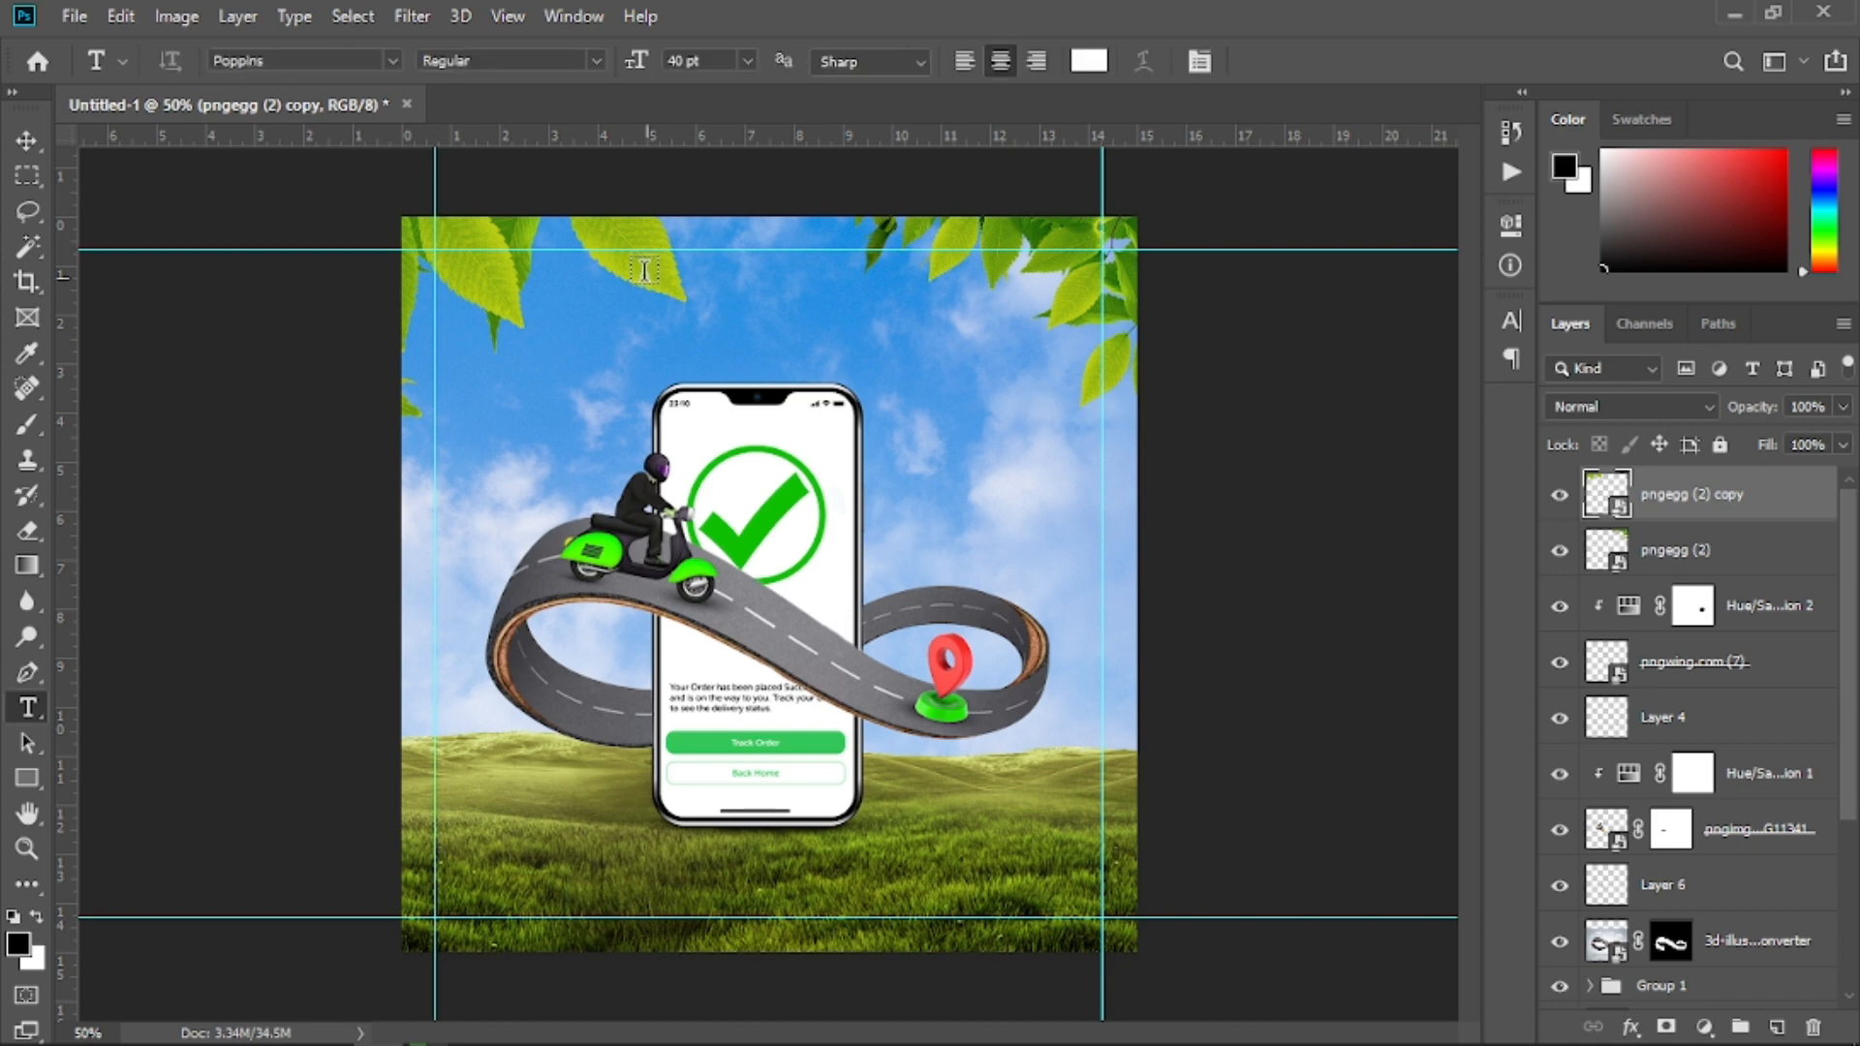
# Add a white paragraph text reading SUPER above the phone, in Poppins Regular at 60 pt
pyautogui.moveTo(634, 250); pyautogui.dragTo(896, 312)
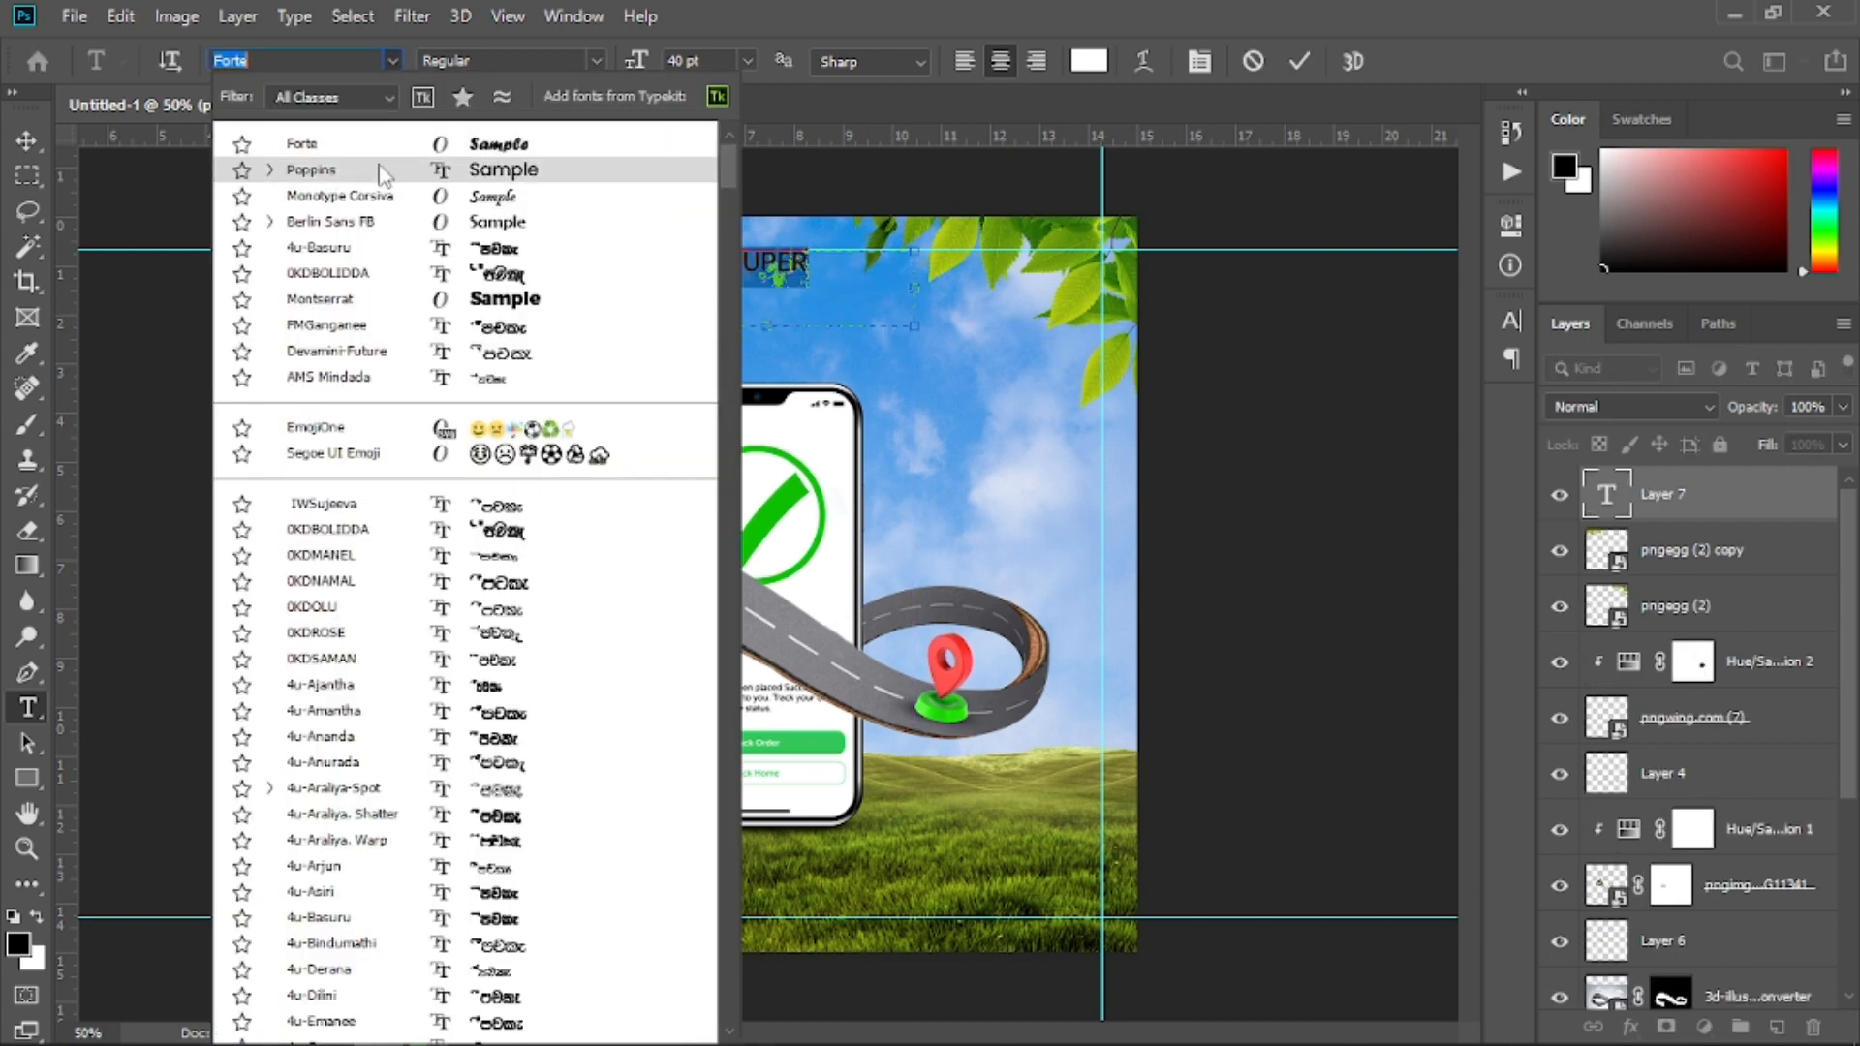
pyautogui.click(384, 171)
pyautogui.click(747, 61)
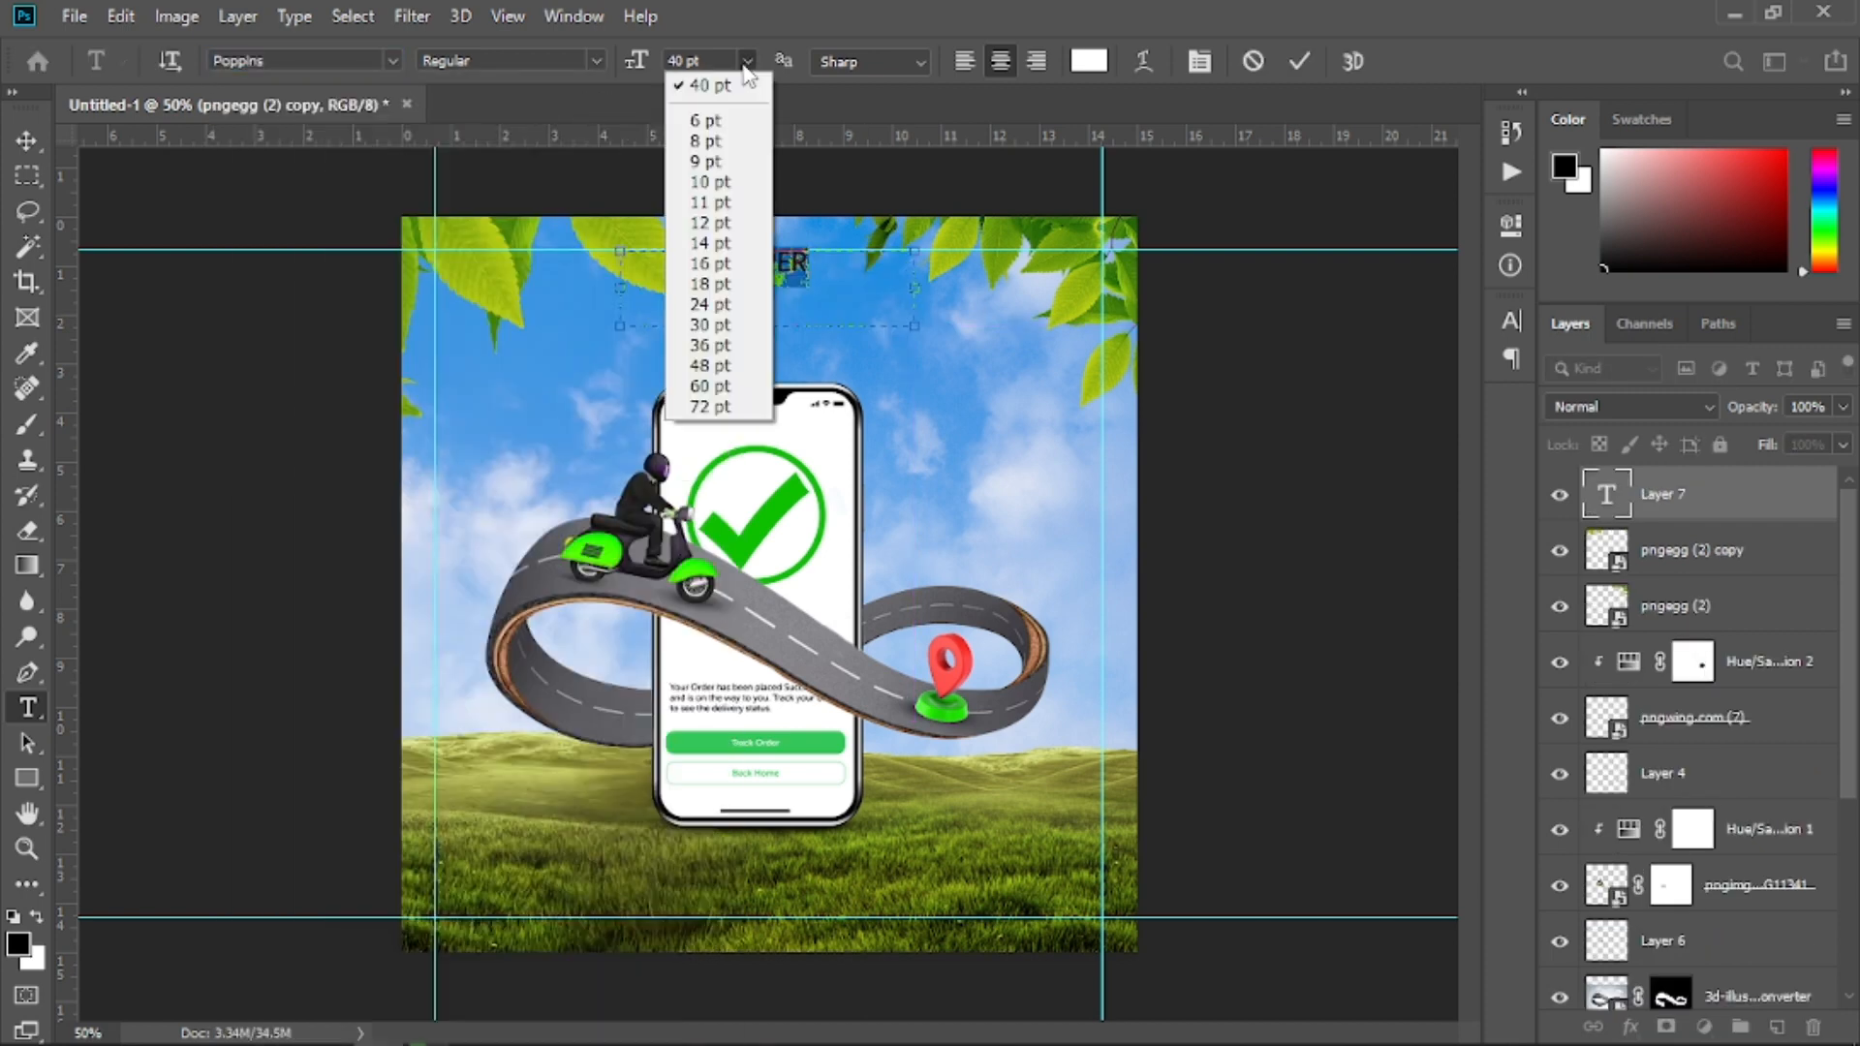
pyautogui.click(746, 64)
pyautogui.click(745, 64)
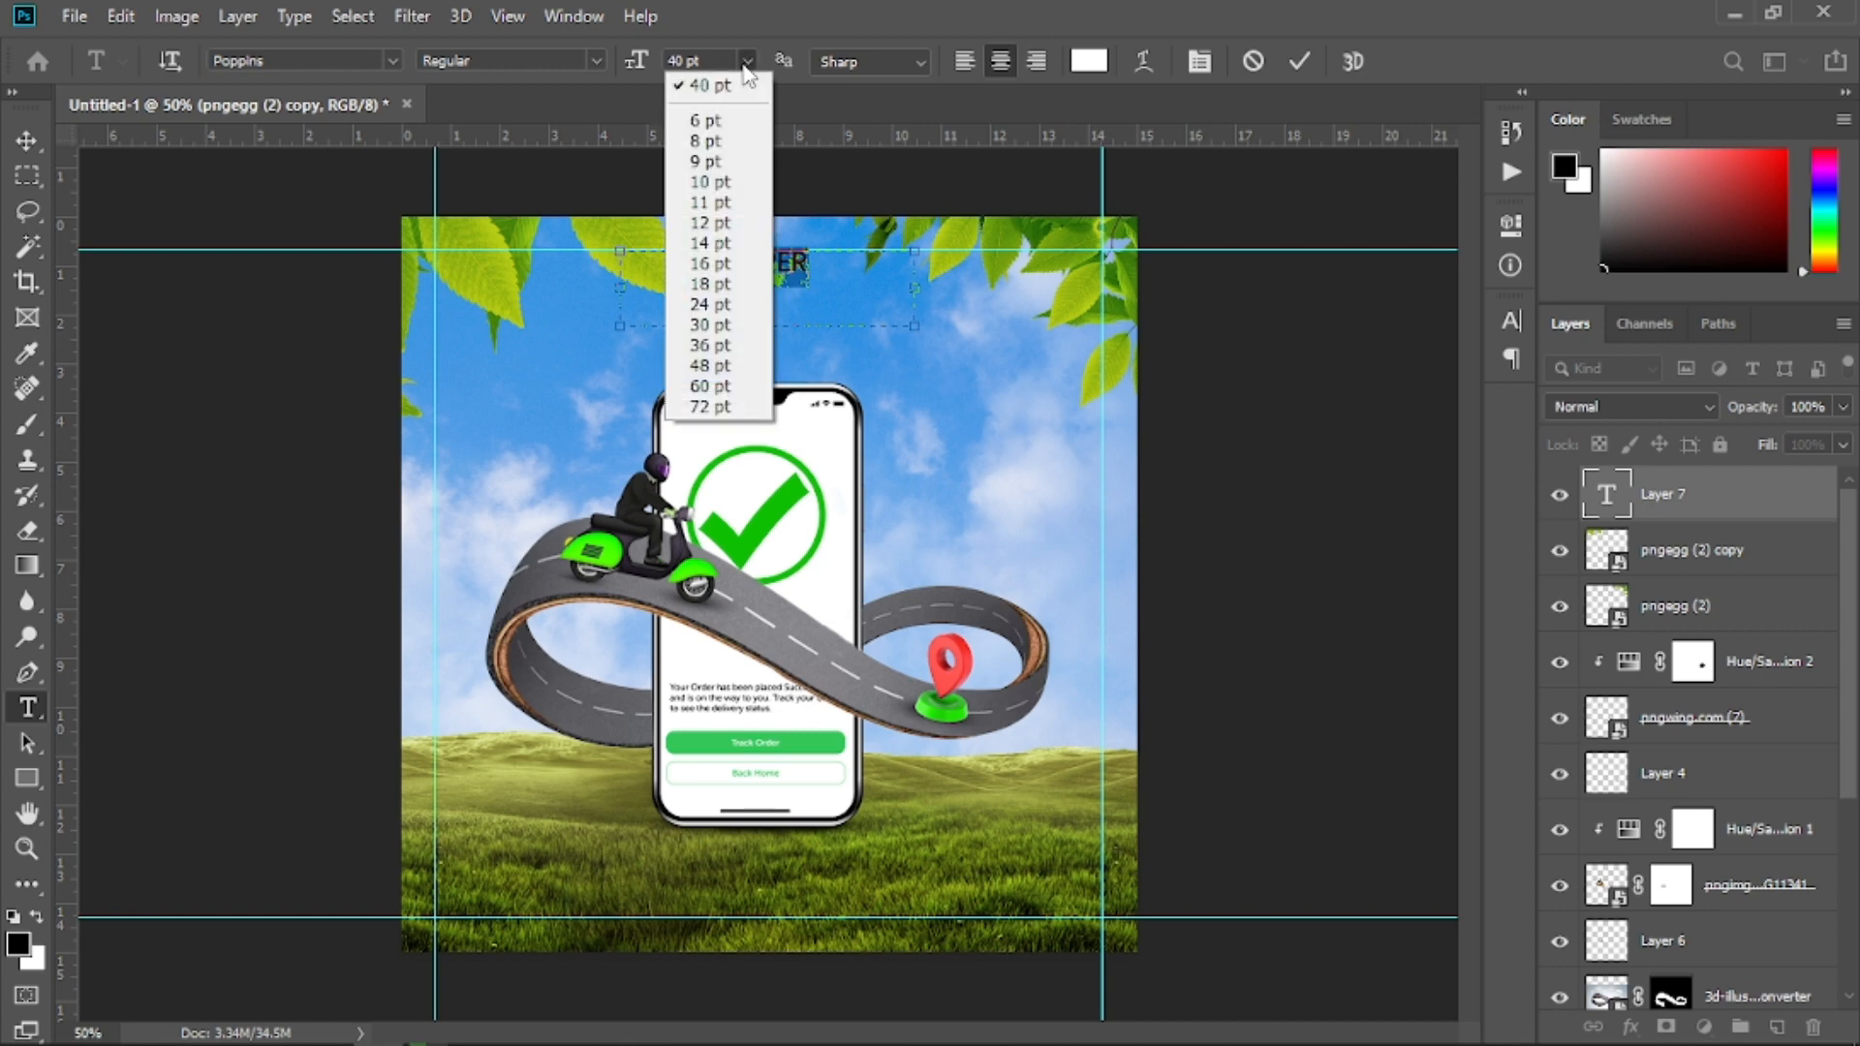
pyautogui.click(728, 388)
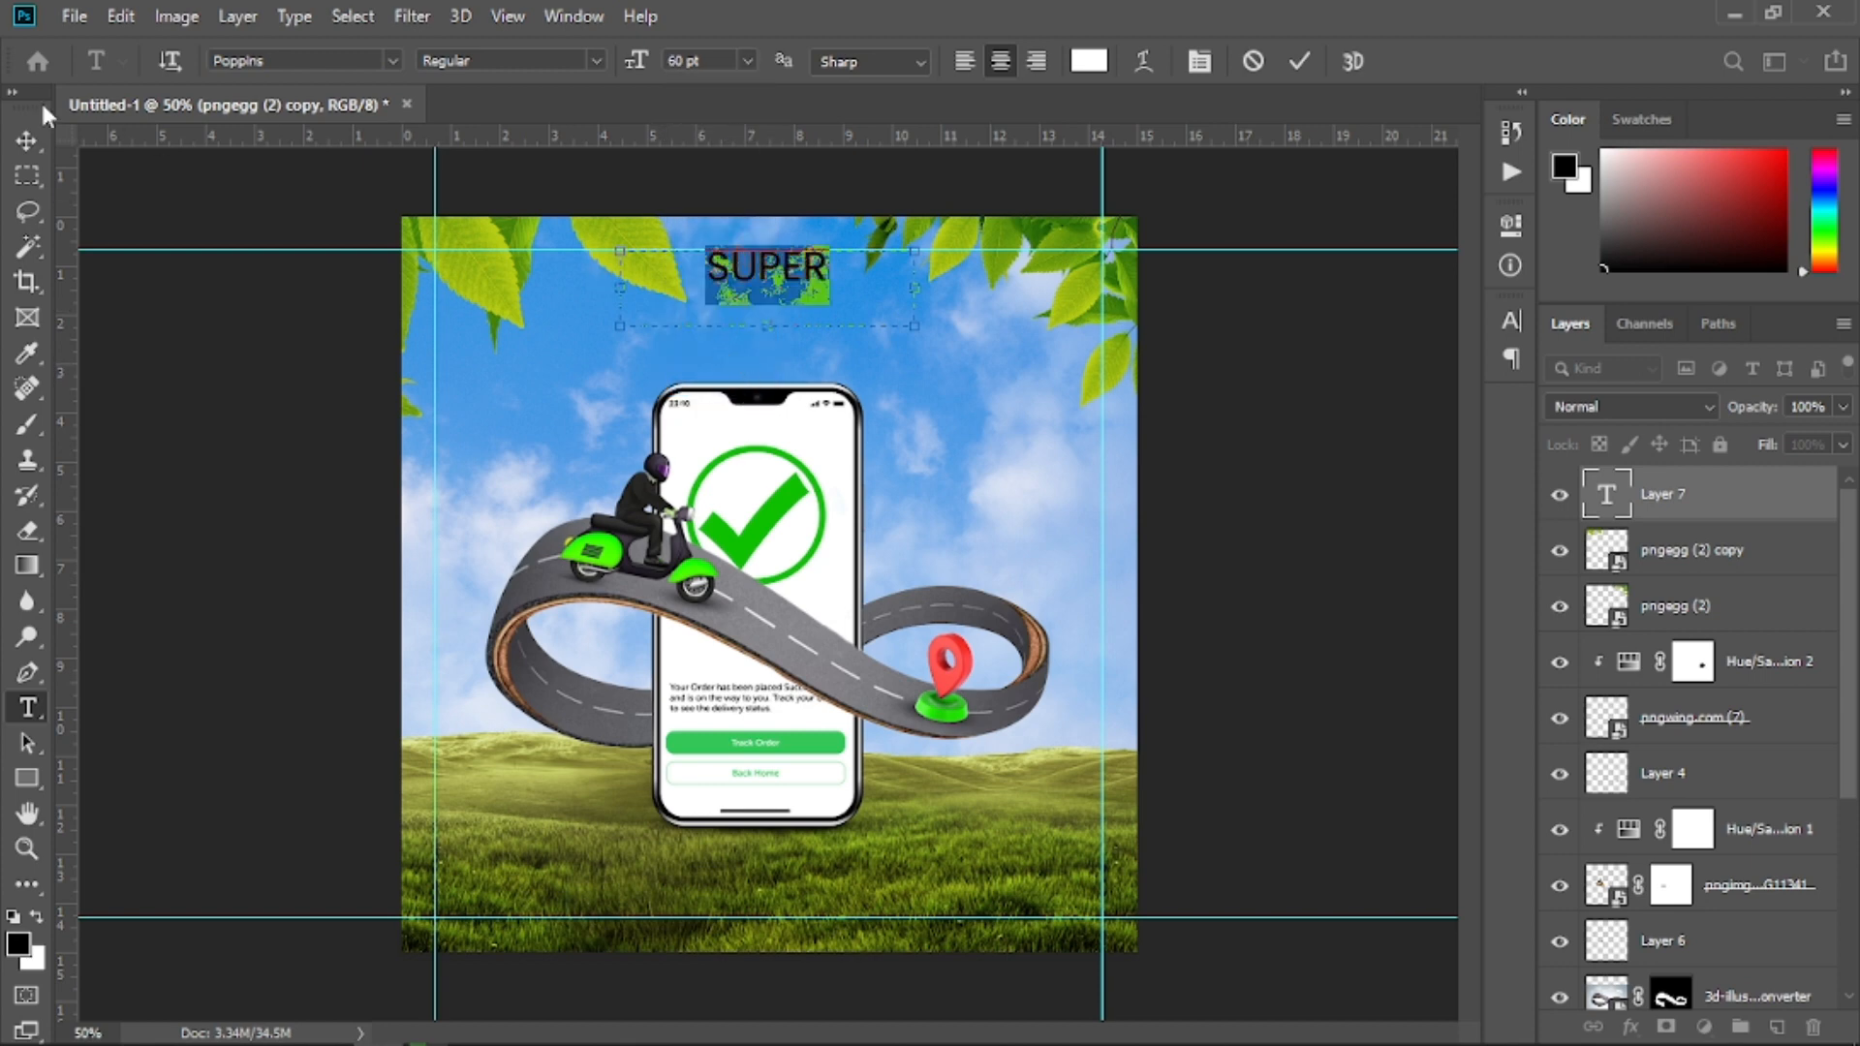
pyautogui.click(25, 144)
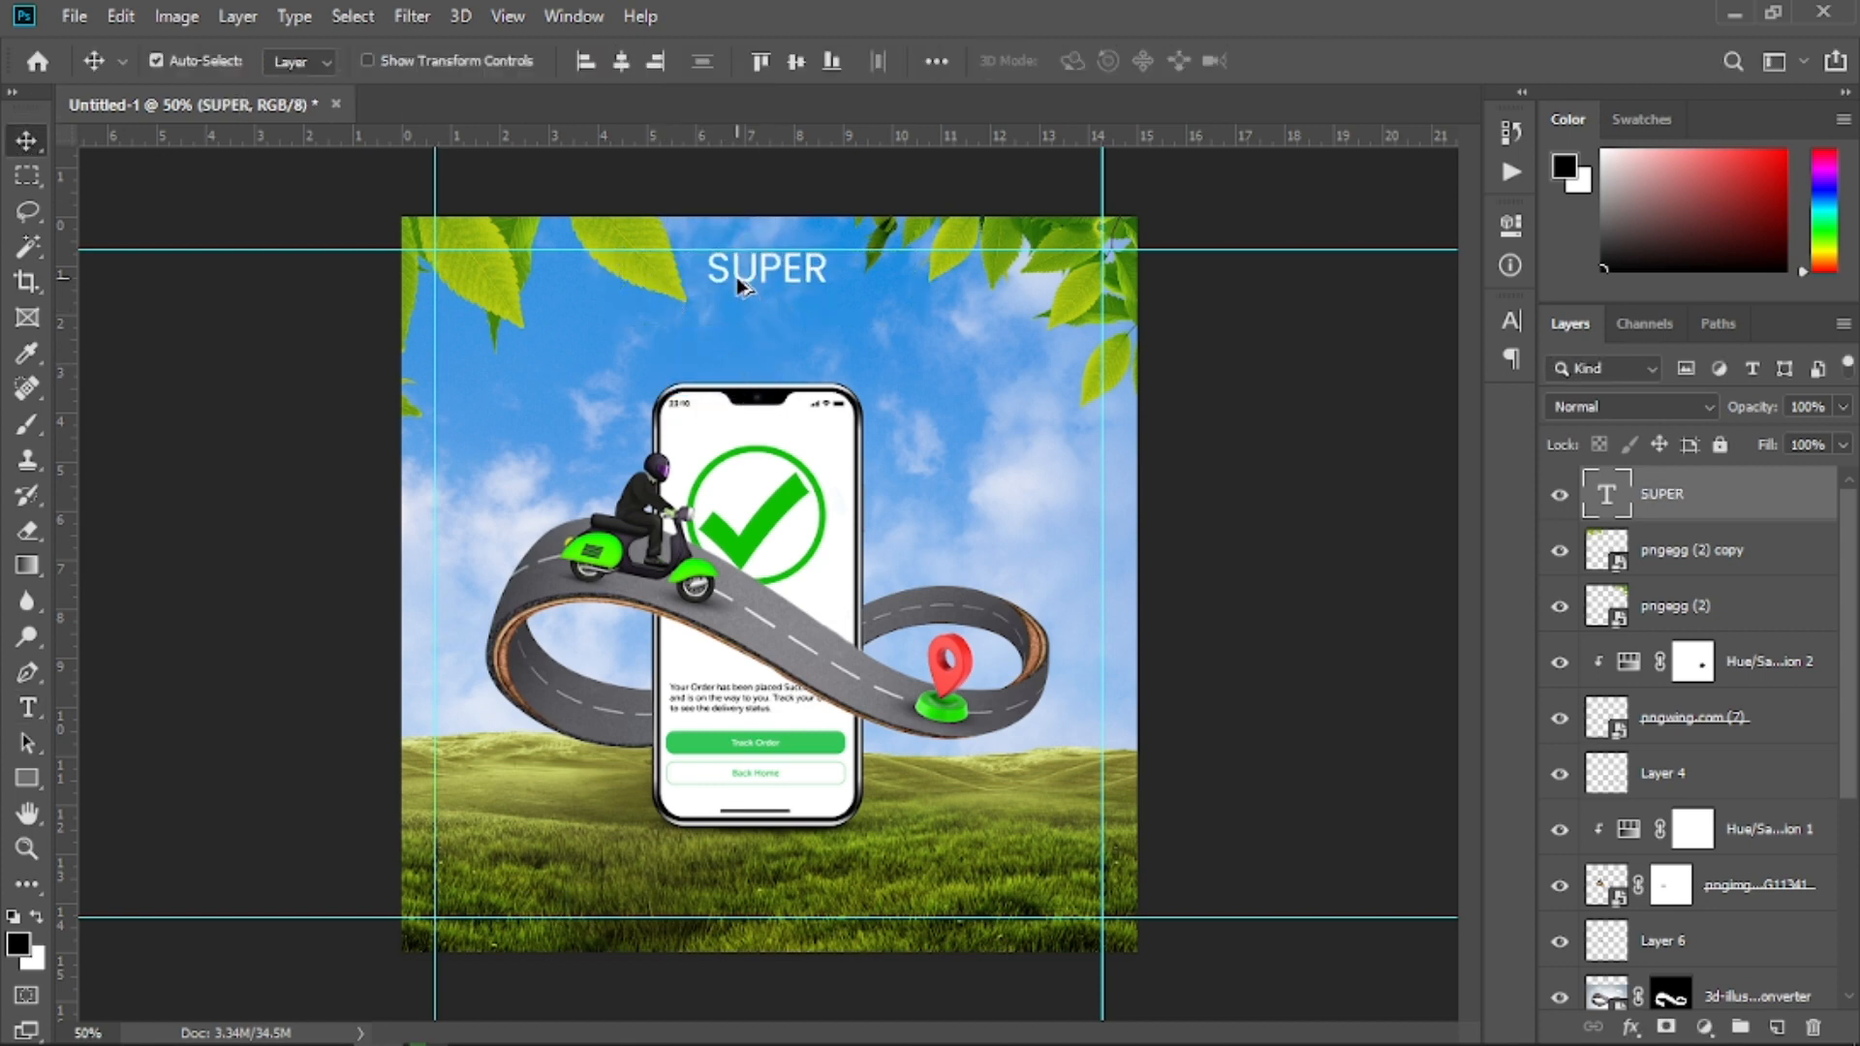
# Duplicate the SUPER text just below itself and replace the copy's wording with FAST DELIVERY
pyautogui.moveTo(738, 283); pyautogui.dragTo(741, 327)
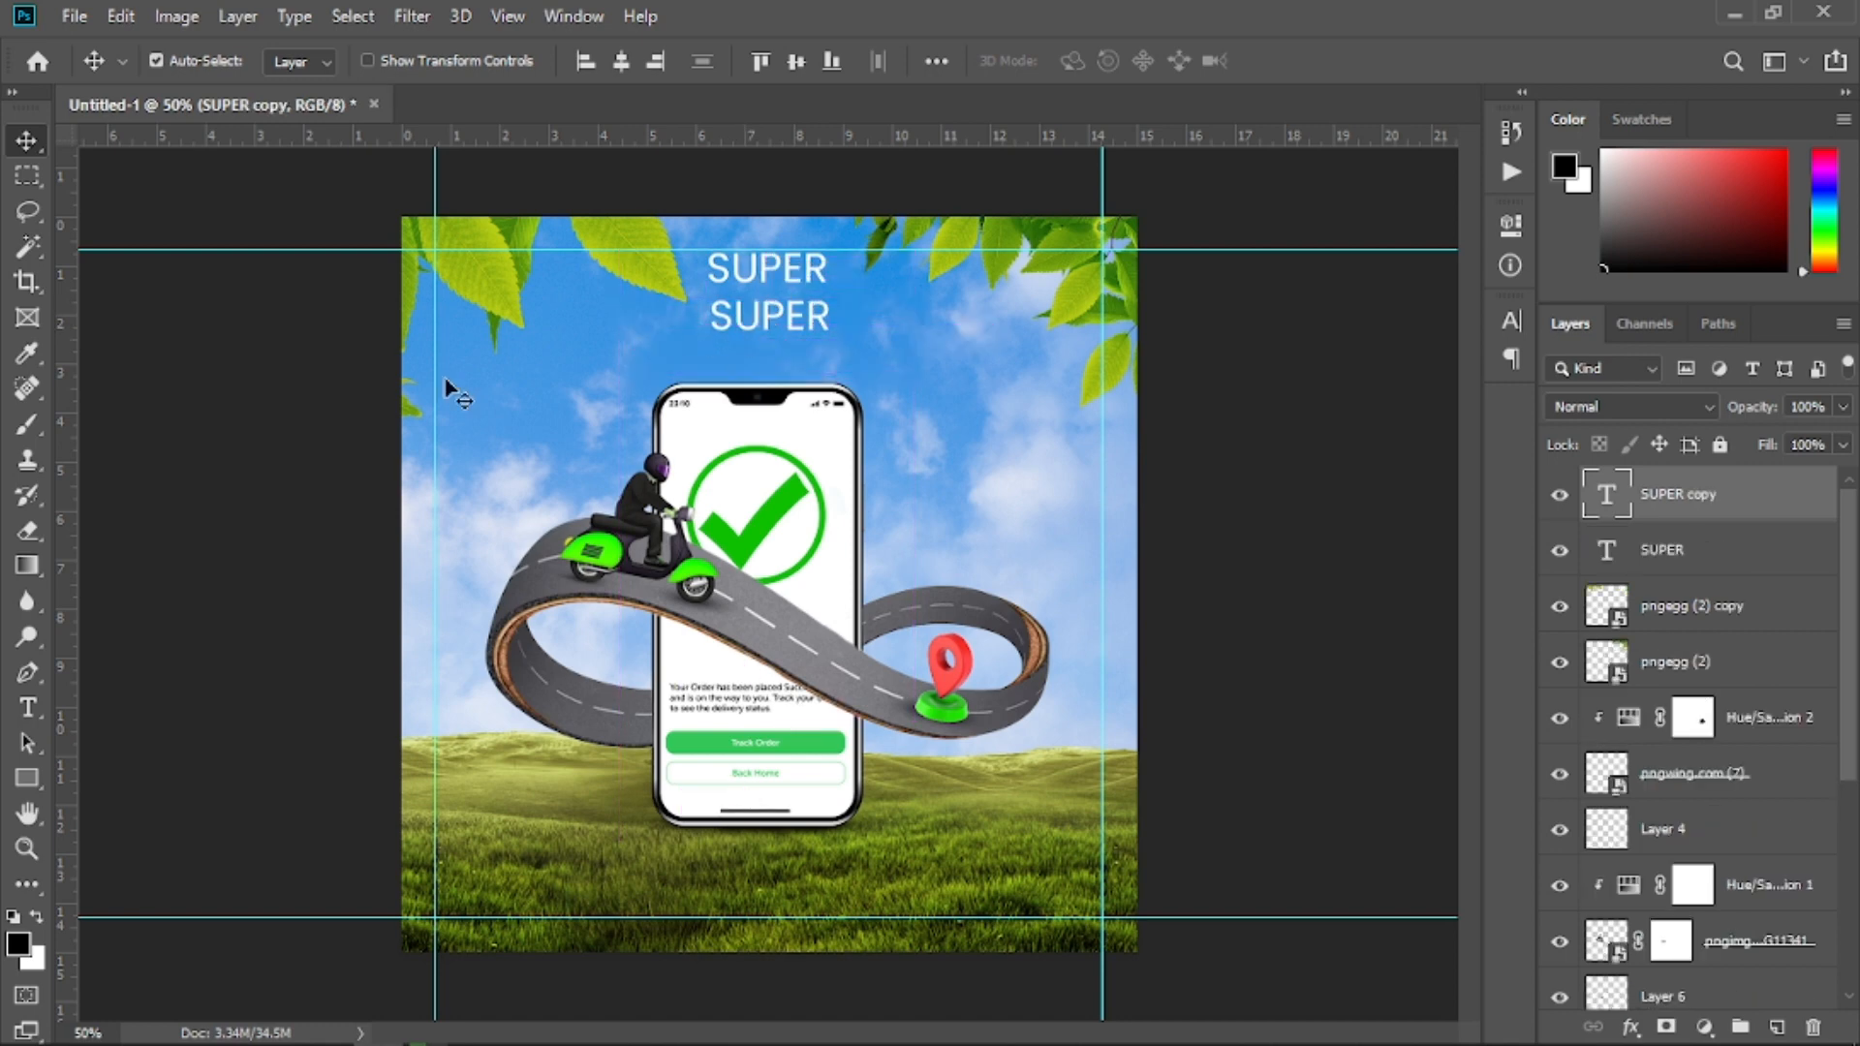
pyautogui.click(27, 707)
pyautogui.click(779, 313)
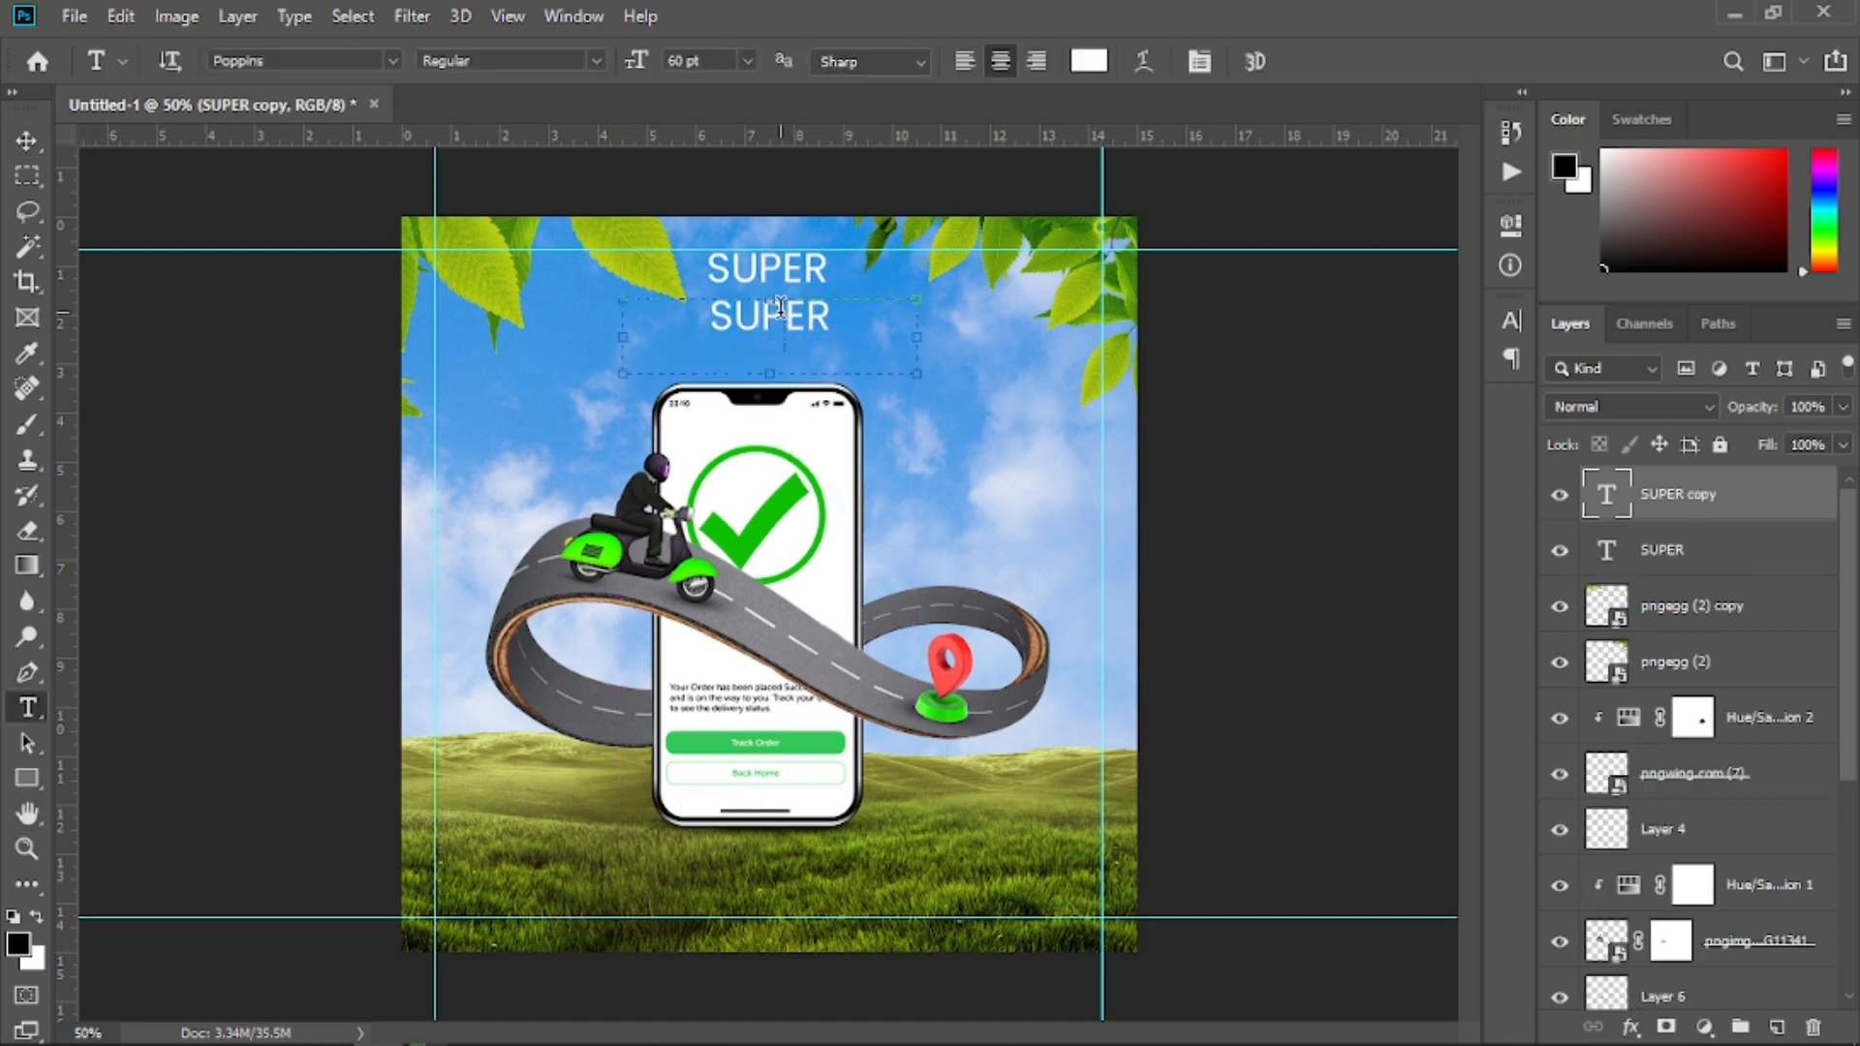
pyautogui.hotkey('ctrl', 'a')
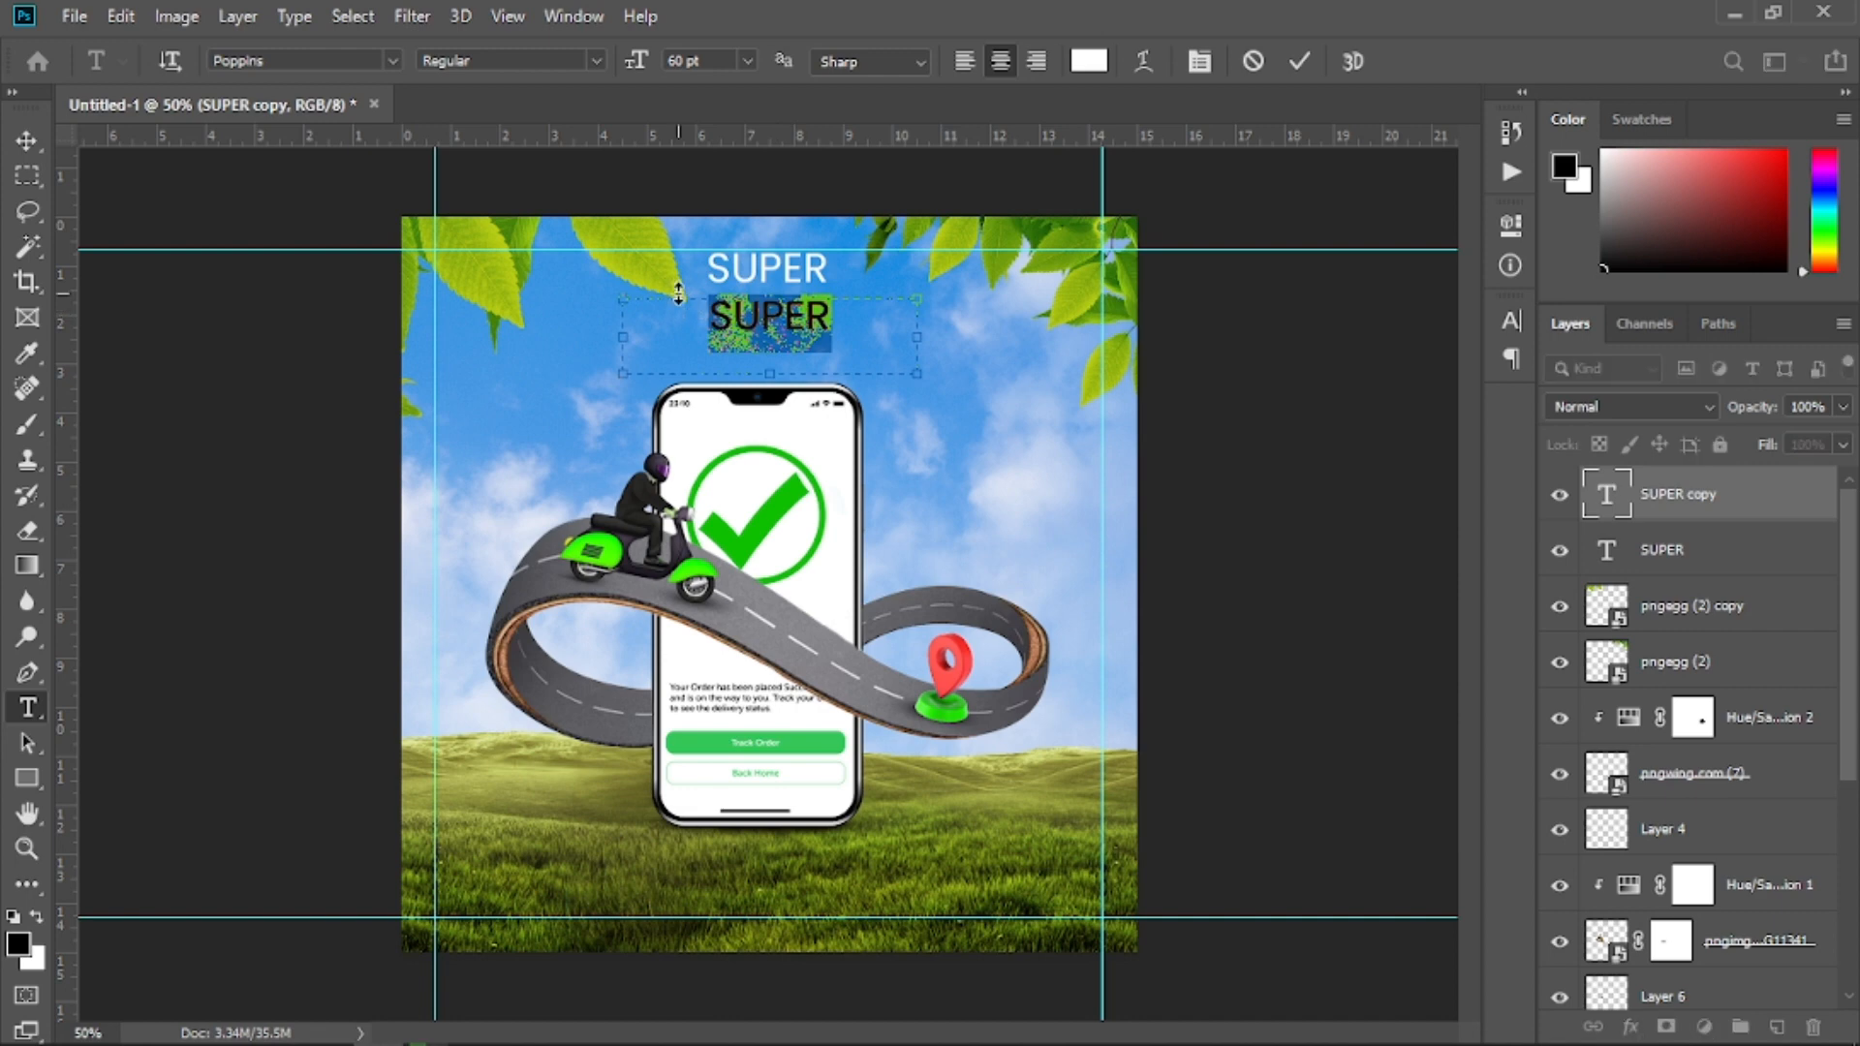
pyautogui.click(772, 306)
pyautogui.hotkey('ctrl', 'a')
pyautogui.write('FAST')
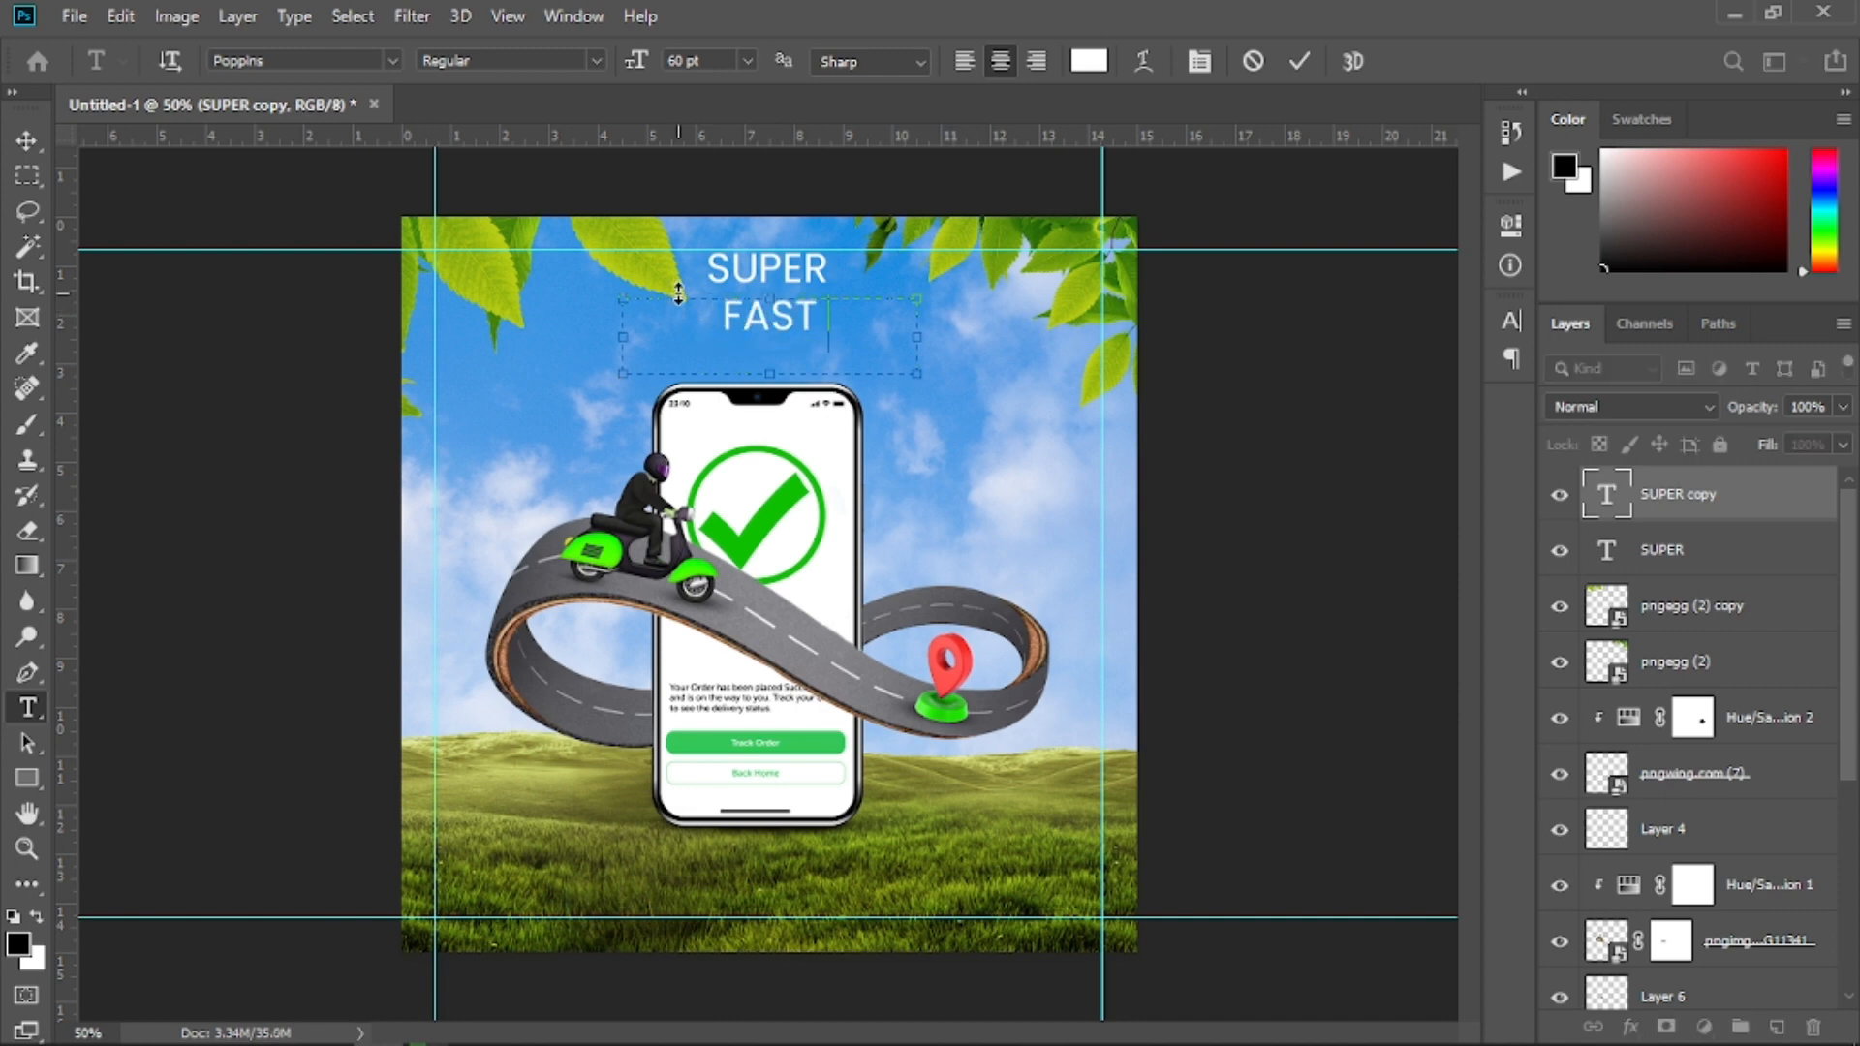
pyautogui.write(' DELIVERY')
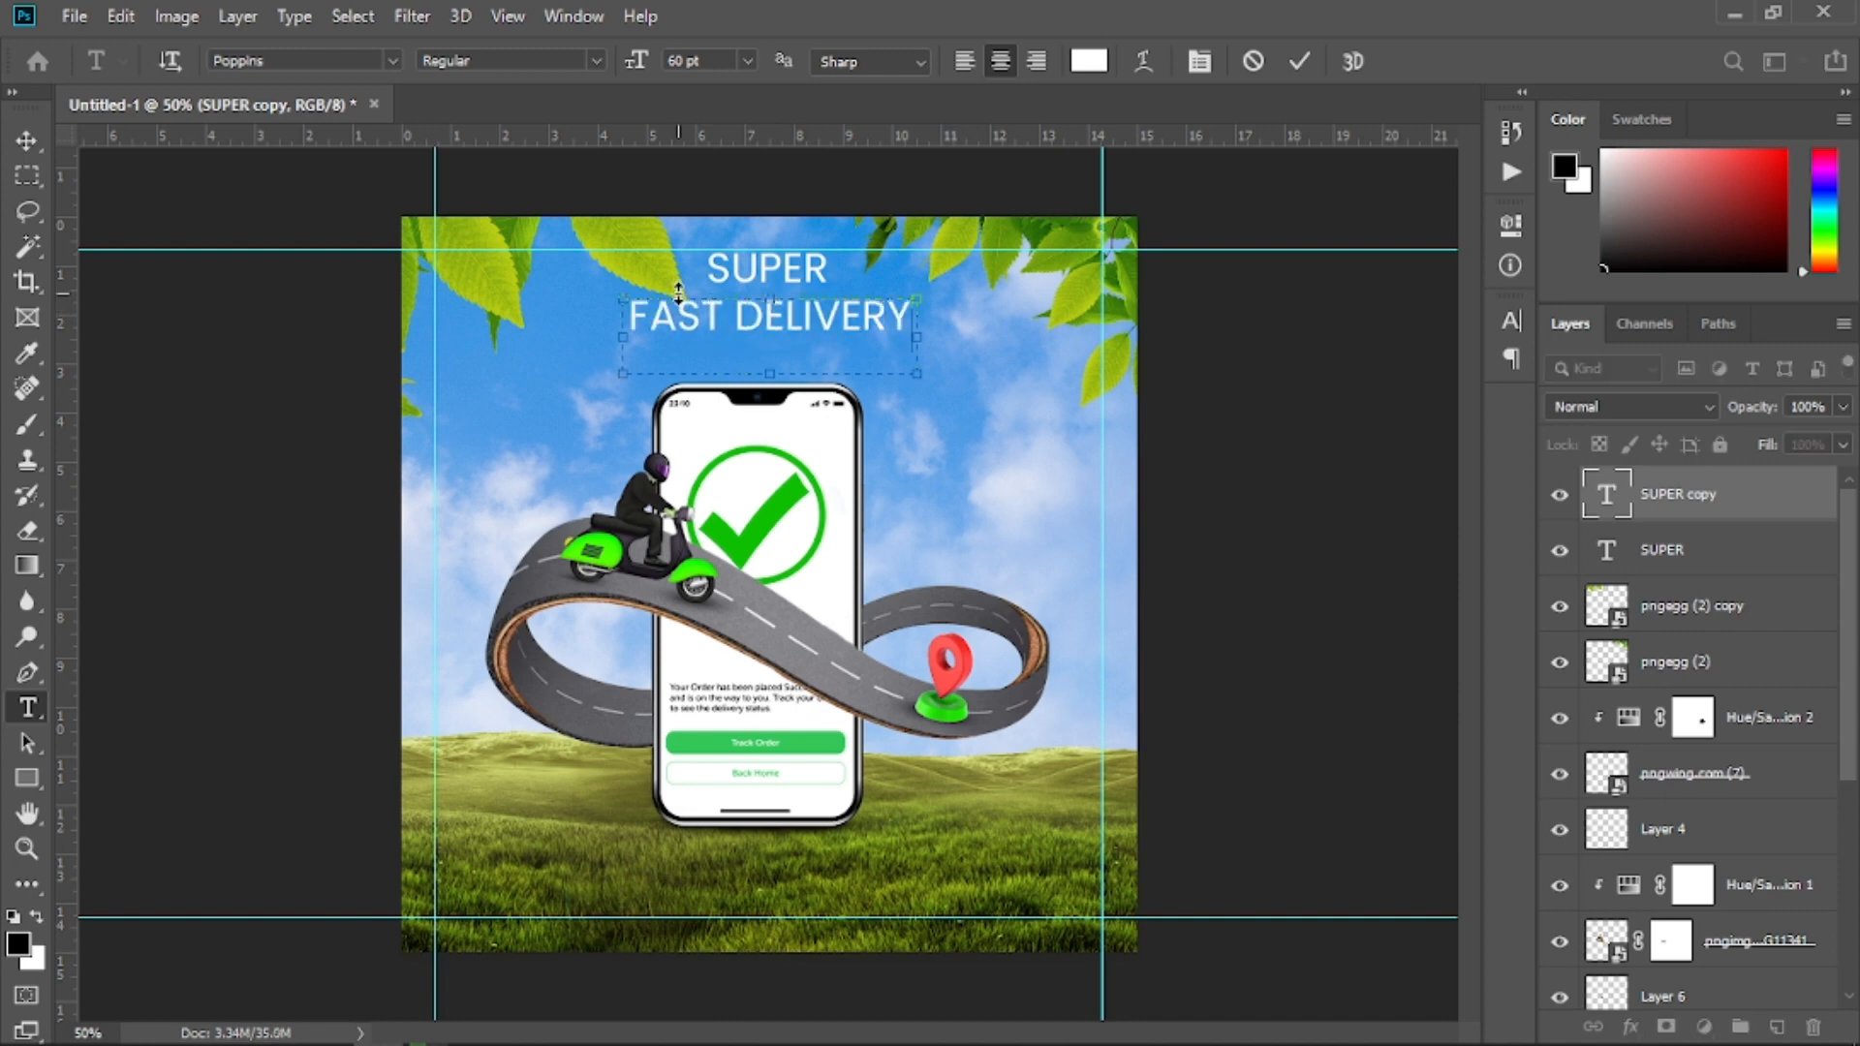
# Change the FAST DELIVERY font to Forte and widen its text box to about 7.7 in so it fits one line
pyautogui.hotkey('ctrl', 'a')
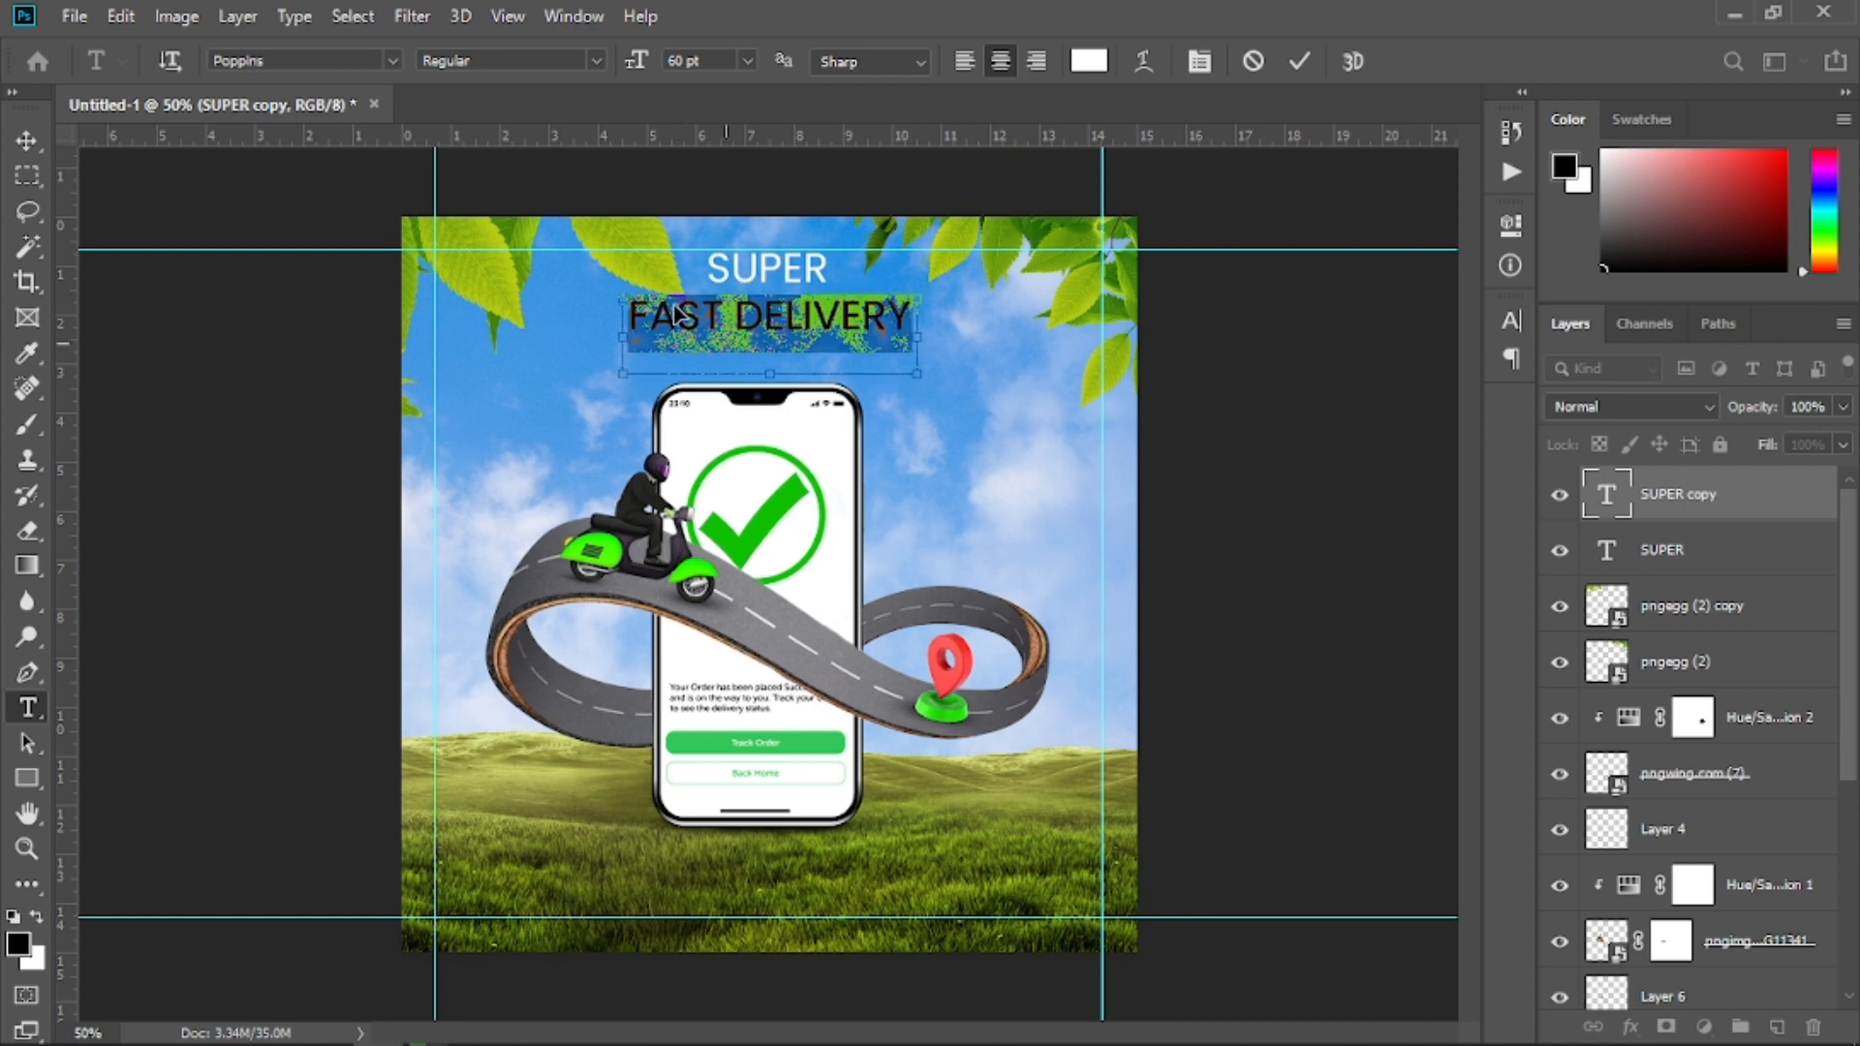
pyautogui.click(386, 62)
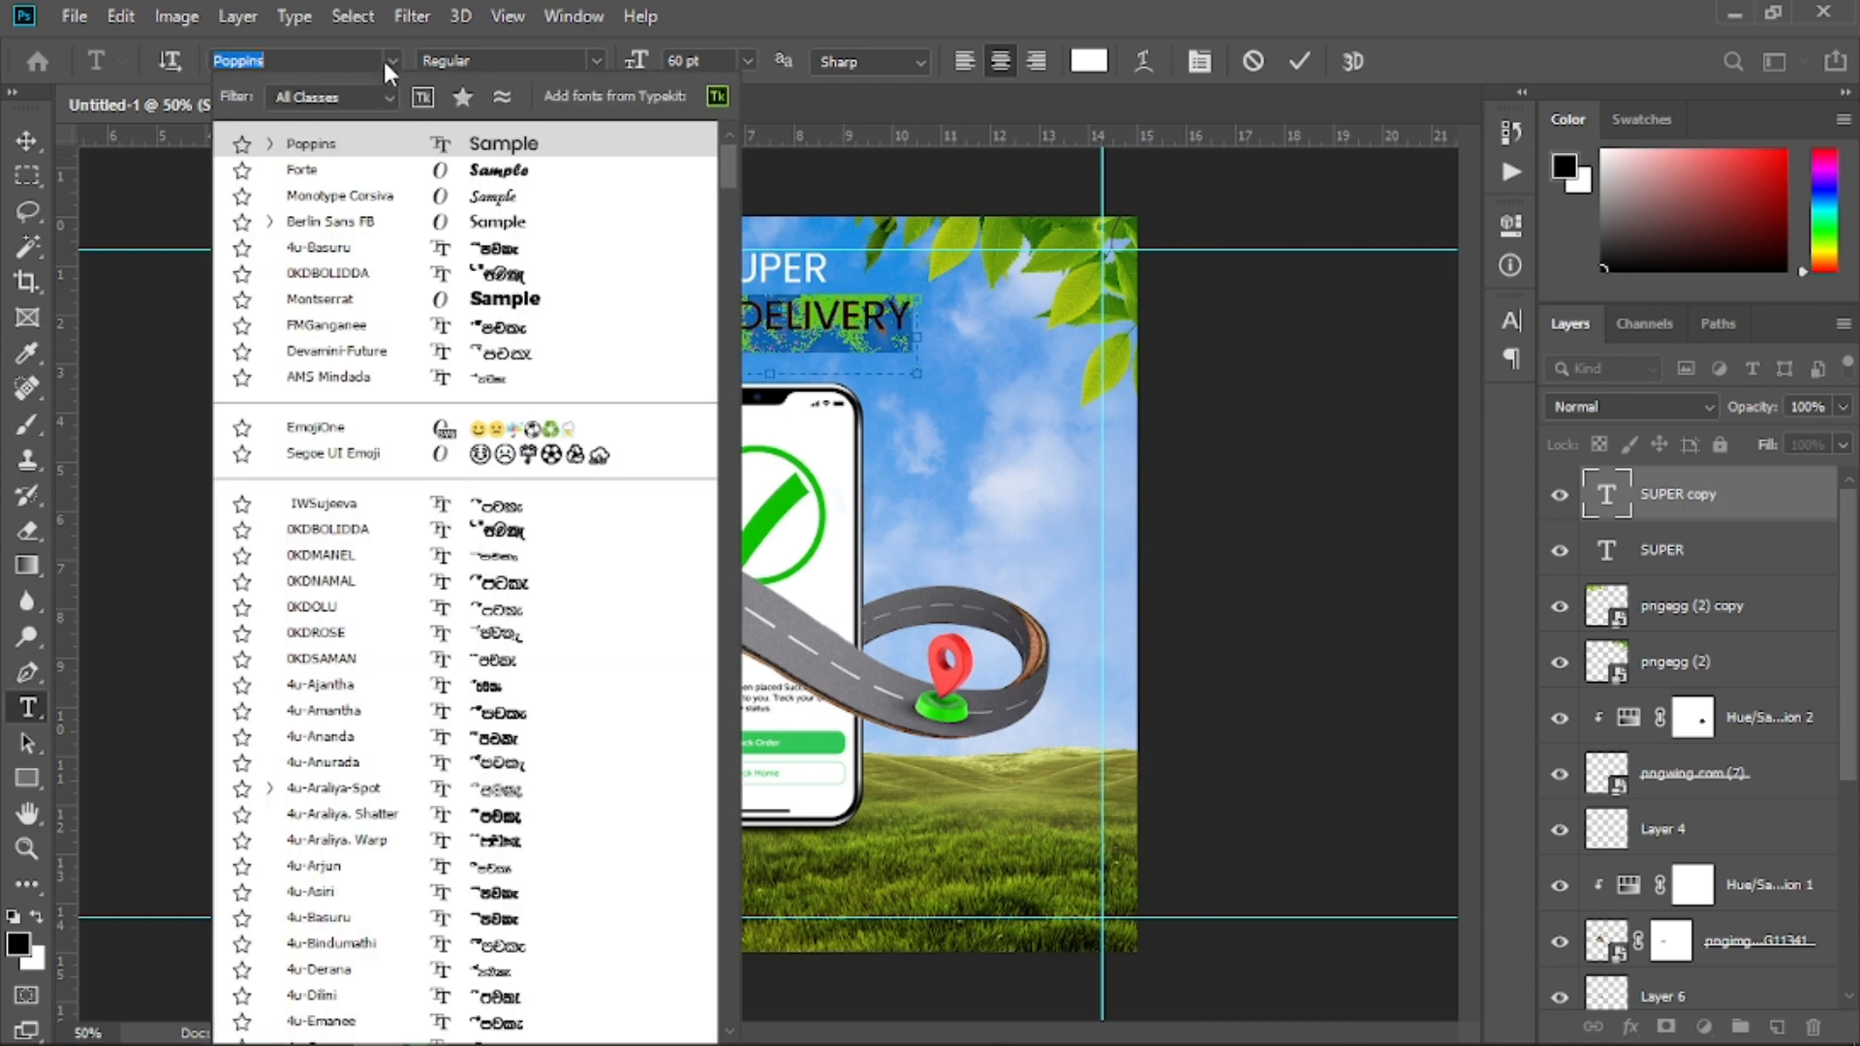
pyautogui.click(386, 60)
pyautogui.click(705, 330)
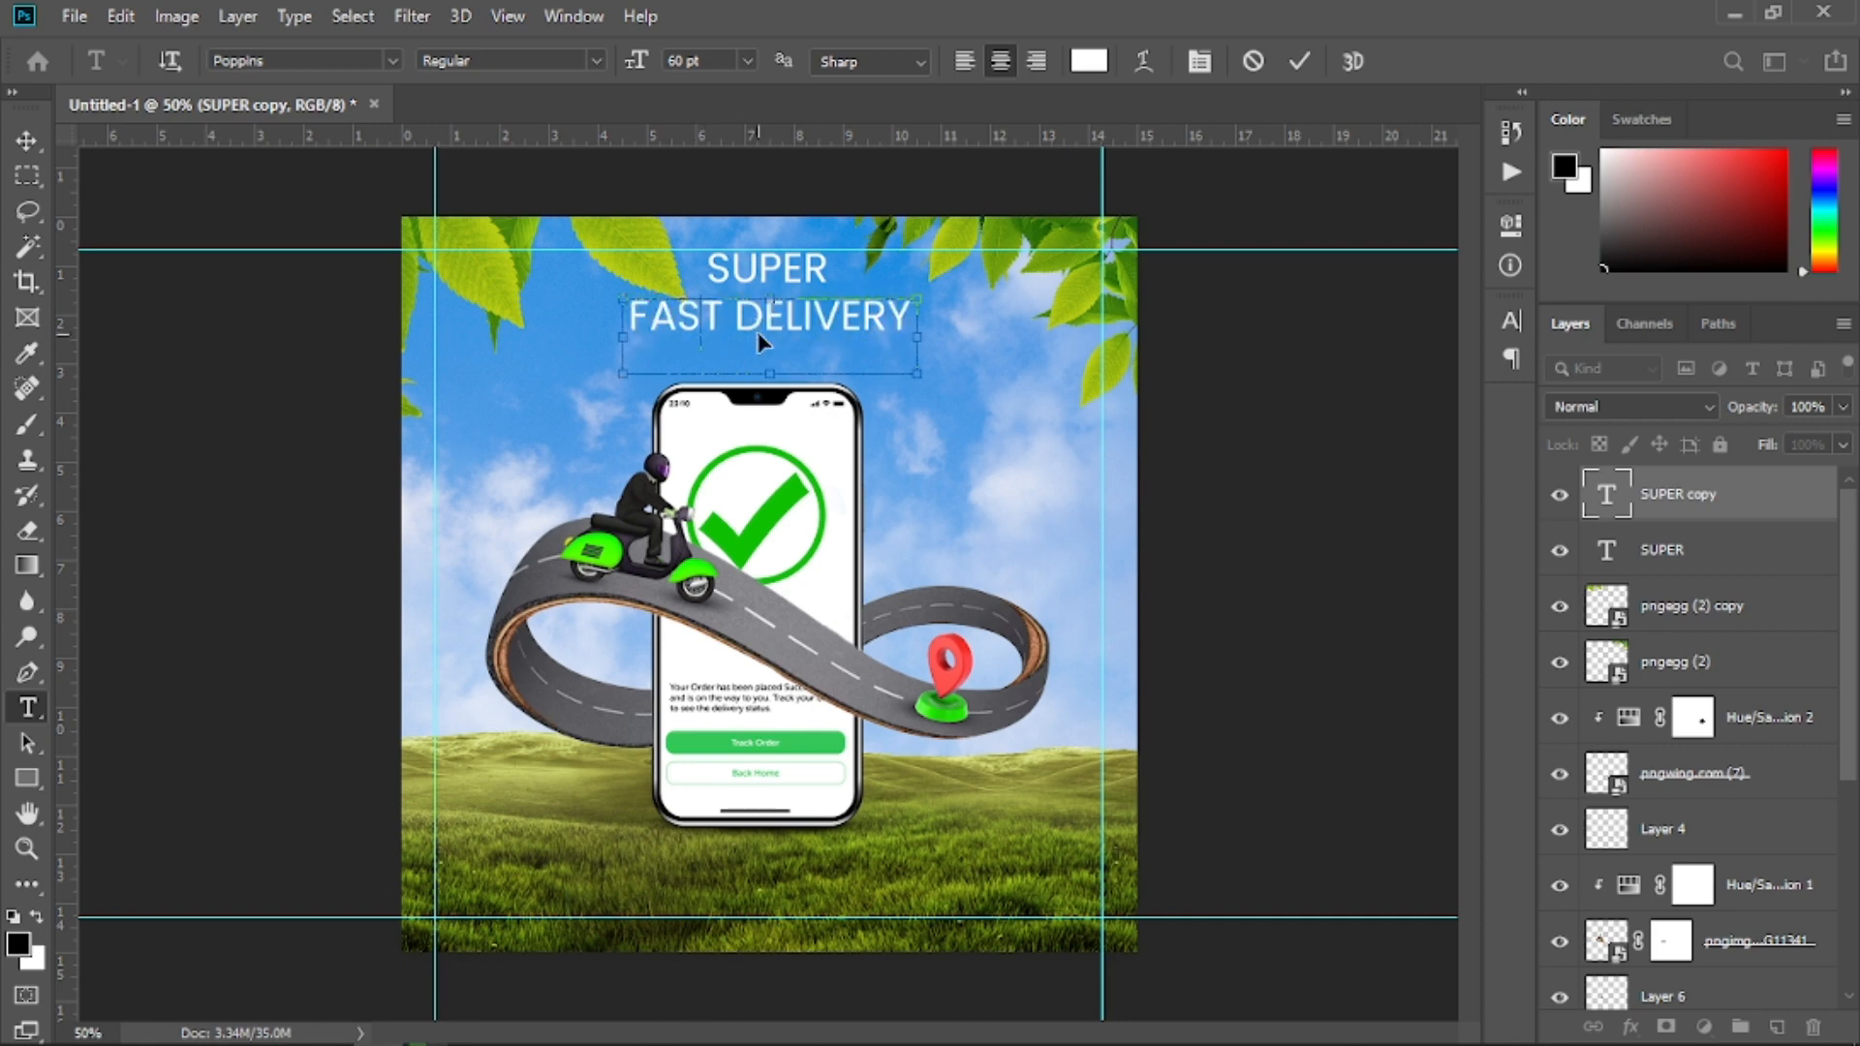
pyautogui.hotkey('ctrl', 'a')
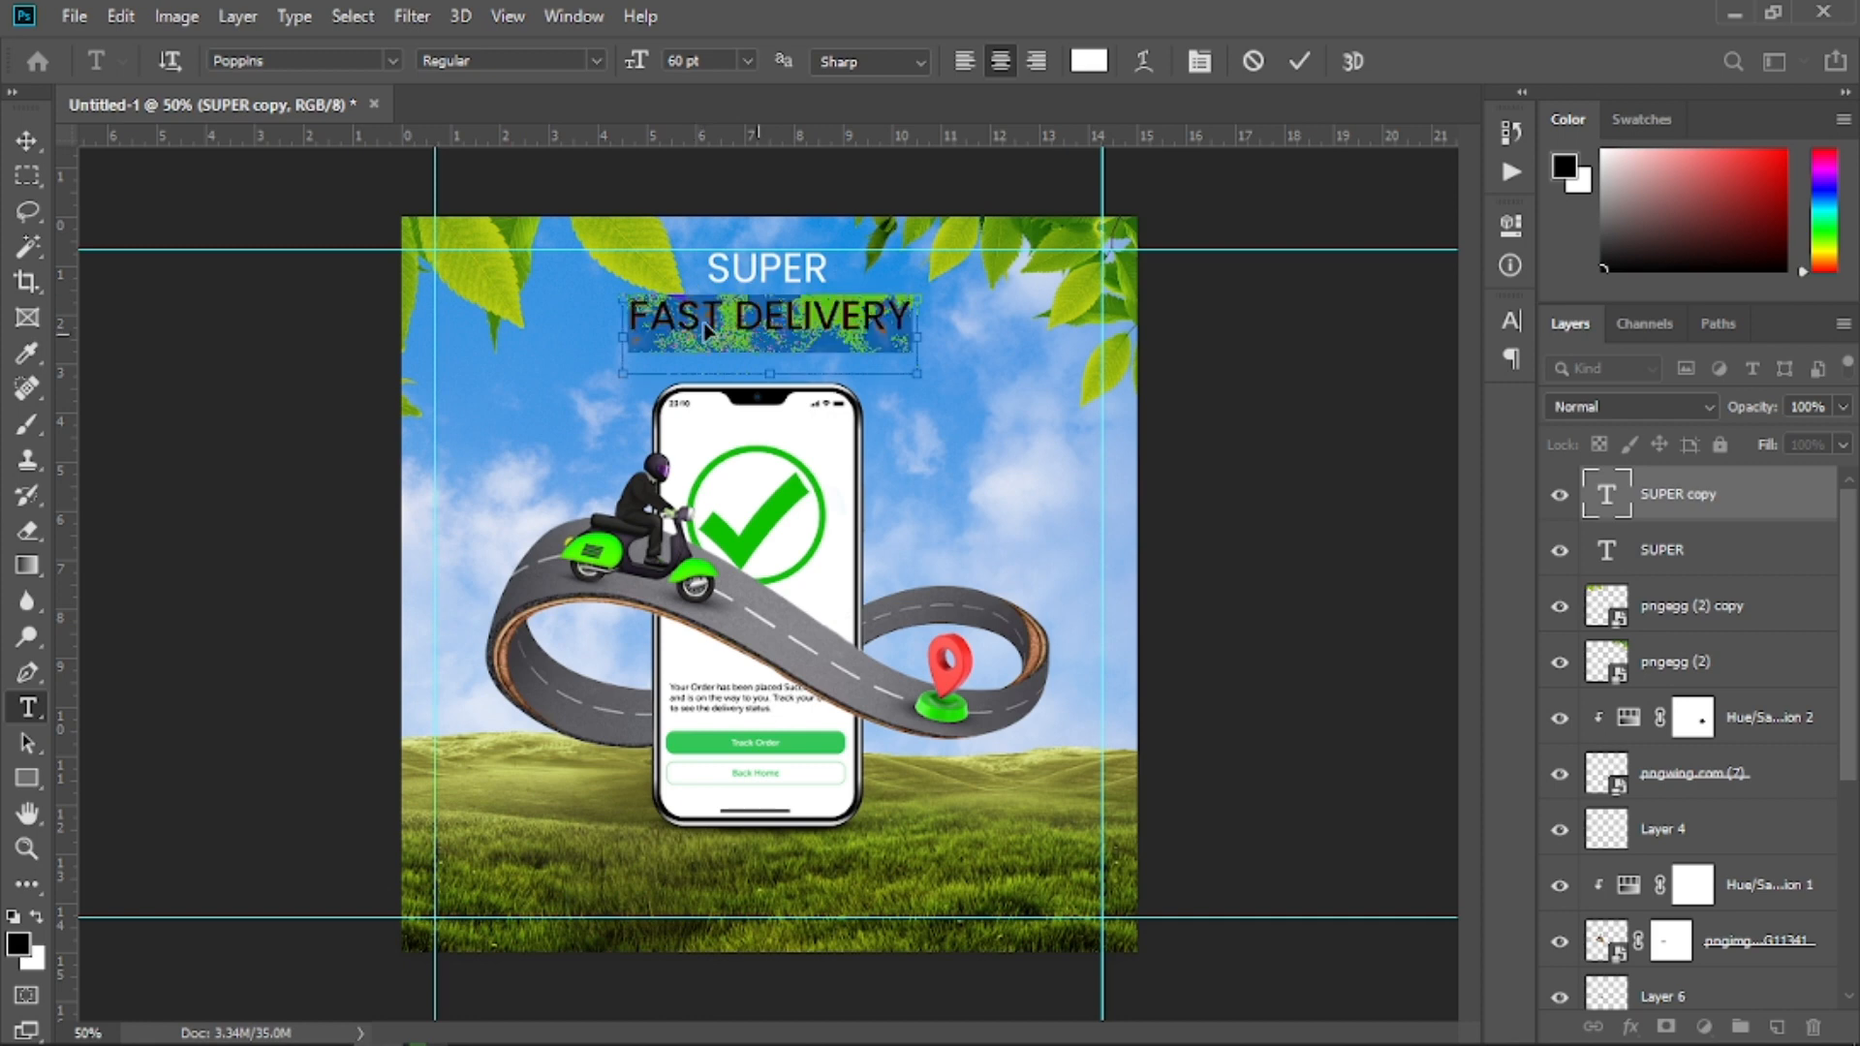
pyautogui.click(392, 60)
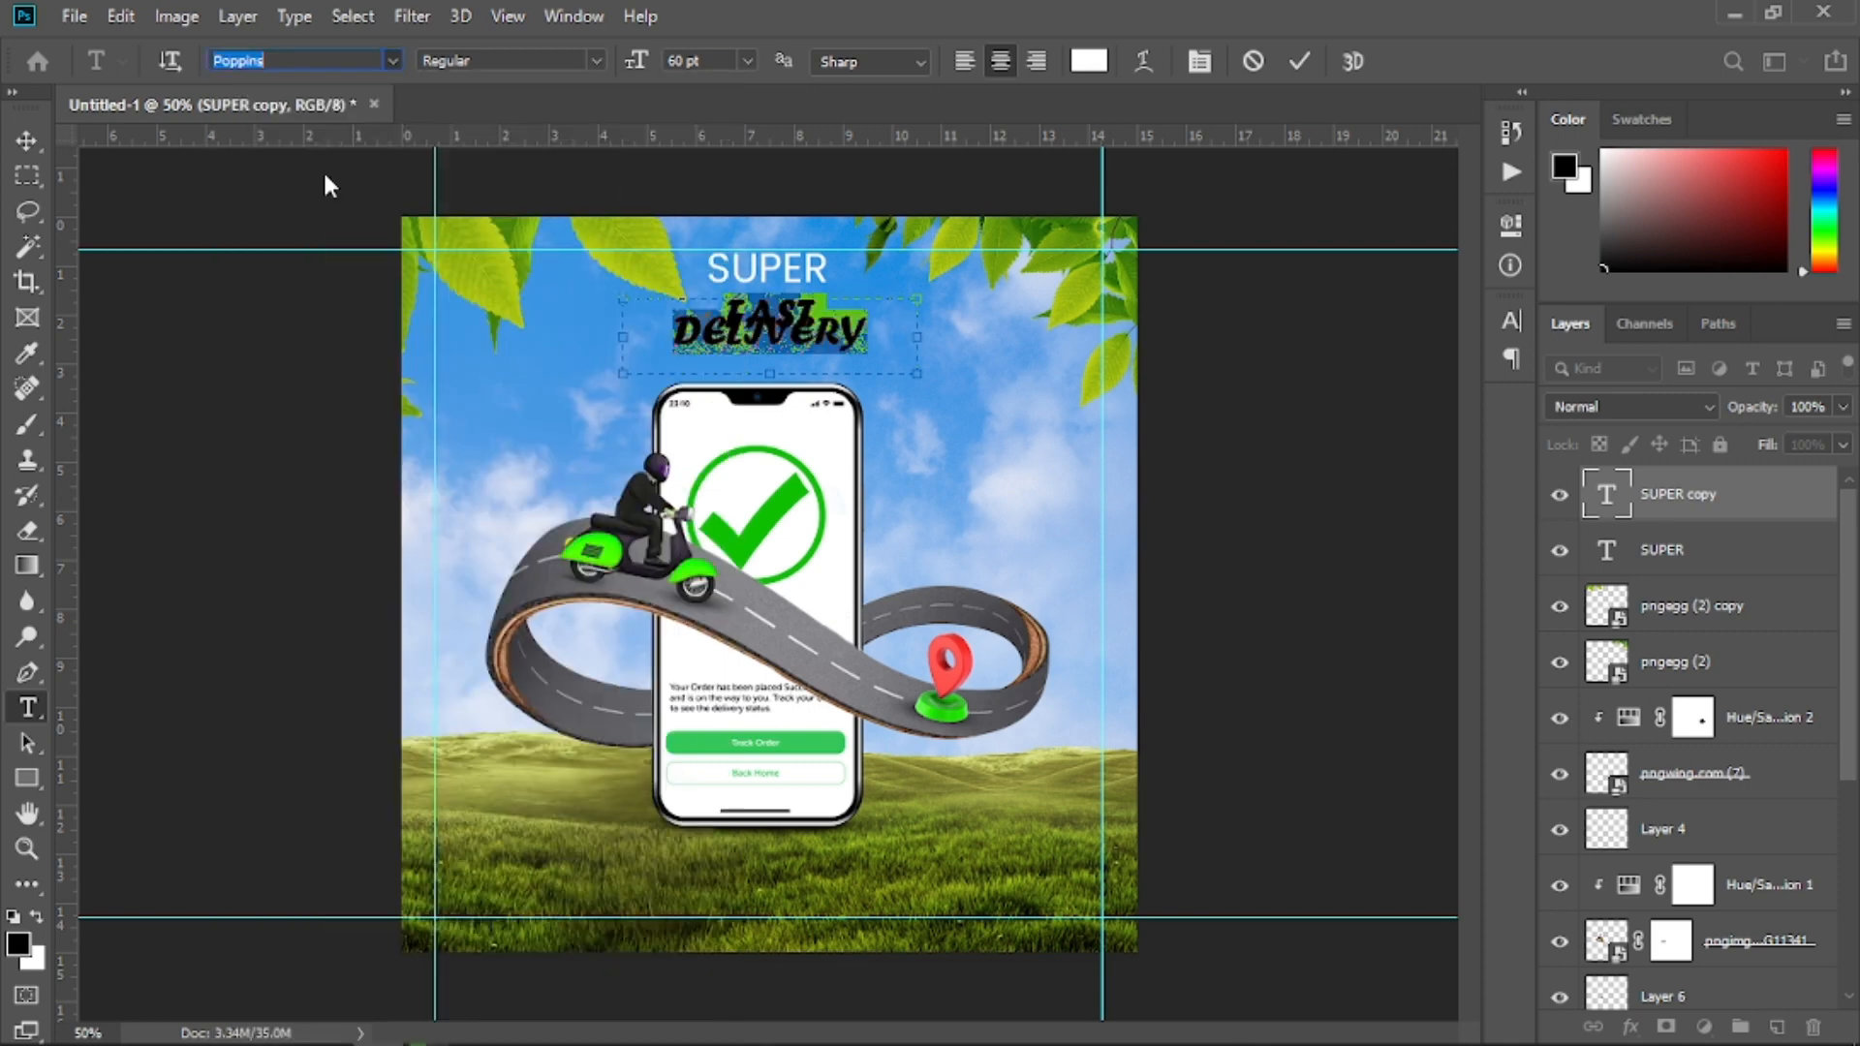
pyautogui.click(323, 170)
pyautogui.moveTo(625, 341); pyautogui.dragTo(549, 341)
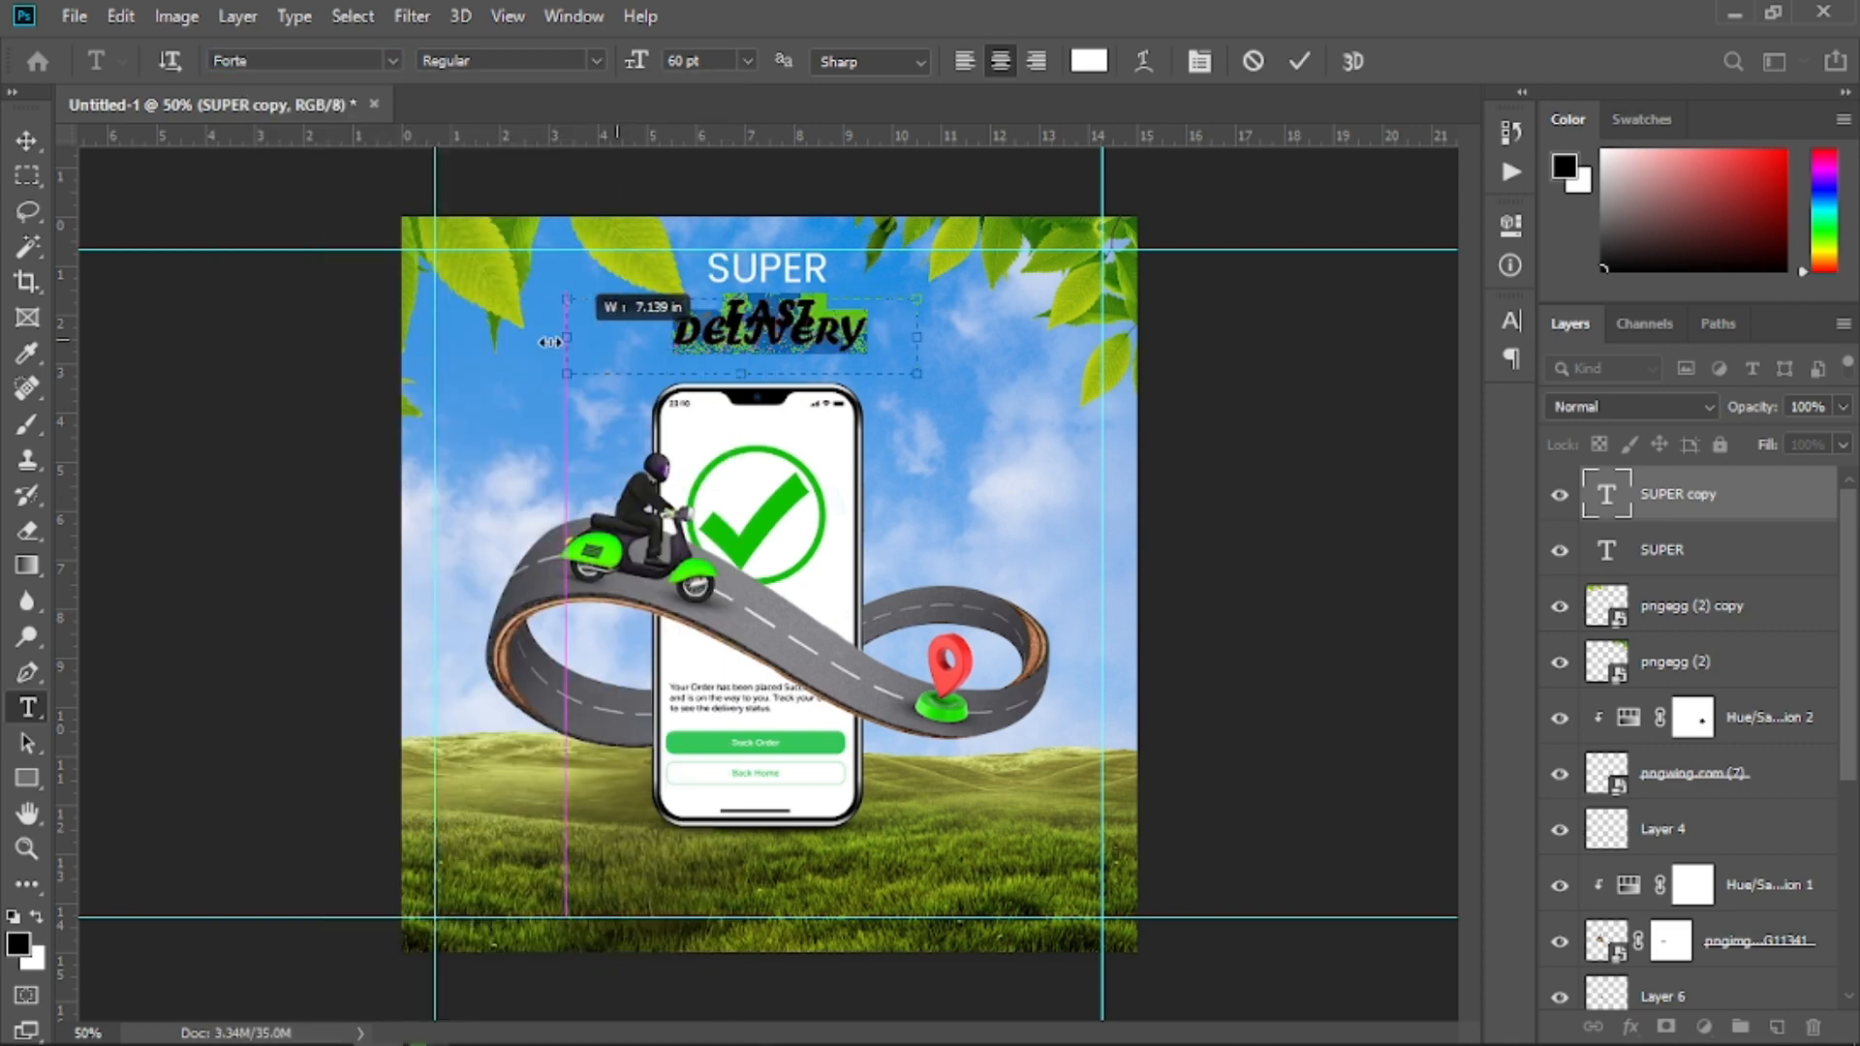
pyautogui.moveTo(919, 346); pyautogui.dragTo(928, 339)
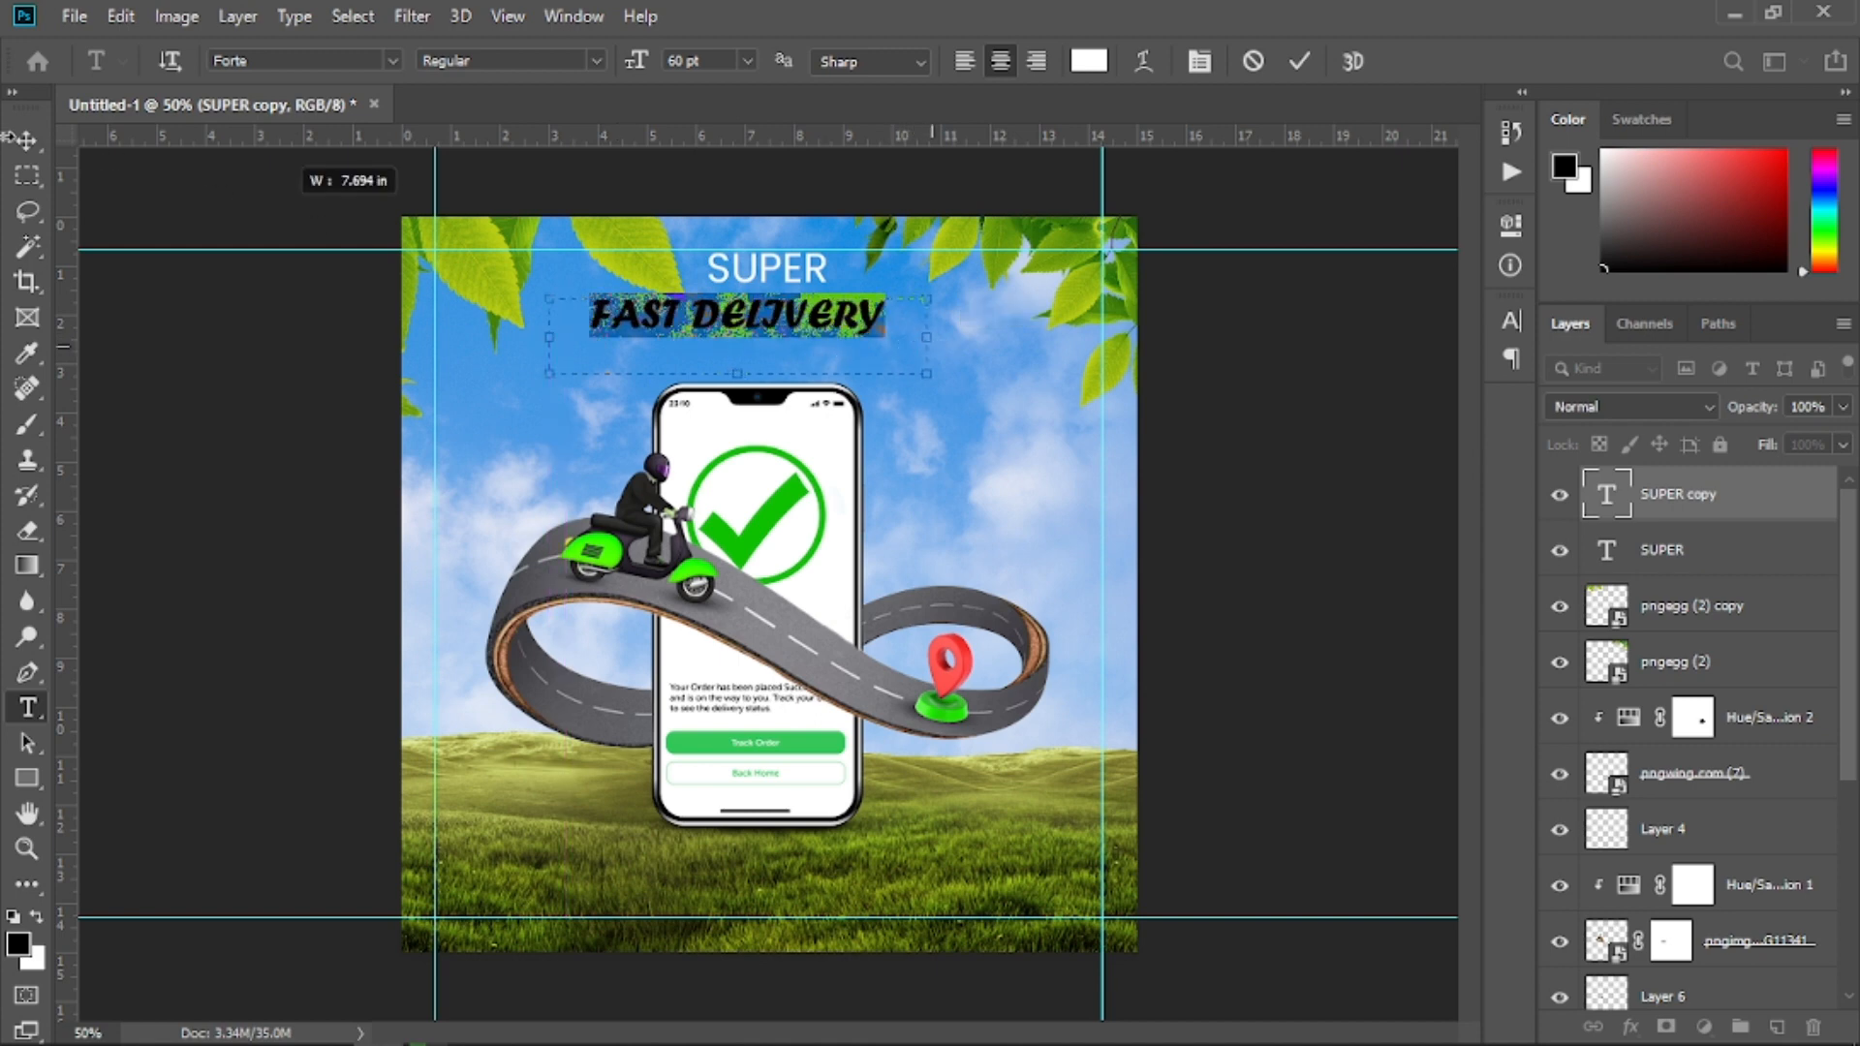
# Warp the FAST DELIVERY text with a horizontal Arc style at +15% bend
pyautogui.click(1142, 64)
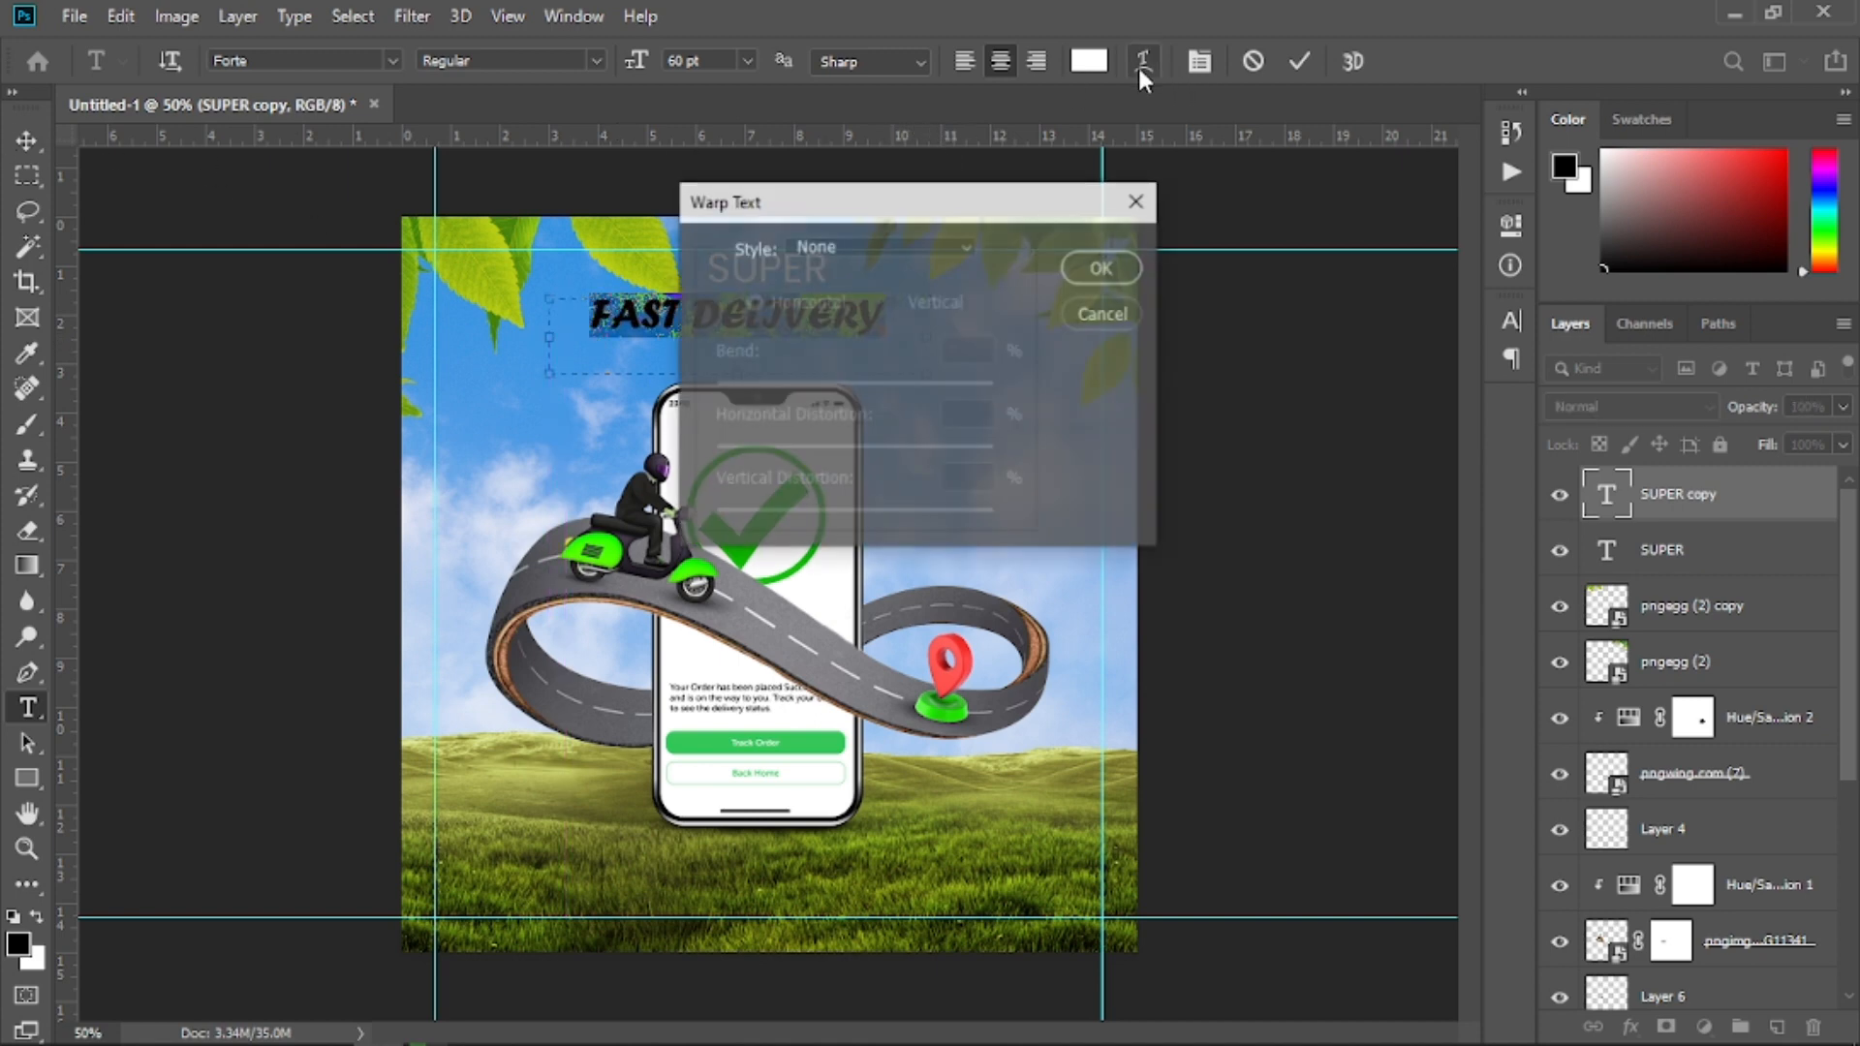
pyautogui.click(897, 245)
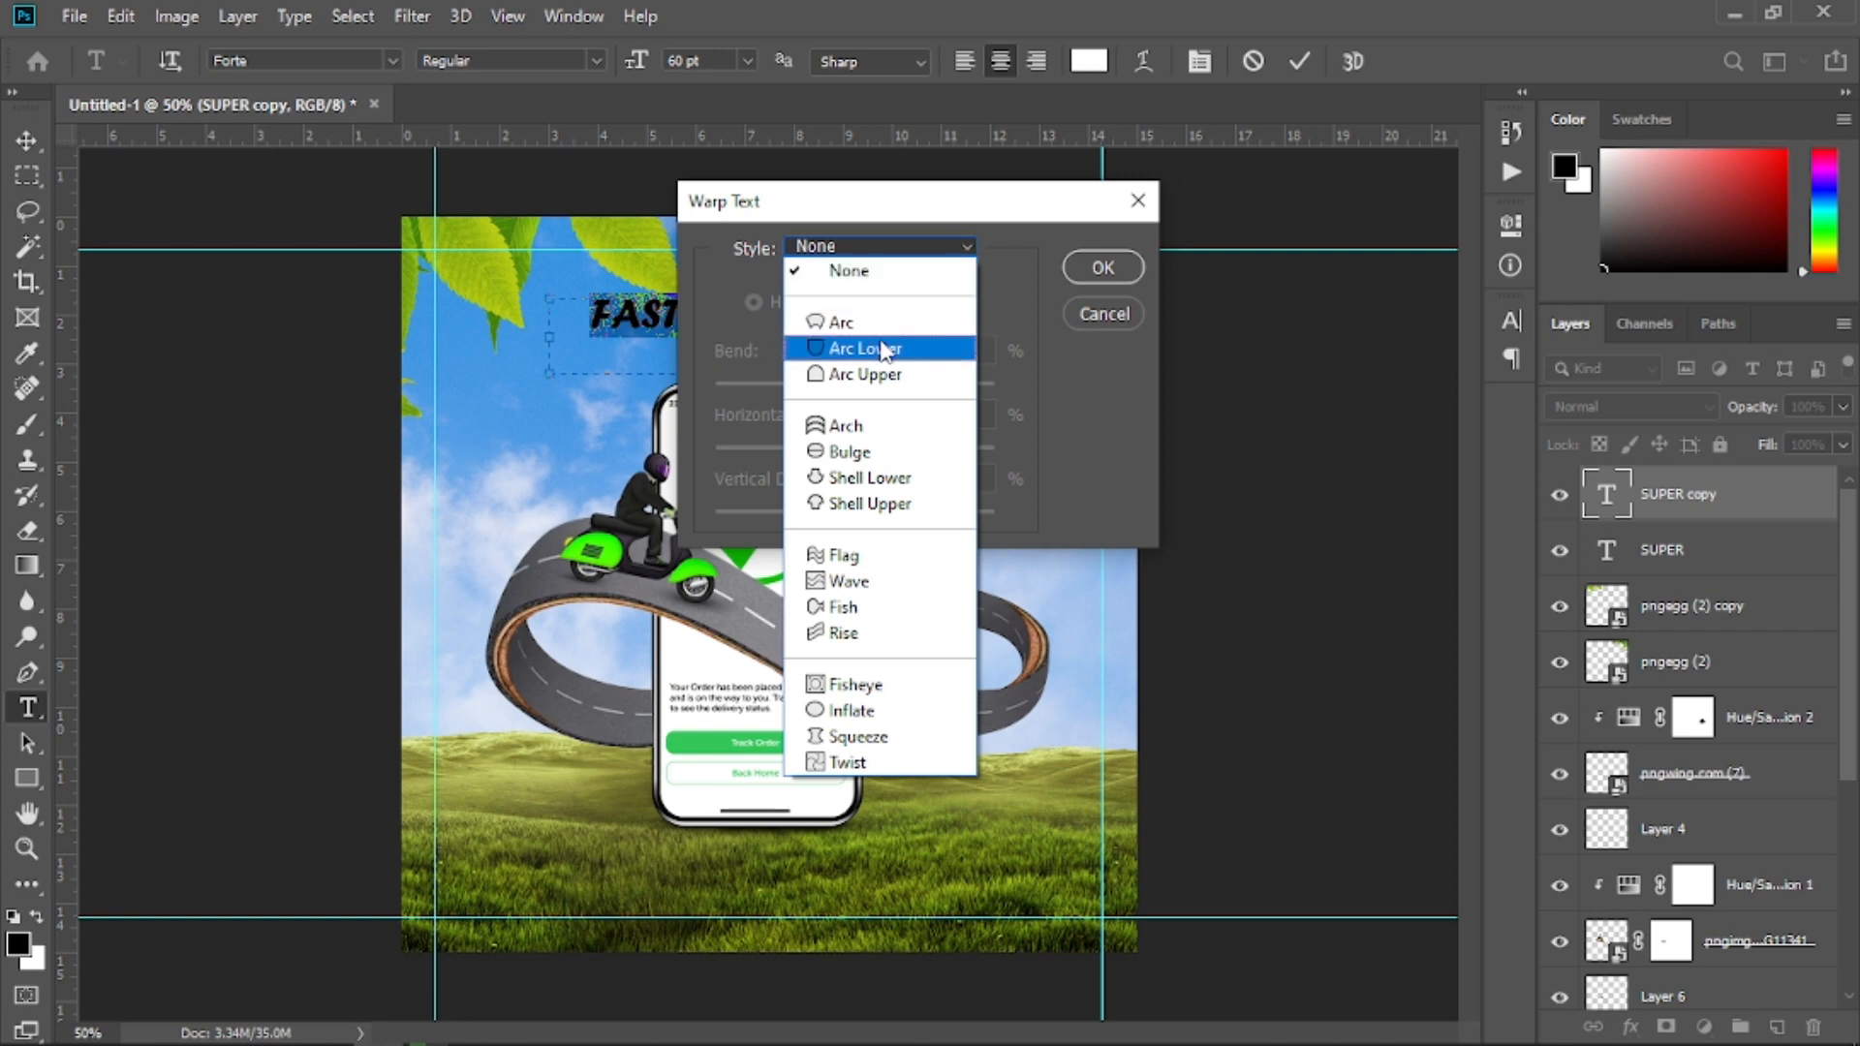
pyautogui.click(953, 318)
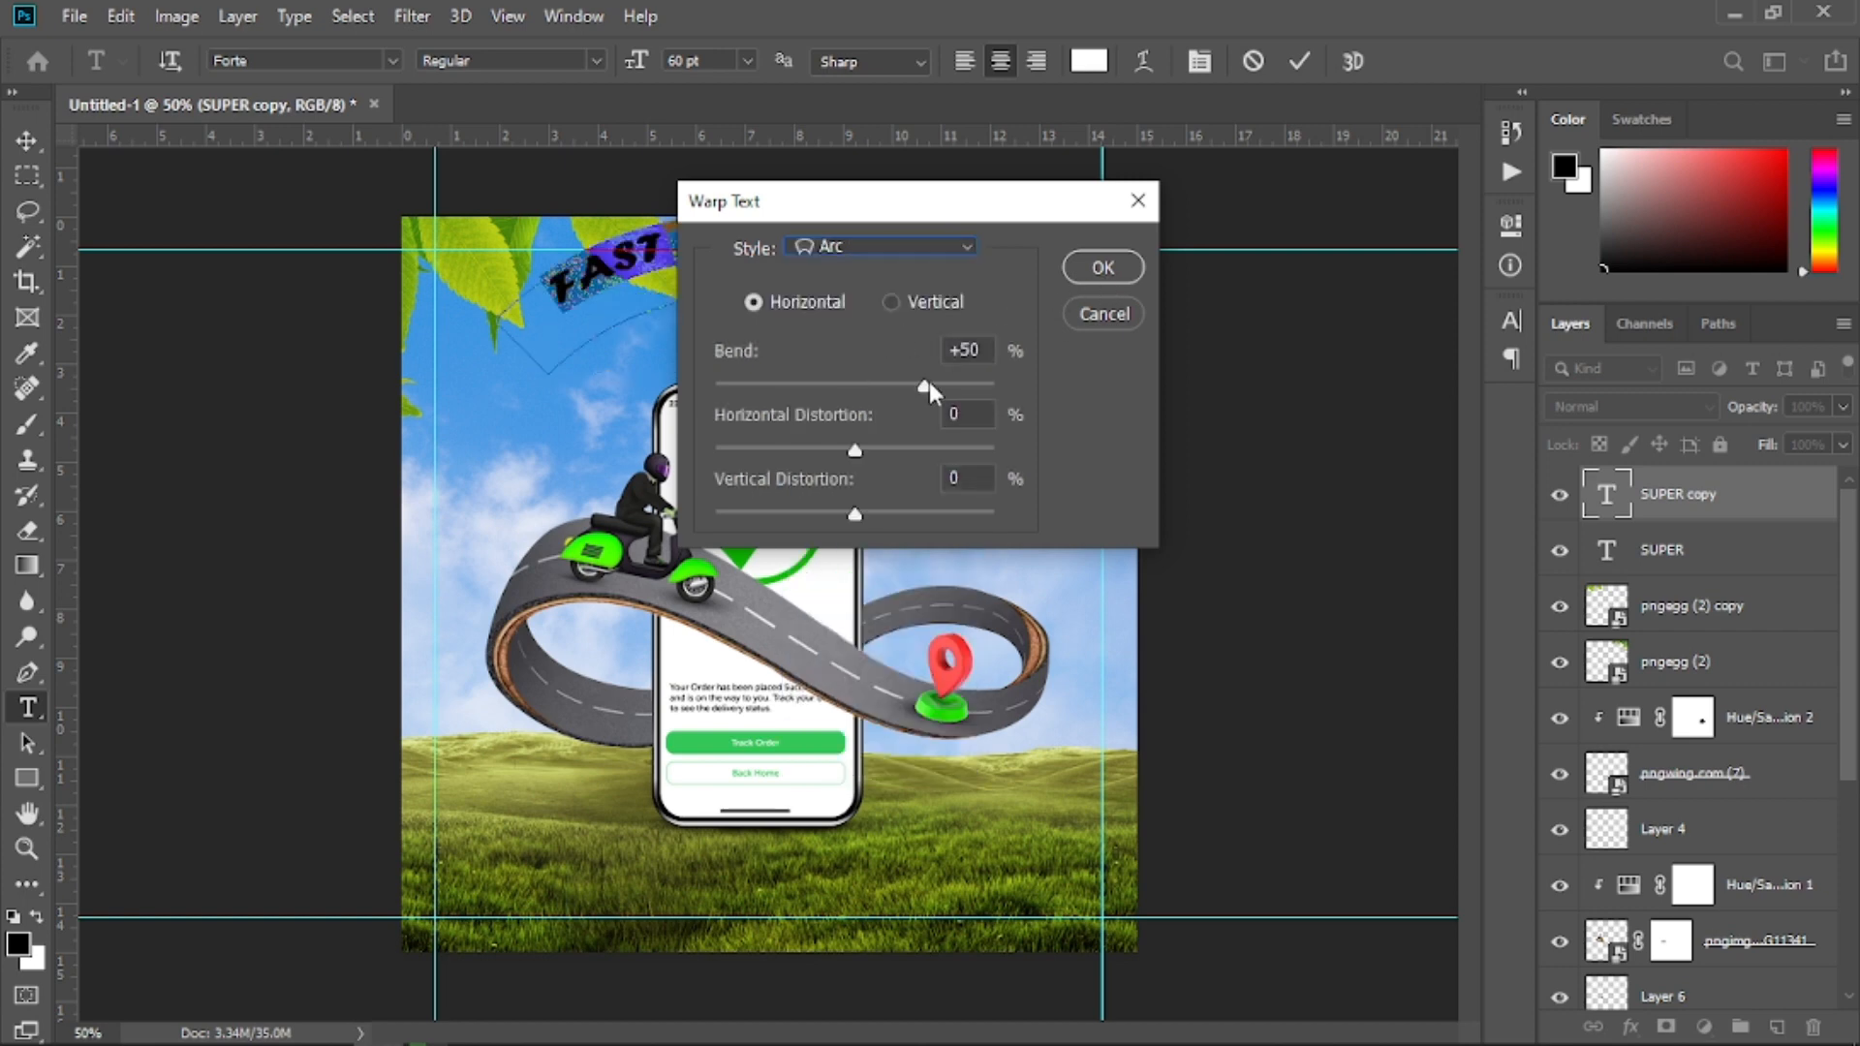
pyautogui.moveTo(924, 386); pyautogui.dragTo(875, 388)
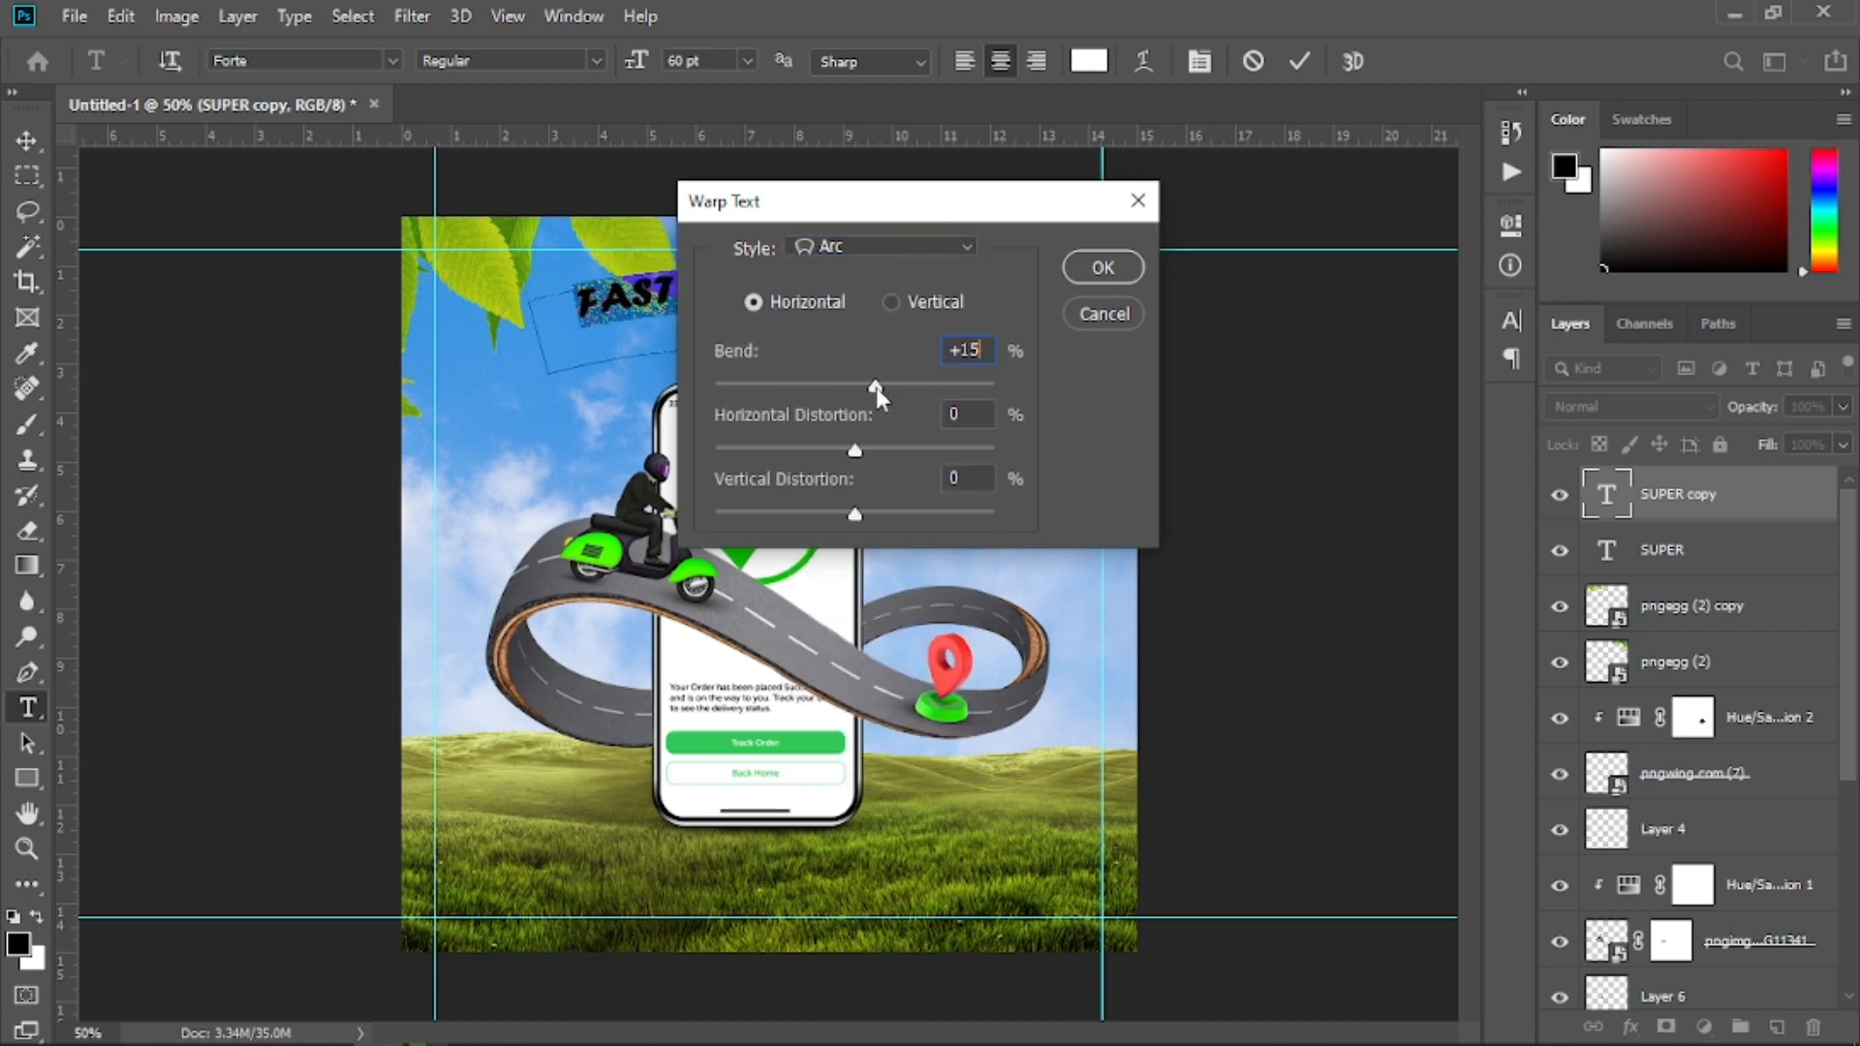
pyautogui.click(1114, 275)
# Center the FAST DELIVERY text horizontally on the canvas and move it down below SUPER
pyautogui.click(33, 143)
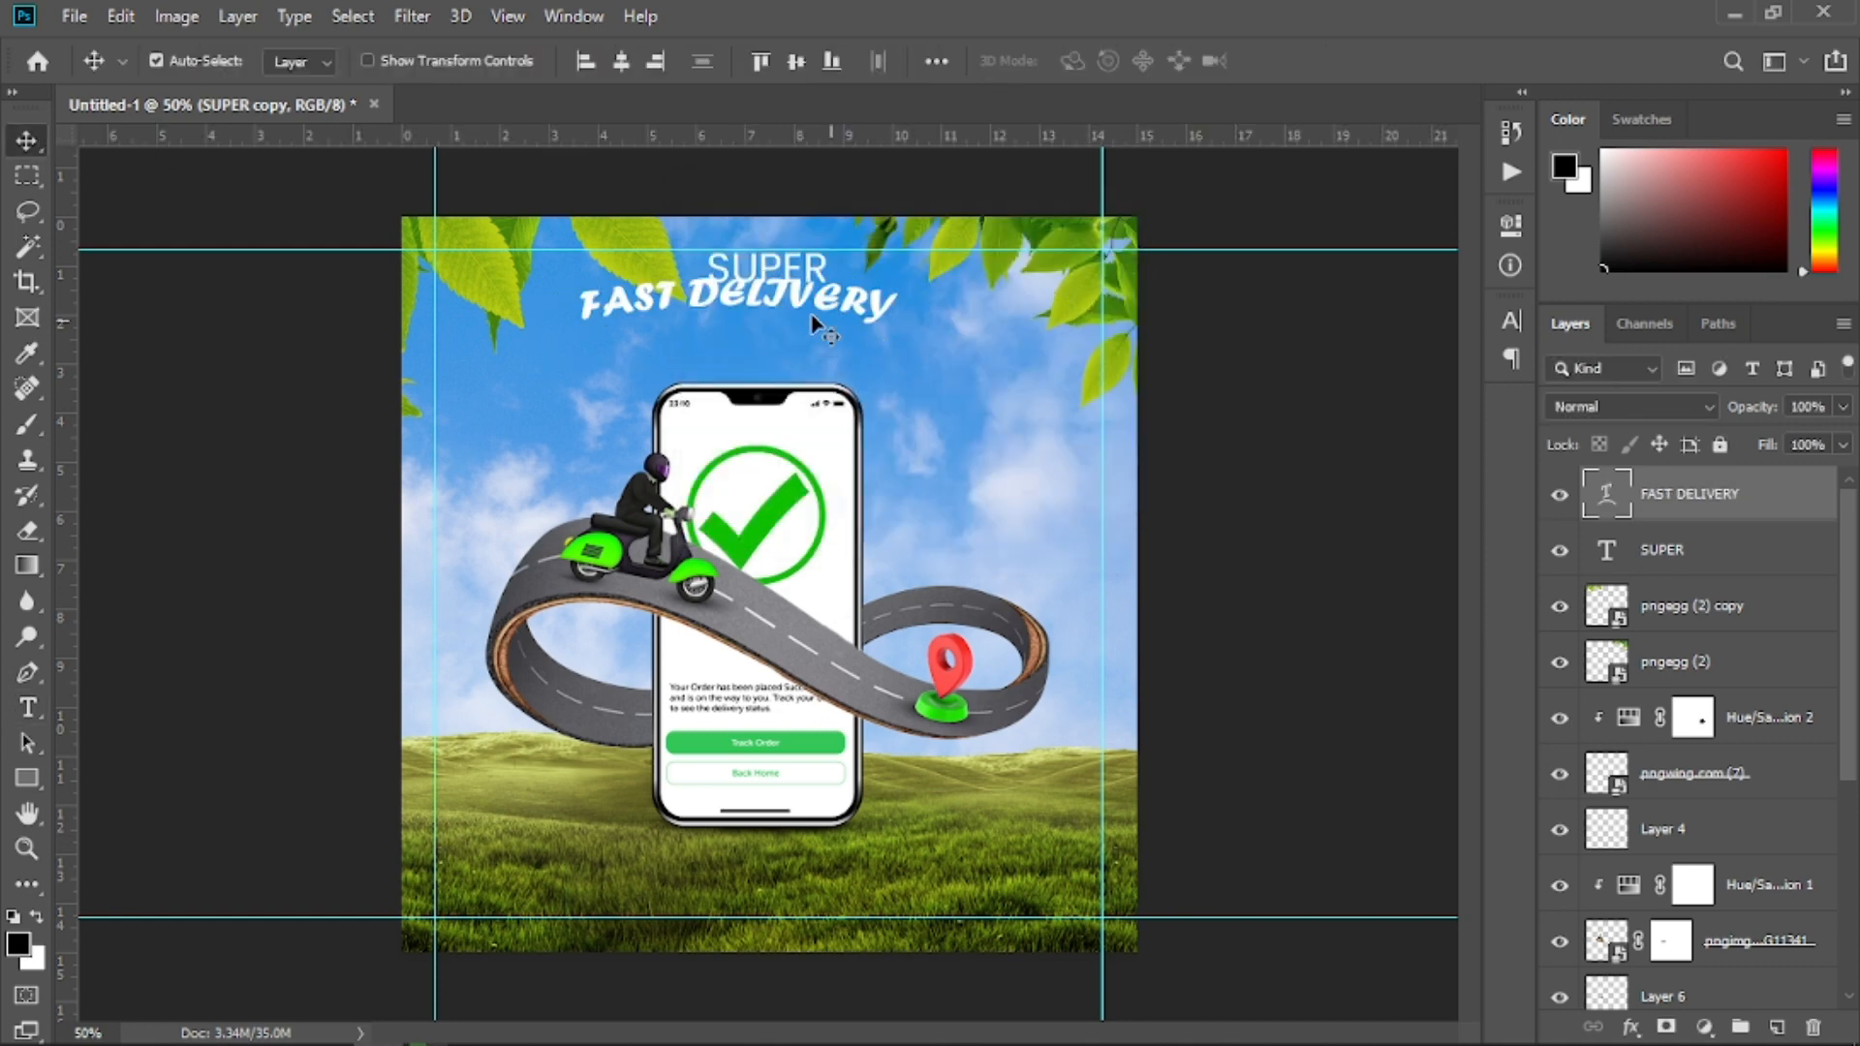
pyautogui.click(616, 64)
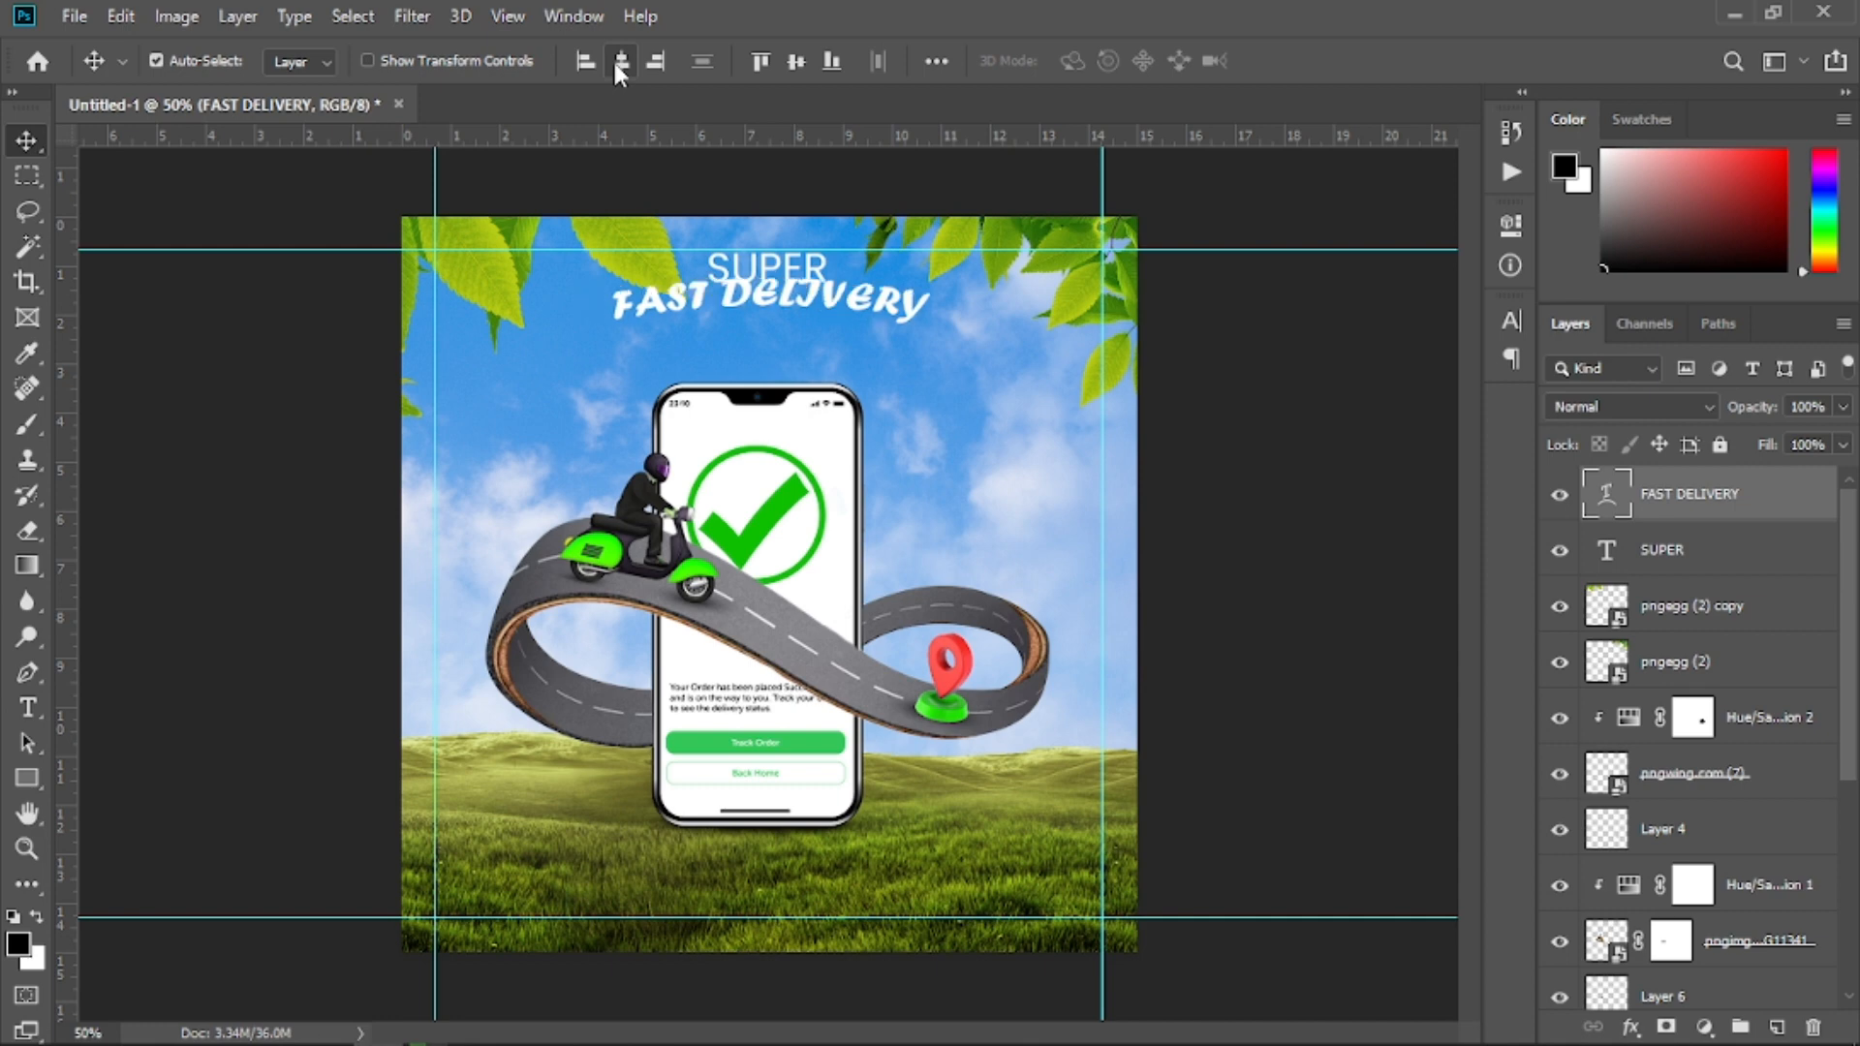
pyautogui.moveTo(780, 305); pyautogui.dragTo(765, 361)
# Duplicate the SUPER text below FAST DELIVERY and change the copy's wording to SERVICES
pyautogui.click(763, 275)
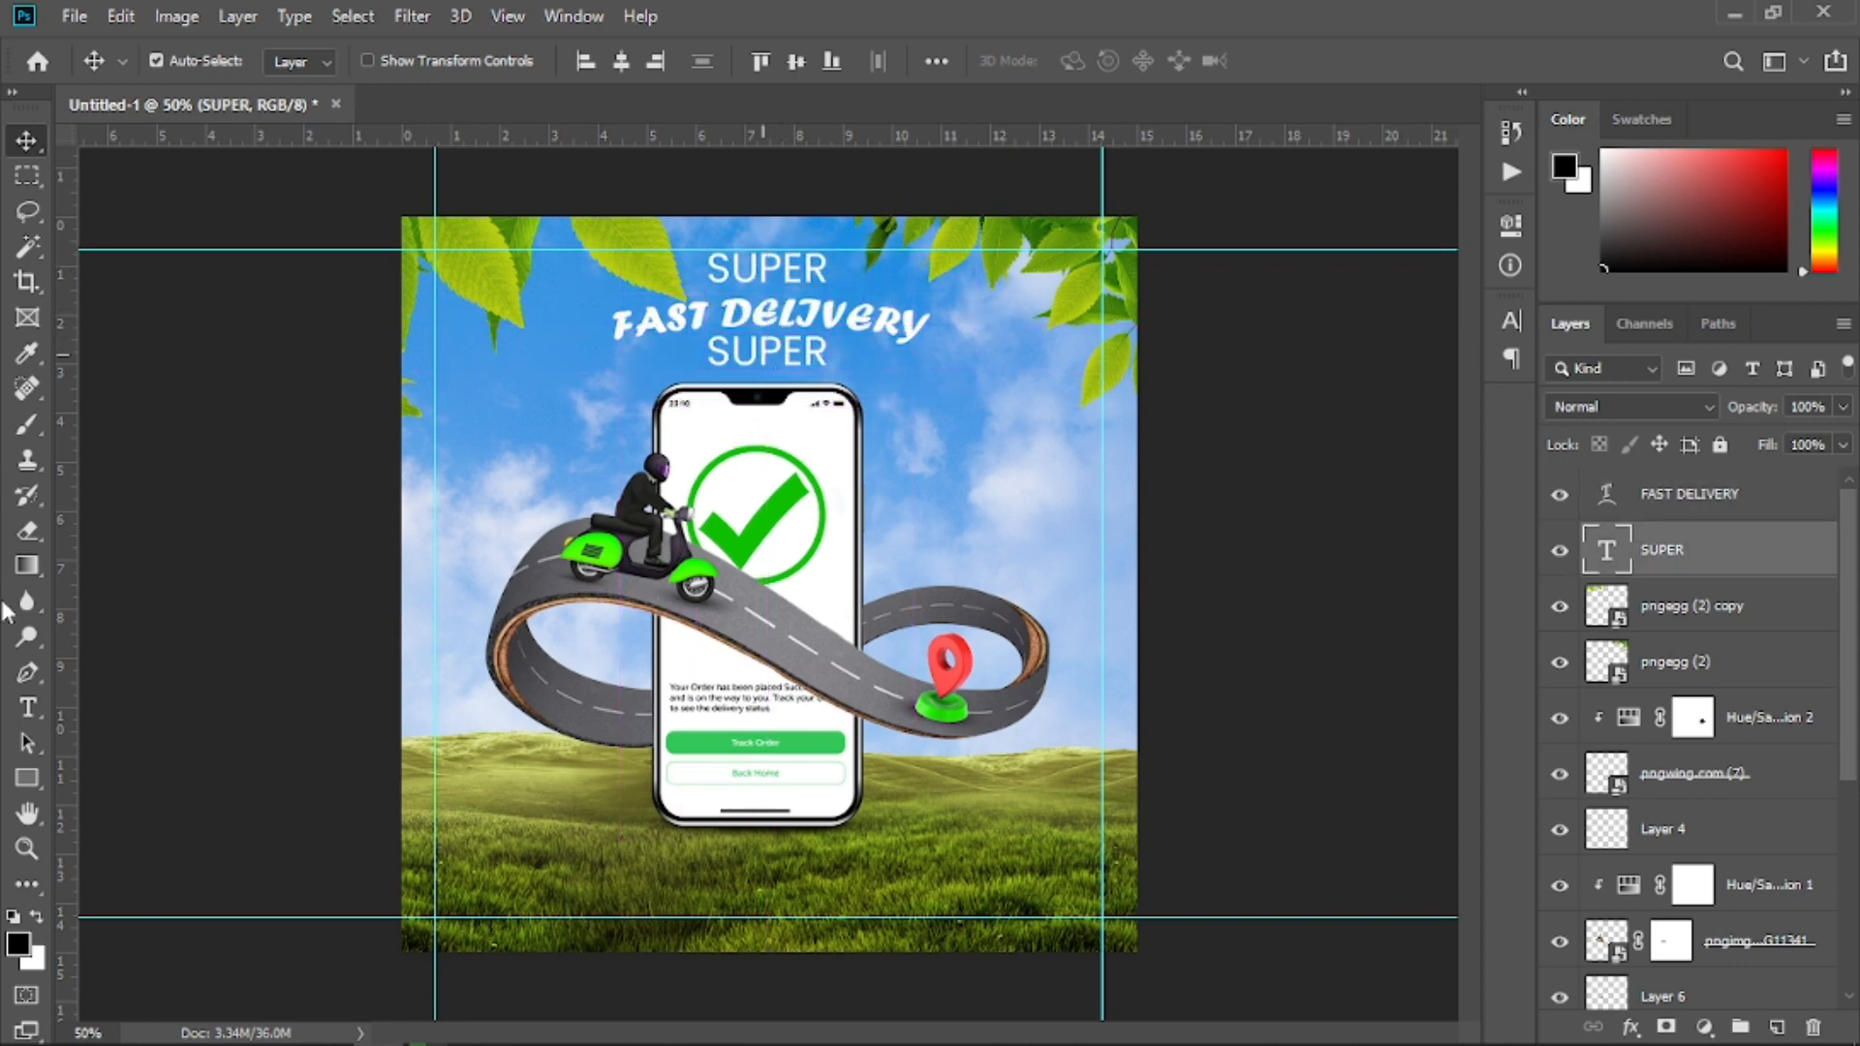
pyautogui.press('t')
pyautogui.click(789, 349)
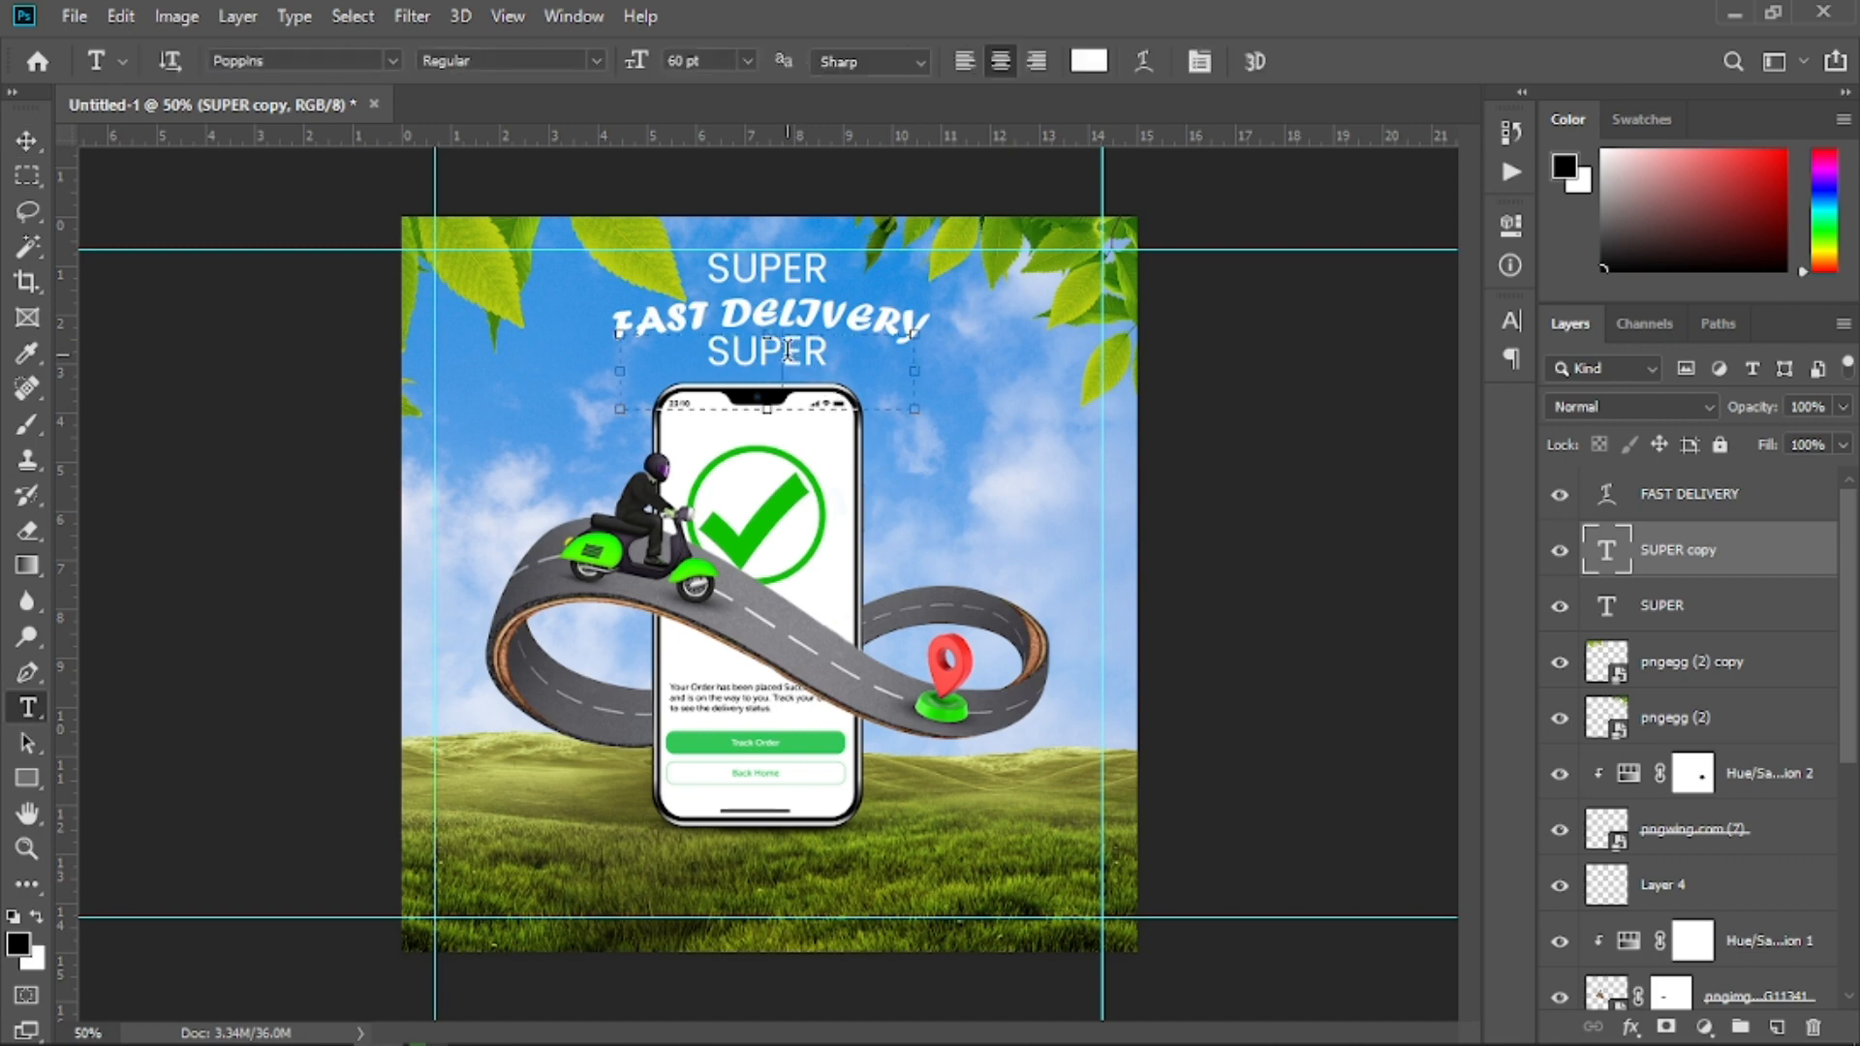
pyautogui.moveTo(731, 358); pyautogui.dragTo(926, 380)
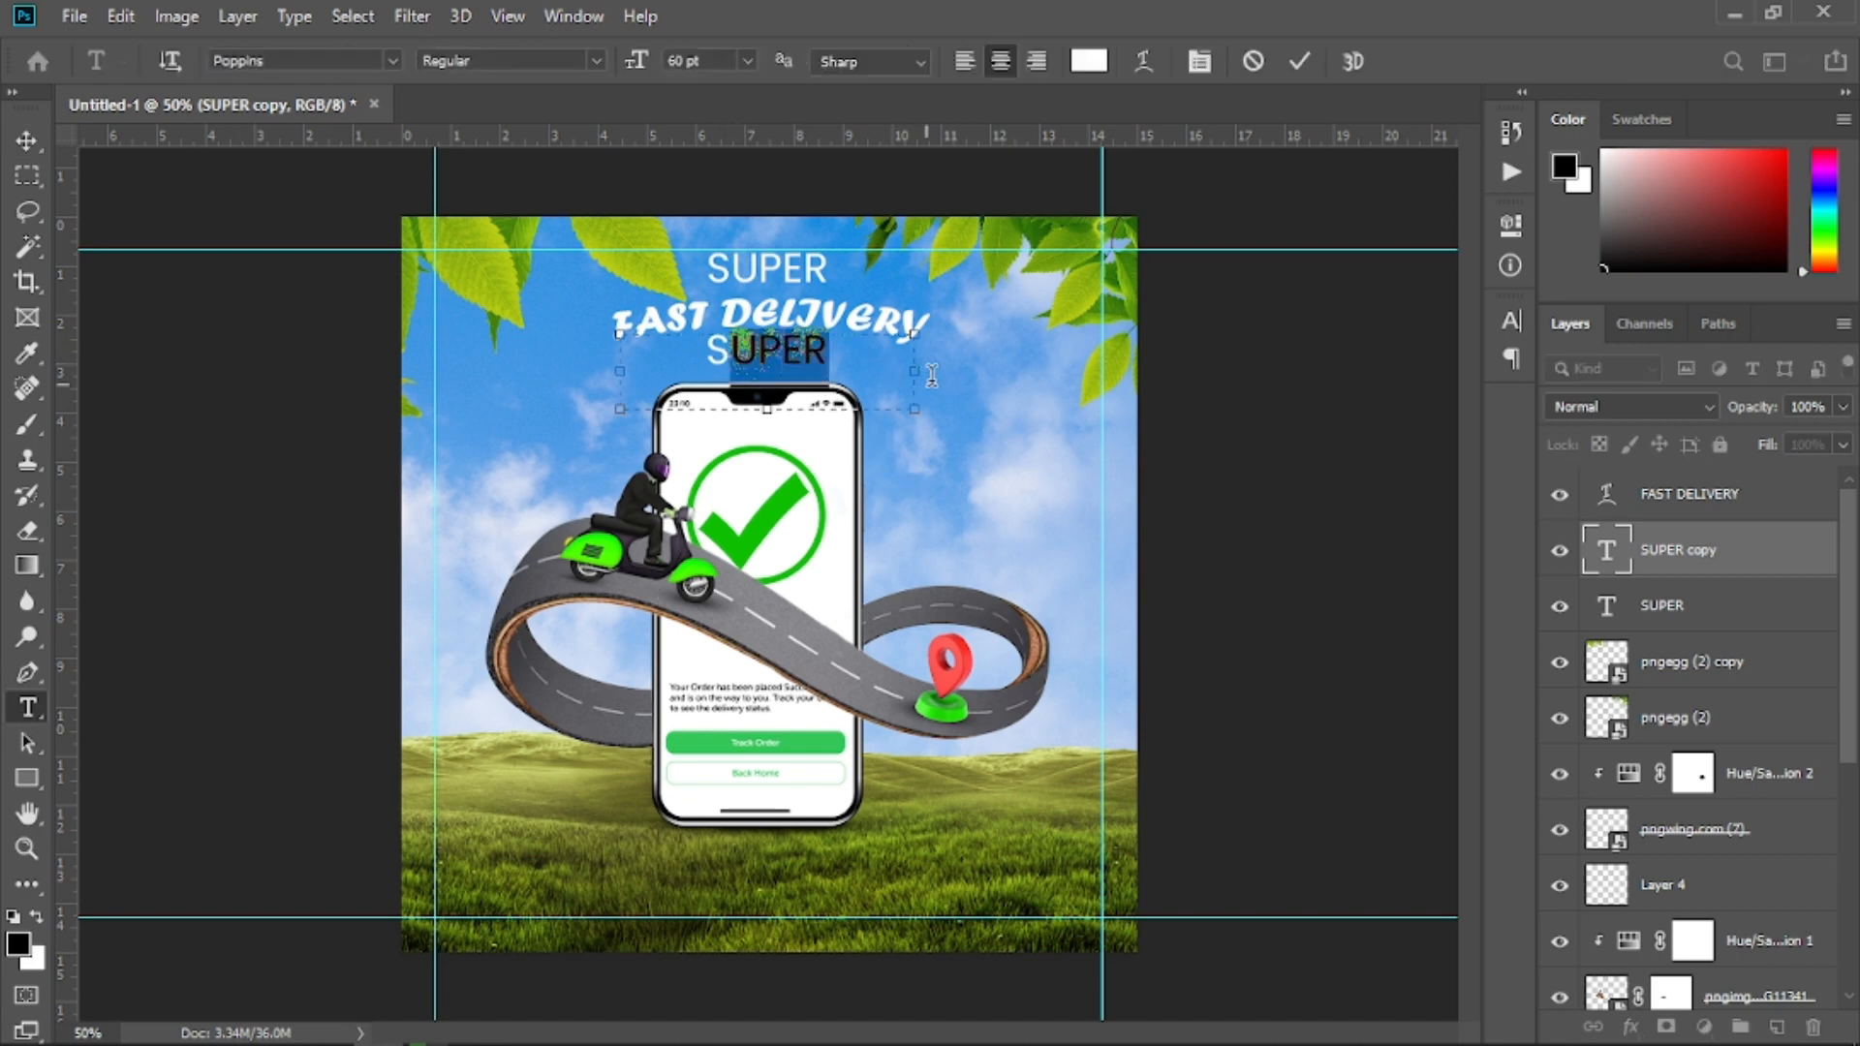
pyautogui.press('Right')
pyautogui.press('BackSpace')
pyautogui.press('BackSpace')
pyautogui.press('BackSpace')
pyautogui.press('BackSpace')
pyautogui.write('ERVICES')
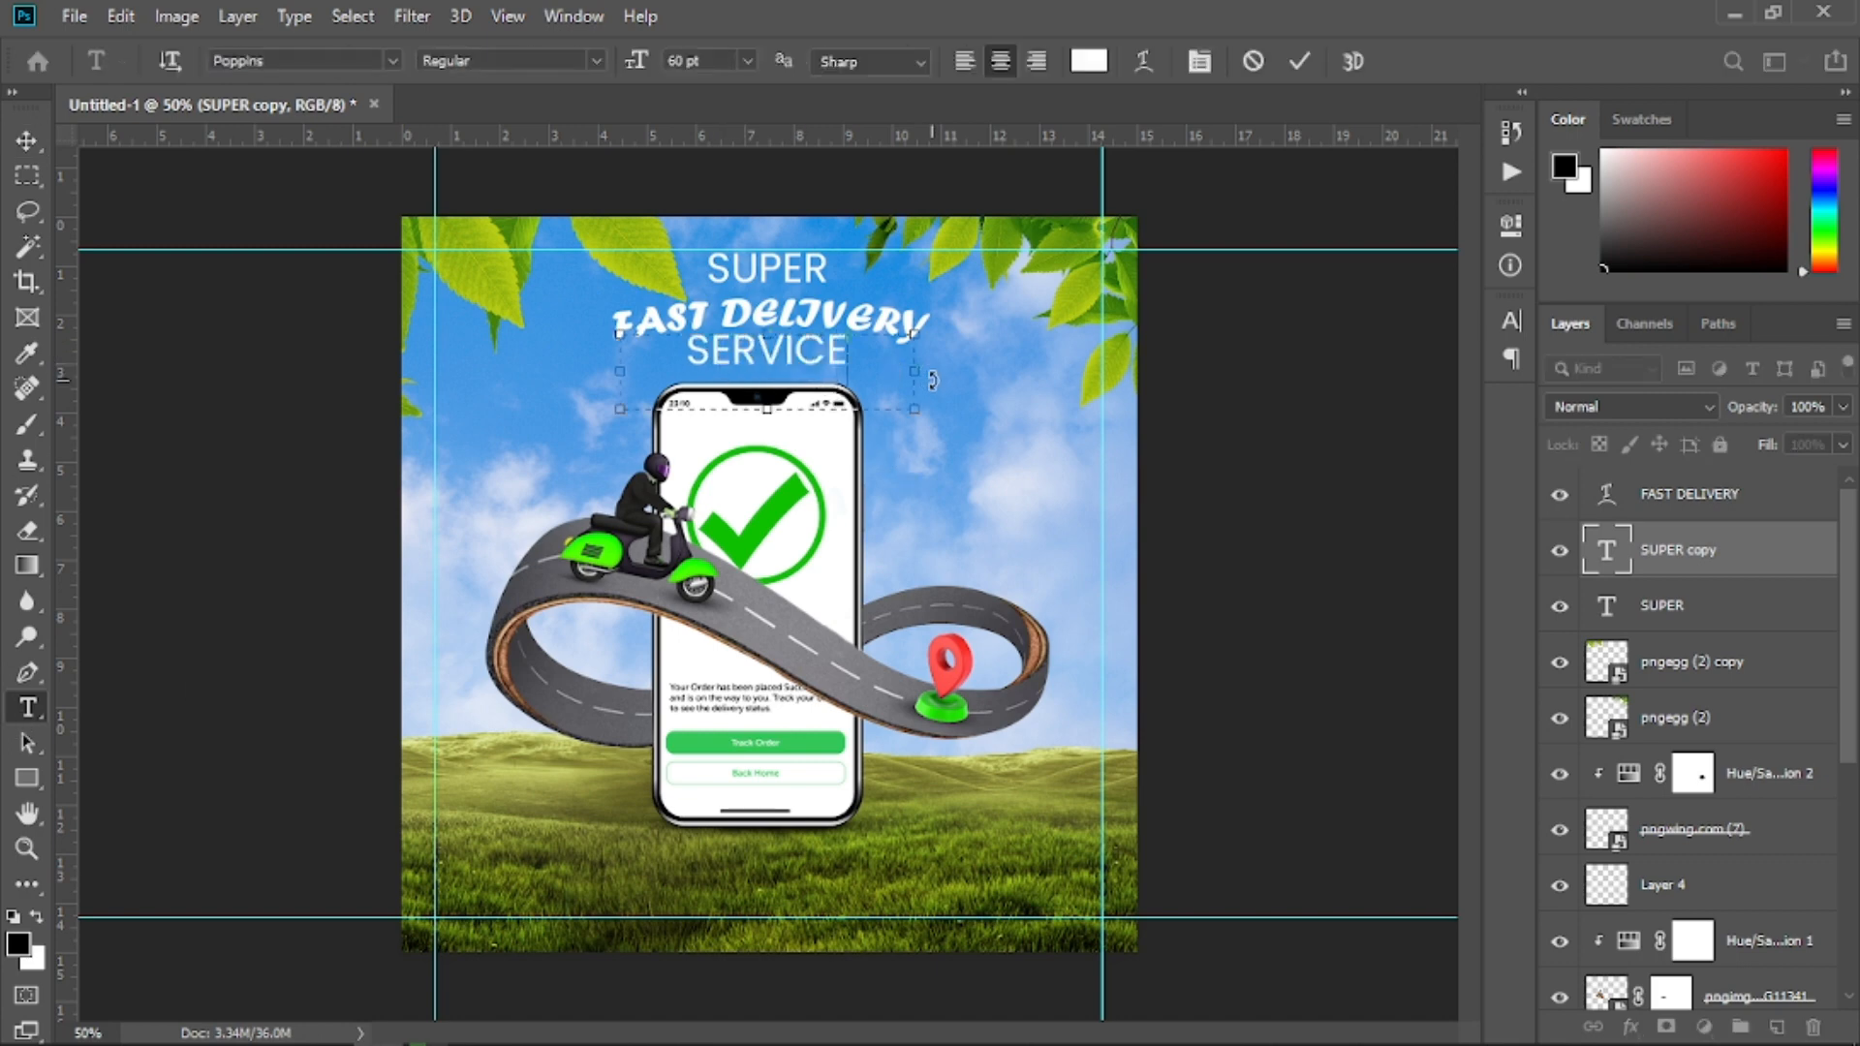
pyautogui.click(27, 141)
# Scale SERVICES down and center it beneath FAST DELIVERY, and move SUPER slightly down toward the headline
pyautogui.hotkey('ctrl', 't')
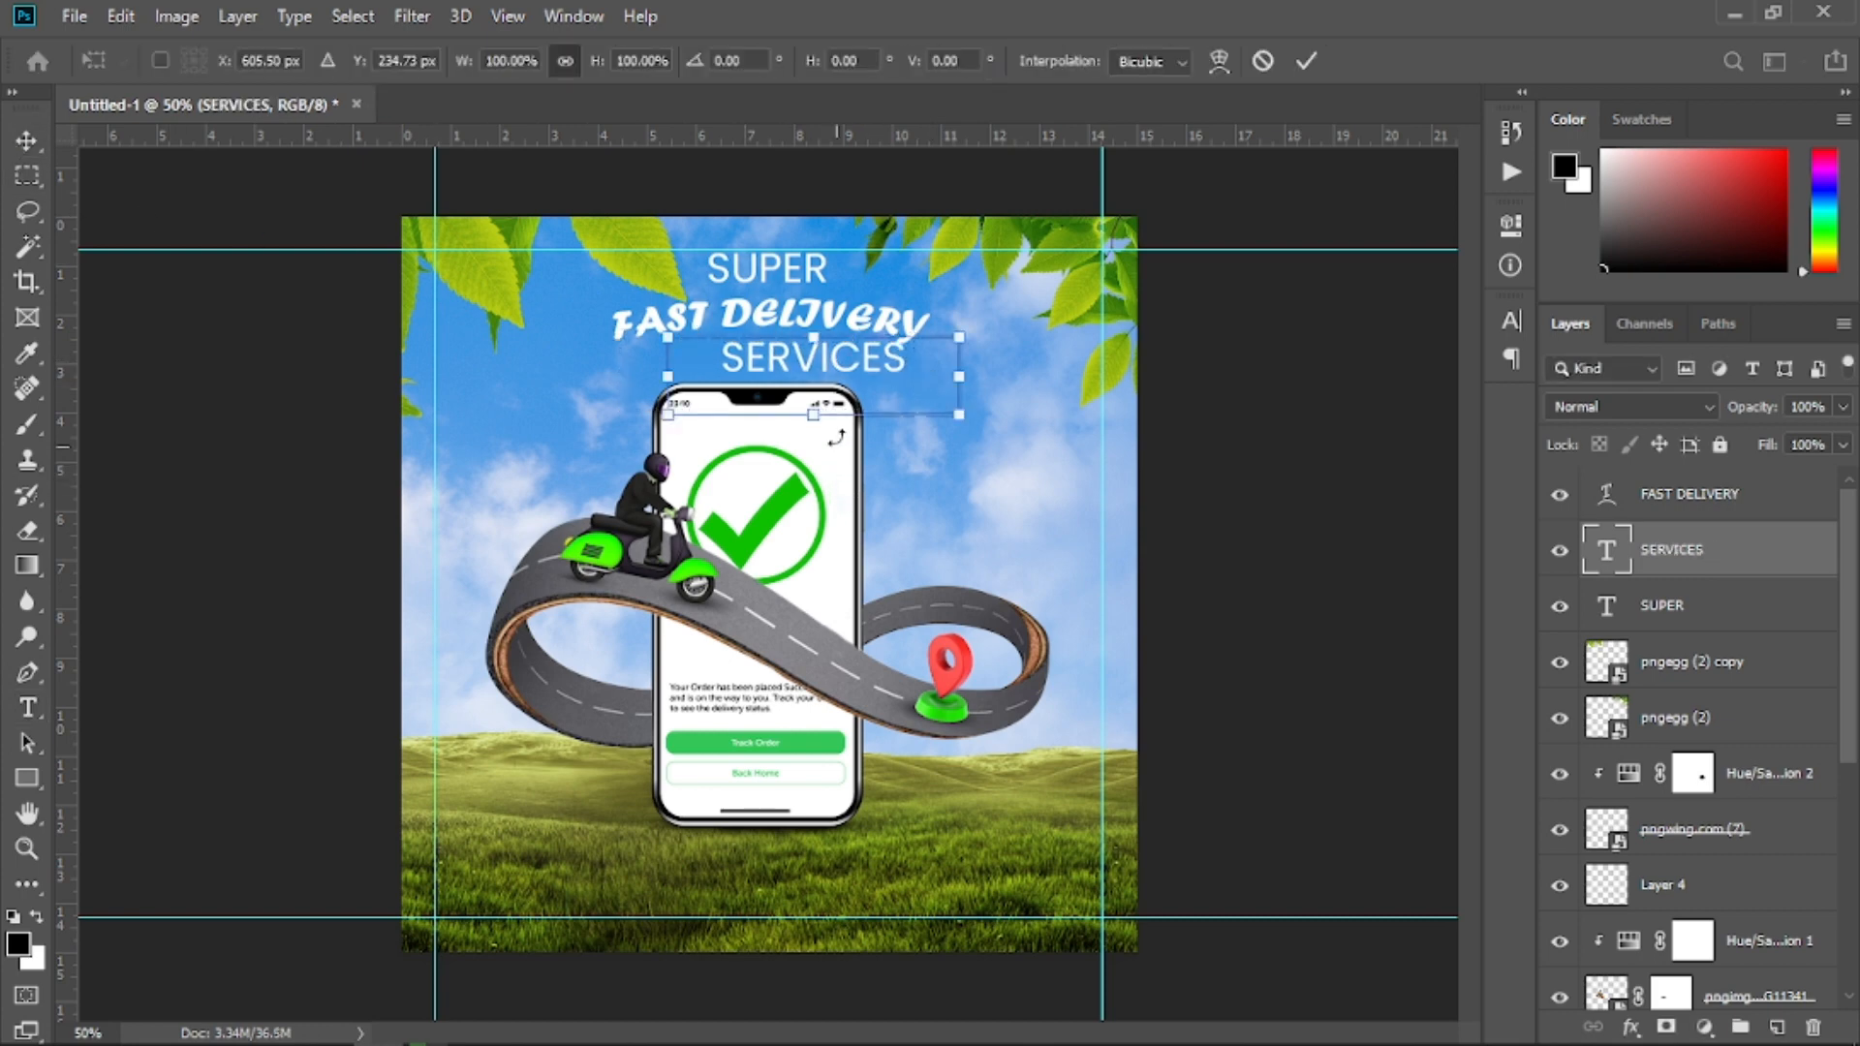
pyautogui.moveTo(827, 427); pyautogui.dragTo(778, 378)
pyautogui.press('Return')
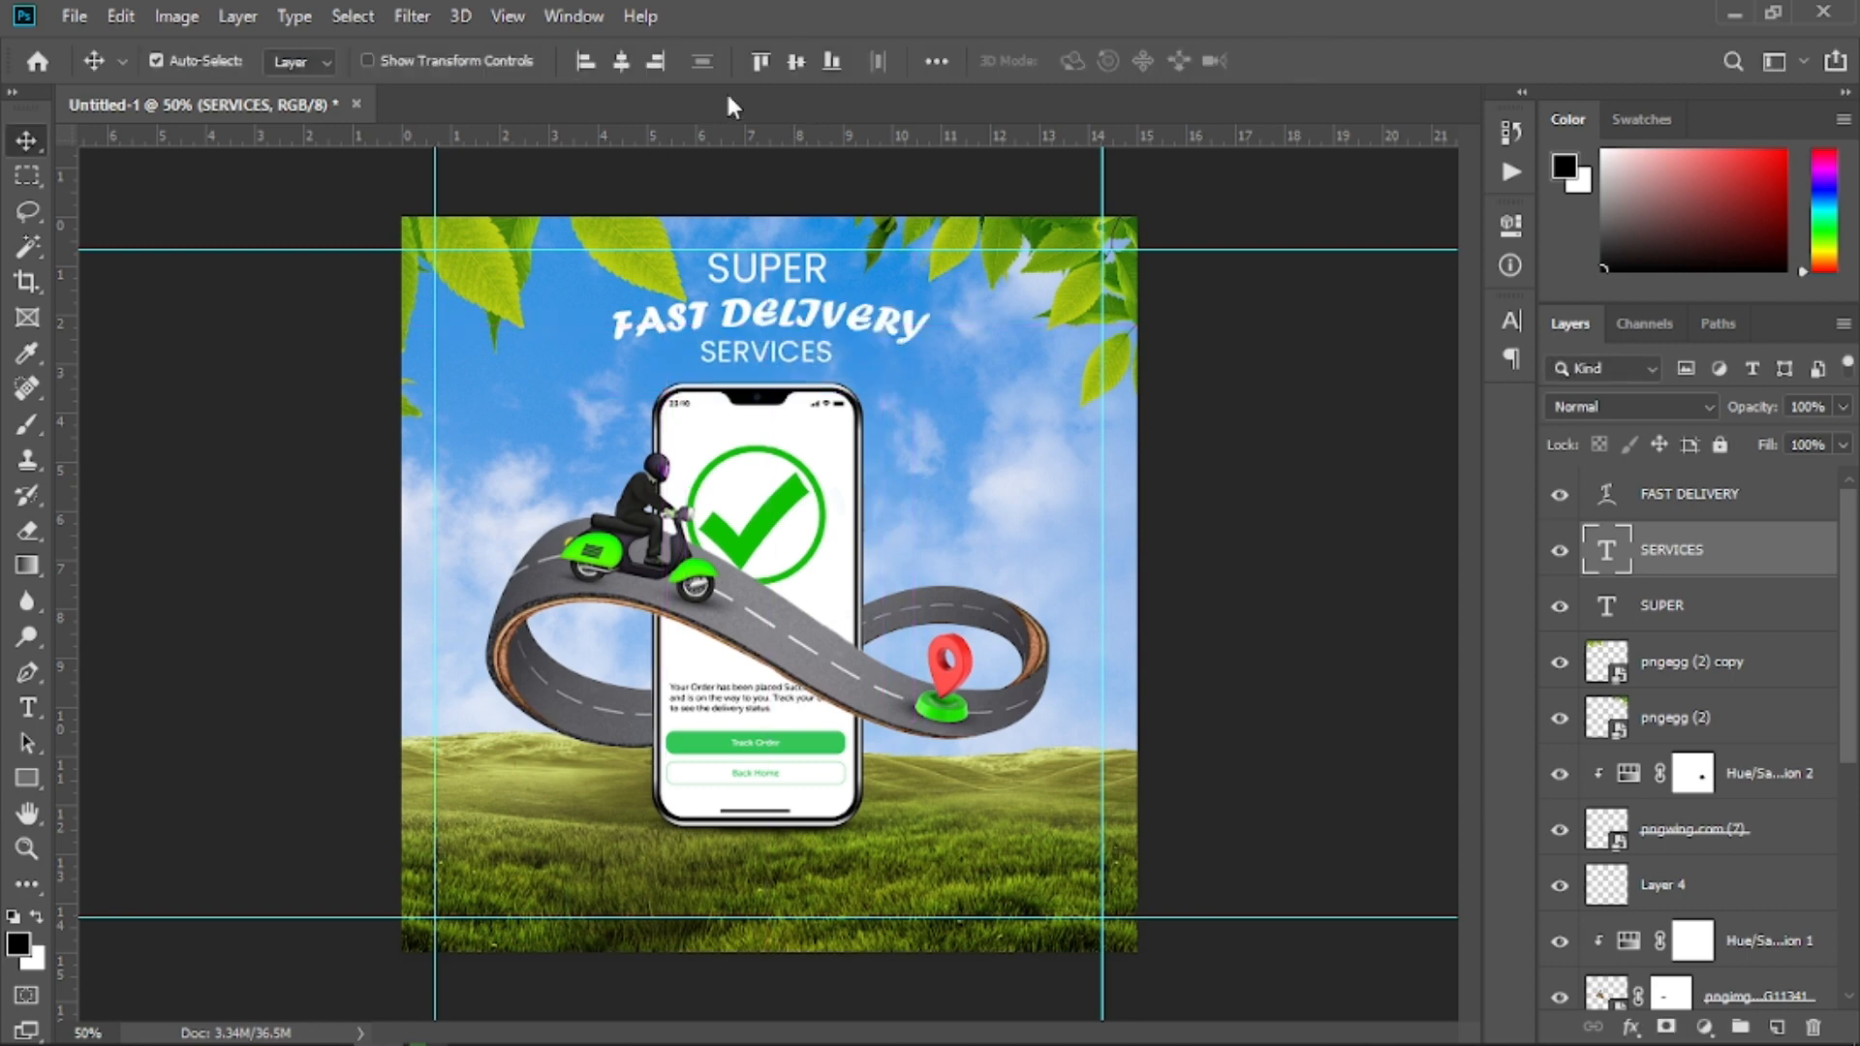
pyautogui.click(617, 68)
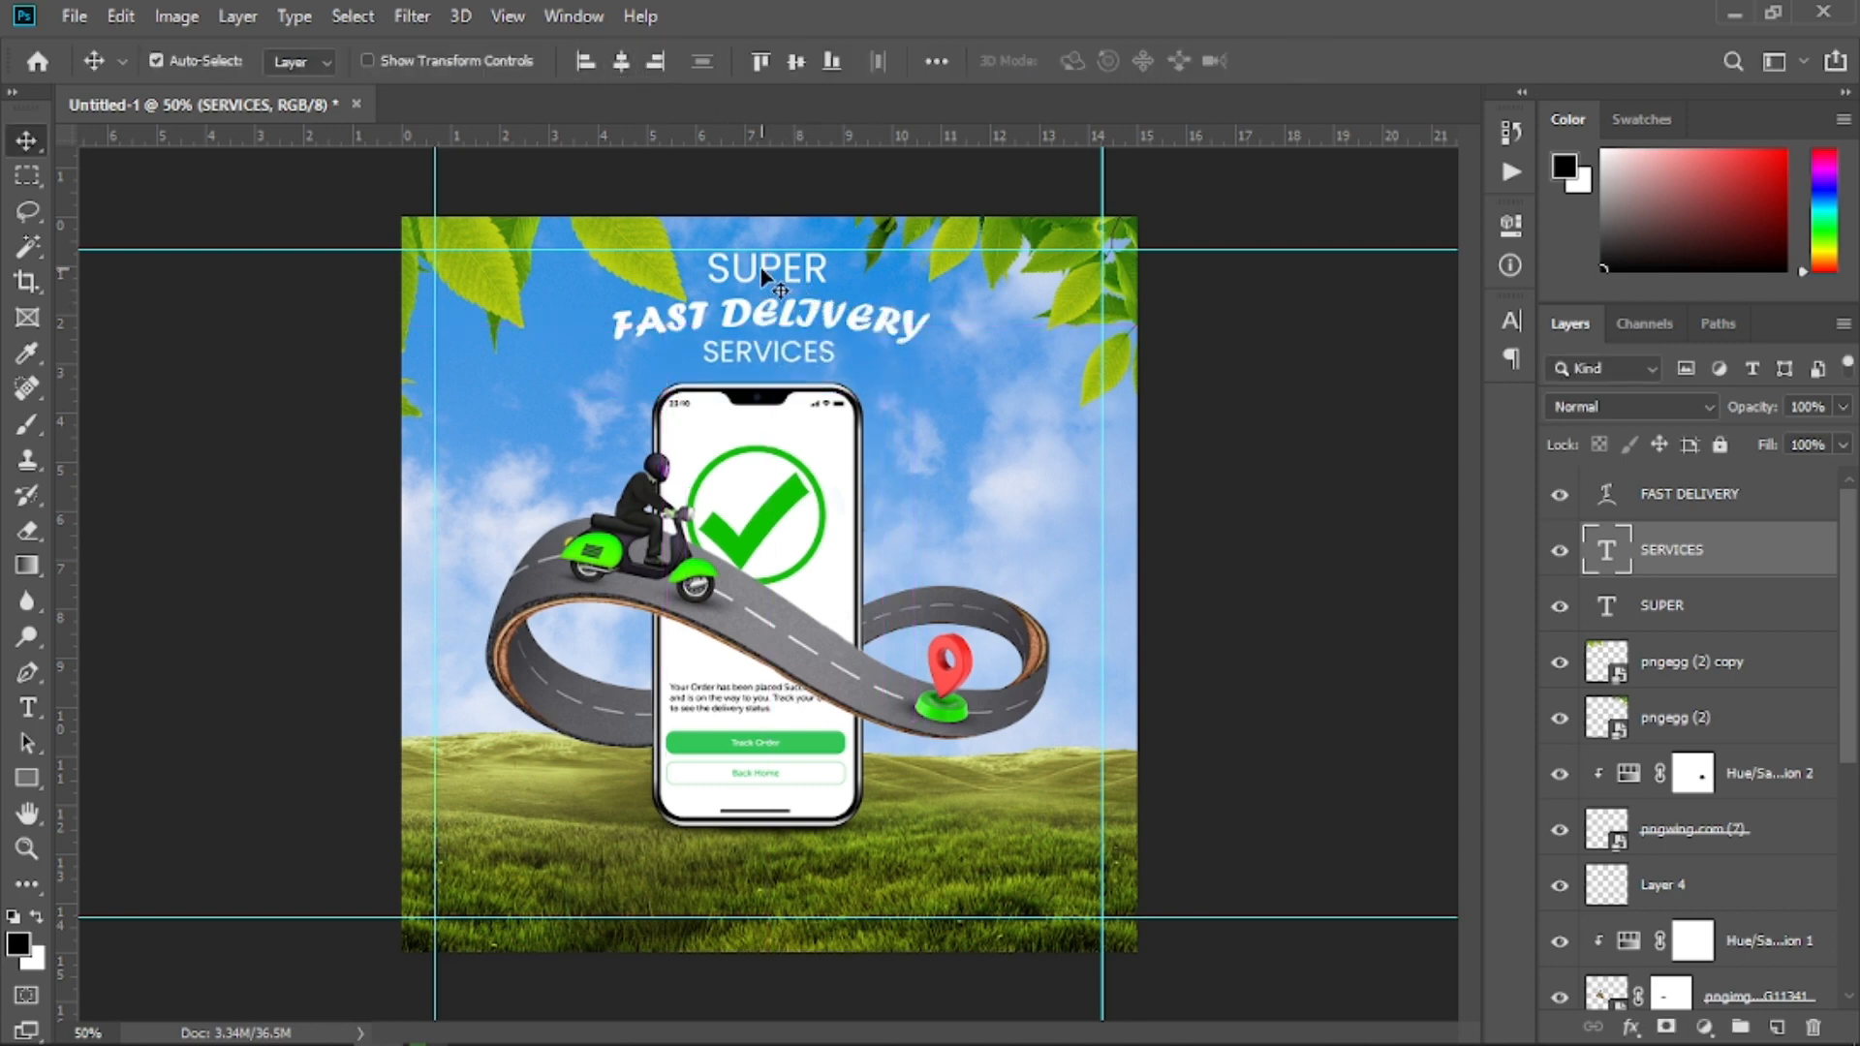
pyautogui.moveTo(762, 277); pyautogui.dragTo(762, 284)
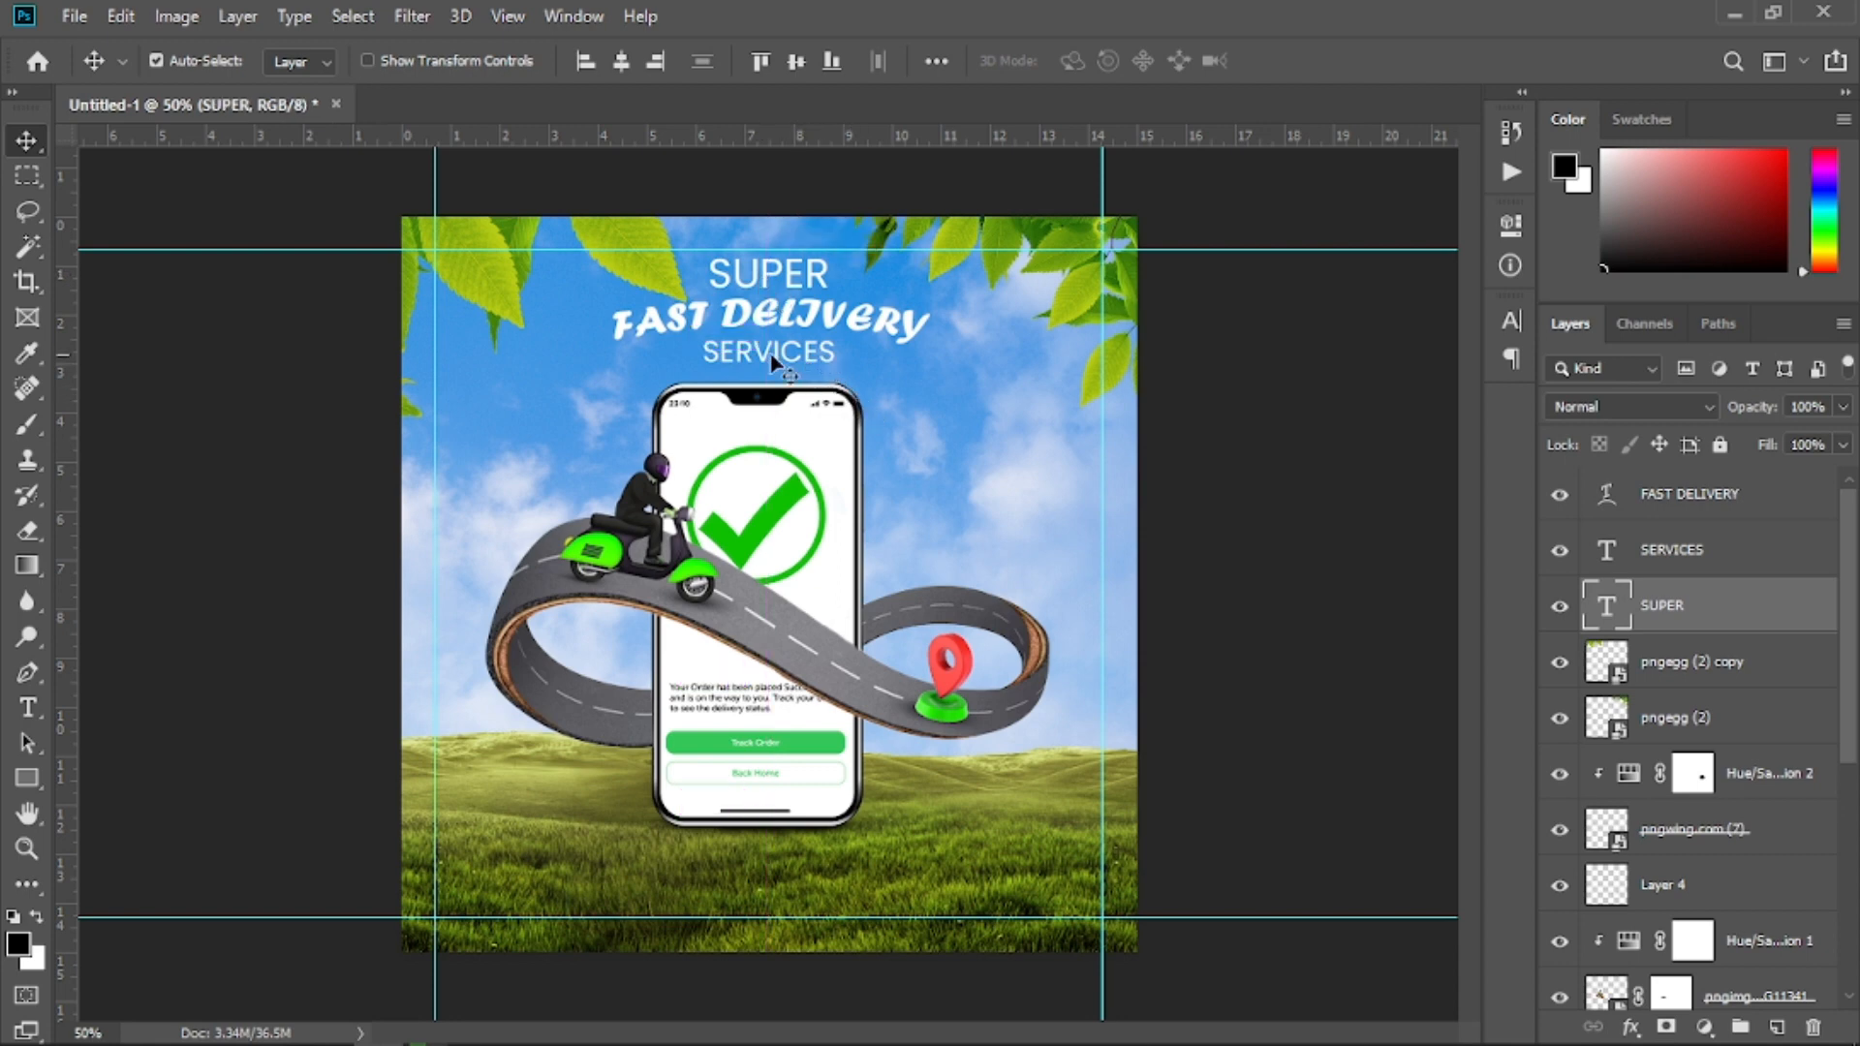
# Draw a rectangle of about 452 × 64 px behind the FAST DELIVERY text and fill it with white
pyautogui.click(27, 778)
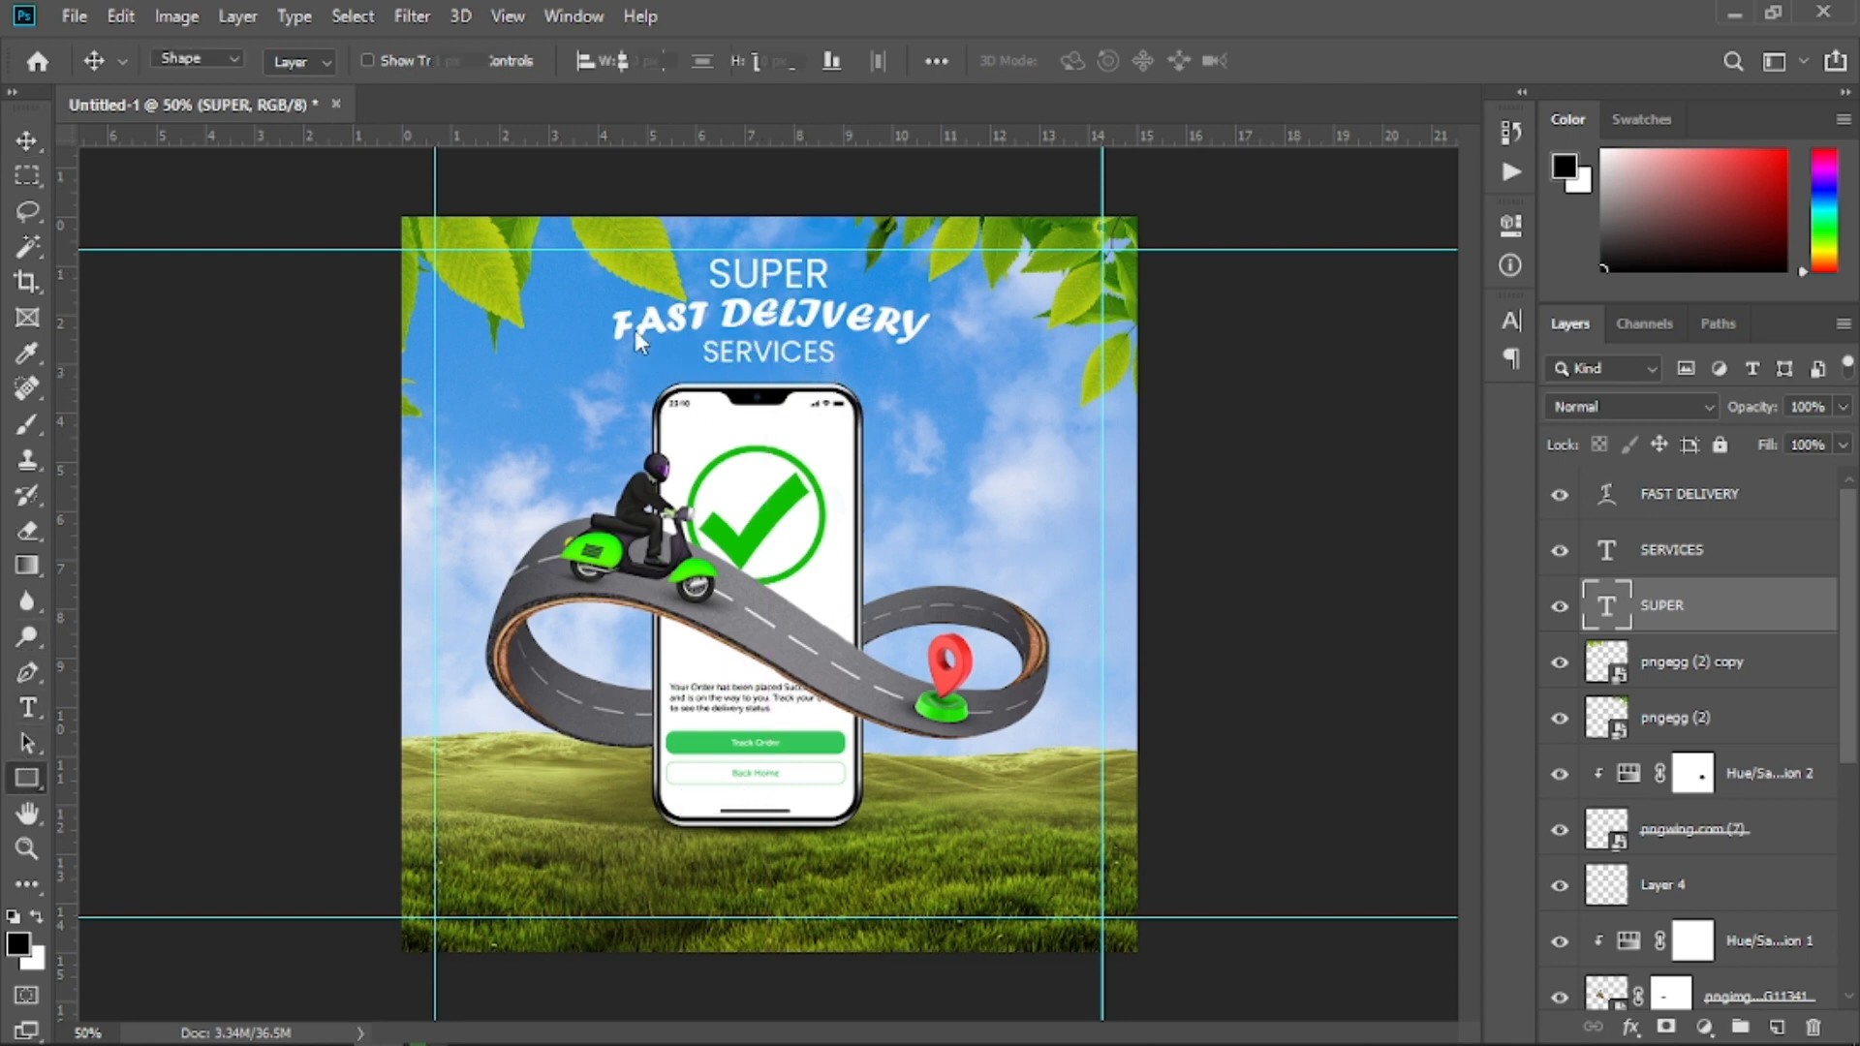
pyautogui.moveTo(614, 293); pyautogui.dragTo(925, 351)
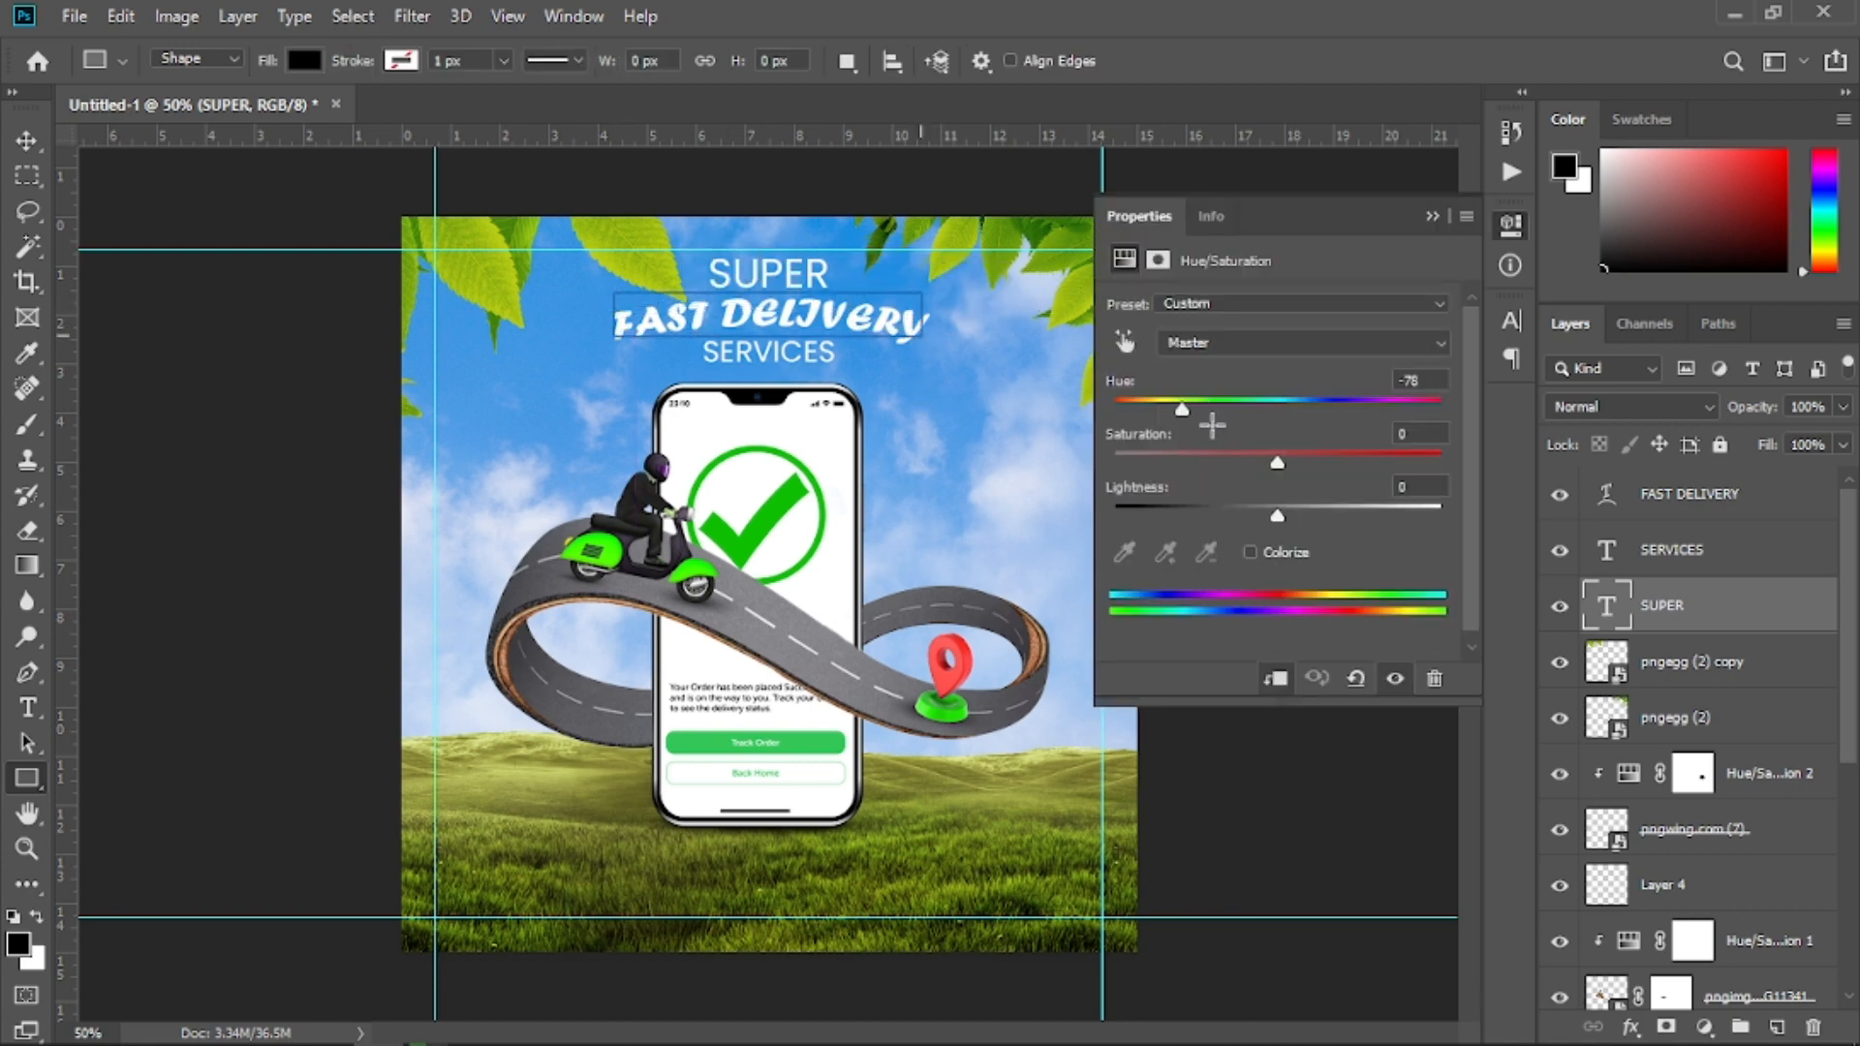
pyautogui.click(301, 61)
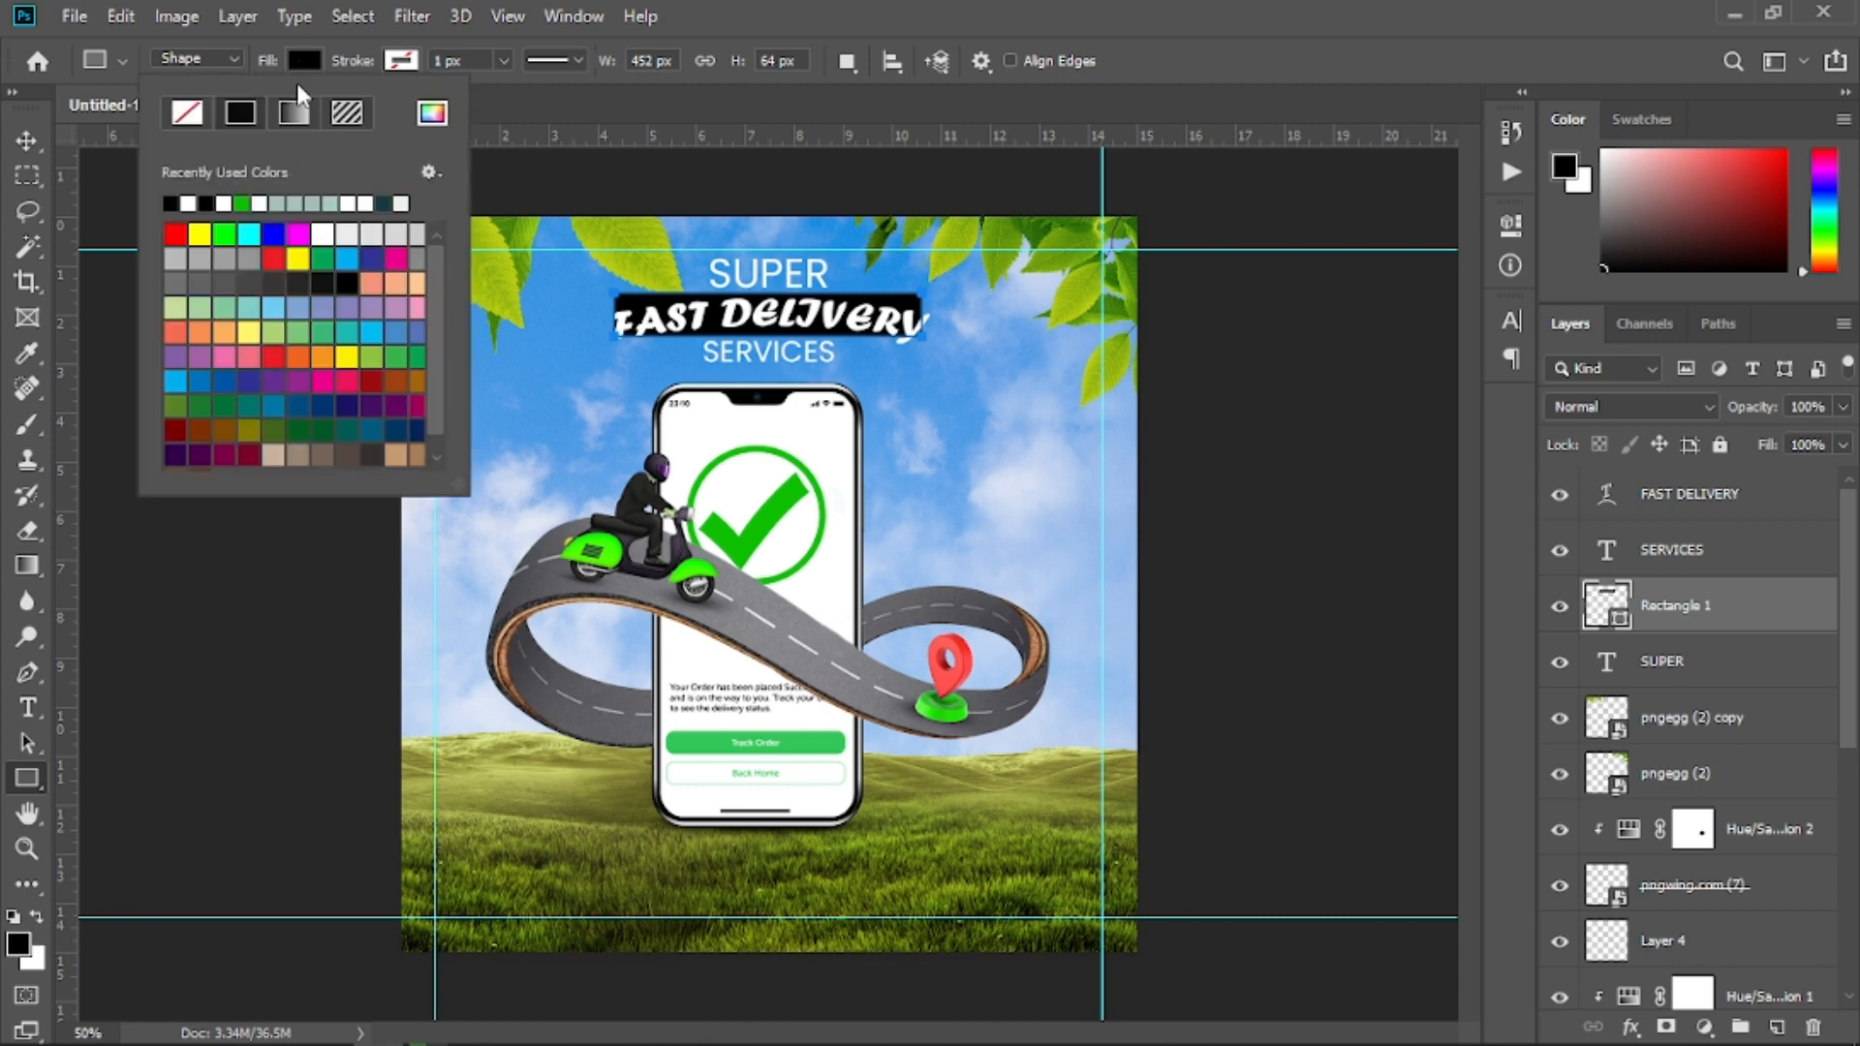
pyautogui.click(190, 203)
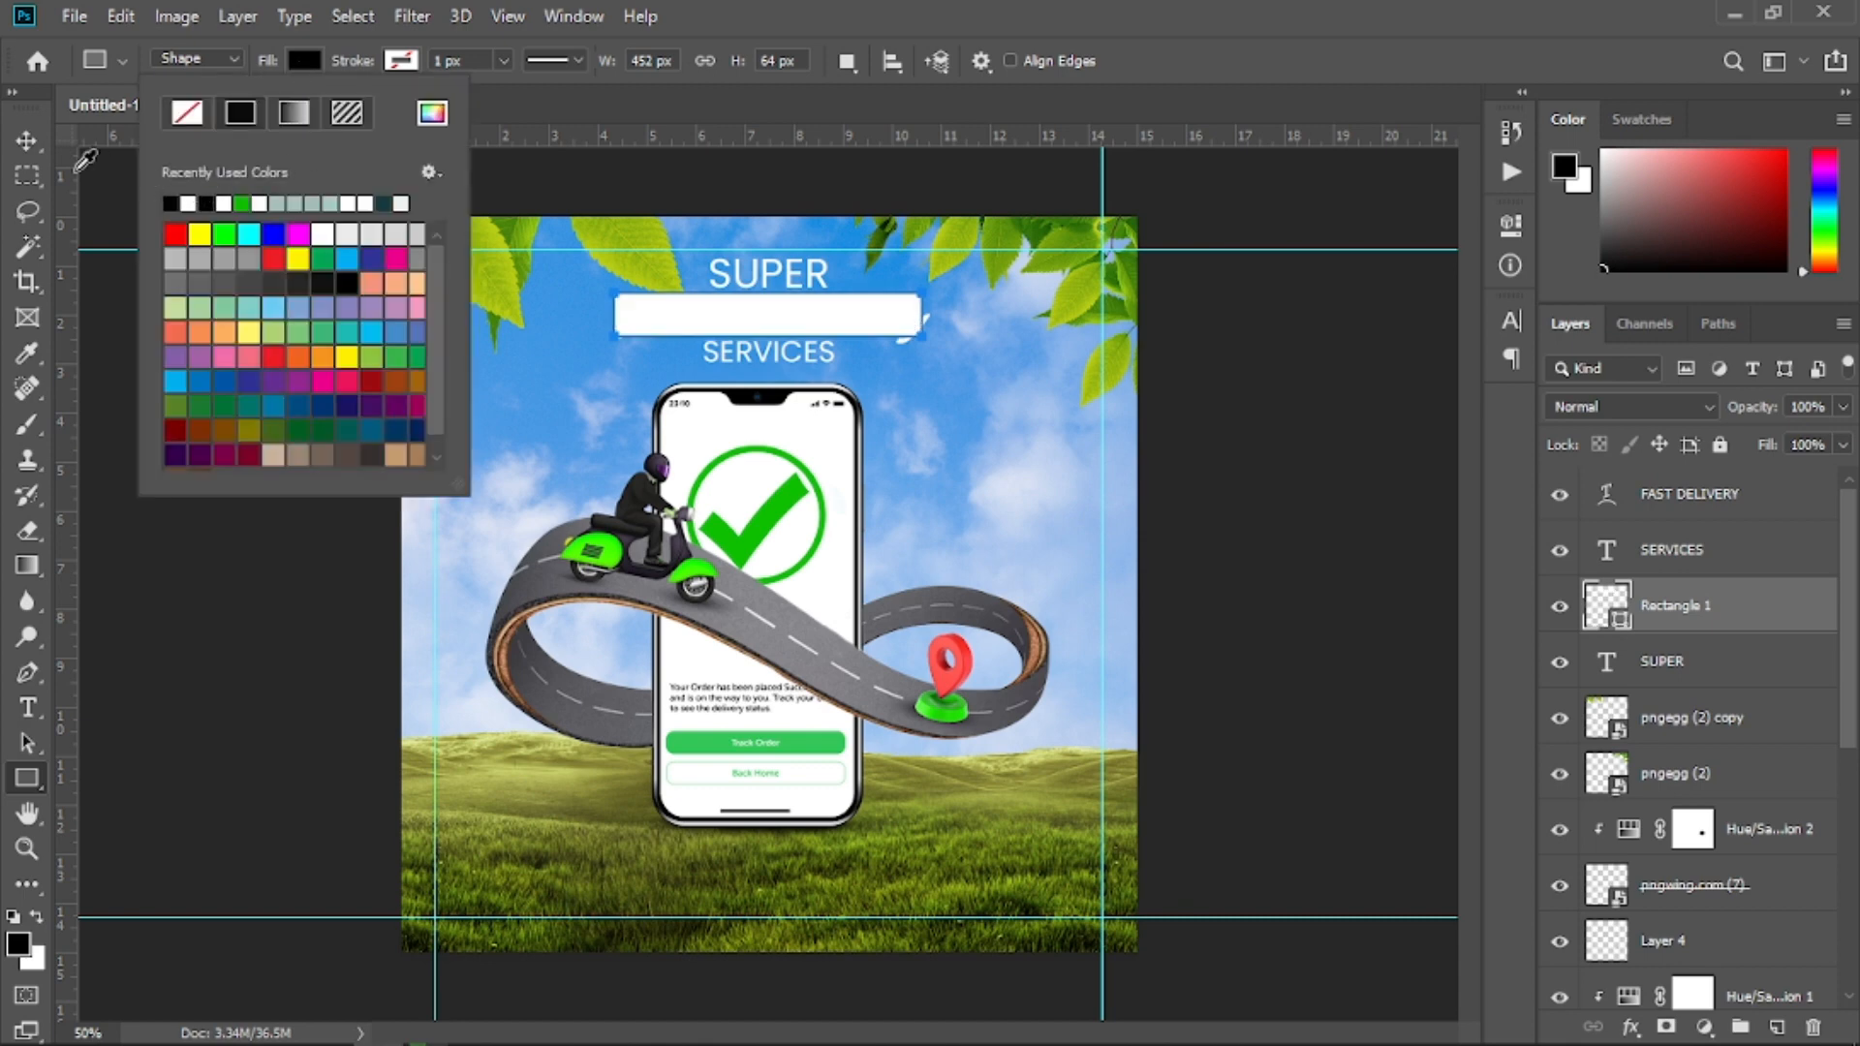
pyautogui.click(23, 138)
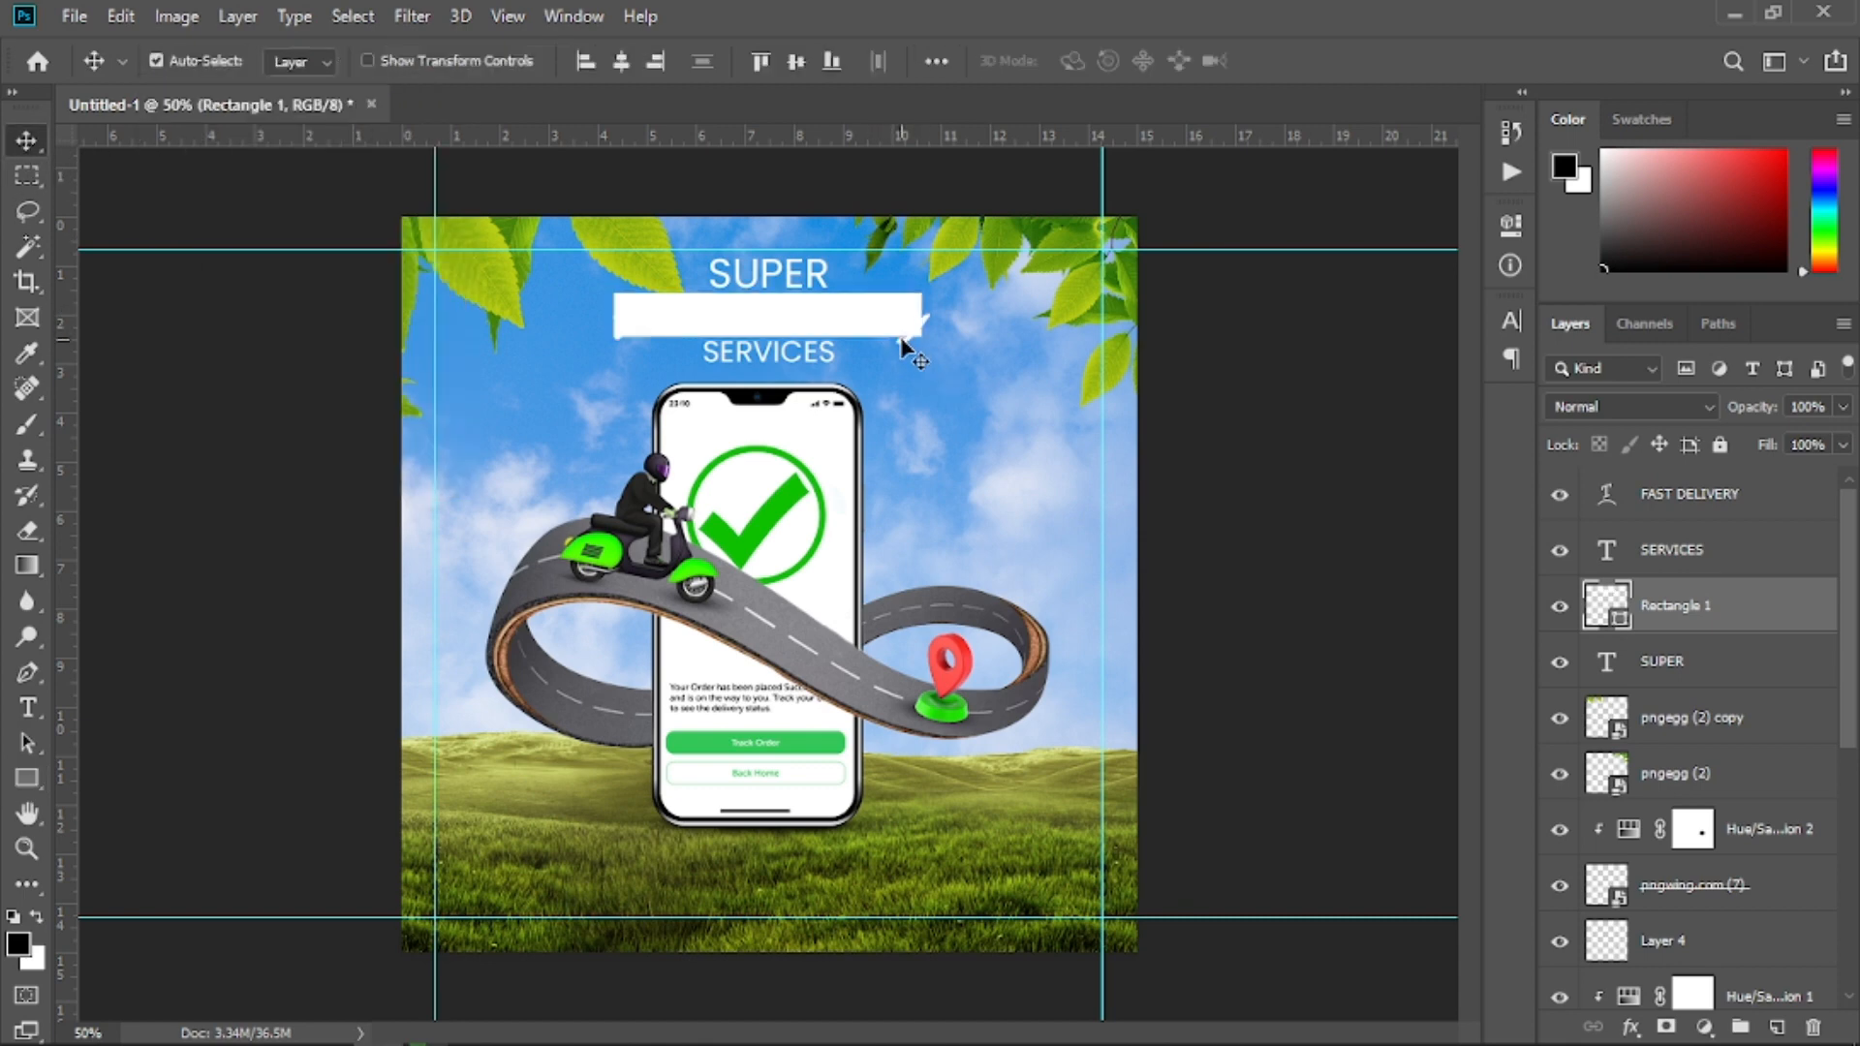
# Set the color of the whole FAST DELIVERY text to green 0ebf00
pyautogui.click(901, 344)
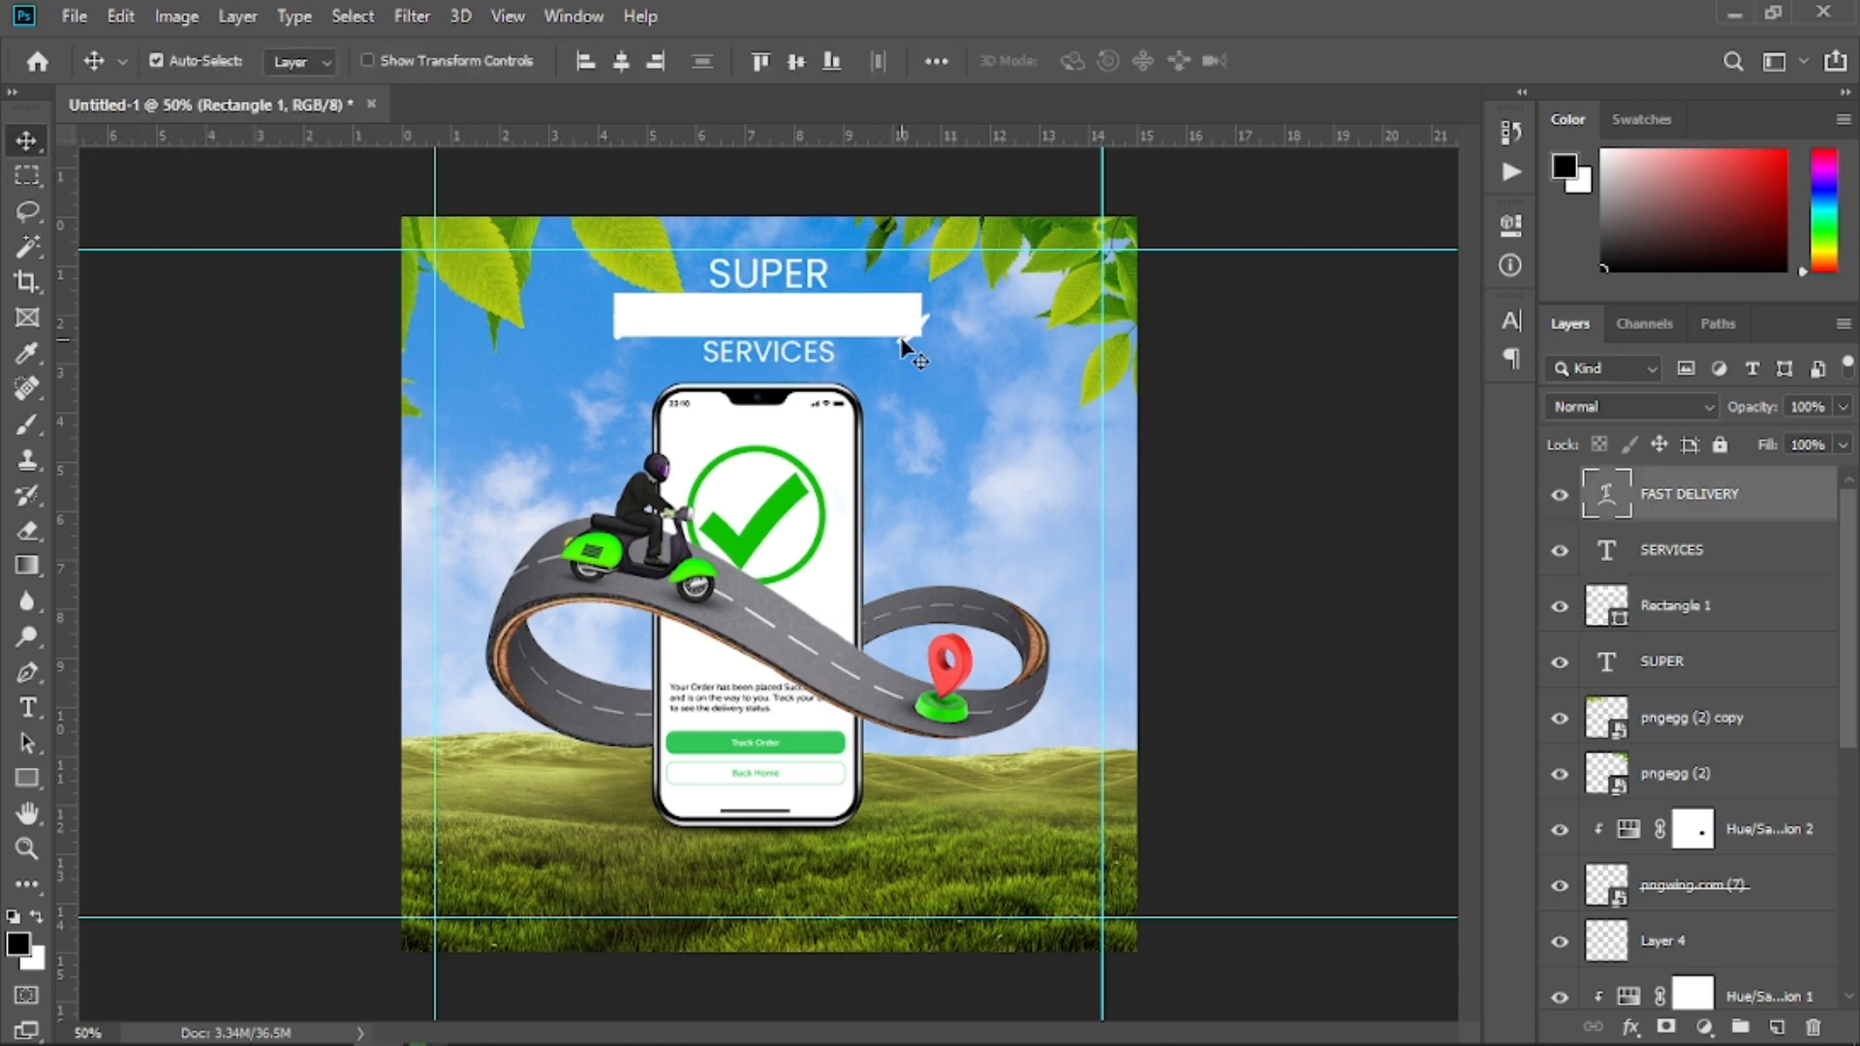
pyautogui.click(28, 708)
pyautogui.click(774, 301)
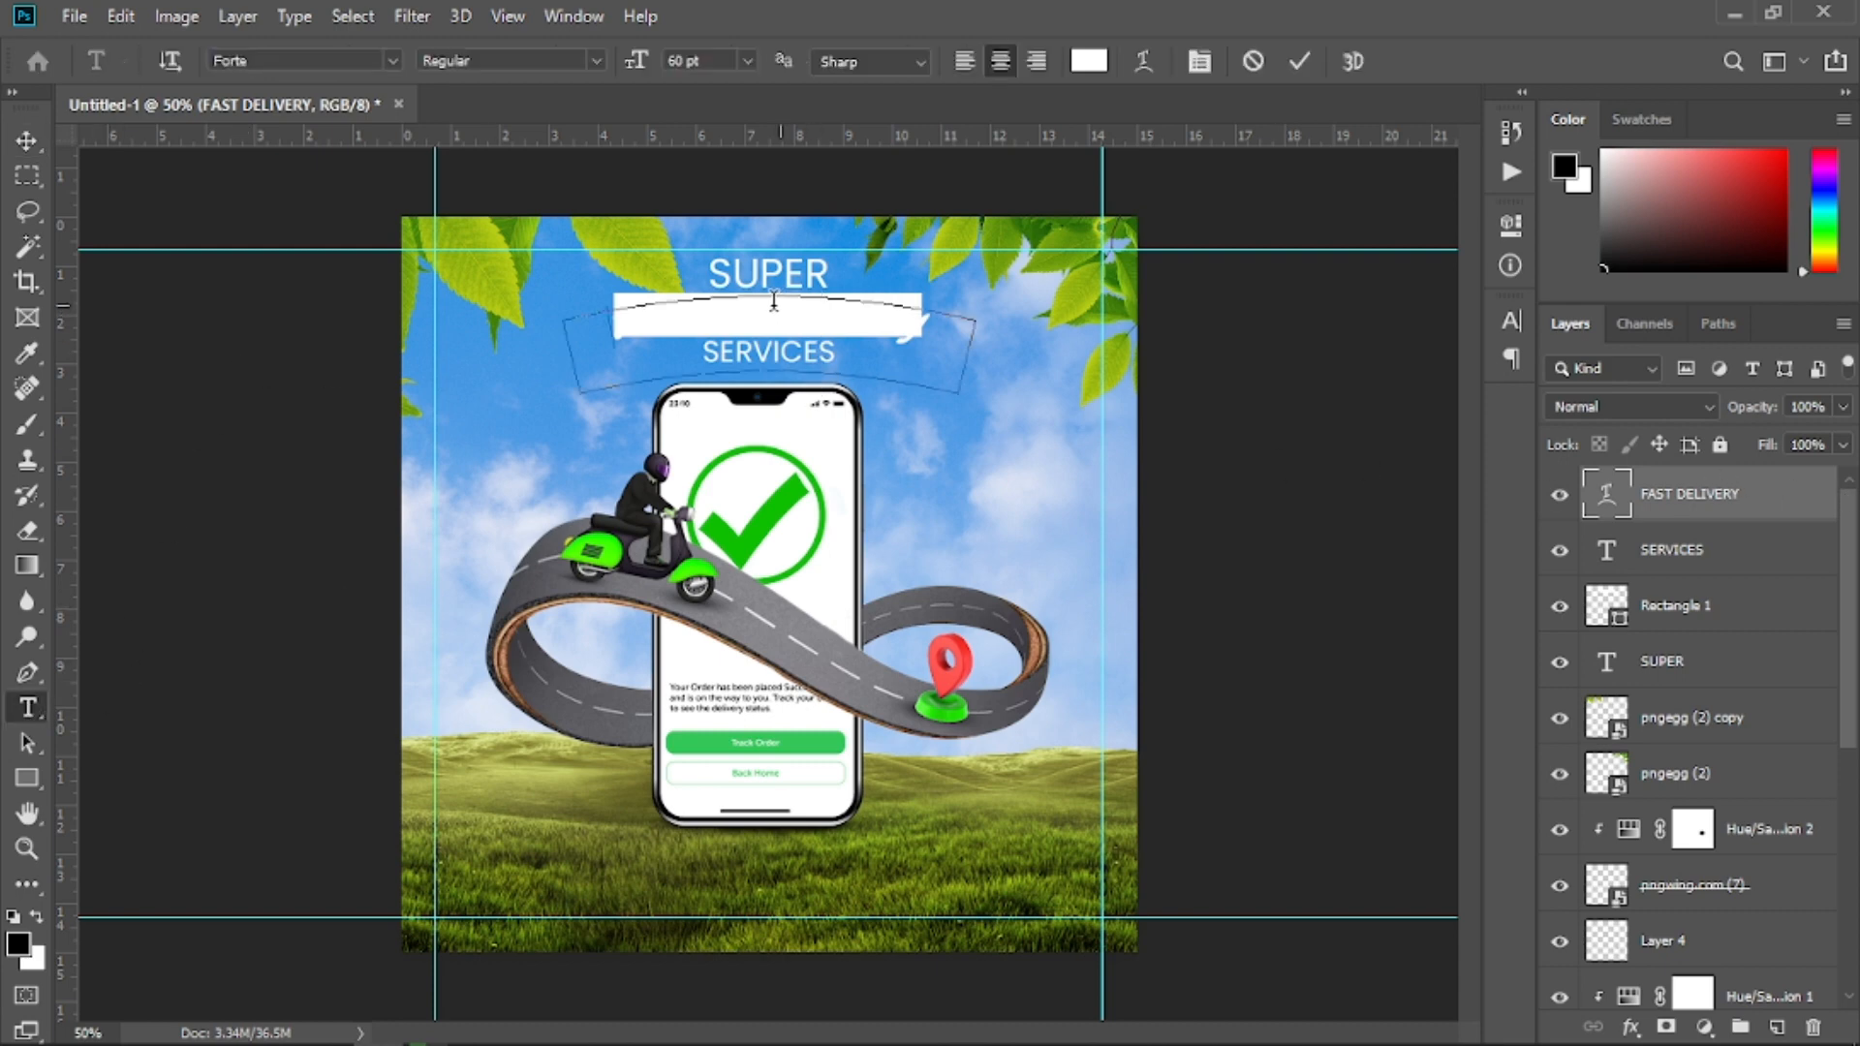
pyautogui.hotkey('ctrl', 'a')
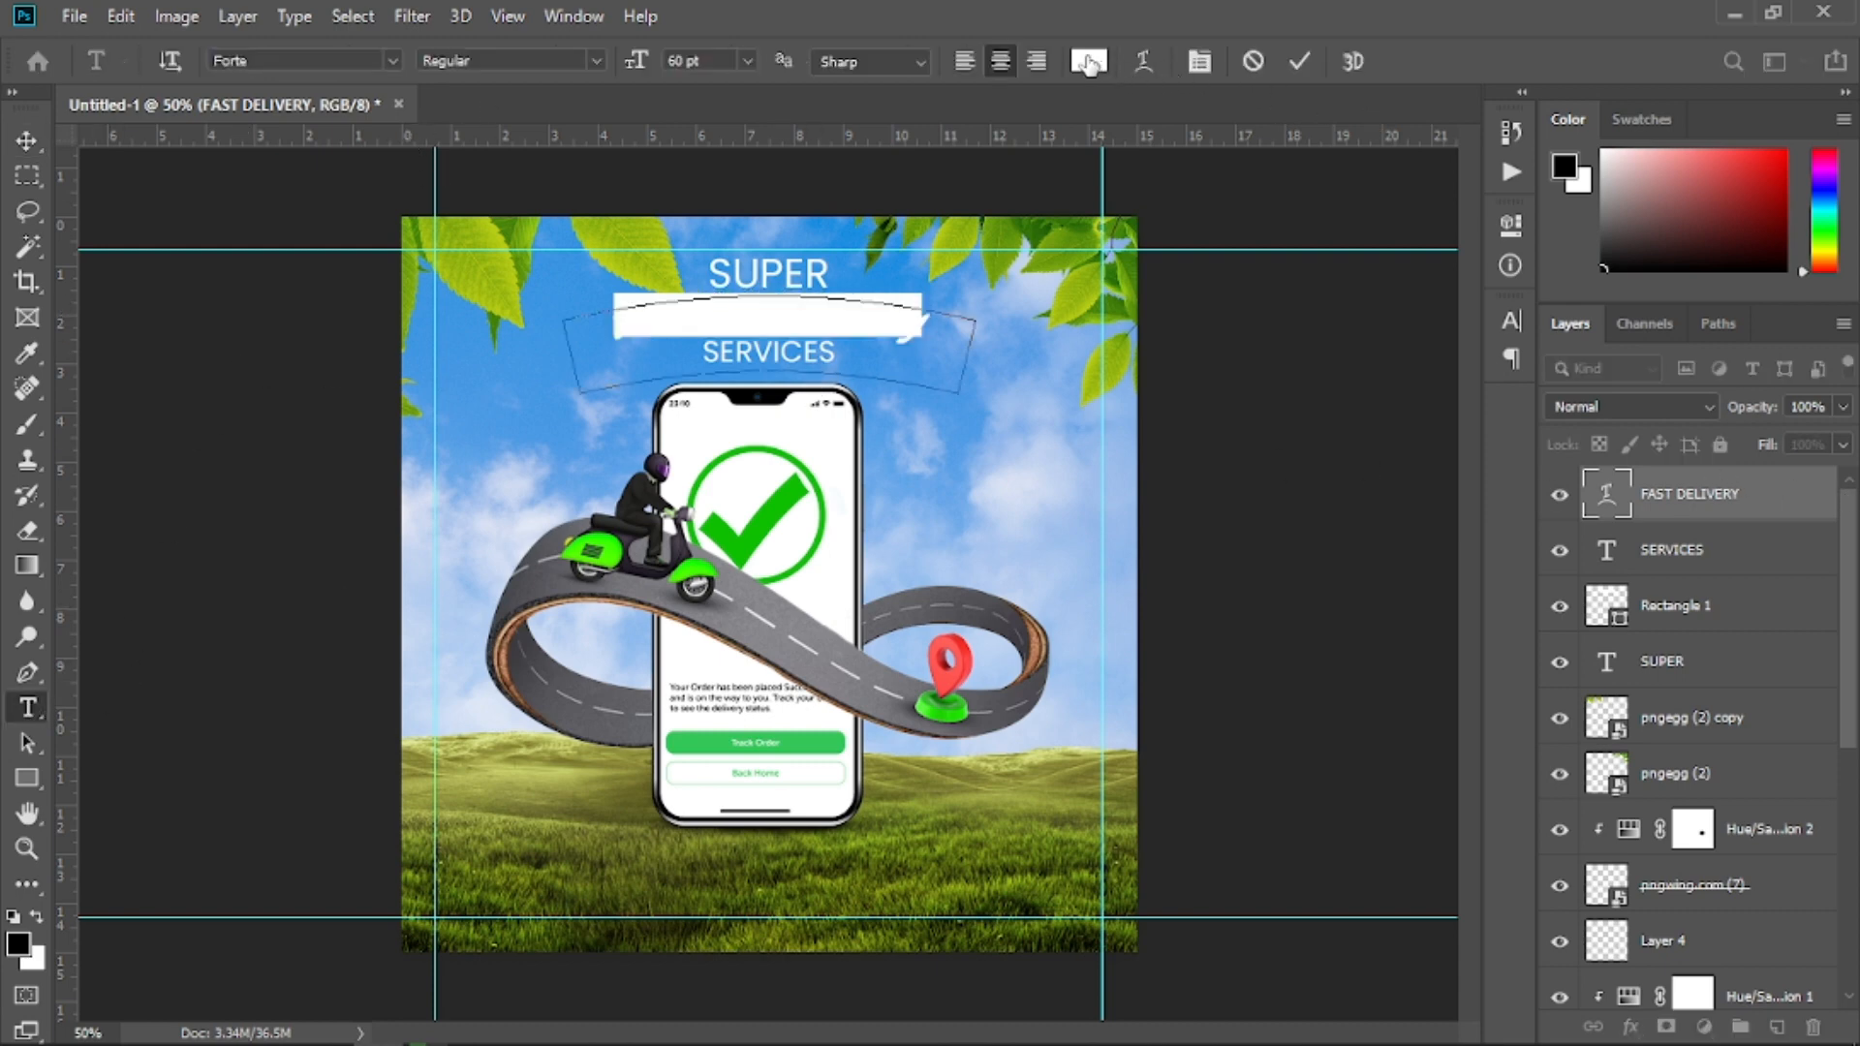
pyautogui.click(1089, 61)
pyautogui.write('0ebf00')
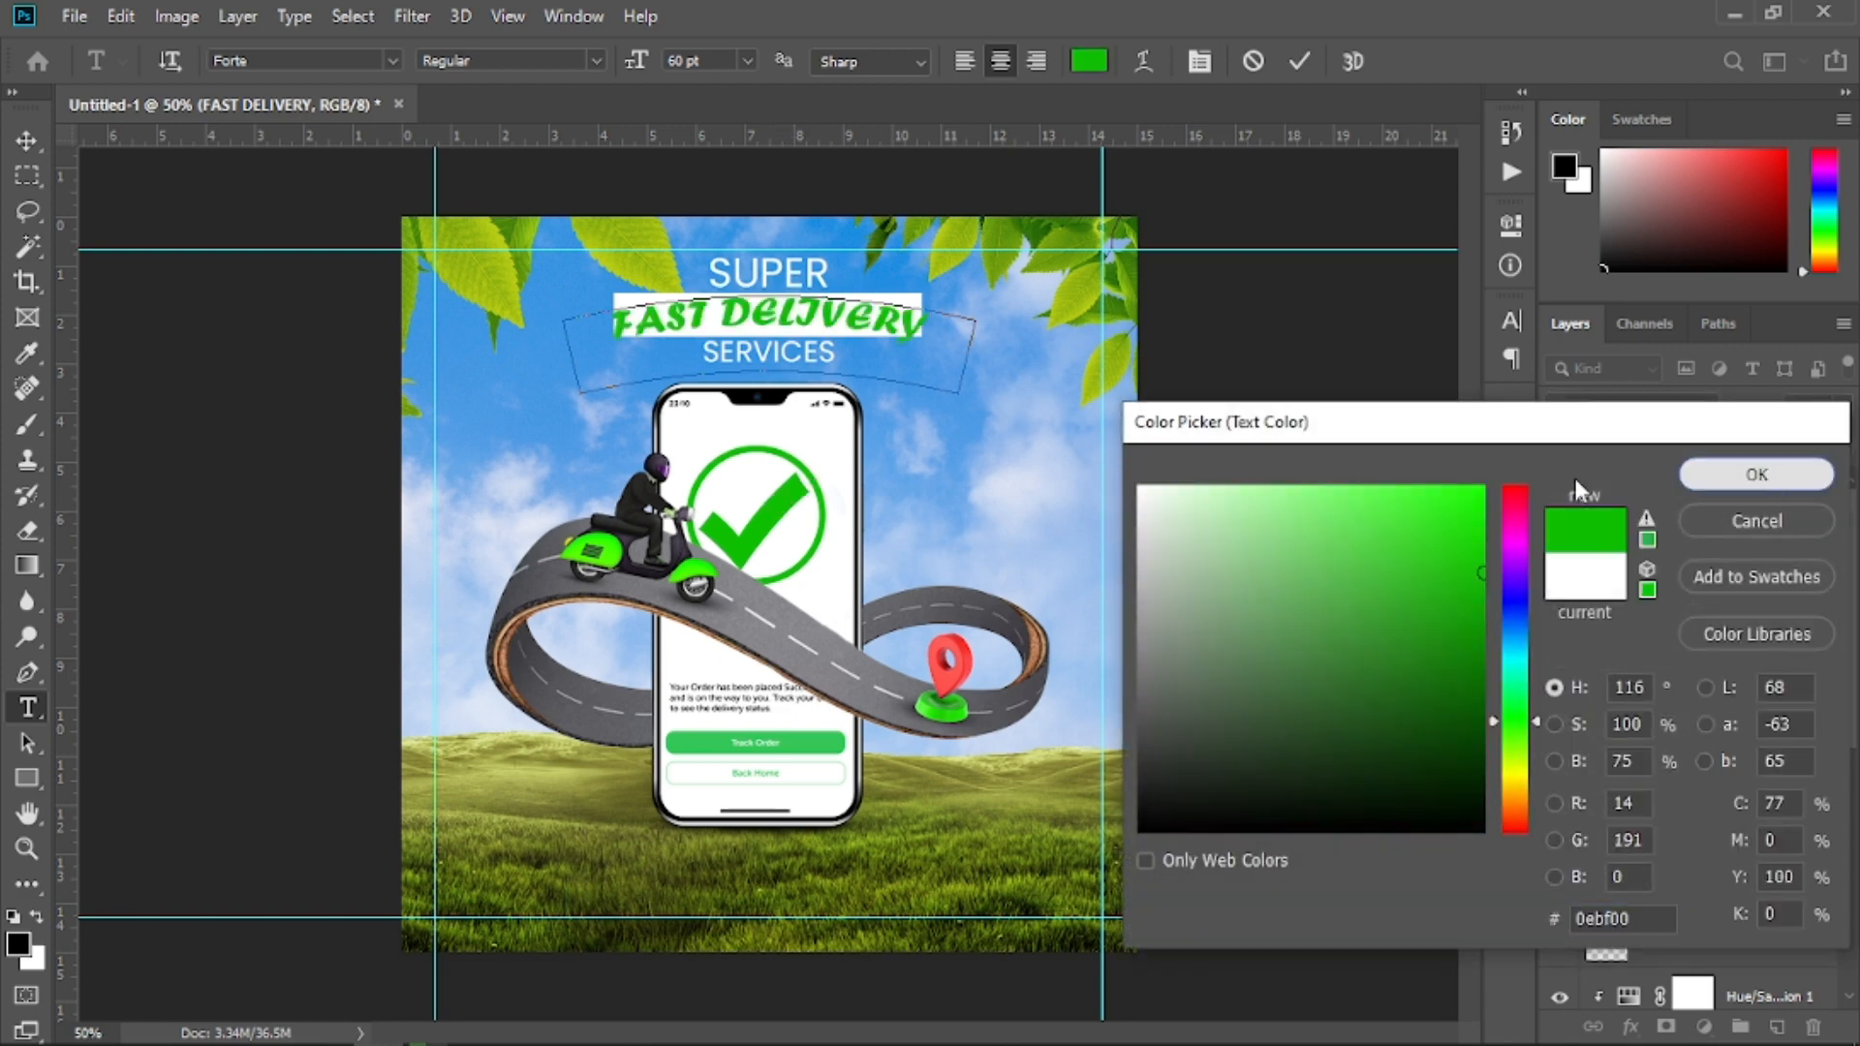
pyautogui.click(1759, 475)
pyautogui.click(25, 143)
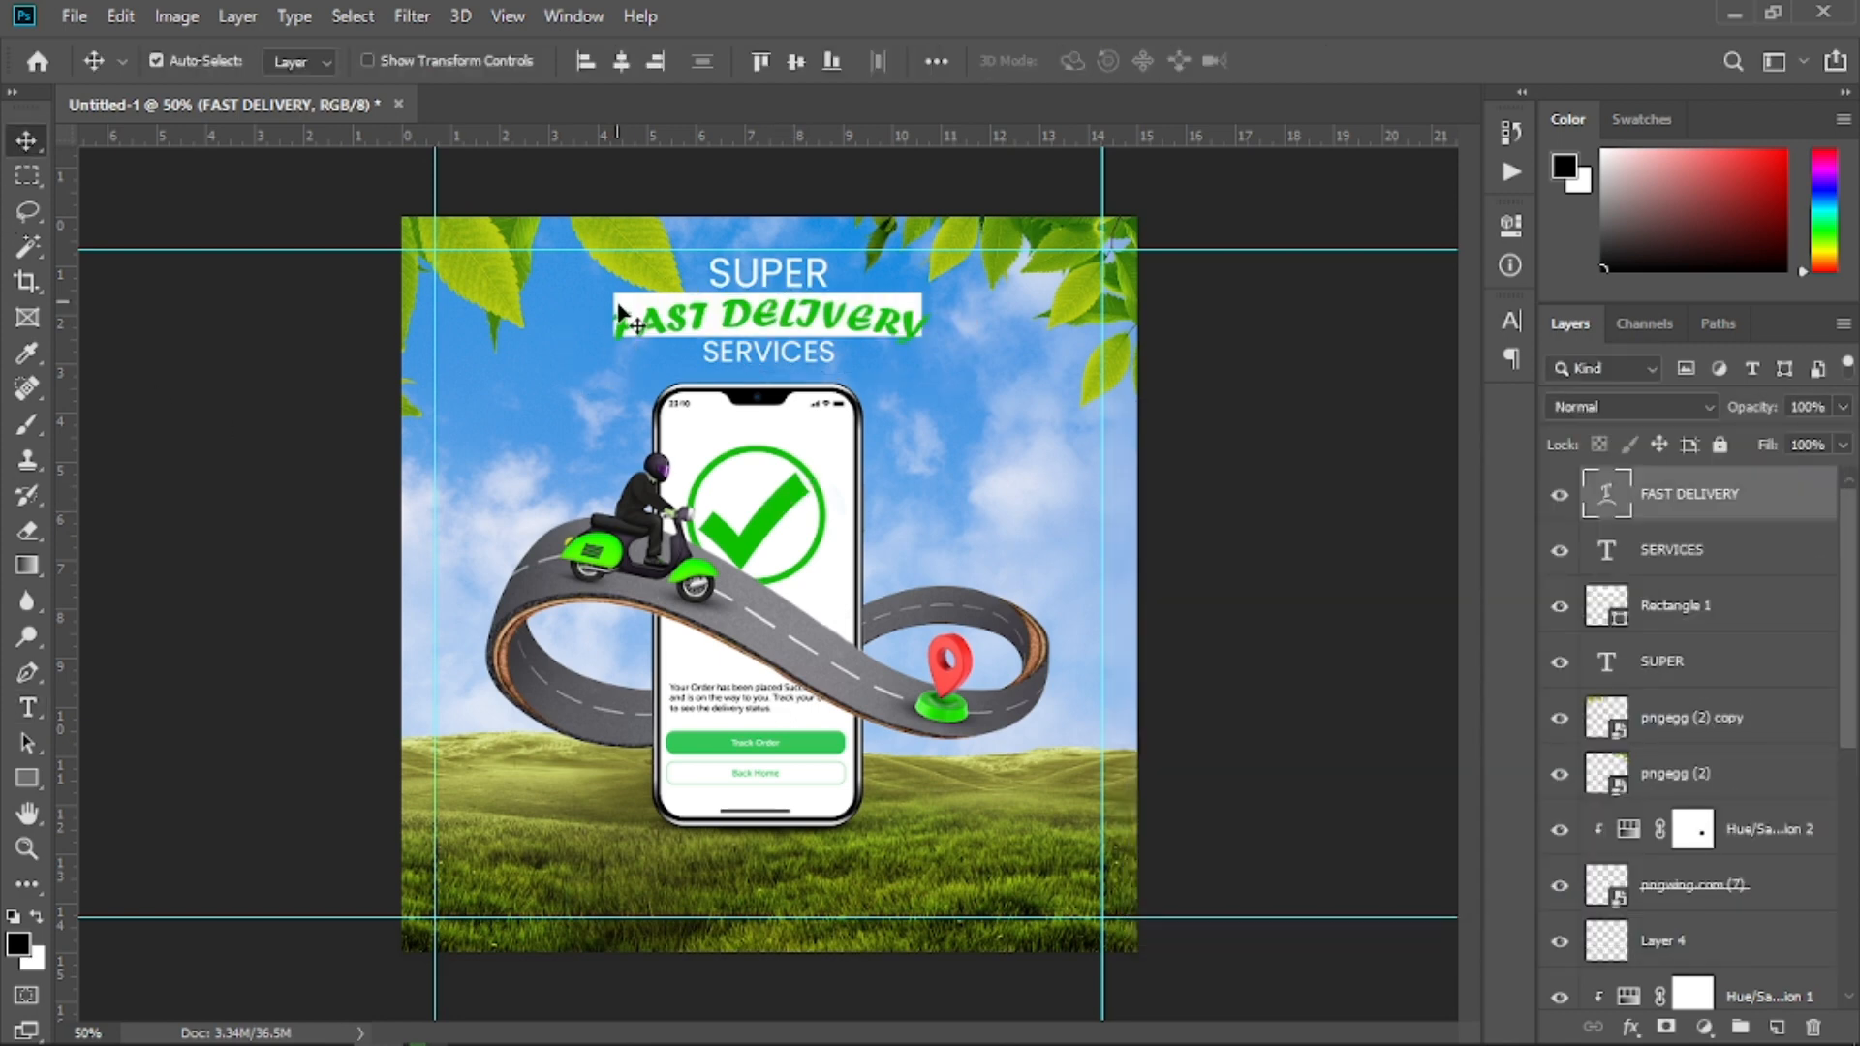
# Warp the white rectangle behind FAST DELIVERY with an Arc style at 15% bend
pyautogui.press('z')
pyautogui.moveTo(629, 315); pyautogui.dragTo(508, 490)
pyautogui.press('v')
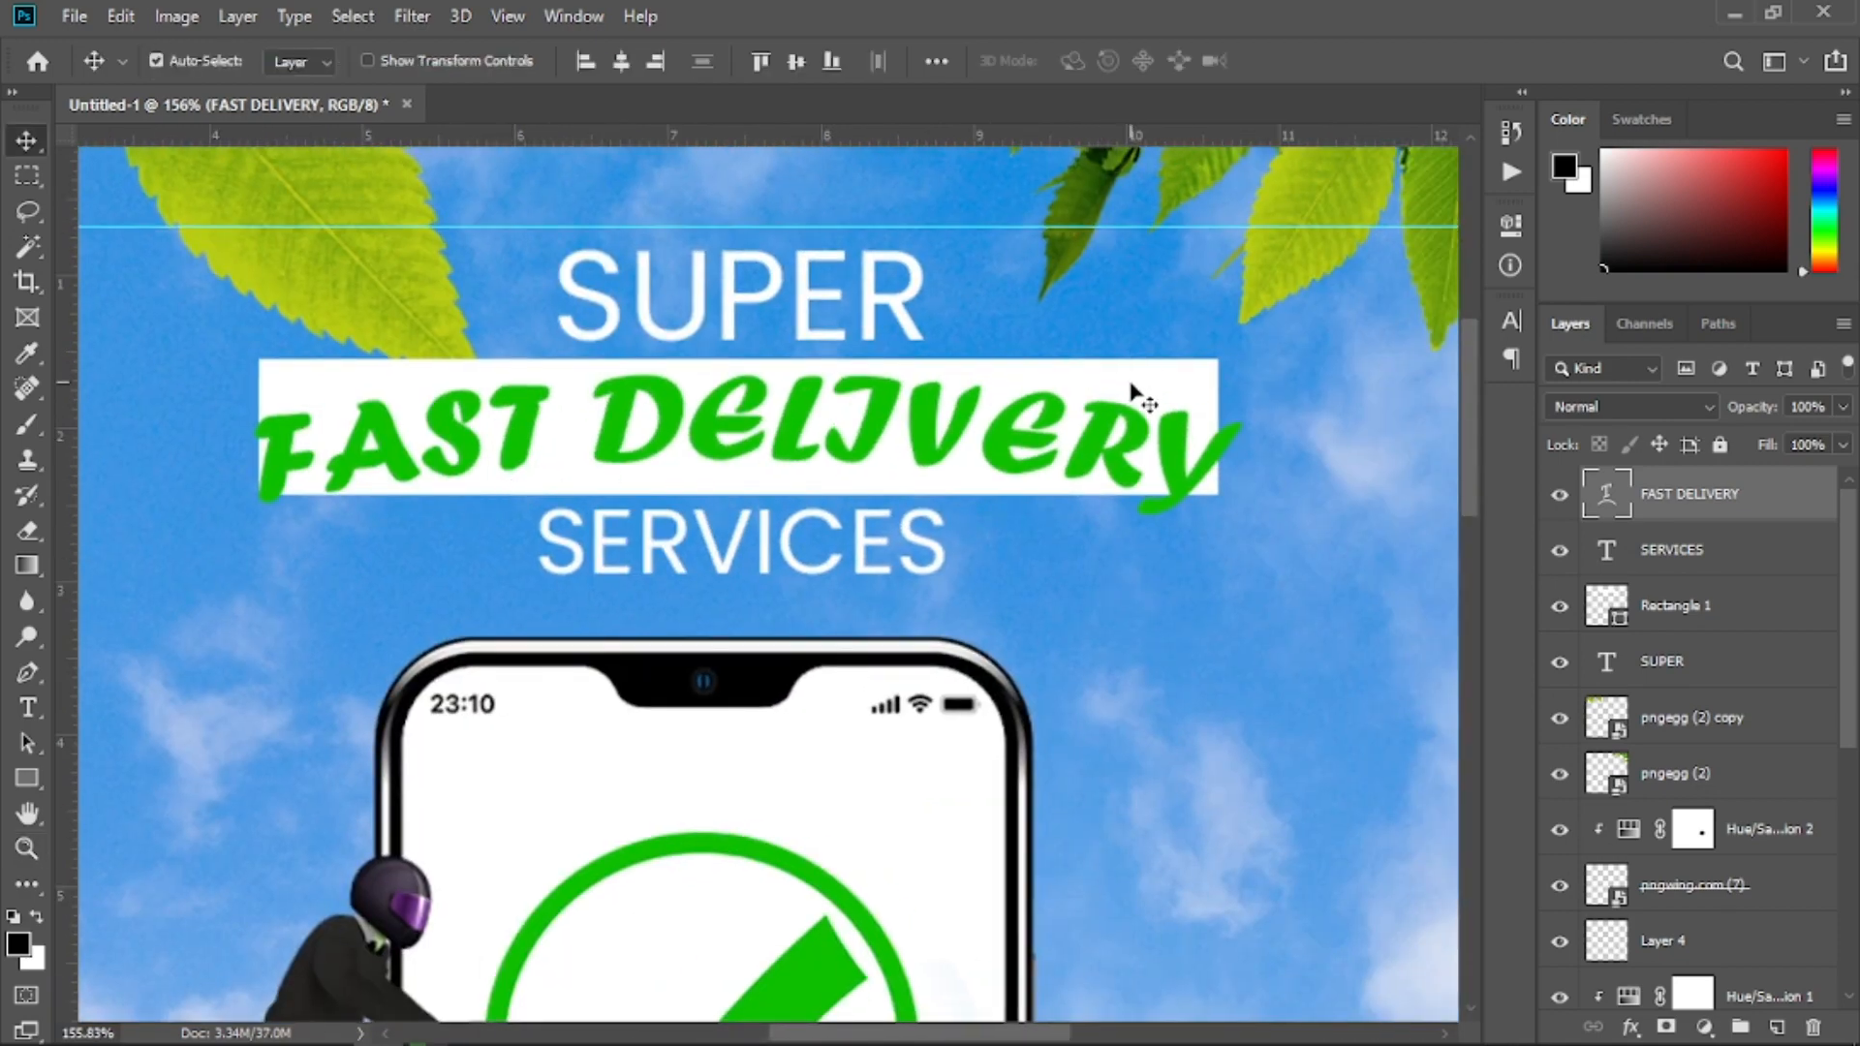
pyautogui.click(1754, 631)
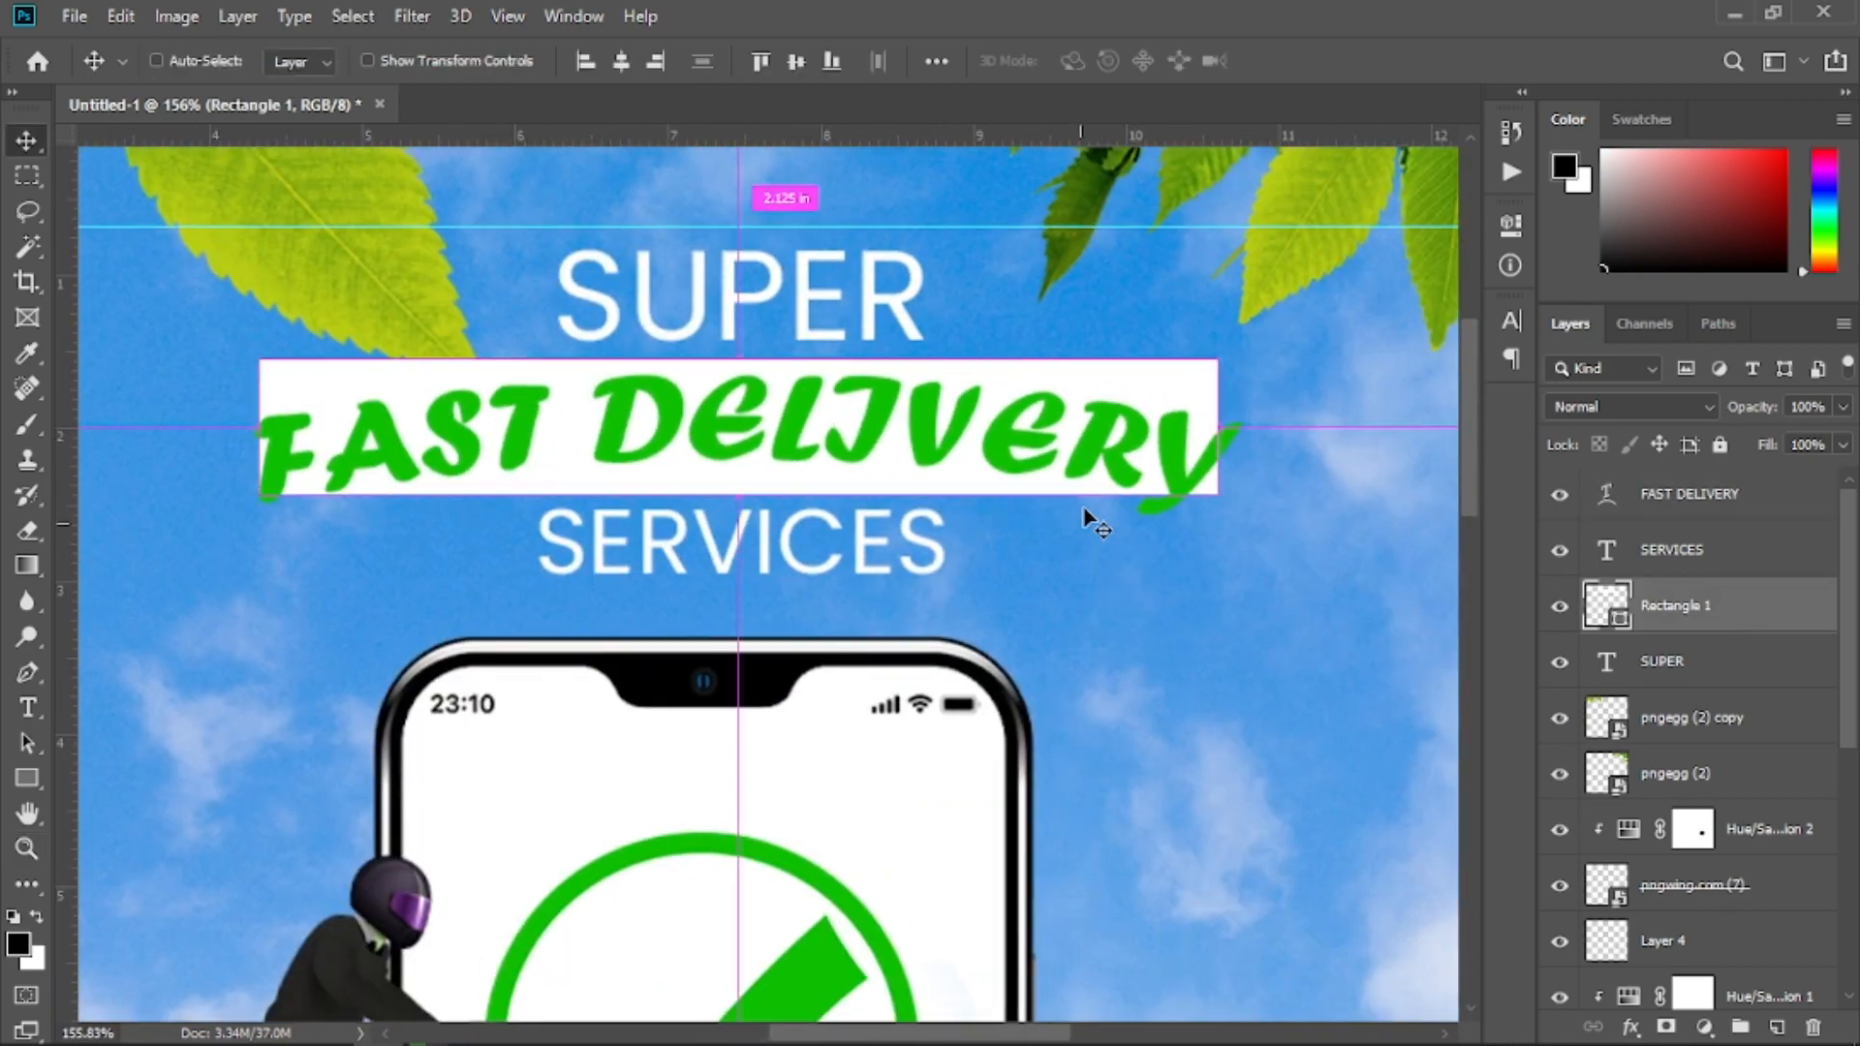
pyautogui.hotkey('ctrl', 't')
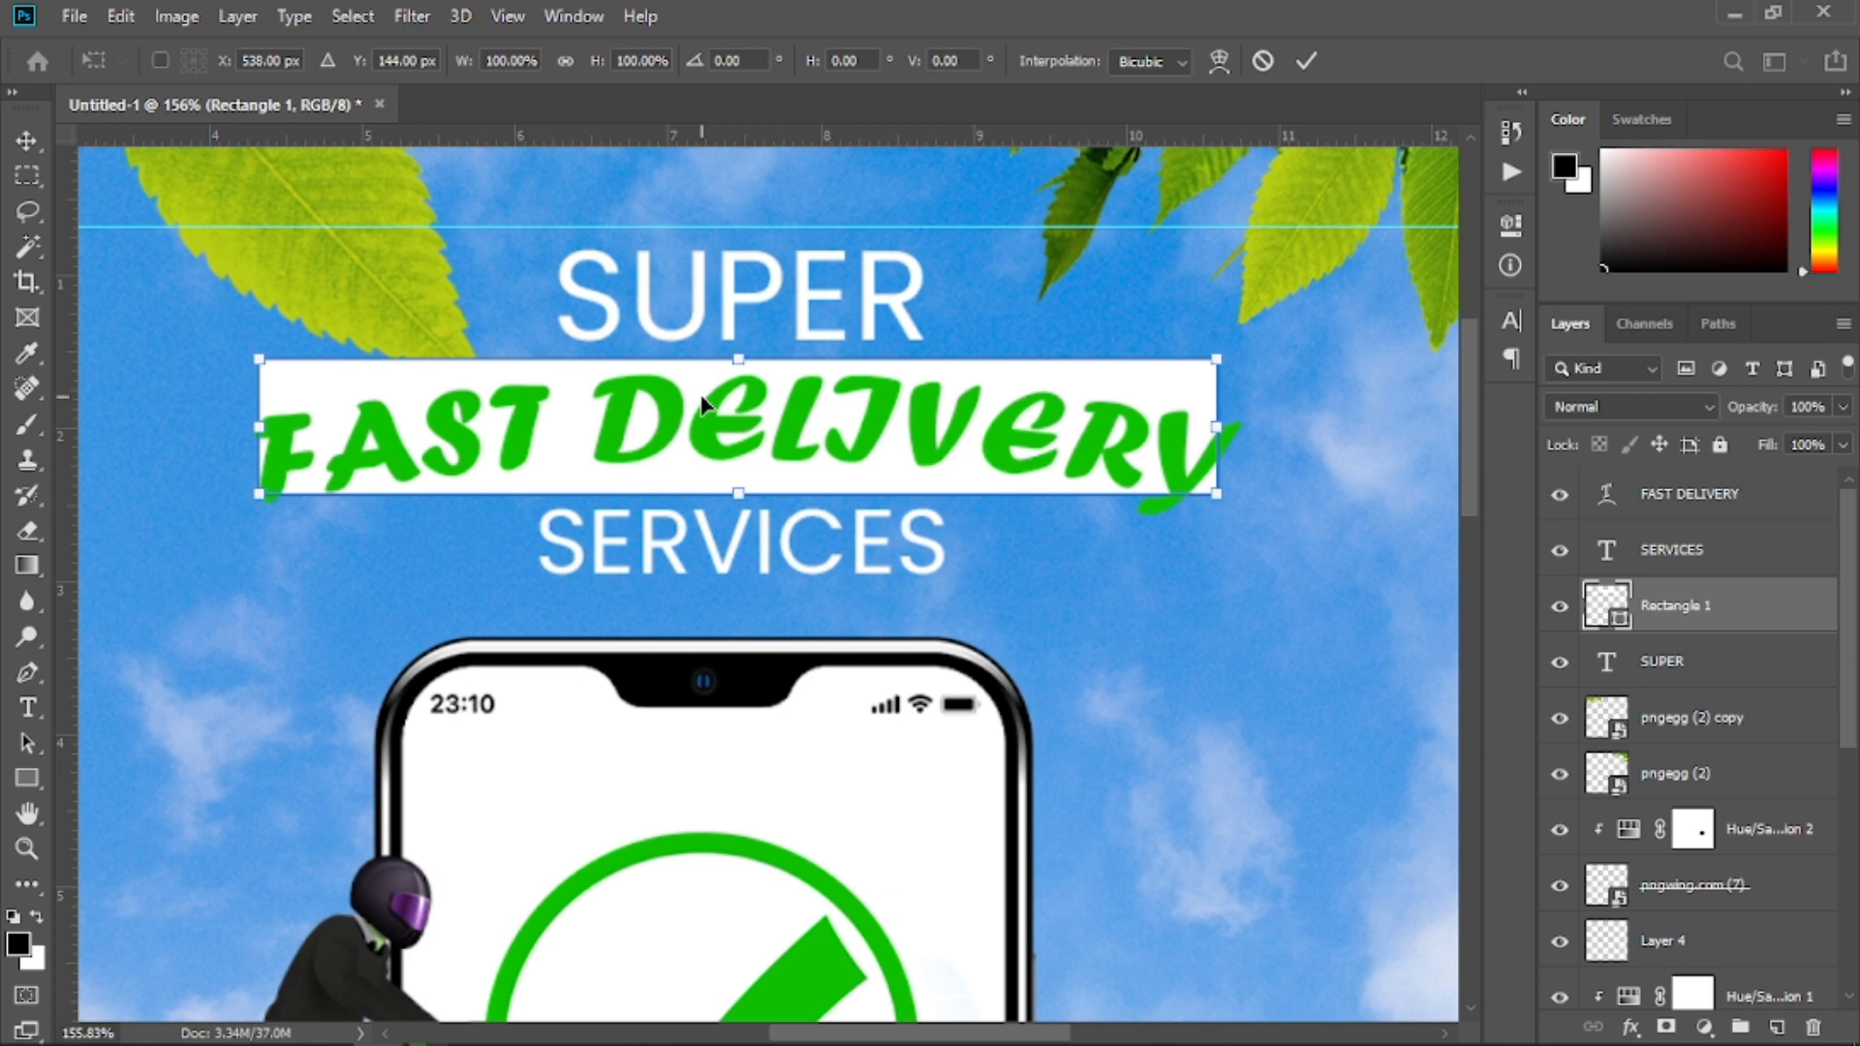
pyautogui.rightClick(726, 442)
pyautogui.click(1217, 70)
pyautogui.click(1217, 68)
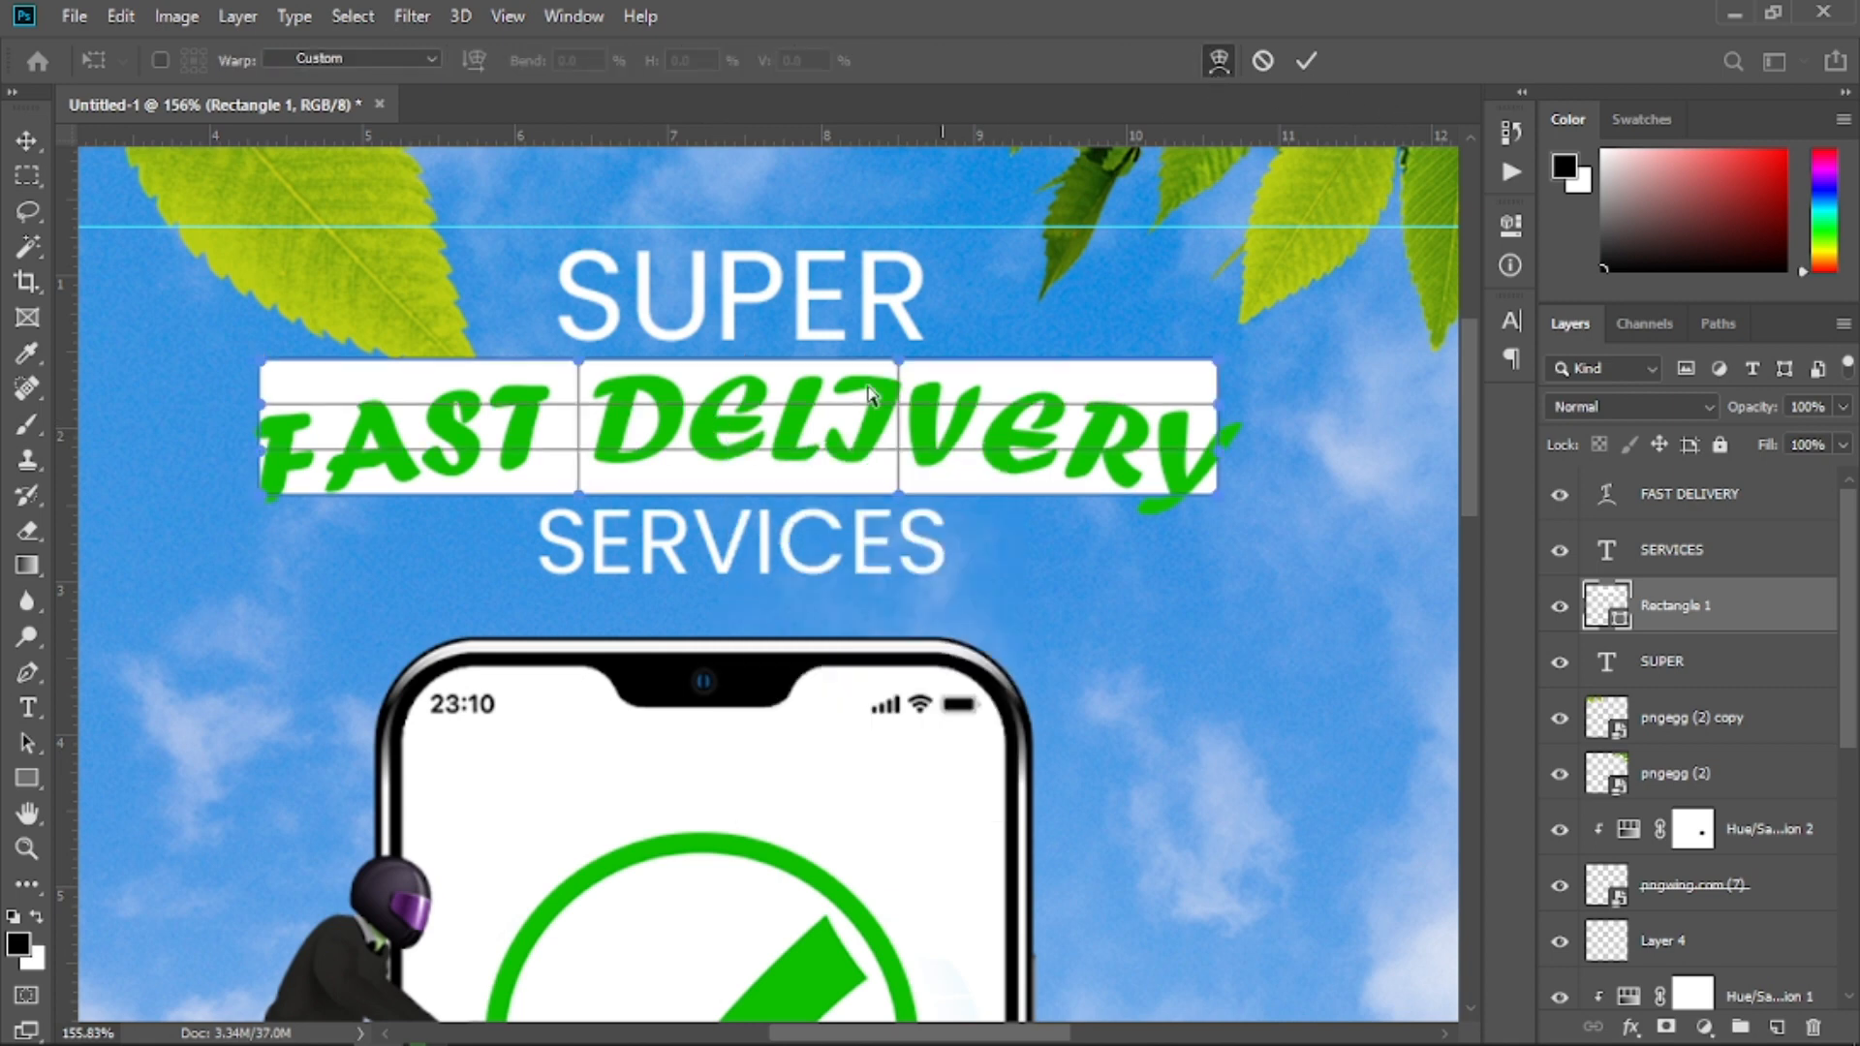
pyautogui.click(393, 60)
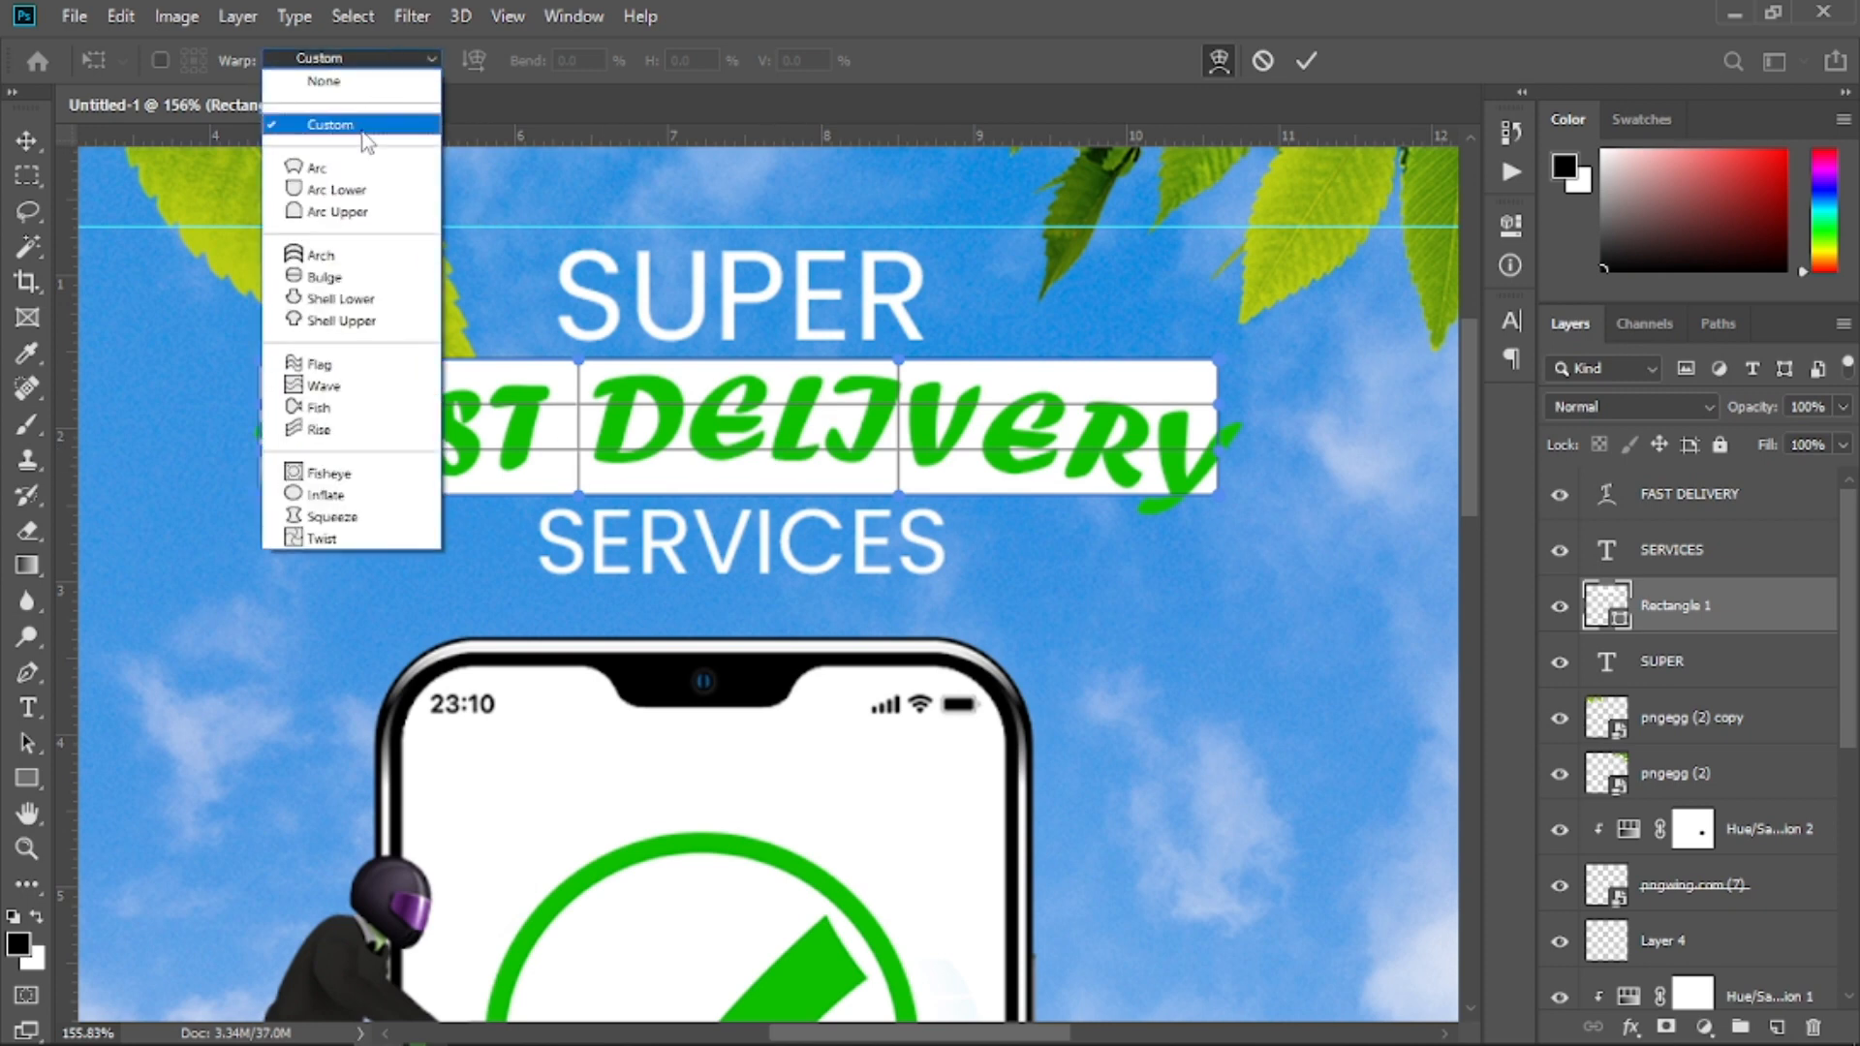
pyautogui.click(334, 165)
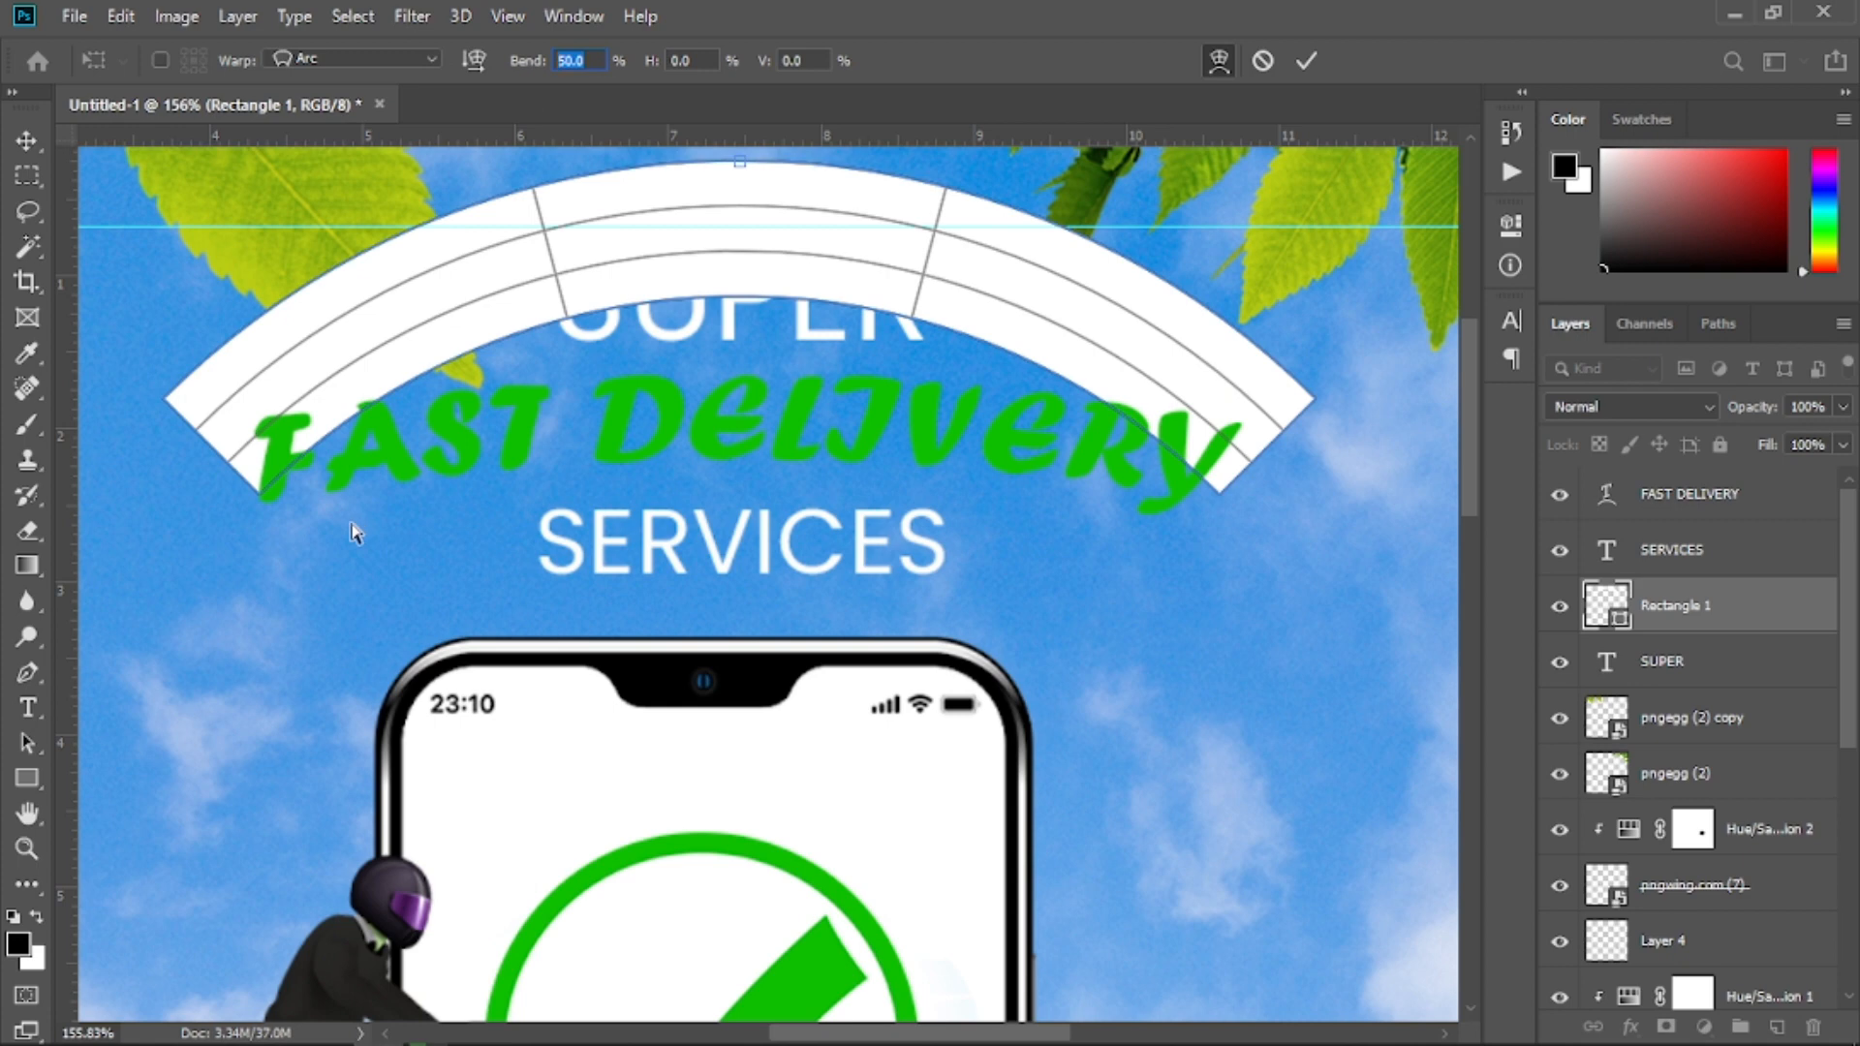
pyautogui.write('15')
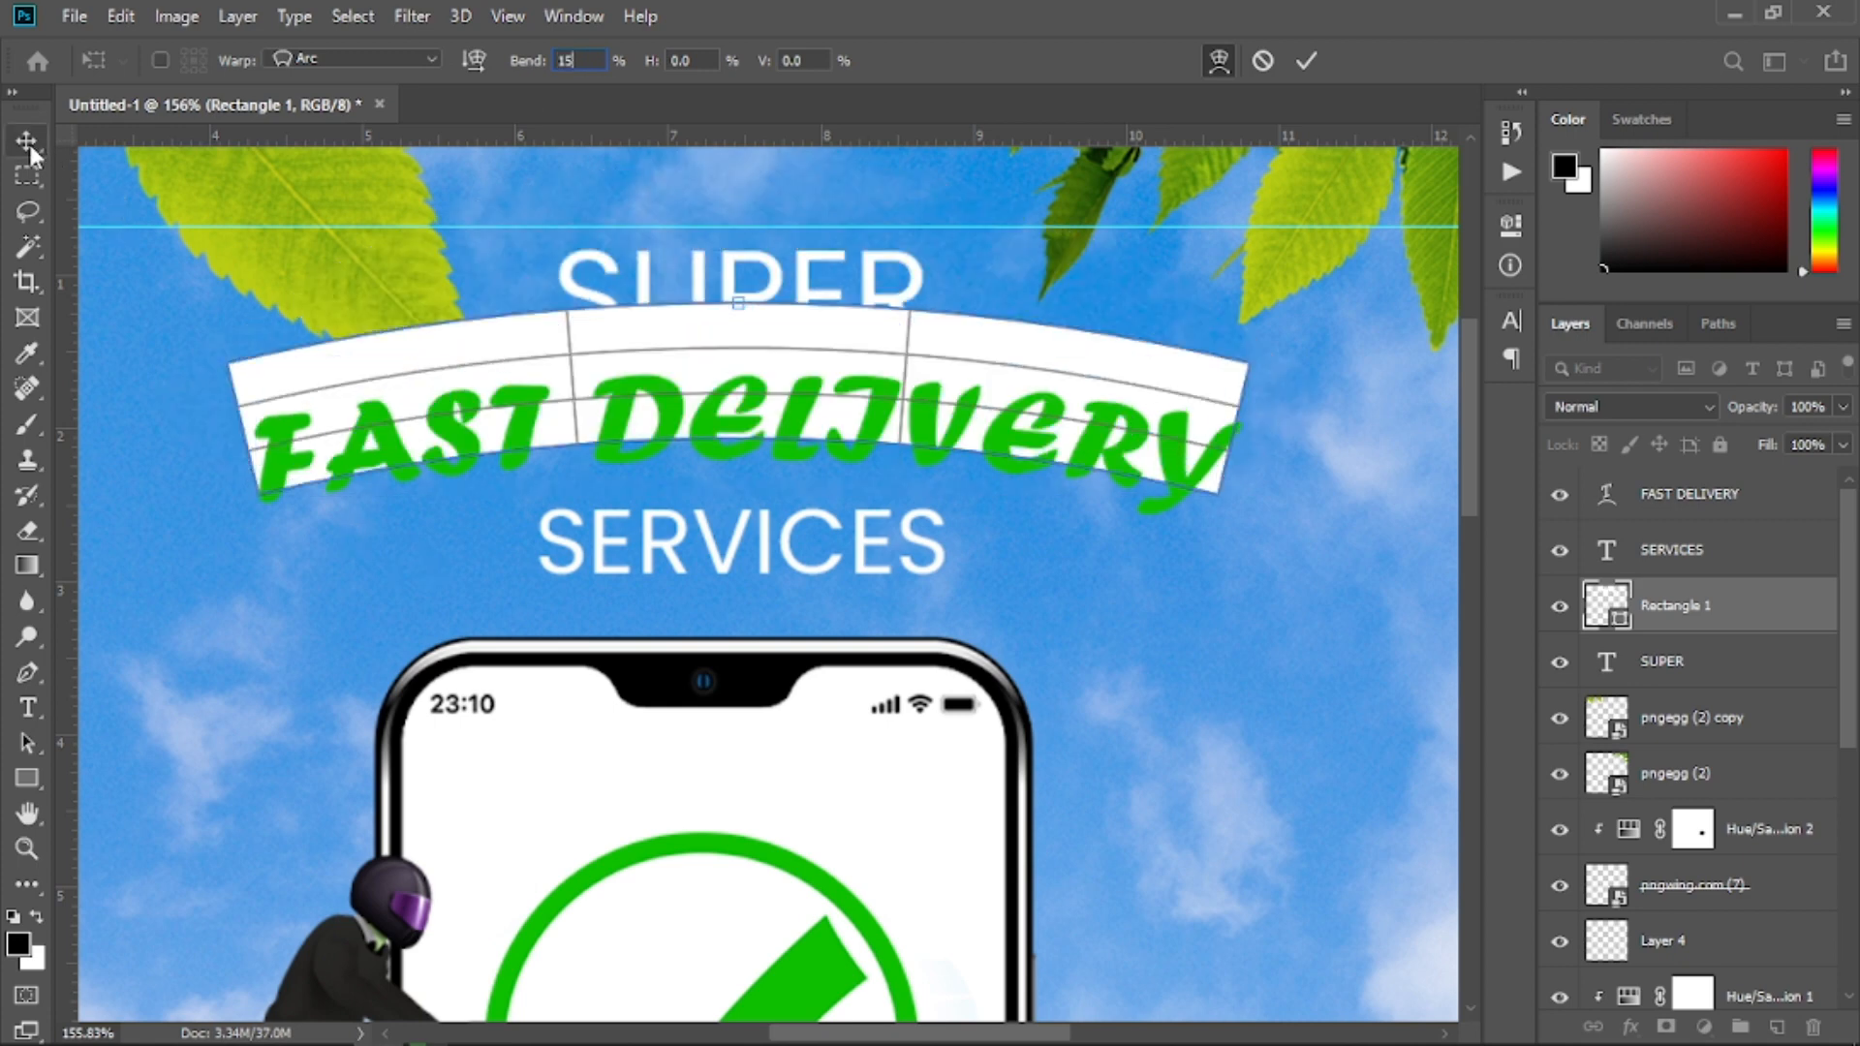
pyautogui.press('Return')
# Move the arched white banner down so it sits evenly behind the FAST DELIVERY text
pyautogui.moveTo(822, 369); pyautogui.dragTo(822, 397)
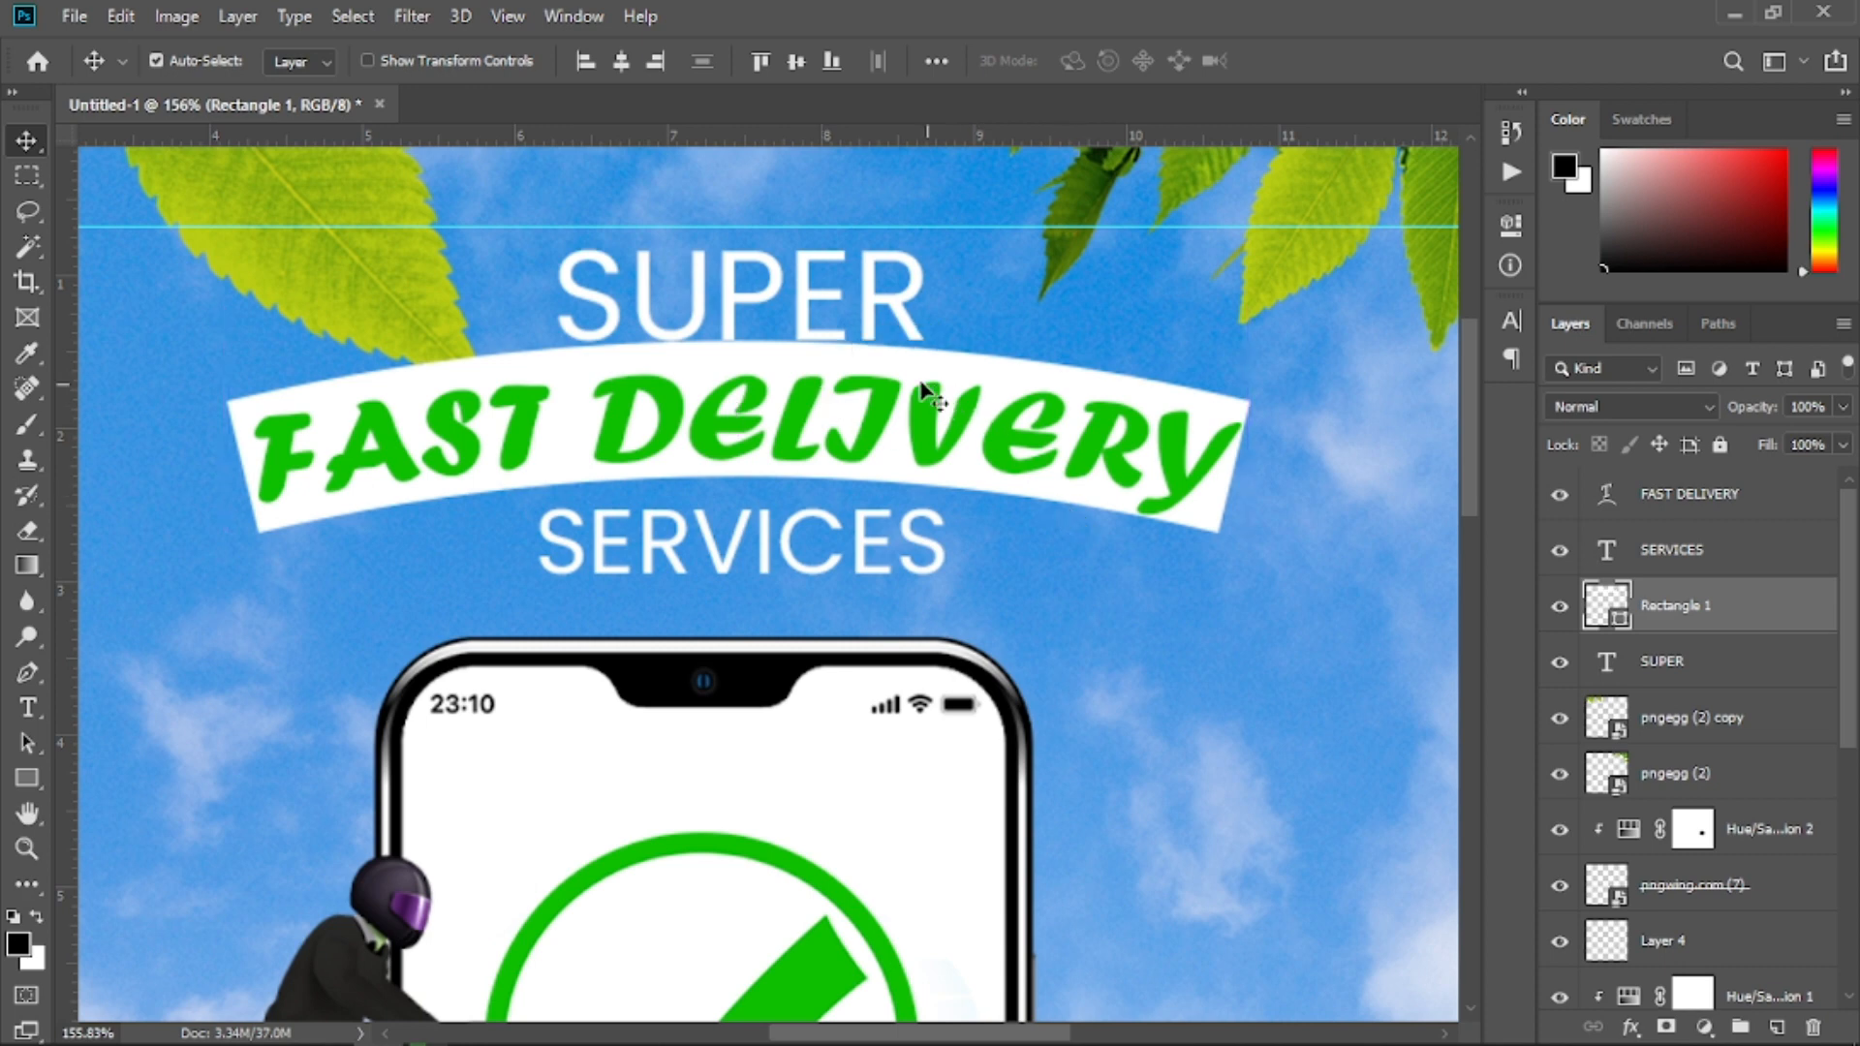
pyautogui.press('Down')
pyautogui.press('Down')
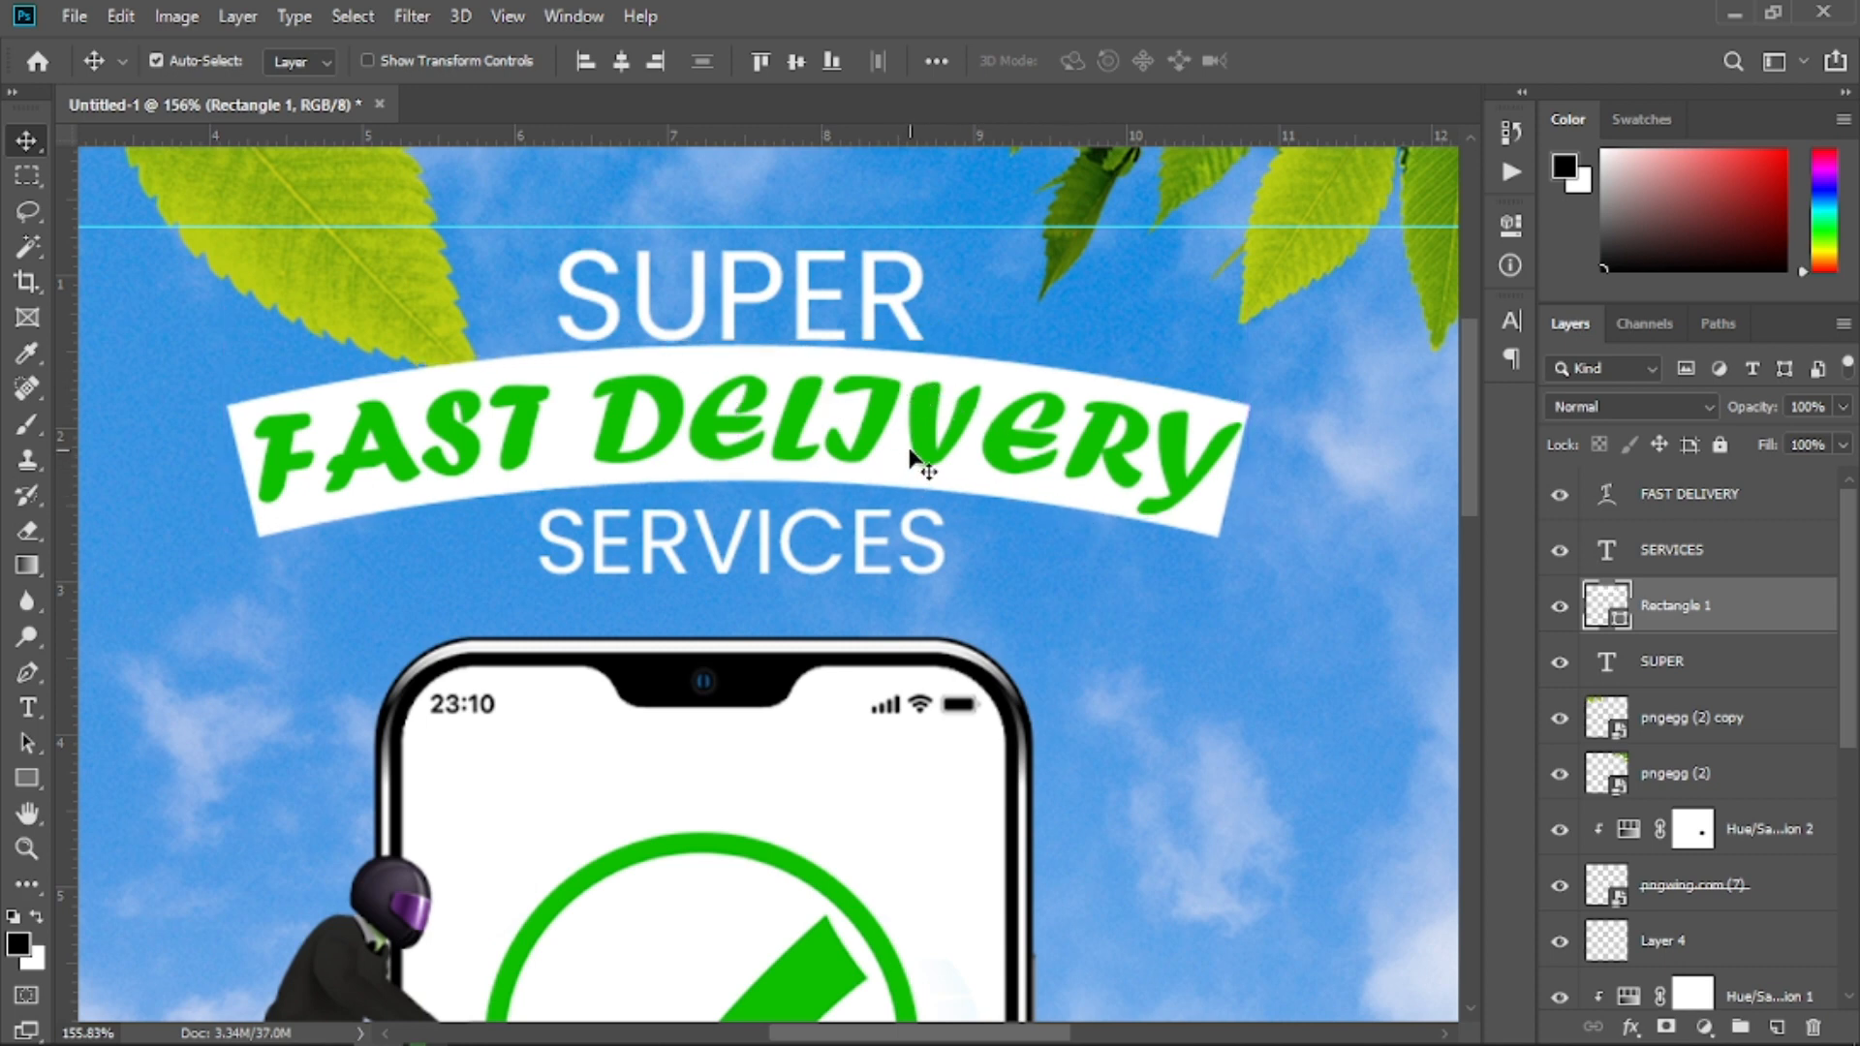
# Move the pngegg (2) copy leaf layer to the top of the layer stack, above the headline layers
pyautogui.hotkey('ctrl', '-')
pyautogui.hotkey('ctrl', '-')
pyautogui.hotkey('ctrl', '-')
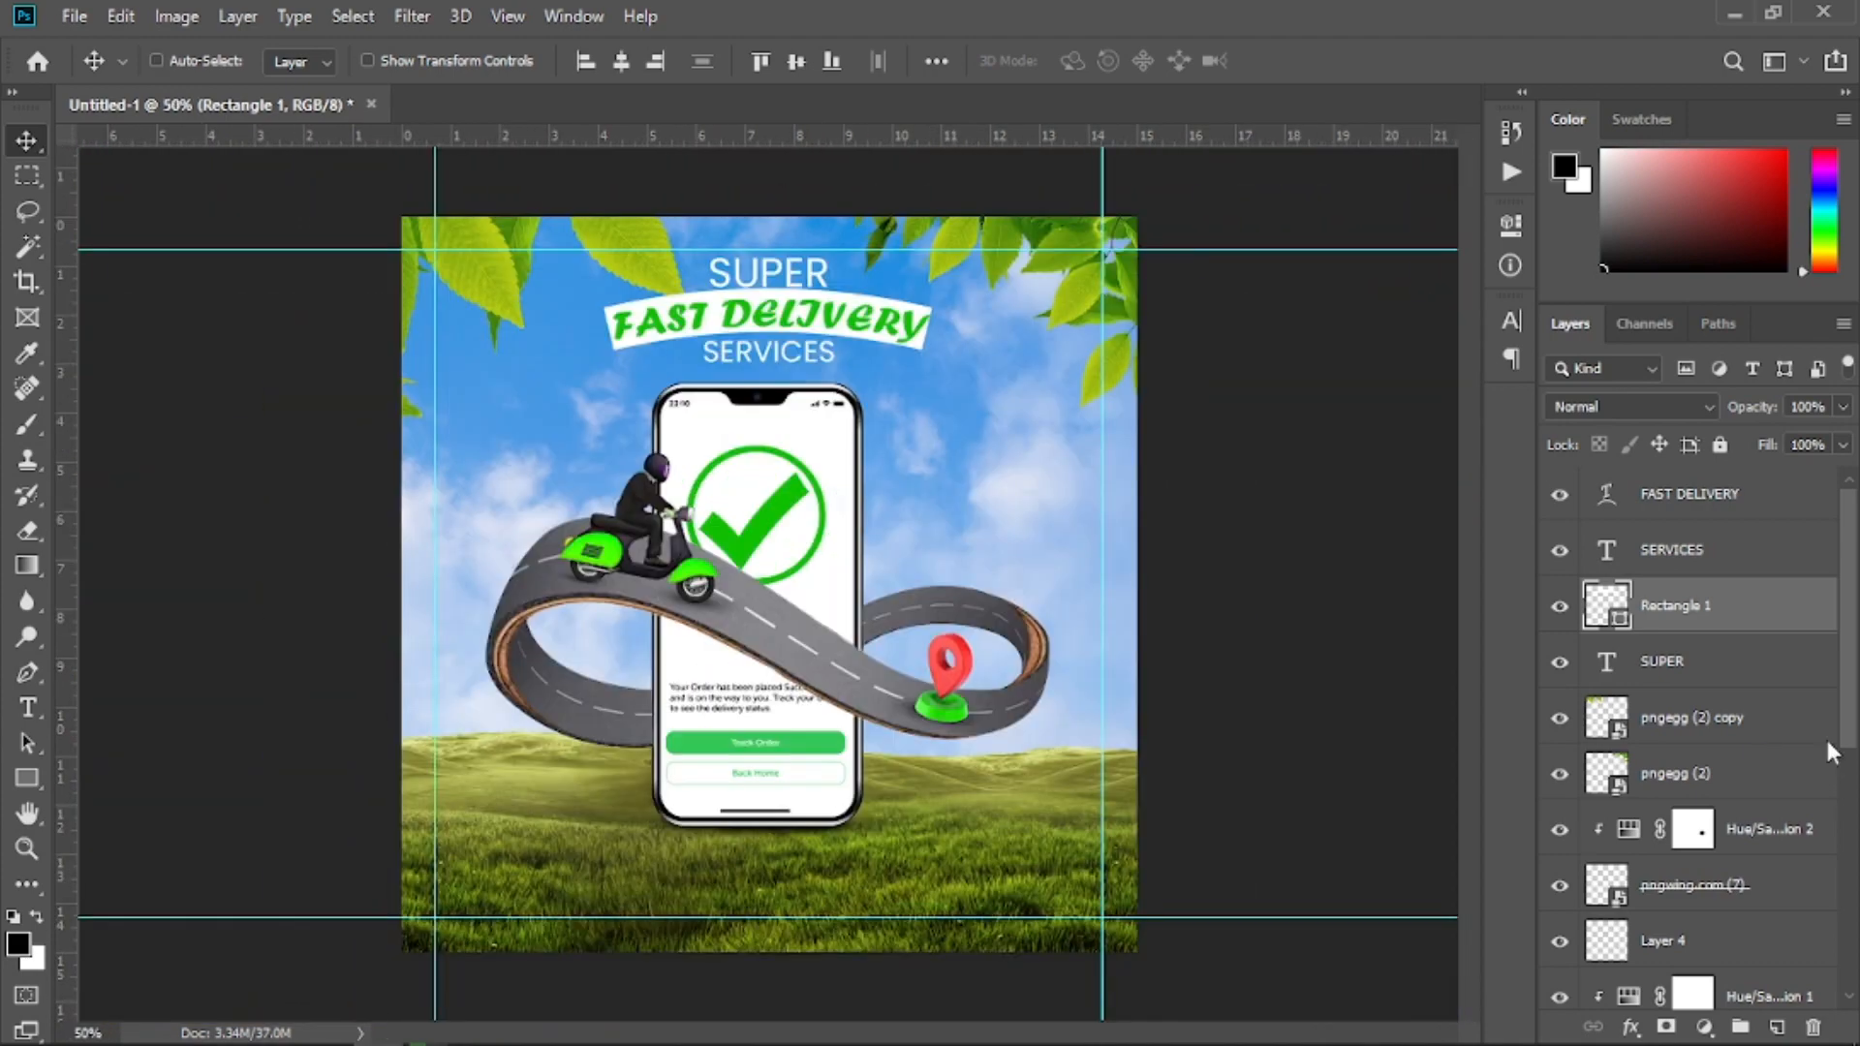
pyautogui.click(1730, 707)
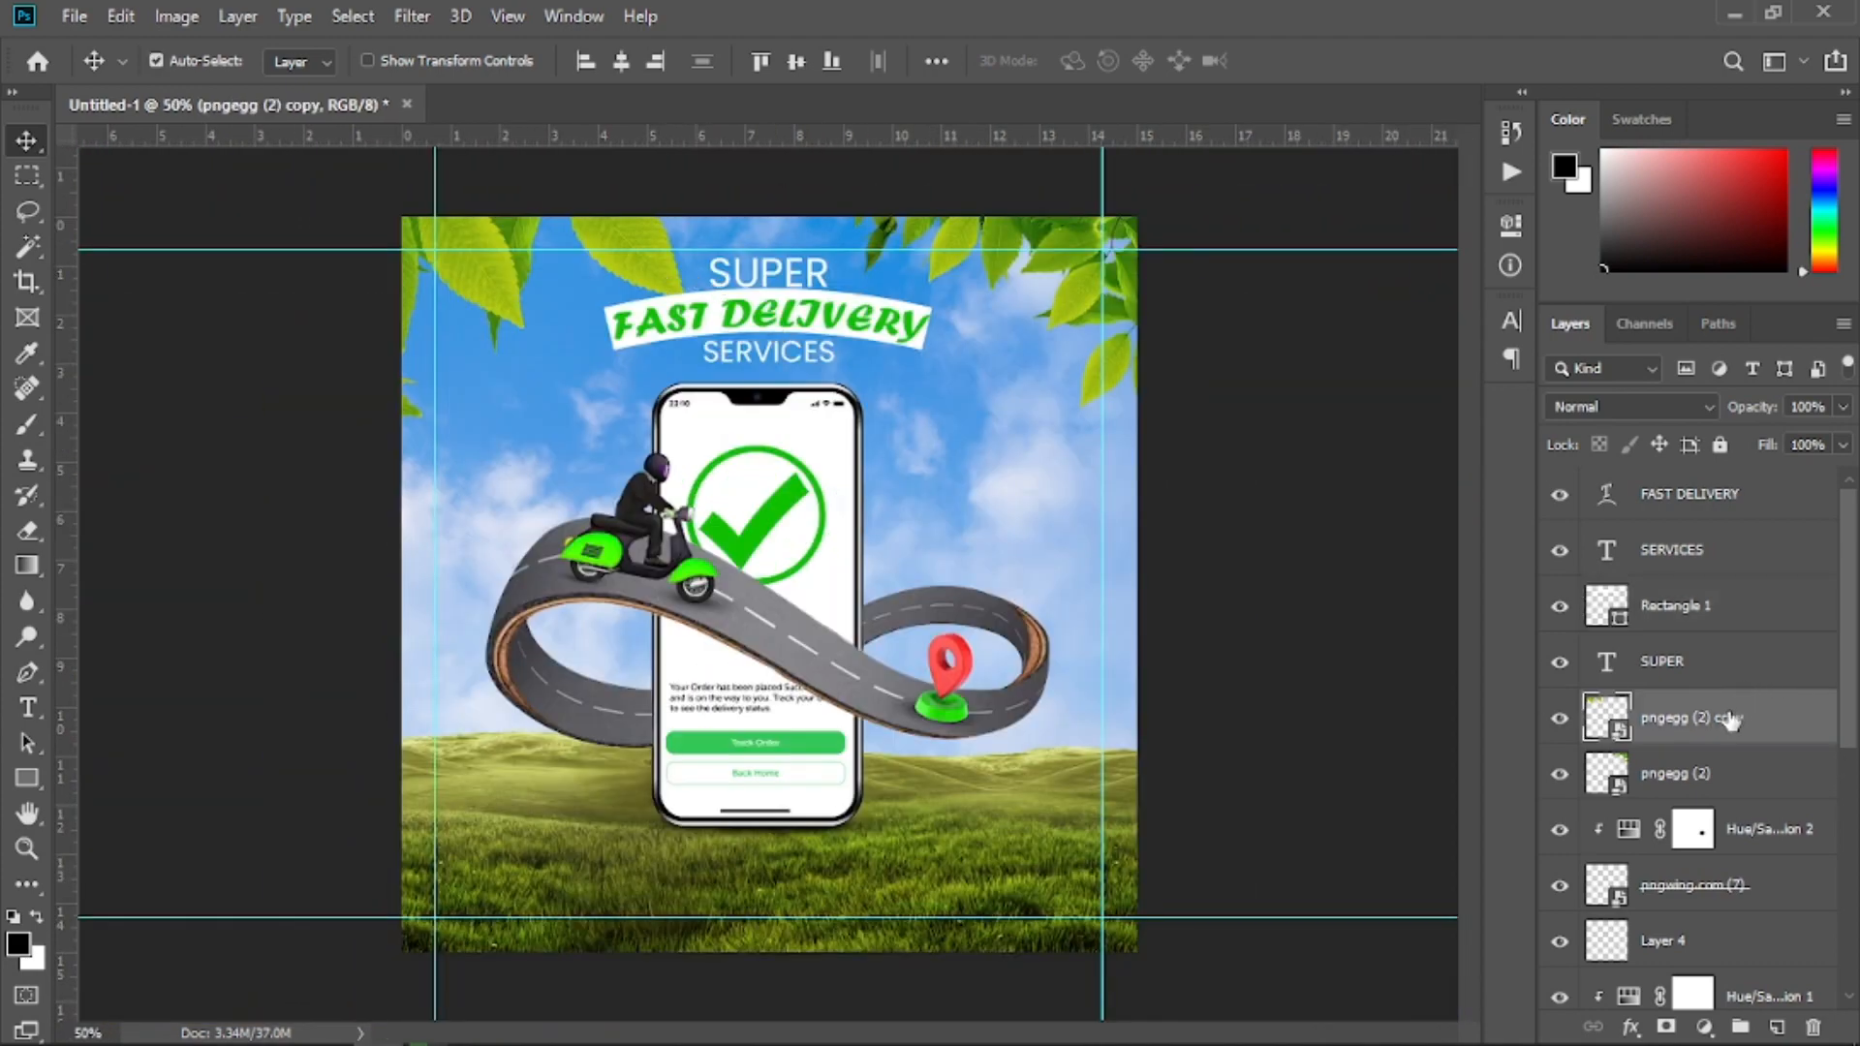
pyautogui.moveTo(1732, 717); pyautogui.dragTo(1737, 489)
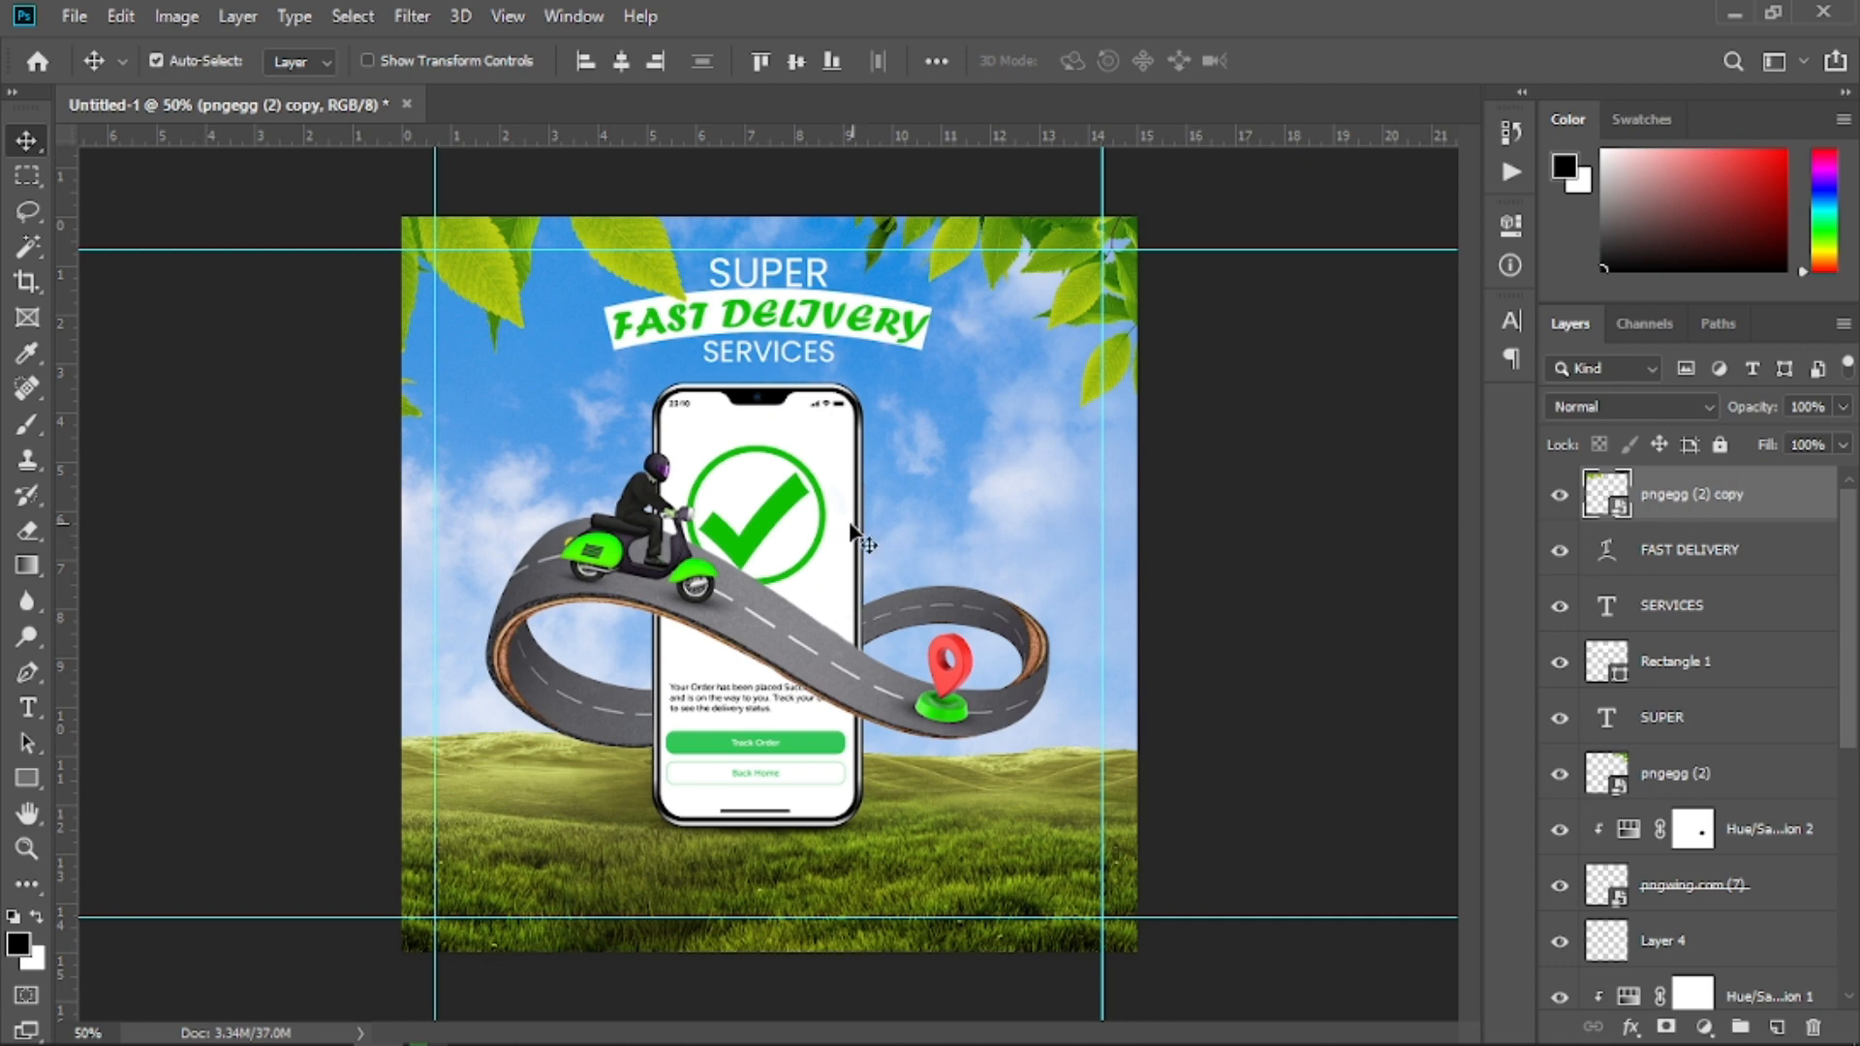
pyautogui.press('z')
pyautogui.moveTo(842, 534)
pyautogui.mouseDown()
pyautogui.moveTo(777, 514)
pyautogui.moveTo(829, 515)
pyautogui.mouseUp()
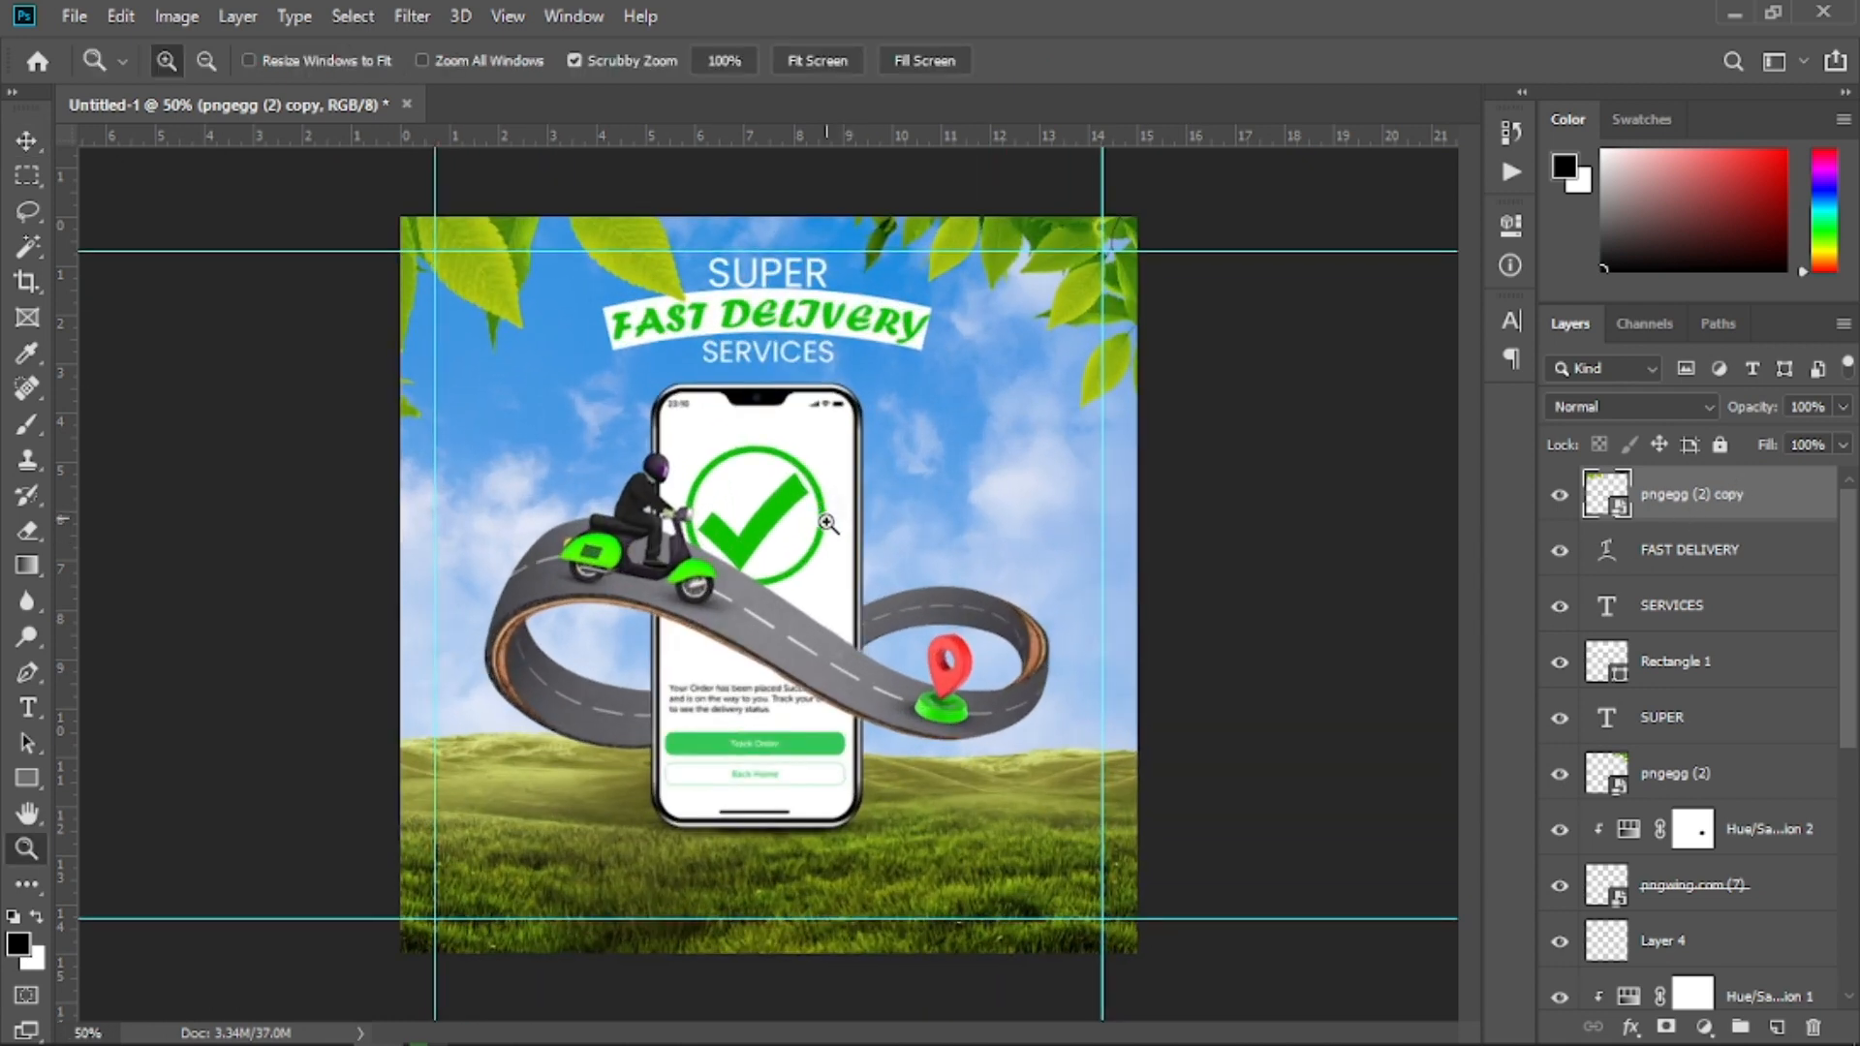
pyautogui.moveTo(819, 654); pyautogui.dragTo(490, 823)
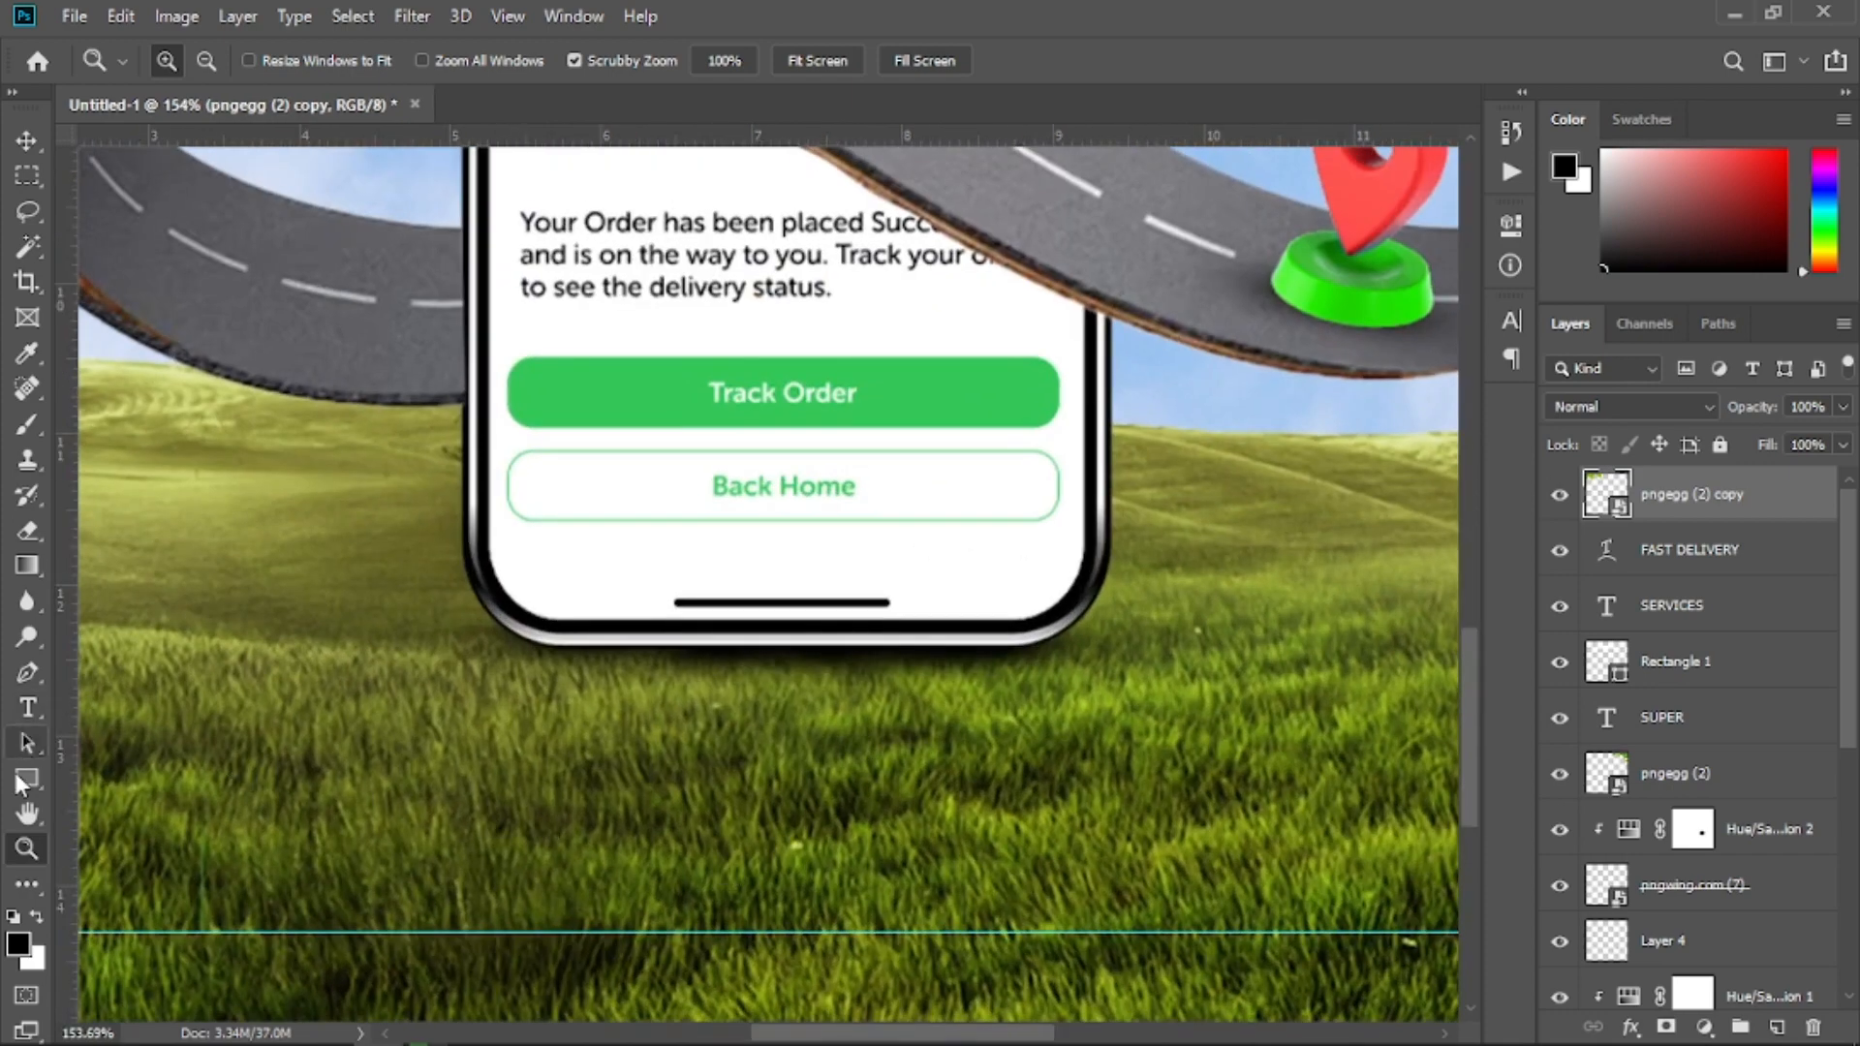
pyautogui.click(27, 713)
pyautogui.moveTo(447, 810); pyautogui.dragTo(1153, 915)
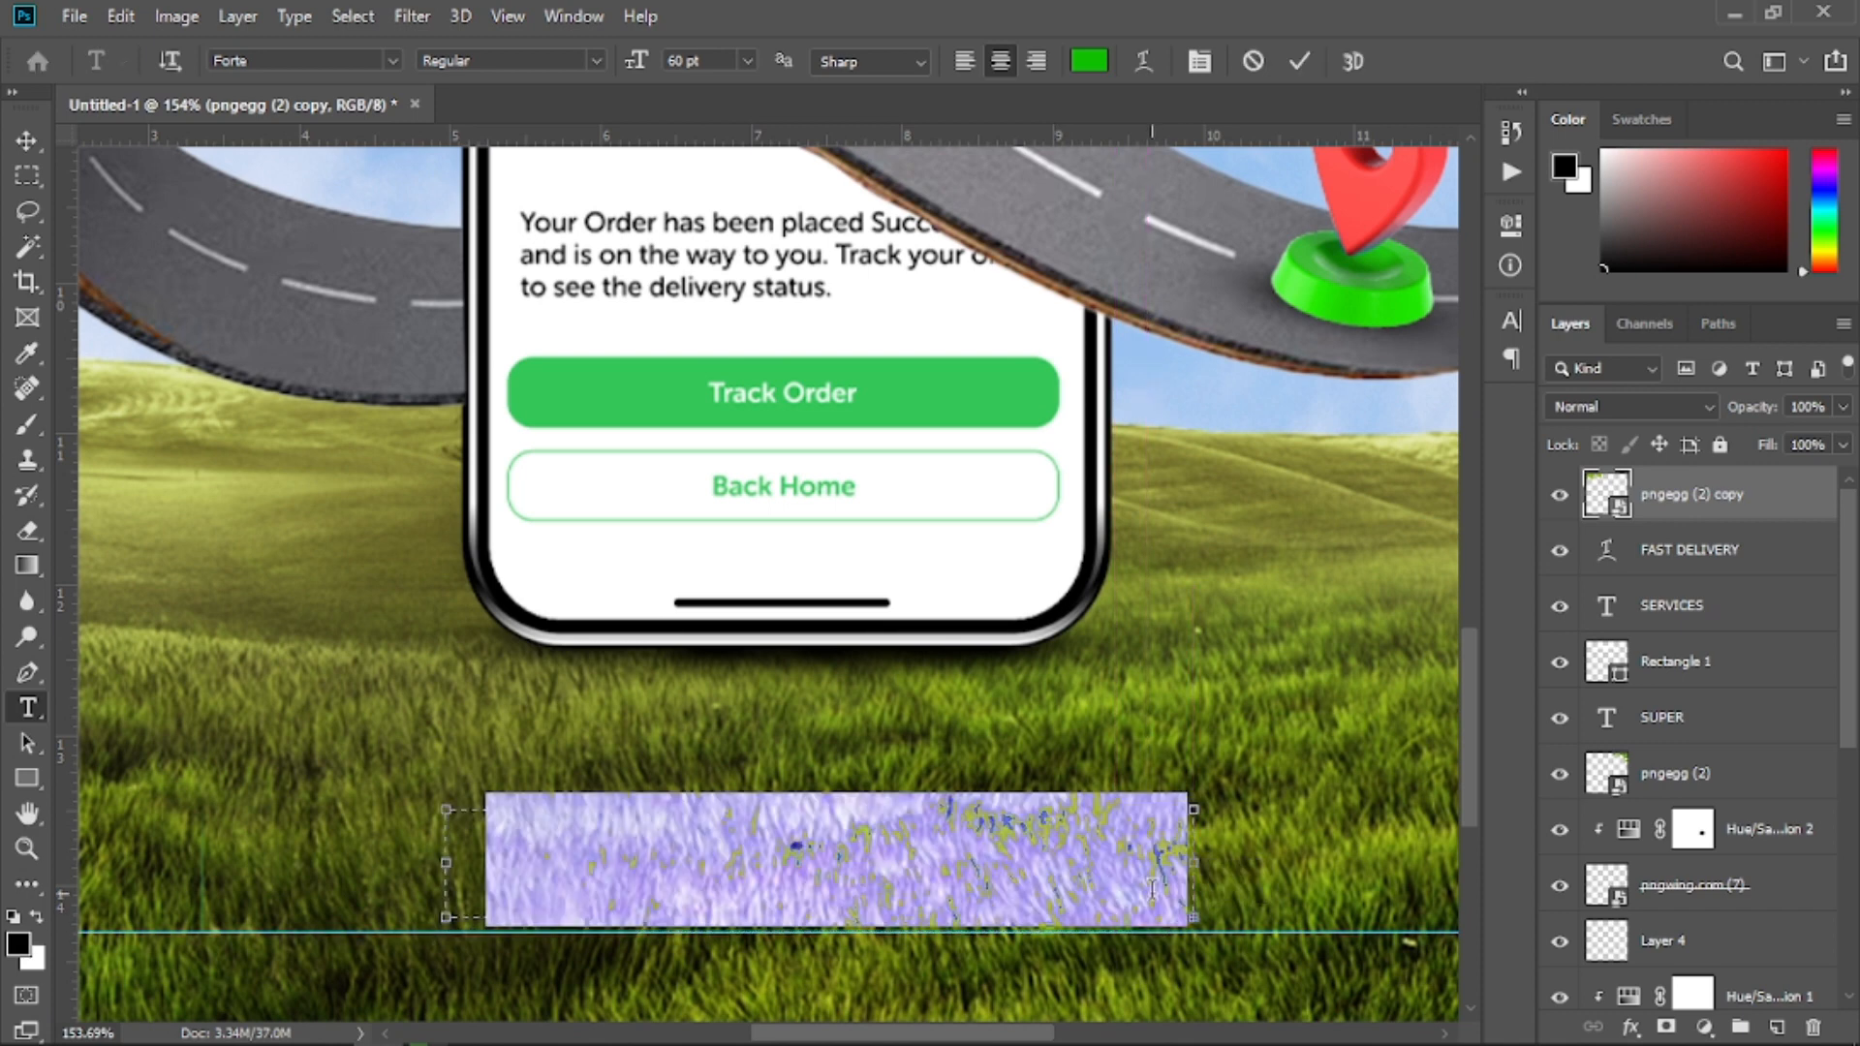
pyautogui.write('www.')
pyautogui.write('WEBSITE')
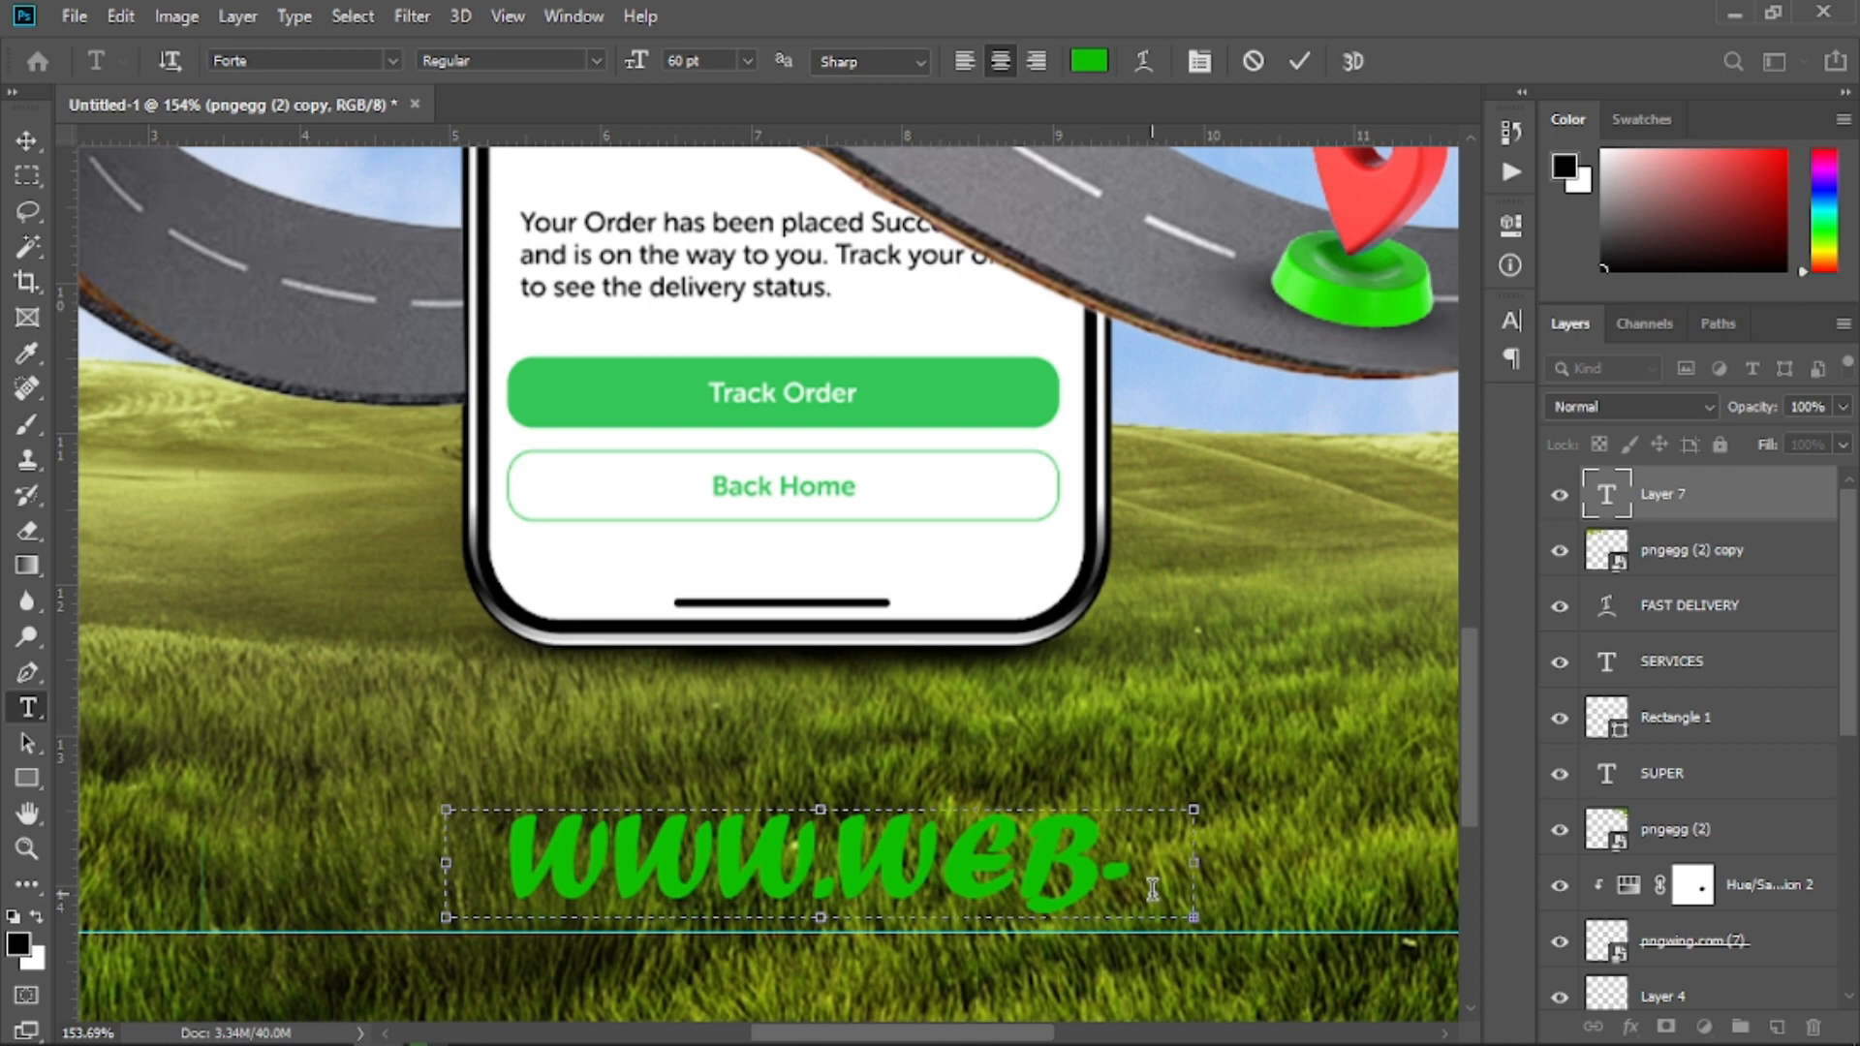
# Set the whole website text to 30 pt in the Poppins font and commit it
pyautogui.hotkey('ctrl', 'a')
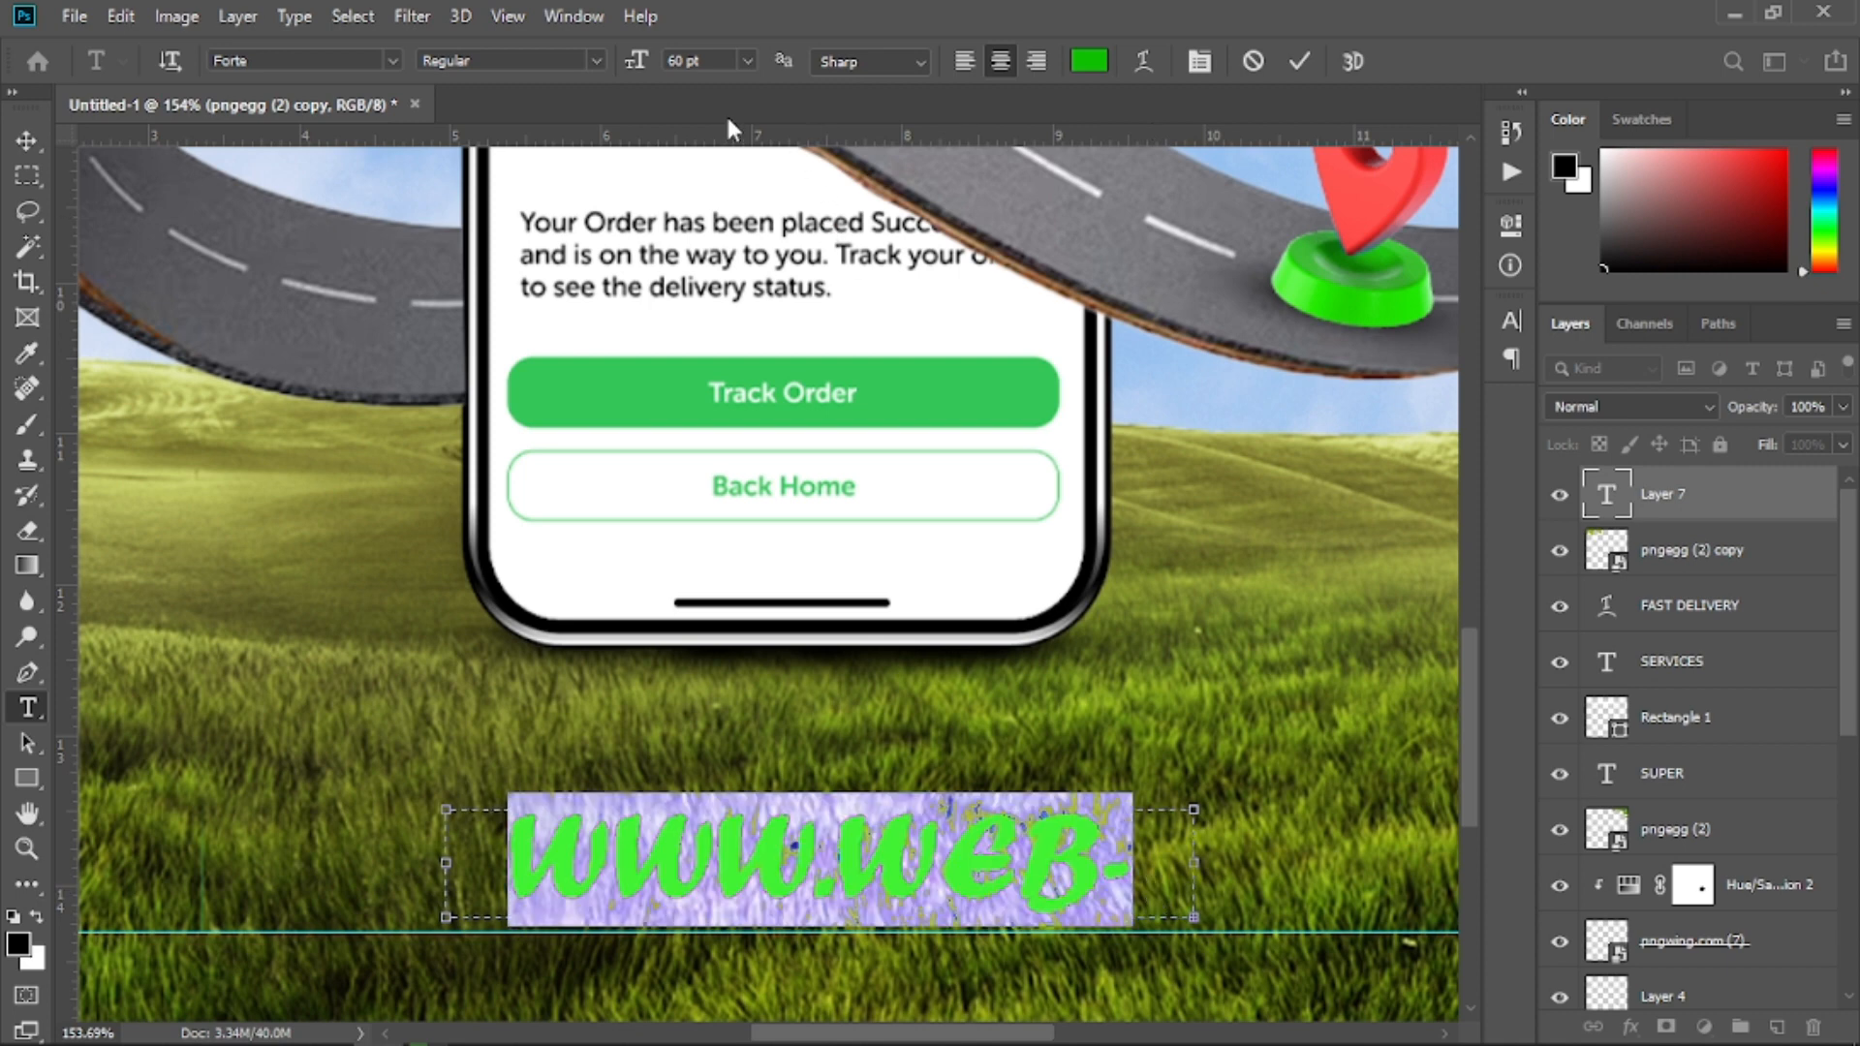
pyautogui.click(747, 64)
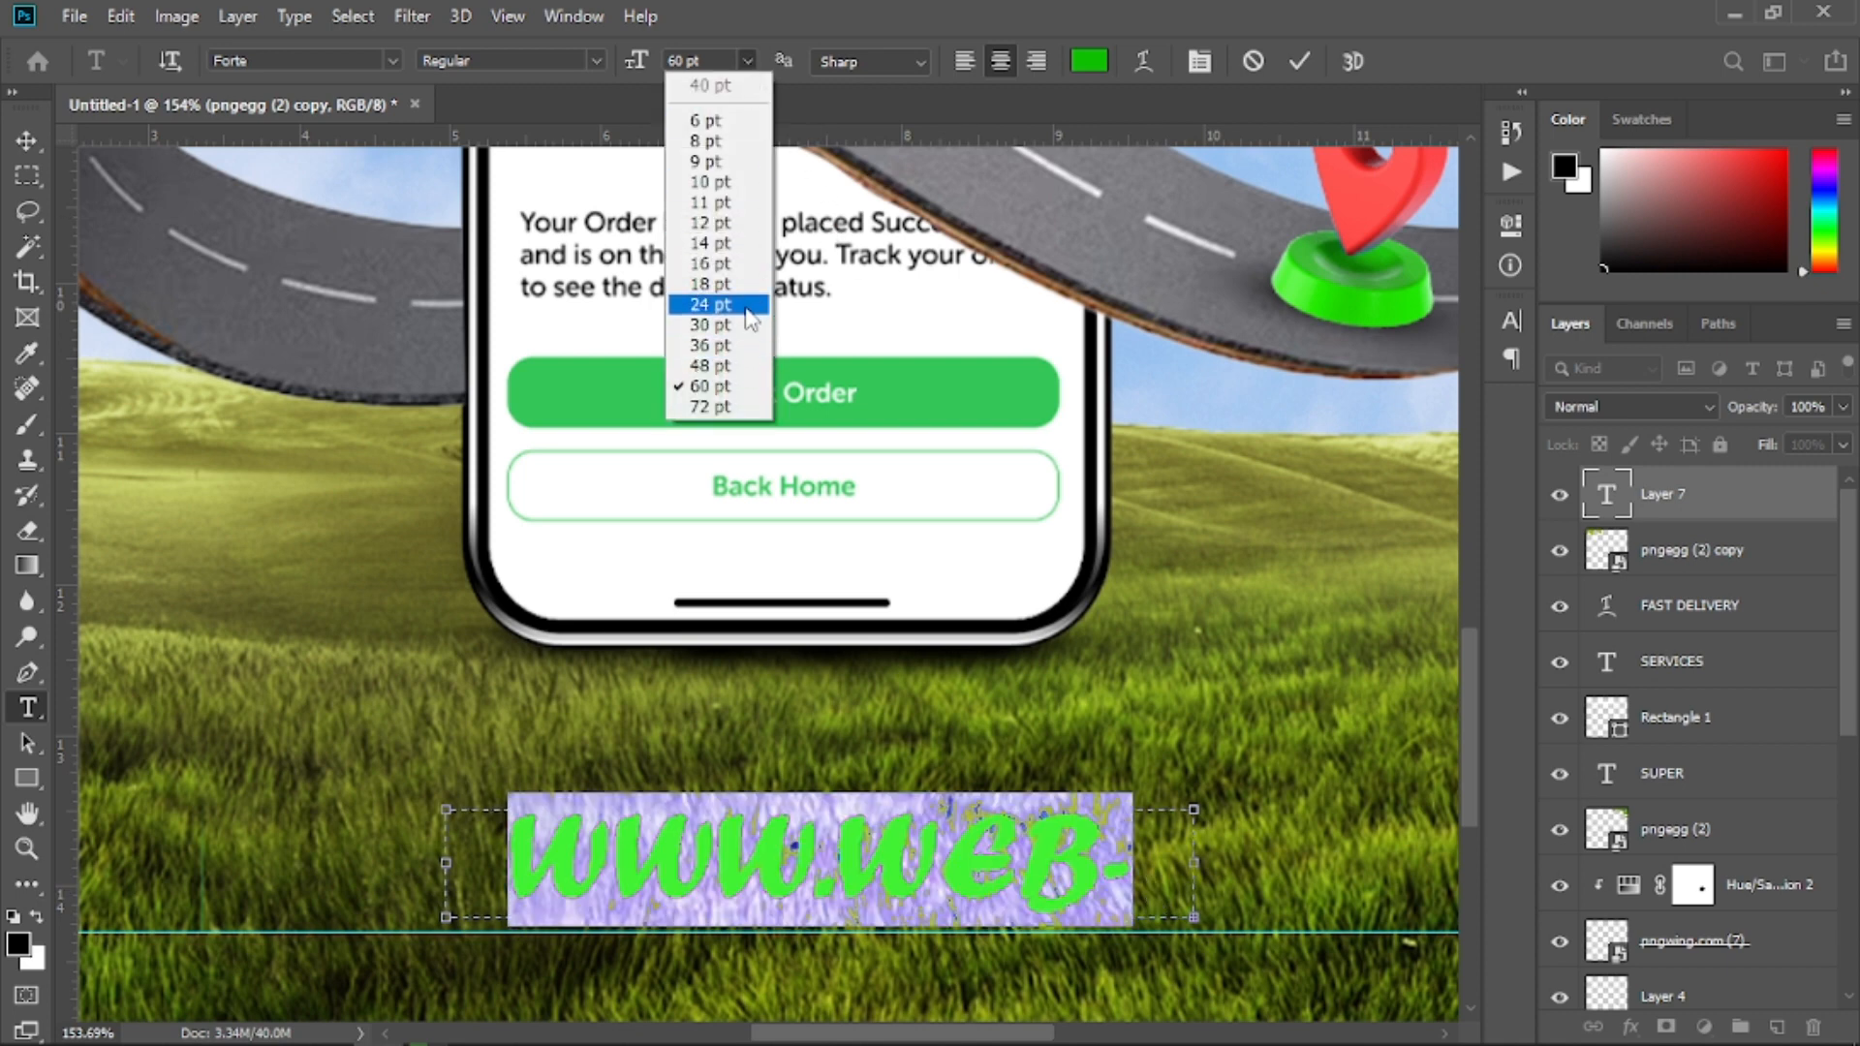
pyautogui.click(712, 326)
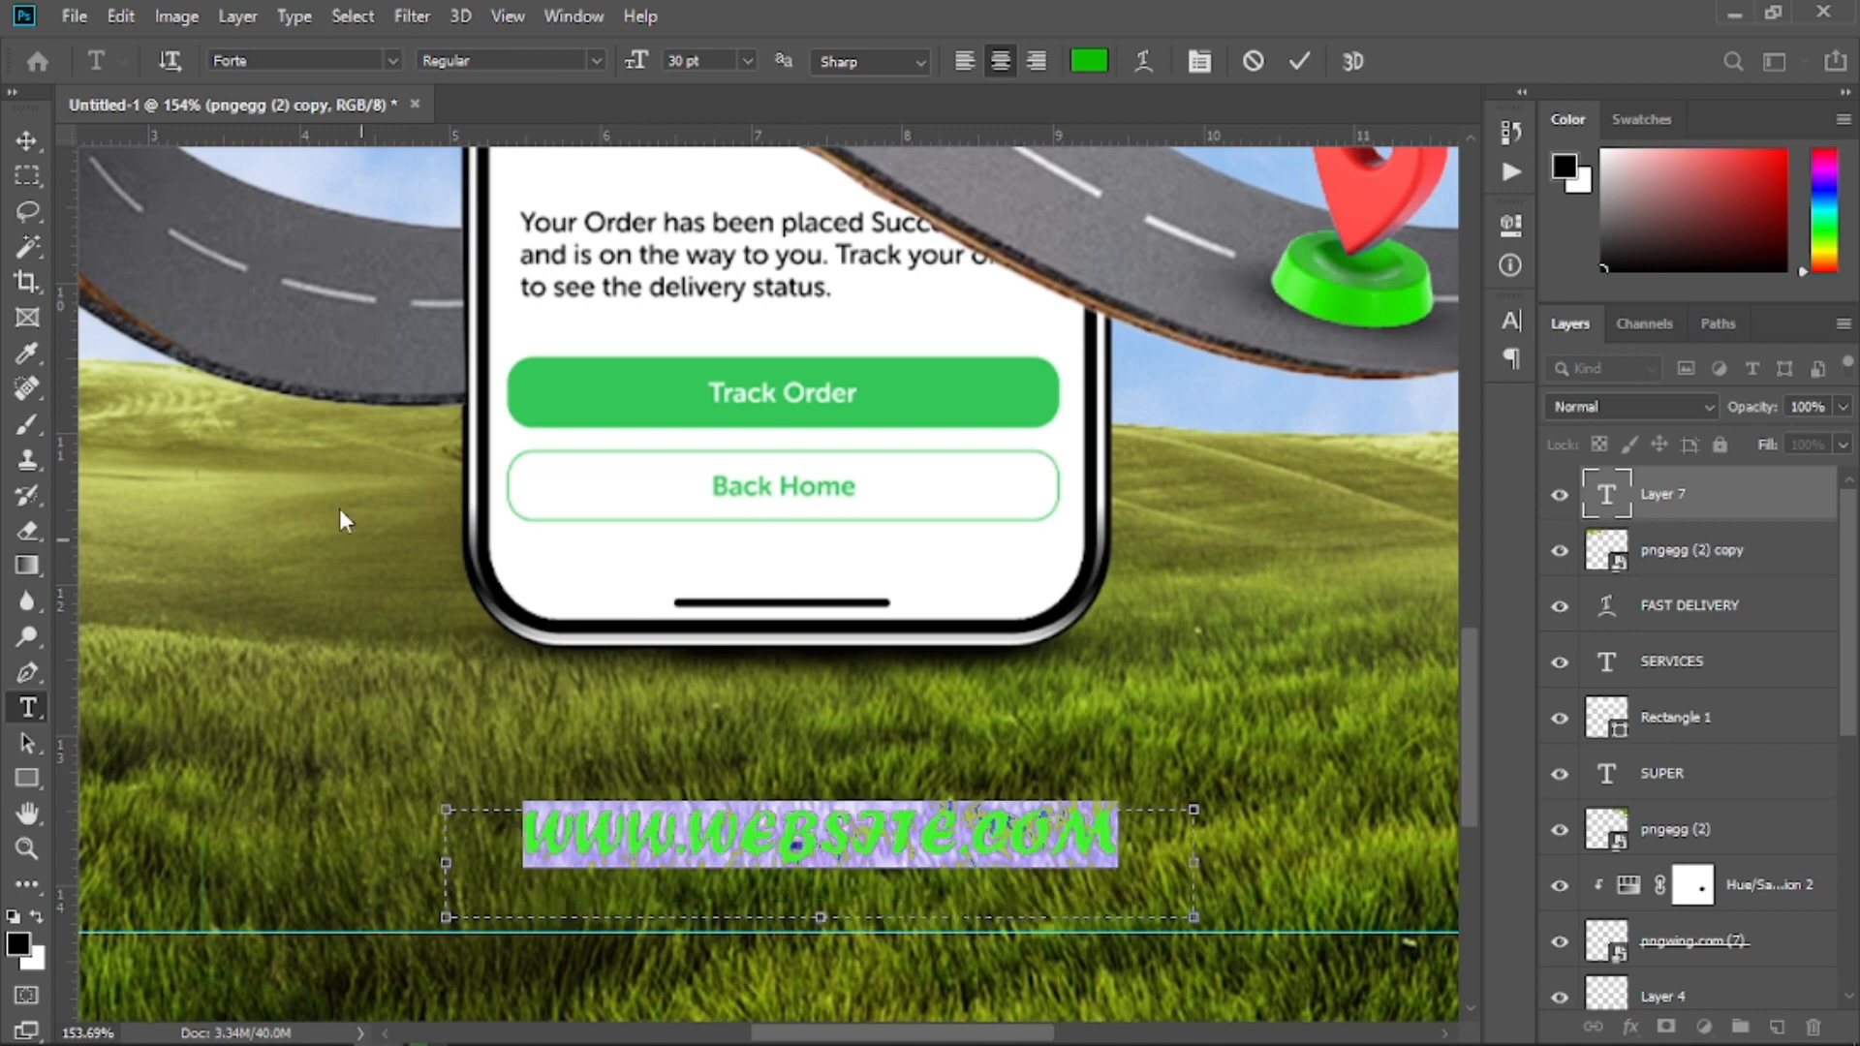
pyautogui.click(398, 61)
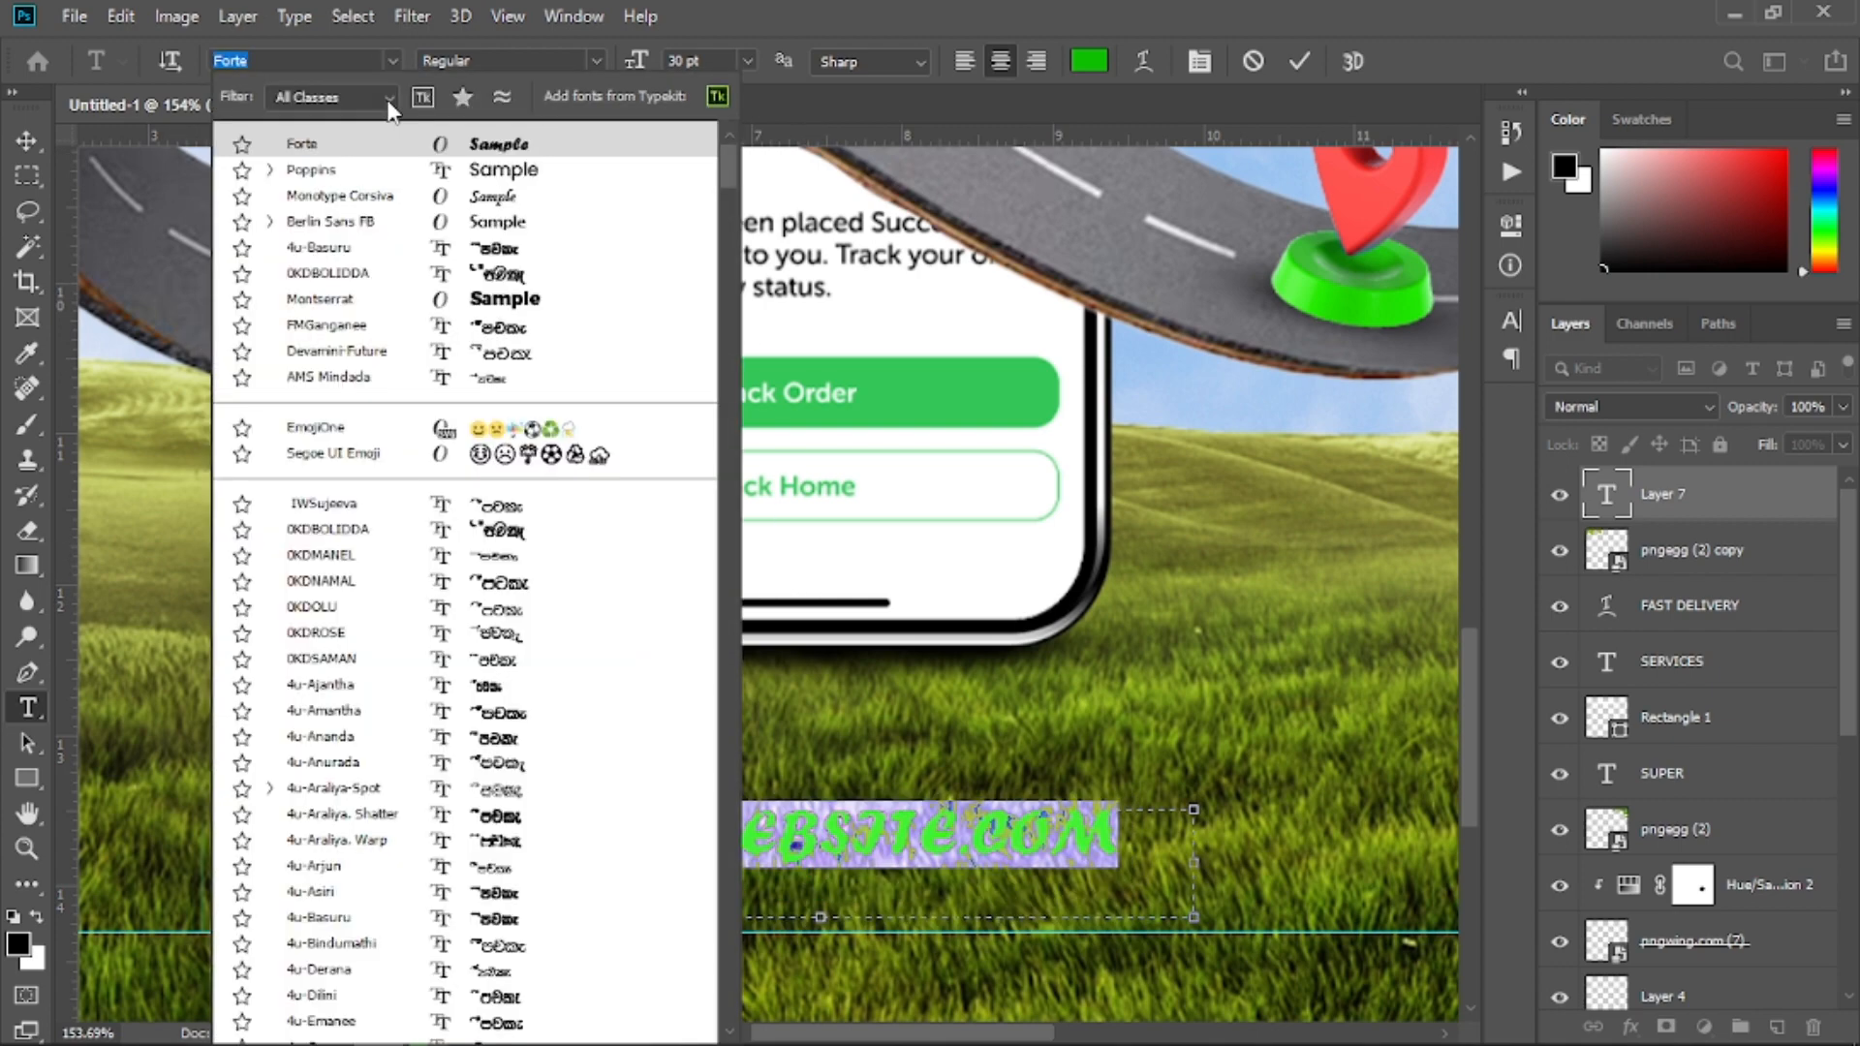
pyautogui.click(363, 167)
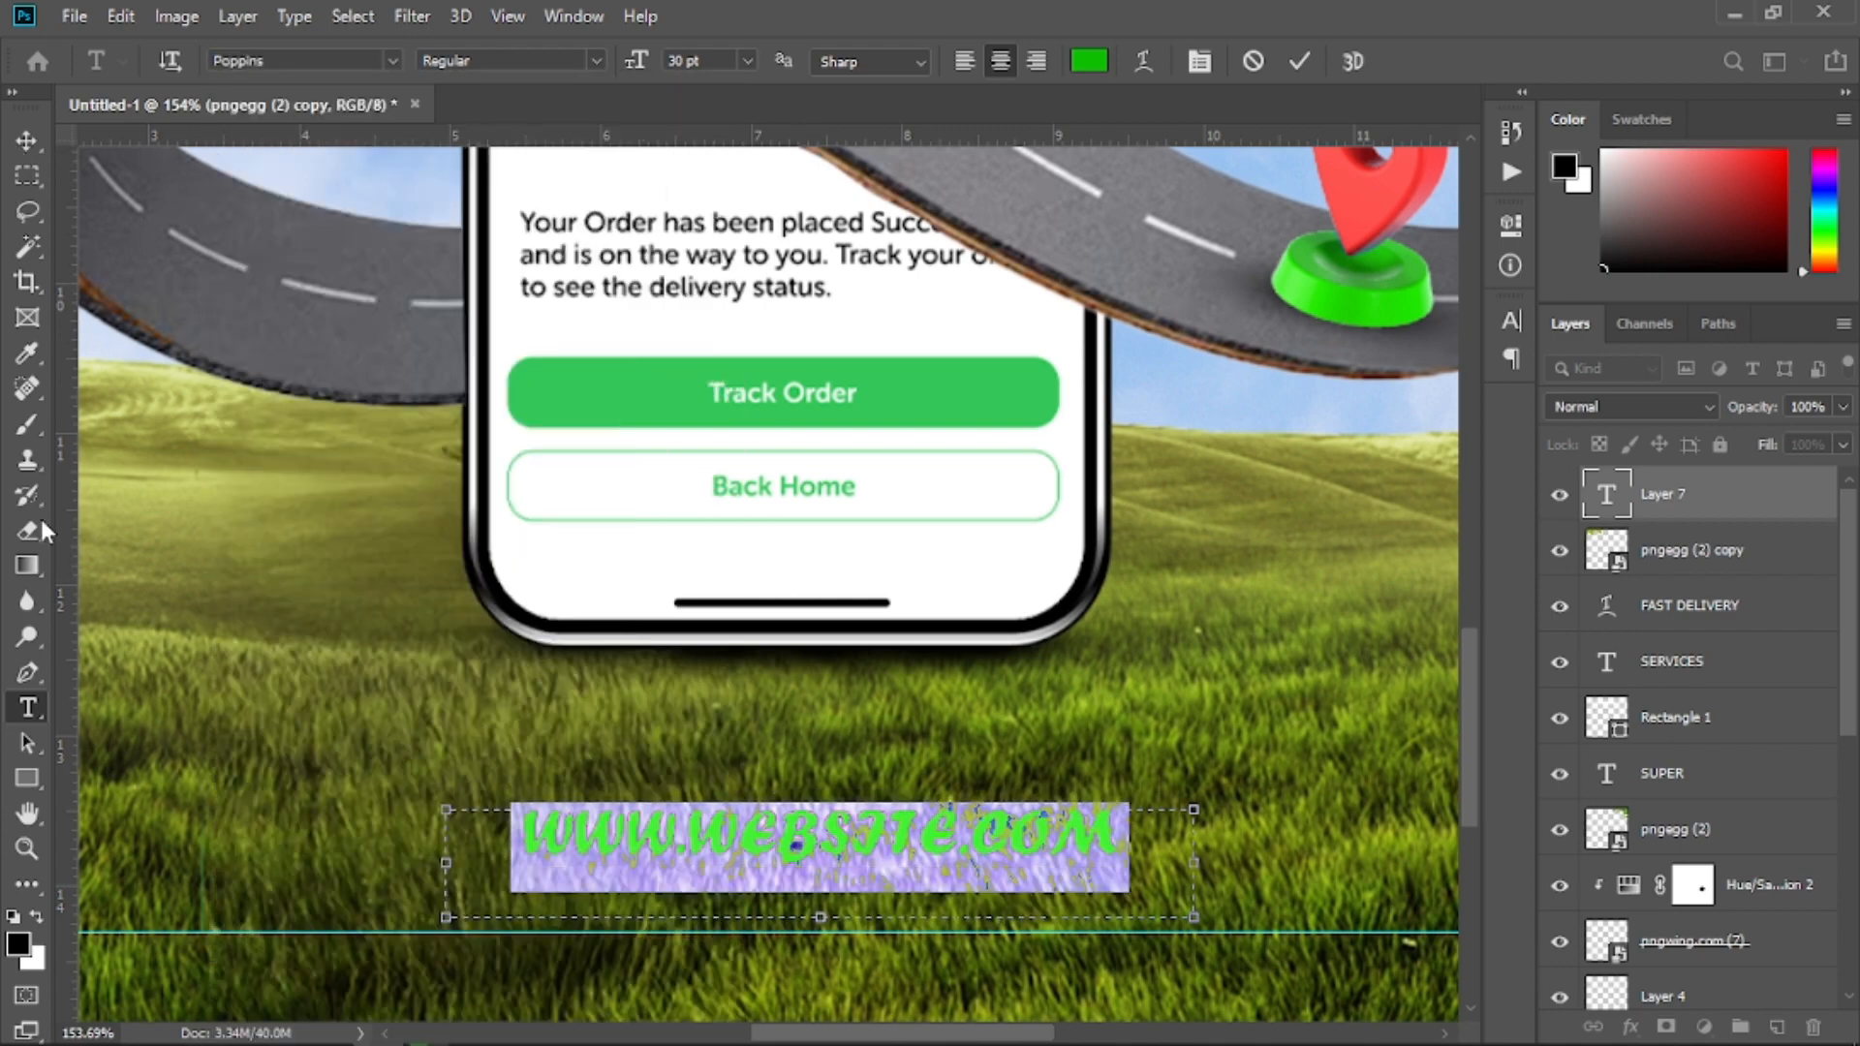
pyautogui.click(18, 144)
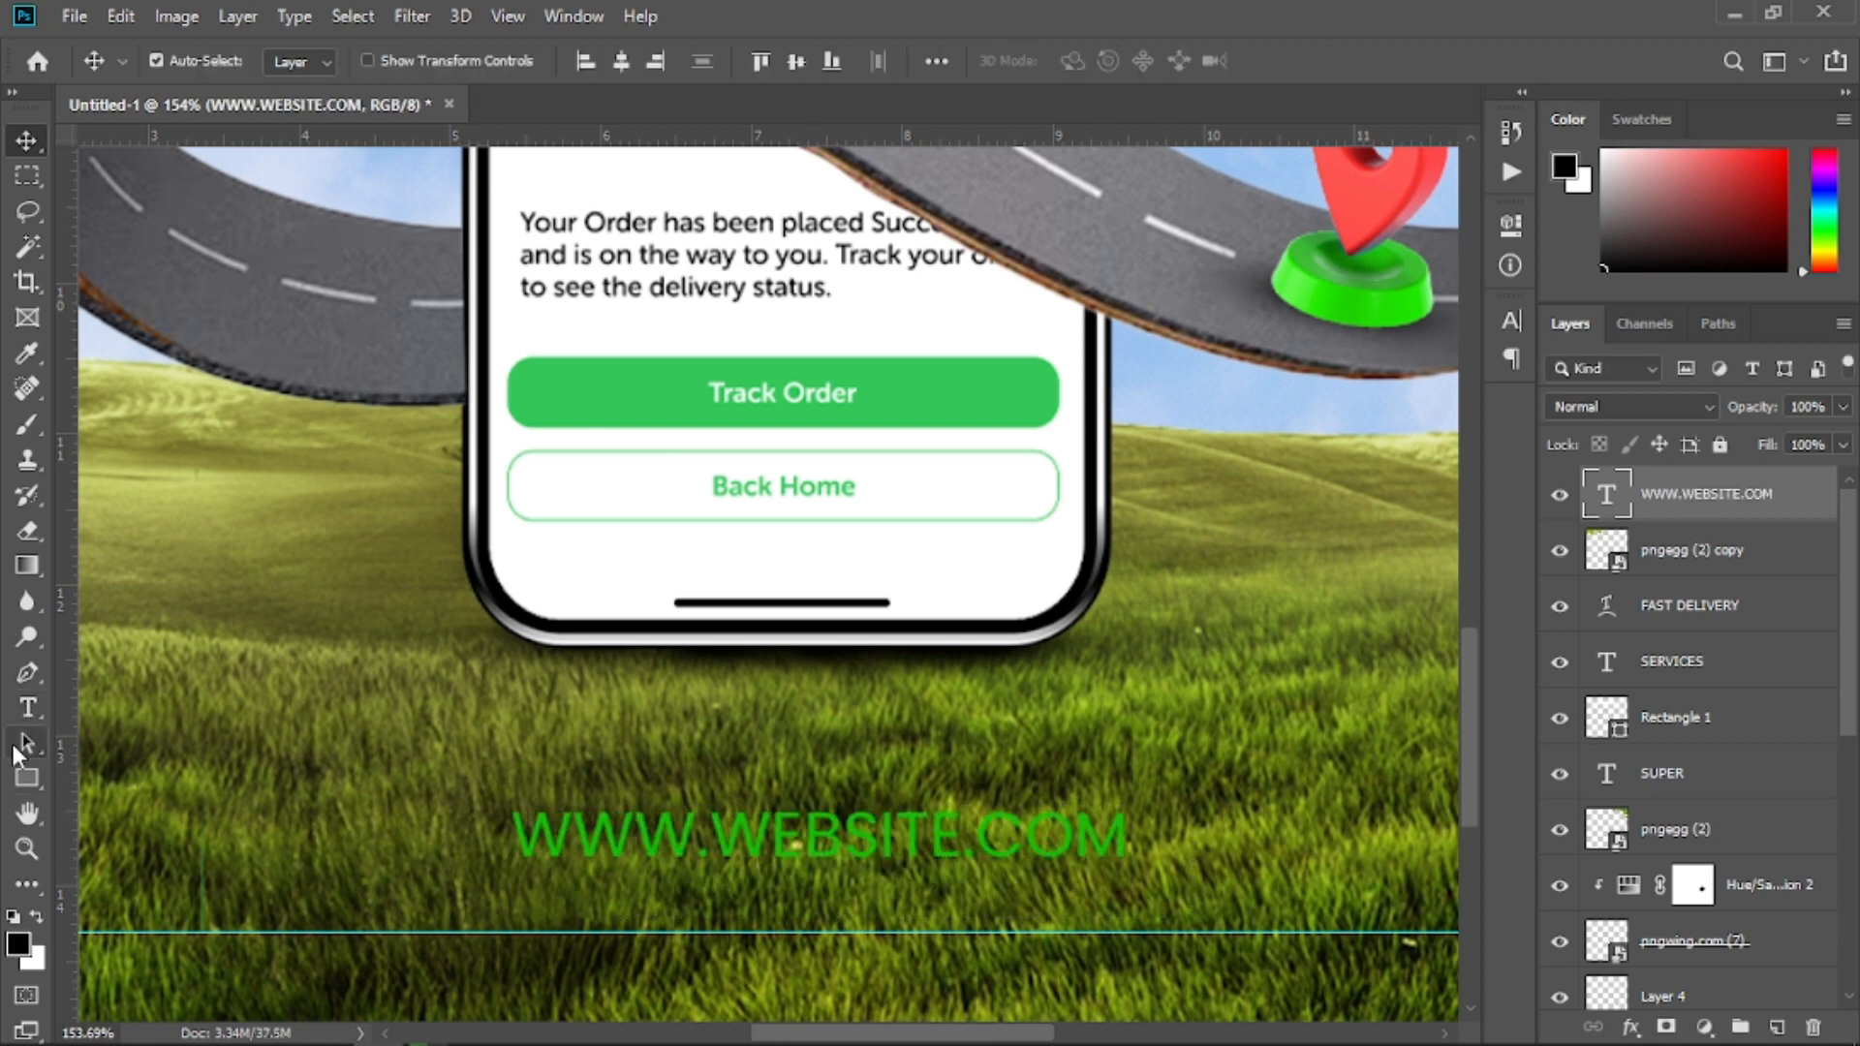
# Draw a rectangle shape of about 312 × 39 px over the website text and set all its corner radii to 15 px
pyautogui.click(24, 780)
pyautogui.moveTo(488, 796); pyautogui.dragTo(1143, 878)
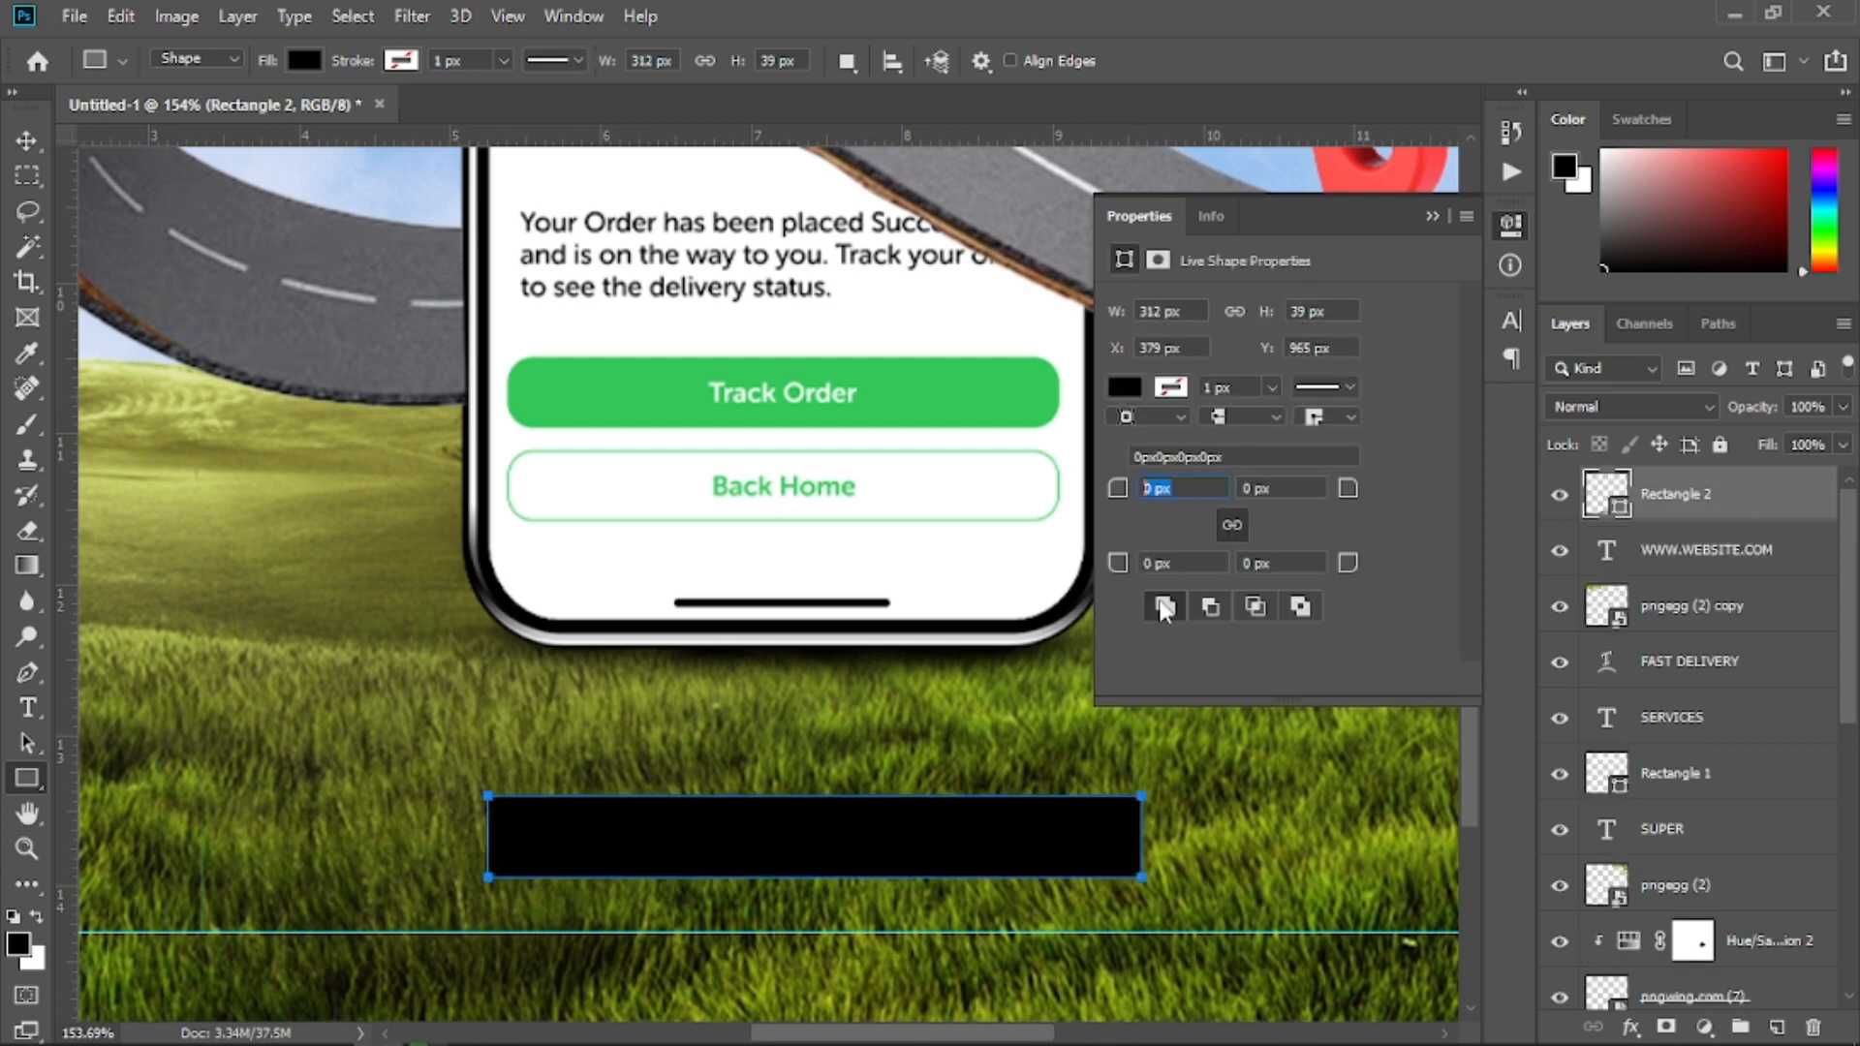
pyautogui.click(1180, 560)
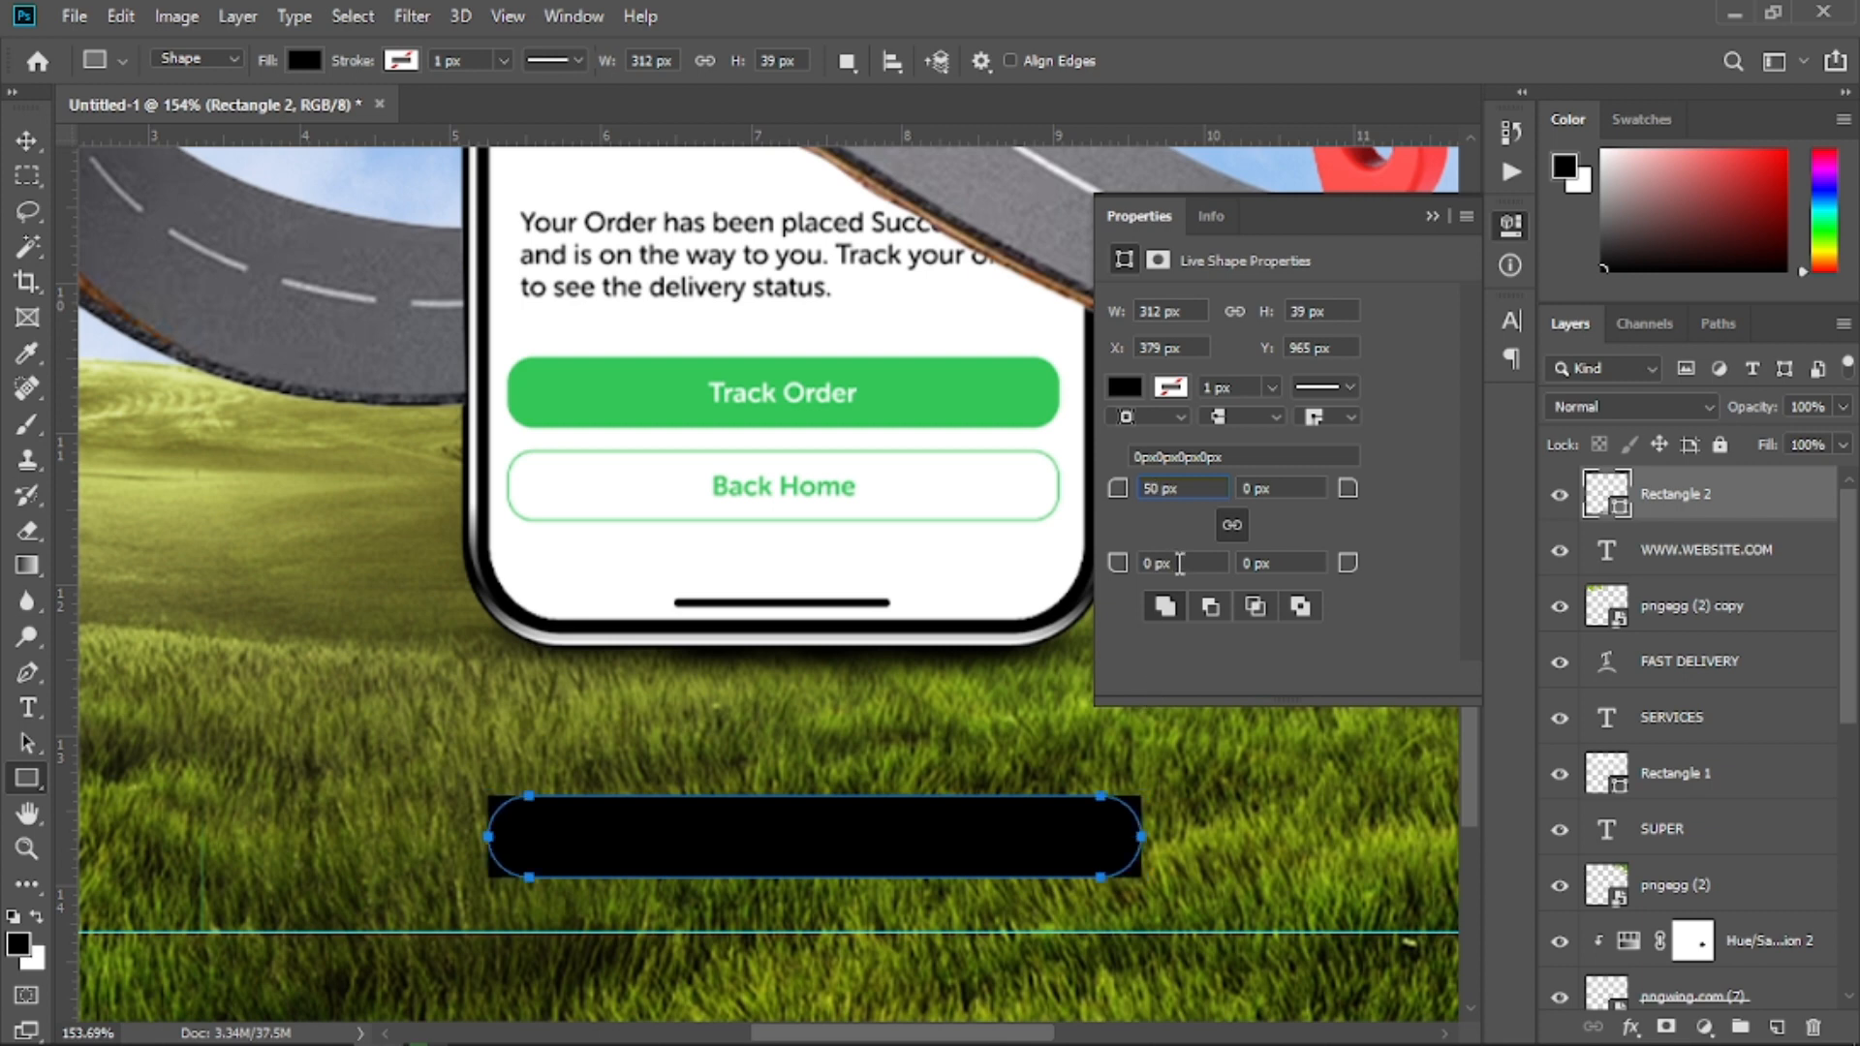
pyautogui.click(1201, 490)
pyautogui.write('15')
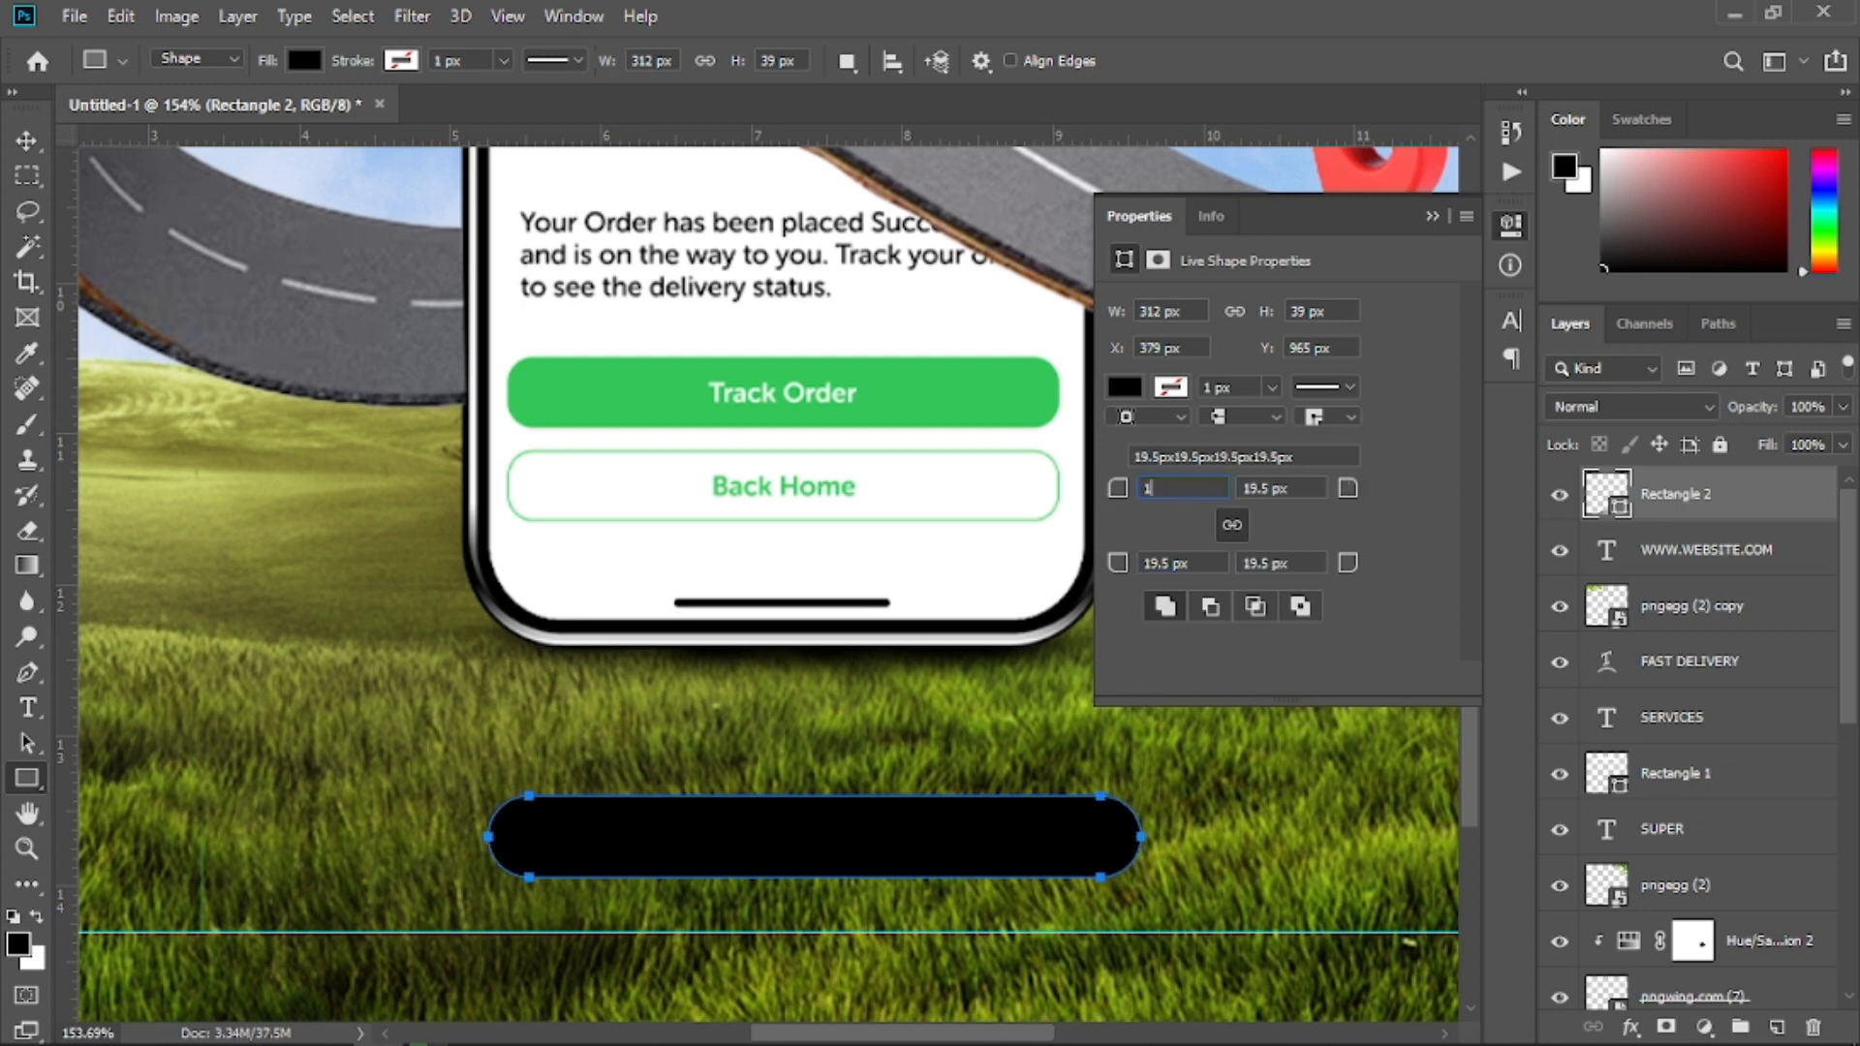
pyautogui.press('Return')
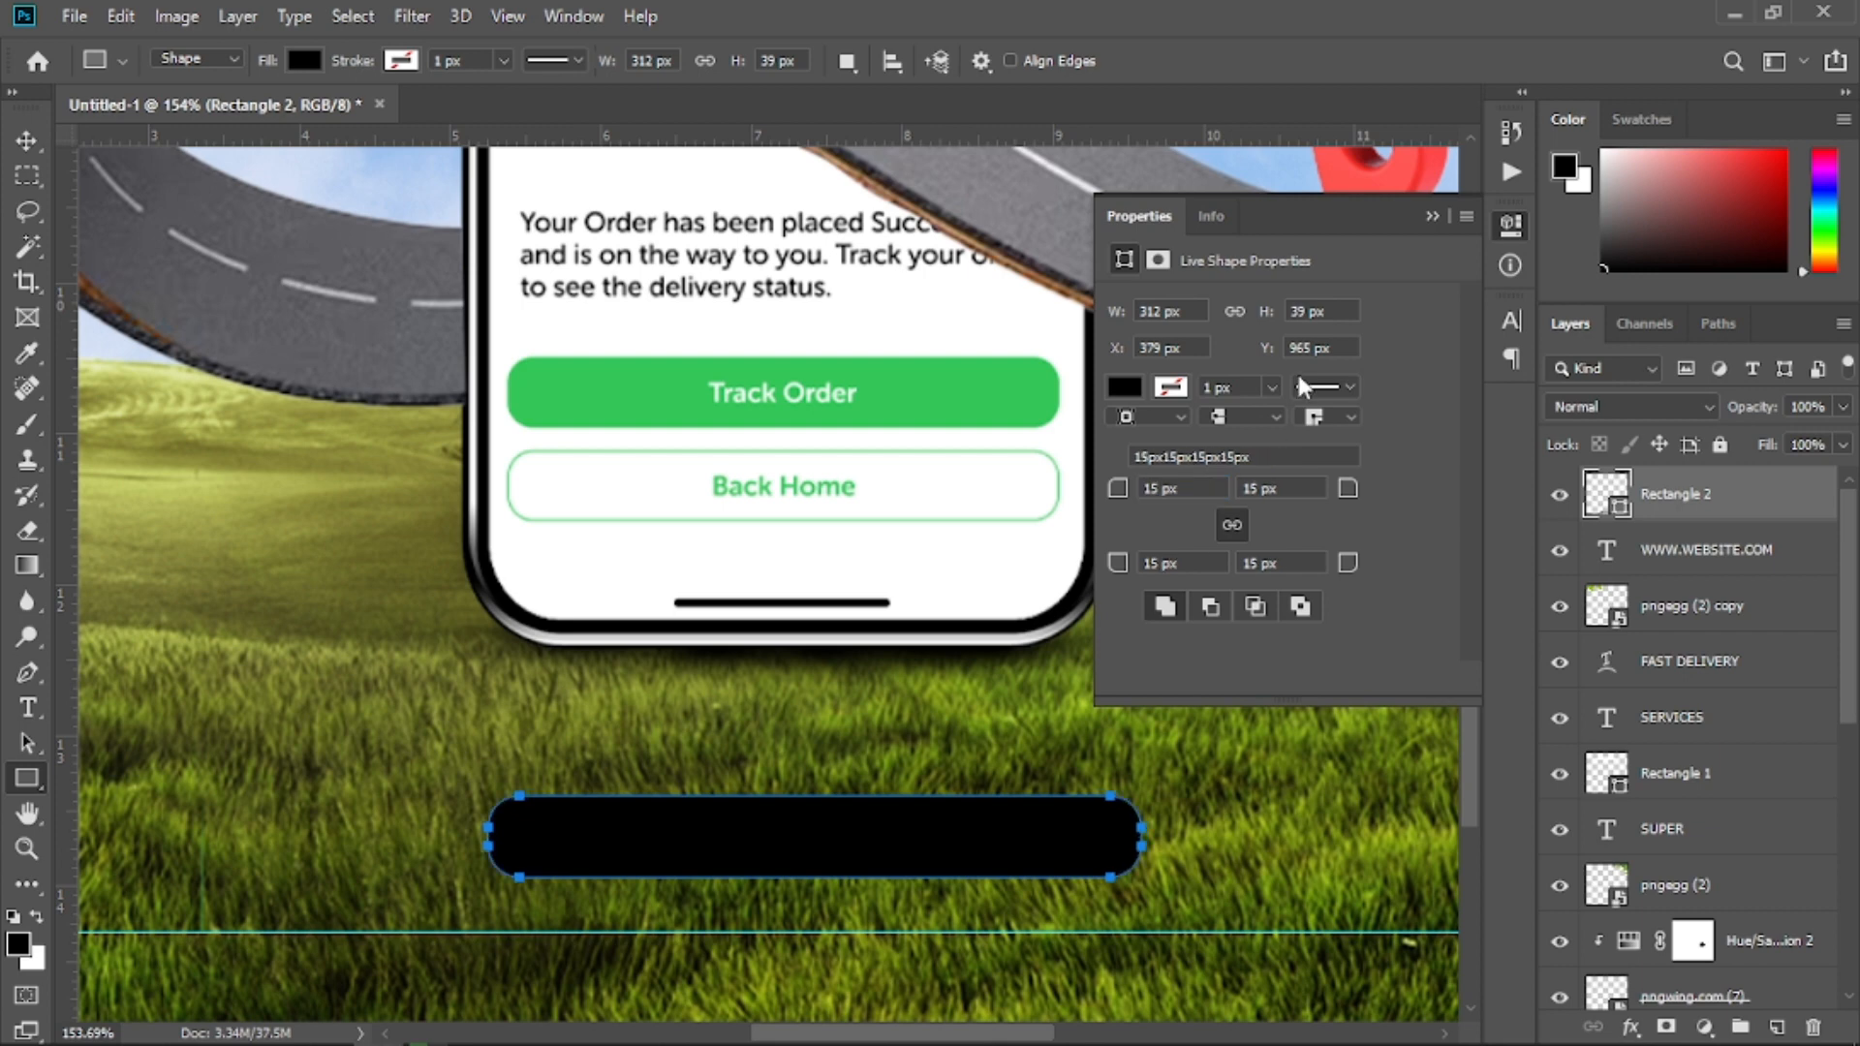
pyautogui.click(1434, 215)
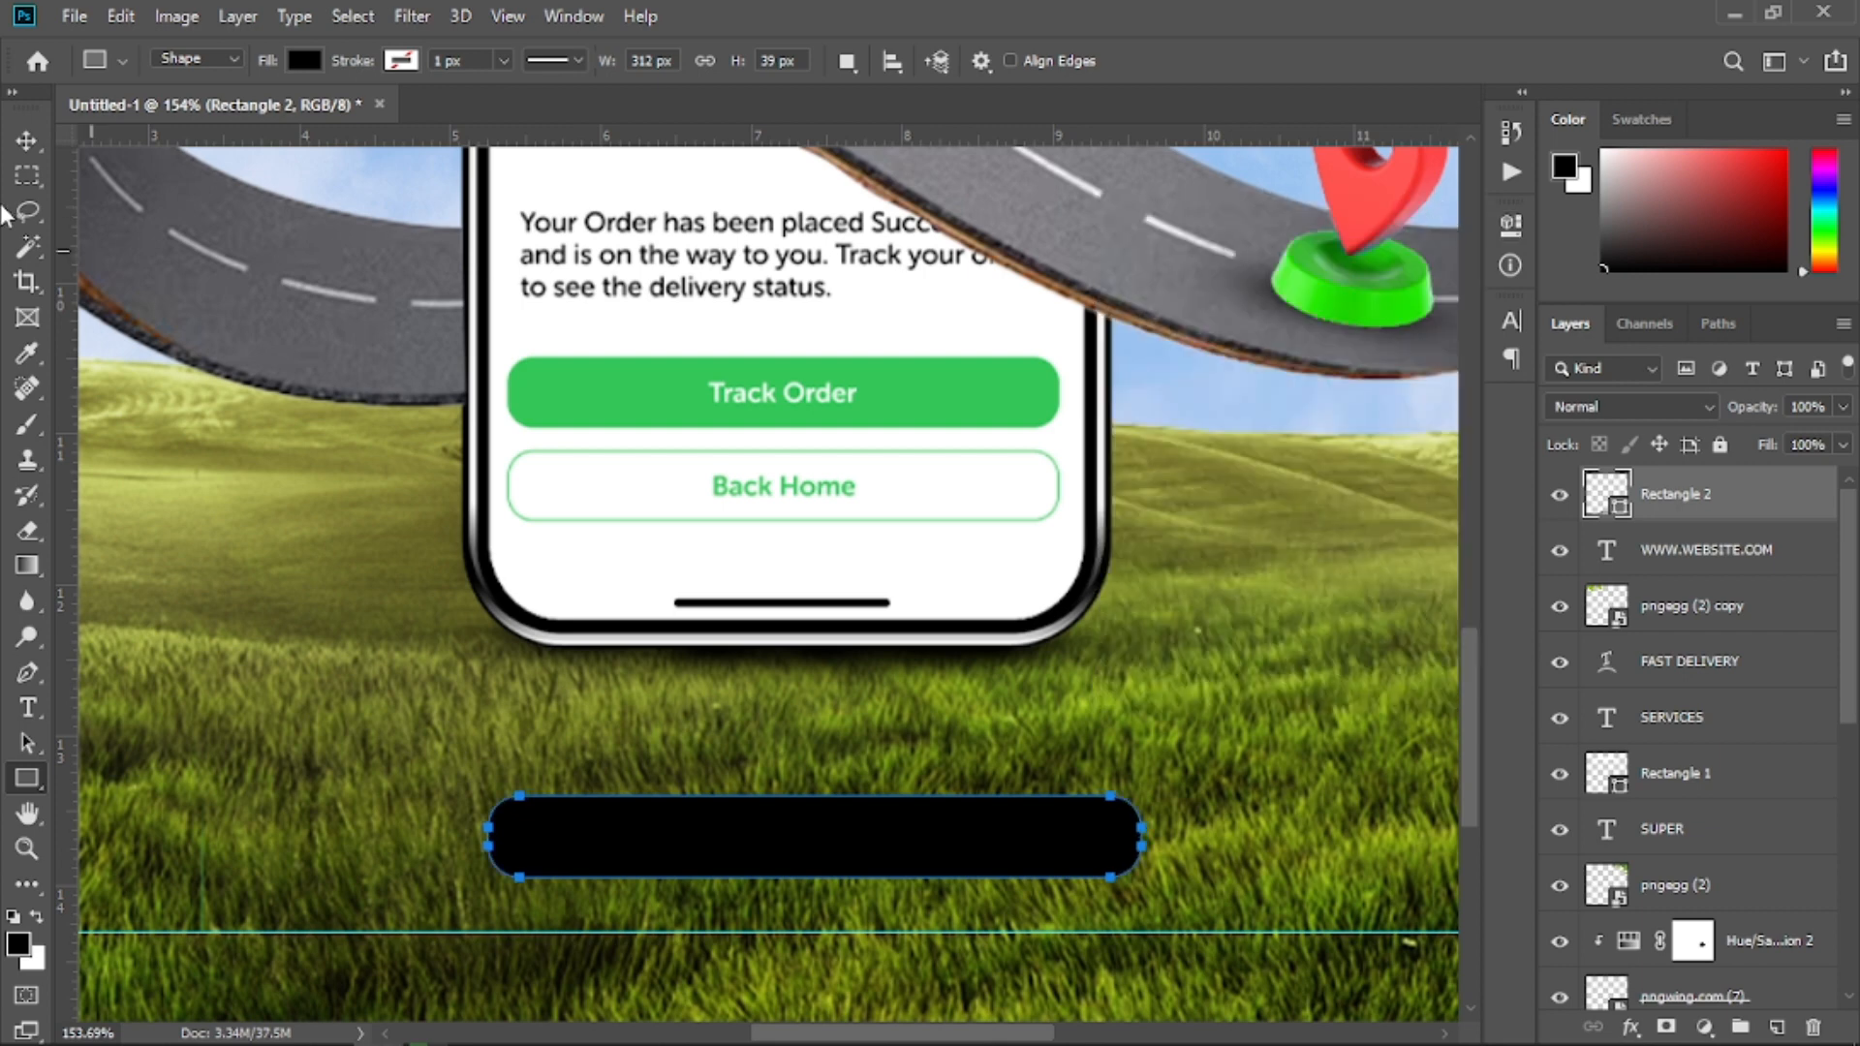
pyautogui.click(304, 61)
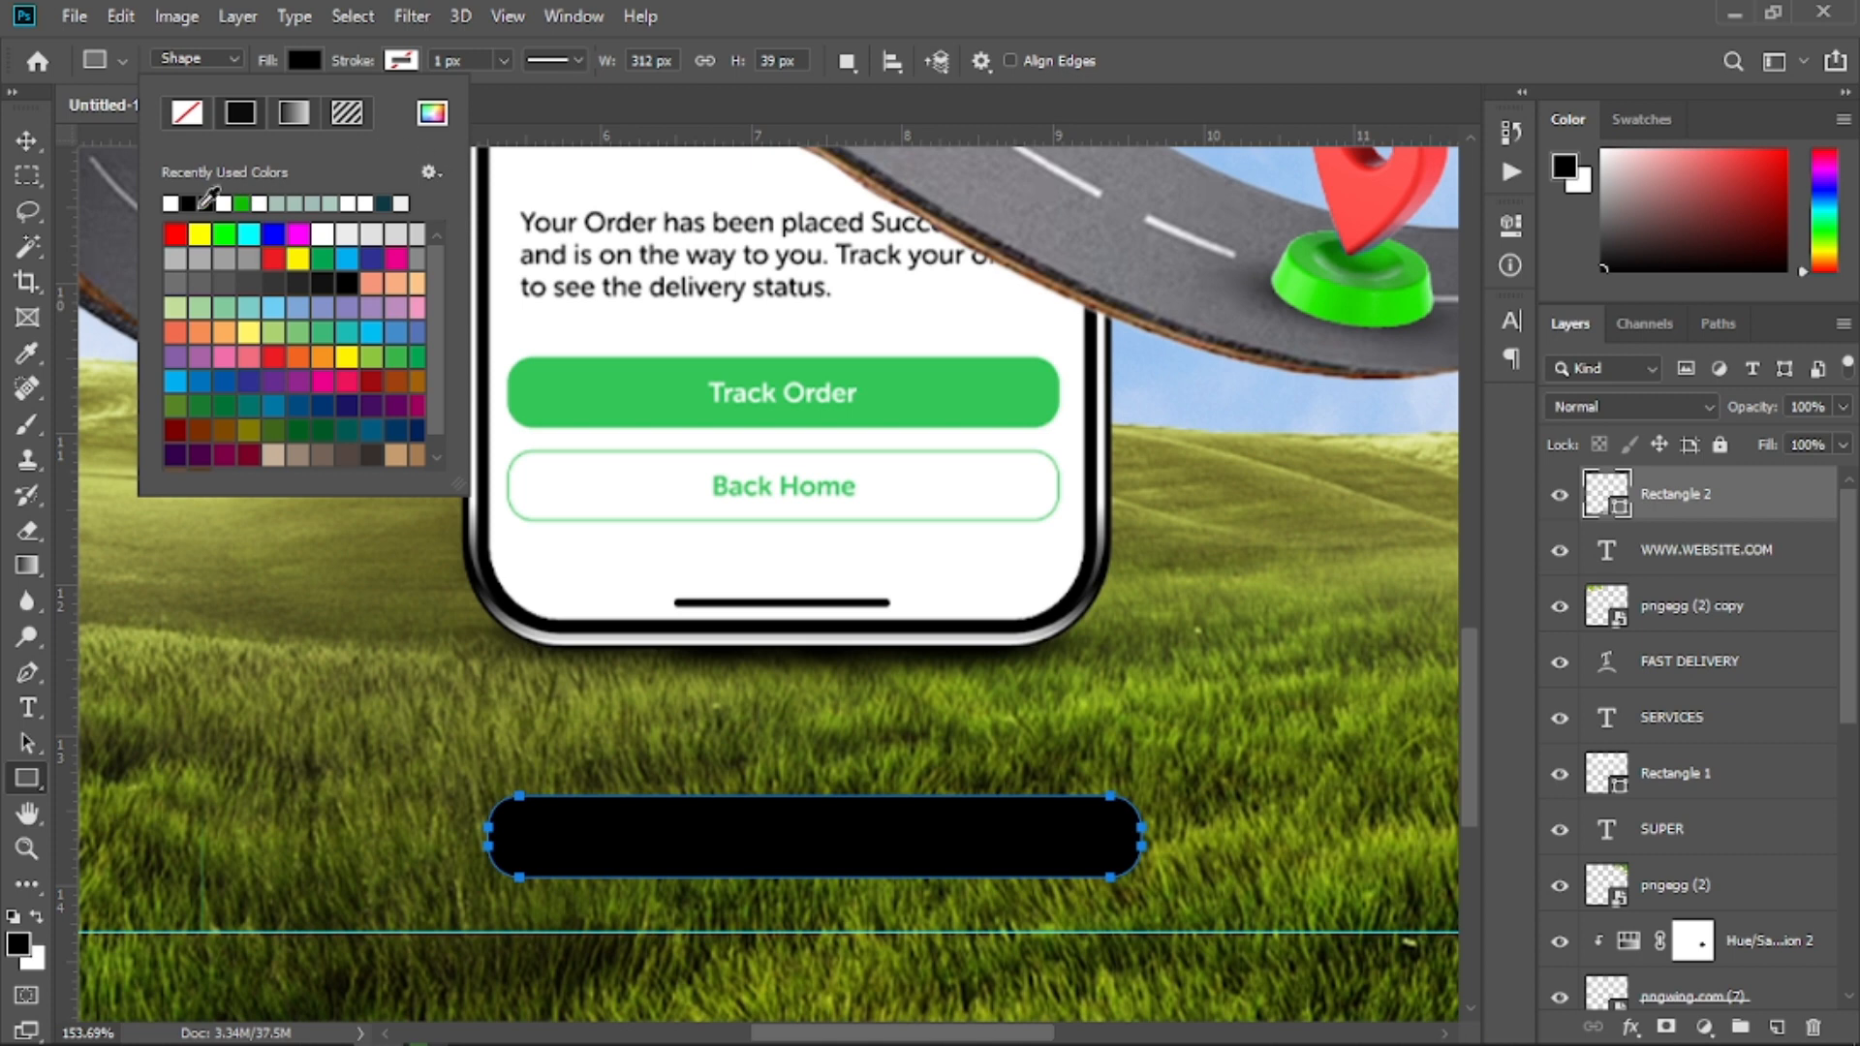
pyautogui.click(171, 202)
pyautogui.click(26, 140)
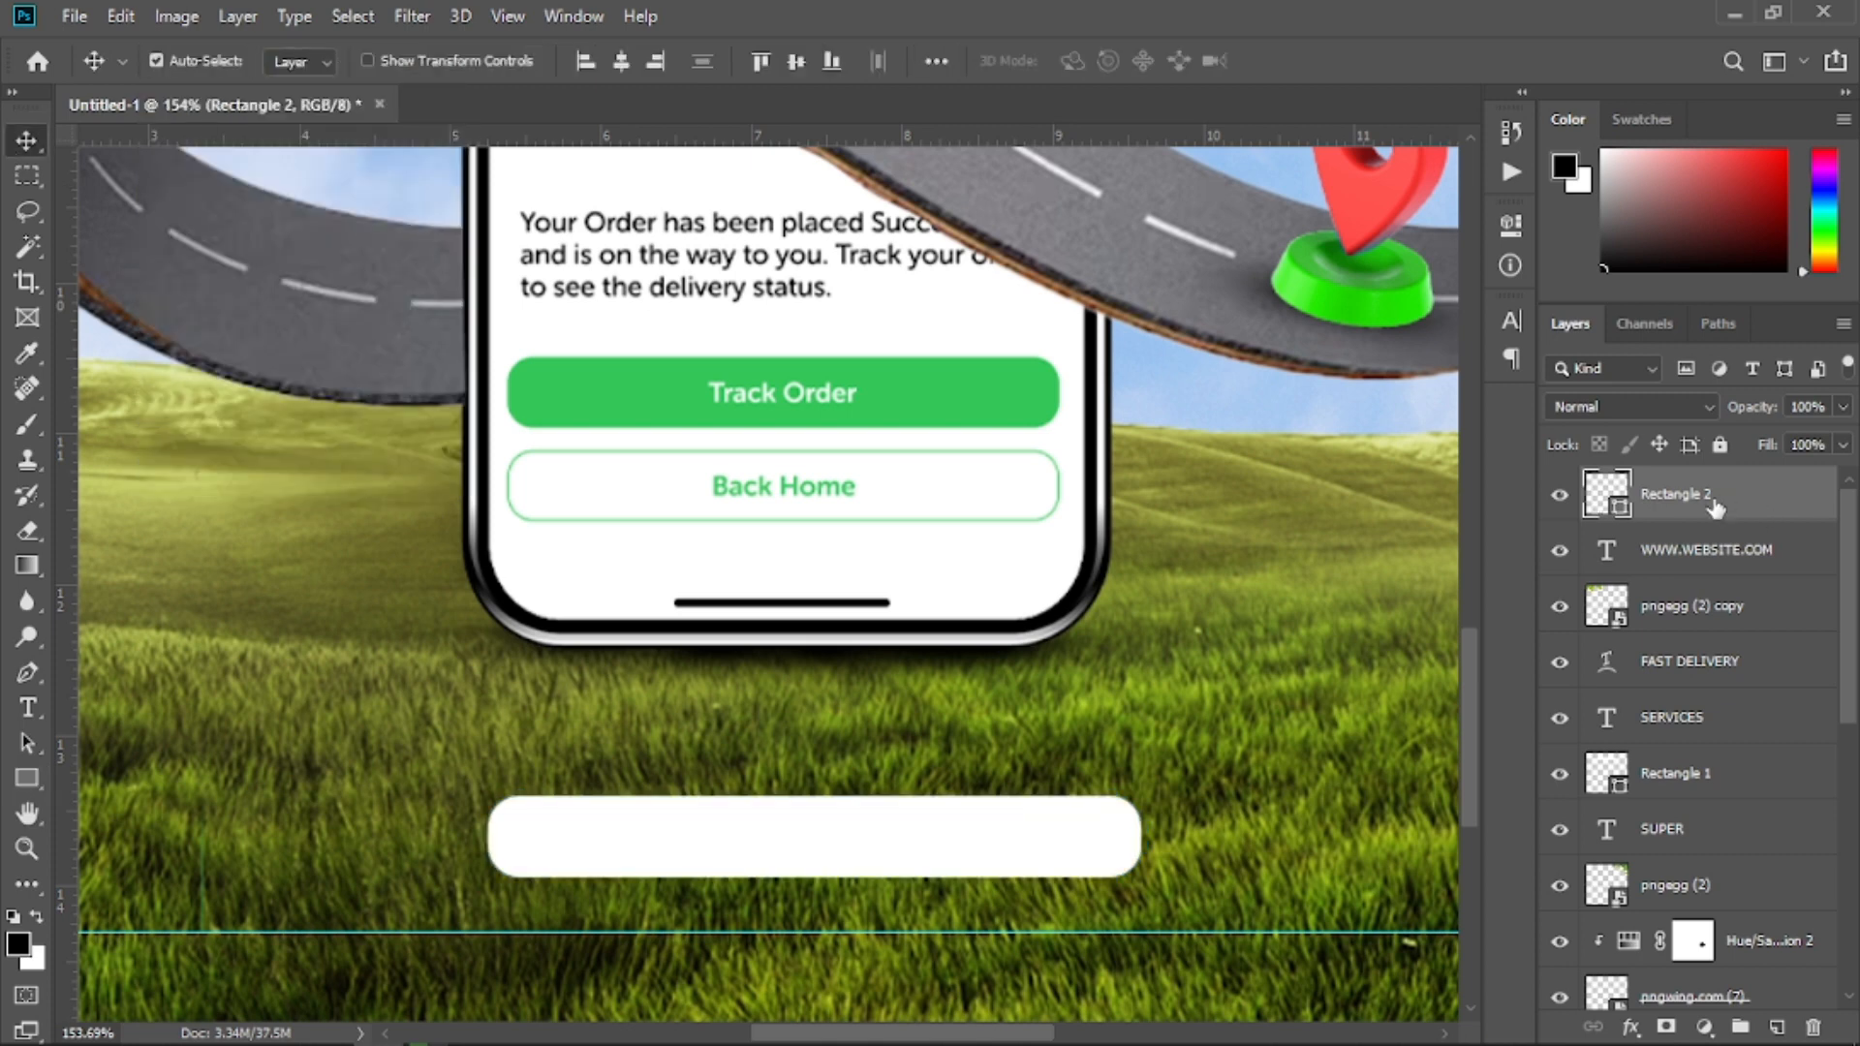
pyautogui.moveTo(1714, 505); pyautogui.dragTo(1690, 549)
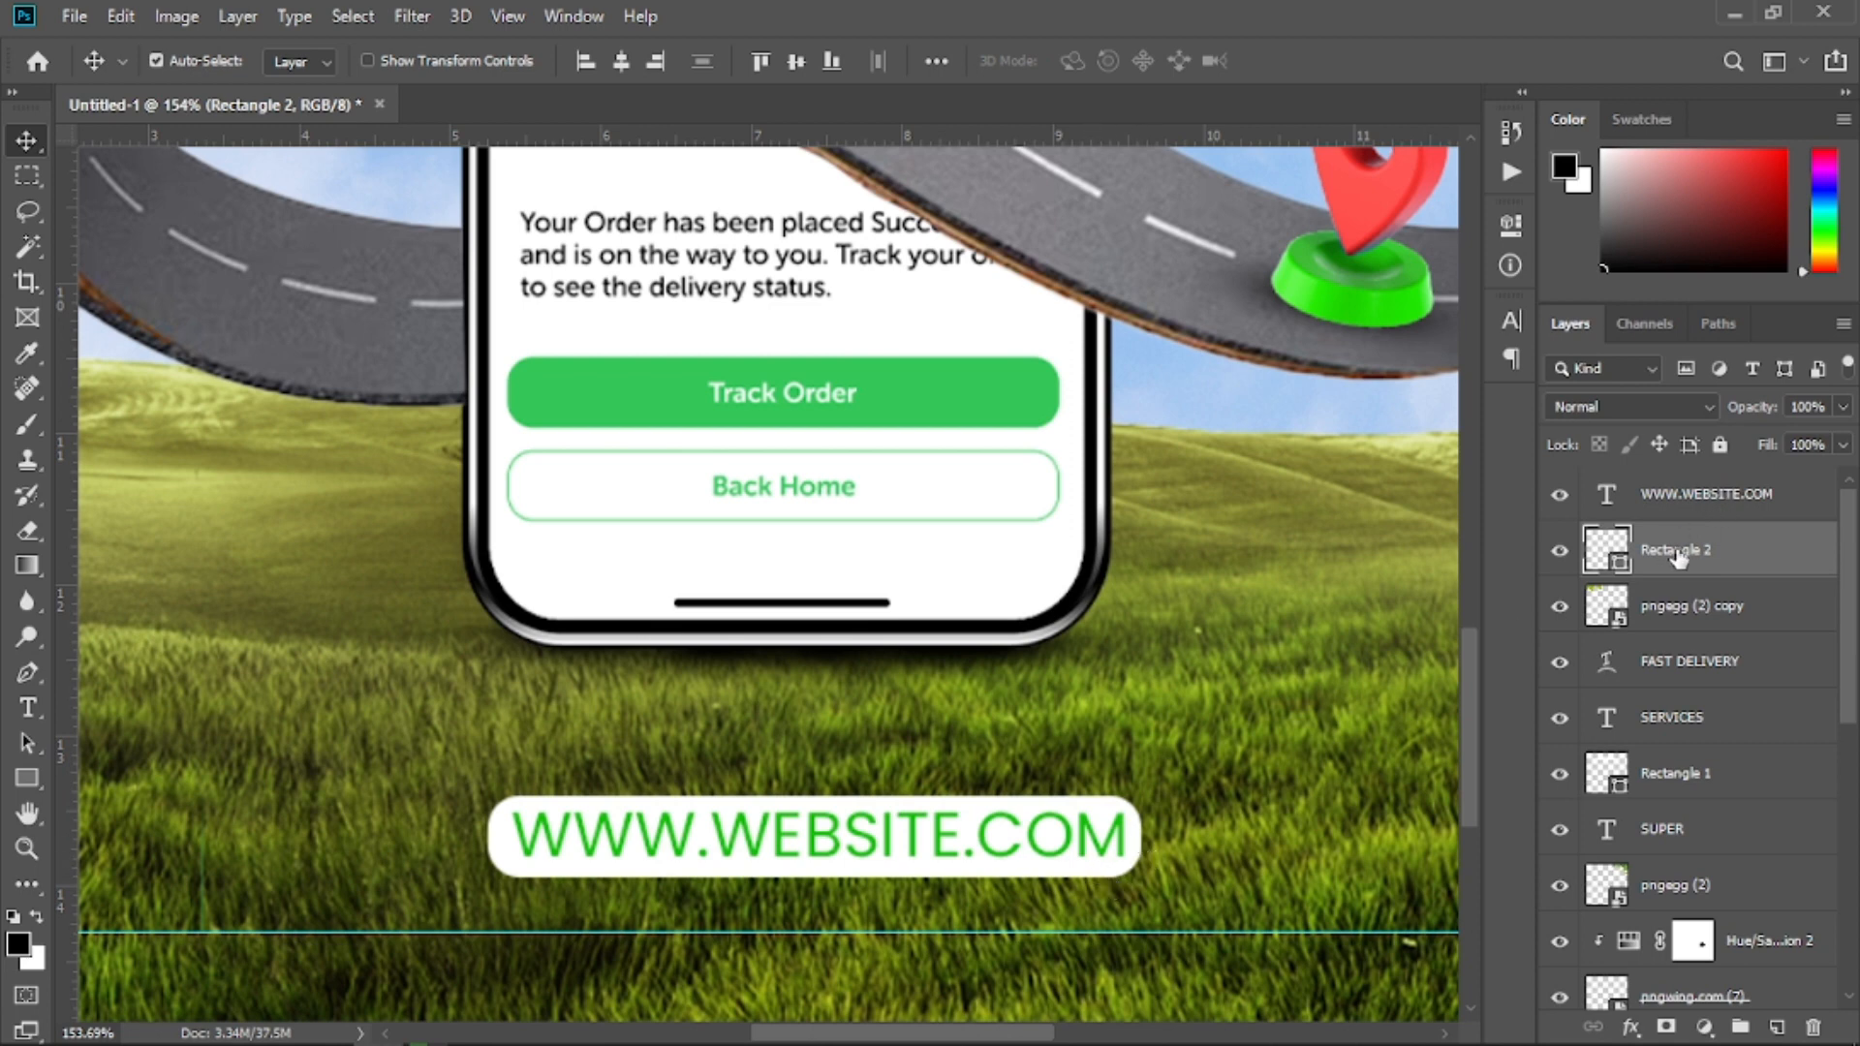
# Center the white rounded rectangle and the website text horizontally on the canvas
pyautogui.click(618, 66)
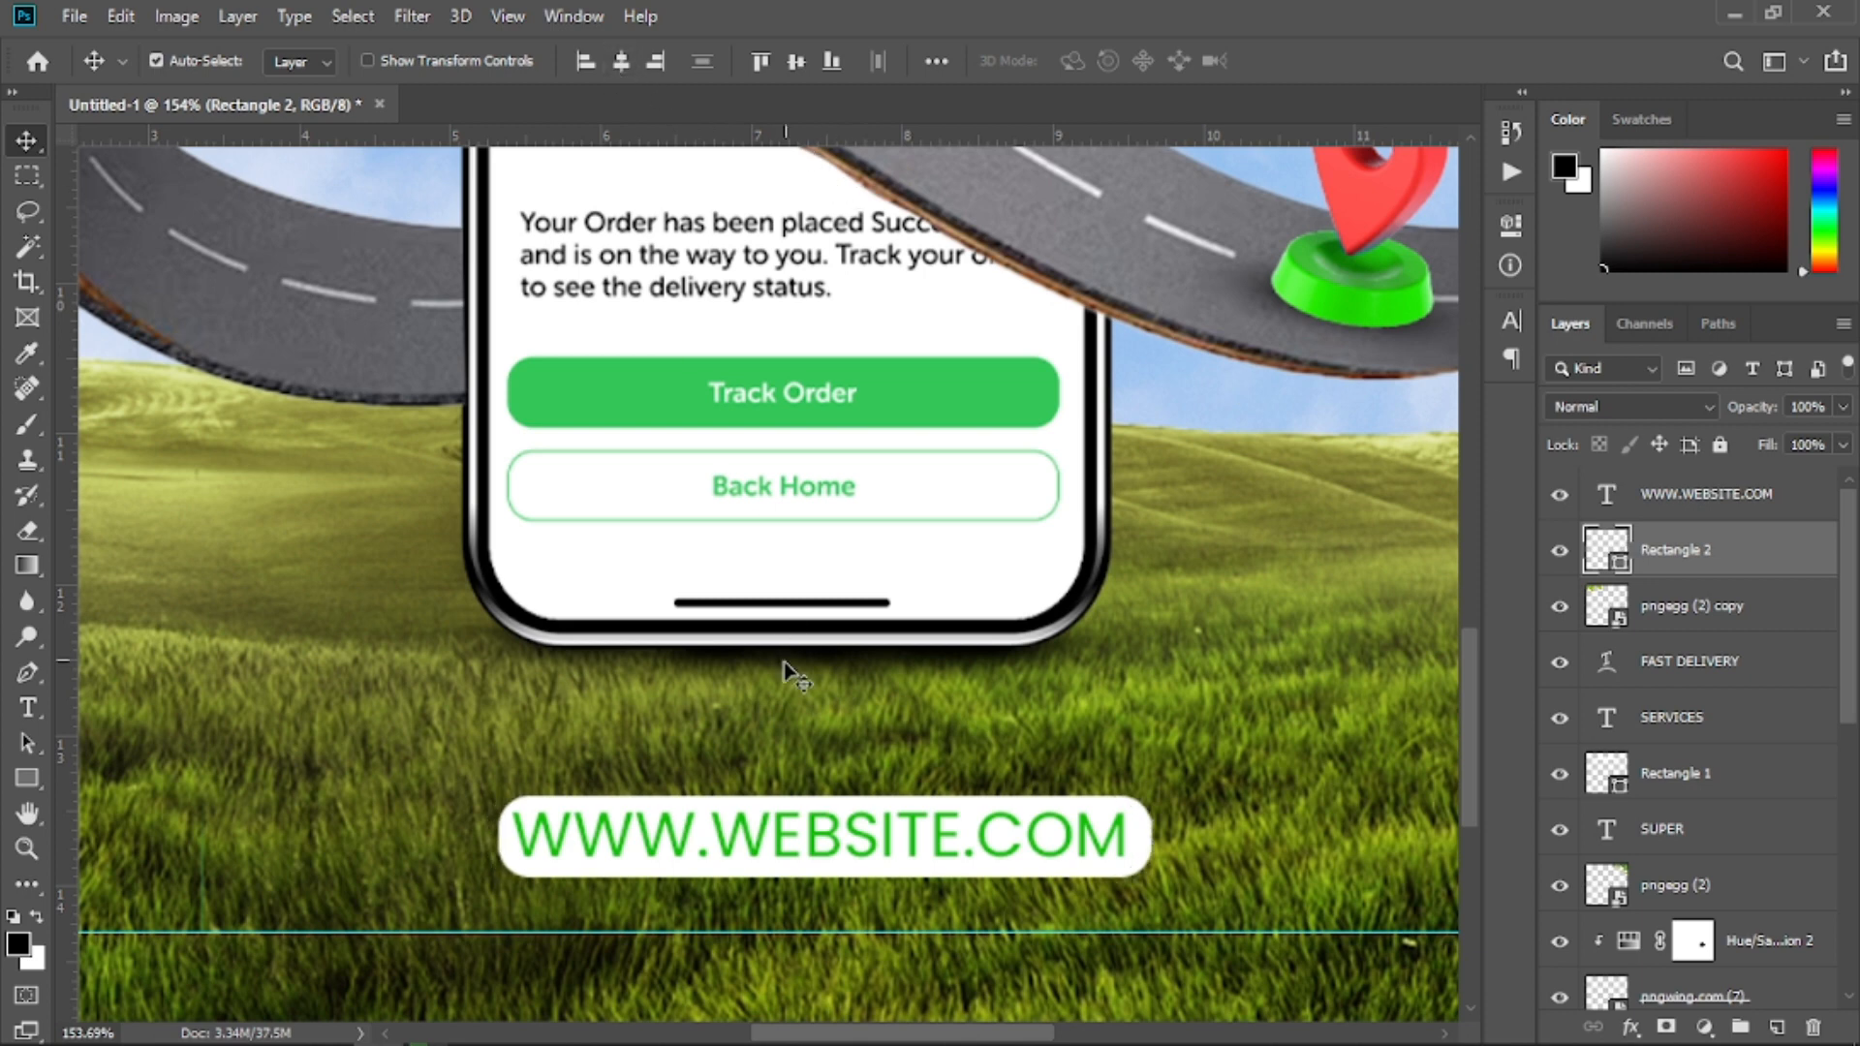
pyautogui.click(763, 848)
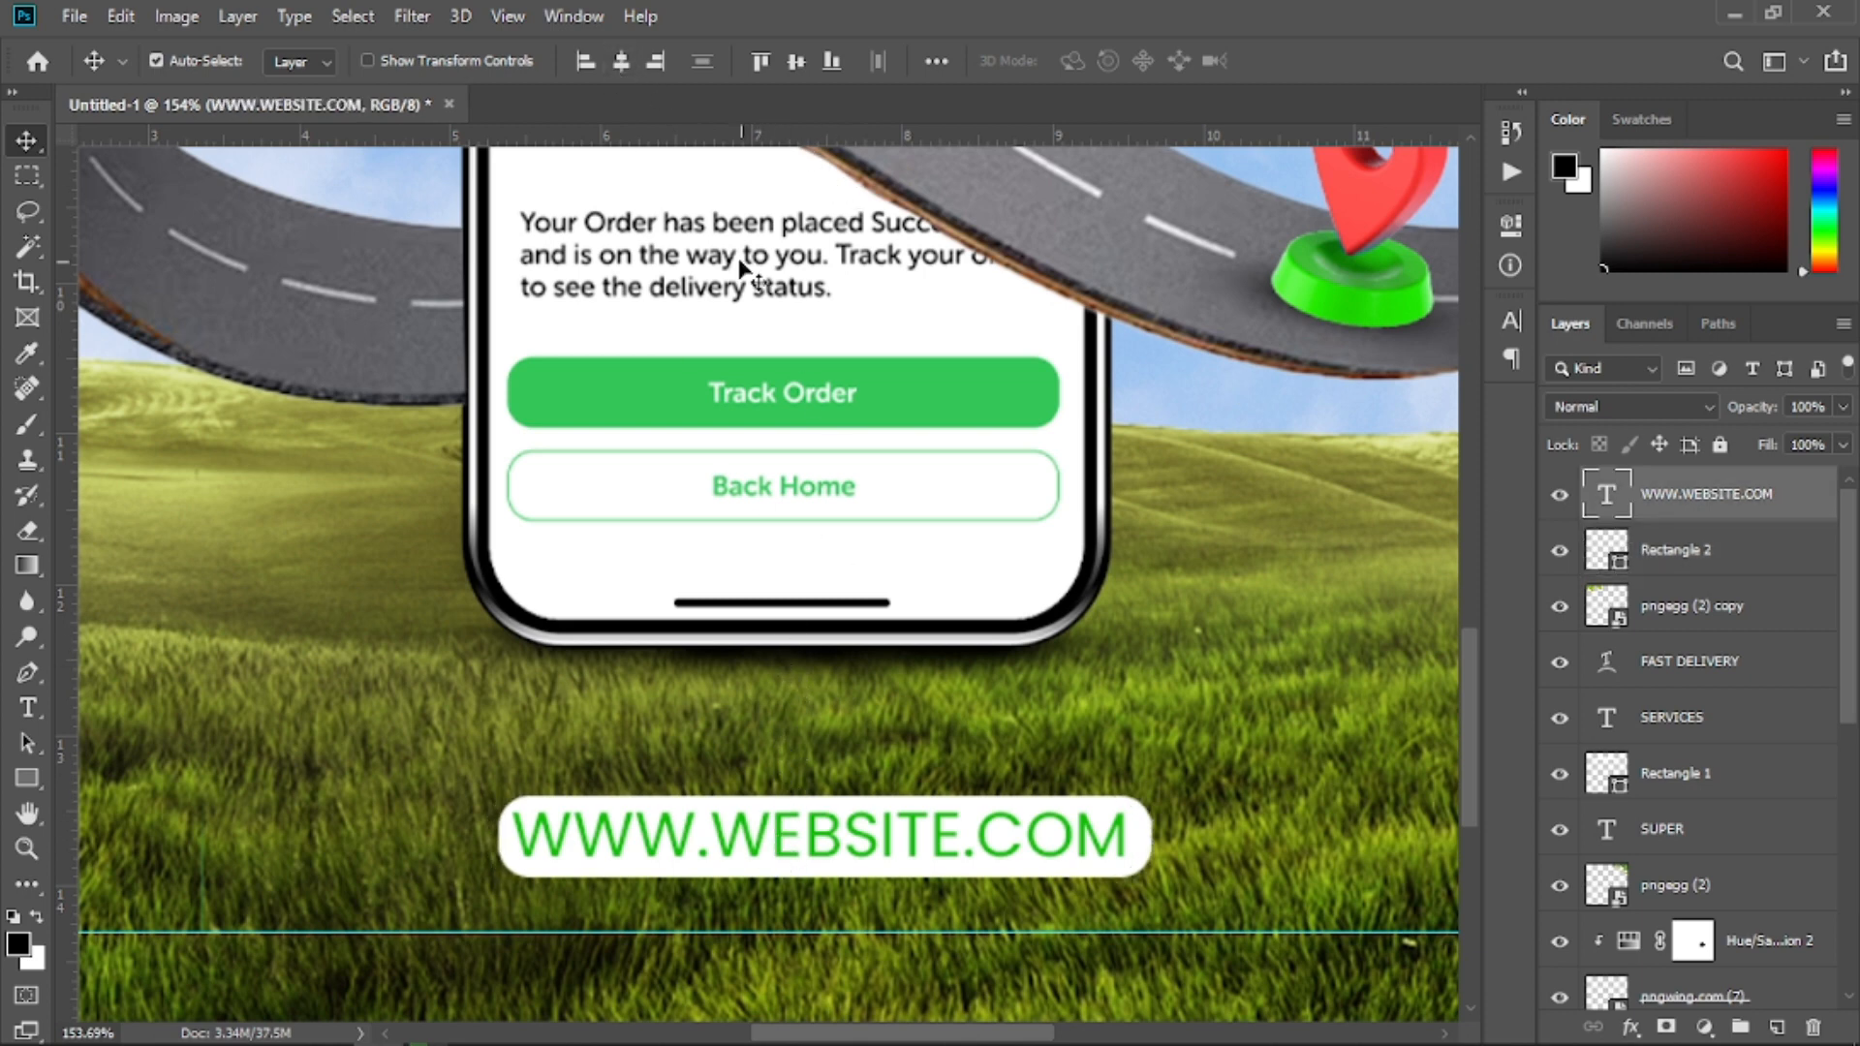
pyautogui.click(620, 66)
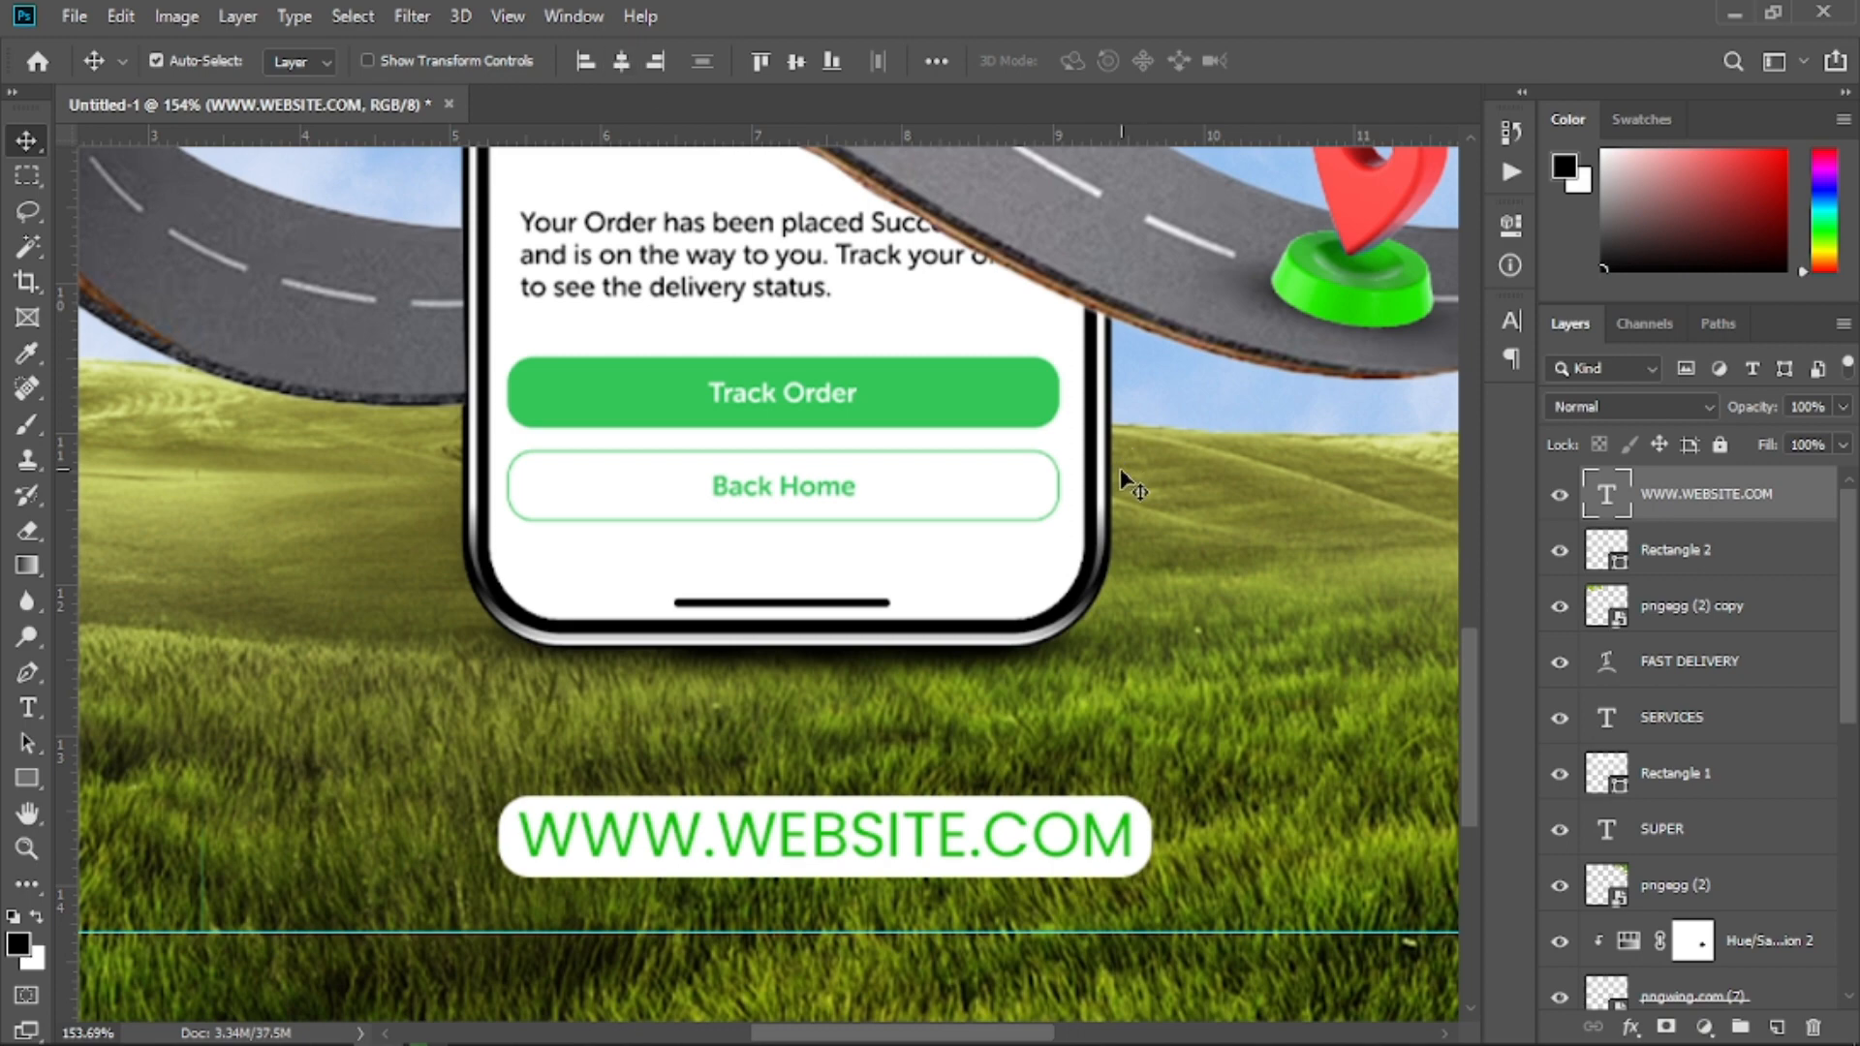
# Add a new empty layer directly above the Brightness/Contrast 1 adjustment layer
pyautogui.hotkey('ctrl', '-')
pyautogui.hotkey('ctrl', '-')
pyautogui.hotkey('ctrl', '-')
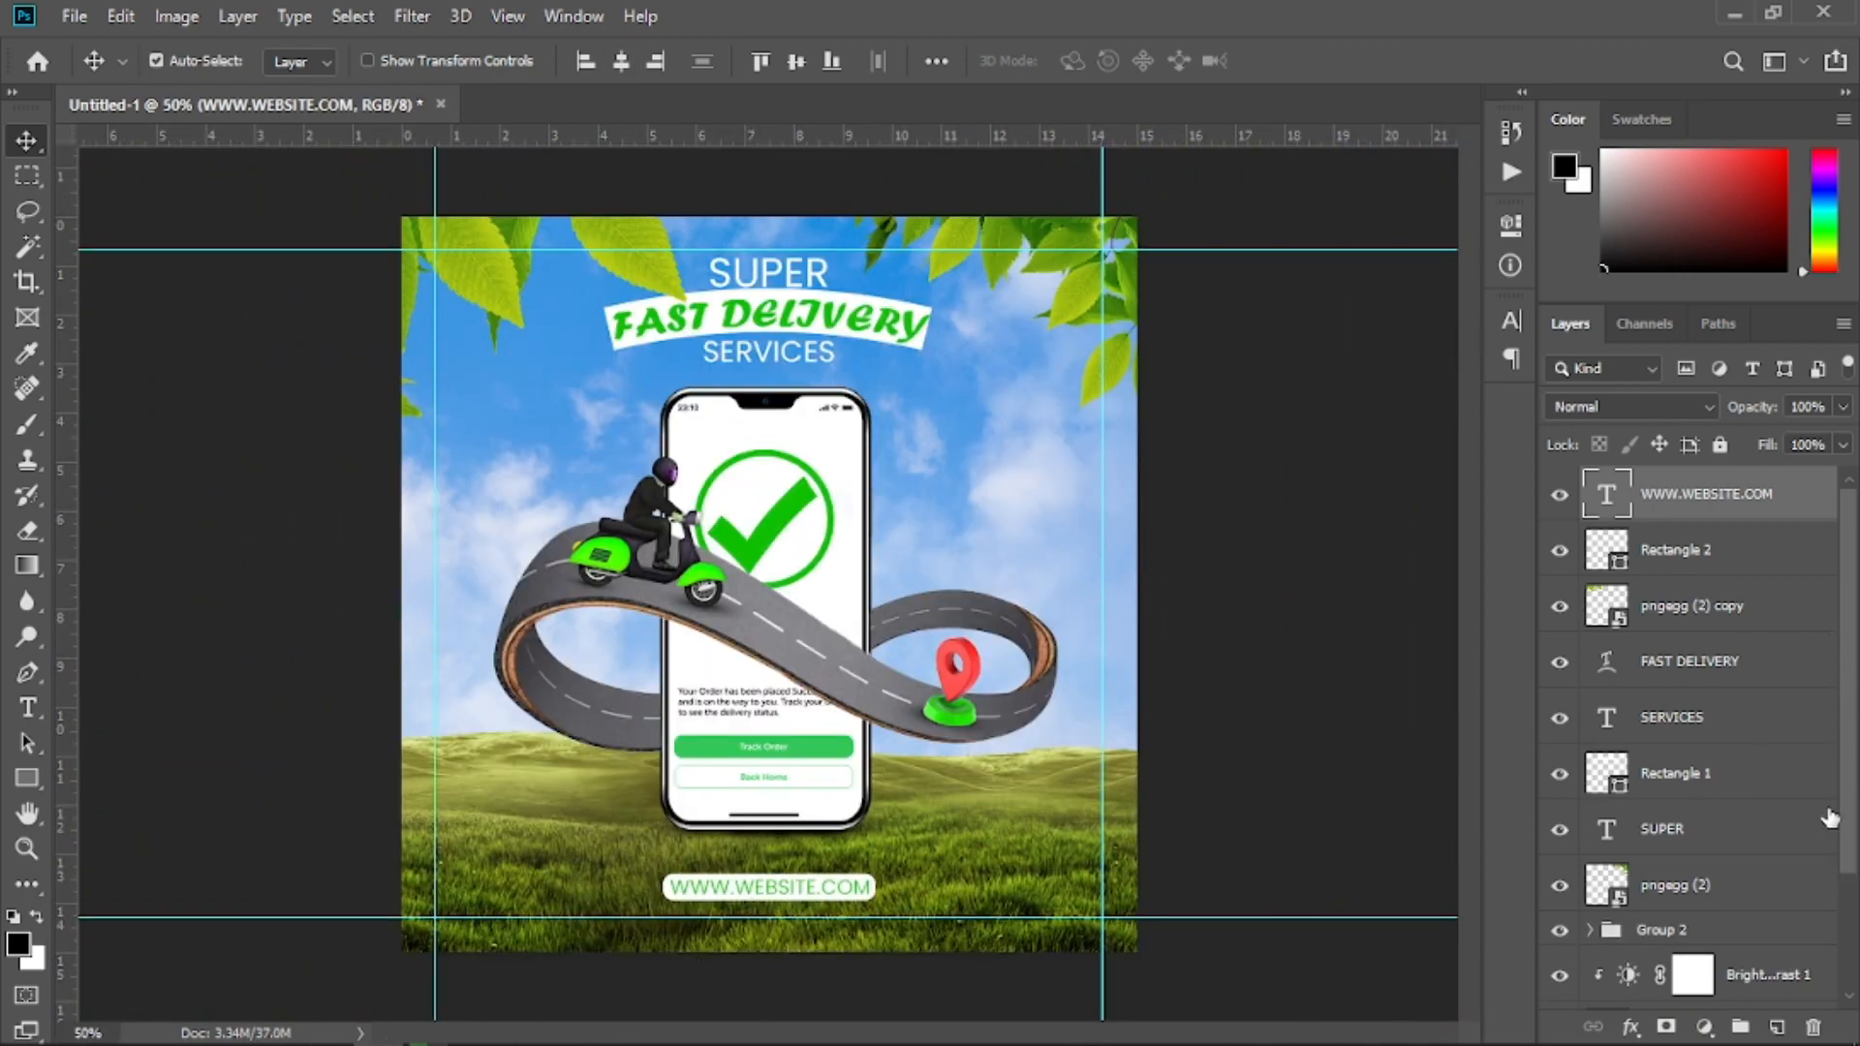
pyautogui.moveTo(1850, 833); pyautogui.dragTo(1837, 1009)
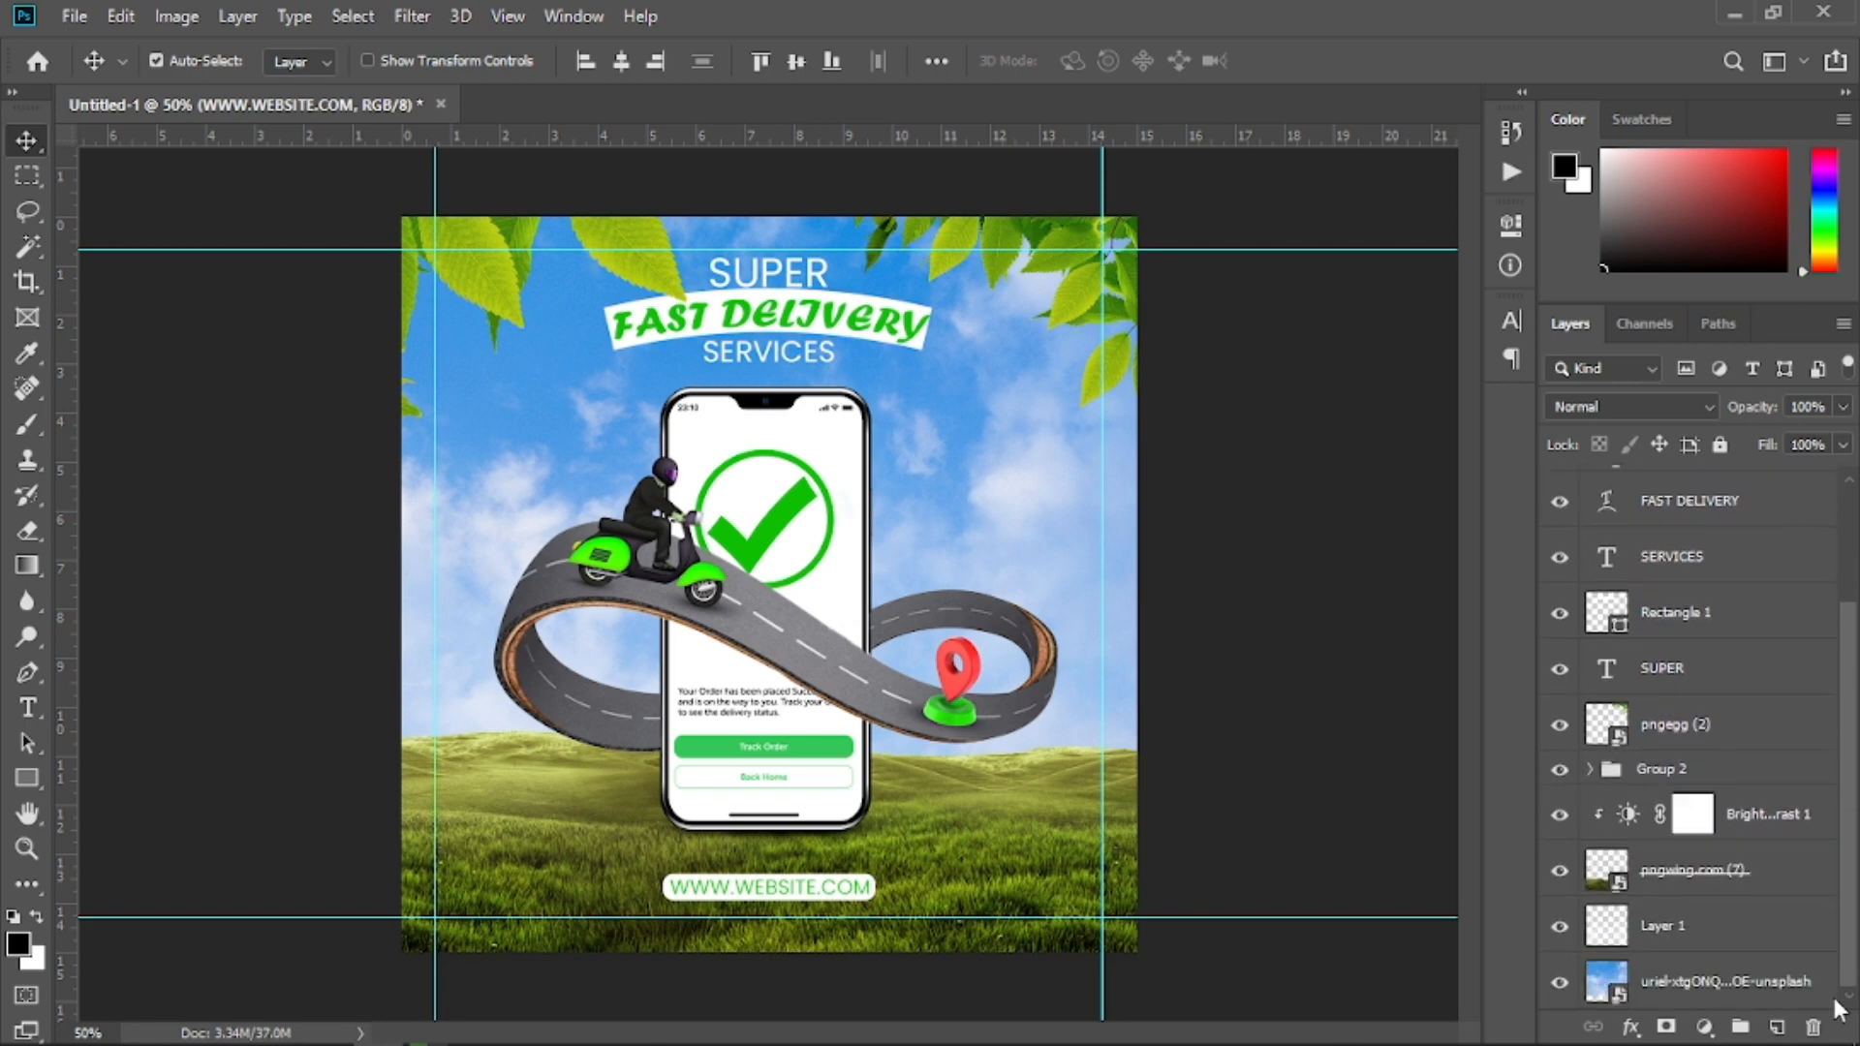
pyautogui.click(1770, 822)
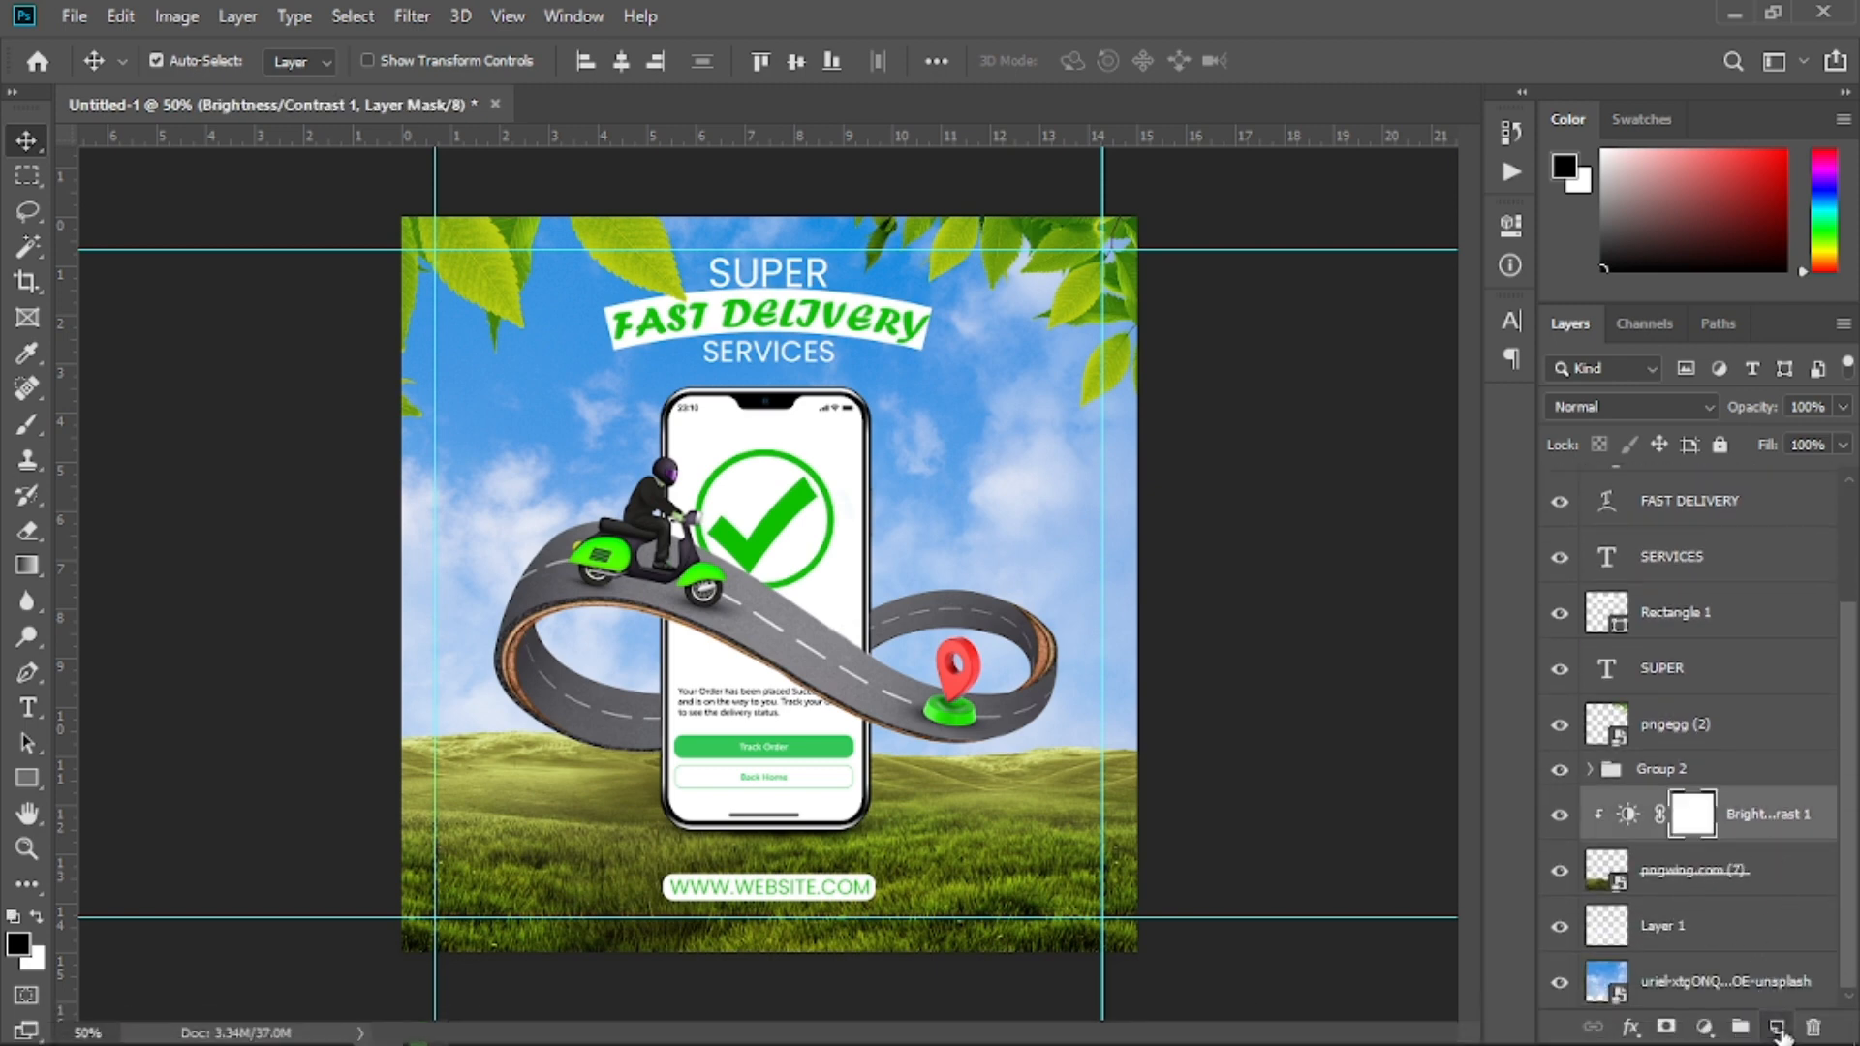
pyautogui.click(1777, 1027)
# Set the Gradient tool to a green-to-transparent gradient, sampling the green from the FAST DELIVERY text
pyautogui.click(26, 569)
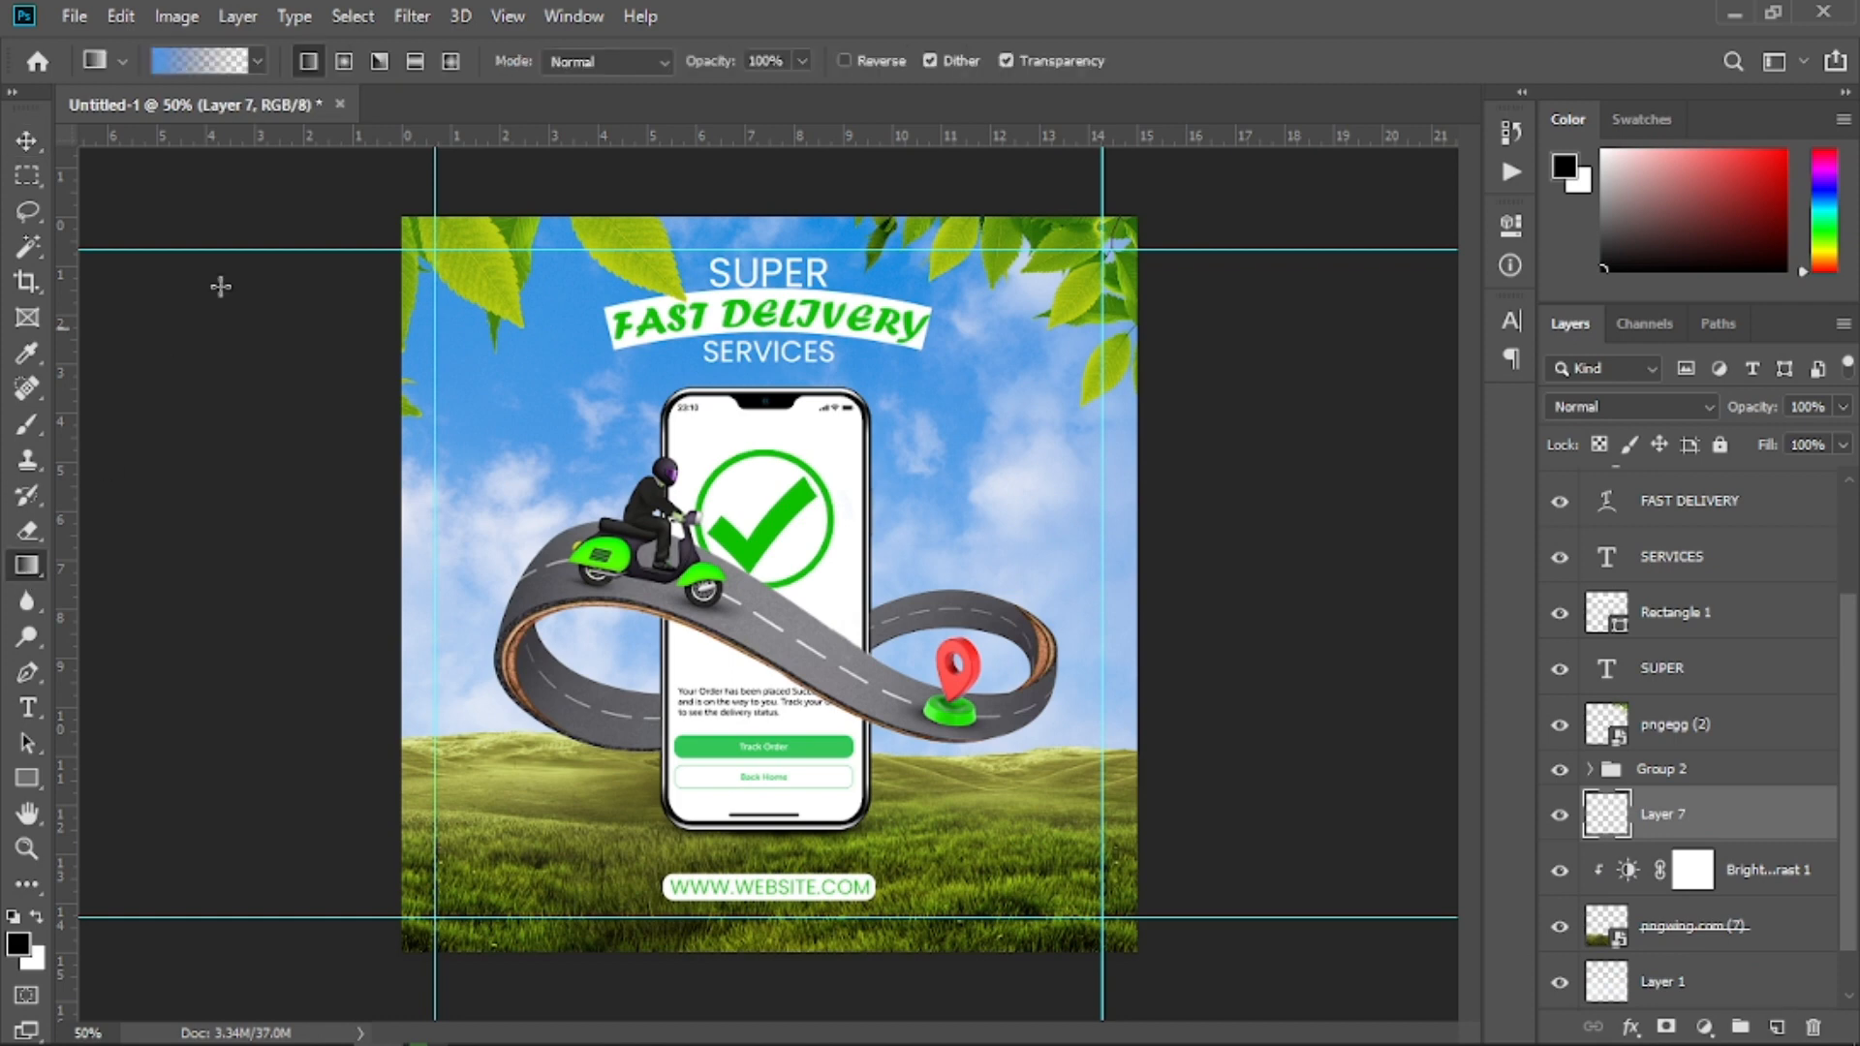
pyautogui.click(190, 66)
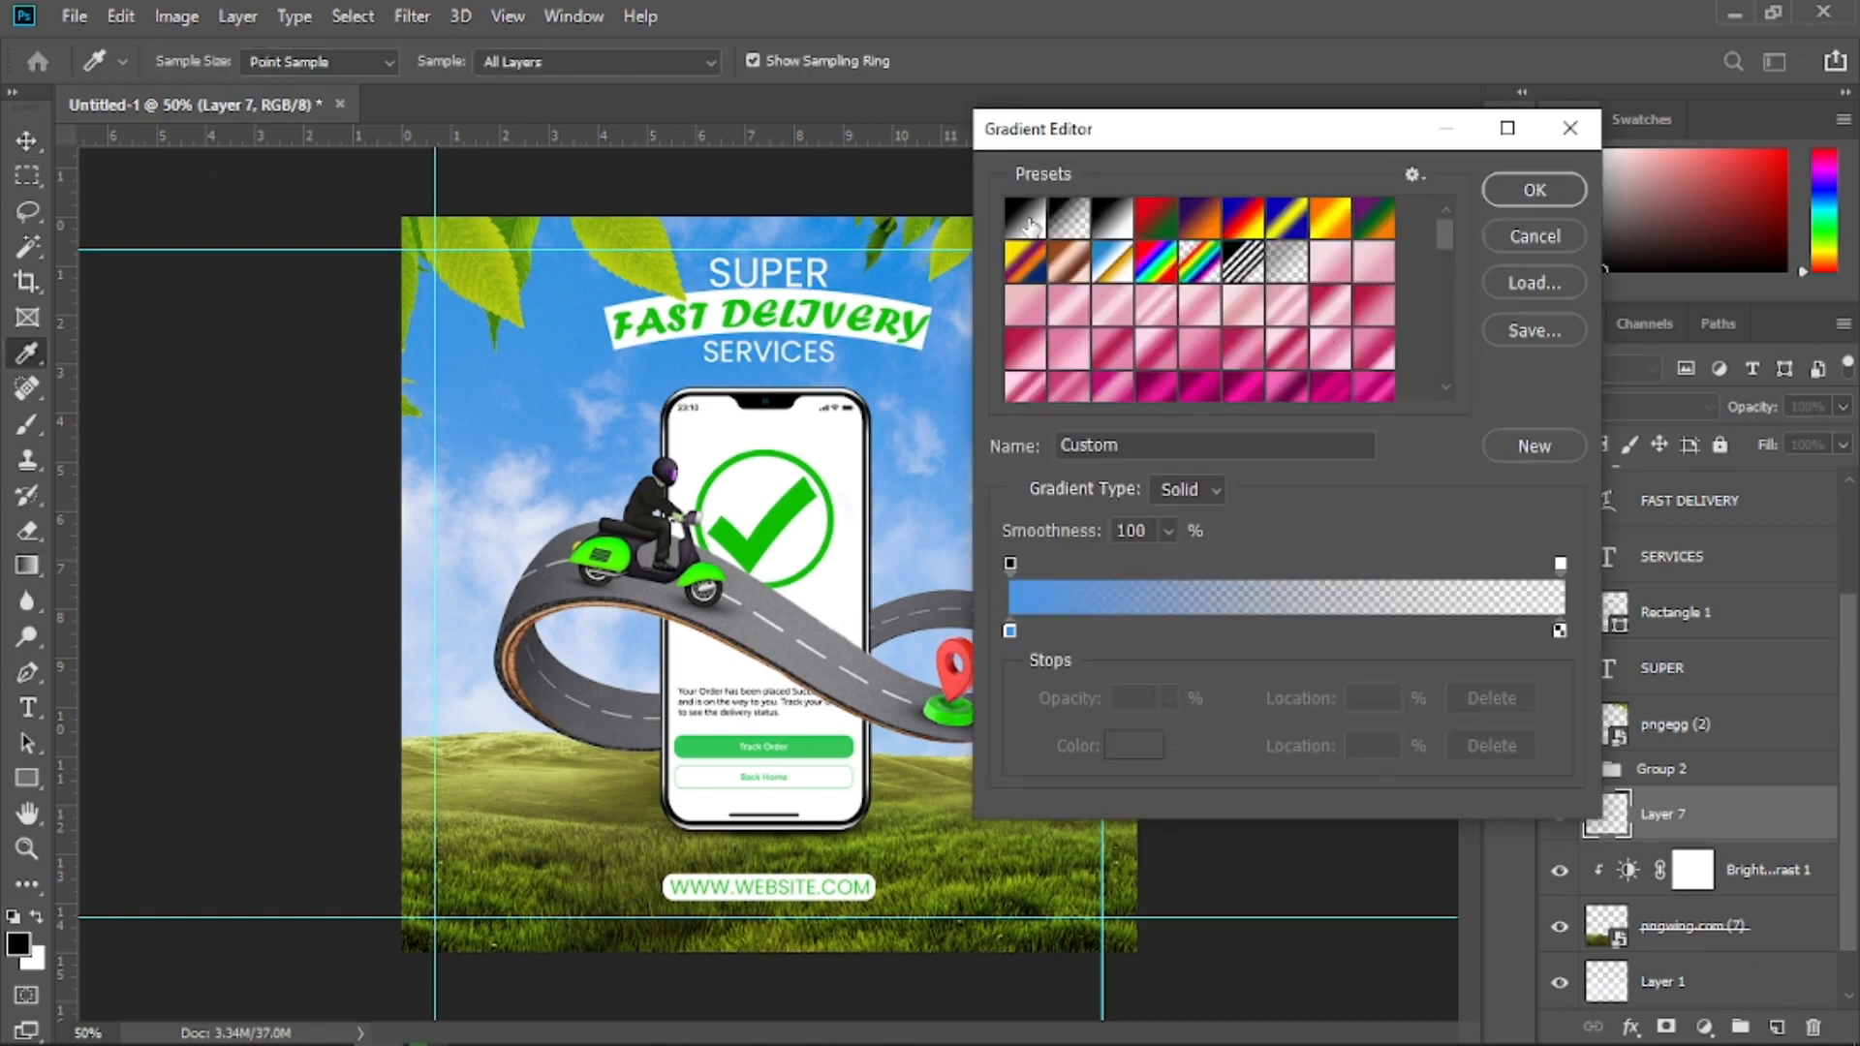
pyautogui.click(1009, 632)
pyautogui.click(1124, 753)
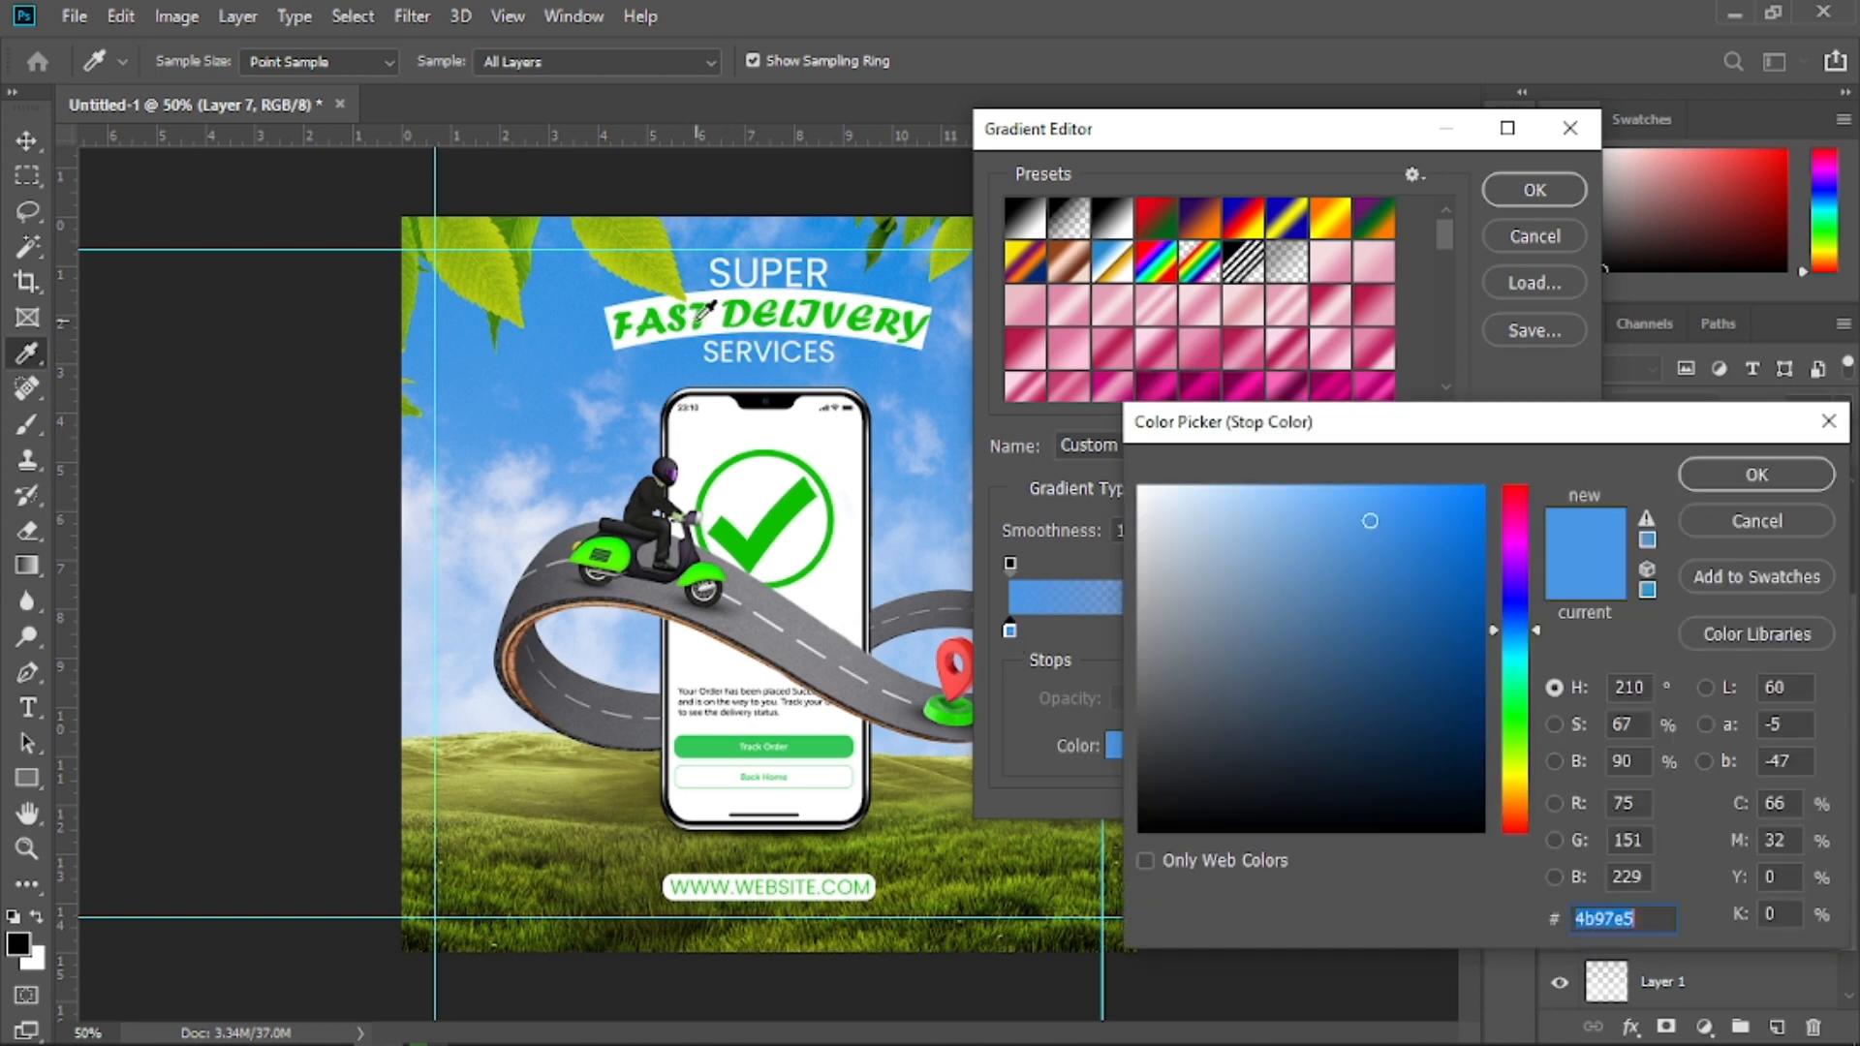
pyautogui.click(705, 317)
pyautogui.click(1757, 474)
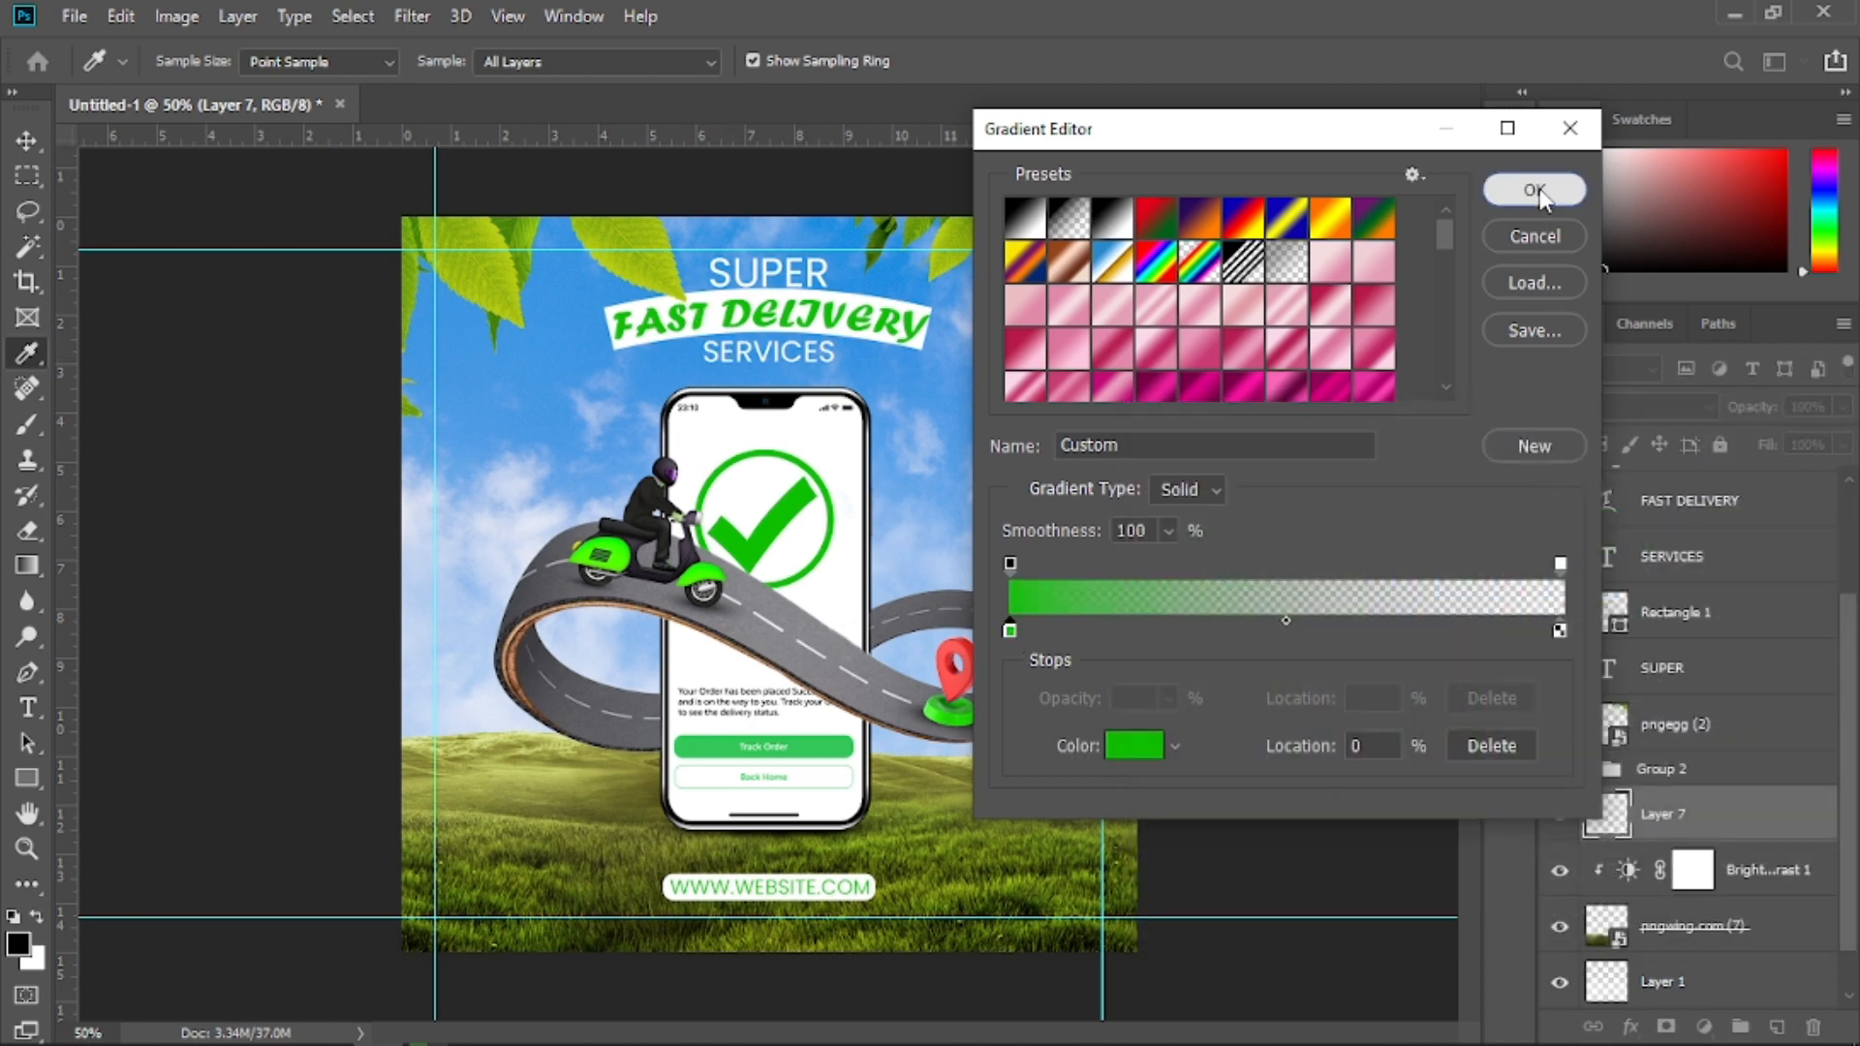
pyautogui.click(1535, 190)
pyautogui.moveTo(769, 928); pyautogui.dragTo(770, 829)
pyautogui.hotkey('ctrl', 'z')
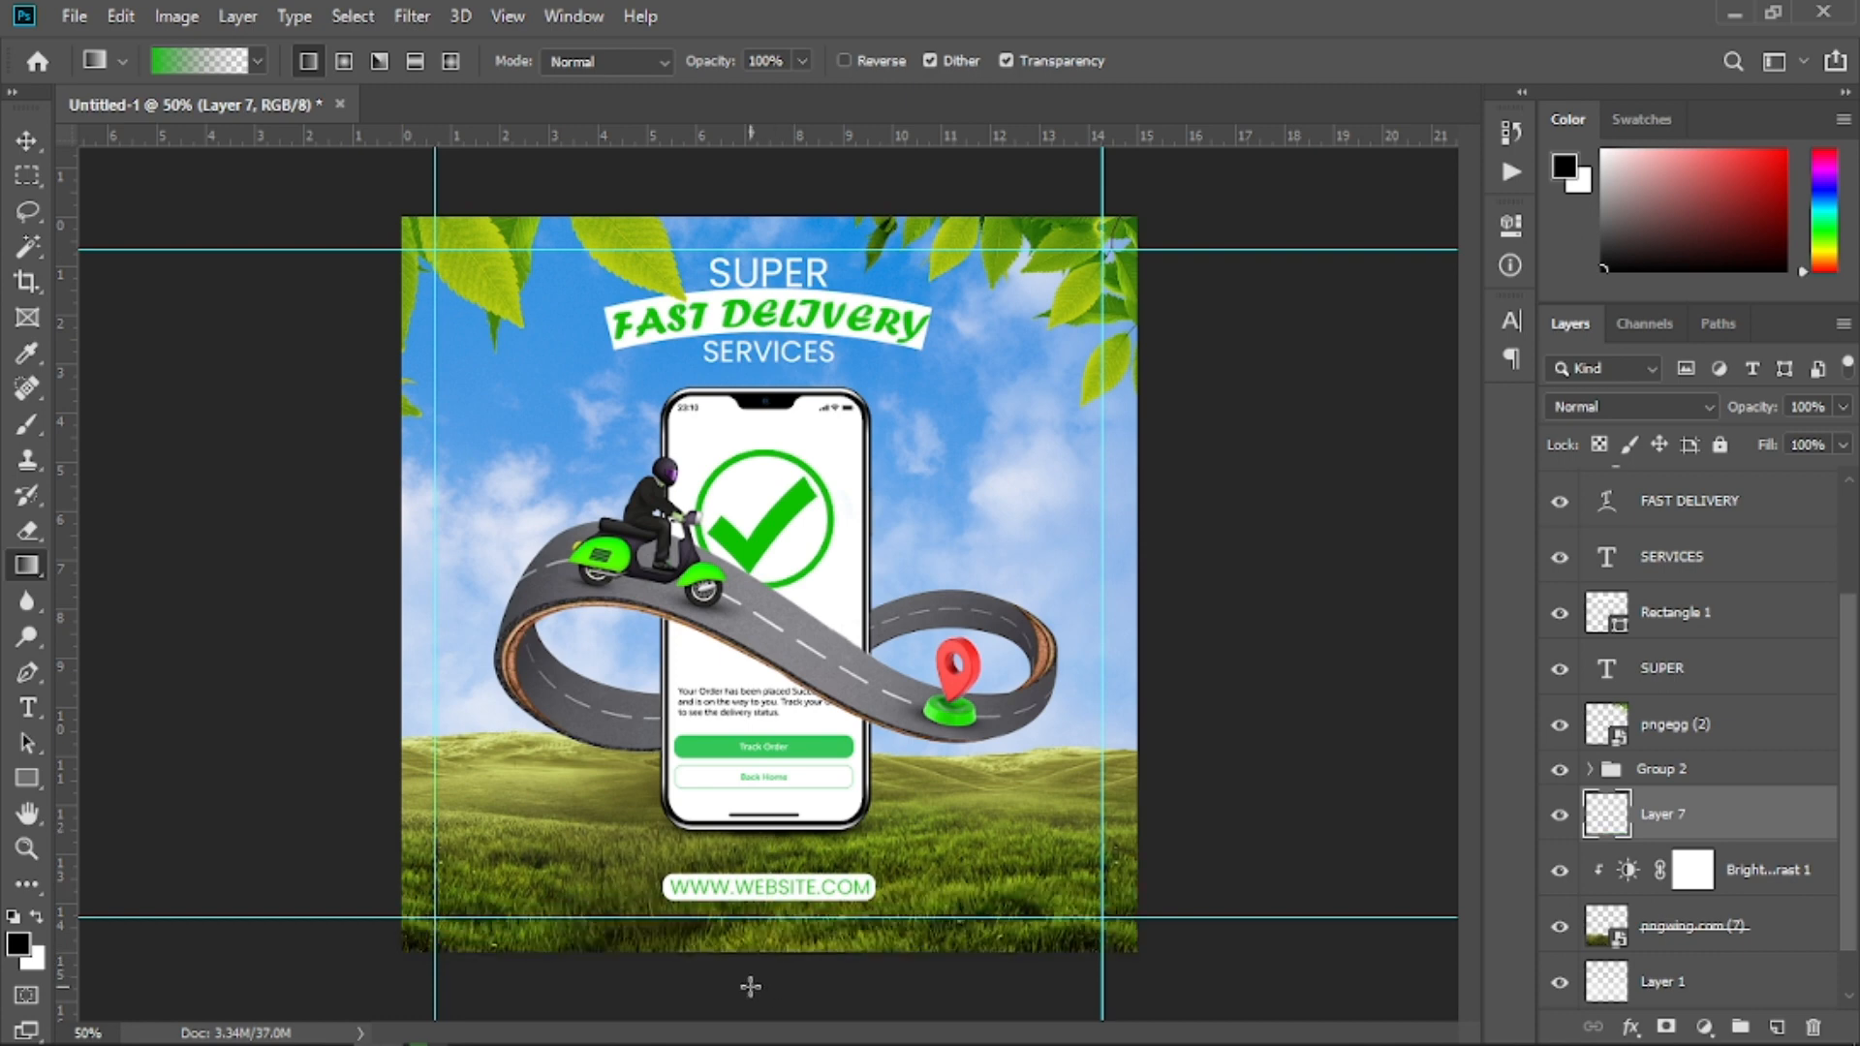
pyautogui.moveTo(752, 980); pyautogui.dragTo(756, 744)
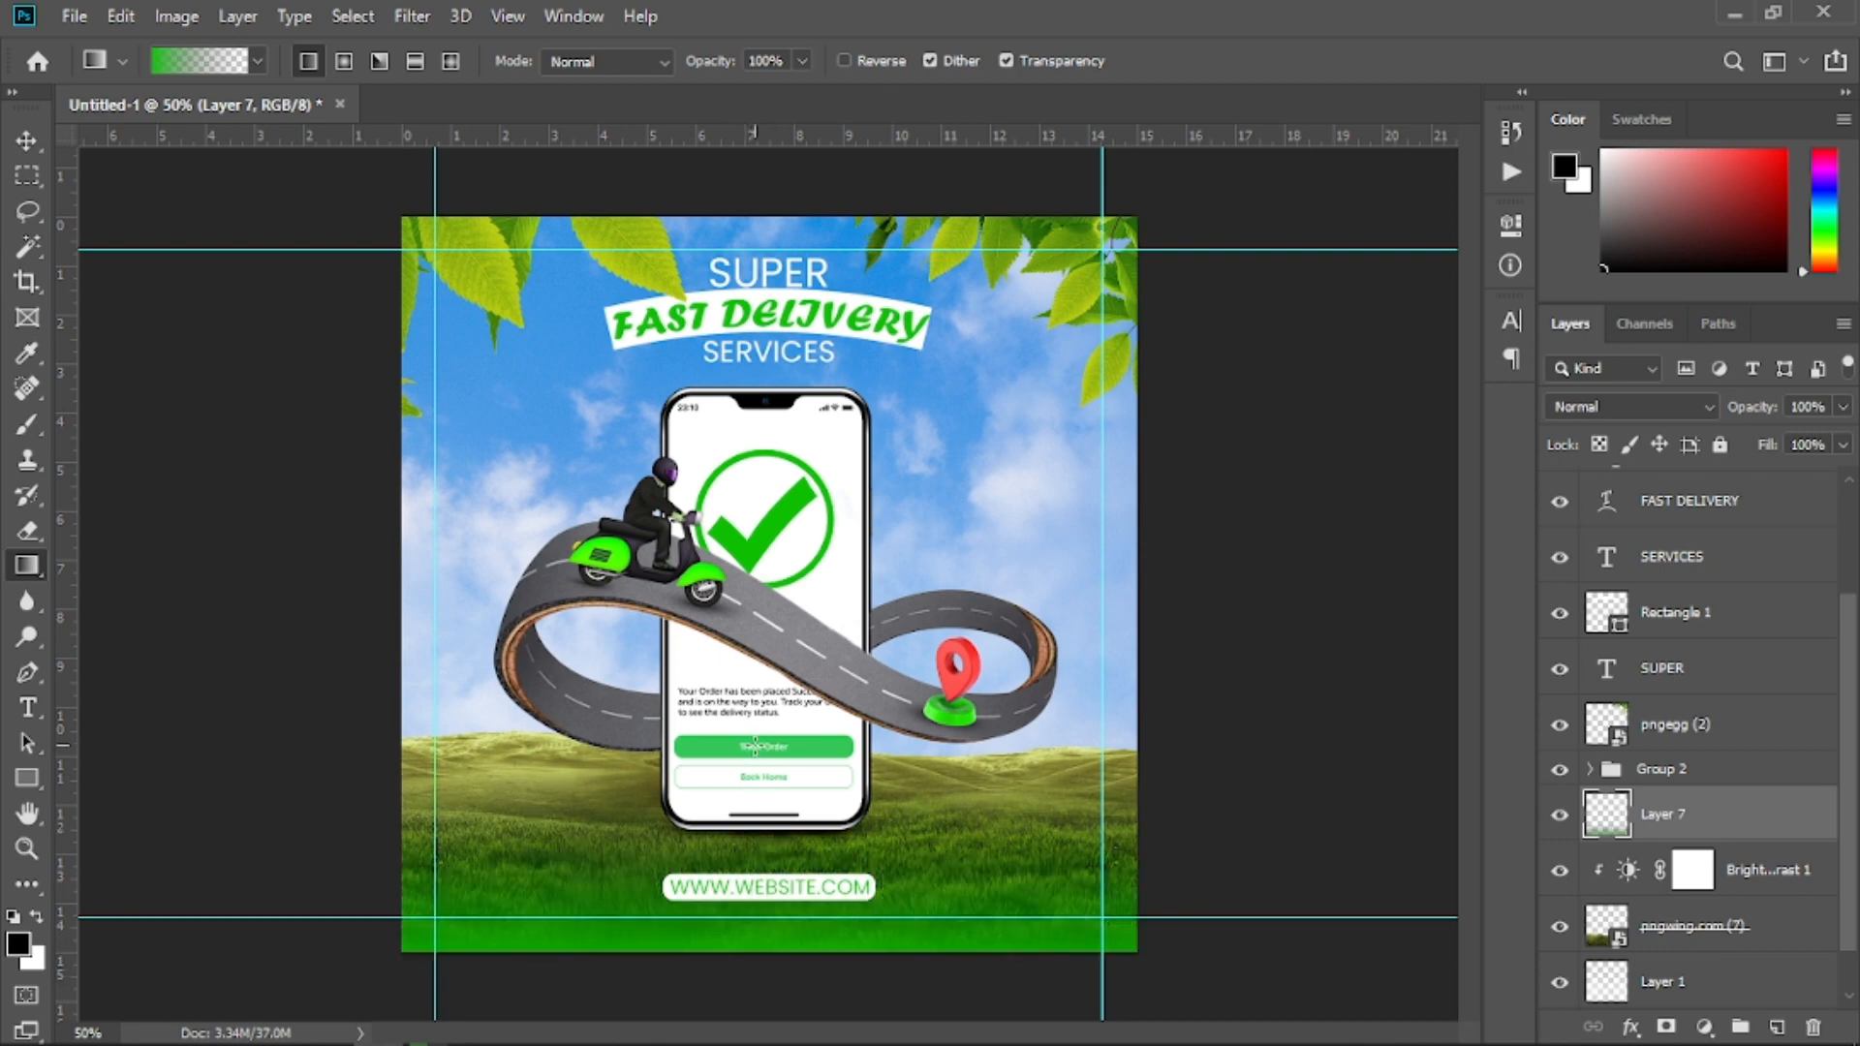
pyautogui.hotkey('ctrl', 'z')
# Draw the green gradient on the new layer from below the canvas up to the phone's check mark, and set the layer opacity to 34%
pyautogui.moveTo(770, 988); pyautogui.dragTo(774, 486)
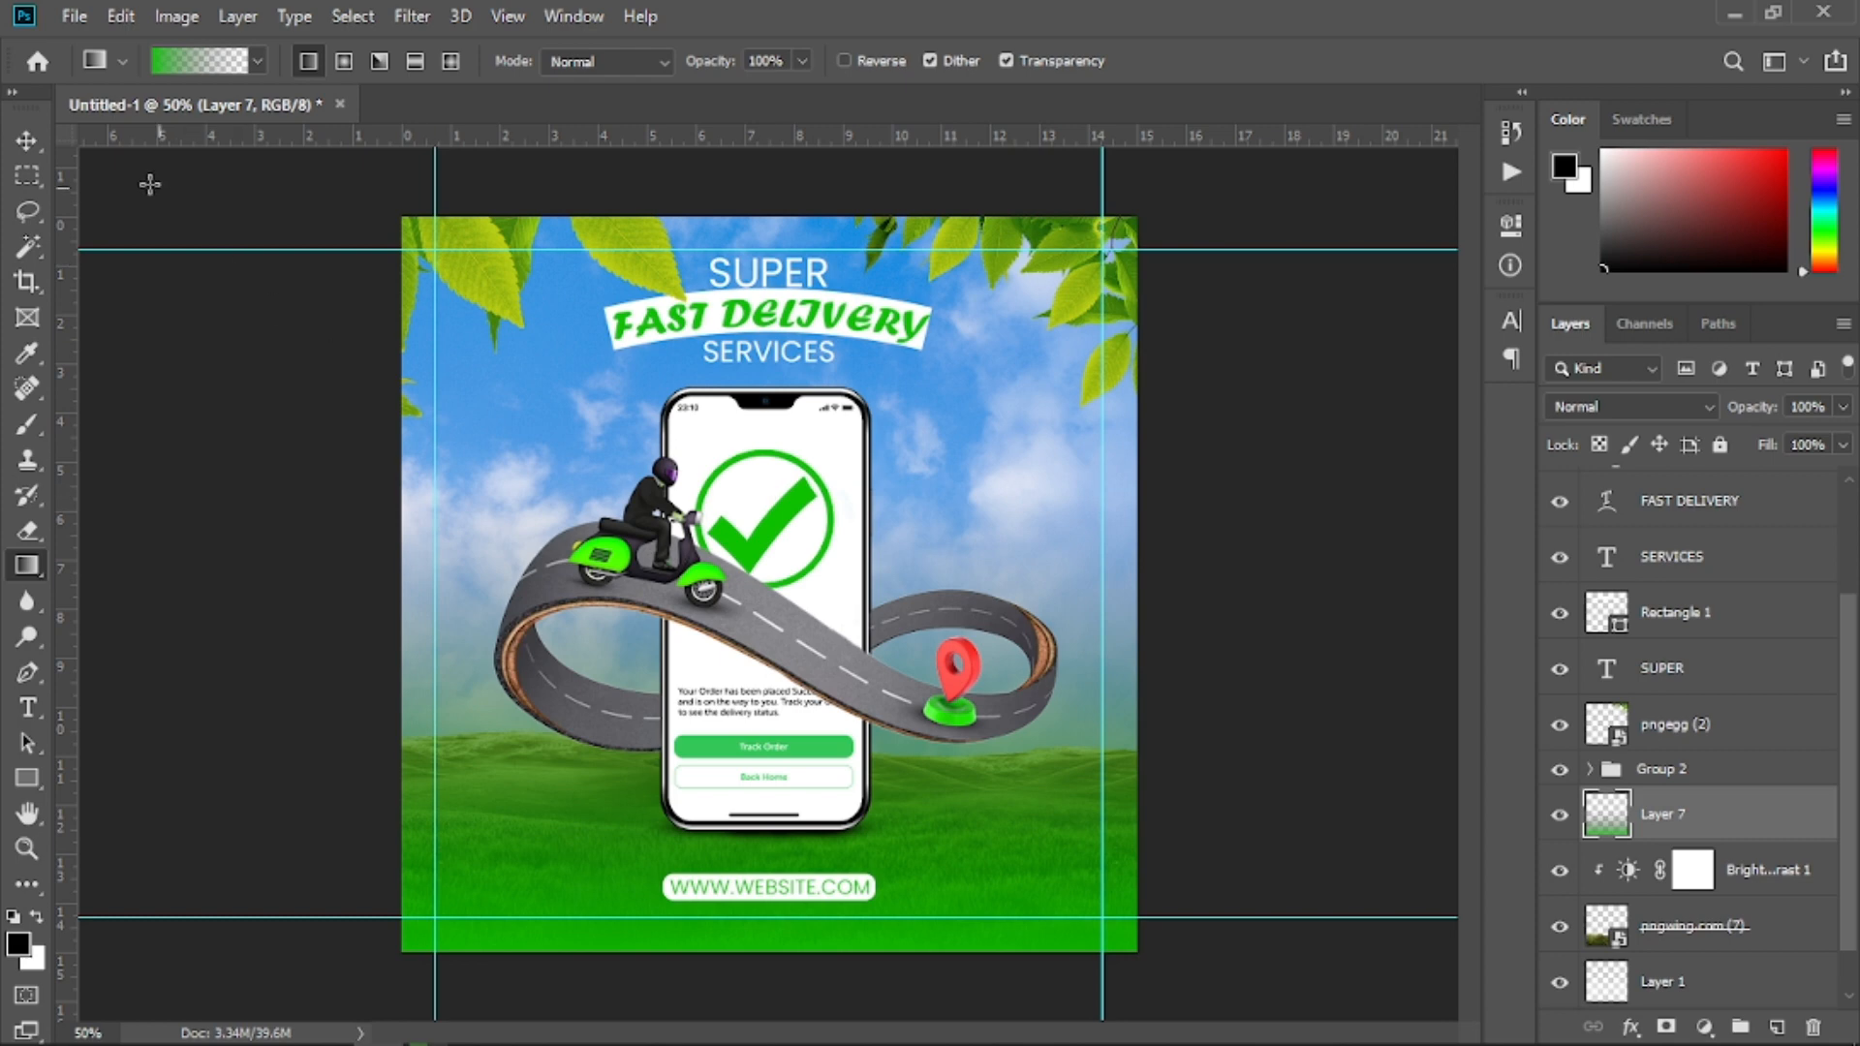
pyautogui.click(25, 144)
pyautogui.moveTo(1749, 411); pyautogui.dragTo(1662, 450)
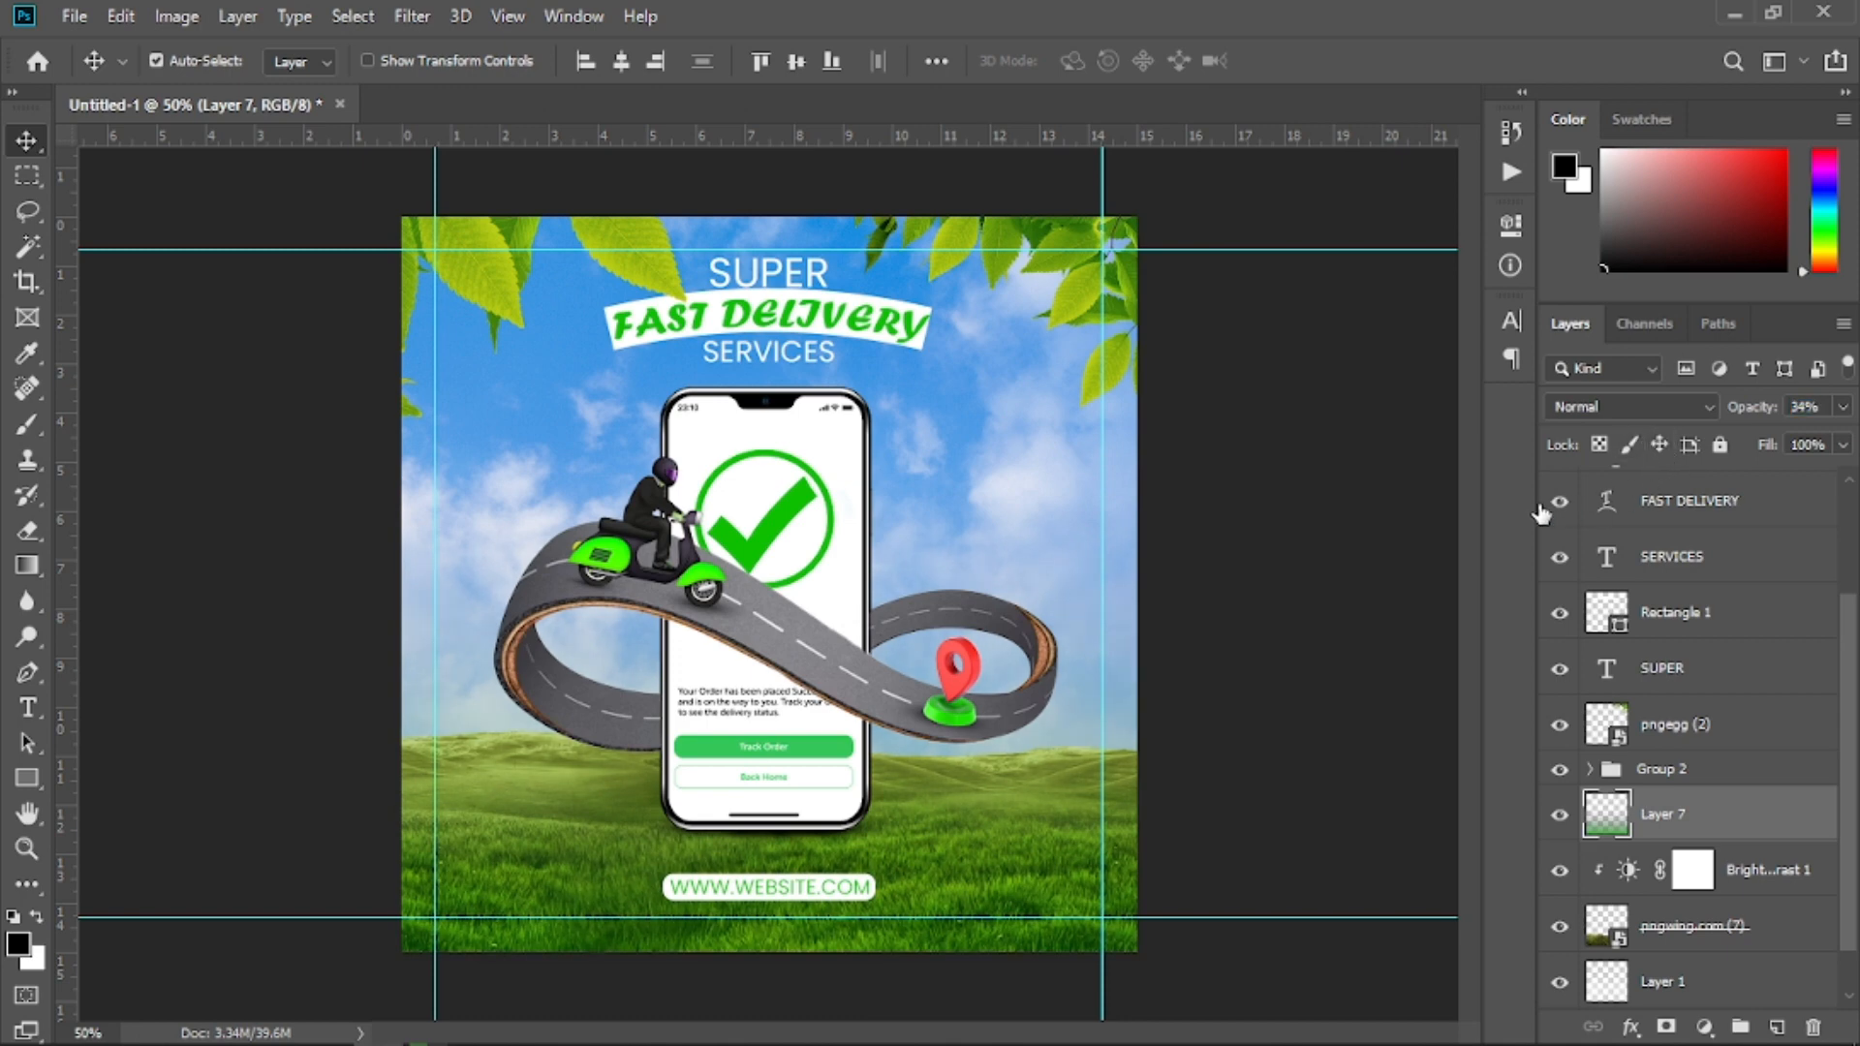
pyautogui.press('z')
pyautogui.moveTo(964, 717)
pyautogui.mouseDown()
pyautogui.moveTo(833, 712)
pyautogui.moveTo(945, 692)
pyautogui.mouseUp()
pyautogui.click(26, 141)
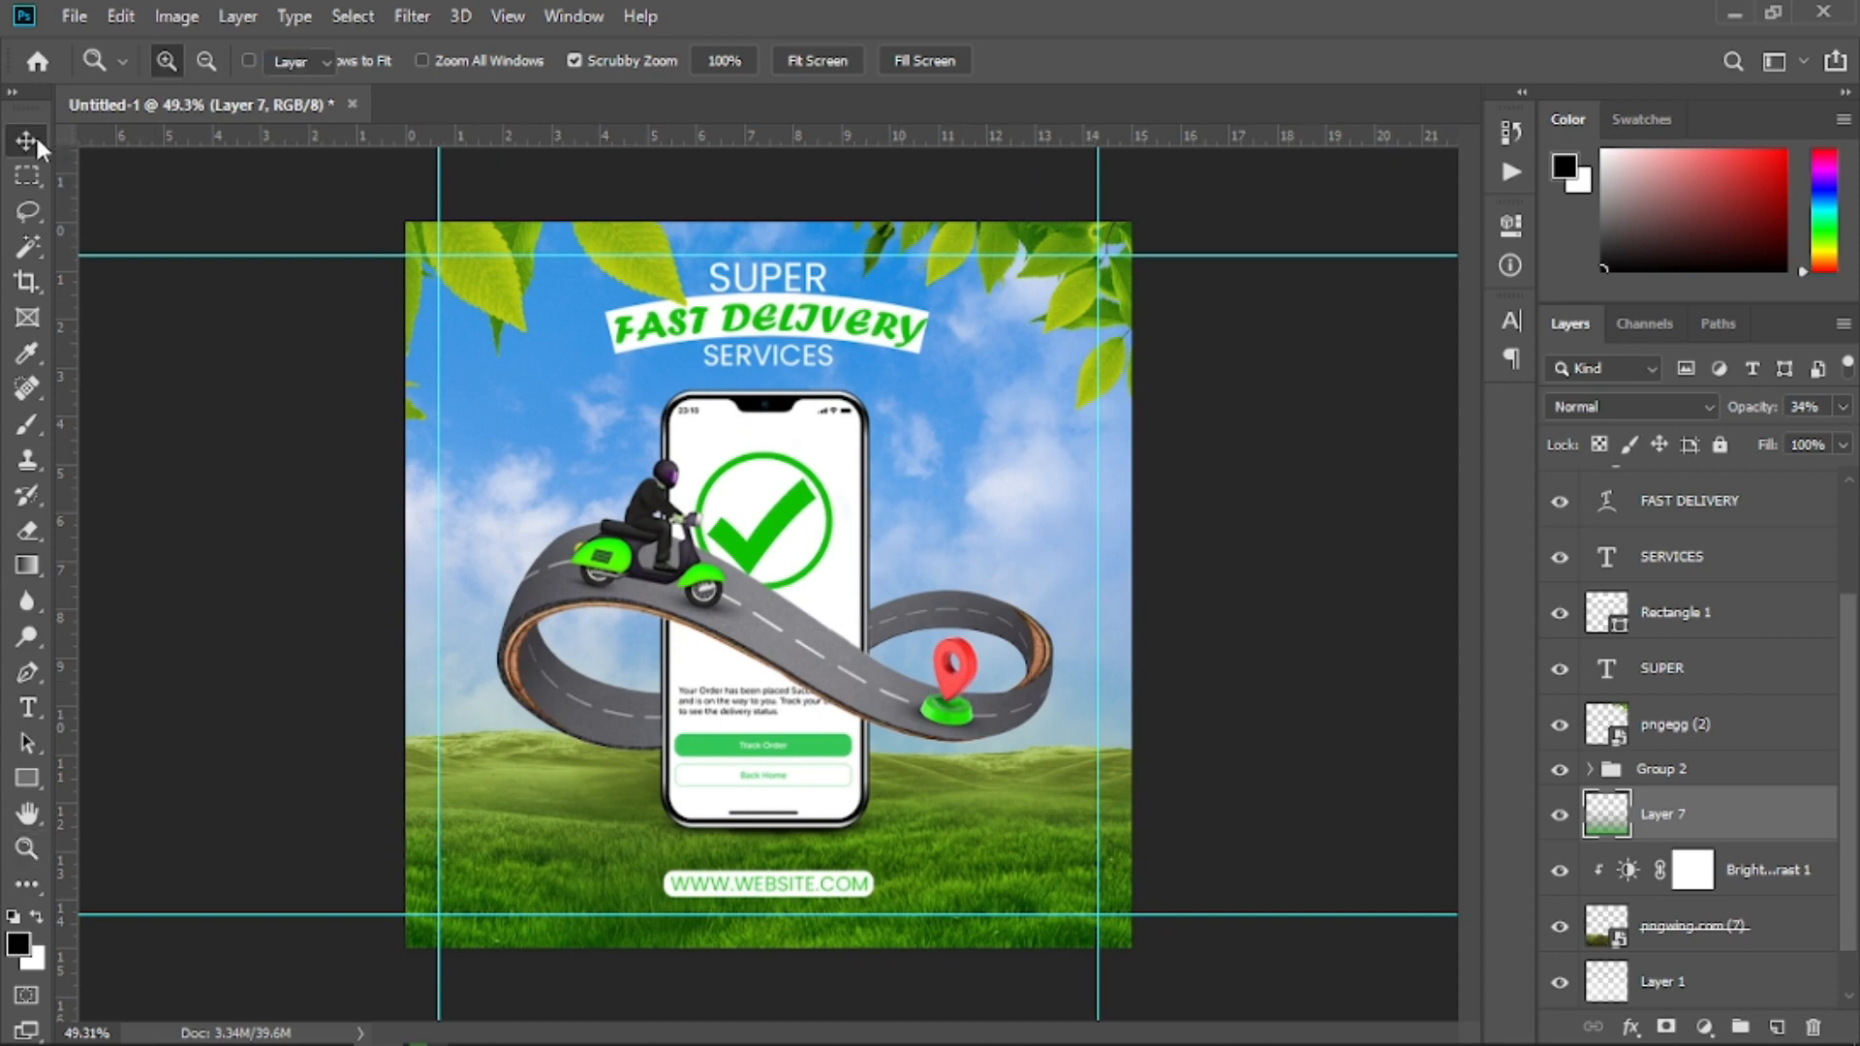
pyautogui.click(1845, 523)
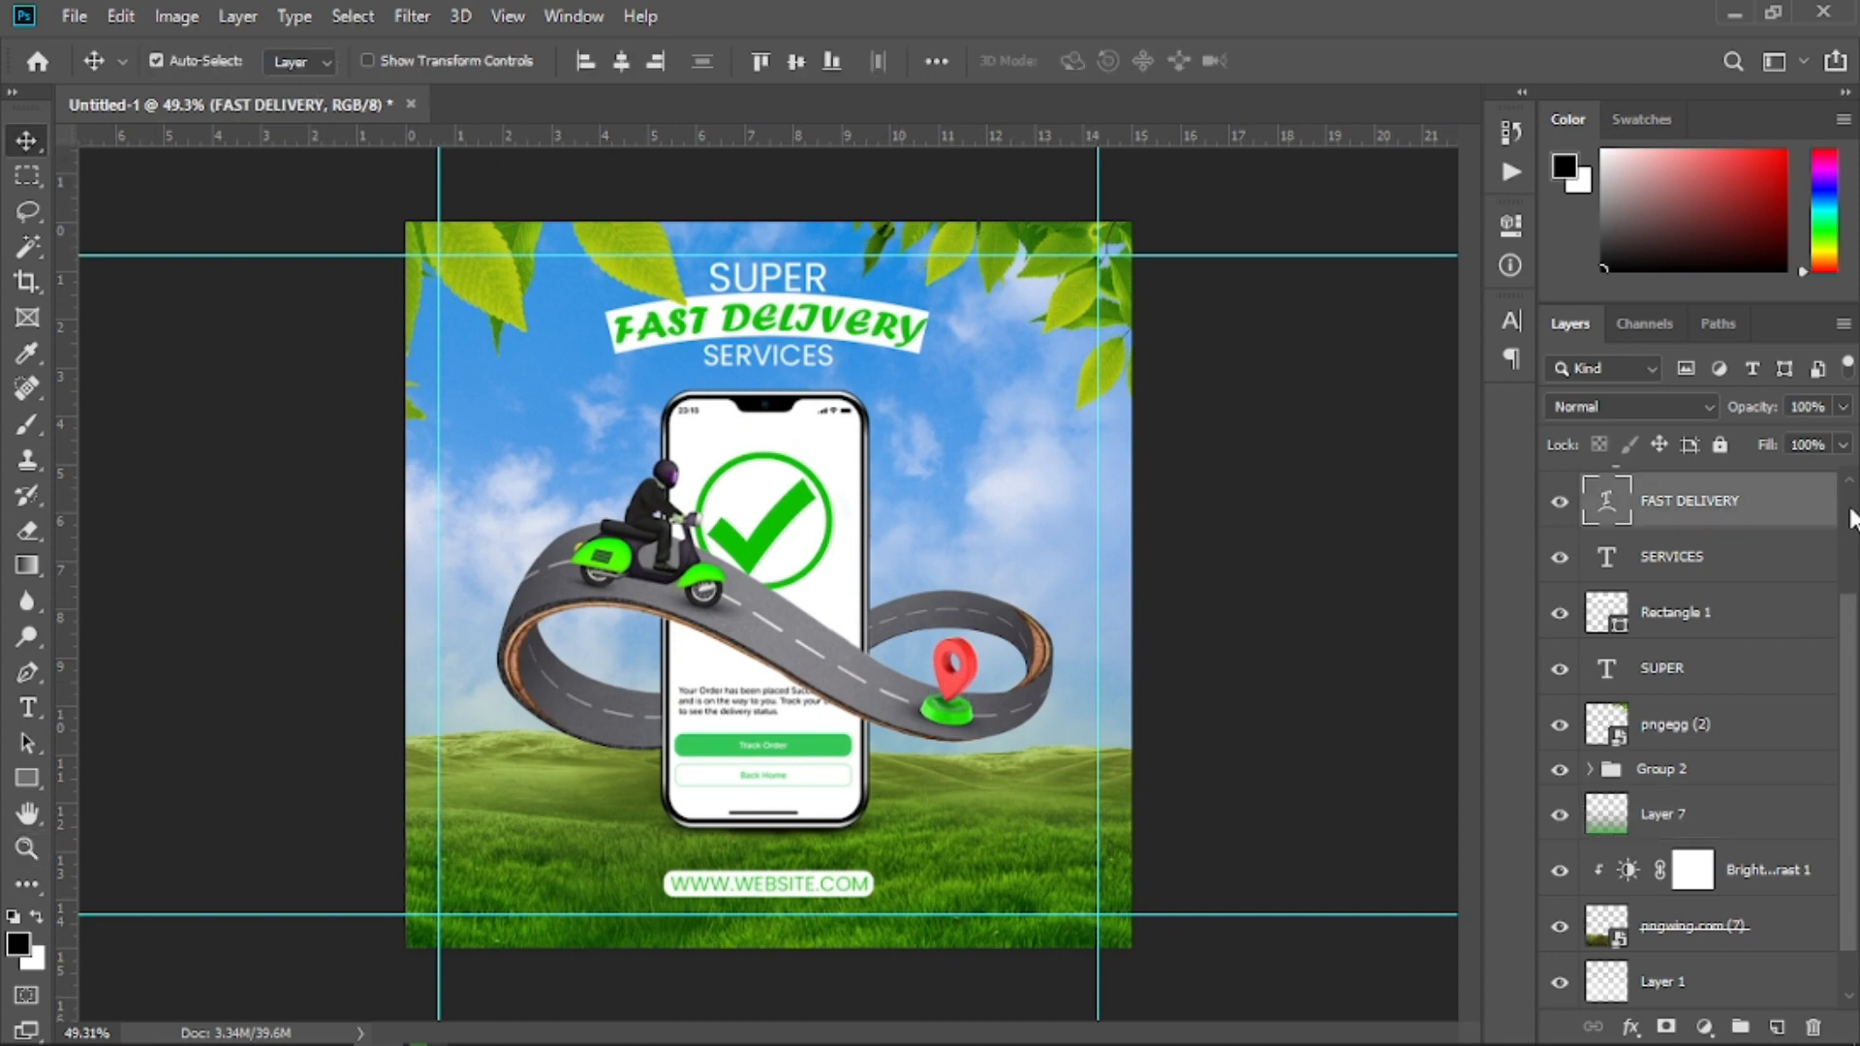
pyautogui.scroll(3, 1852, 519)
pyautogui.click(1739, 504)
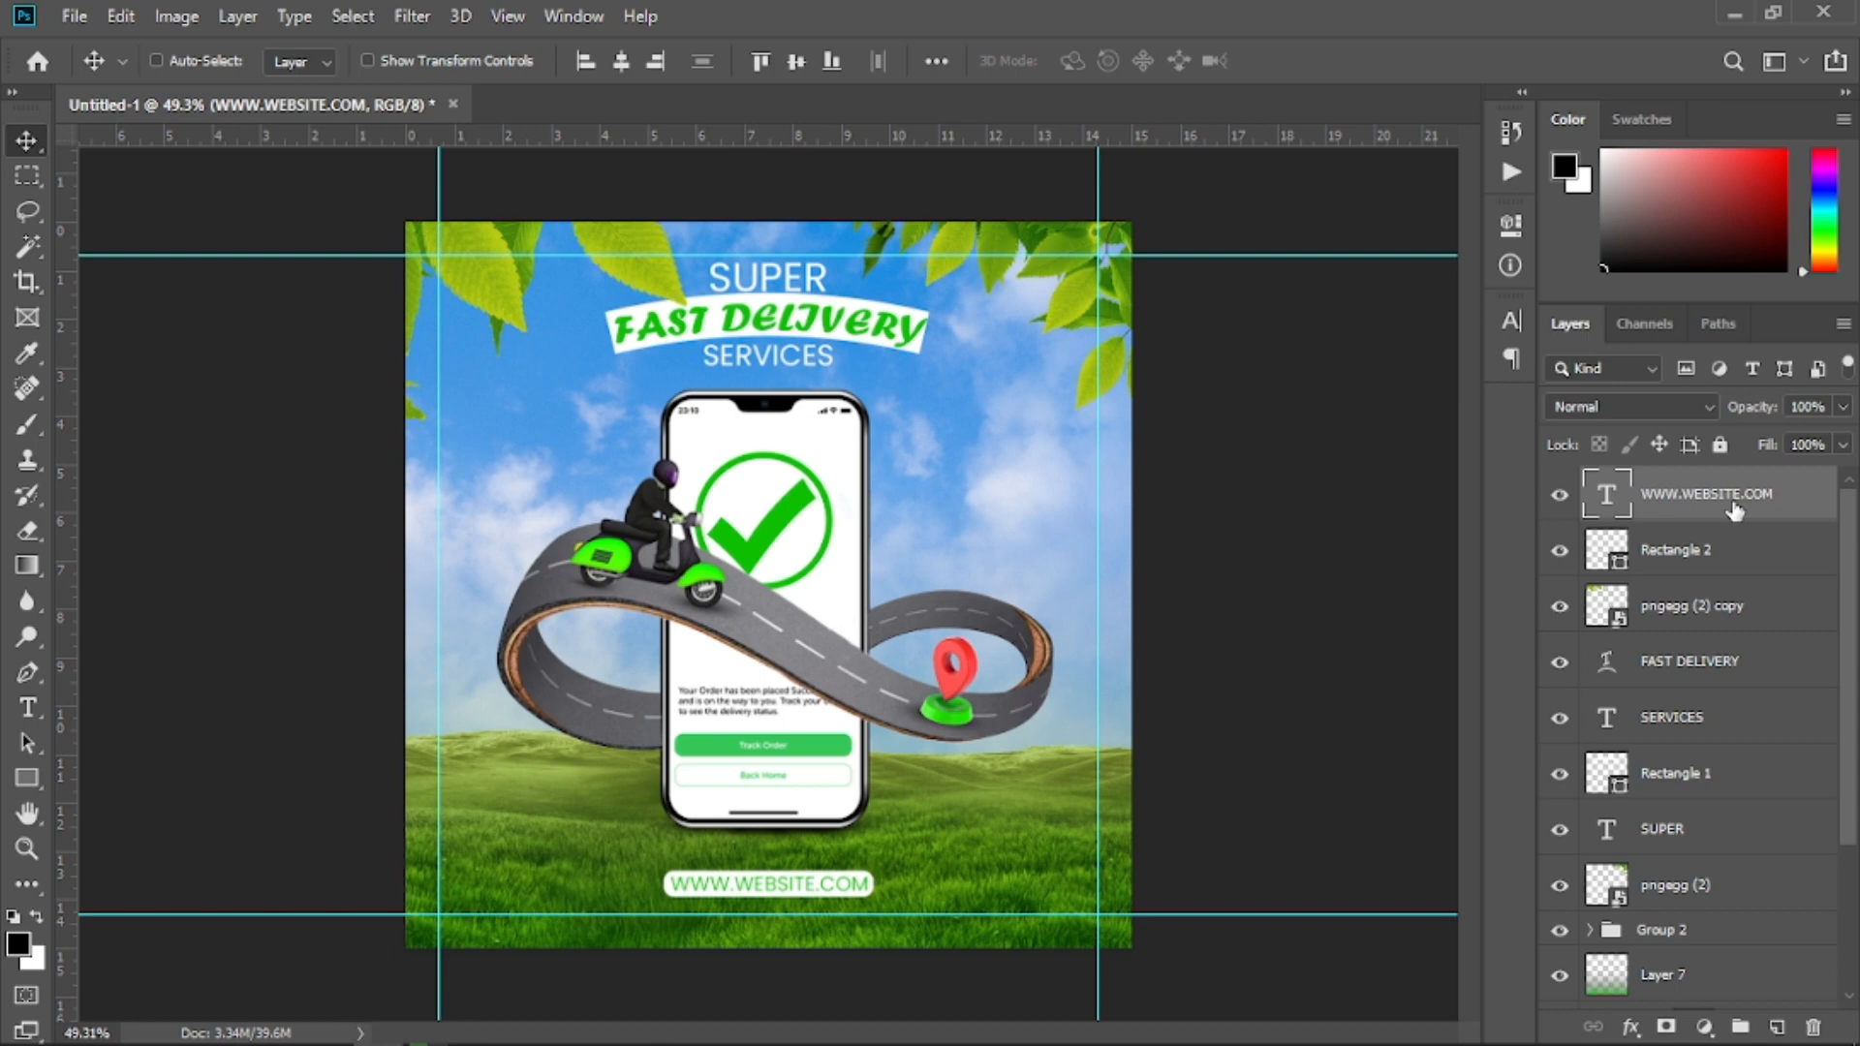
pyautogui.hotkey('ctrl', 'shift', 'alt', 'e')
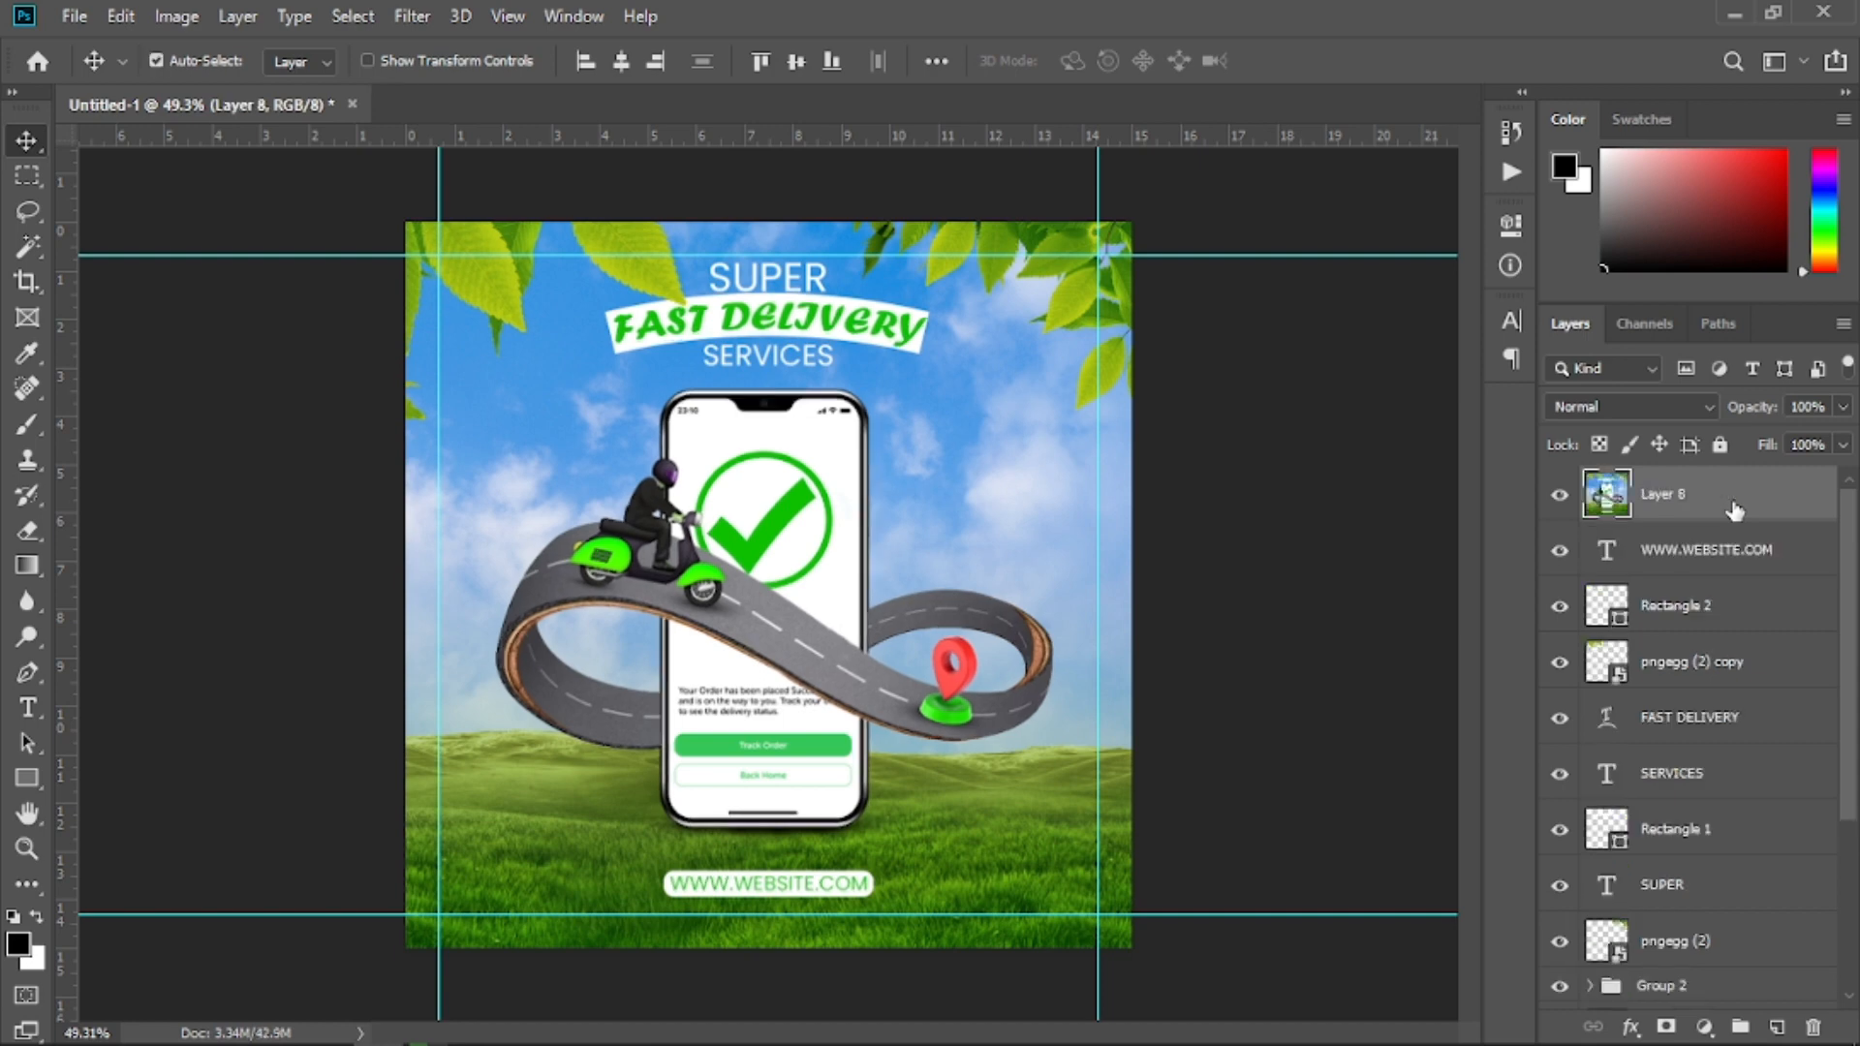
# Open the Camera Raw Filter on the merged layer and set the Vignetting effect to -21
pyautogui.click(404, 17)
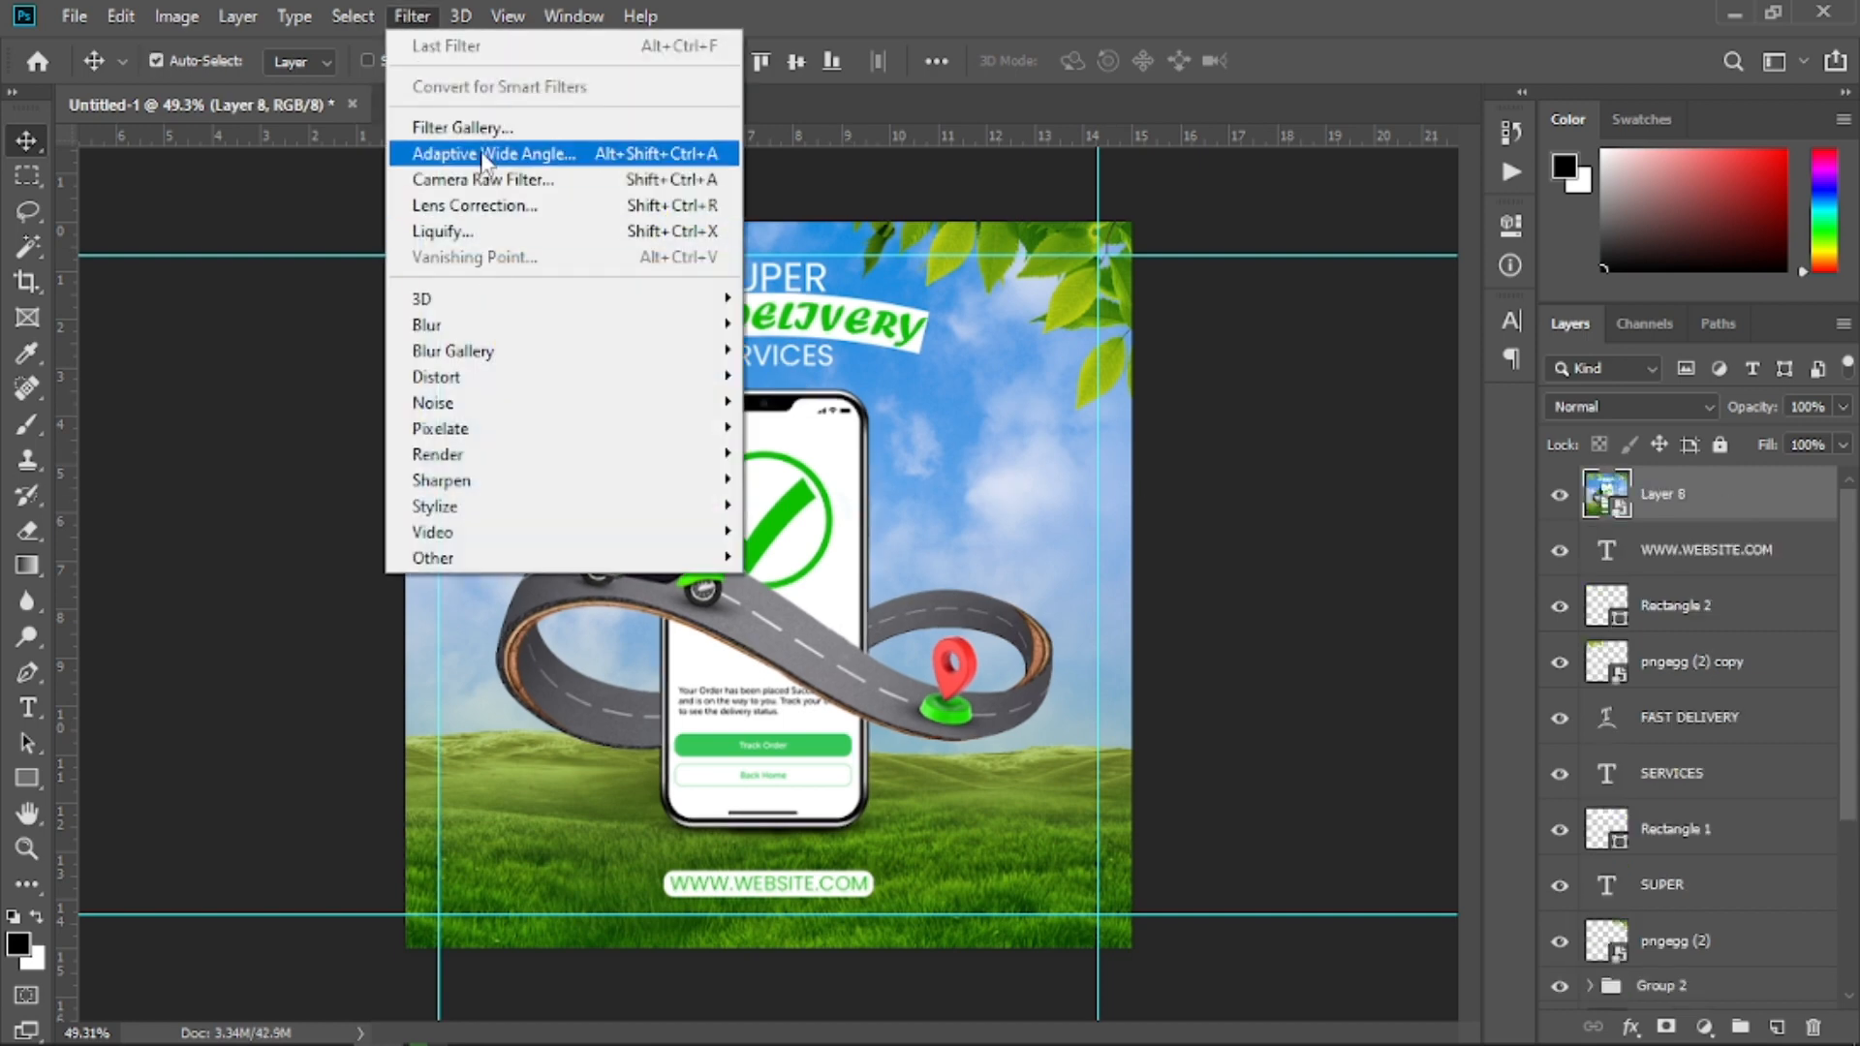
pyautogui.click(472, 180)
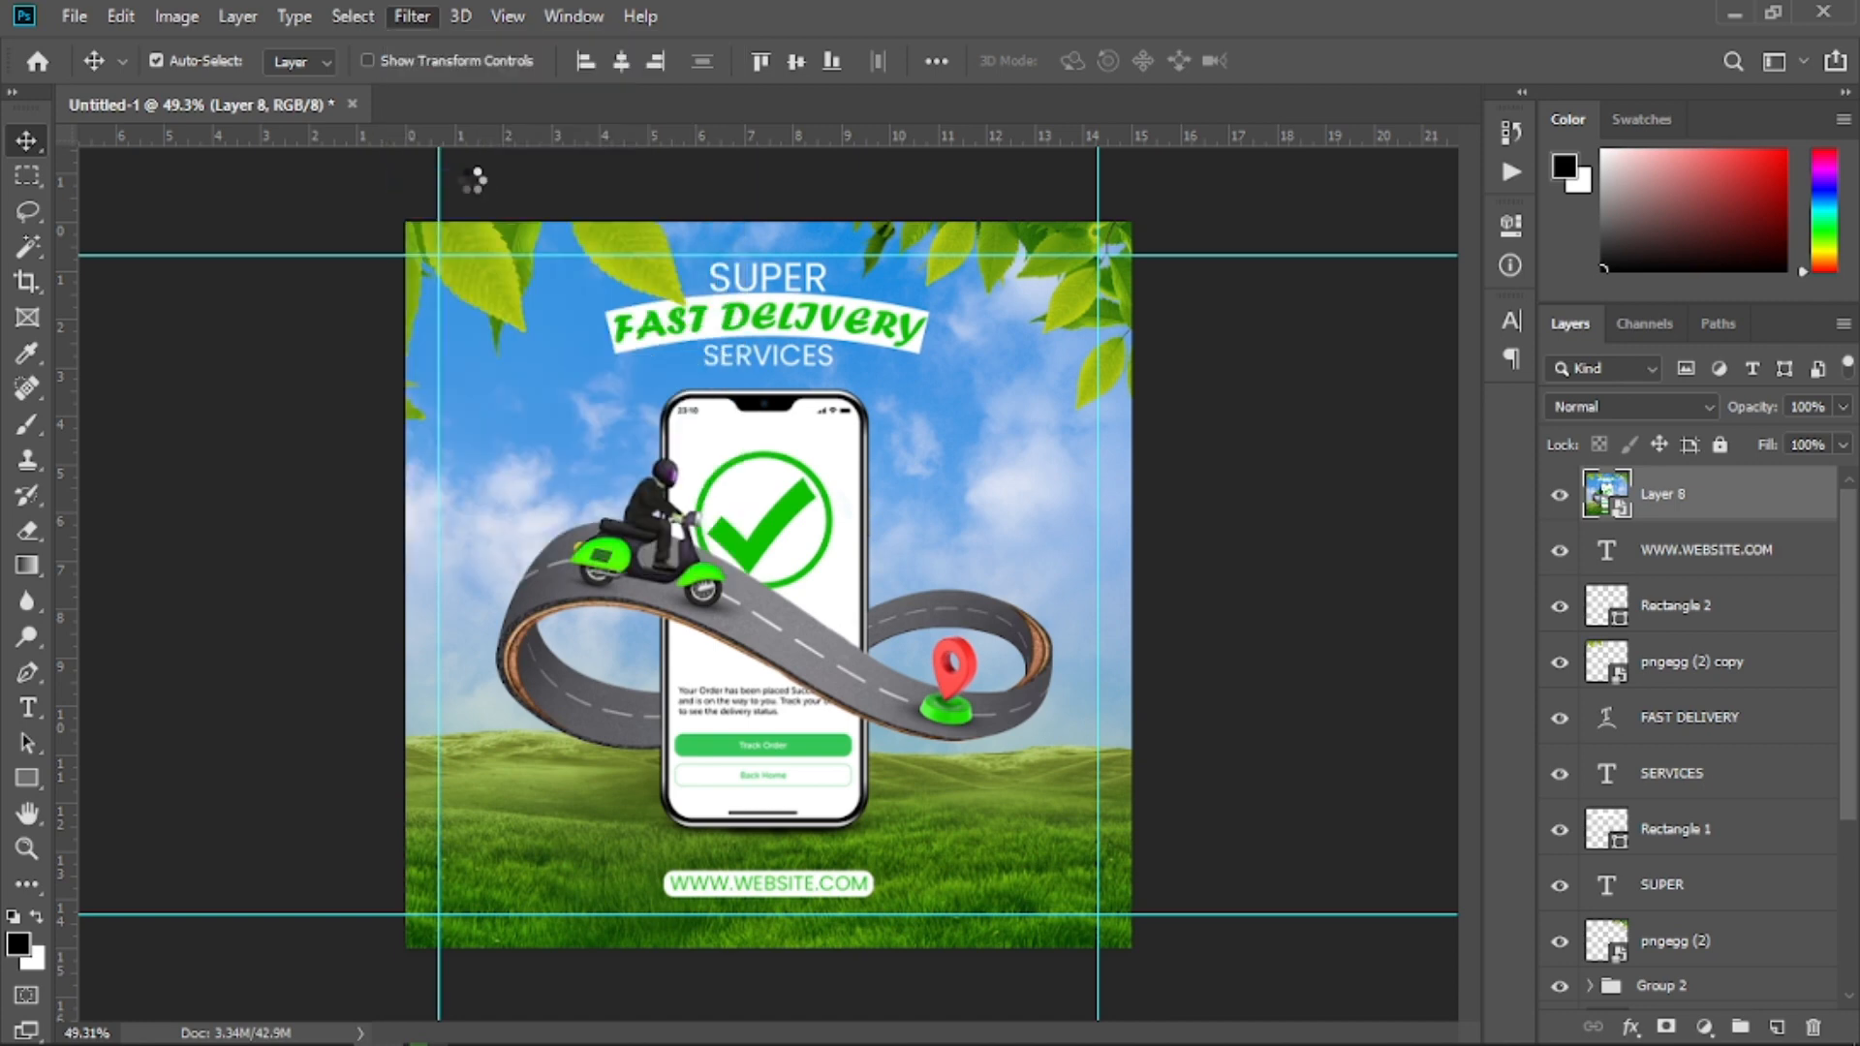
pyautogui.scroll(-3, 1658, 823)
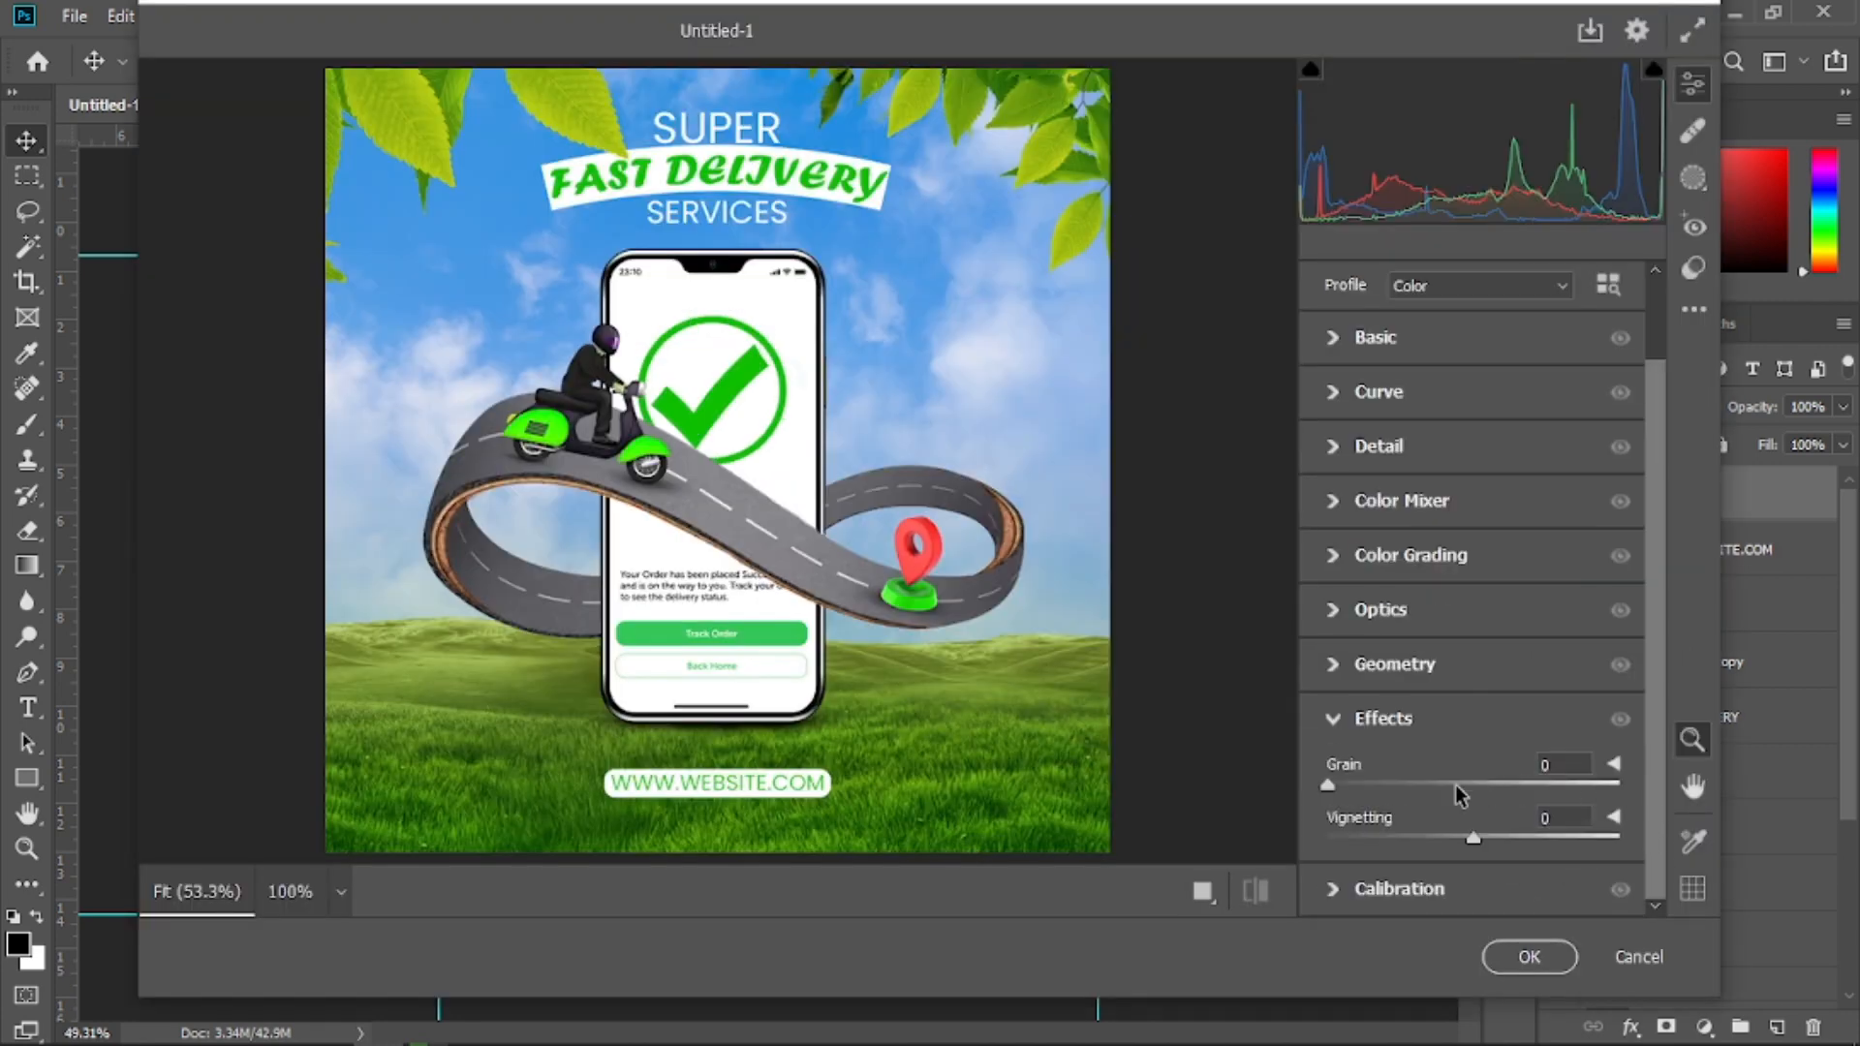
pyautogui.click(1432, 839)
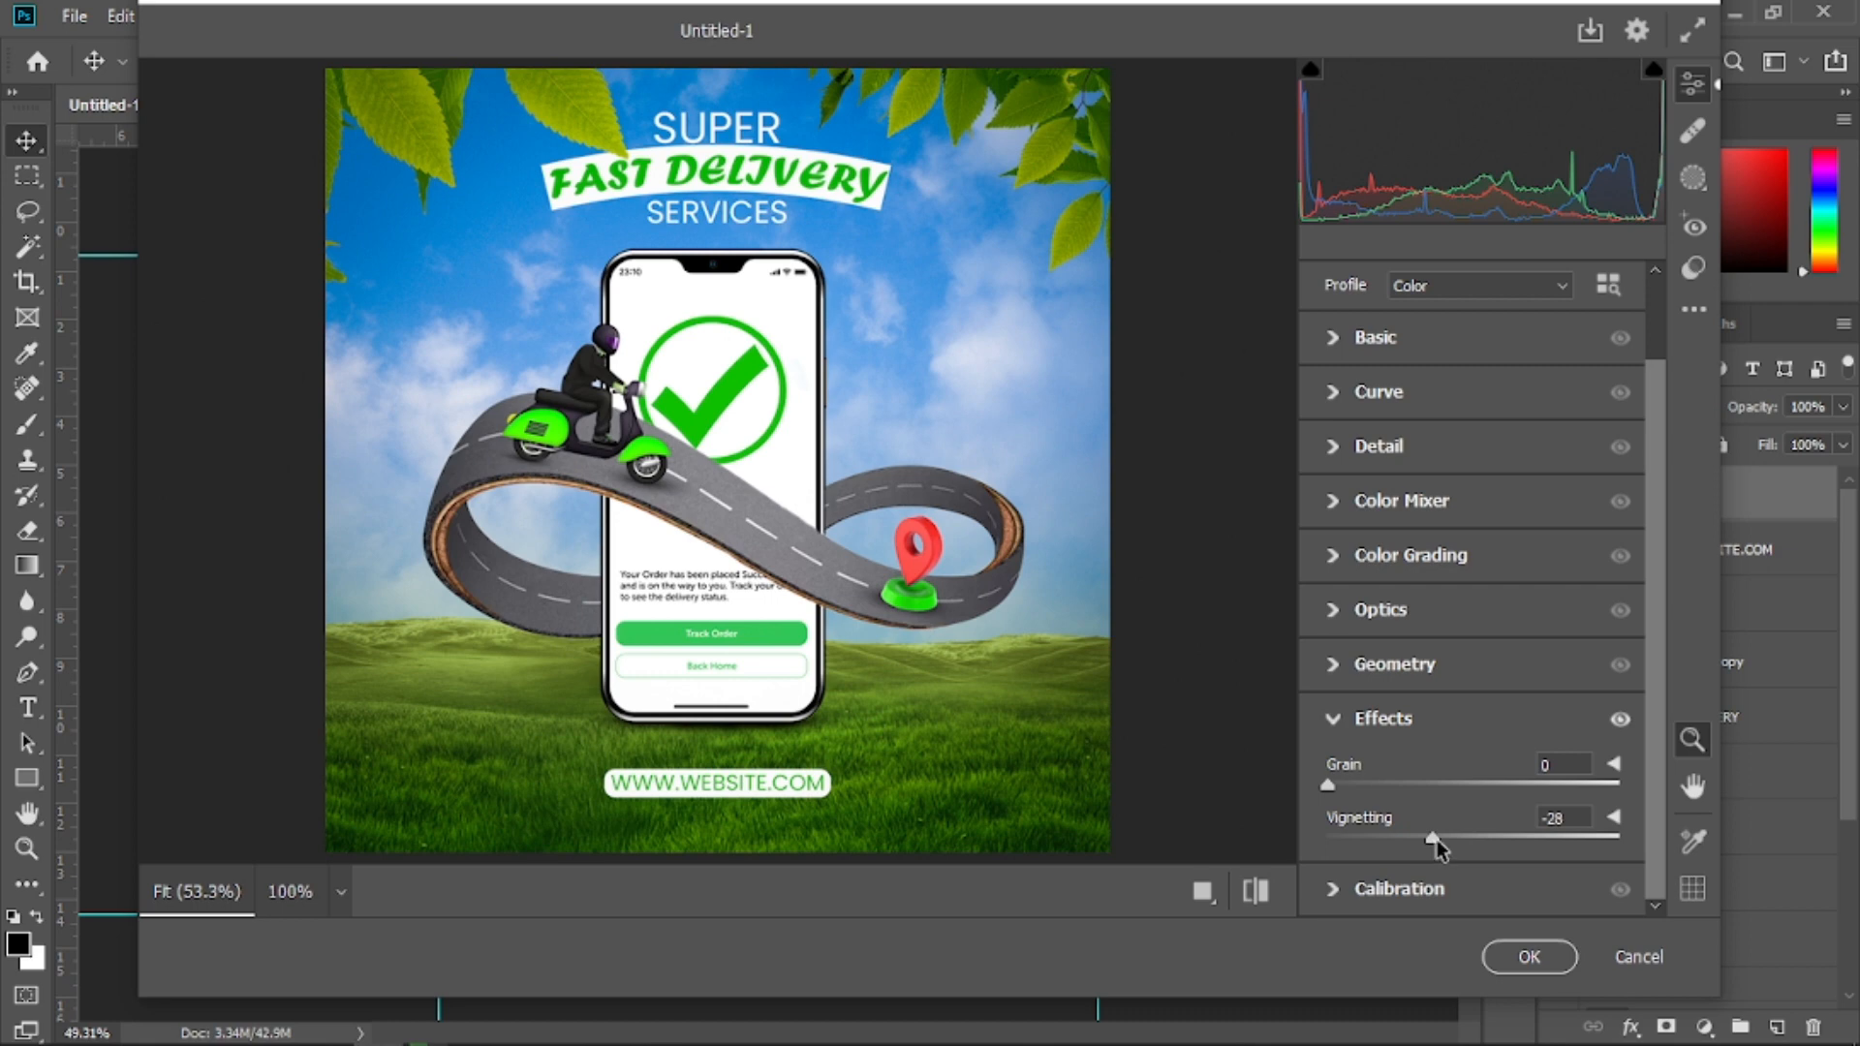
pyautogui.click(1440, 840)
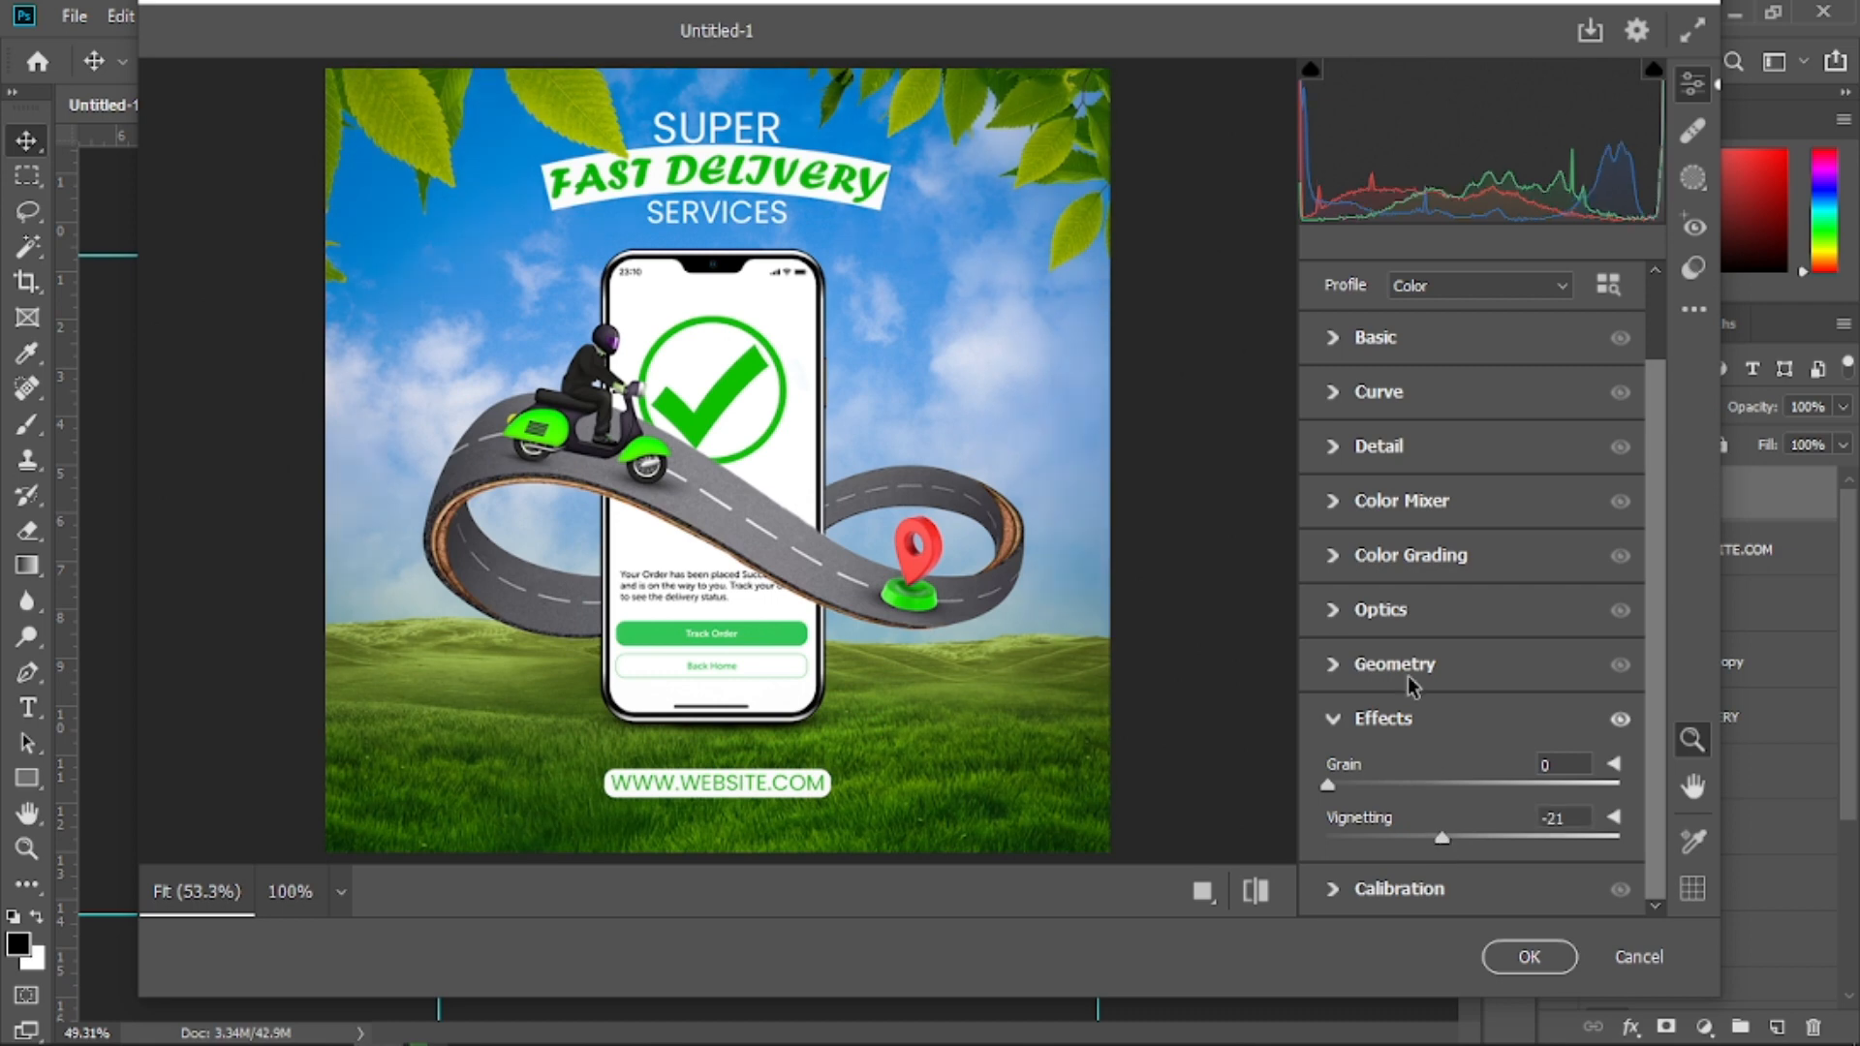
# Set Contrast to +15, Highlights to +21 and Clarity to +17, raise Texture slightly, and apply the Camera Raw adjustments
pyautogui.click(1338, 348)
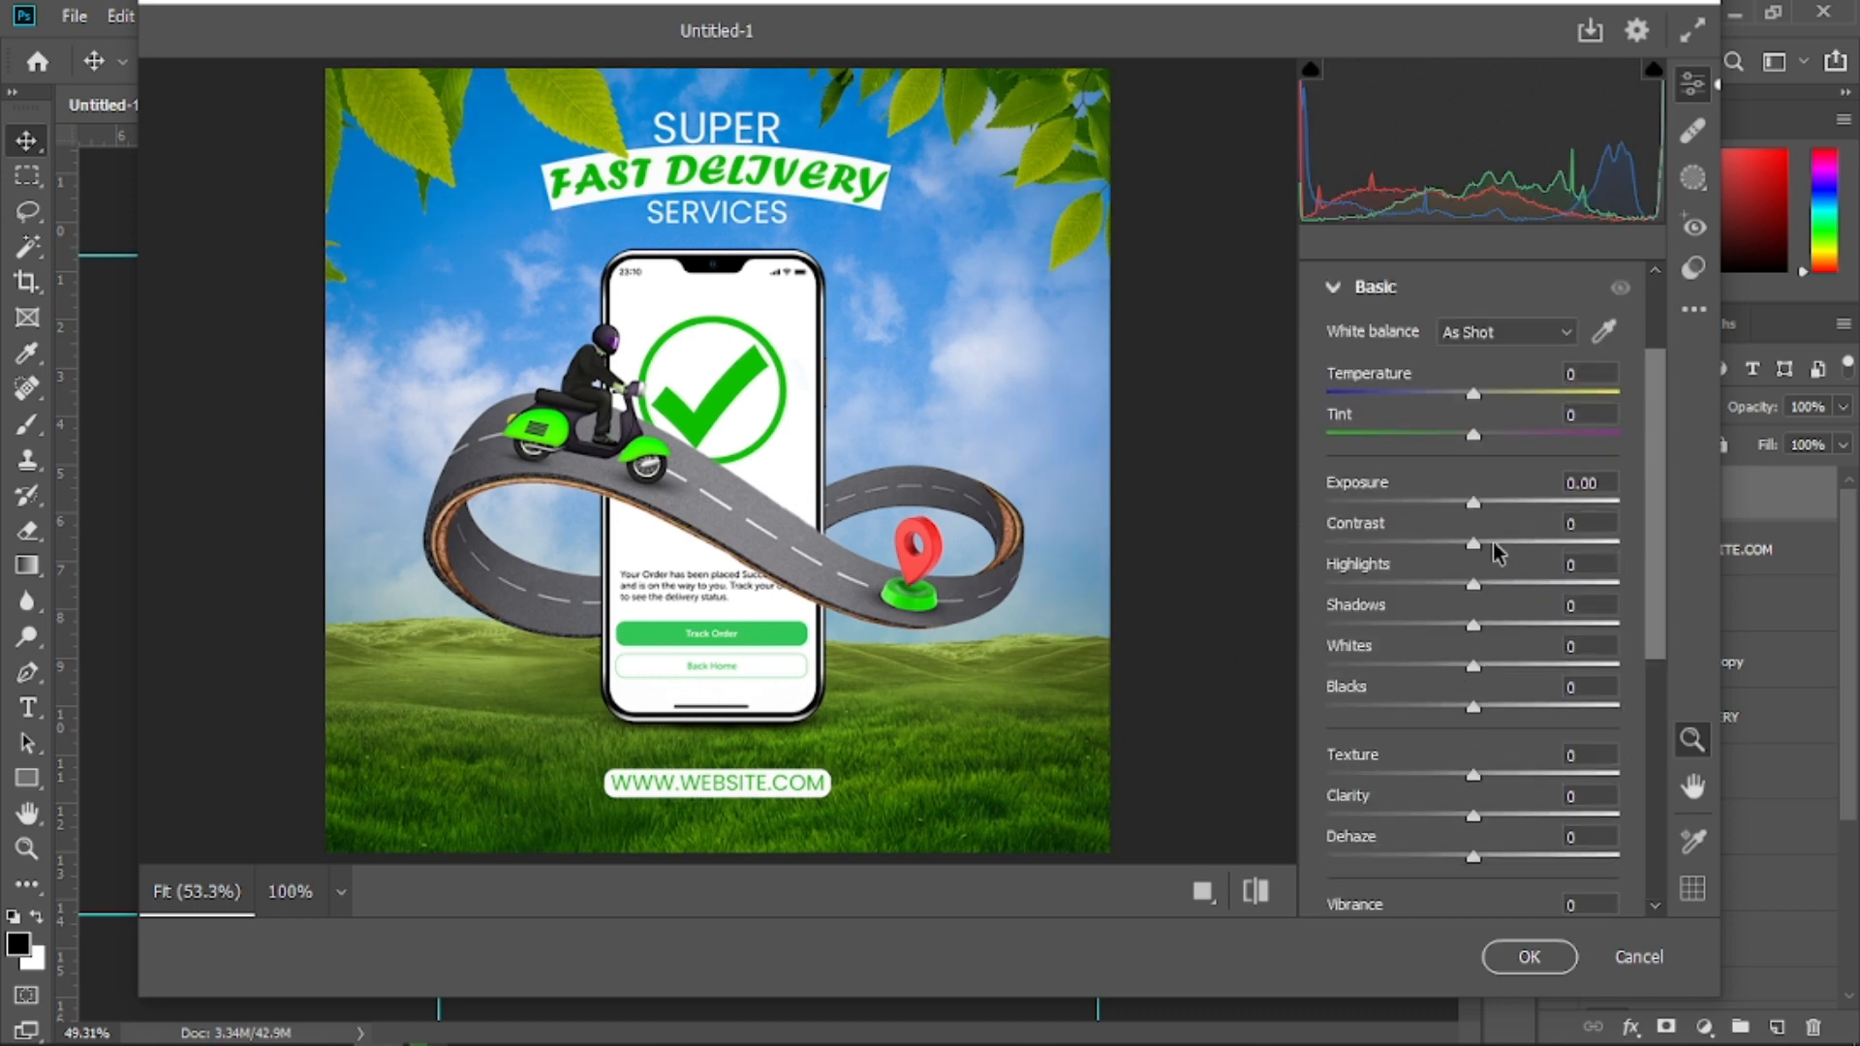
pyautogui.click(1495, 546)
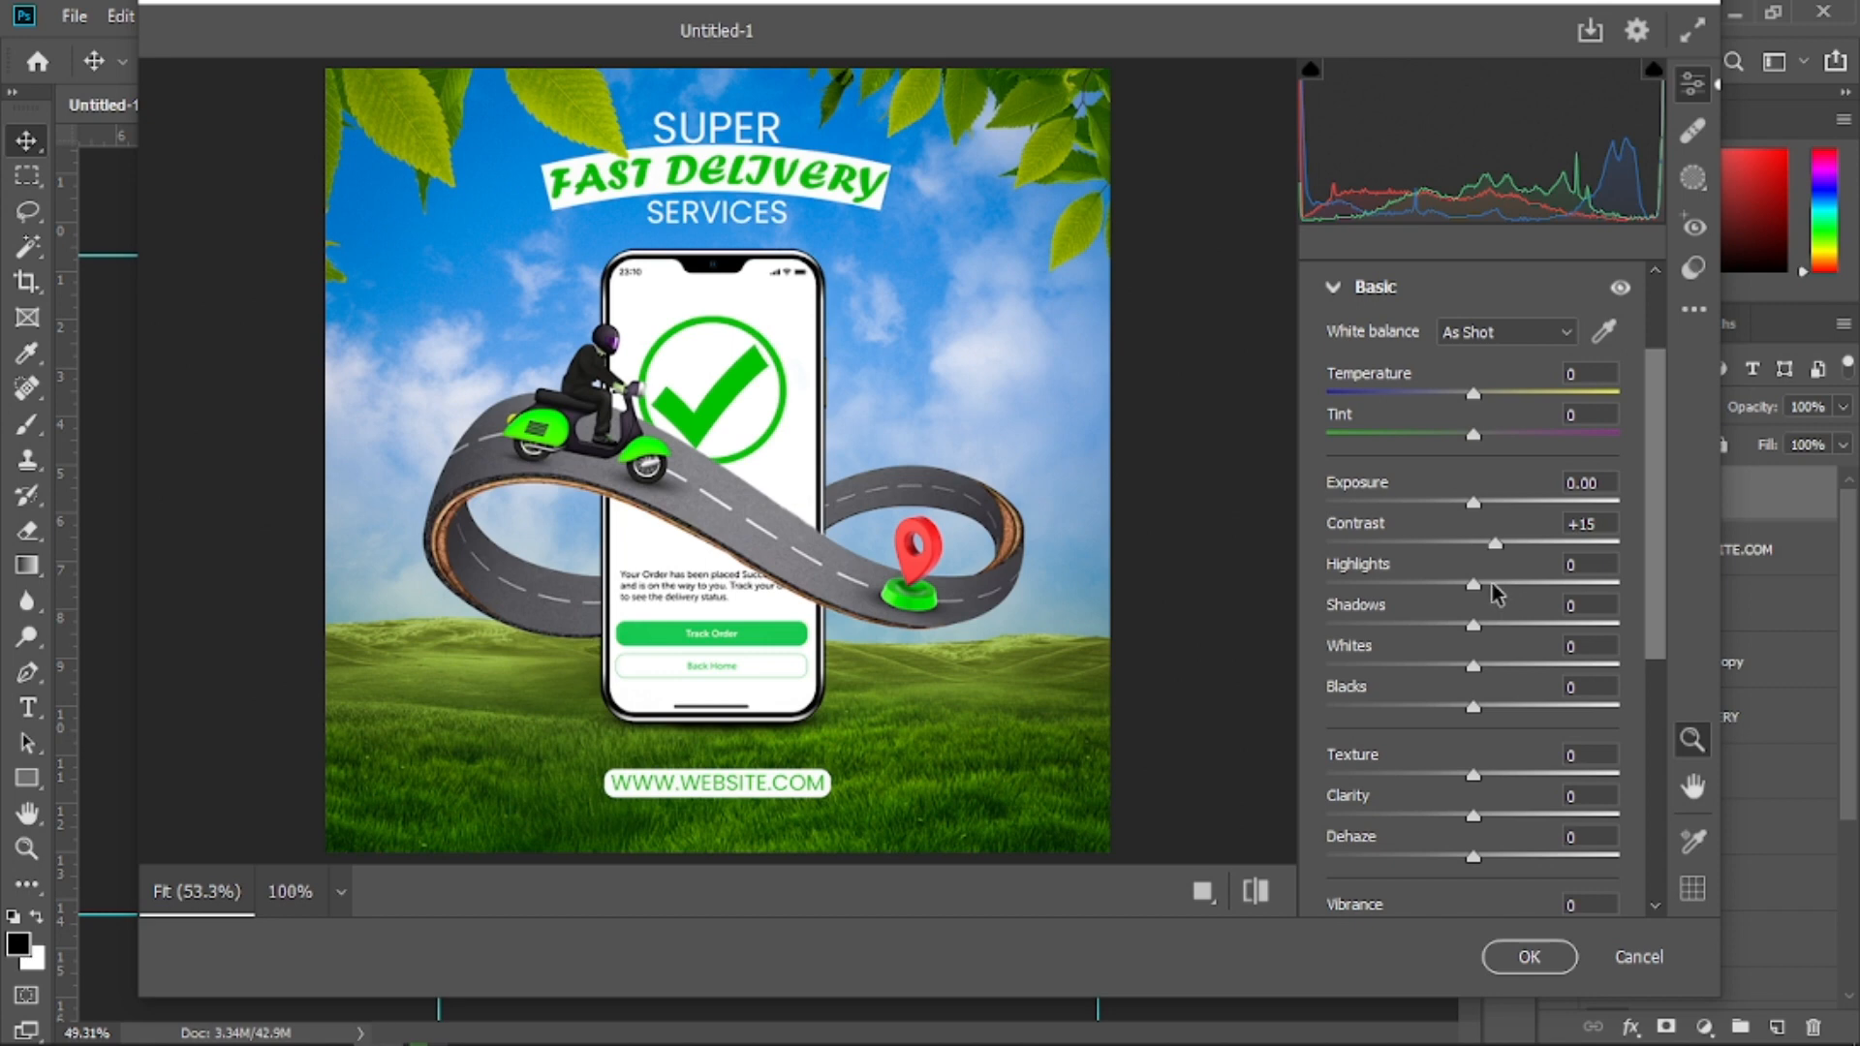
pyautogui.click(1500, 585)
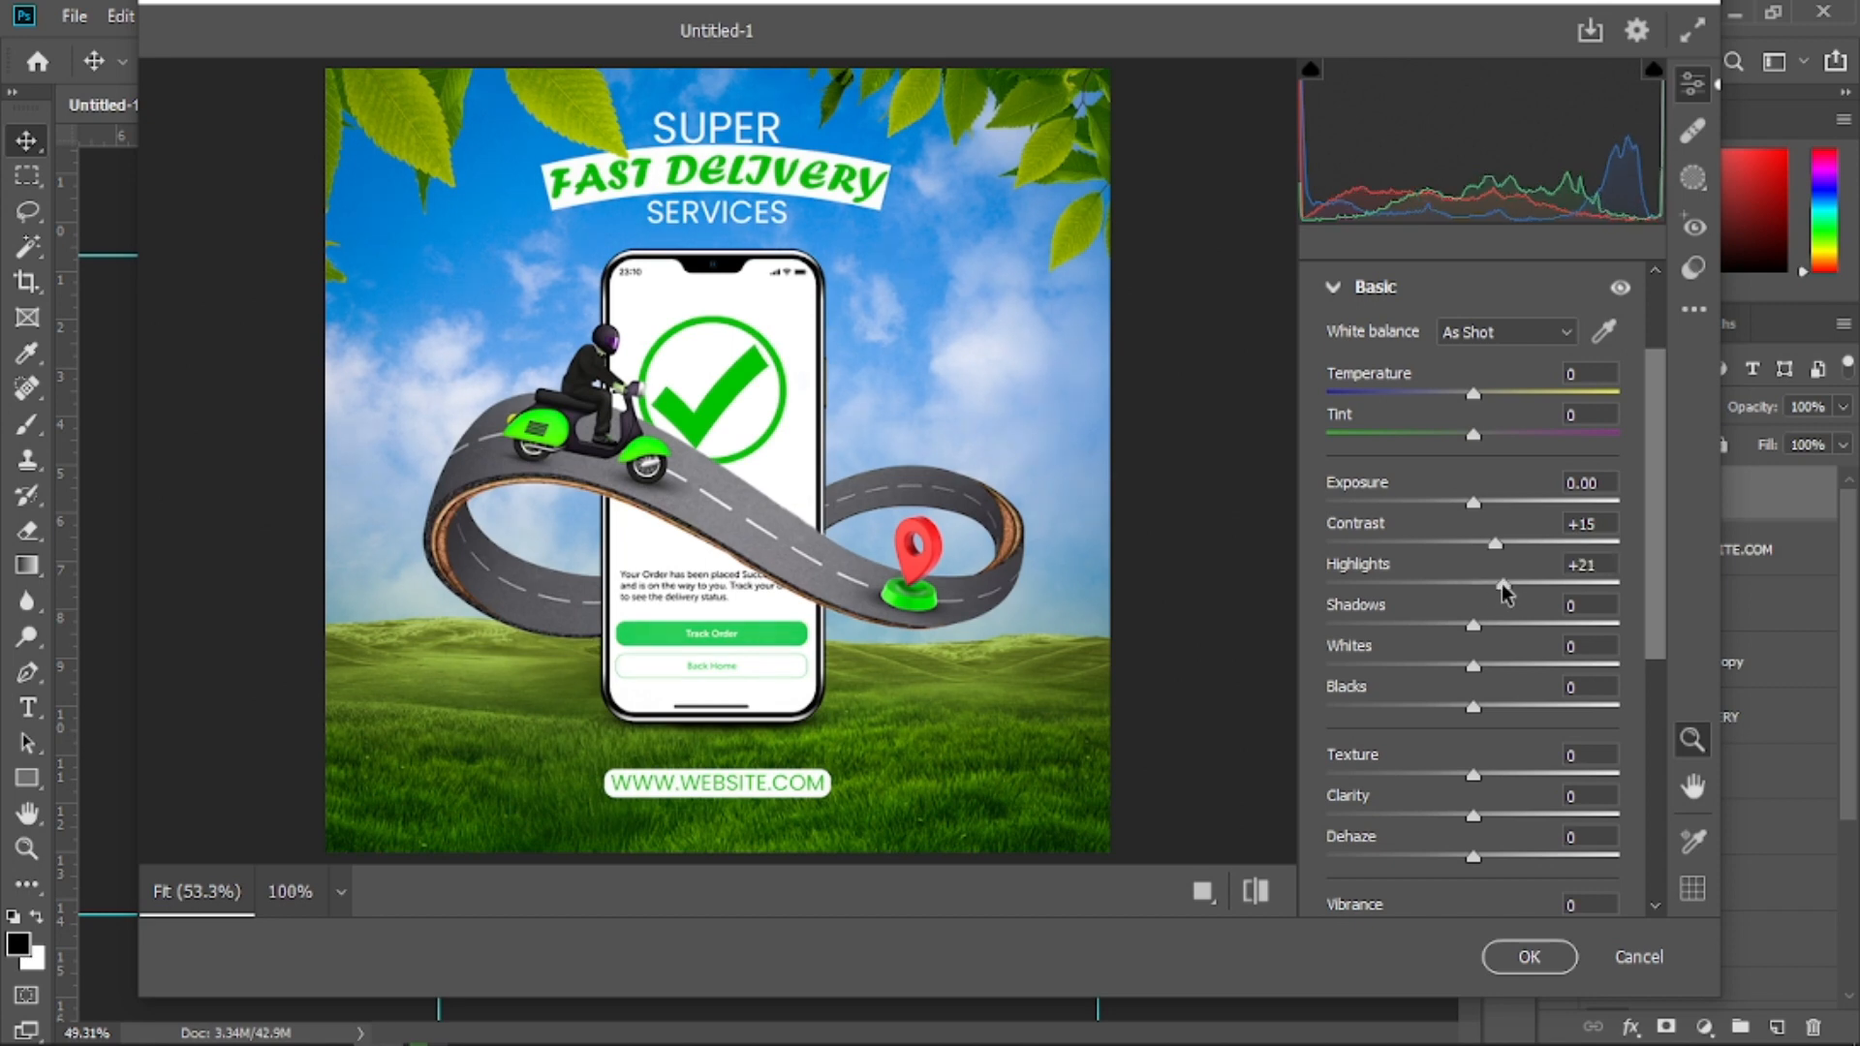
pyautogui.click(1497, 816)
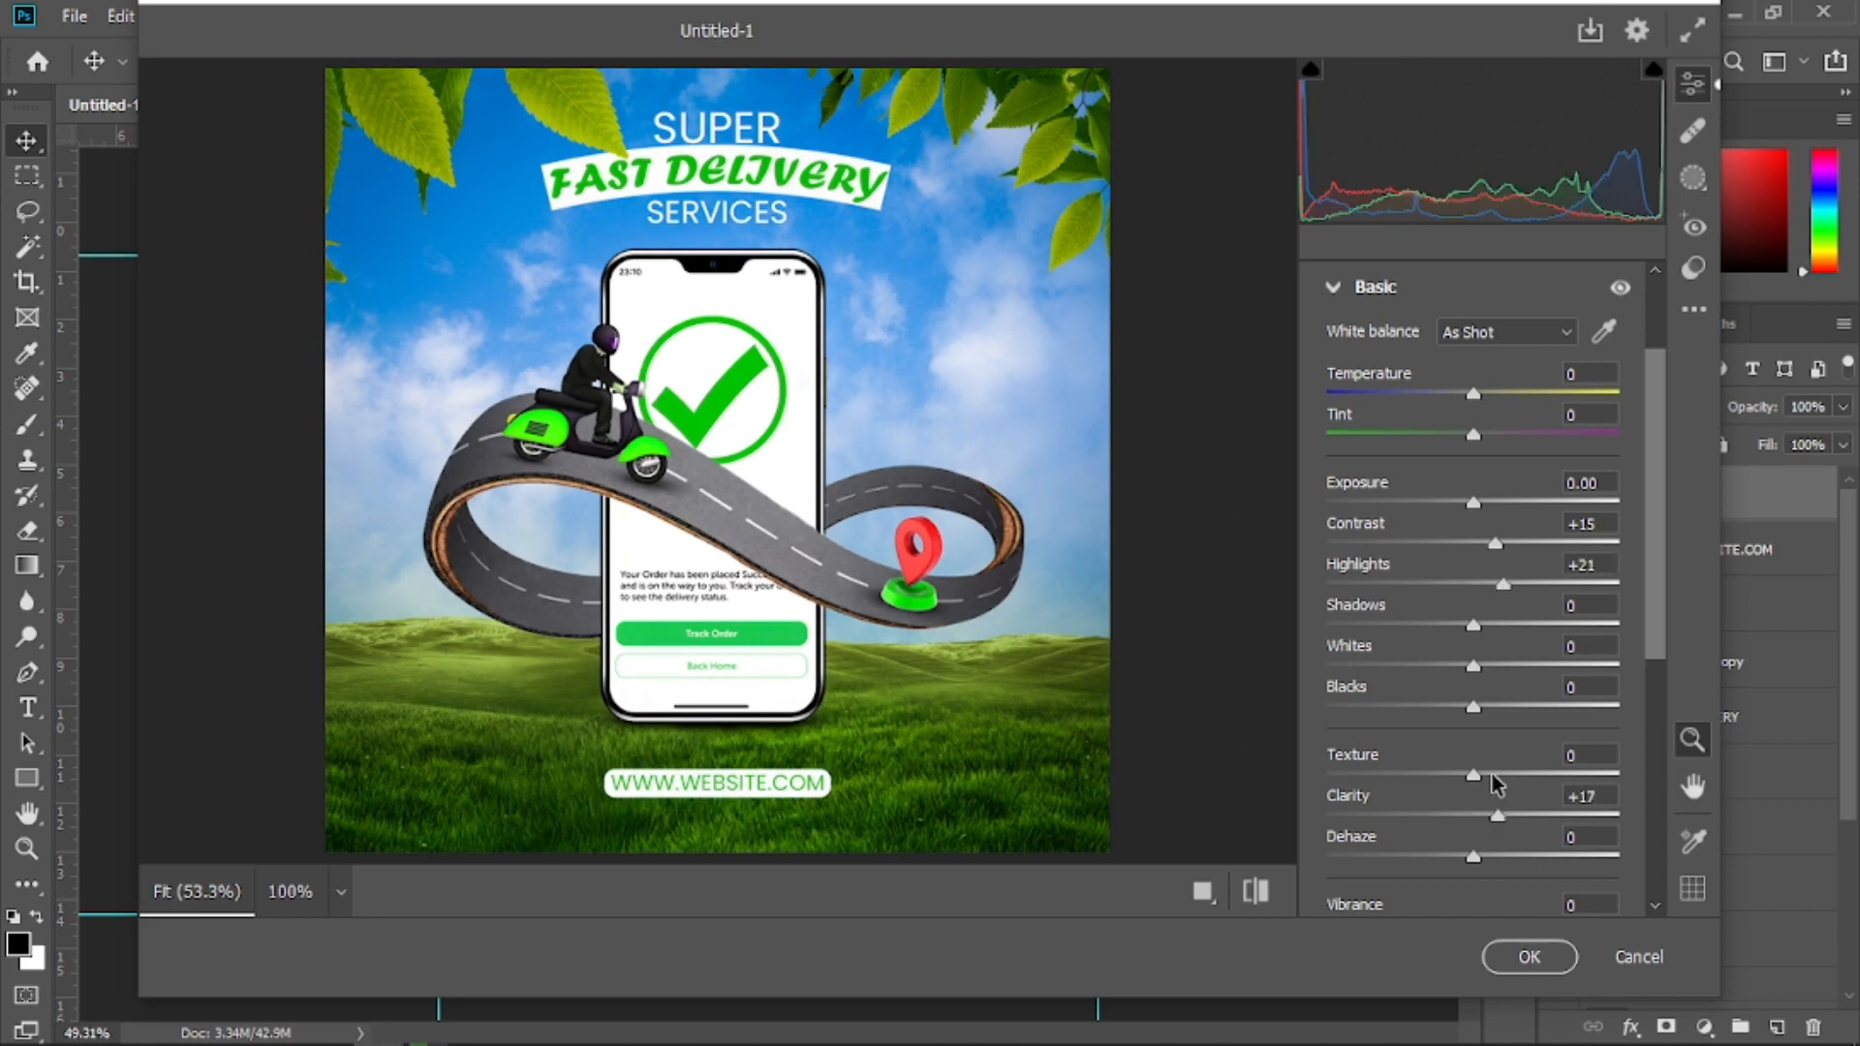
pyautogui.click(1487, 776)
pyautogui.click(1513, 957)
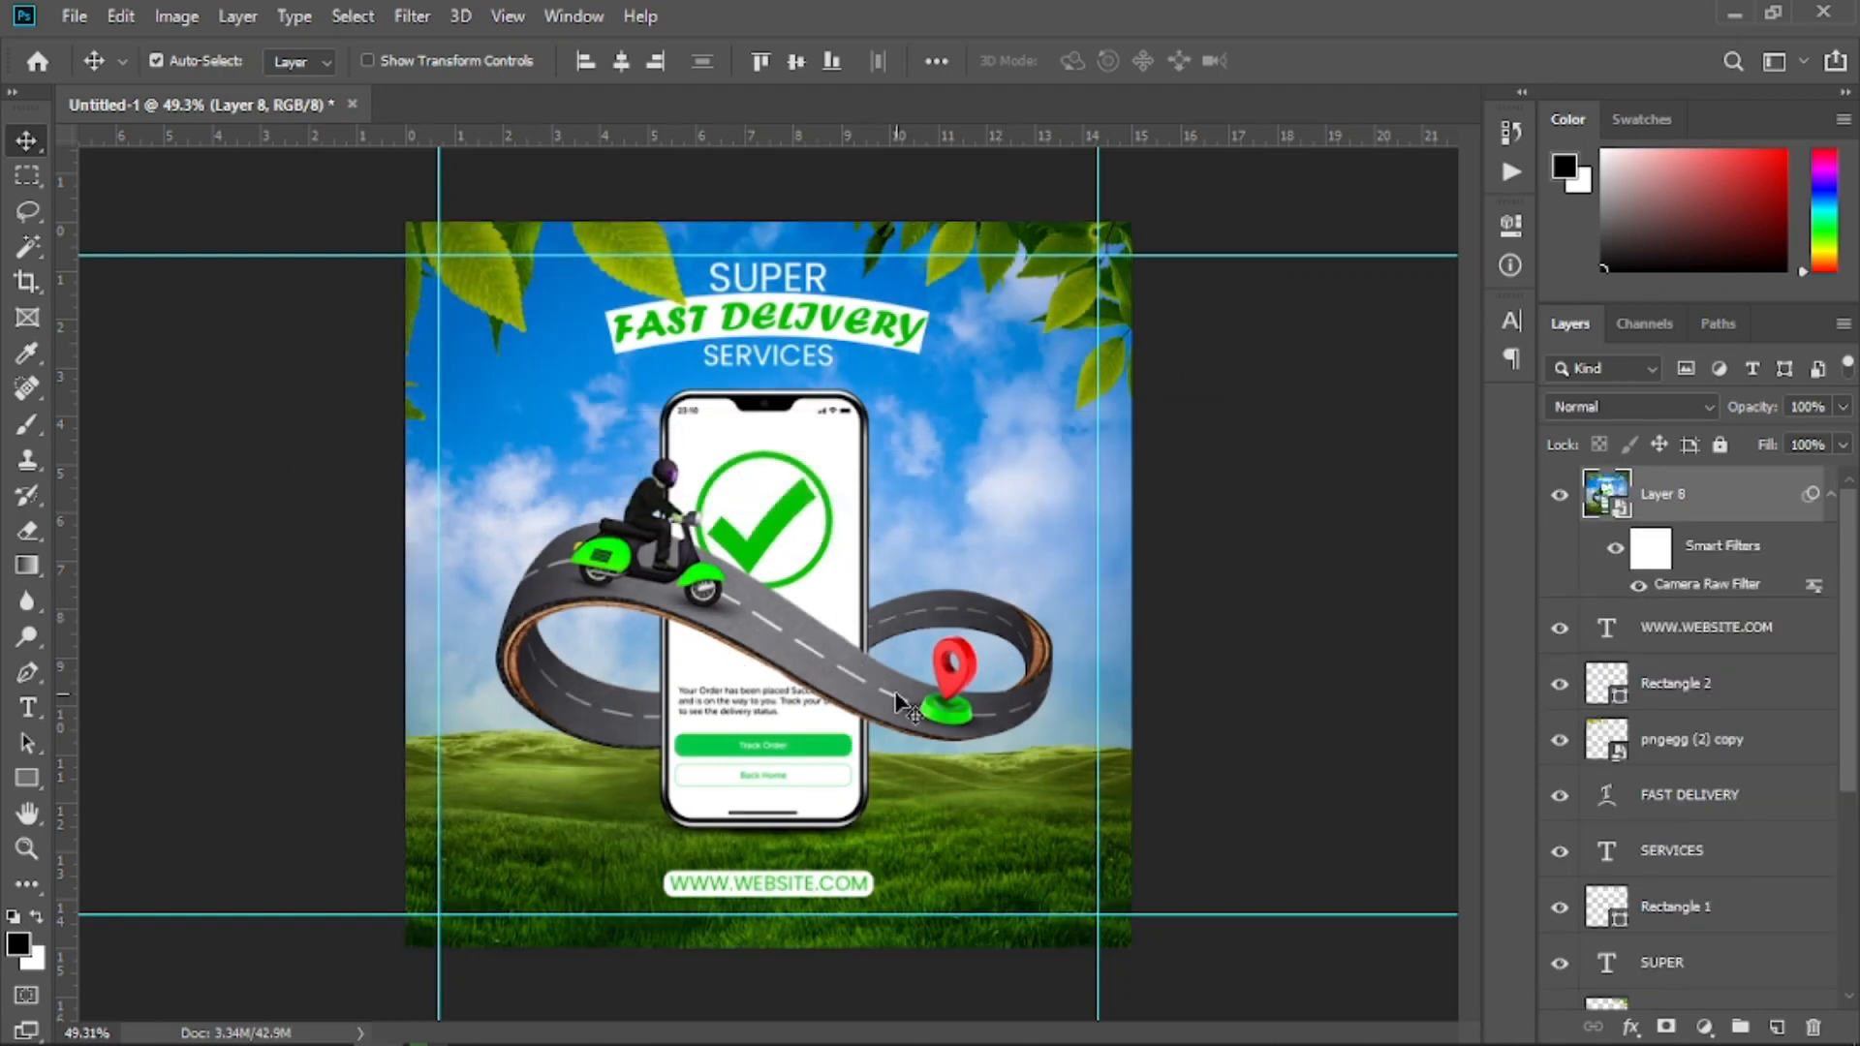
pyautogui.press('z')
pyautogui.moveTo(889, 699); pyautogui.dragTo(856, 678)
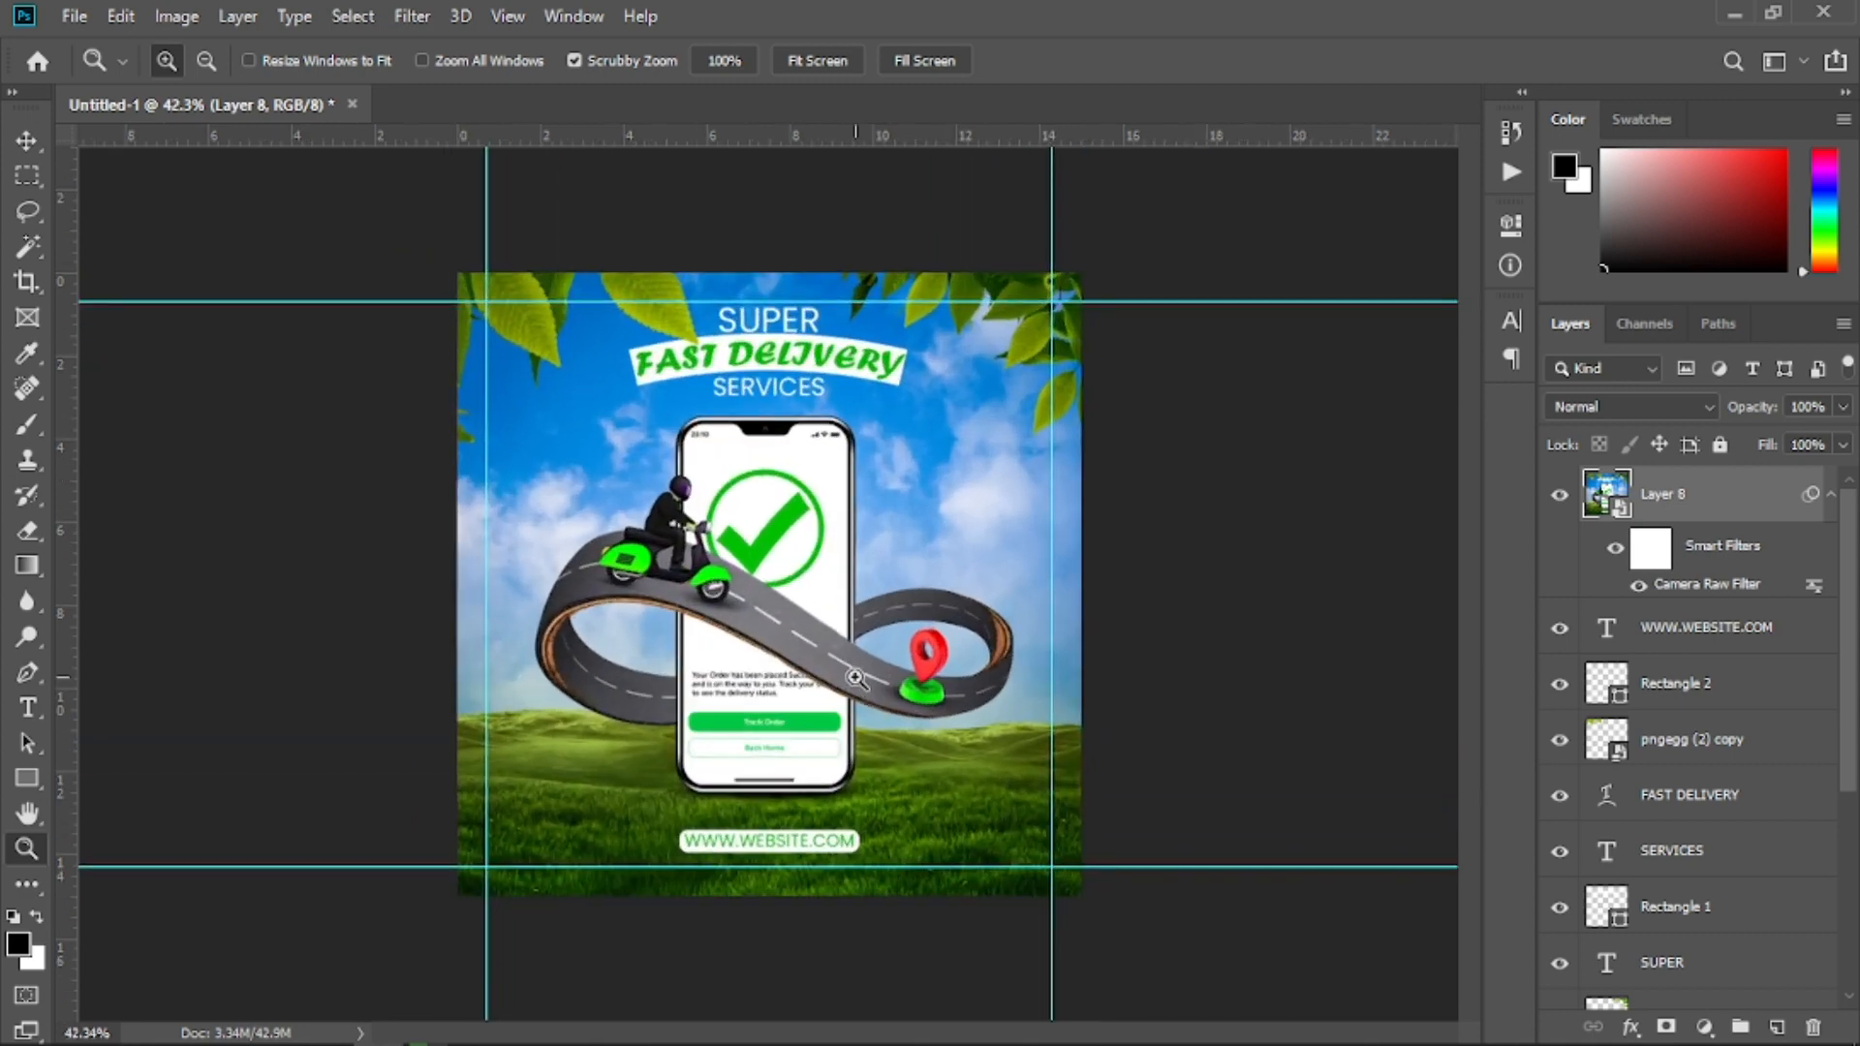